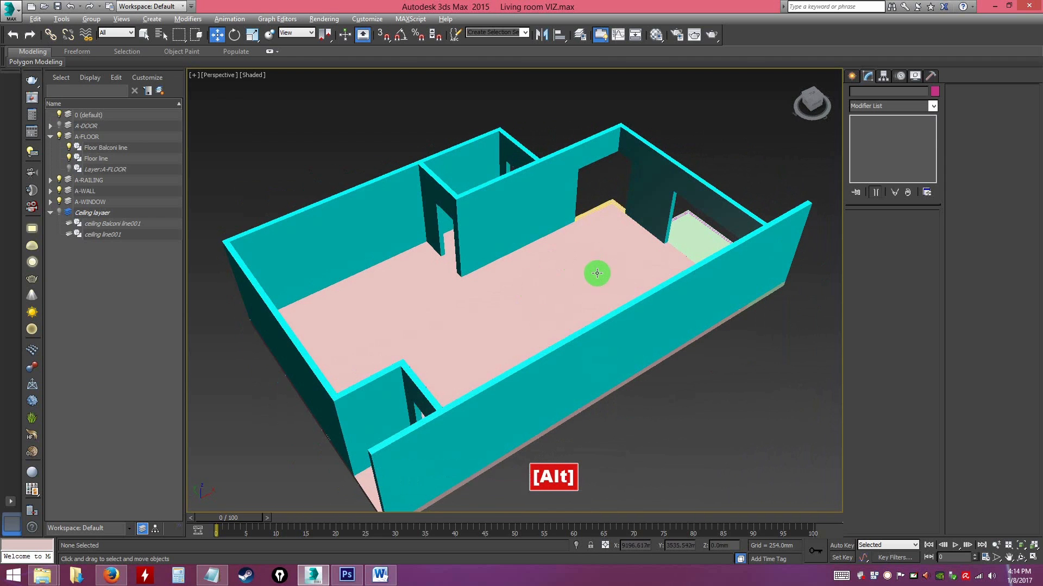
middle_click_drag(597, 273, 568, 220, "alt")
middle_click_drag(526, 272, 510, 312, "alt")
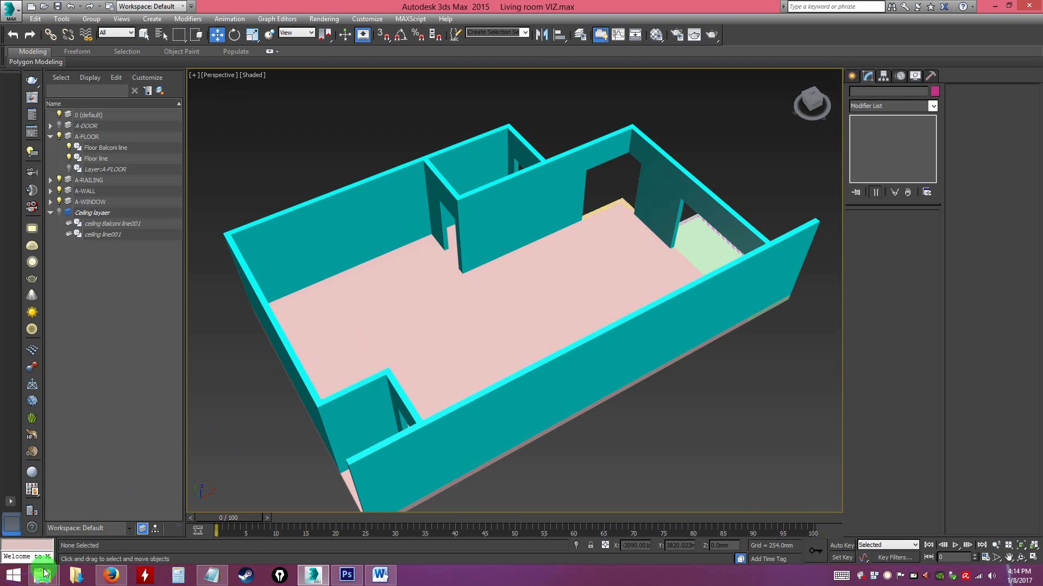
Switch to File Explorer, open the Totorial 3D Models folder and look through its Textures subfolder.
mouse_move(46, 567)
left_click(103, 519)
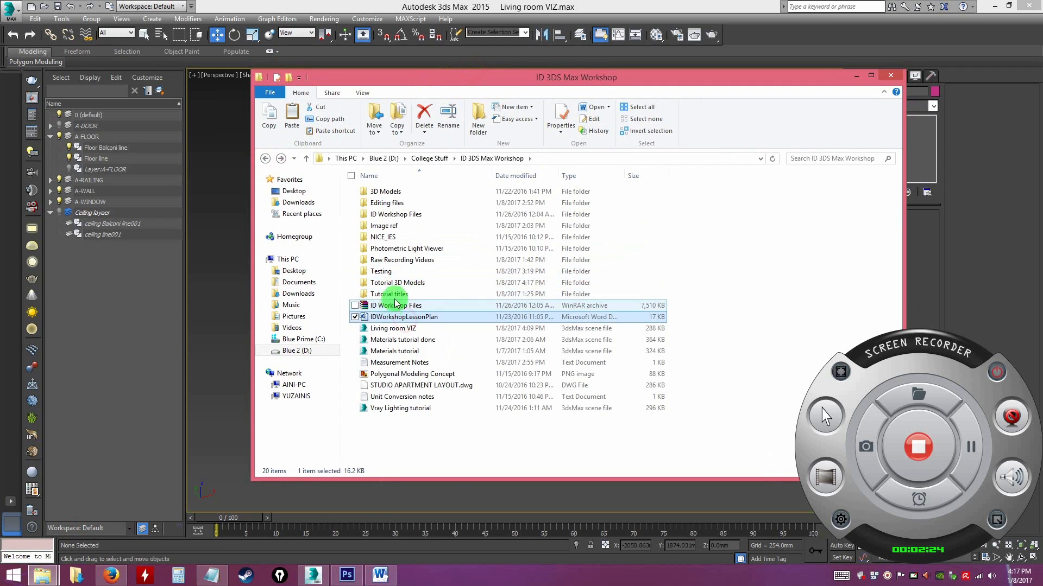
double_click(405, 283)
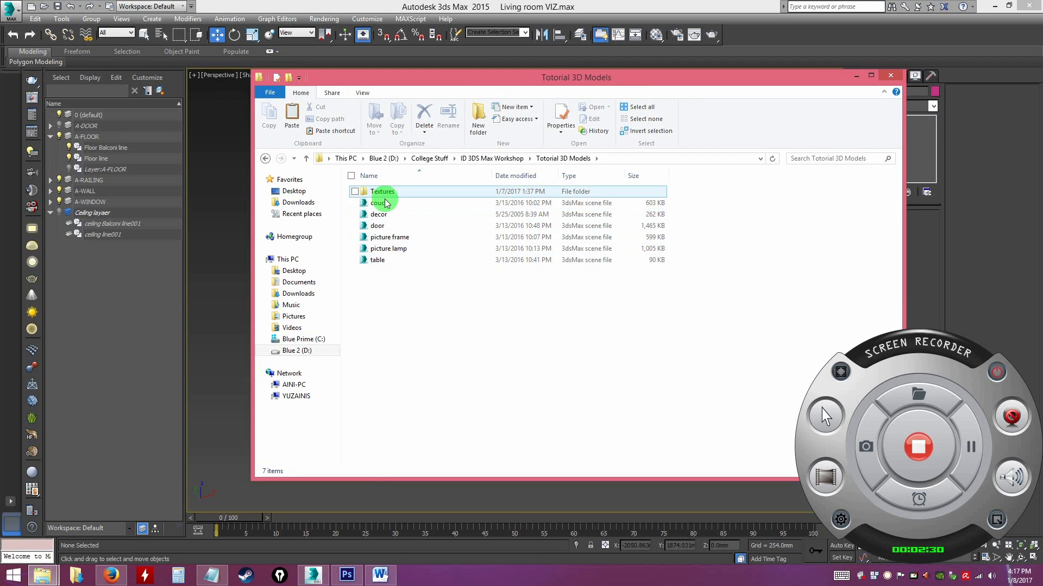
left_click(379, 230)
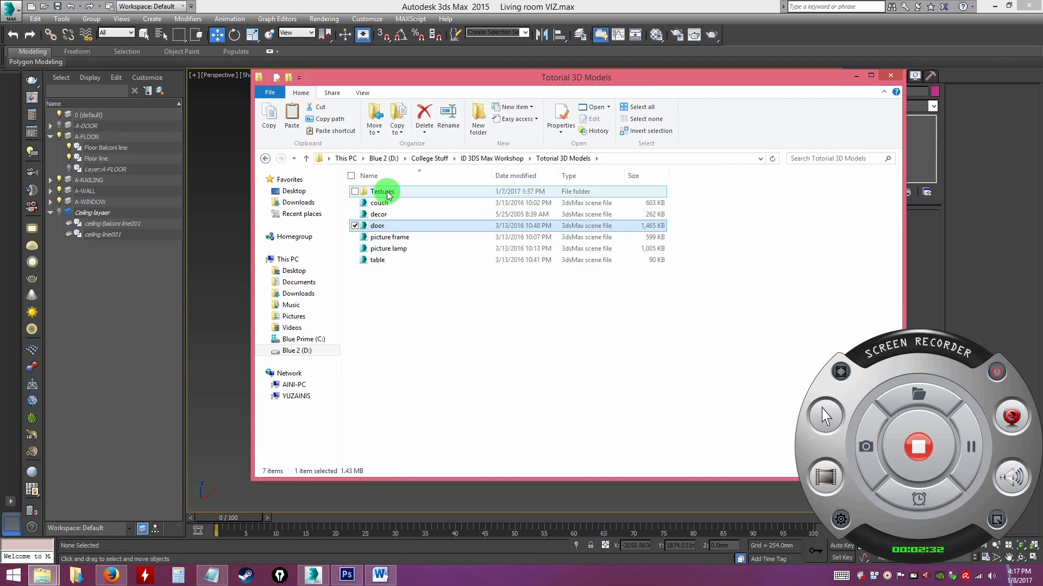
double_click(383, 193)
left_click(568, 208)
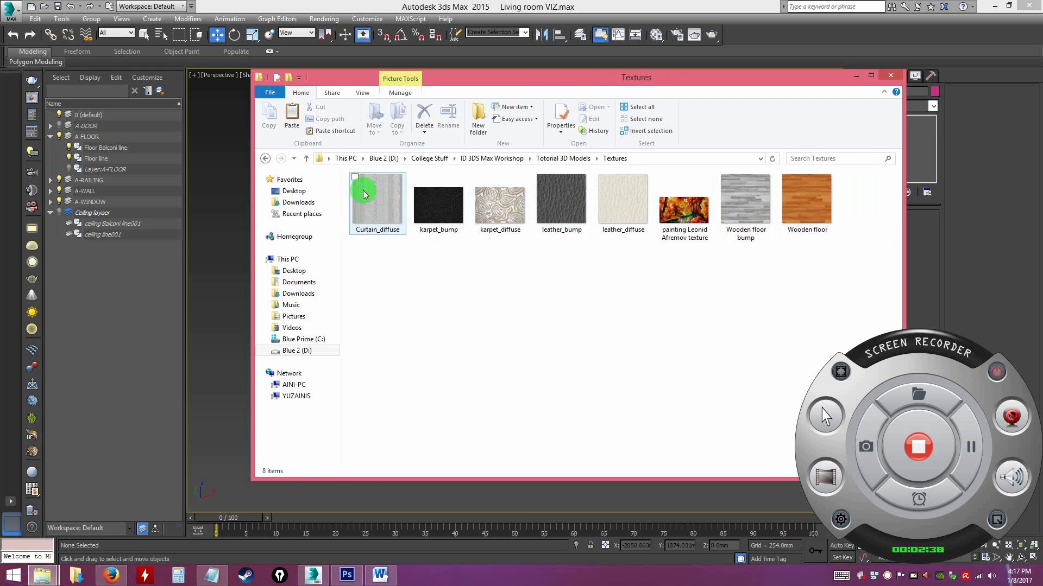
left_click(266, 159)
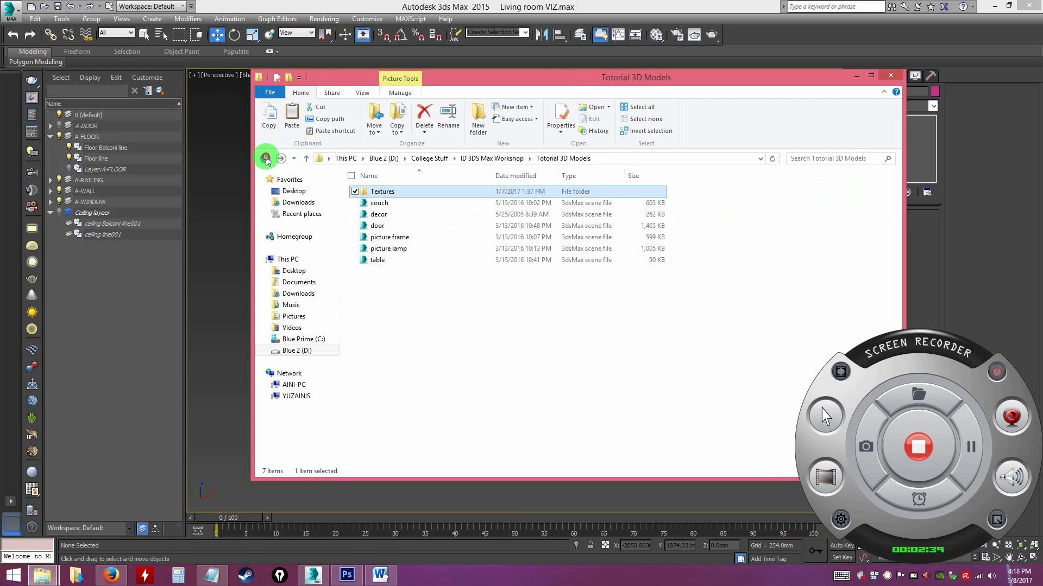
Review the table, picture lamp, picture frame, door, decor and couch model files, then return to 3ds Max.
left_click(404, 281)
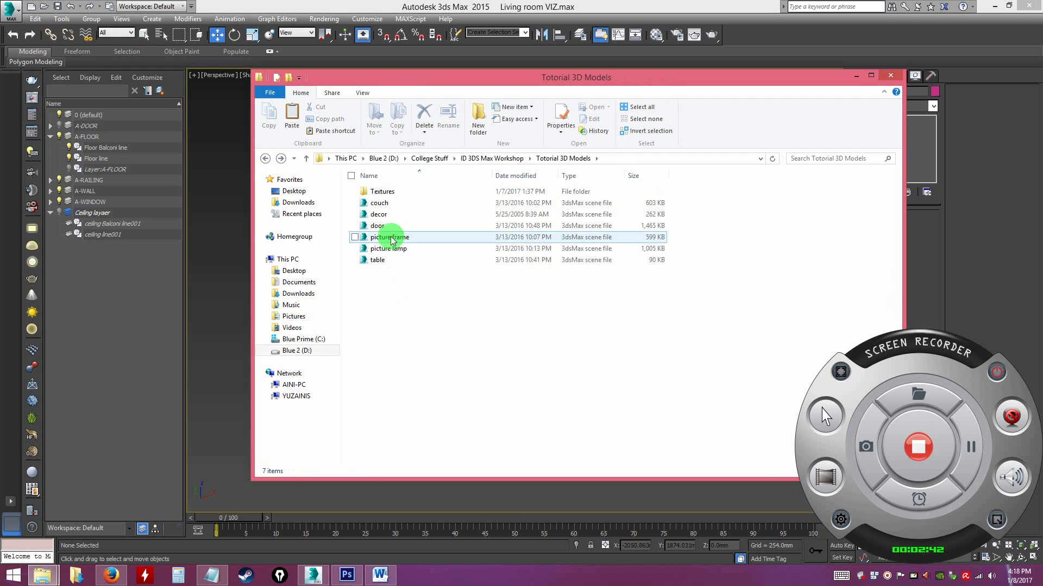
left_click(375, 259)
left_click(380, 247)
left_click(381, 238)
left_click(380, 227)
left_click(381, 215)
left_click(383, 204)
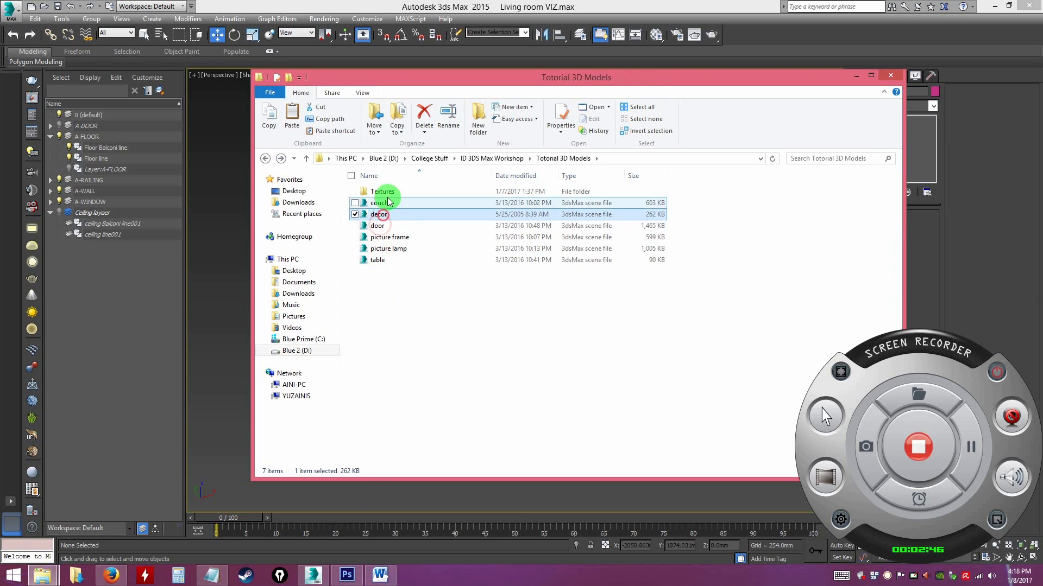
left_click(387, 298)
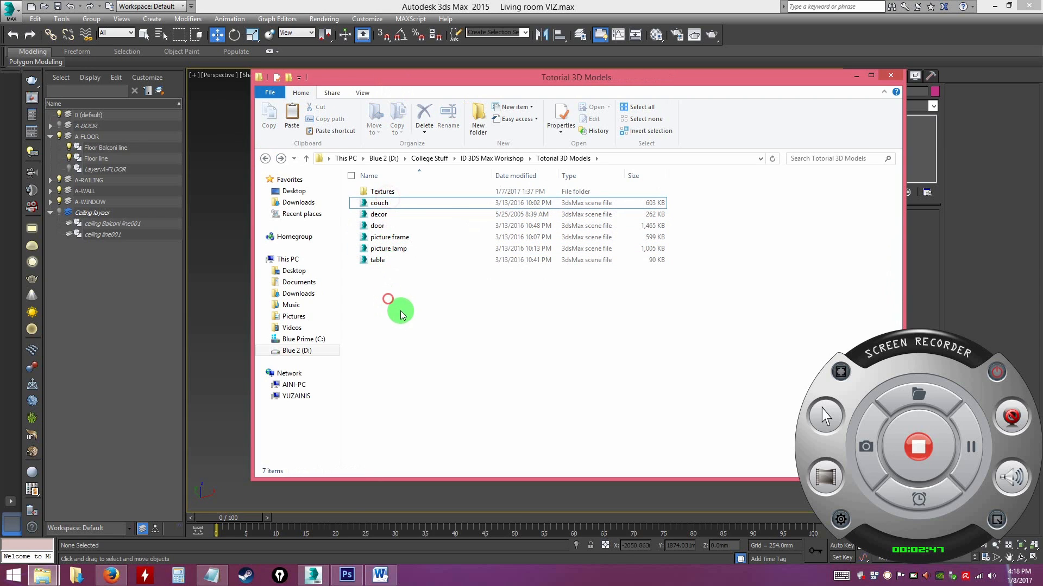
left_click(229, 285)
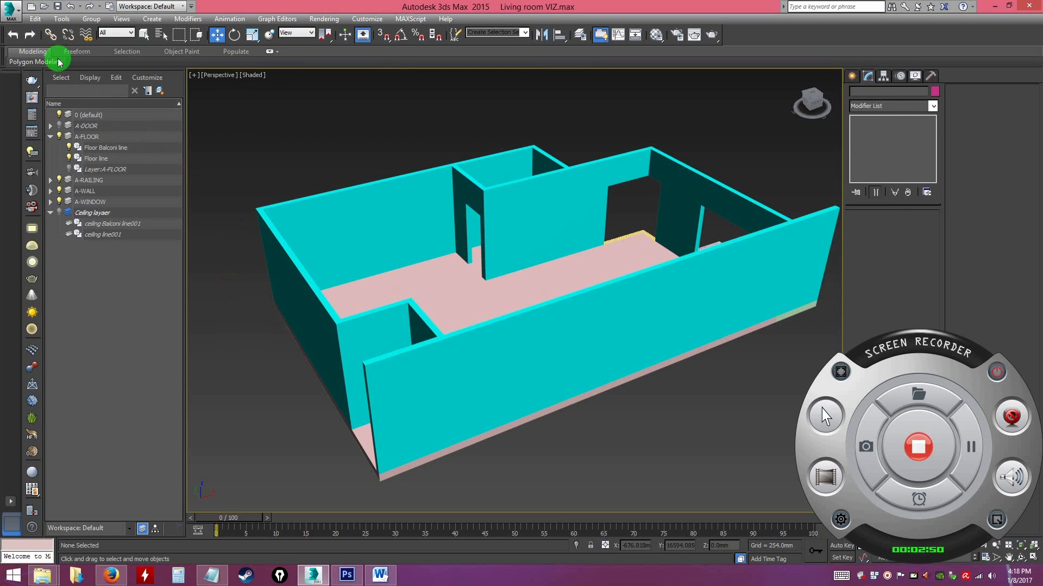
Start merging the door file from D:\College Stuff\ID 3DS Max Workshop\Totorial 3D Models into the scene.
left_click(11, 9)
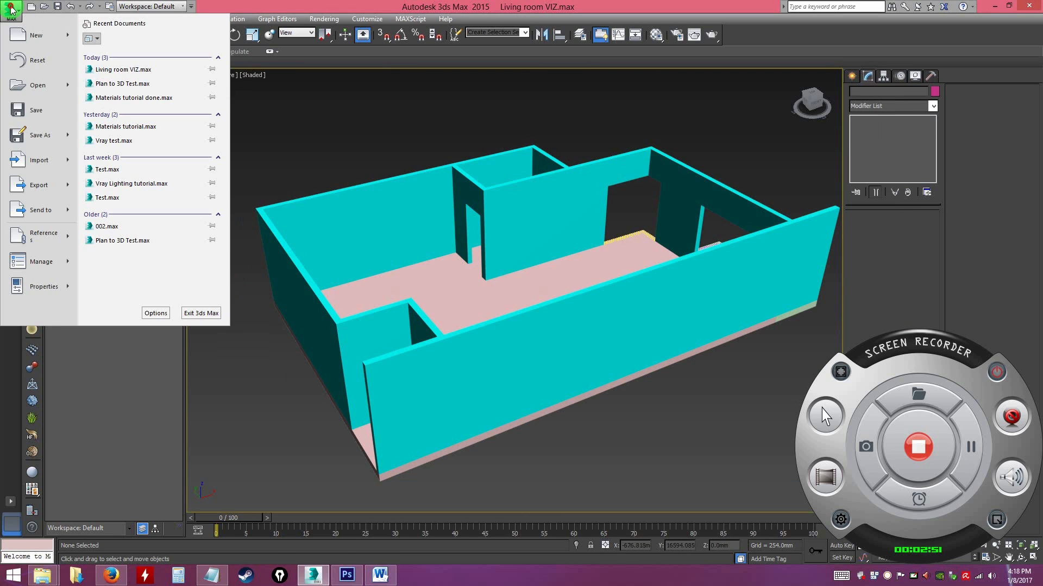
left_click(70, 160)
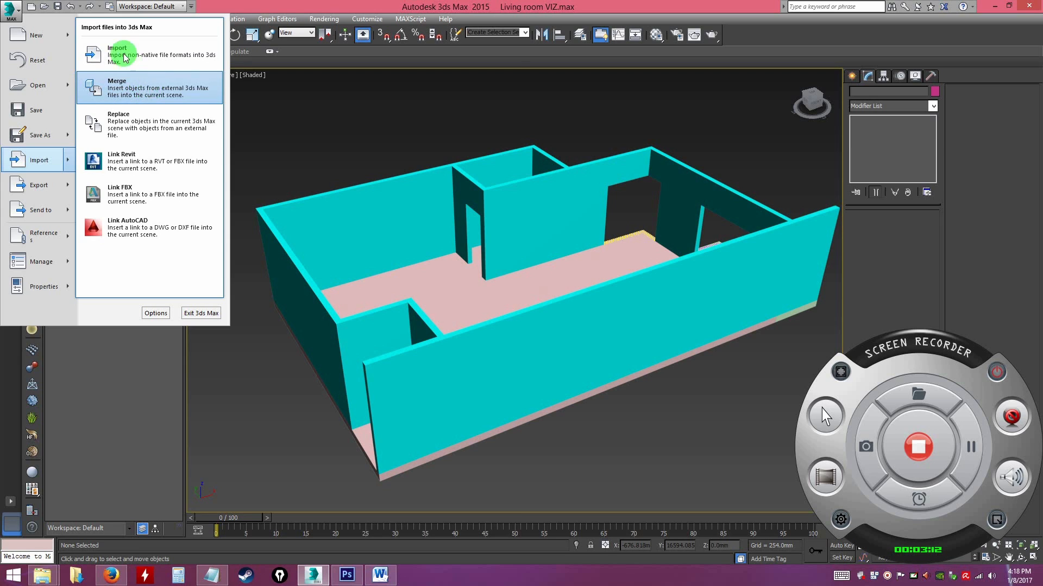
left_click(132, 90)
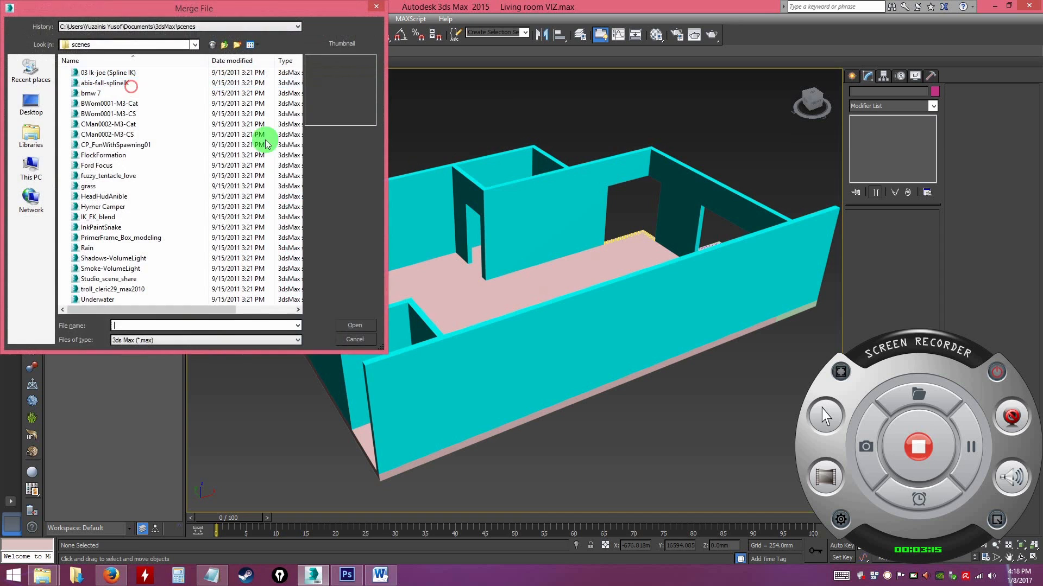
left_click(31, 174)
double_click(139, 294)
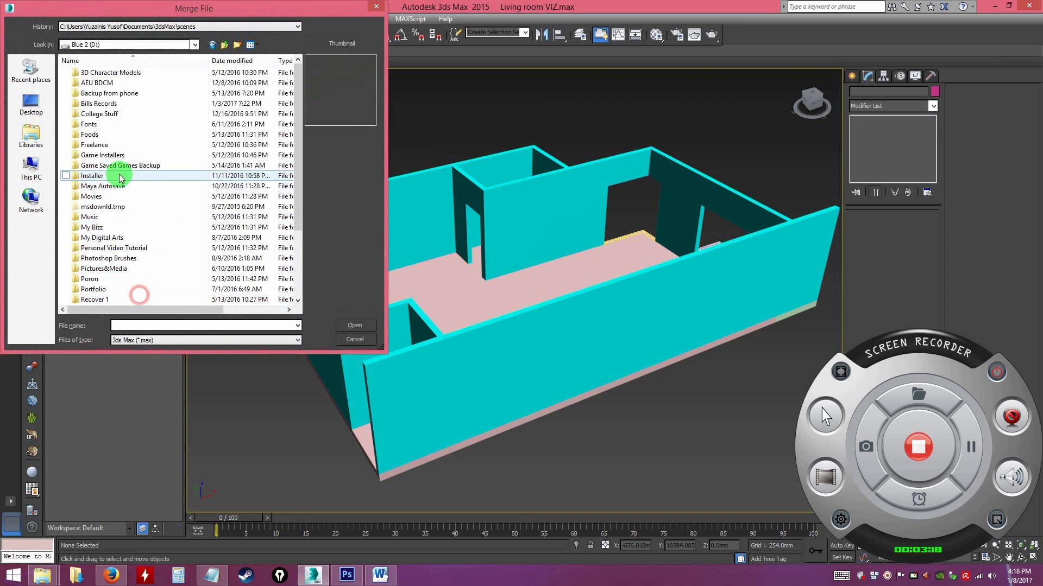
double_click(99, 113)
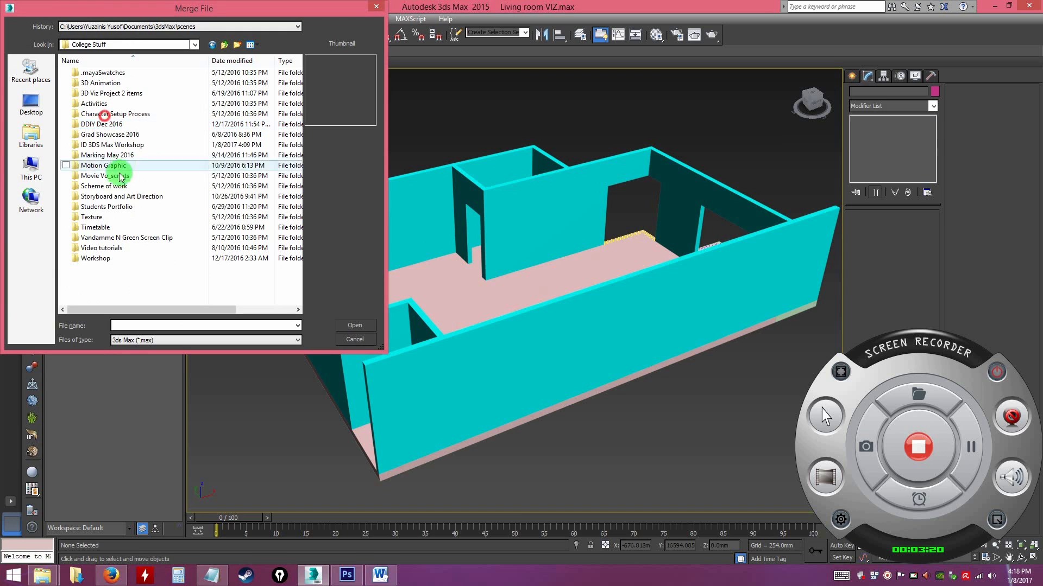
double_click(113, 146)
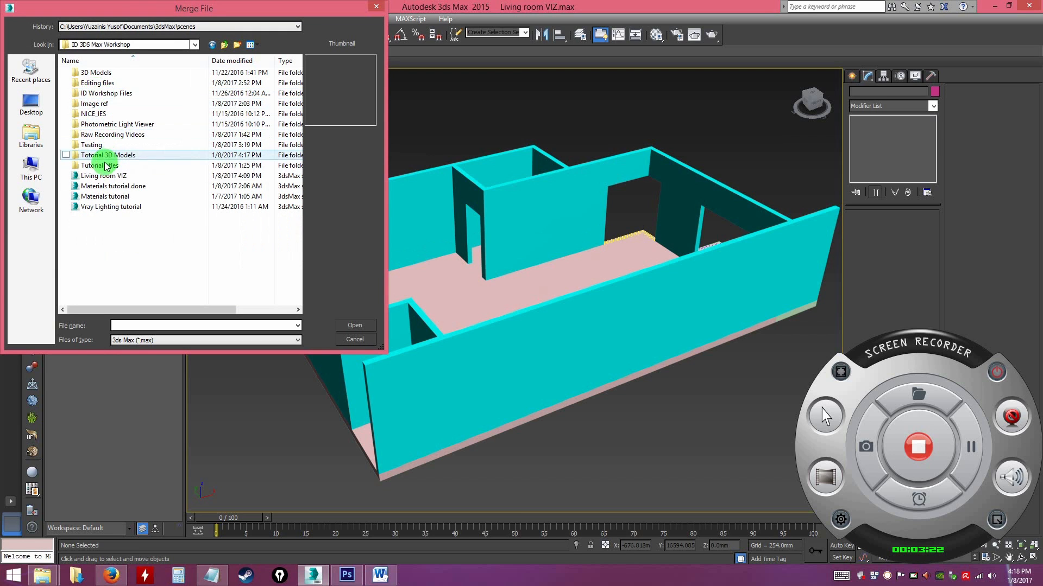
double_click(109, 155)
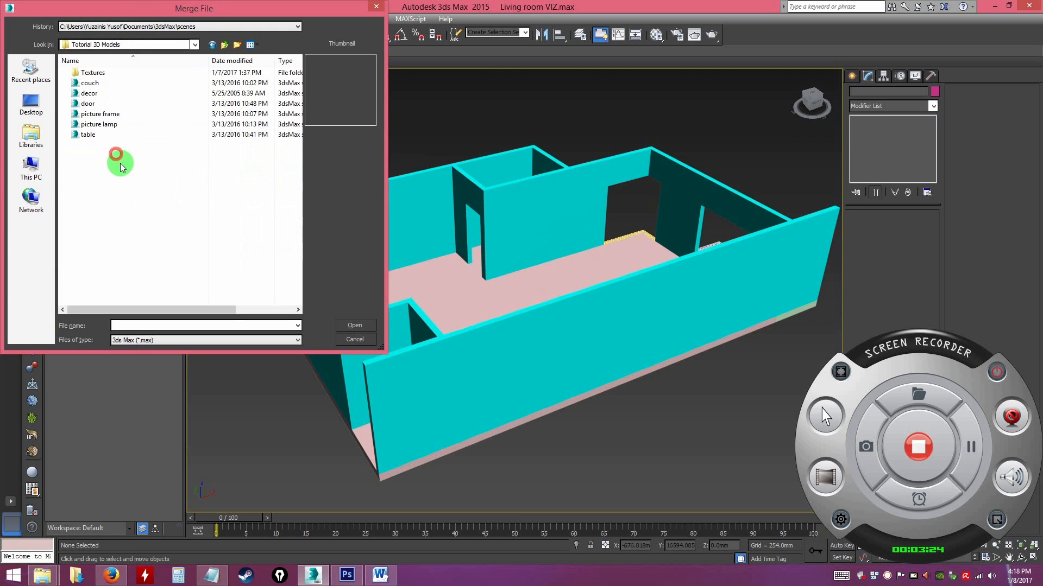
left_click(90, 104)
left_click(355, 325)
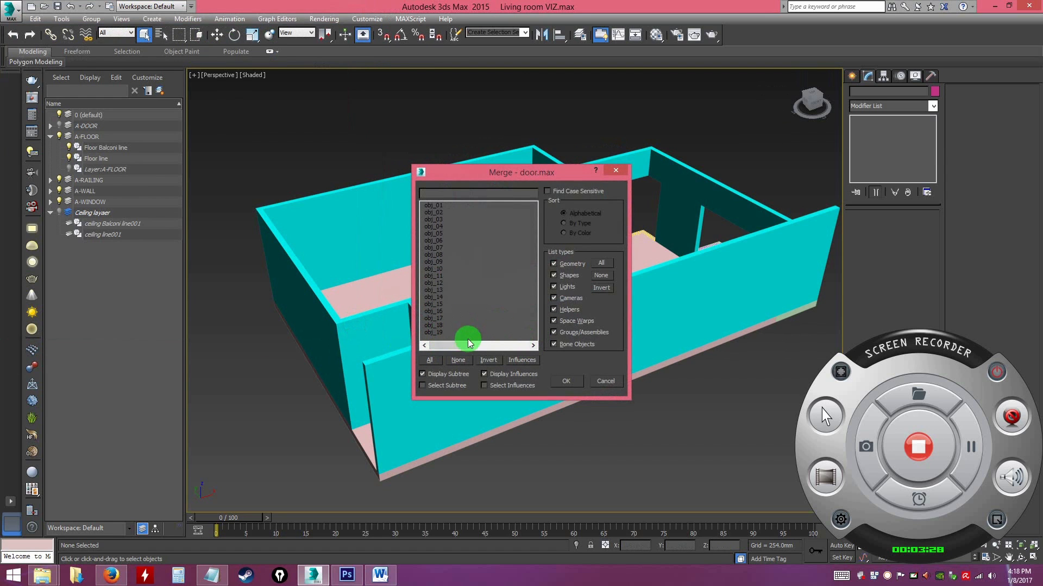
Select all the listed objects of door.max, obj_01 to obj_19, and merge them into the scene.
mouse_move(454, 348)
left_mouse_down()
mouse_move(496, 340)
mouse_move(435, 341)
left_mouse_up()
left_click(431, 360)
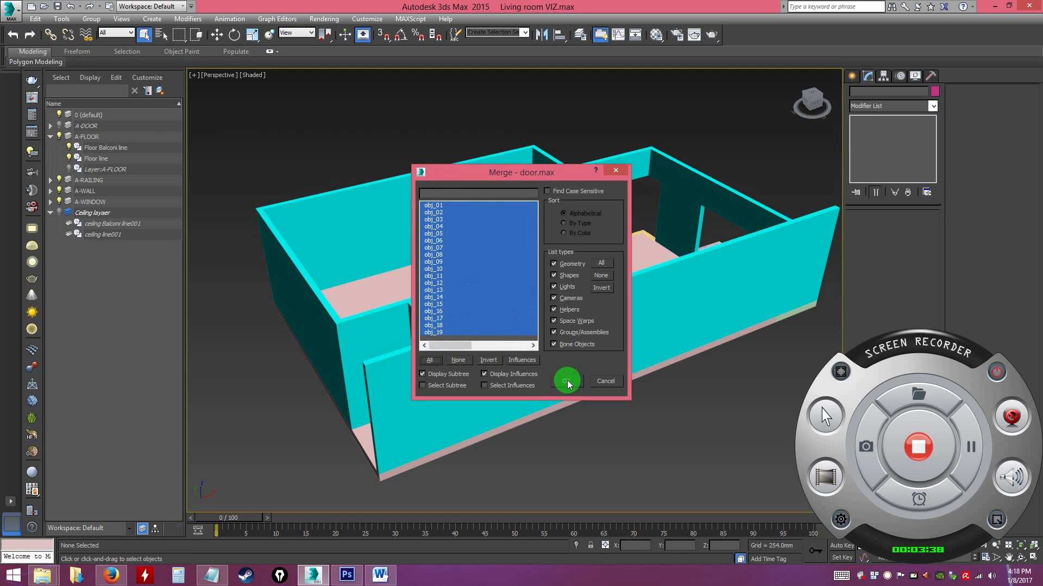
left_click(435, 319)
left_click(438, 333)
left_click(435, 304)
left_click(441, 283)
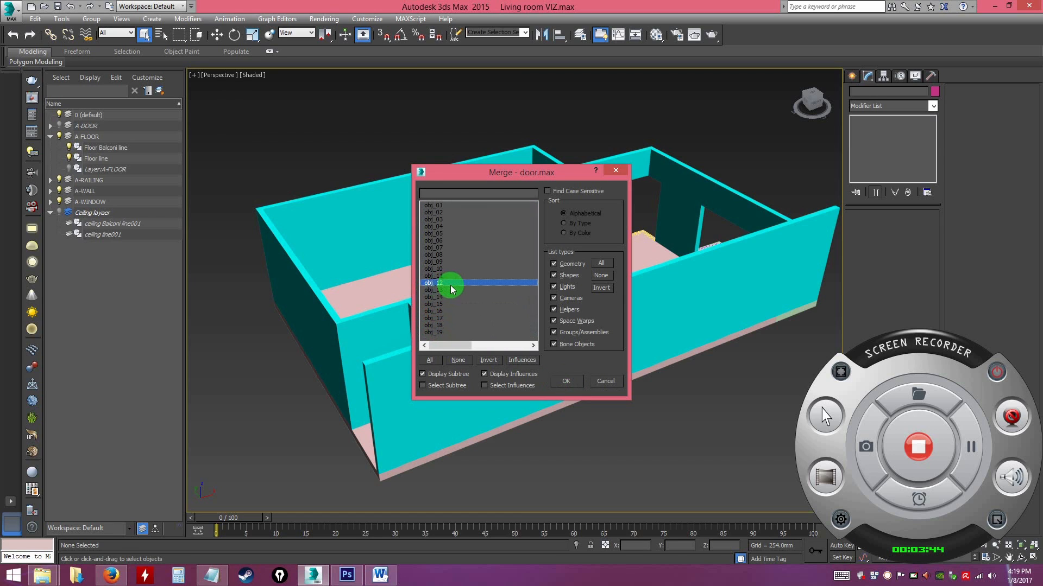
left_click(430, 360)
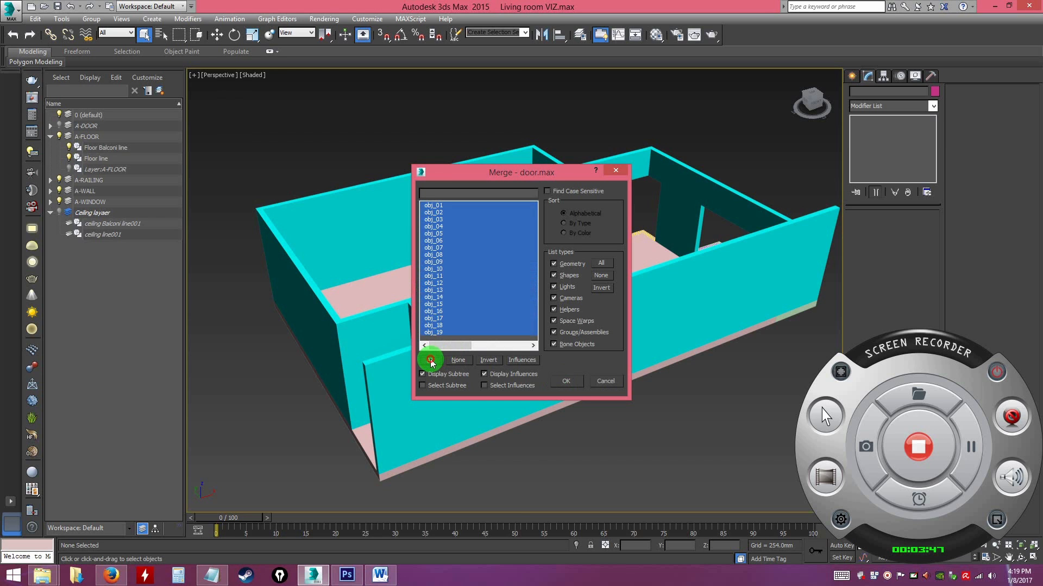
left_click(565, 380)
Isolate the merged door objects from the rest of the scene and clear the selection.
middle_click_drag(502, 384, 531, 339, "alt")
middle_click_drag(490, 417, 434, 340, "alt")
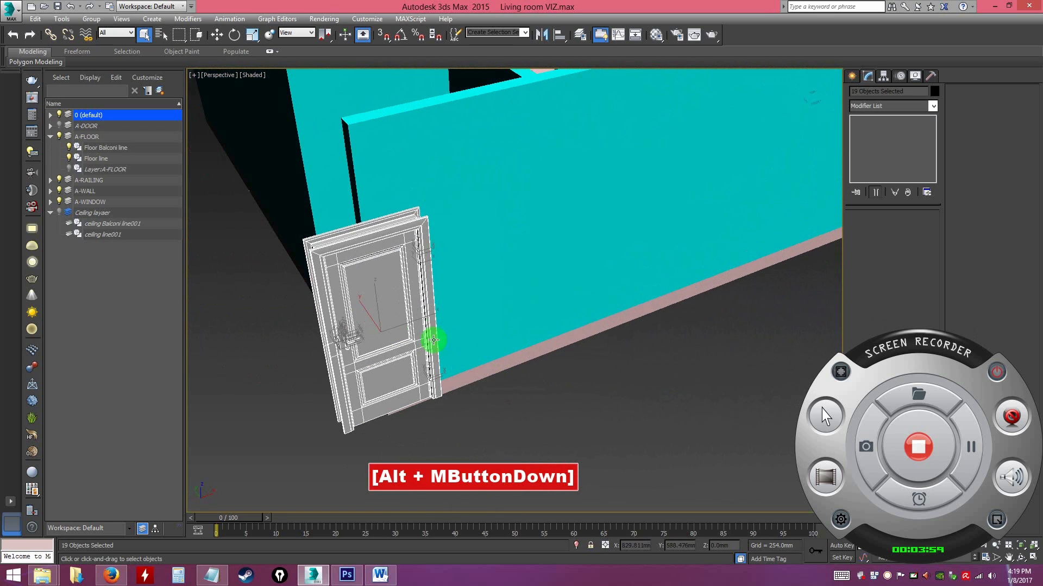
right_click(380, 285)
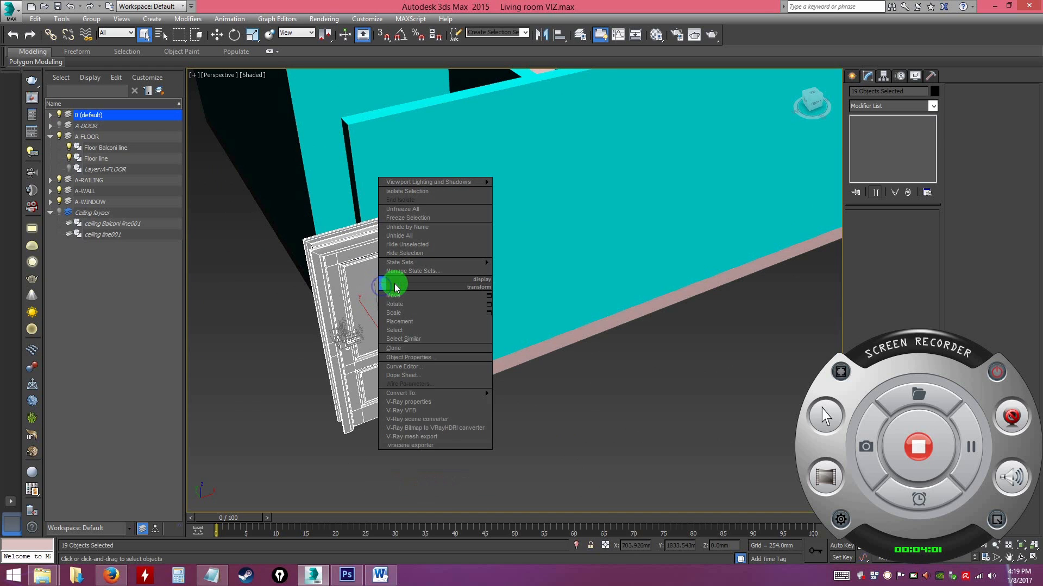
left_click(419, 193)
left_click(622, 368)
middle_click_drag(622, 368, 530, 272, "alt")
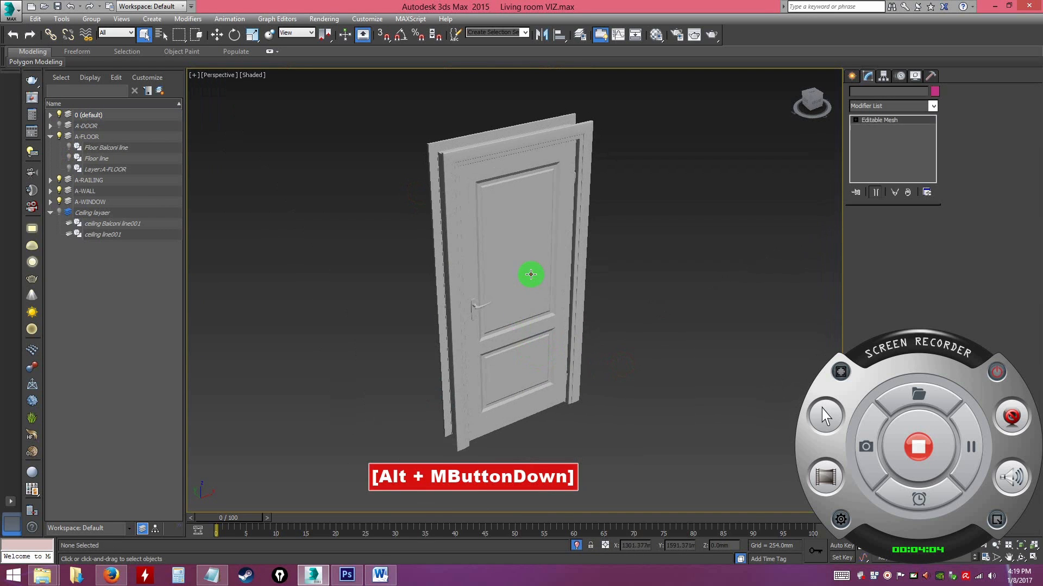
Move the door panel out of its frame as a test and undo the move.
left_click(531, 272)
key("w")
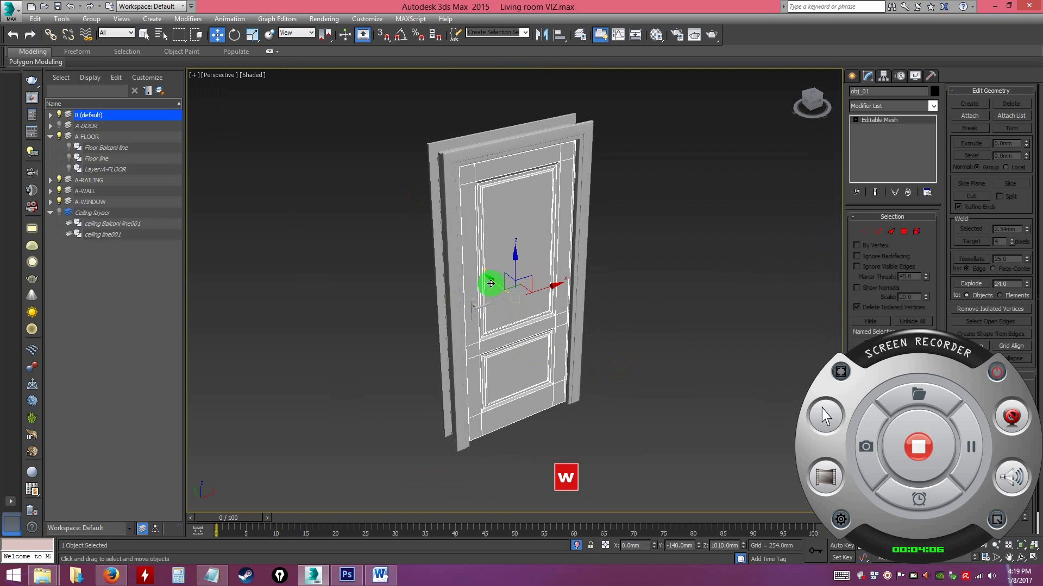
left_click_drag(496, 283, 595, 365)
mouse_move(596, 365)
middle_mouse_down("alt")
mouse_move(405, 343)
mouse_move(535, 332)
mouse_move(554, 342)
mouse_move(533, 354)
mouse_move(437, 354)
mouse_move(577, 365)
middle_mouse_up("alt")
key("ctrl+z")
scroll(577, 365, "up", 4)
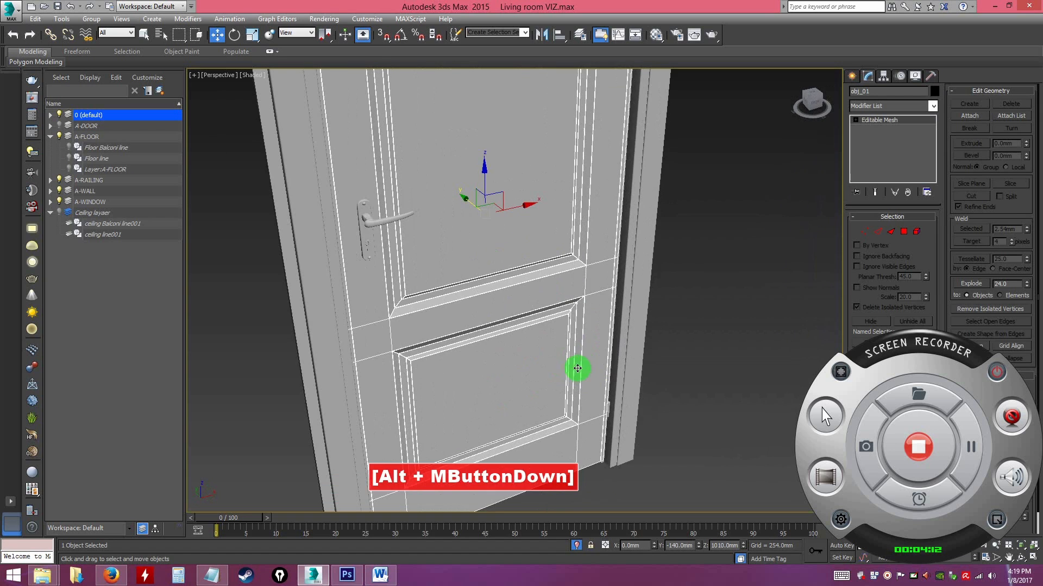
Move the door handle and the keyhole separately as a test, undoing each move.
left_click(367, 226)
scroll(369, 225, "up", 5)
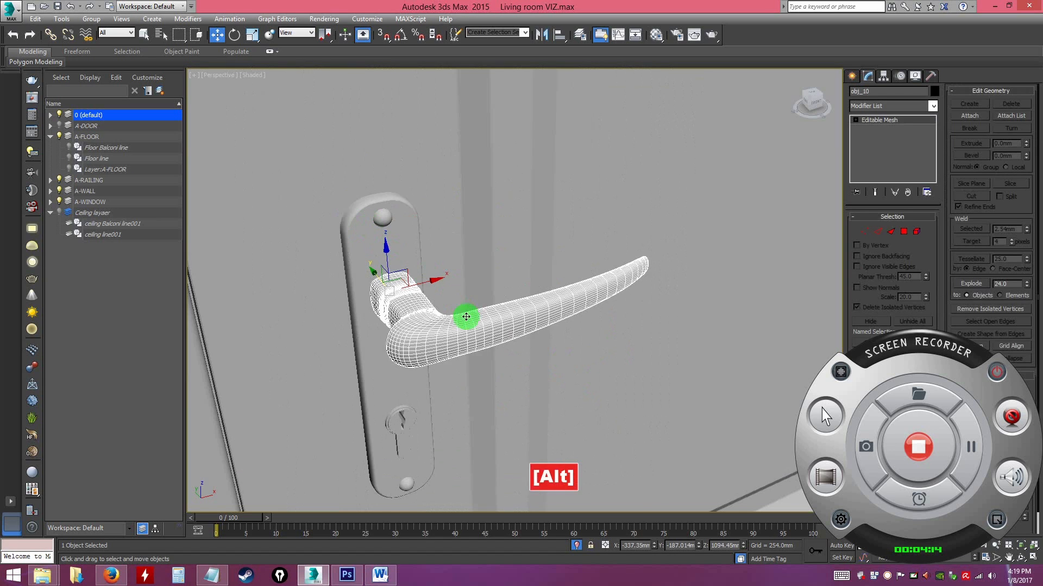
middle_click_drag(459, 309, 415, 303, "alt")
left_click_drag(375, 292, 457, 353)
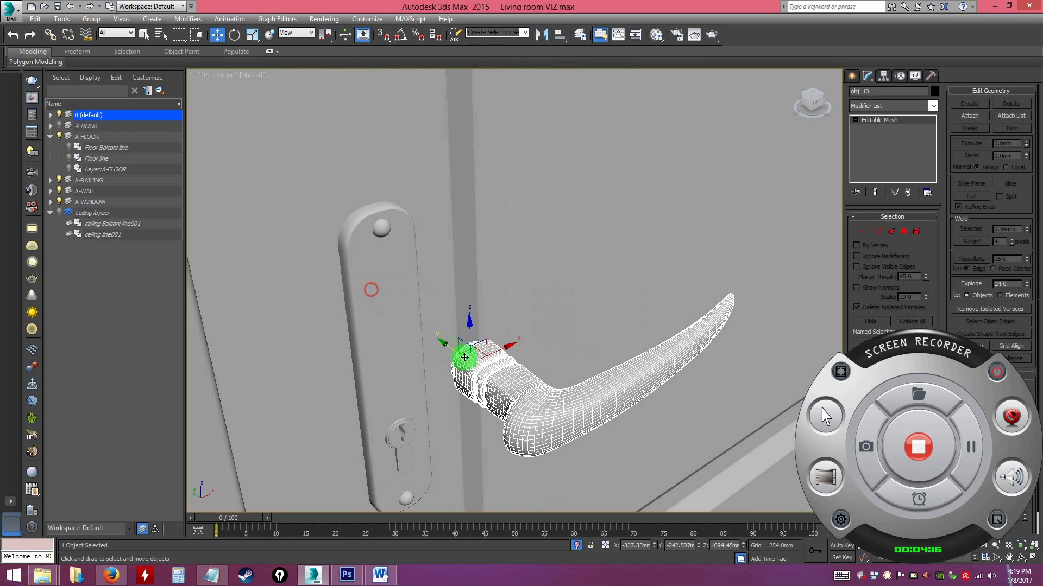
key("ctrl+z")
middle_click_drag(489, 365, 479, 382, "alt")
left_click(414, 398)
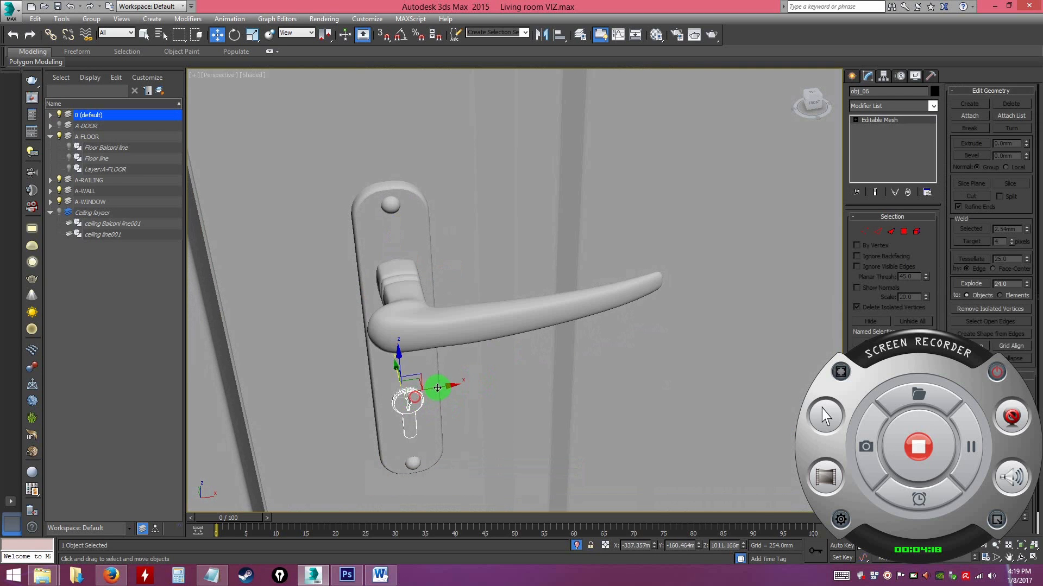
left_click_drag(413, 379, 437, 433)
key("ctrl+z")
Clear the selection and end the door's isolation to show the whole scene again.
mouse_move(495, 405)
middle_mouse_down("alt")
mouse_move(477, 397)
mouse_move(480, 383)
mouse_move(433, 328)
mouse_move(380, 304)
mouse_move(398, 308)
mouse_move(391, 302)
middle_mouse_up("alt")
scroll(478, 397, "down", 5)
left_click(380, 299)
right_click(517, 170)
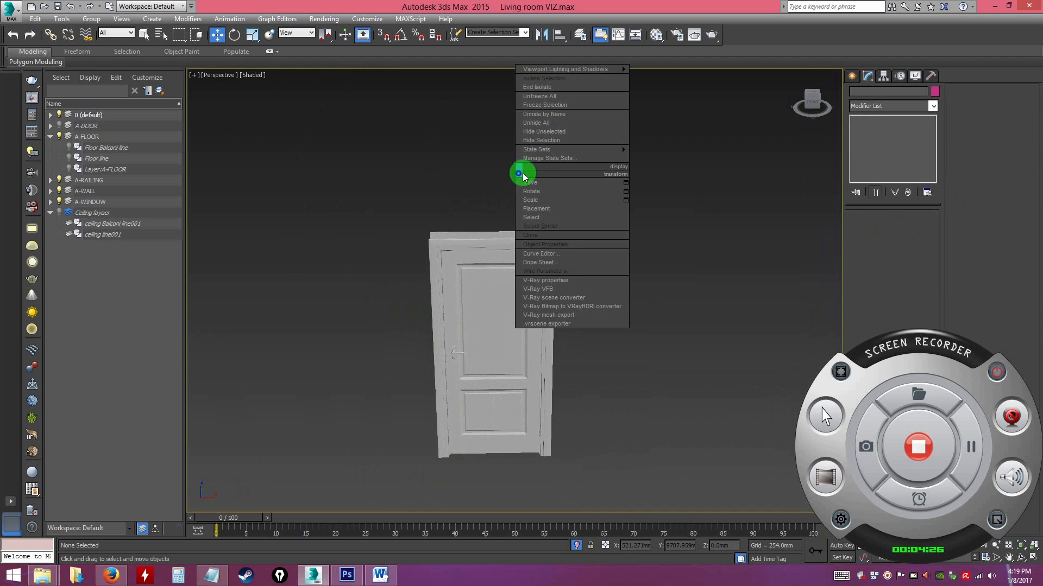
left_click(543, 88)
Expand the 0 (default) layer to examine the door's separate objects, then collapse it.
middle_click_drag(387, 329, 349, 292, "alt")
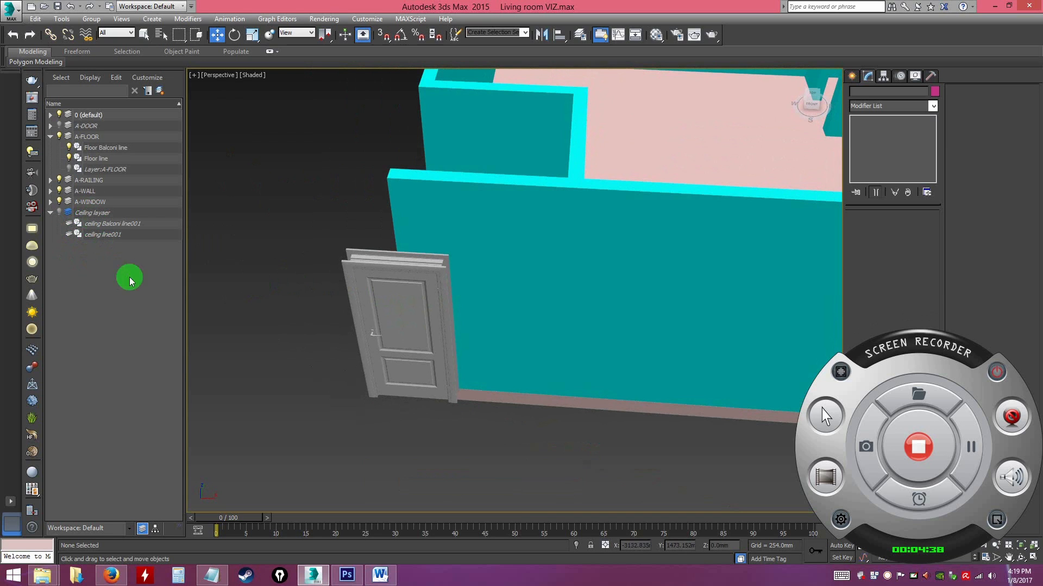
left_click(51, 115)
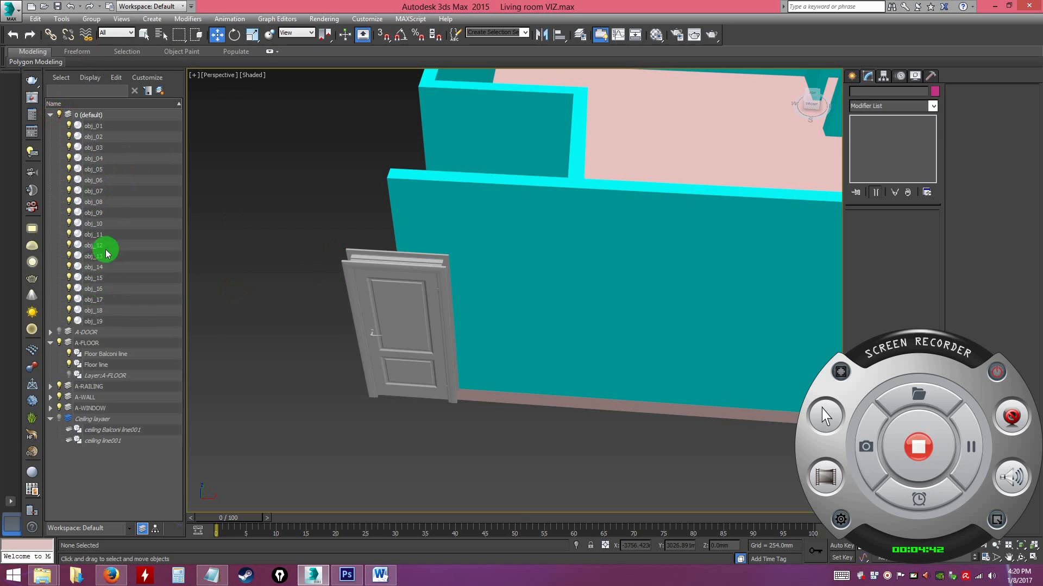
left_click(50, 115)
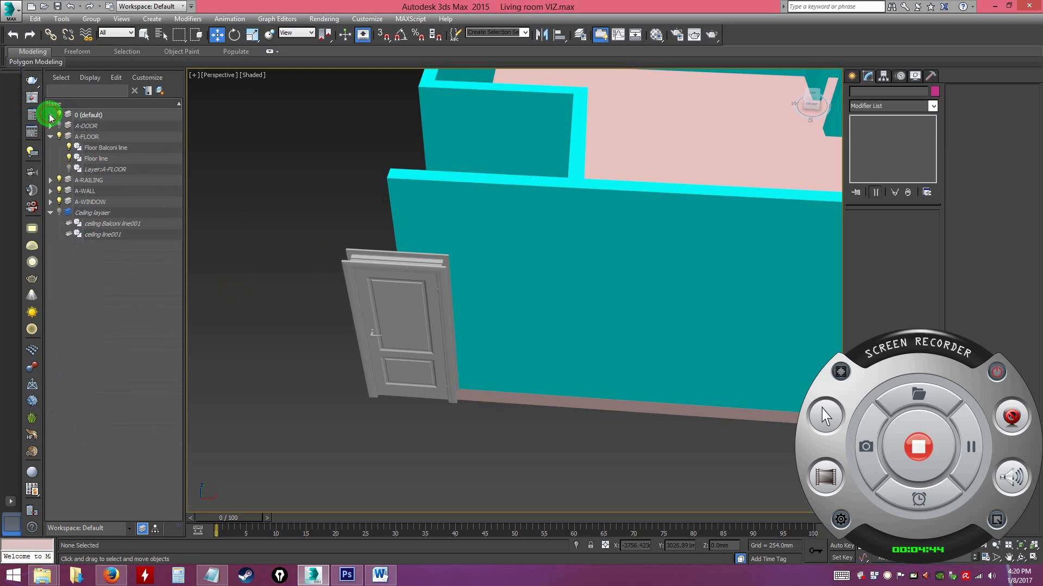
Region-select the door along with the adjoining wall and floor line, and move them together in the XY plane.
middle_click_drag(344, 305, 289, 275, "alt")
left_click_drag(252, 217, 434, 431)
middle_click_drag(435, 431, 418, 180, "alt")
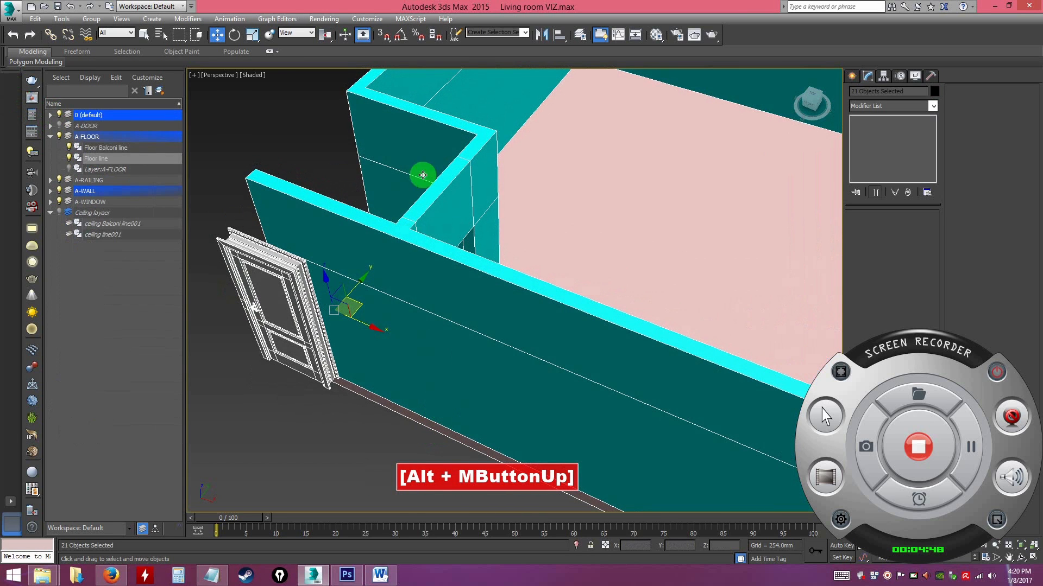
left_click_drag(360, 307, 393, 272)
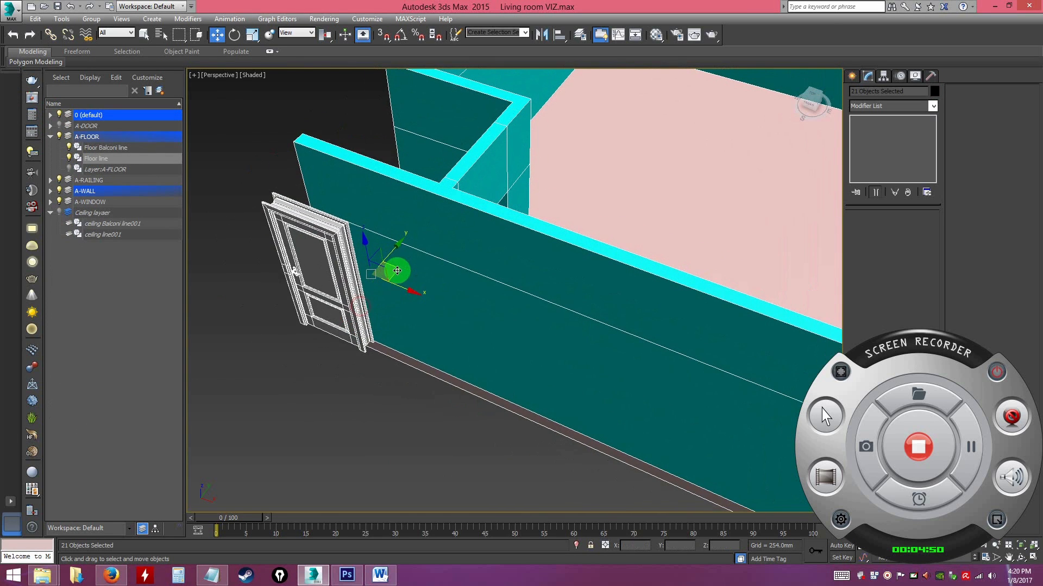
Undo the combined move and remove the wall and floor line from the selection, keeping only the door's parts selected.
key("ctrl+z")
middle_click_drag(401, 416, 470, 401, "alt")
left_click_drag(468, 440, 429, 251, "alt")
Move the selected door parts away from the wall as a test, then undo the move.
middle_click_drag(468, 346, 410, 383, "alt")
middle_click_drag(396, 337, 362, 316, "alt")
left_click_drag(359, 301, 305, 384)
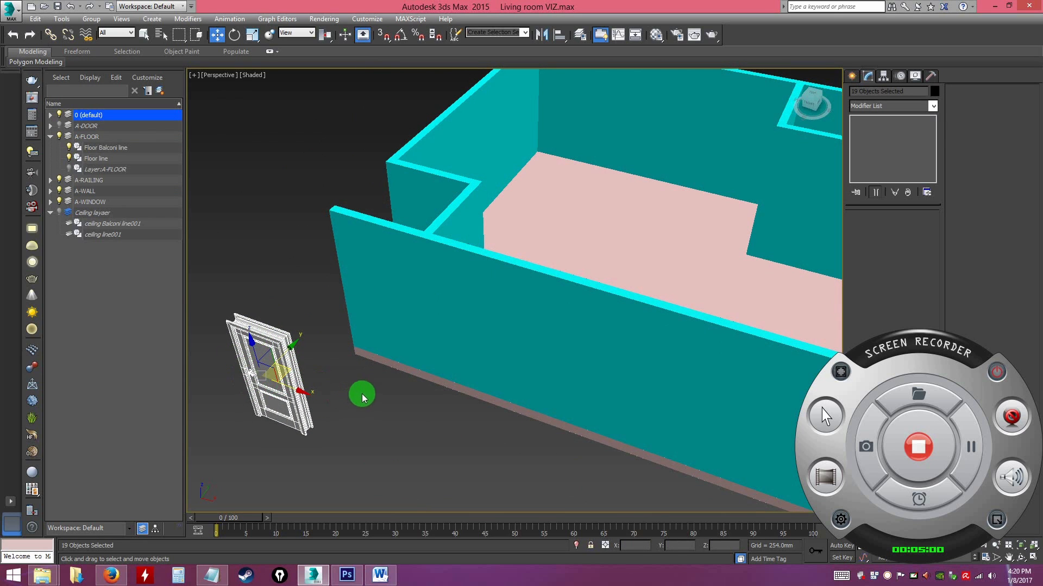
key("ctrl+z")
Move the selected door parts together in the XY plane to a spot in front of the wall.
middle_click_drag(366, 393, 350, 330, "alt")
left_click_drag(337, 309, 302, 366)
middle_click_drag(363, 405, 375, 402, "alt")
middle_click_drag(349, 327, 377, 326, "alt")
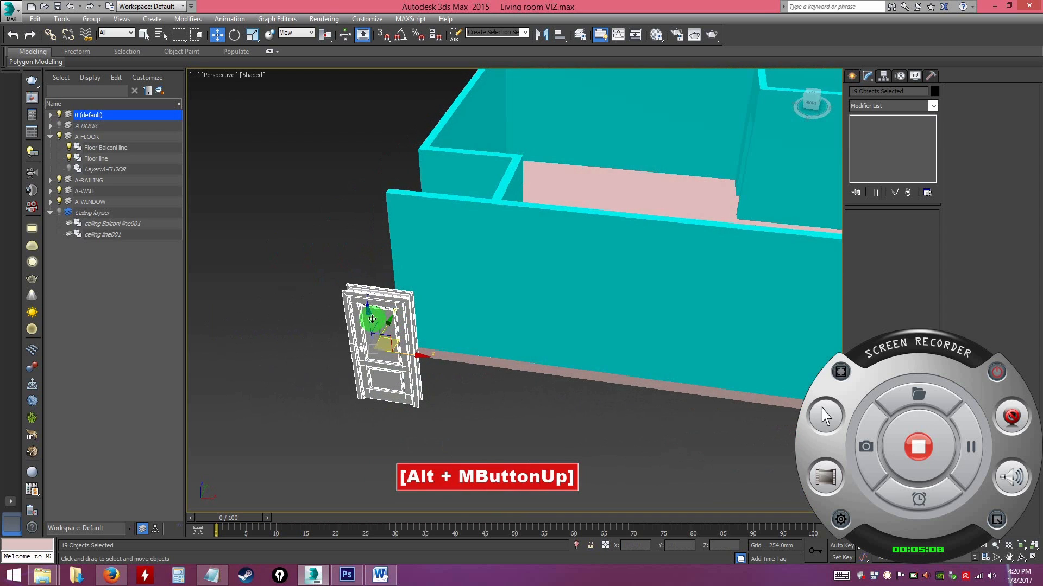
Group the selected door parts under the name Door.
left_click(91, 18)
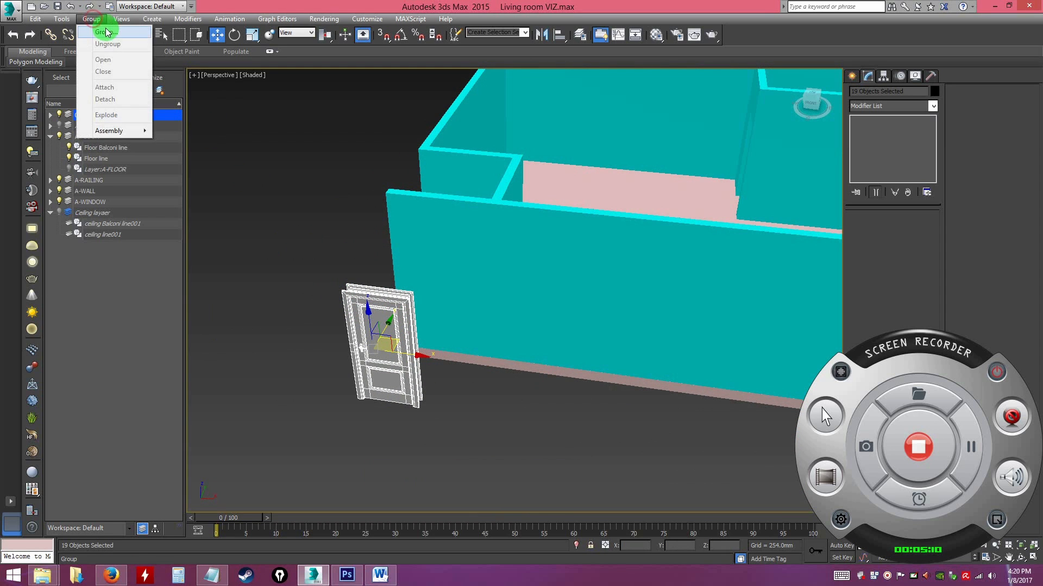
left_click(105, 34)
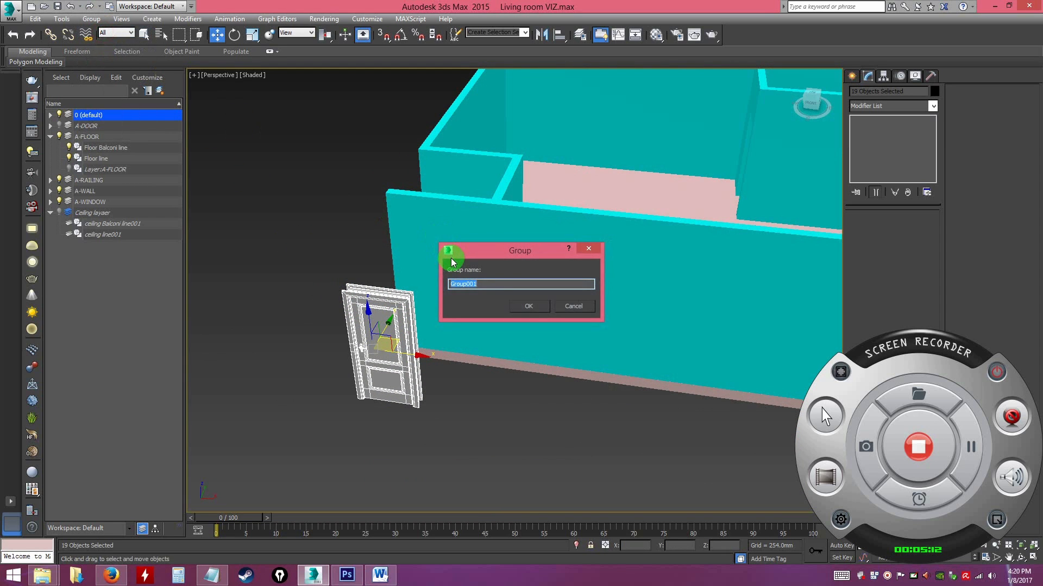
type("Door")
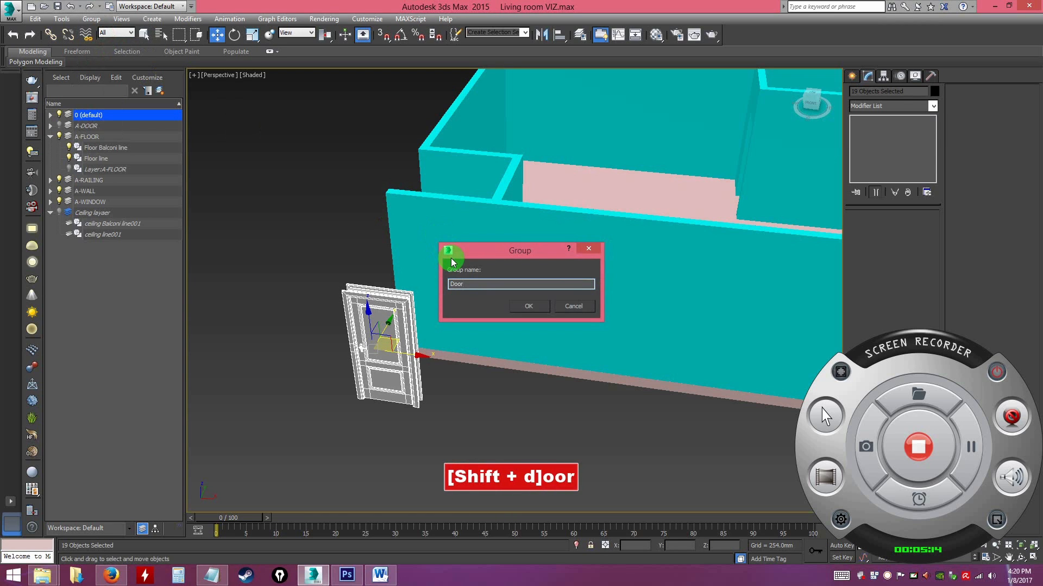
left_click(528, 308)
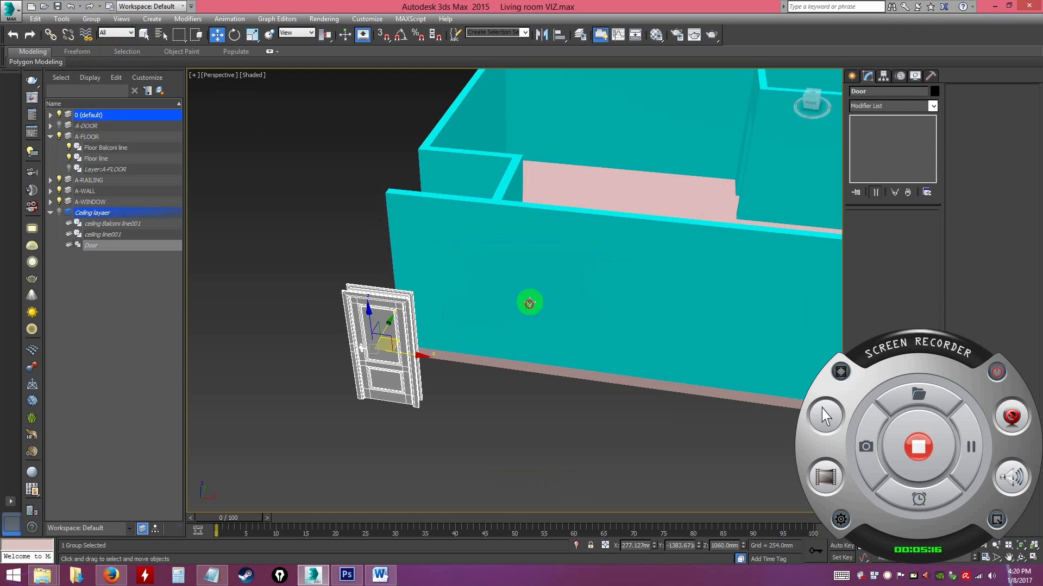
left_click(486, 395)
Move the Door group in the XY plane into the entrance recess at the corner of the room.
middle_click_drag(429, 391, 527, 434, "alt")
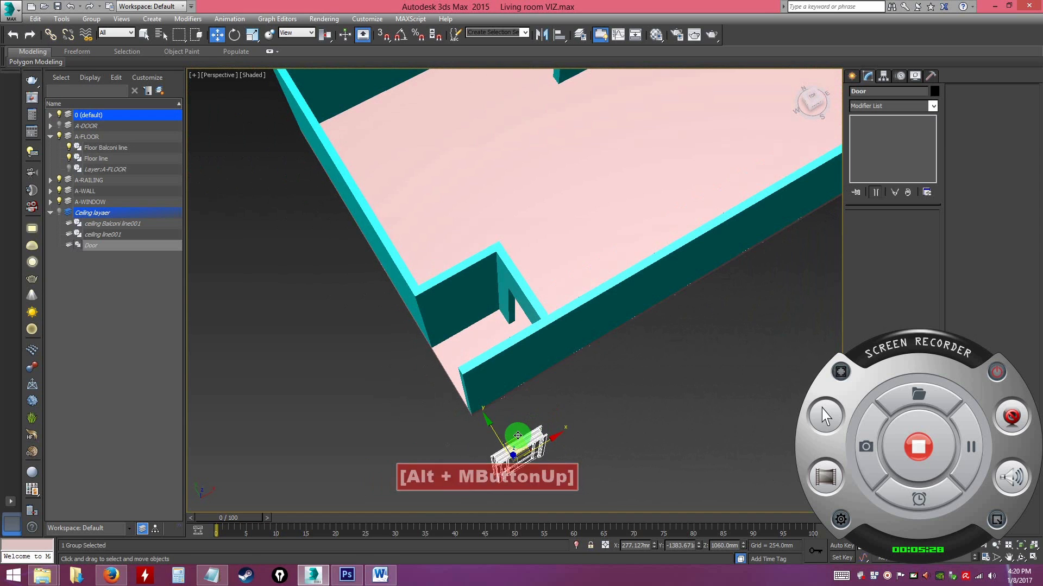
left_click_drag(519, 435, 508, 315)
middle_click_drag(510, 313, 598, 396, "alt")
middle_click_drag(513, 182, 531, 289, "alt")
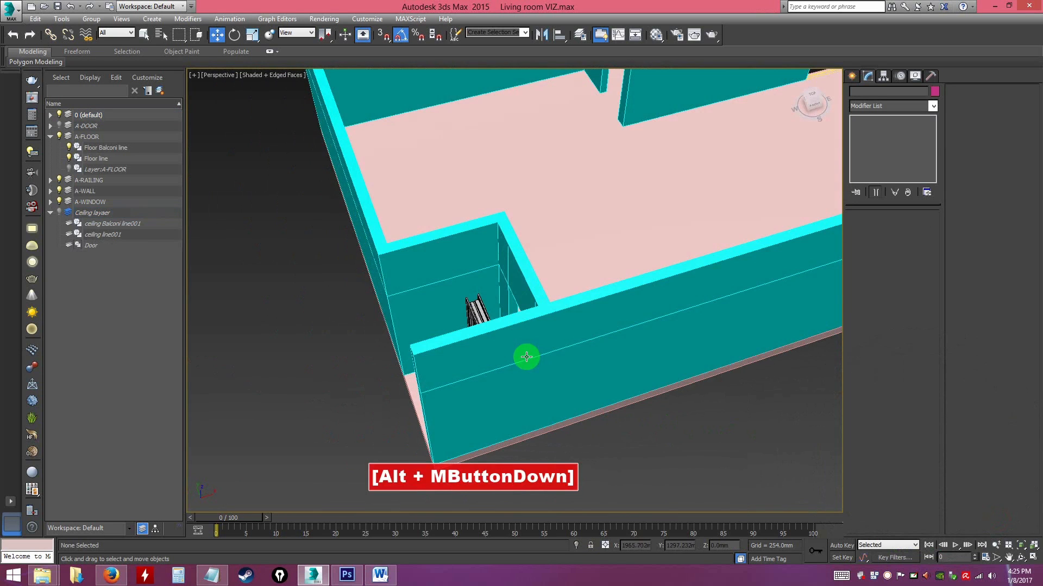
middle_click_drag(524, 356, 568, 365, "alt")
Rotate the Door group 180 degrees about the Z axis in the Top view with angle snap on.
left_click(574, 343)
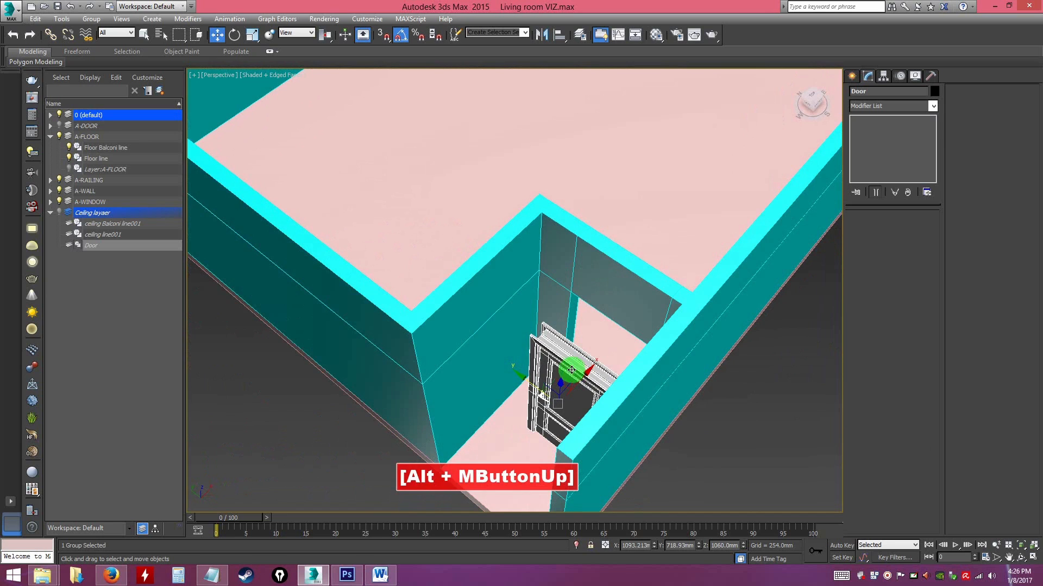
key("alt+w")
key("alt+w")
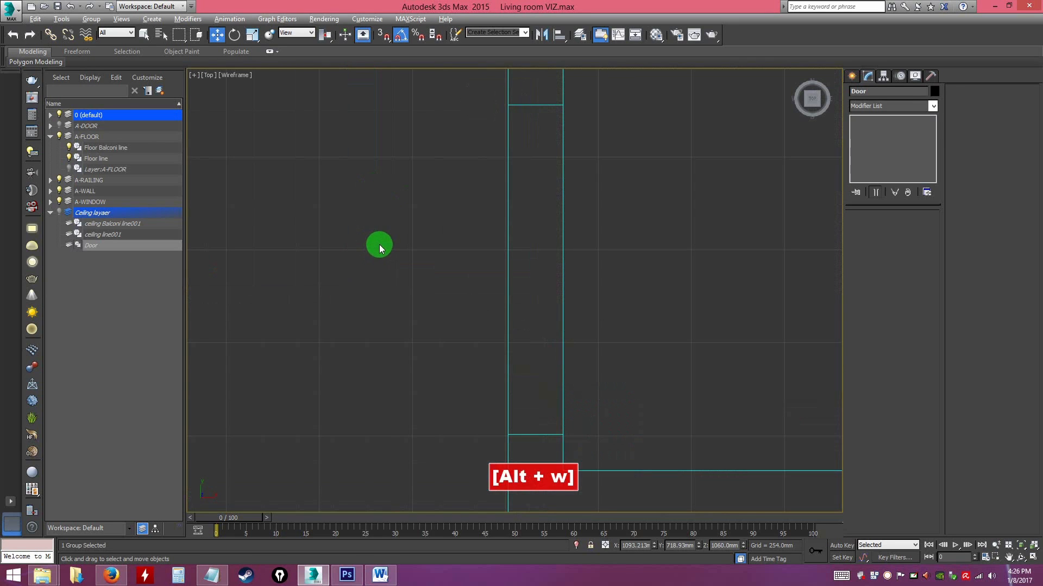
key("z")
scroll(494, 319, "down", 2)
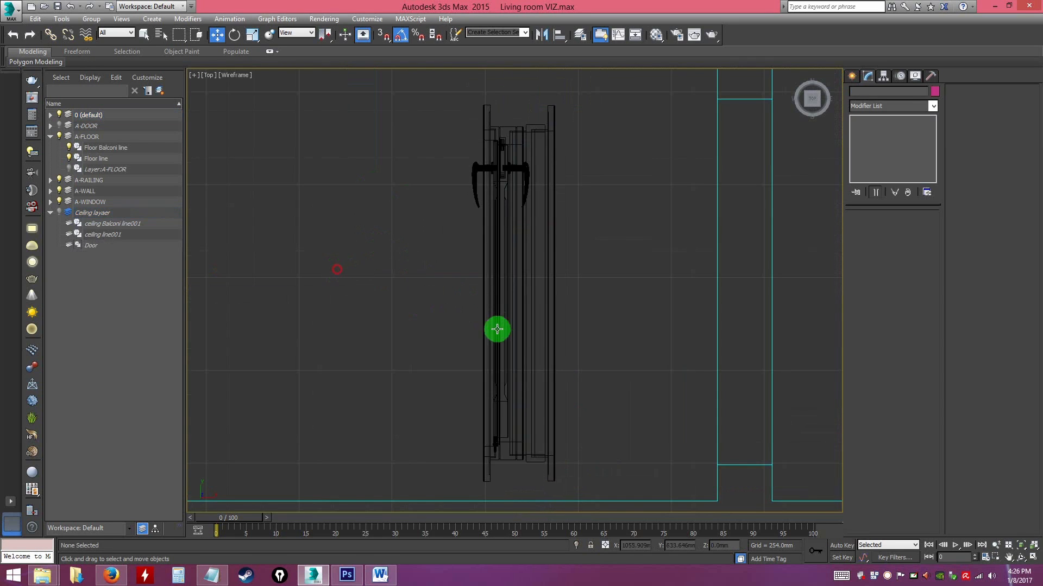
scroll(496, 337, "up", 2)
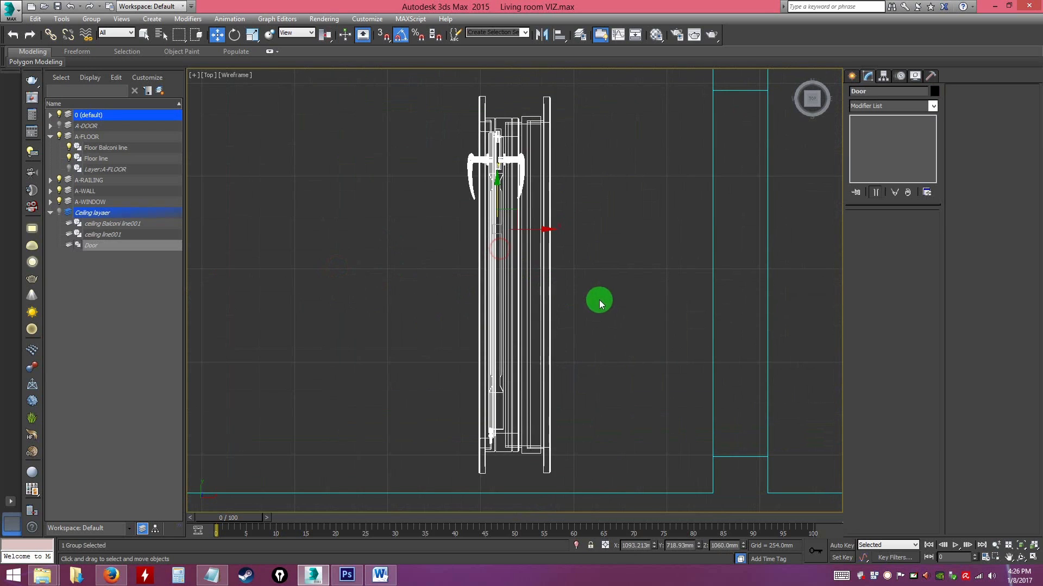
middle_click_drag(617, 302, 514, 283)
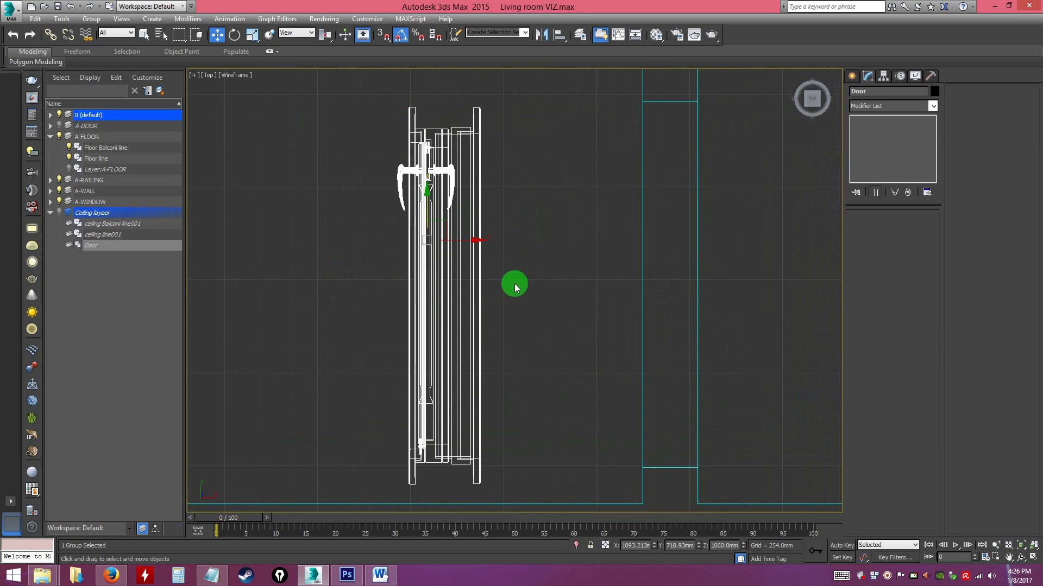
key("e")
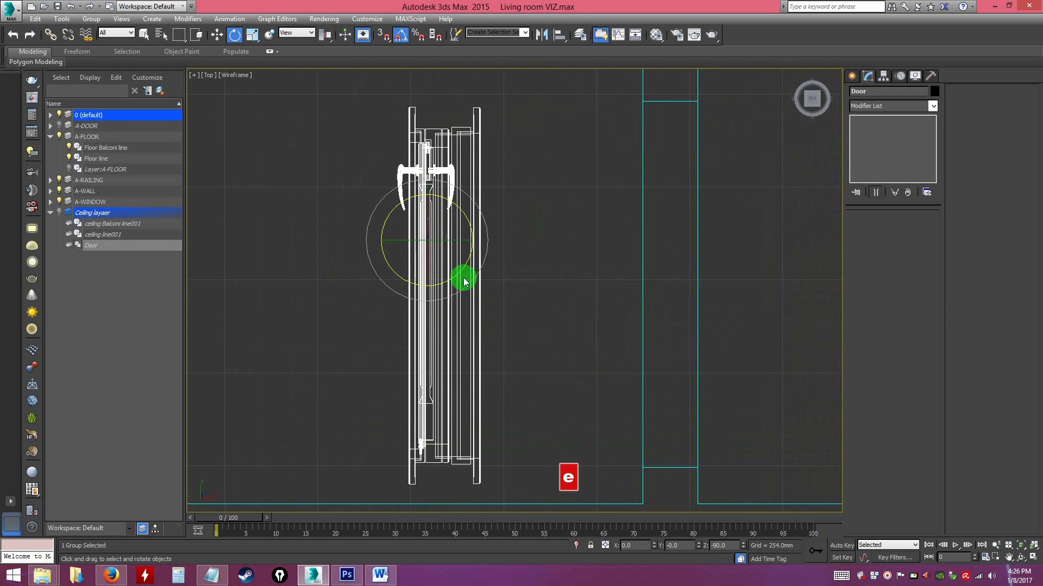
left_click(235, 36)
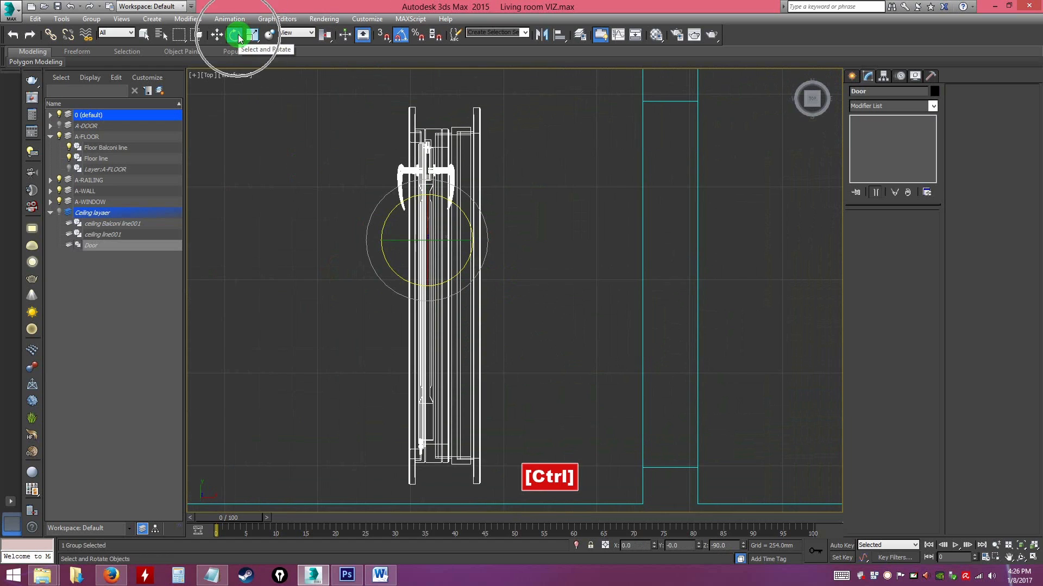
left_click(403, 36)
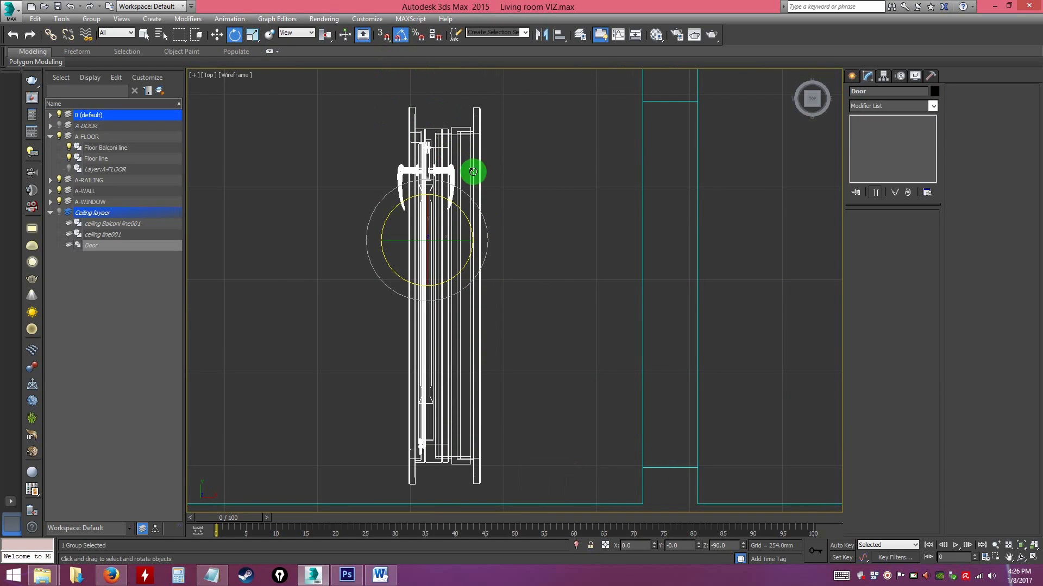
left_click_drag(460, 209, 510, 305)
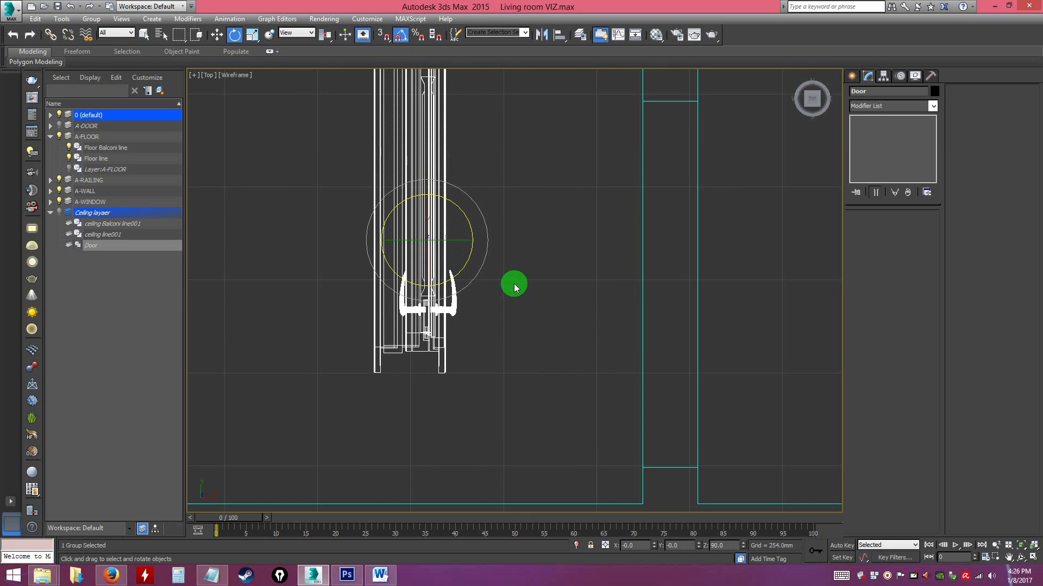
Move the Door group into the entrance doorway opening in the Top view, then clear the selection.
key("w")
left_click_drag(446, 222, 705, 322)
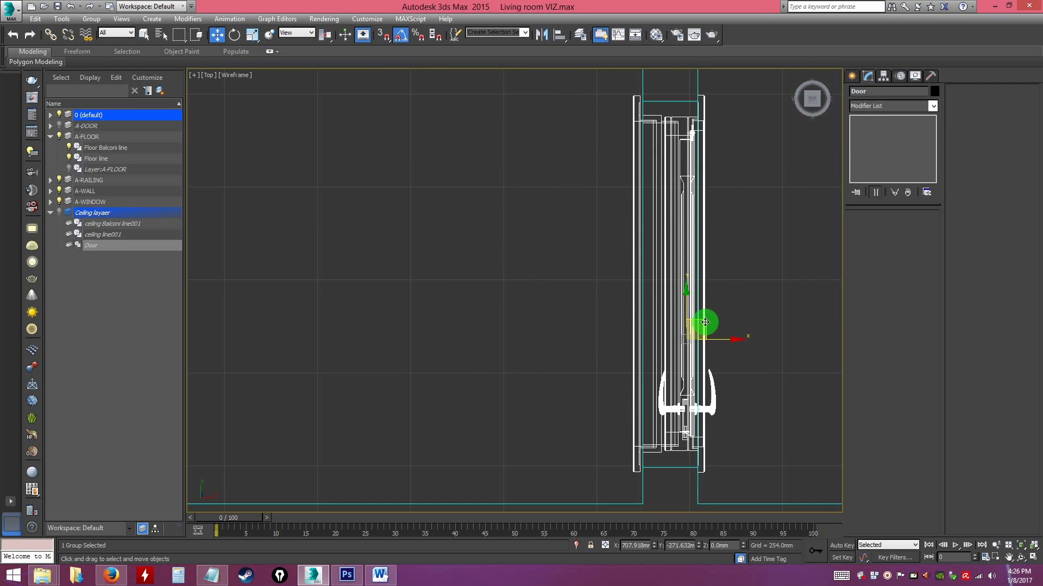
left_click(758, 300)
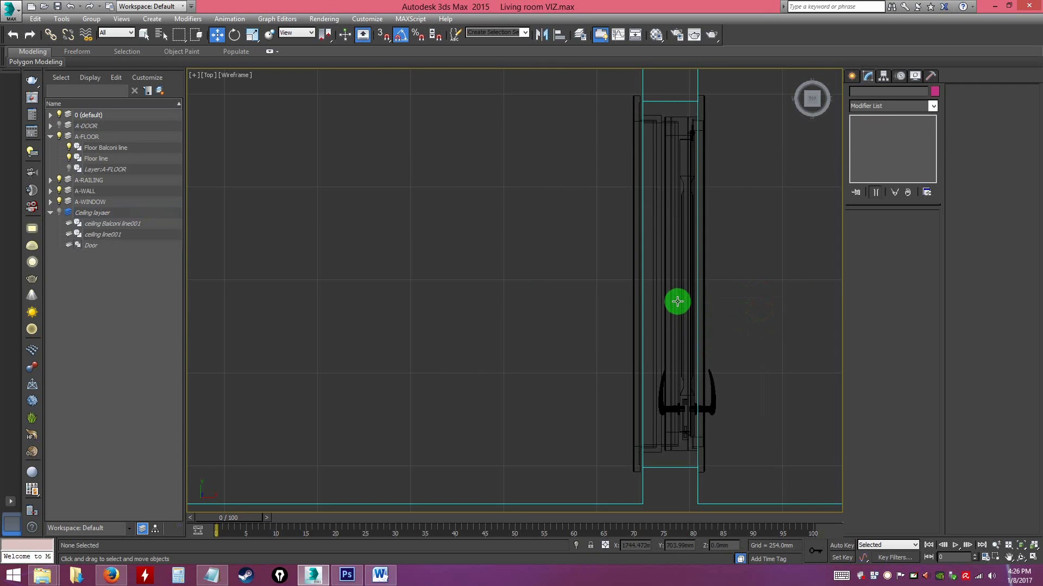
Clone the Door group as one Copy, placing it across the room near the second doorway.
scroll(667, 297, "down", 3)
scroll(701, 288, "down", 3)
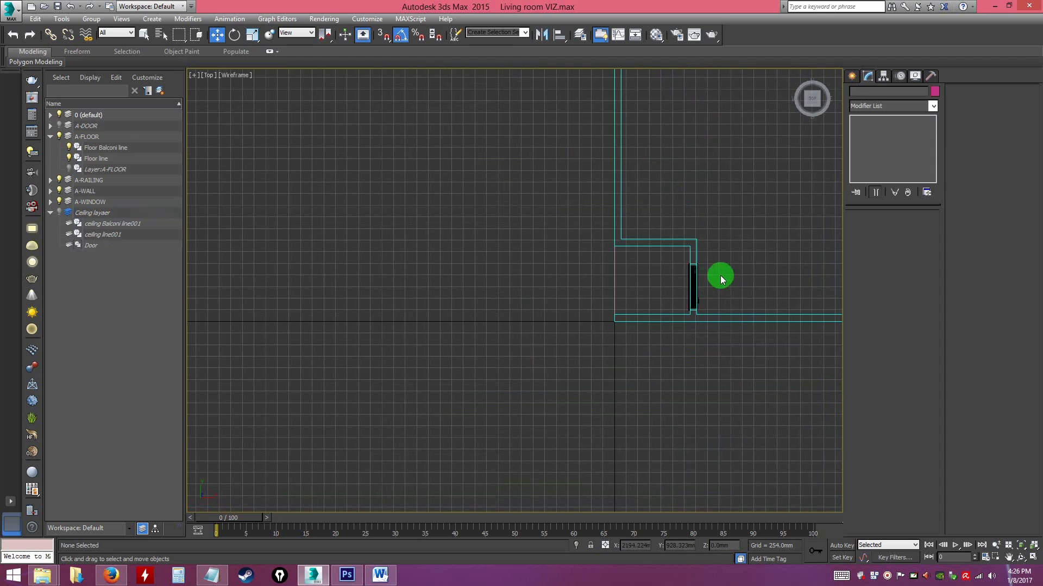
middle_click_drag(758, 244, 452, 344)
scroll(451, 344, "up", 1)
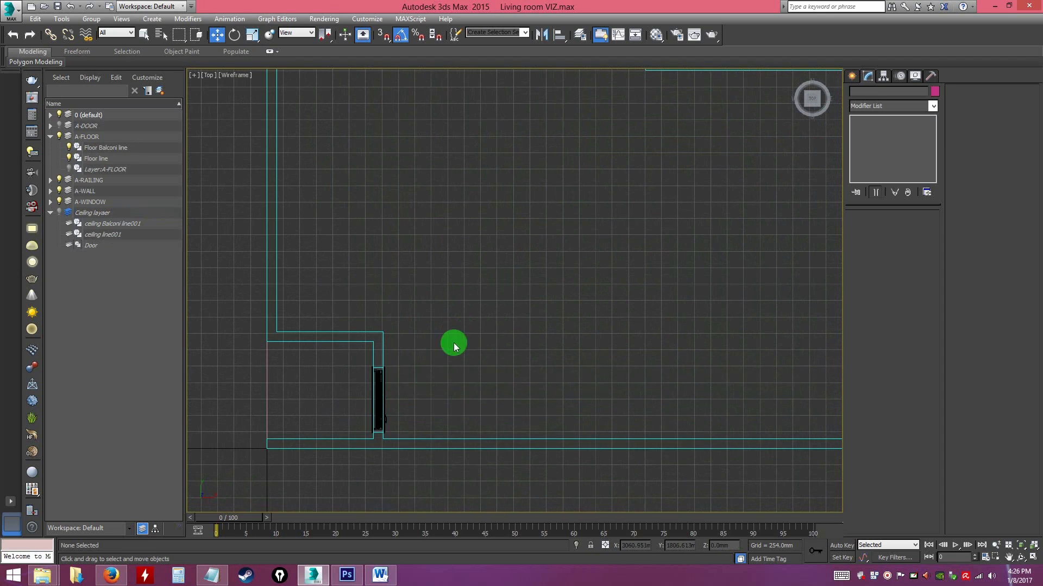
left_click(380, 385)
left_click_drag(400, 396, 637, 107, "shift")
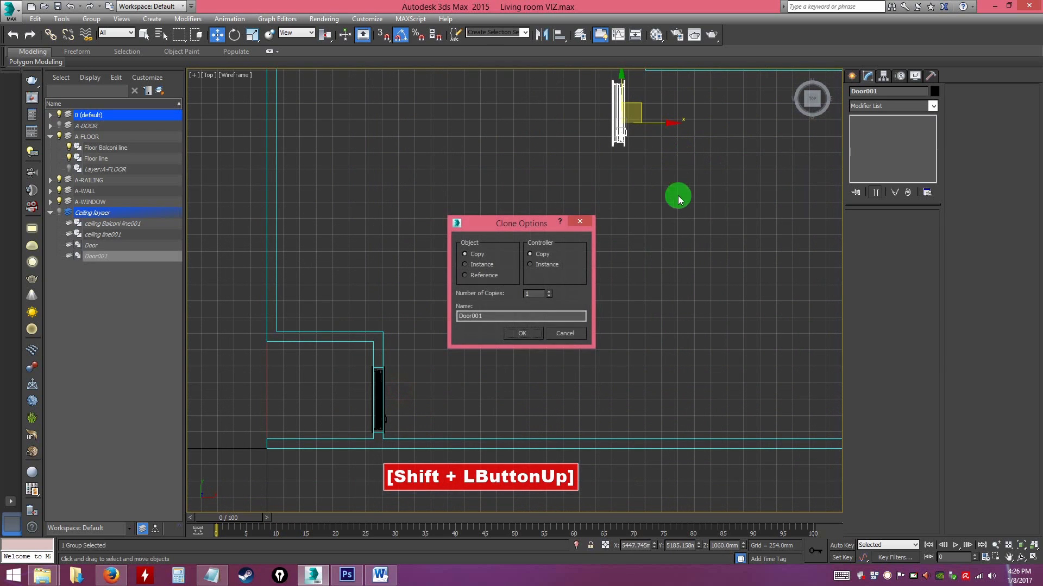
left_click(522, 333)
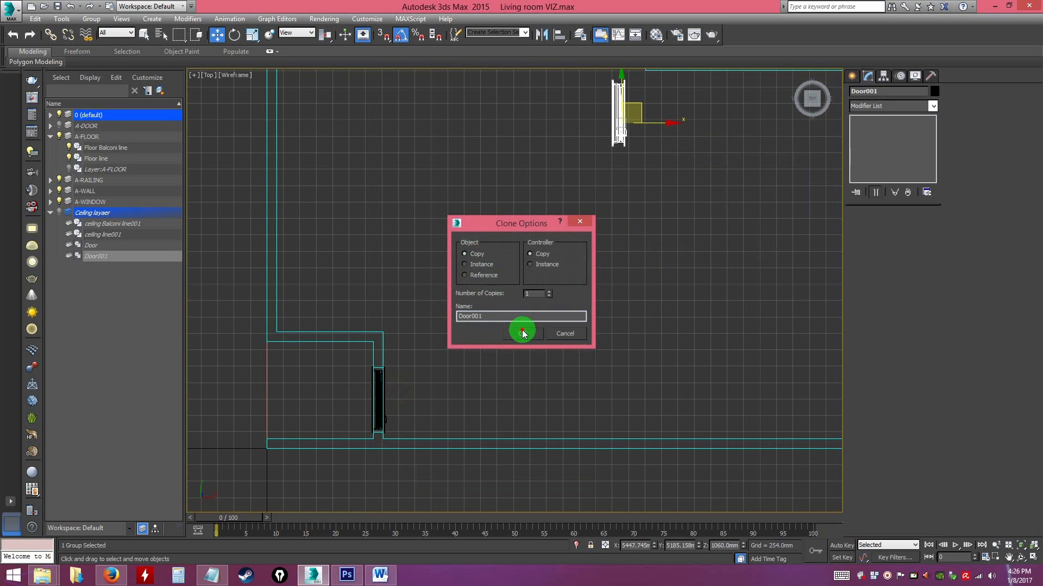
Move the copied door into the second doorway opening in the Top view.
middle_click_drag(670, 211, 600, 392)
scroll(600, 393, "up", 3)
middle_click_drag(556, 212, 556, 347)
scroll(556, 347, "up", 3)
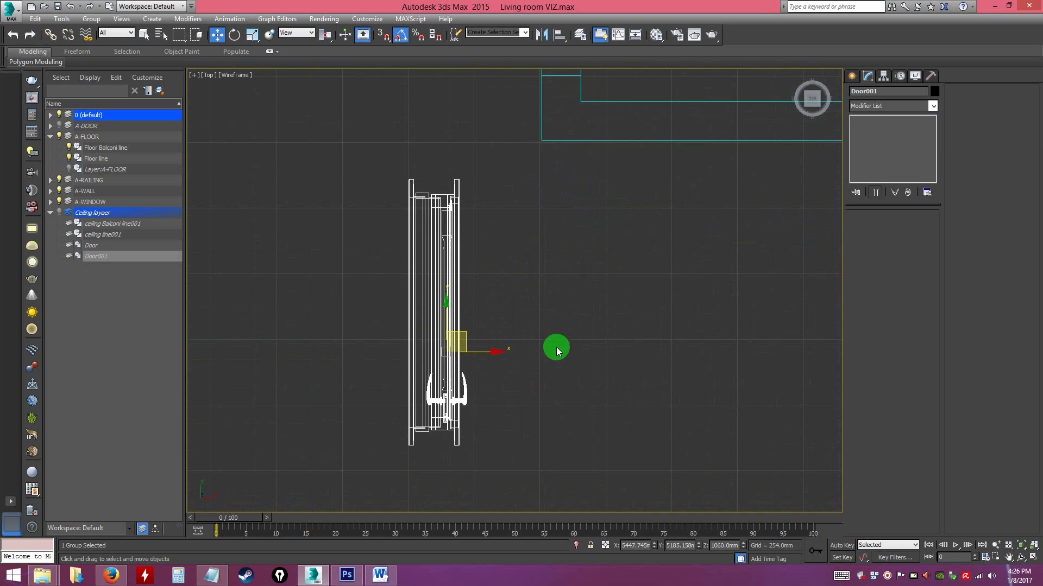
left_click_drag(464, 329, 576, 126)
middle_click_drag(637, 154, 609, 384)
left_click_drag(543, 353, 558, 197)
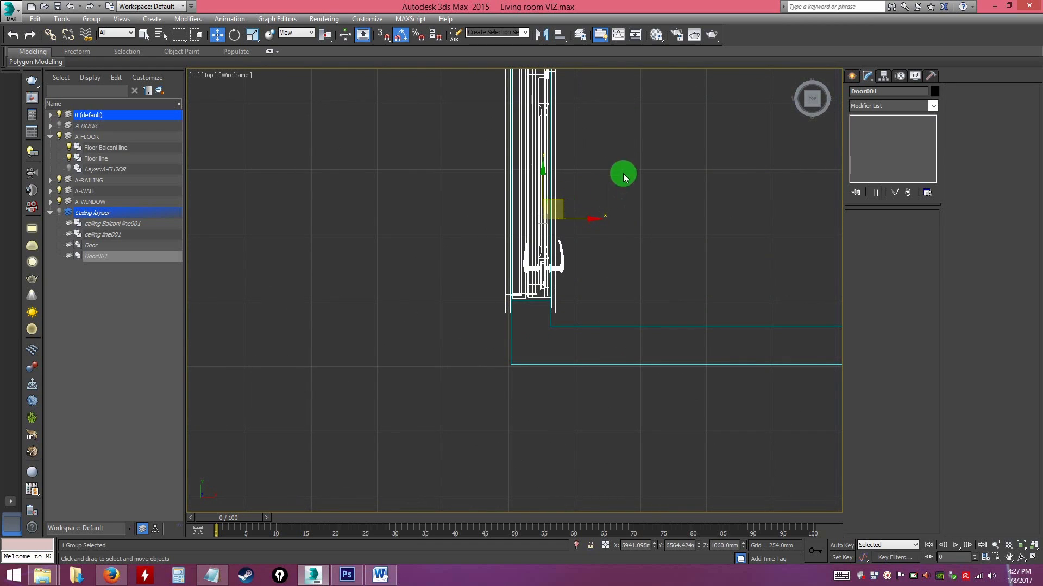
Nudge the copied door along the Y axis to fit it between the edges of the second opening.
middle_click_drag(624, 172, 623, 270)
left_click_drag(538, 278, 539, 280)
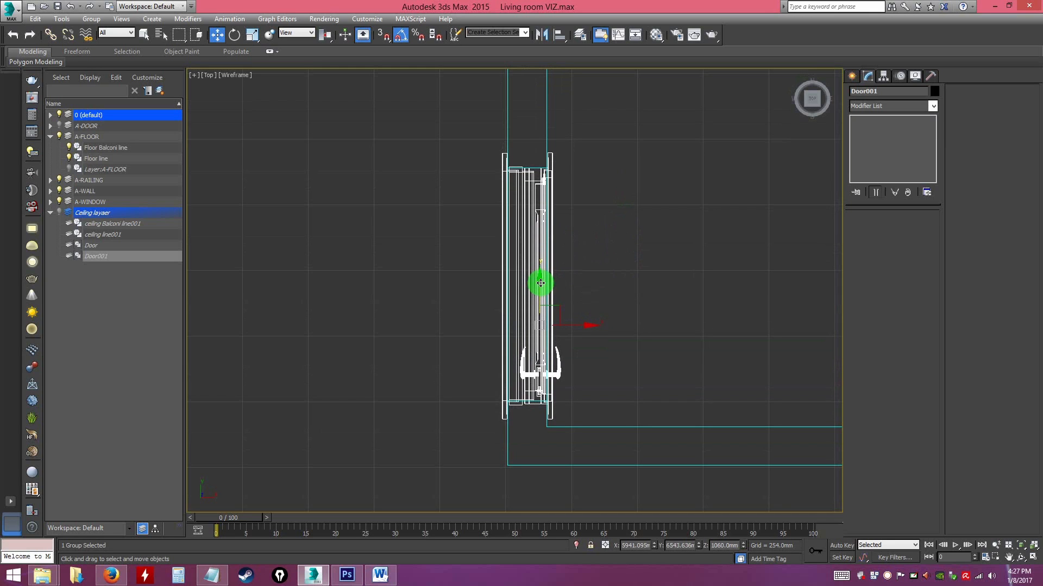
left_click_drag(540, 288, 538, 286)
Deselect the copied door and examine how both doors sit in their openings in the Perspective view.
key("alt+w")
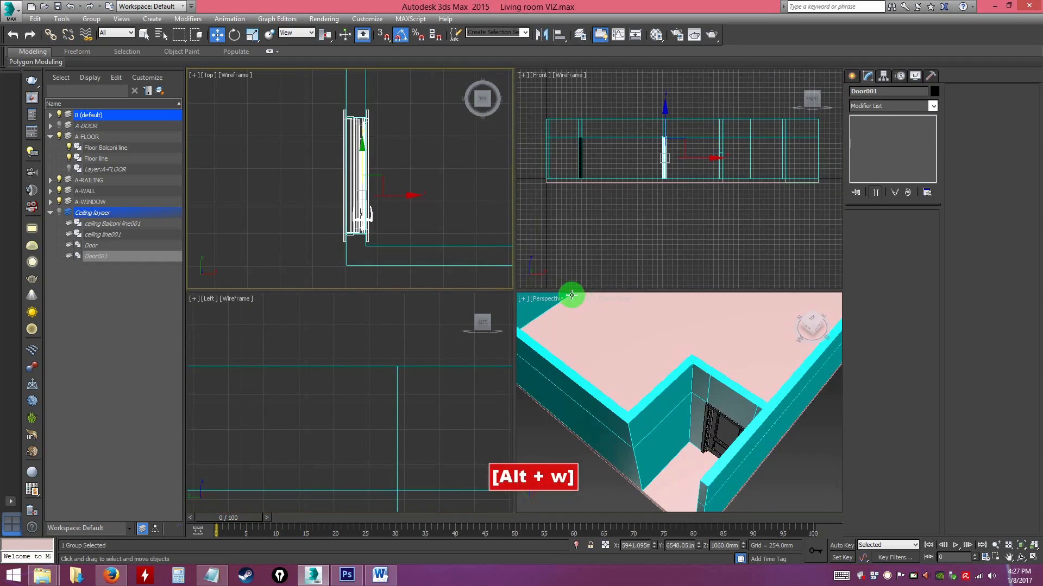
right_click(666, 340)
key("alt+w")
middle_click_drag(540, 291, 624, 222, "alt")
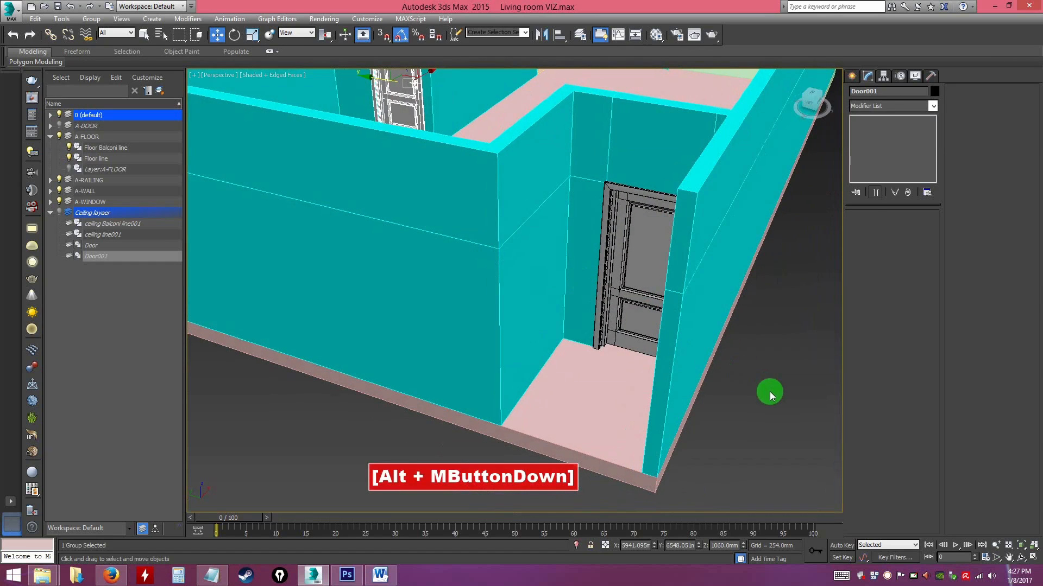
left_click(772, 395)
middle_click_drag(661, 320, 655, 449, "alt")
middle_click_drag(589, 329, 559, 338, "alt")
scroll(559, 341, "up", 3)
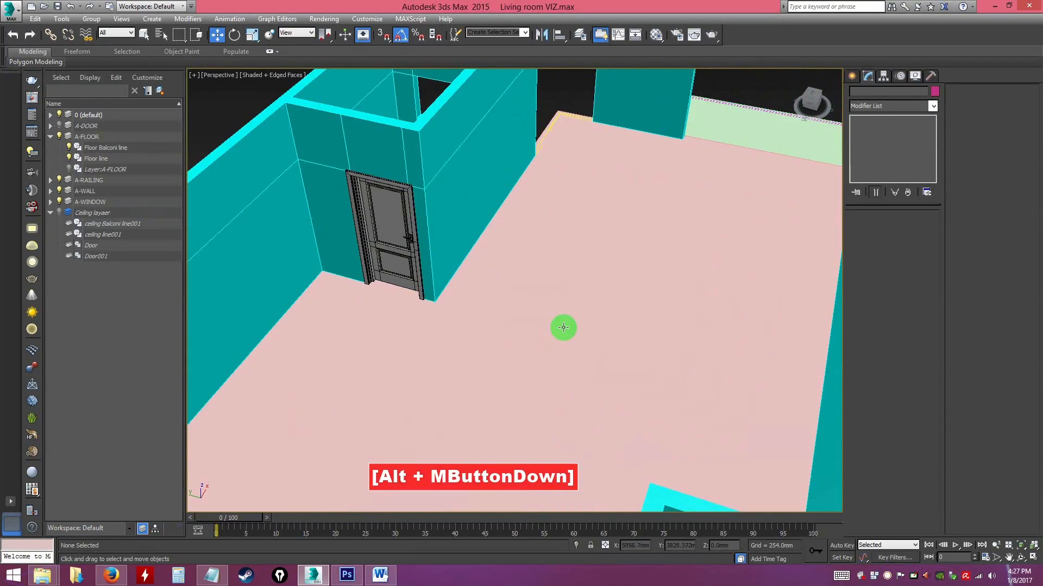
mouse_move(568, 263)
middle_mouse_down()
mouse_move(596, 356)
mouse_move(442, 203)
mouse_move(500, 195)
mouse_move(393, 198)
mouse_move(489, 270)
mouse_move(473, 186)
mouse_move(490, 240)
mouse_move(555, 202)
mouse_move(559, 170)
mouse_move(588, 238)
mouse_move(575, 265)
mouse_move(524, 270)
mouse_move(556, 255)
middle_mouse_up()
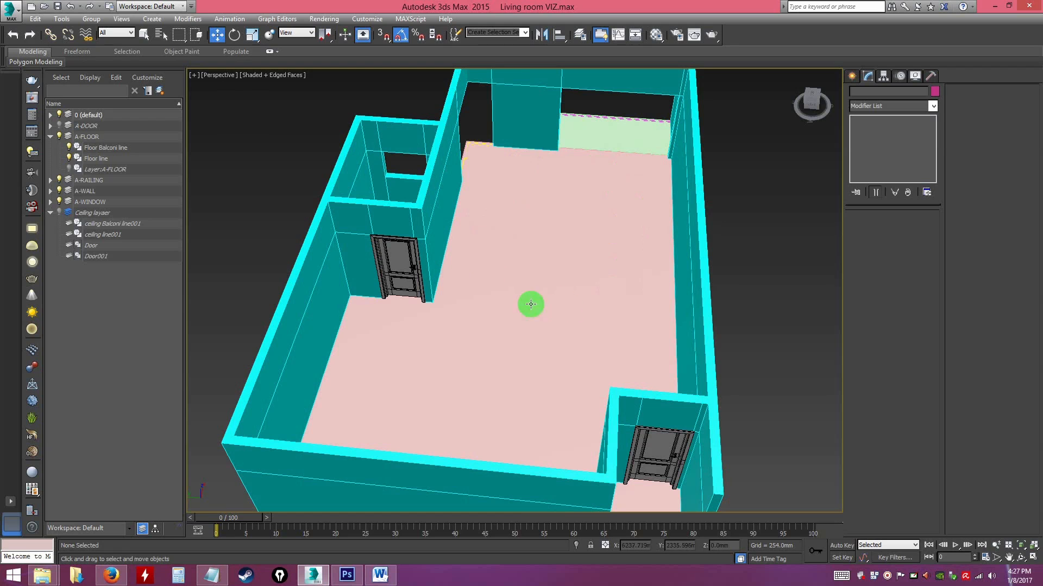
Examine the wide balcony opening and the wall beside it in the Perspective view.
middle_click_drag(581, 278, 643, 335, "alt")
scroll(597, 272, "down", 2)
scroll(642, 284, "up", 4)
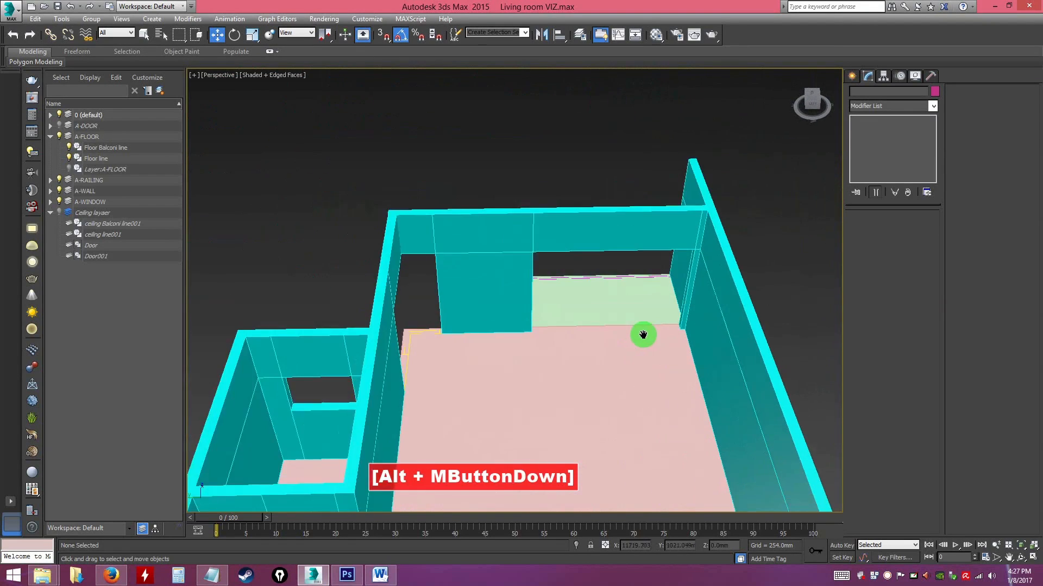
scroll(642, 335, "up", 5)
middle_click_drag(589, 293, 582, 284, "alt")
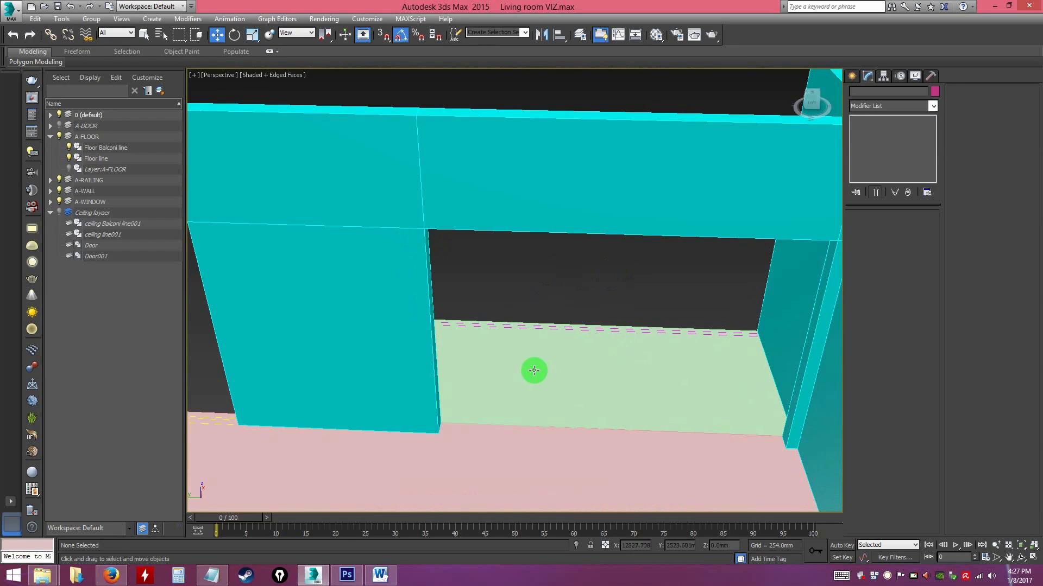
middle_click_drag(695, 386, 525, 371, "alt")
scroll(698, 392, "down", 3)
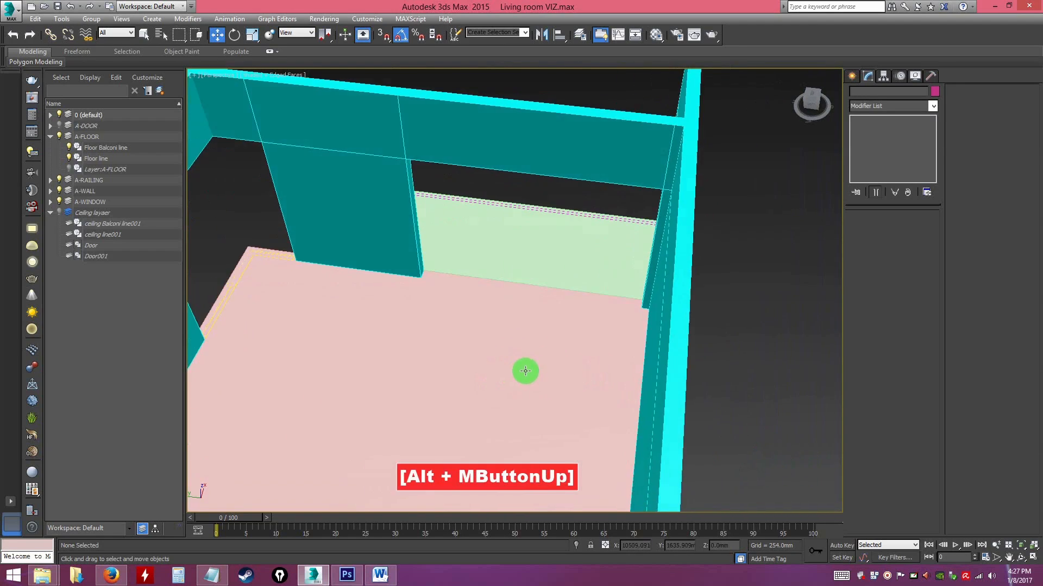
Show all four viewports with the balcony in the Top view, and try to start a Sliding door from the Doors object category.
key("alt+w")
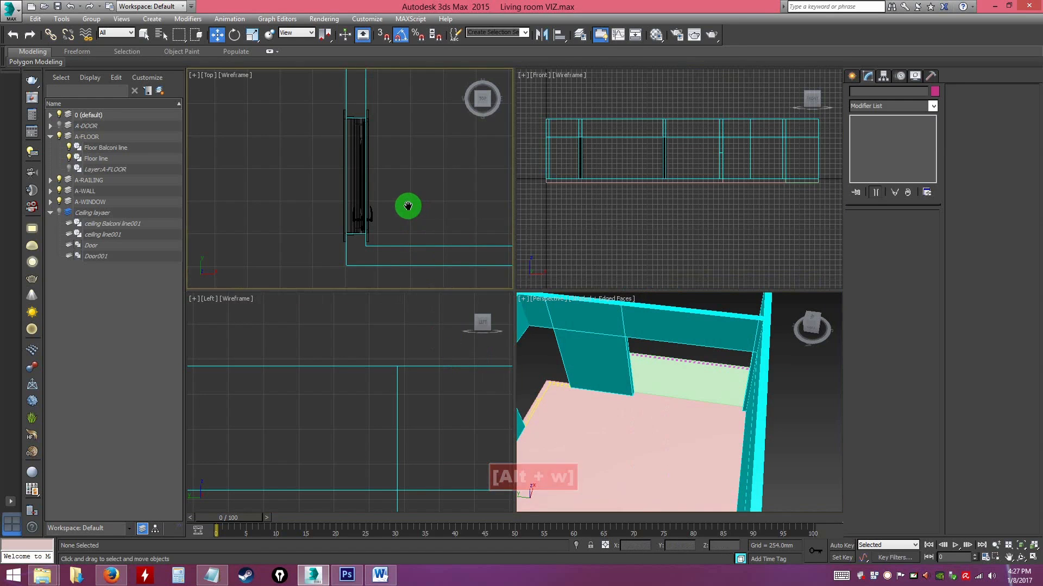
middle_click_drag(455, 232, 386, 181)
scroll(426, 194, "up", 3)
scroll(405, 181, "up", 2)
scroll(404, 178, "down", 2)
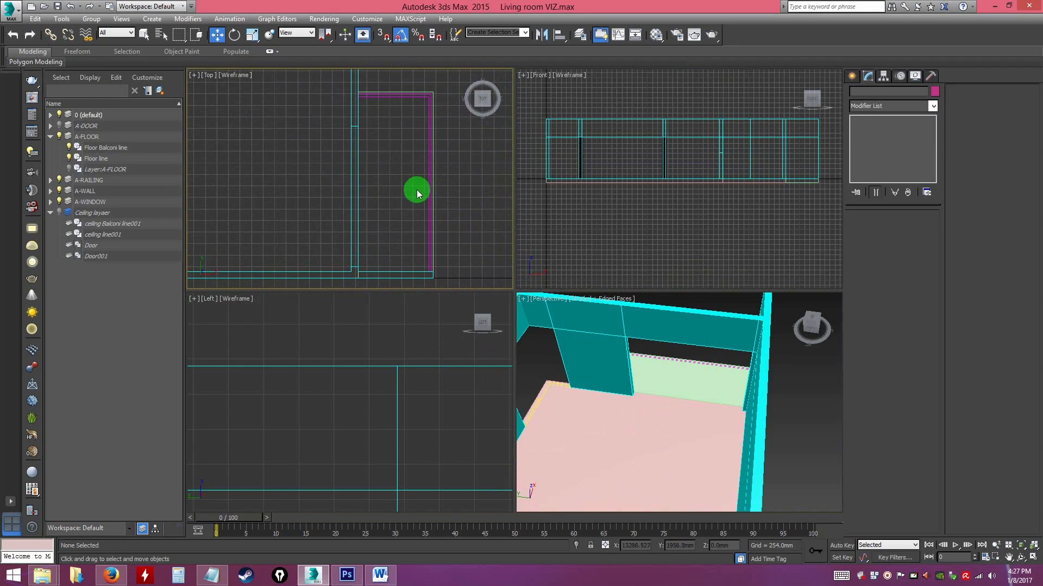
middle_click_drag(706, 407, 733, 410)
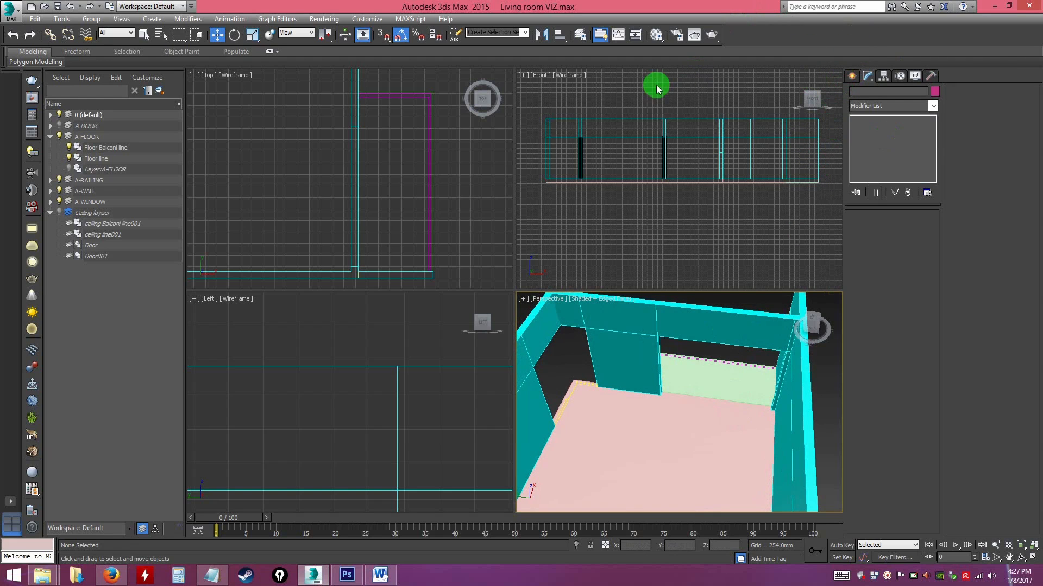
left_click(852, 75)
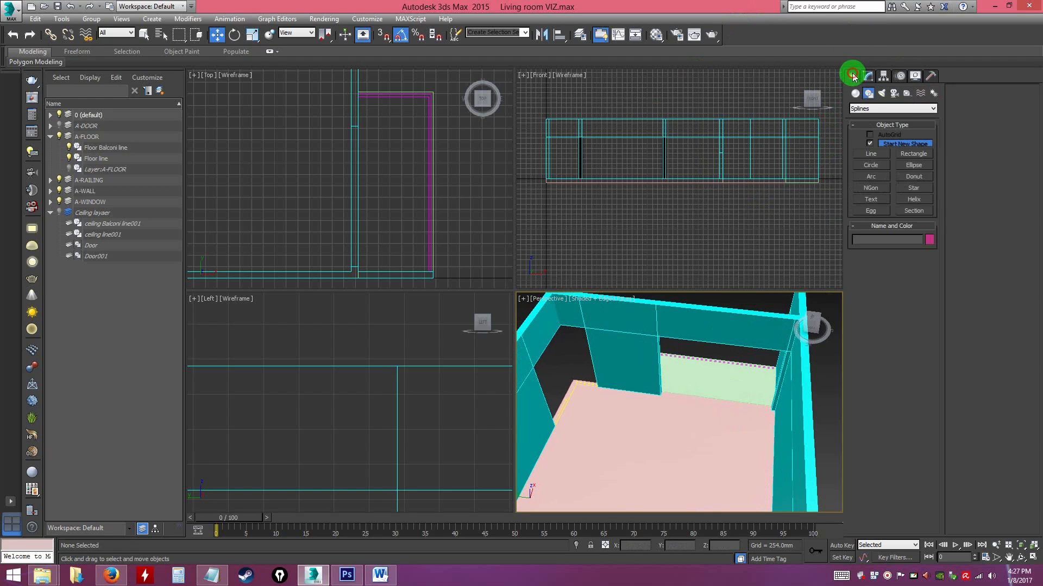
left_click(855, 95)
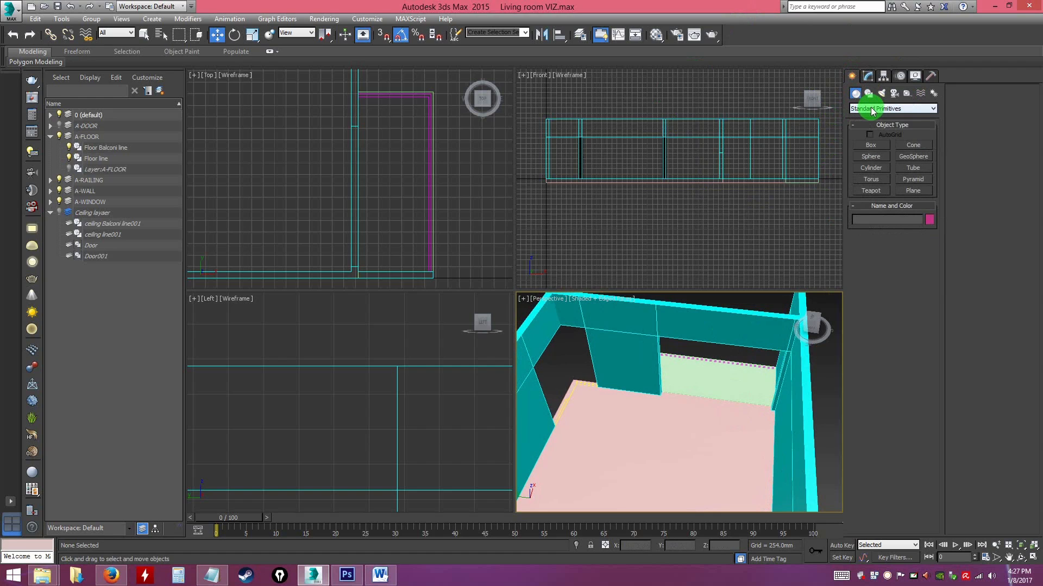
left_click(872, 109)
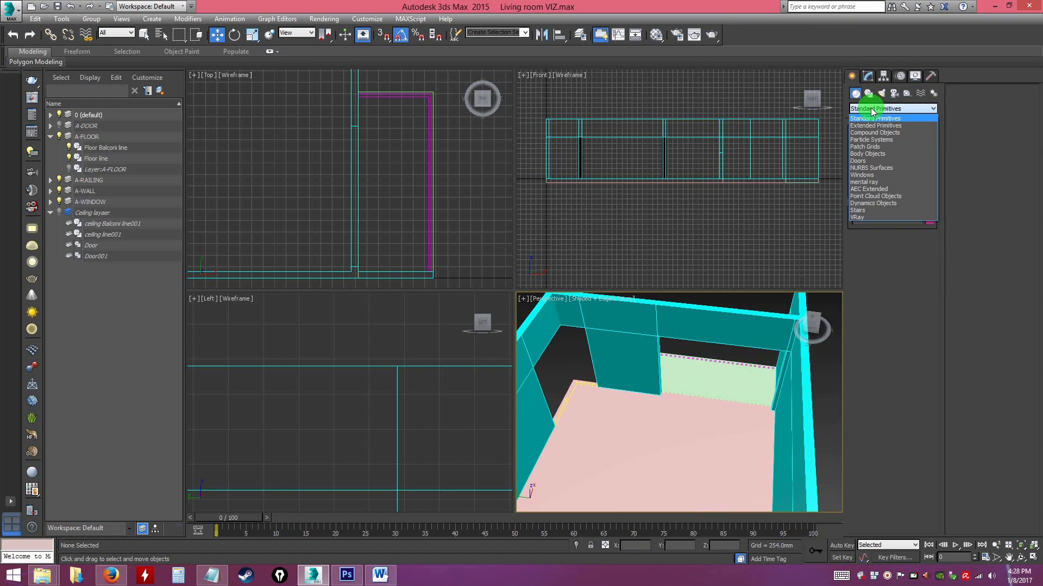
left_click(864, 161)
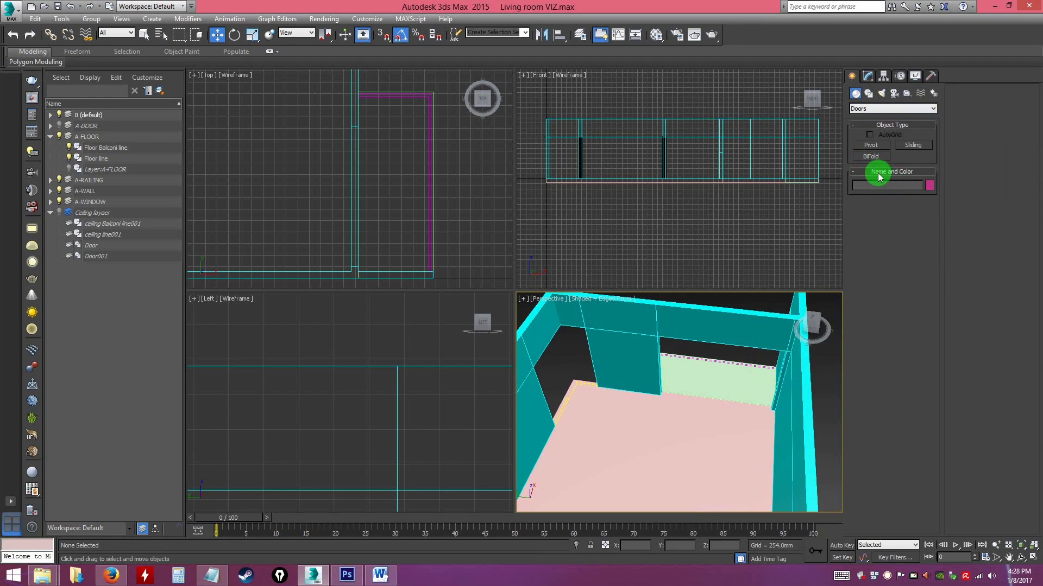
left_click(916, 145)
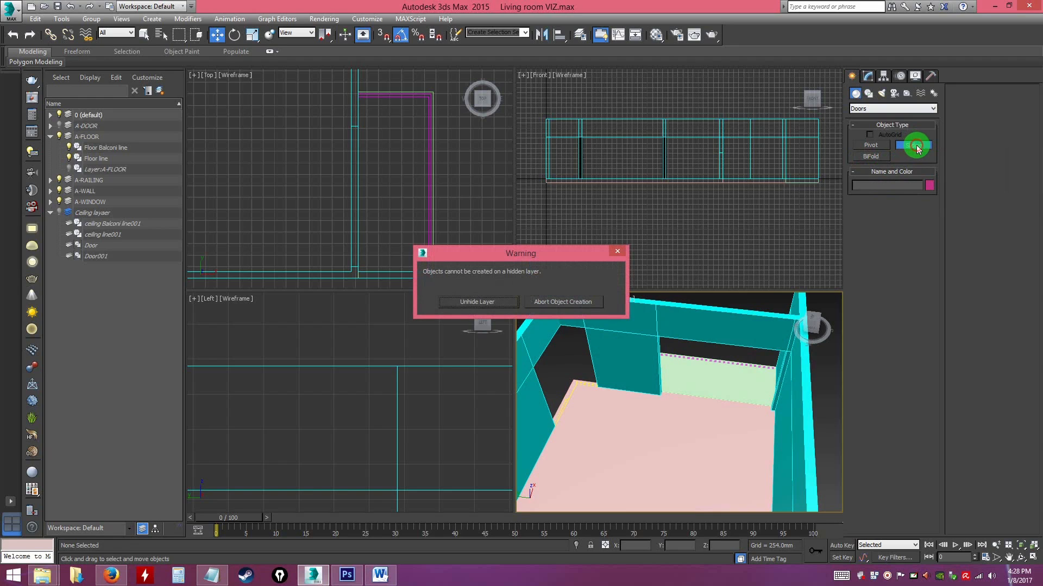
left_click(619, 253)
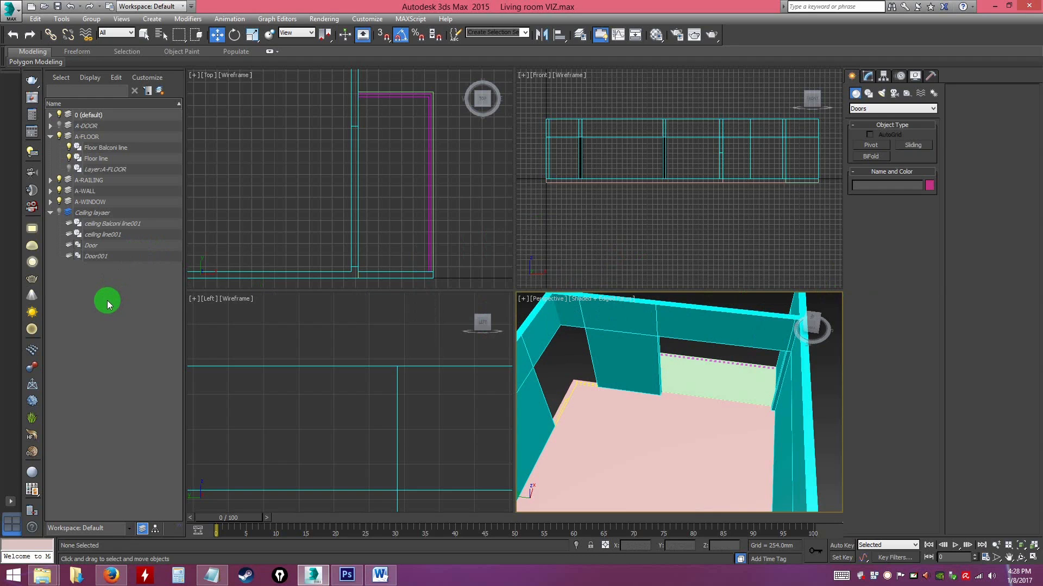
Unhide the ceiling layer that holds the two ceiling objects and both door groups.
middle_click_drag(633, 414, 699, 401, "alt")
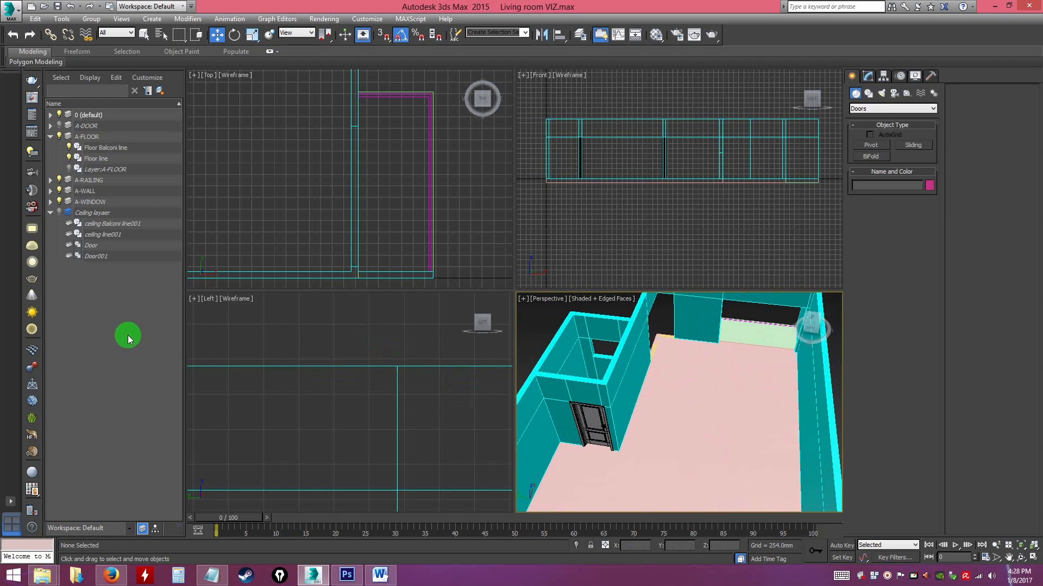
left_click(98, 256)
left_click(90, 245)
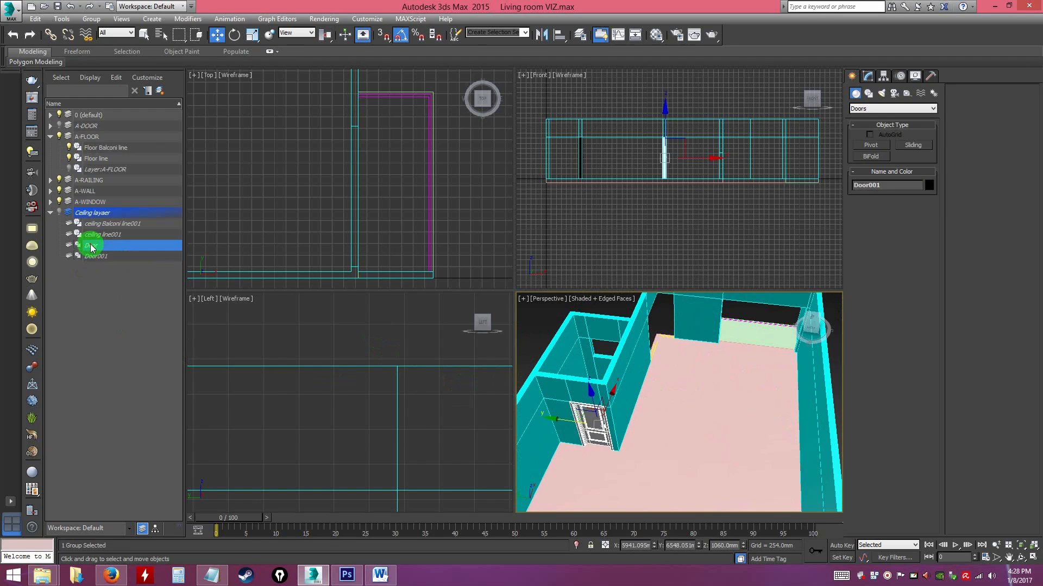
left_click(58, 213)
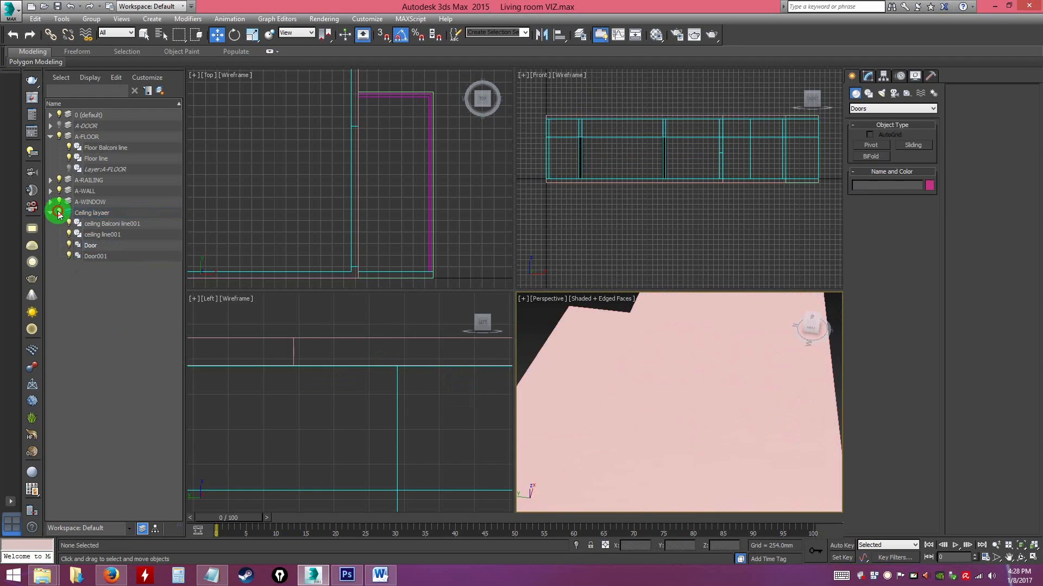
left_click(60, 213)
left_click(60, 213)
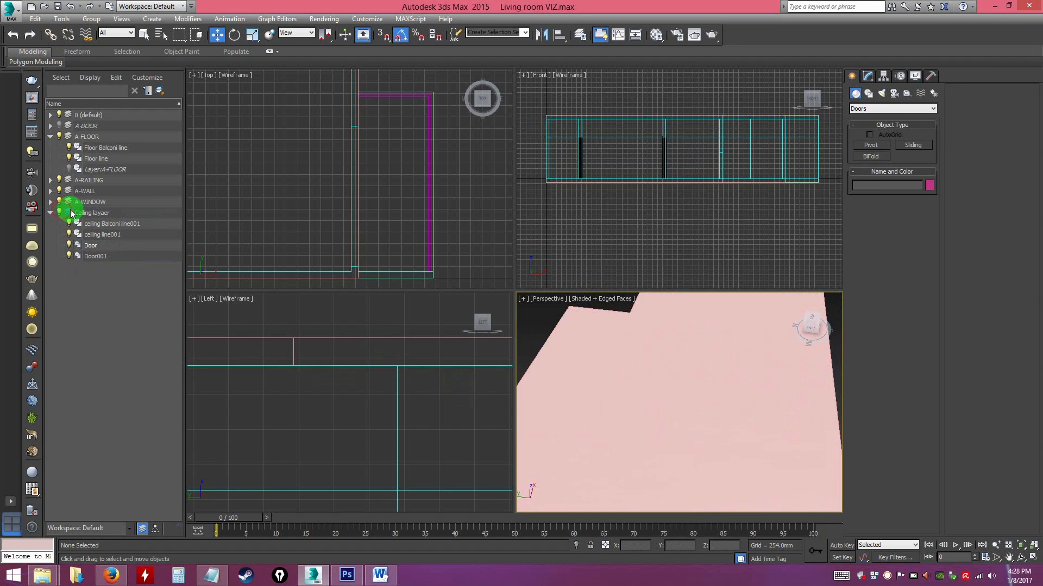
middle_click_drag(664, 337, 691, 391, "alt")
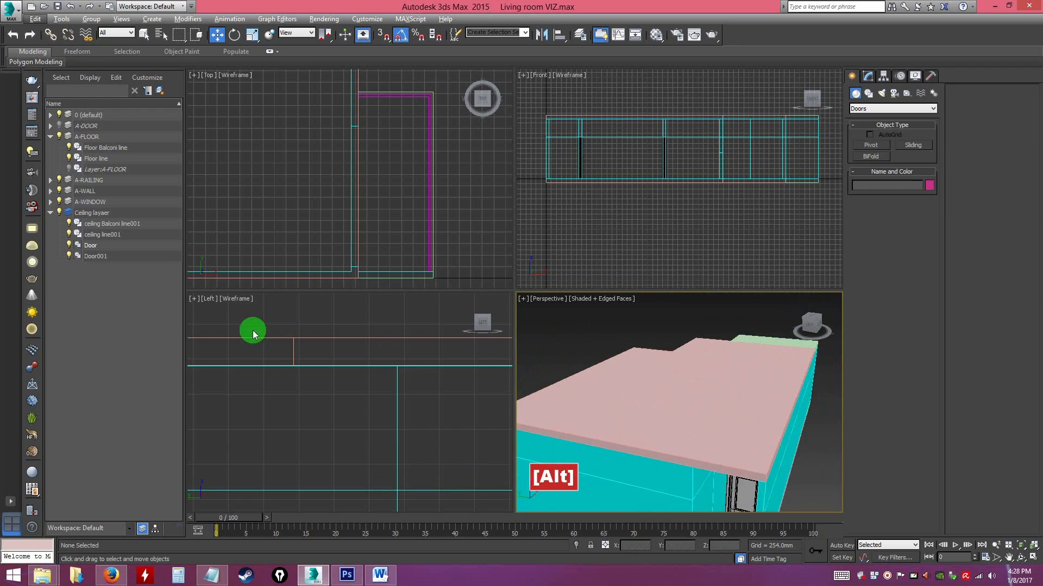
Move Door and Door001 together from the ceiling layer into the 0 (default) layer, and collapse that layer's contents.
left_click(99, 215)
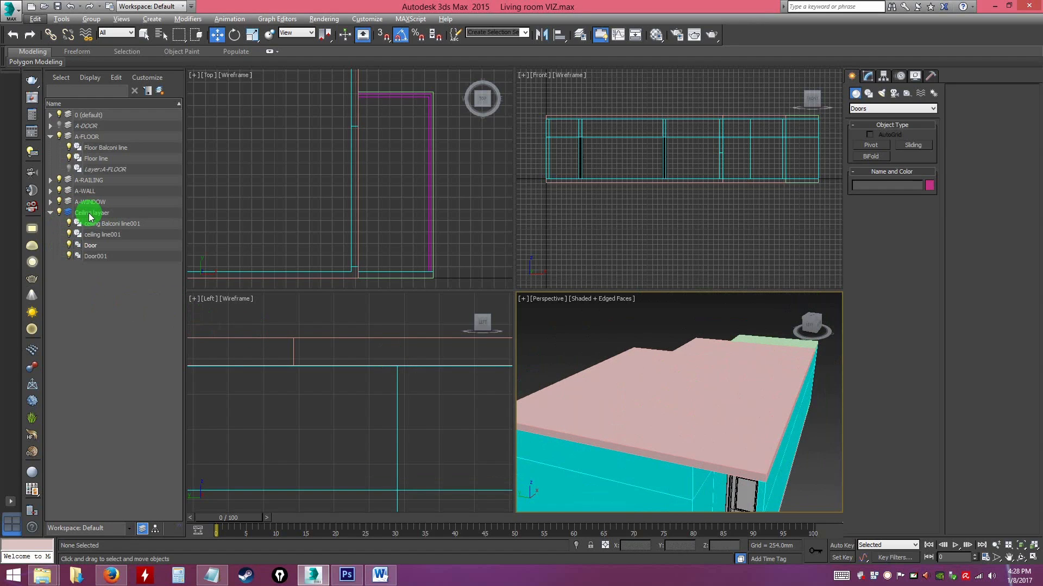
left_click(80, 263)
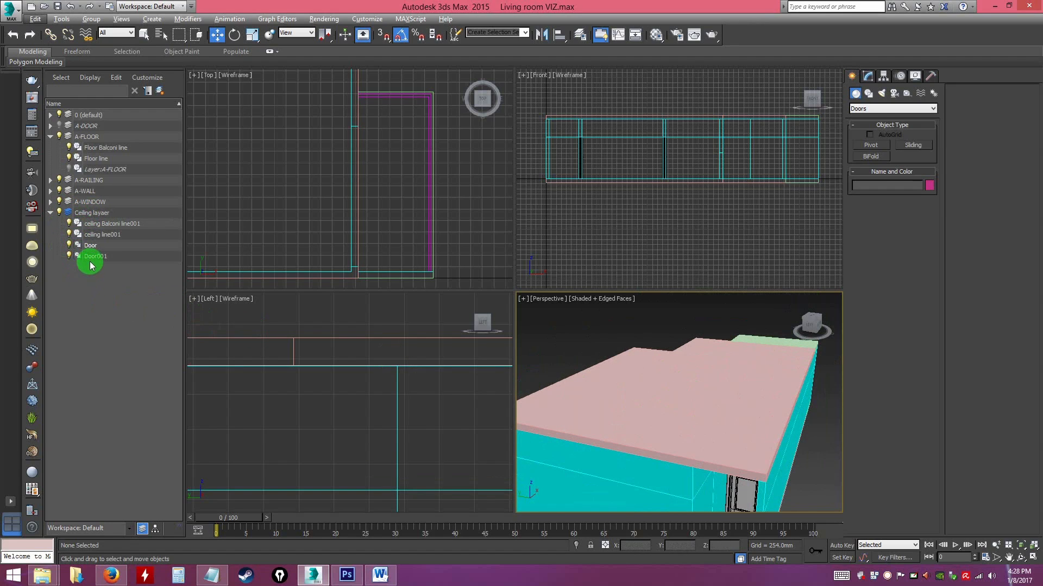
left_click(95, 257)
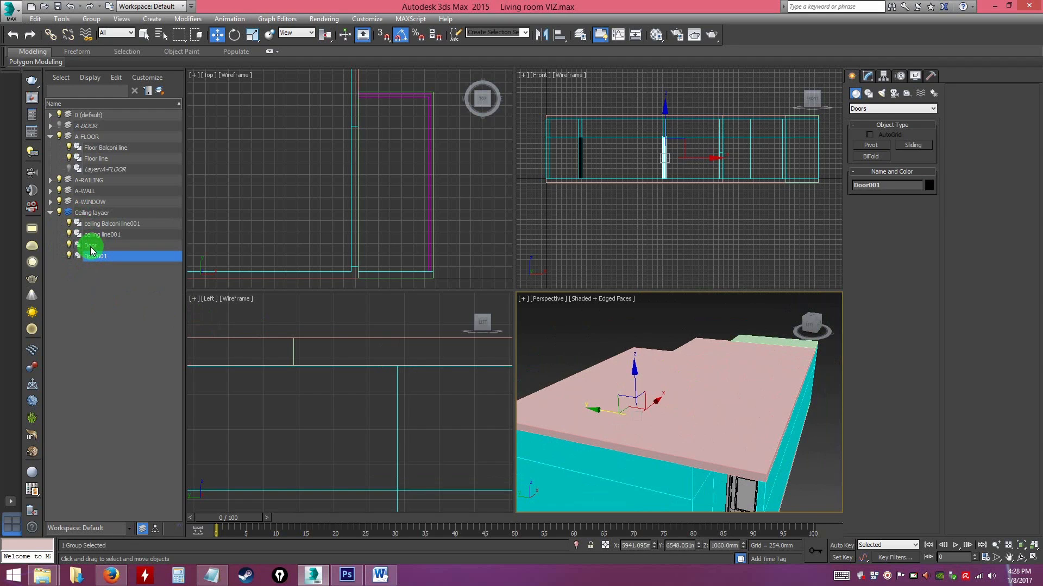
left_click(91, 247, "ctrl")
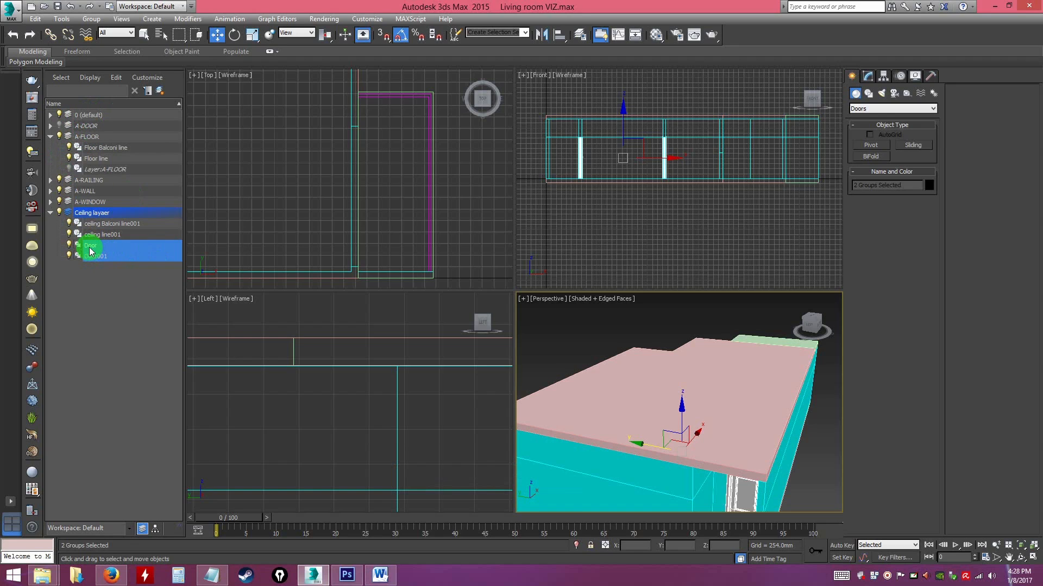
left_click(94, 256)
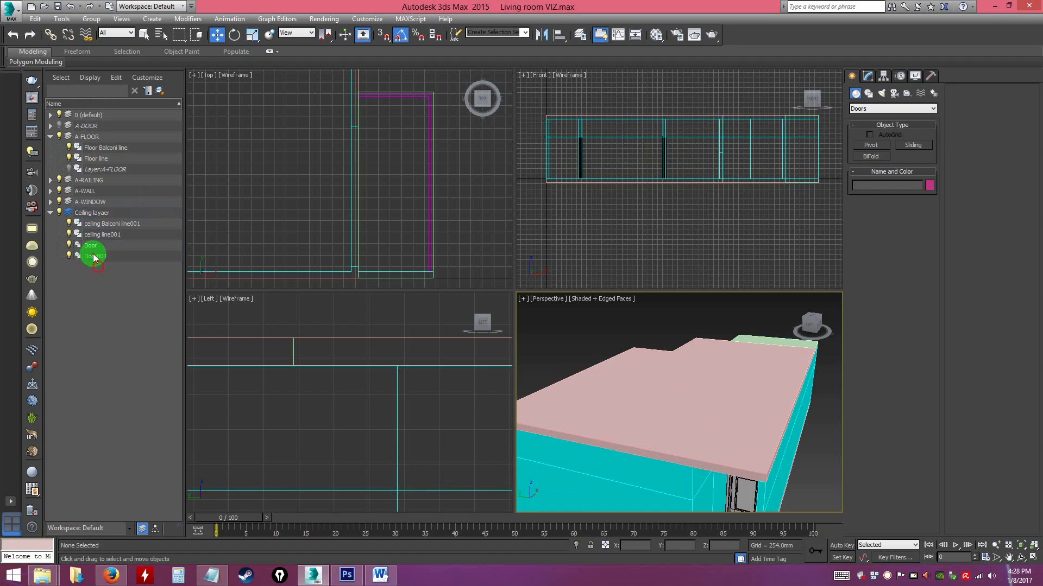
left_click(89, 245, "ctrl")
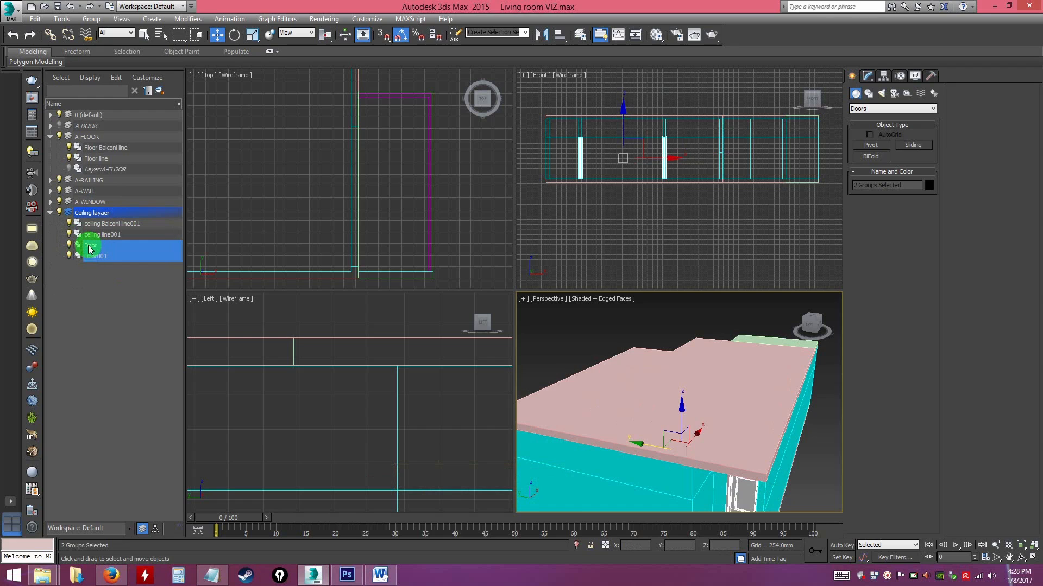
left_click_drag(89, 250, 88, 118)
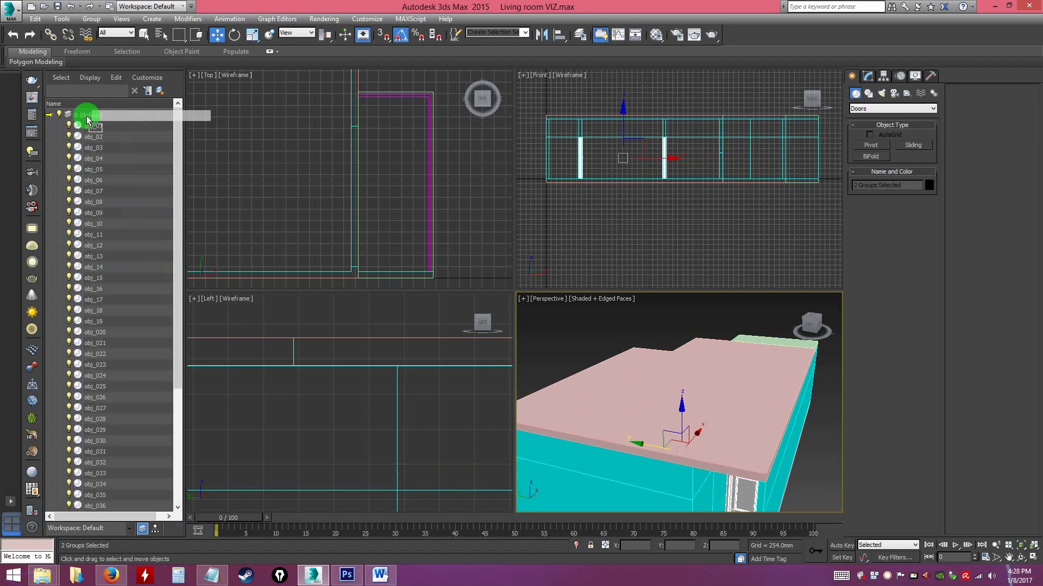
mouse_move(87, 115)
left_mouse_down()
mouse_move(66, 139)
mouse_move(83, 117)
left_mouse_up()
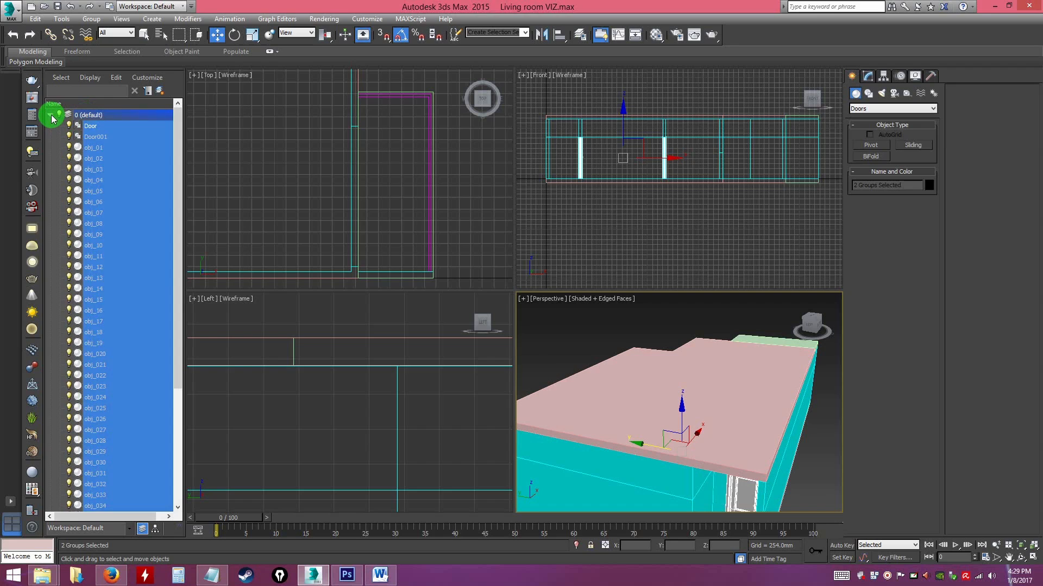
left_click(53, 119)
Hide the ceiling line001 object and rename its parent layer as Ceiling layer.
left_click(70, 235)
left_click(103, 276)
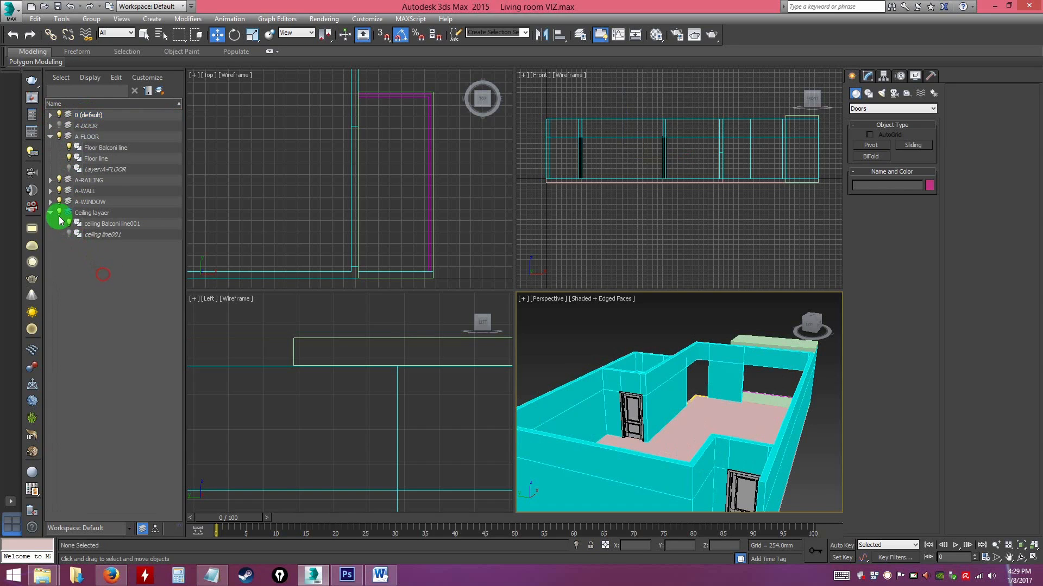
left_click(103, 214)
left_click(104, 214)
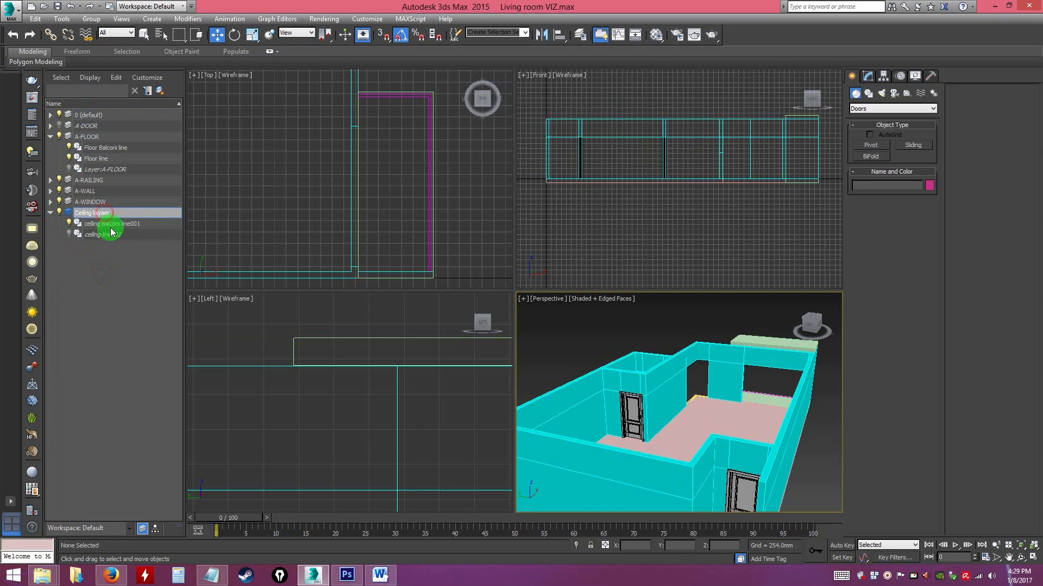
key("BackSpace")
key("Return")
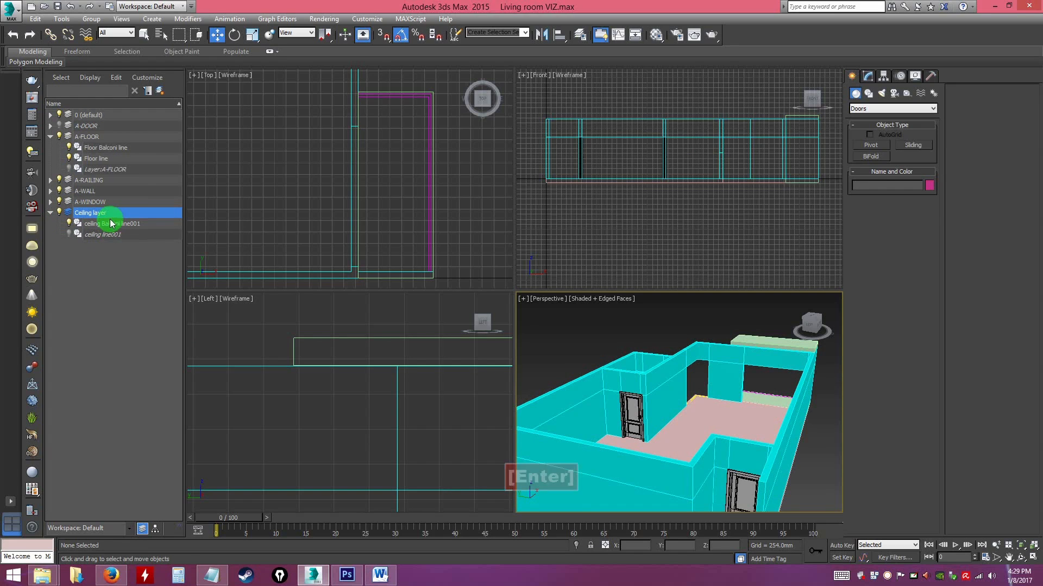
Hide the whole Ceiling layer and make 0 (default) the active layer.
left_click(59, 212)
left_click(89, 217)
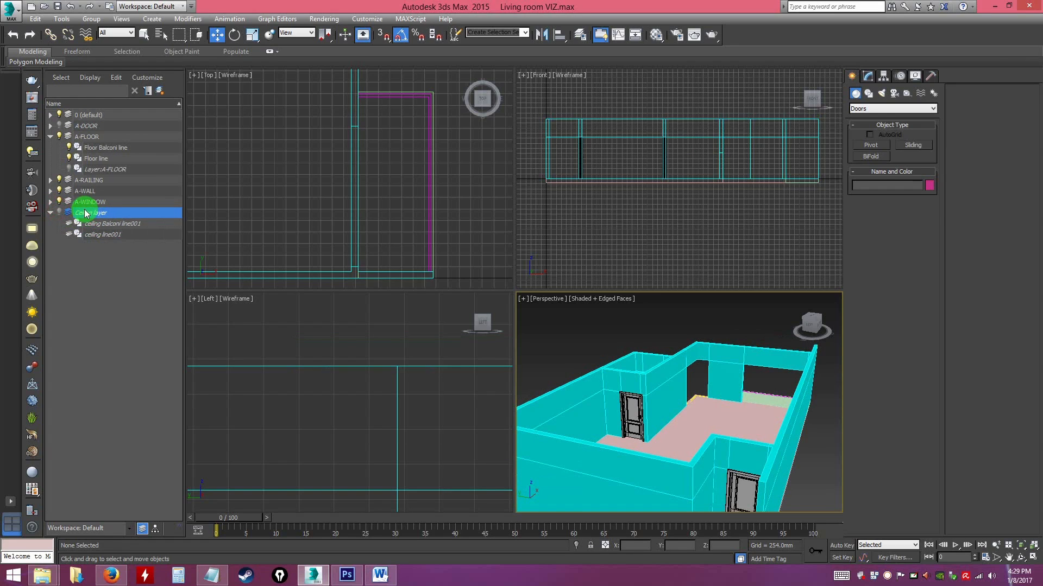
left_click(103, 259)
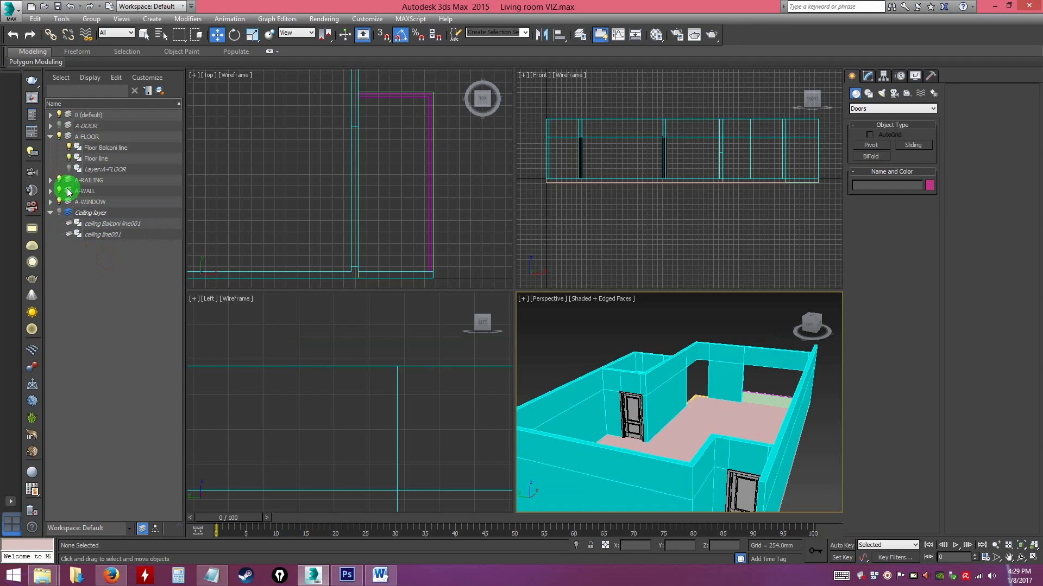
left_click(68, 114)
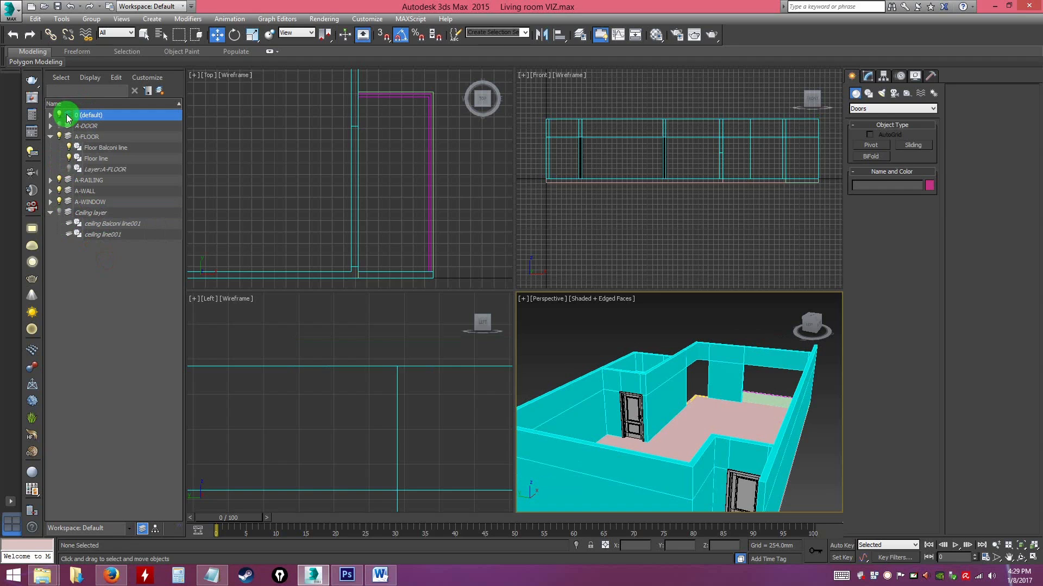
Start a sliding door for the balcony opening in the top view, with angle snap off and 3D snap on.
middle_click_drag(782, 425, 735, 373, "alt")
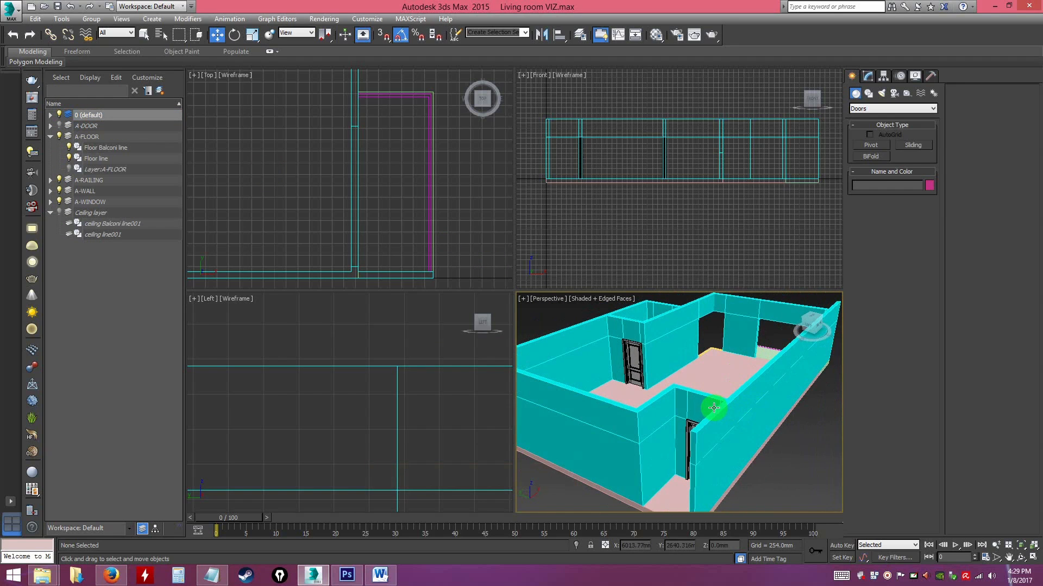
middle_click_drag(698, 414, 713, 456, "alt")
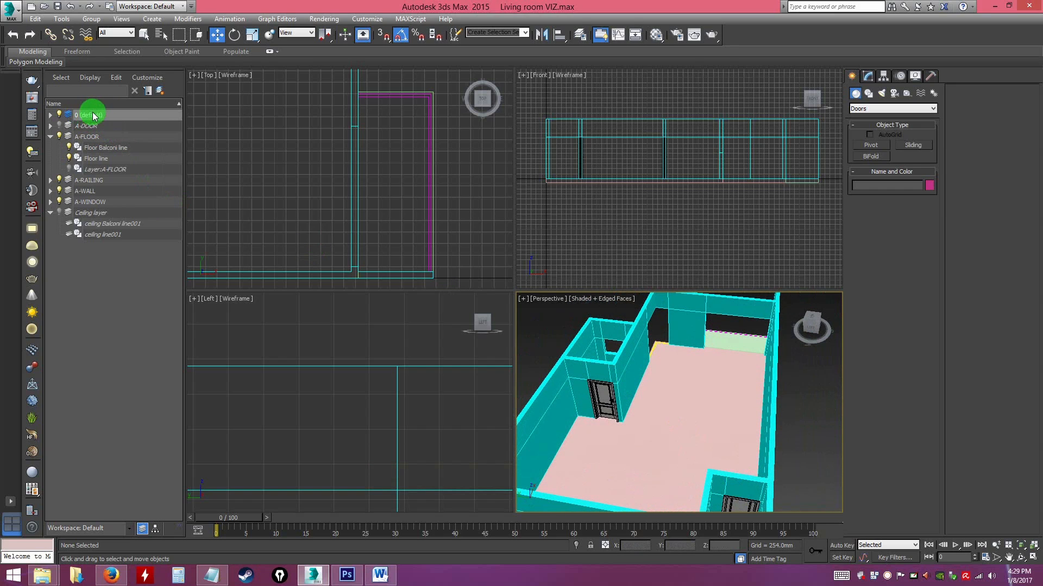
left_click(455, 194)
middle_click_drag(459, 203, 448, 202)
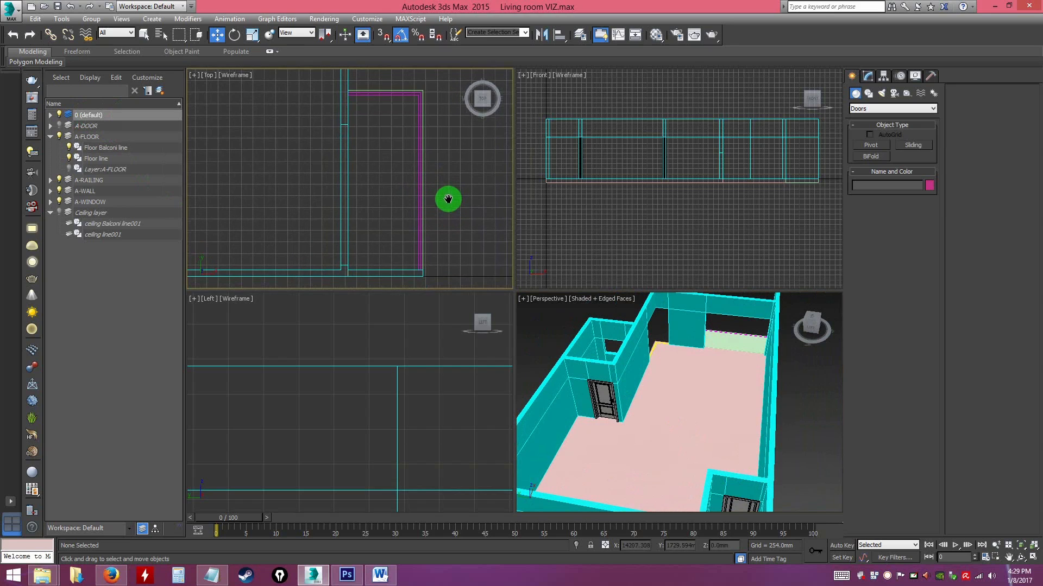
left_click(922, 149)
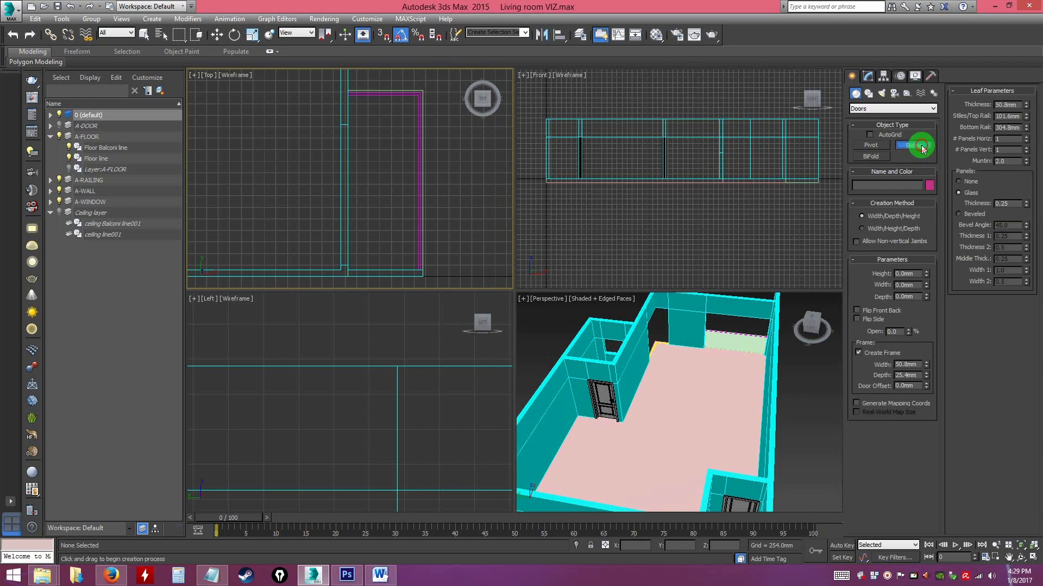
left_click(401, 36)
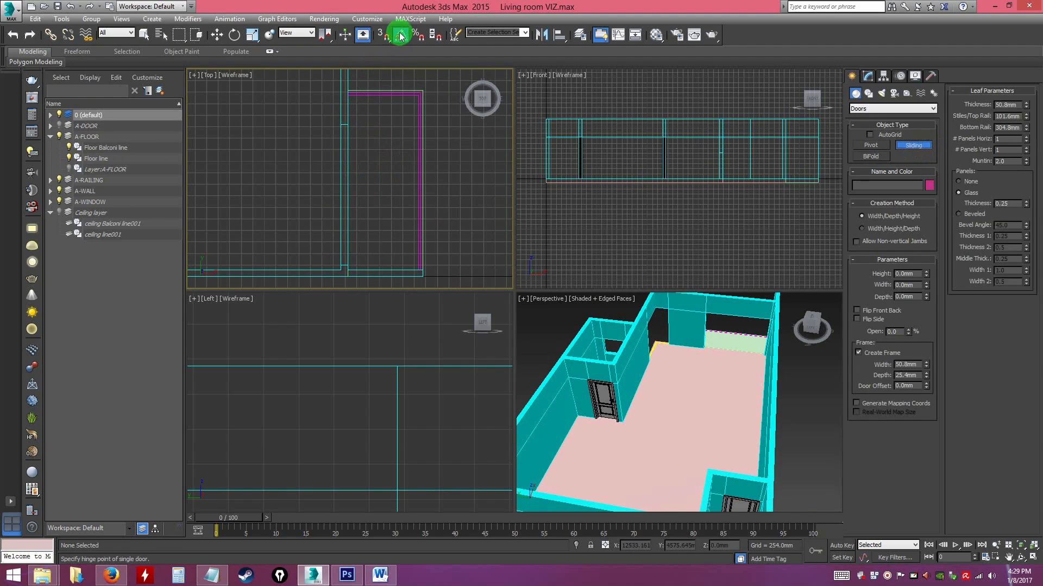
left_click(382, 35)
left_click(382, 36)
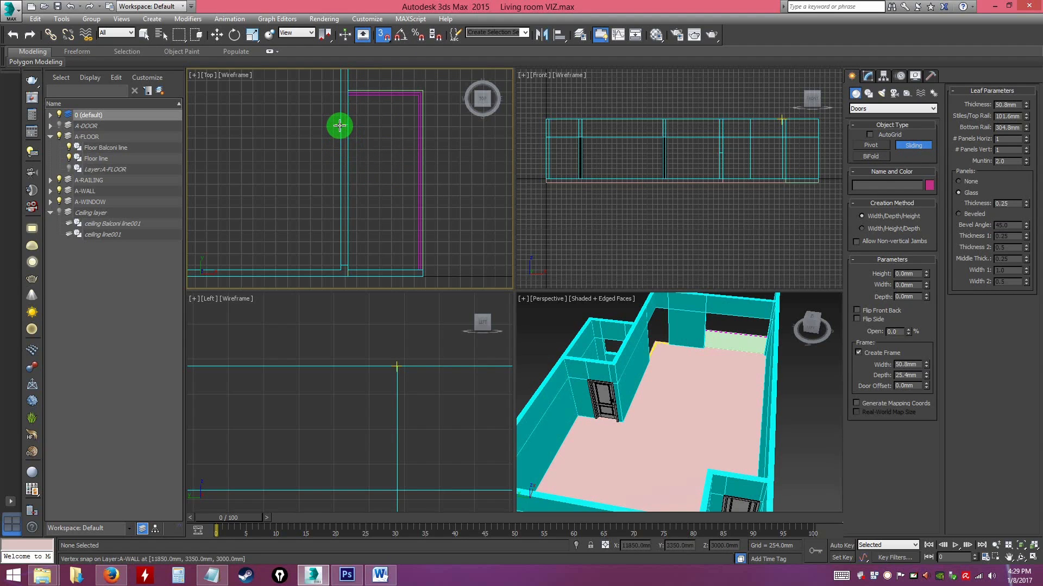
Draw a trial sliding door across the balcony opening, 3100 mm wide and 150 mm deep, and delete it.
left_click_drag(340, 126, 342, 261)
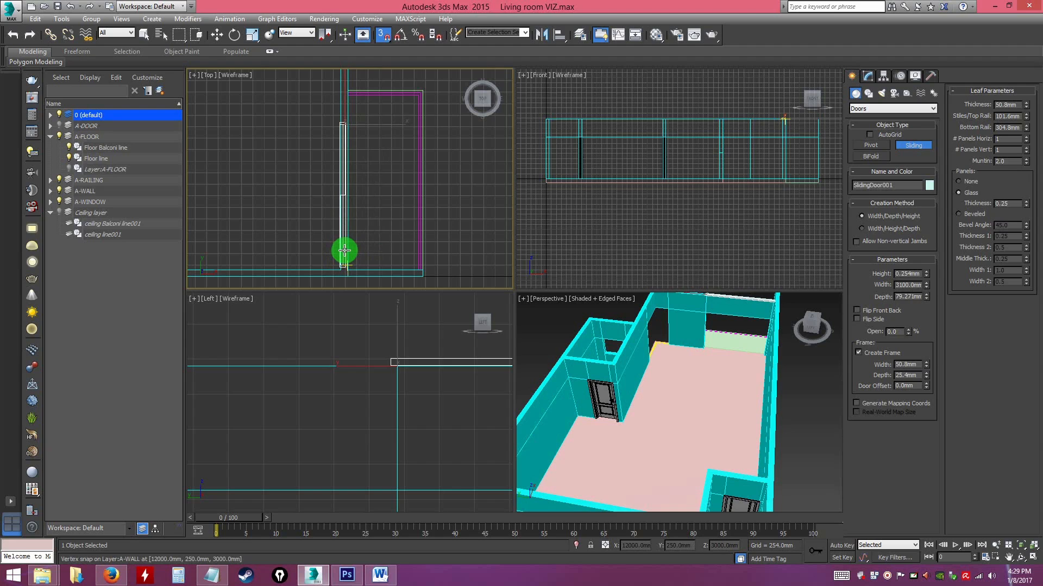
left_click(344, 250)
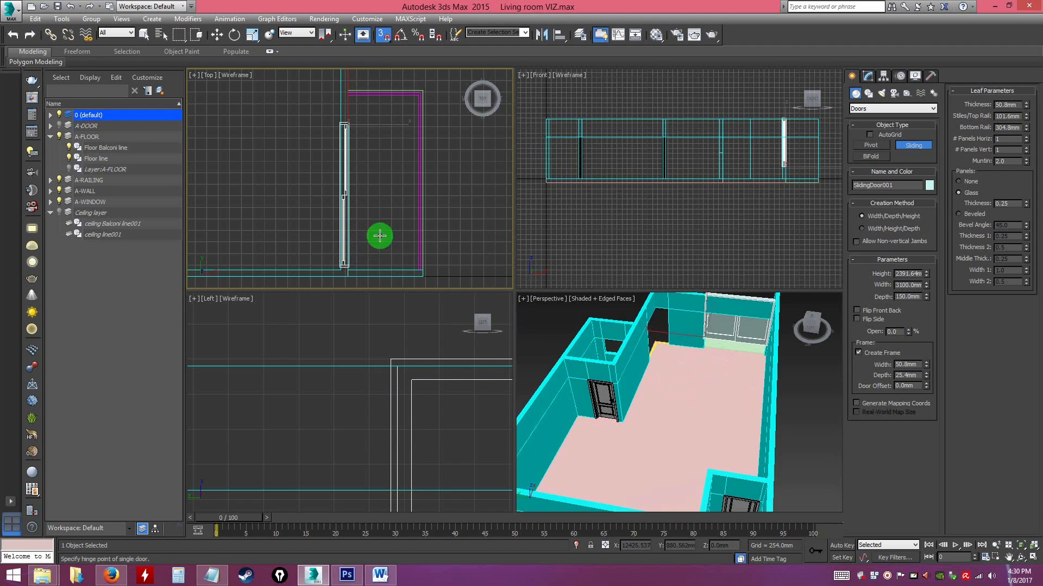
middle_click_drag(755, 400, 692, 402, "alt")
key("Delete")
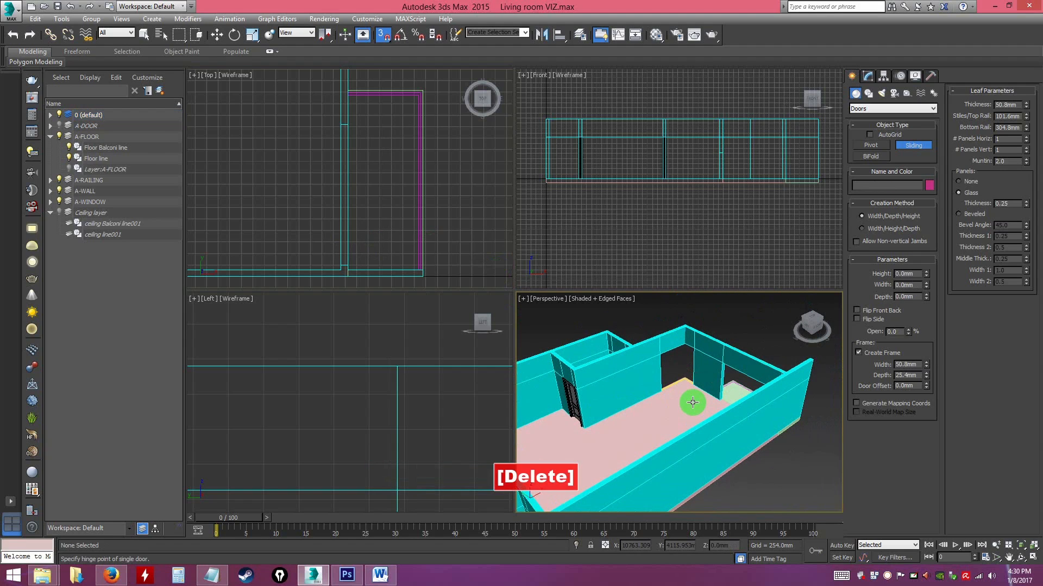
Draw a sliding door between the balcony opening's wall corners, 3100 mm wide, about 126 mm deep and about 2451 mm high.
mouse_move(367, 182)
middle_mouse_down()
mouse_move(382, 175)
mouse_move(373, 146)
mouse_move(380, 179)
mouse_move(372, 163)
middle_mouse_up()
scroll(381, 175, "up", 2)
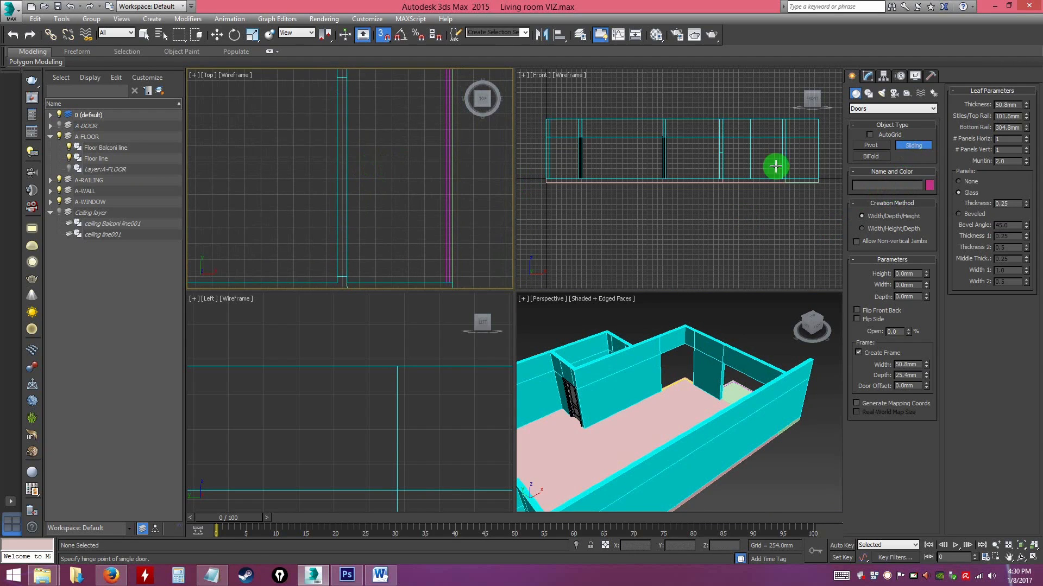
left_click(383, 34)
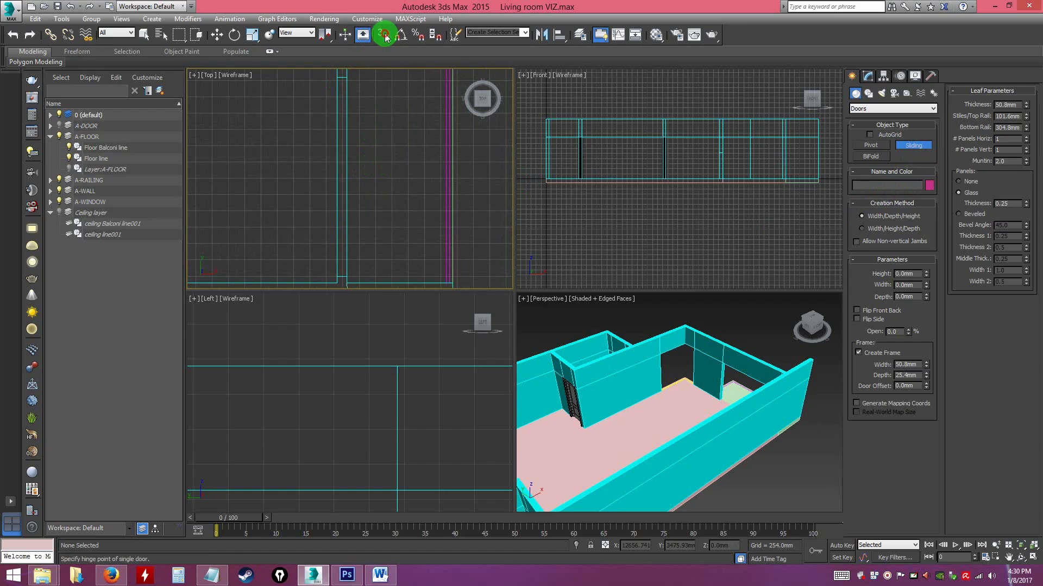
left_click(385, 36)
left_click(913, 146)
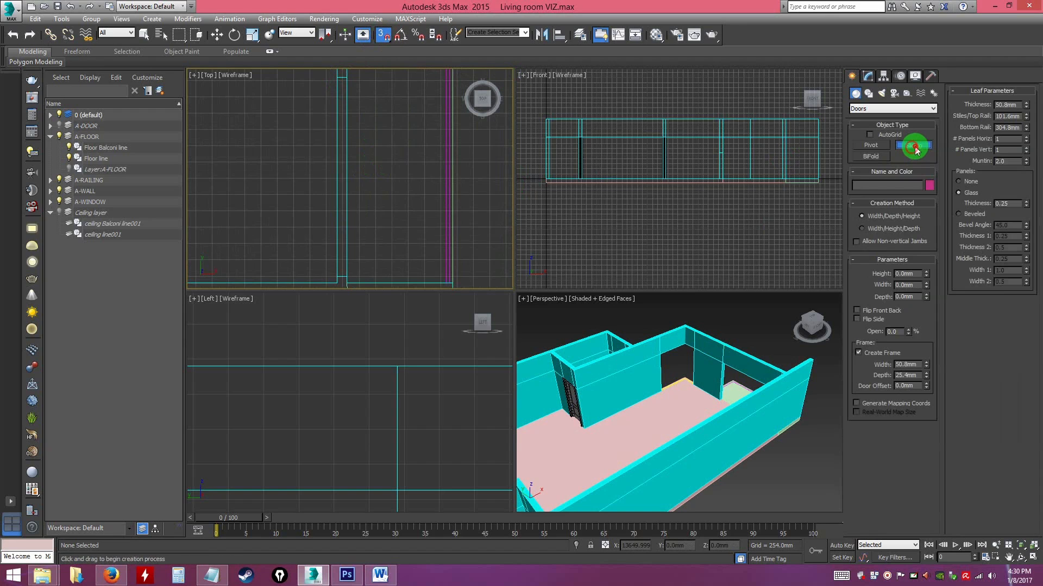
middle_click_drag(363, 126, 381, 164)
scroll(377, 152, "down", 3)
left_click(359, 112)
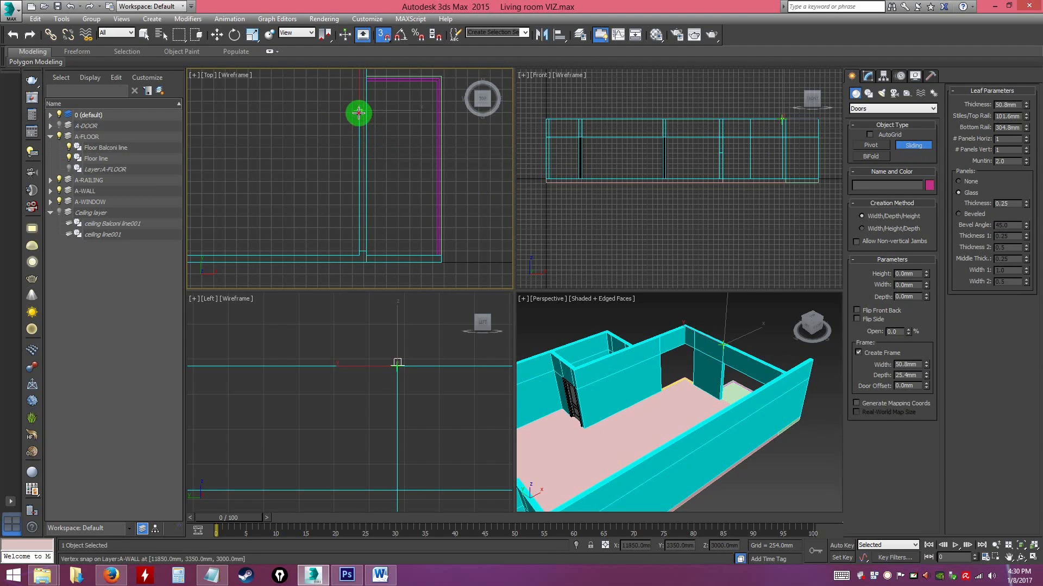
left_click_drag(359, 113, 353, 250)
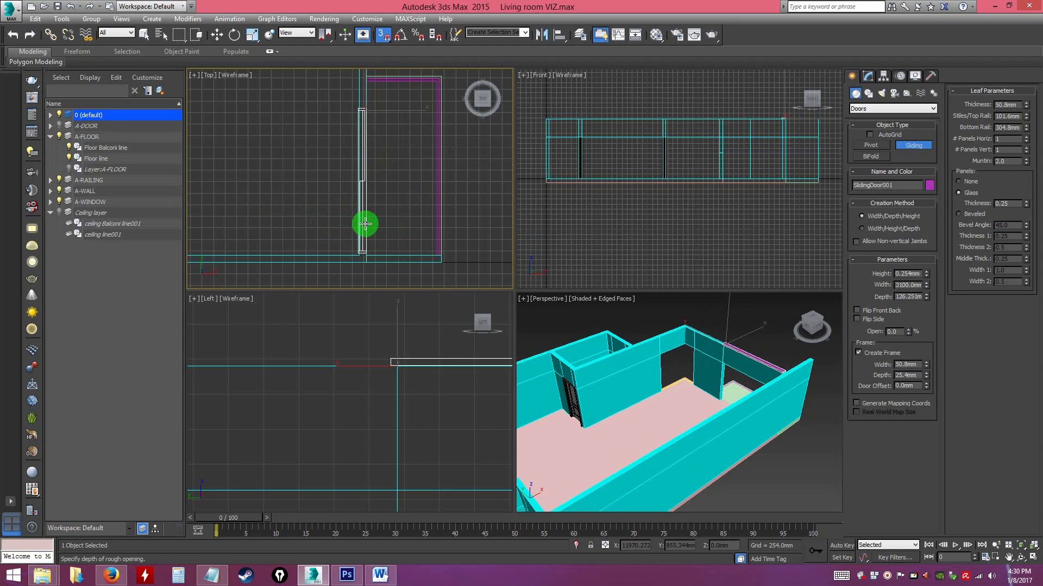
left_click(365, 224)
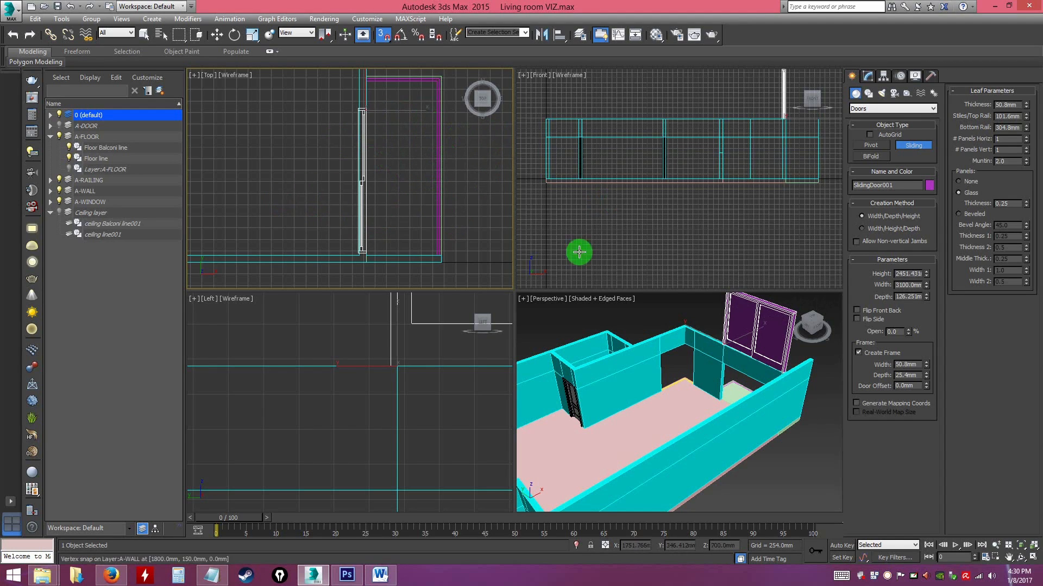
right_click(408, 177)
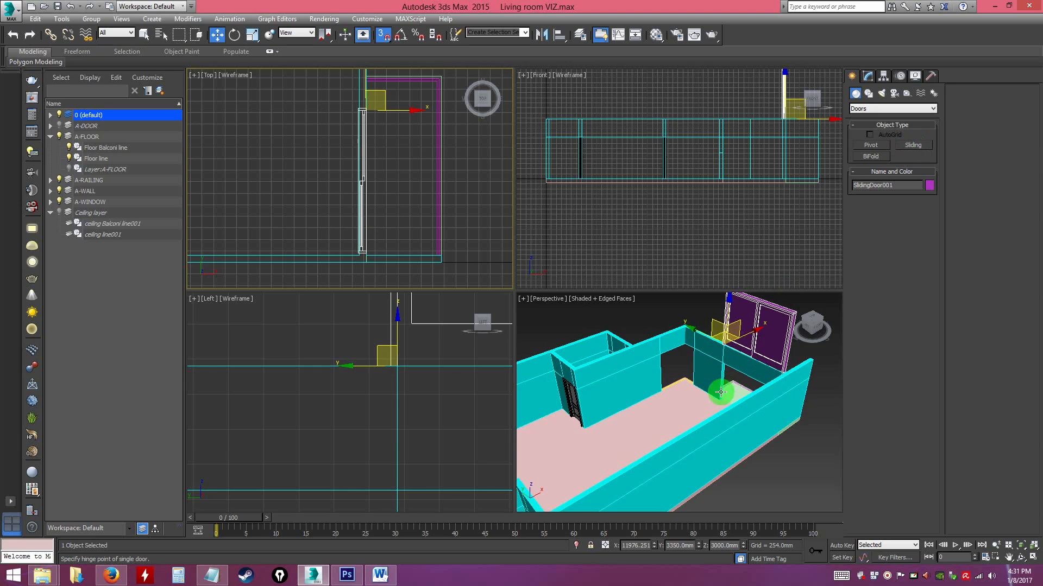
Frame the sliding door in the Perspective view and maximize that viewport facing the balcony opening.
middle_click_drag(728, 388, 745, 383, "alt")
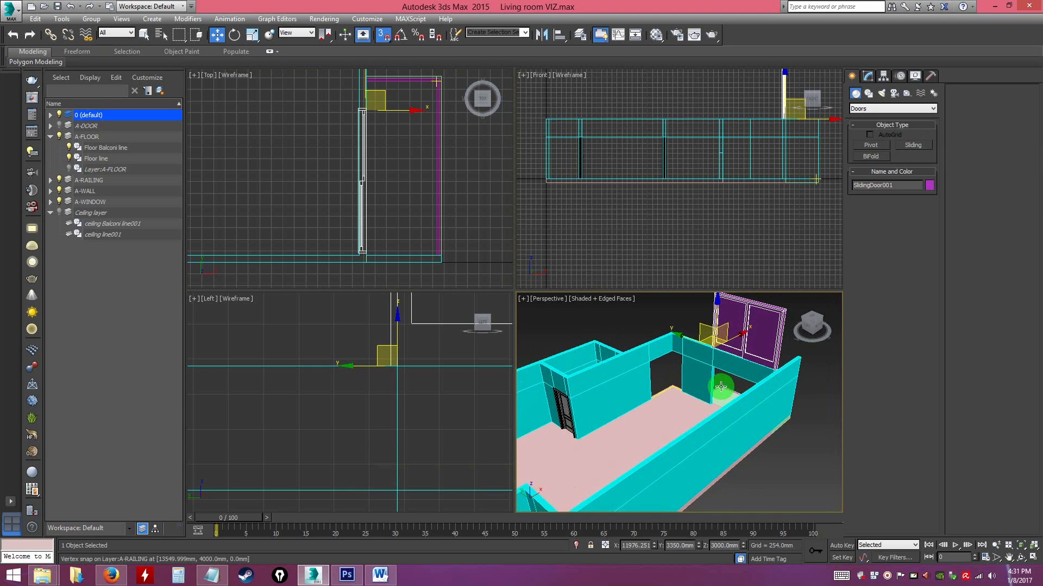
middle_click_drag(710, 389, 670, 442, "alt")
scroll(752, 427, "up", 3, "alt")
scroll(752, 428, "up", 2, "alt")
middle_click_drag(749, 396, 668, 477, "alt")
middle_click_drag(782, 435, 617, 425, "alt")
key("z")
scroll(618, 425, "down", 3)
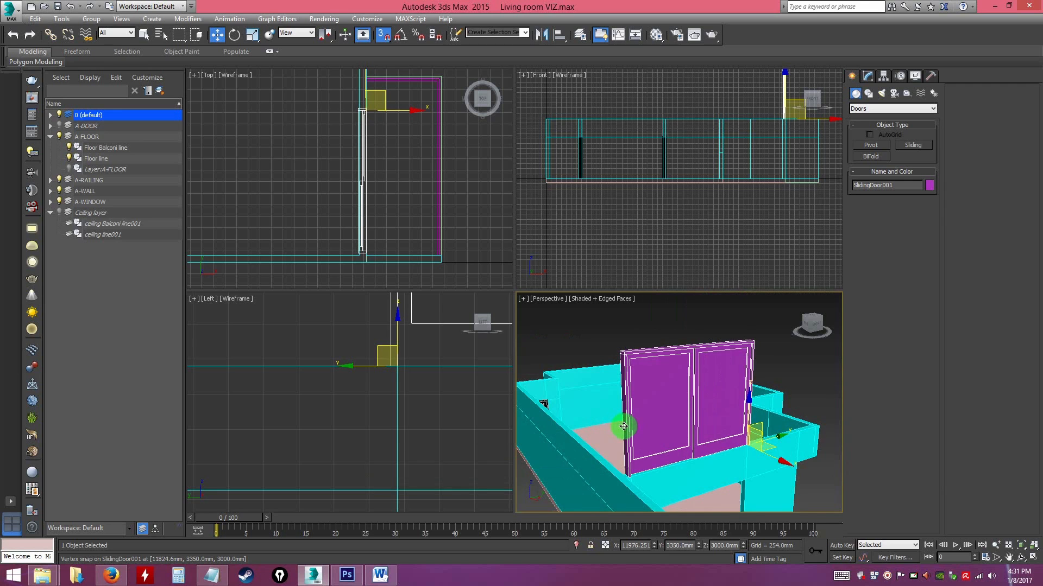
key("alt+w")
middle_click_drag(603, 427, 394, 224, "alt")
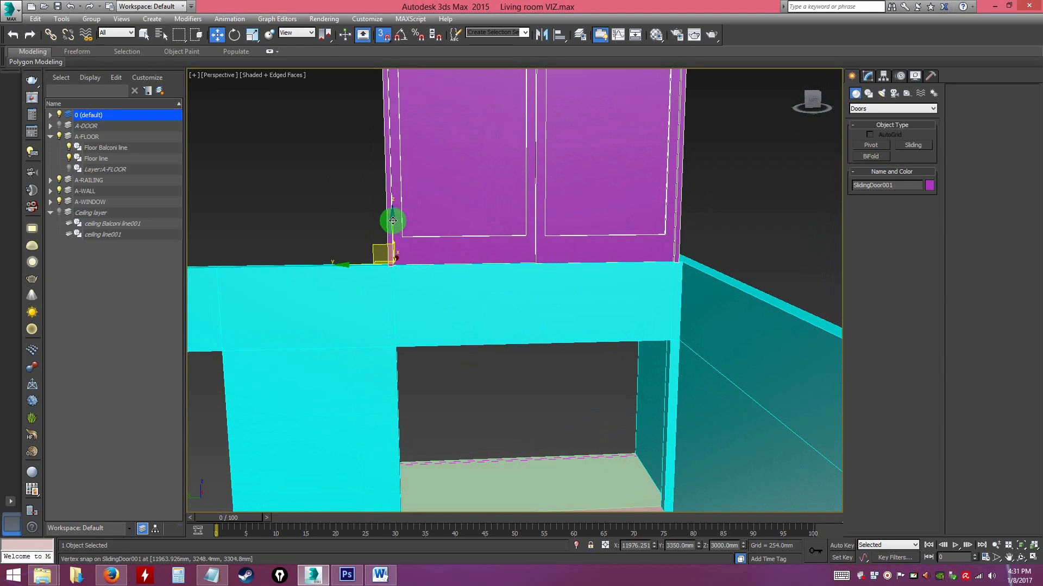
Lower the sliding door from the top of the wall into the balcony opening with snapping off, seating it on the floor.
left_click_drag(393, 221, 391, 291)
key("ctrl+z")
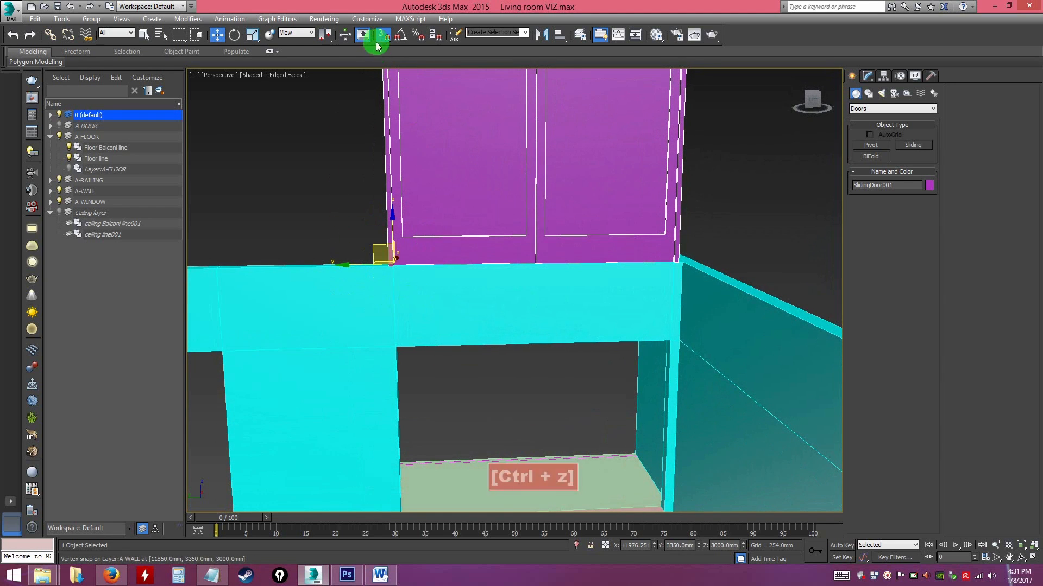
left_click_drag(391, 223, 400, 465)
middle_click_drag(559, 438, 574, 338, "alt")
scroll(574, 337, "up", 2)
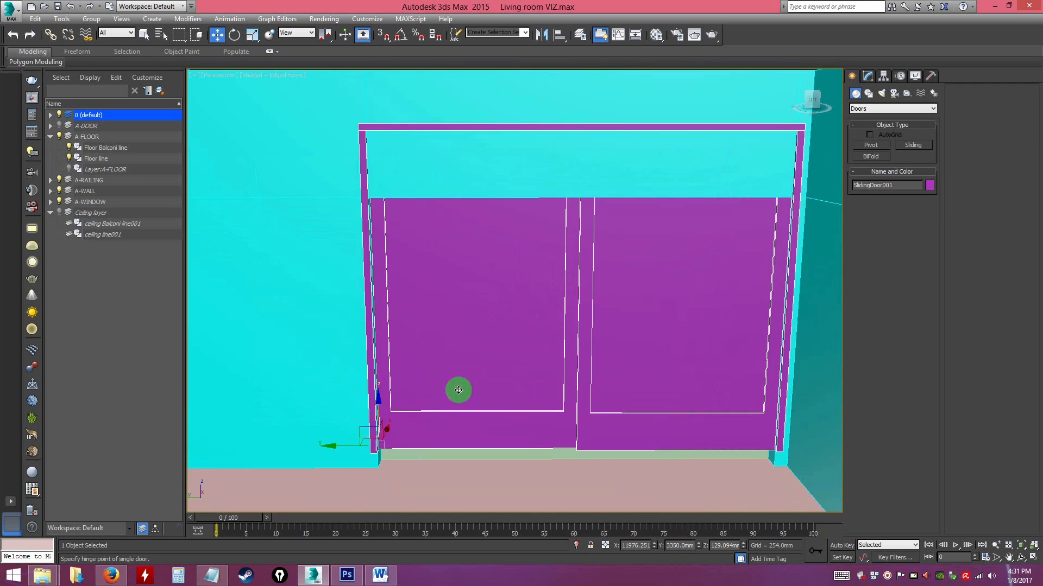
left_click_drag(377, 400, 377, 421)
left_click(732, 533)
left_click(728, 546)
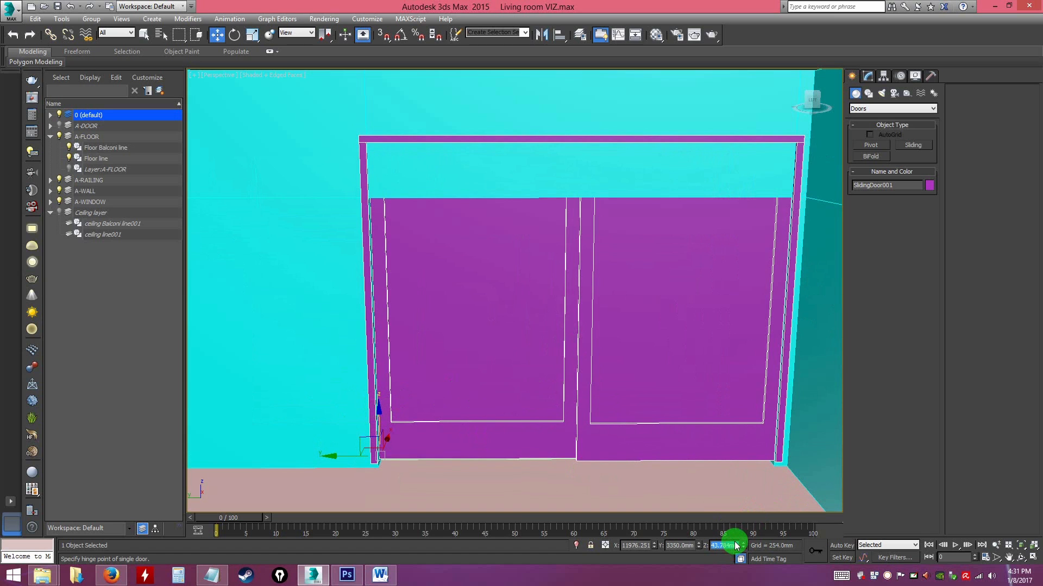
key("Return")
Try a height of 2100 mm for the sliding door and reduce it to 2058 mm to fit under the opening's lintel.
middle_click_drag(559, 421, 570, 316, "alt")
left_click(870, 80)
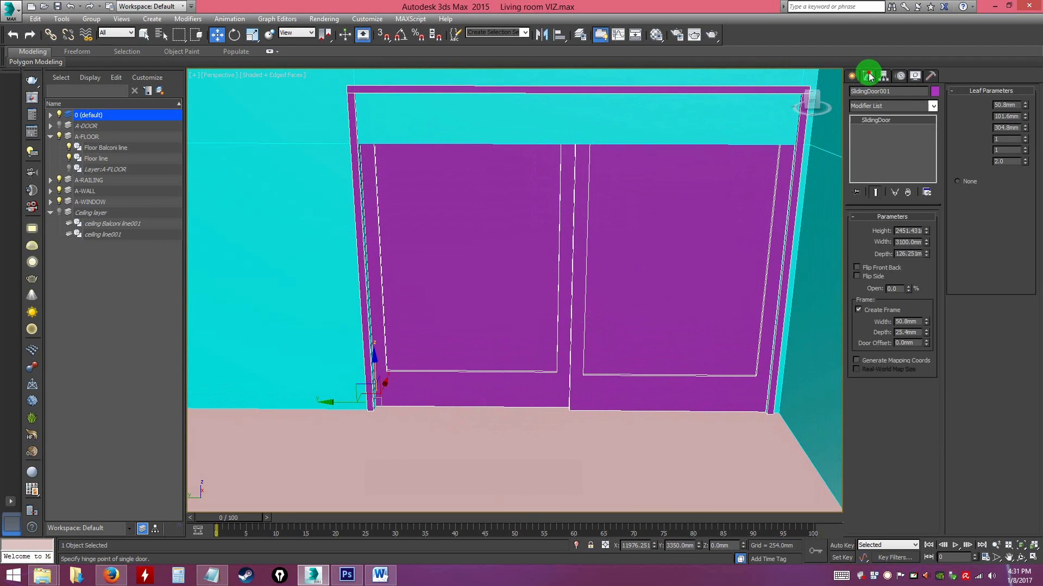
middle_click_drag(645, 276, 645, 265, "alt")
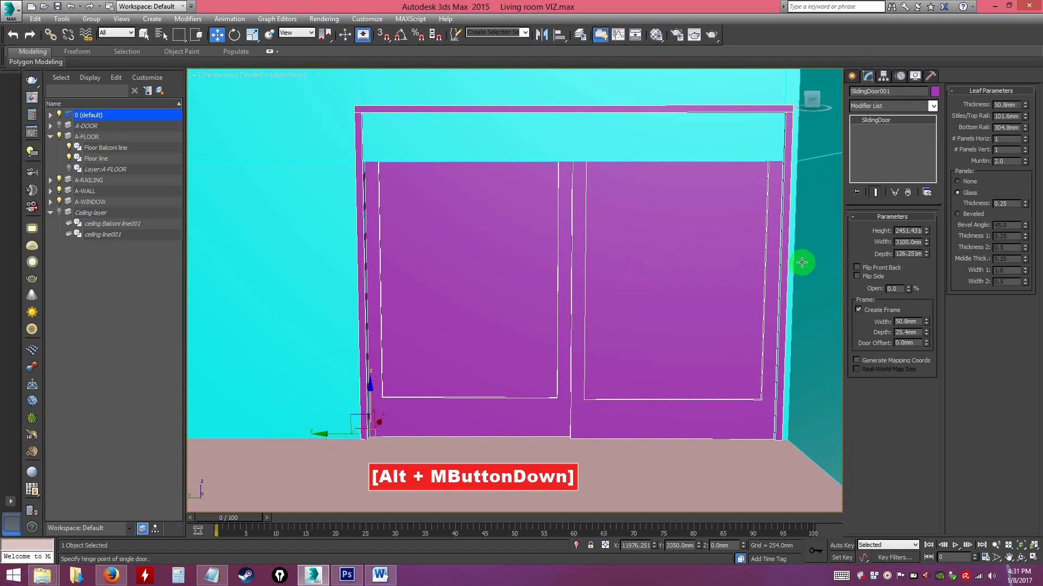
left_click(856, 269)
left_click(857, 276)
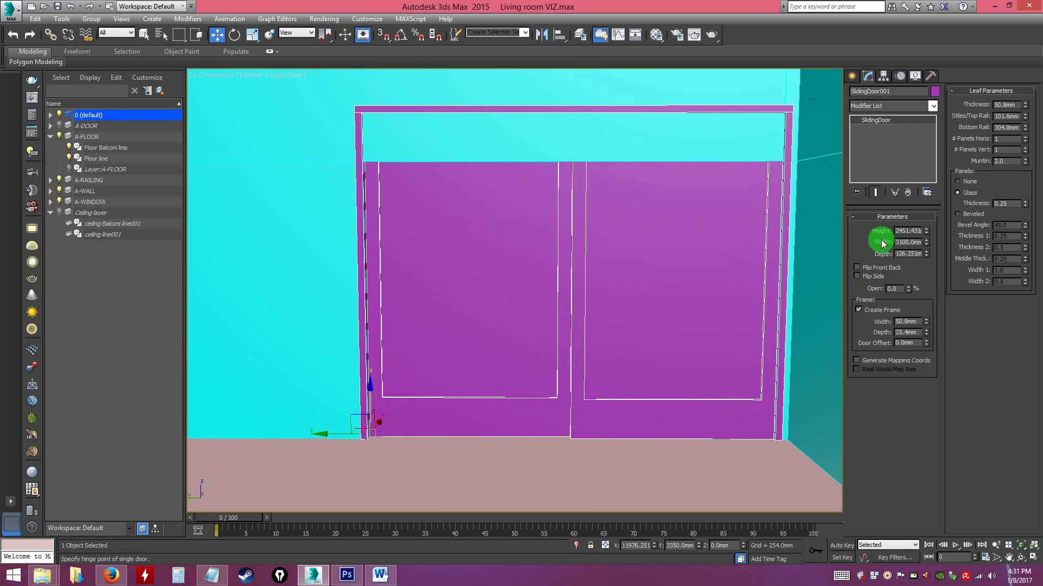
left_click(926, 230)
left_click_drag(928, 232, 915, 243)
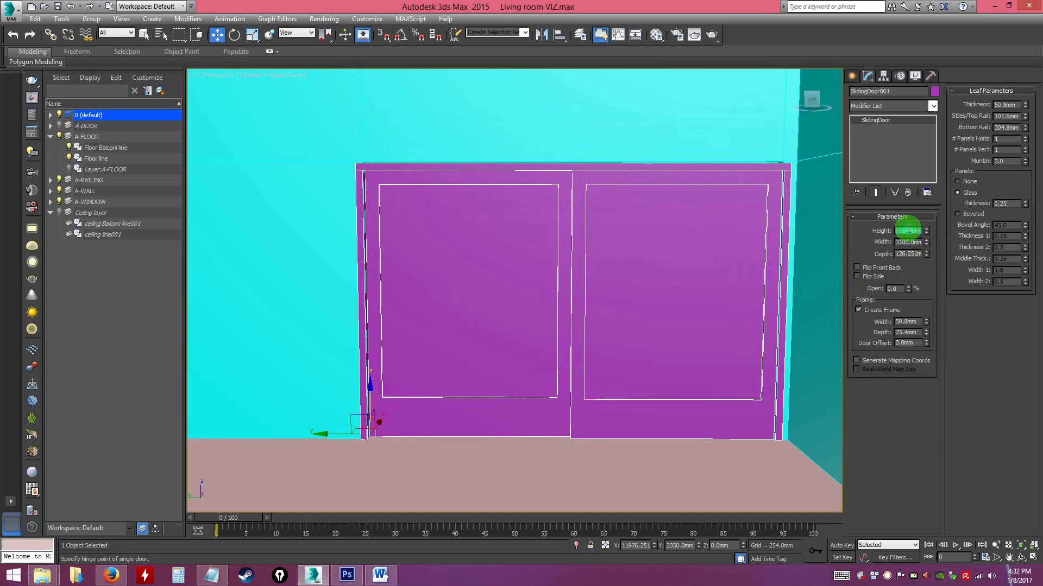
type("2100")
key("Return")
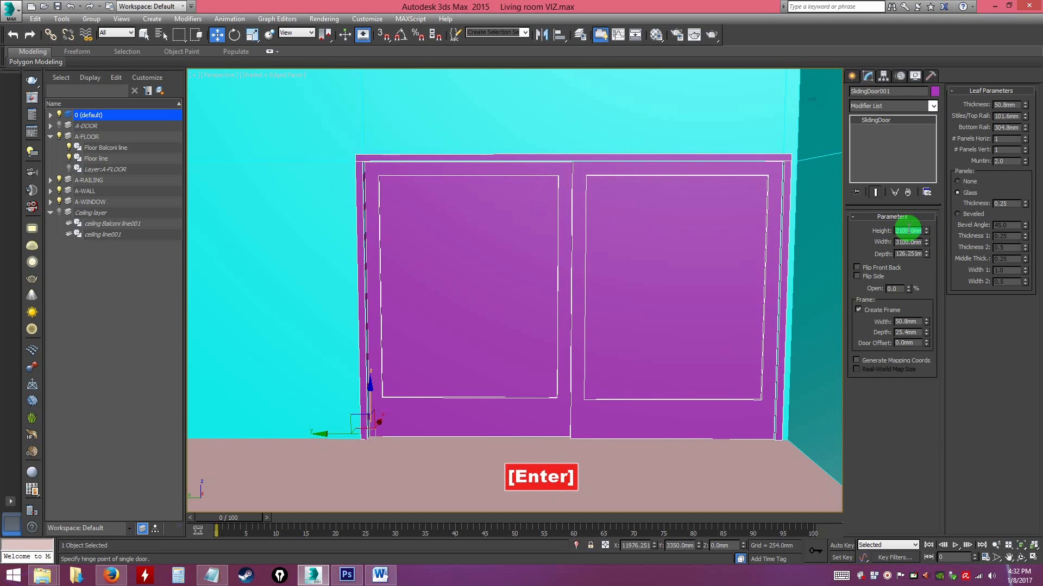
left_click_drag(927, 232, 924, 230)
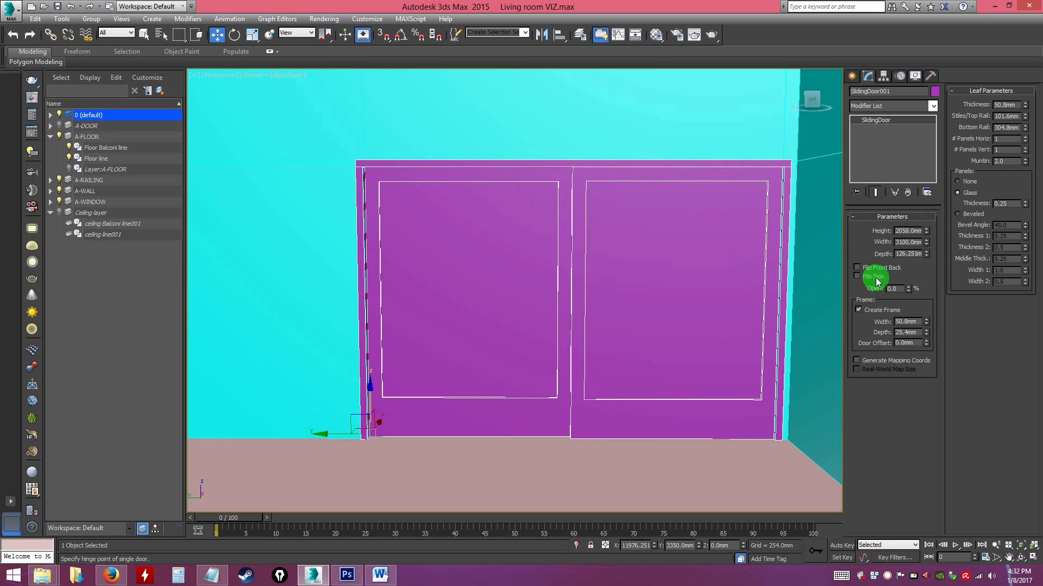
Shift the sliding door along Y to about 3296 mm and adjust its width to about 3005 mm to fit the opening.
left_click_drag(929, 244, 927, 243)
middle_click_drag(652, 294, 331, 425, "alt")
left_click_drag(305, 419, 312, 420)
double_click(909, 256)
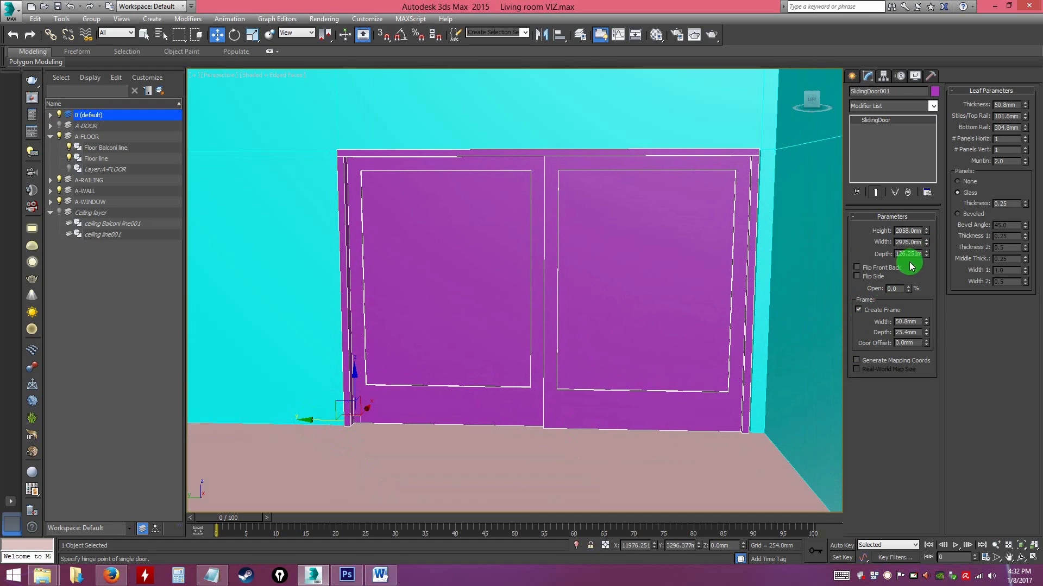
left_click_drag(928, 247, 931, 245)
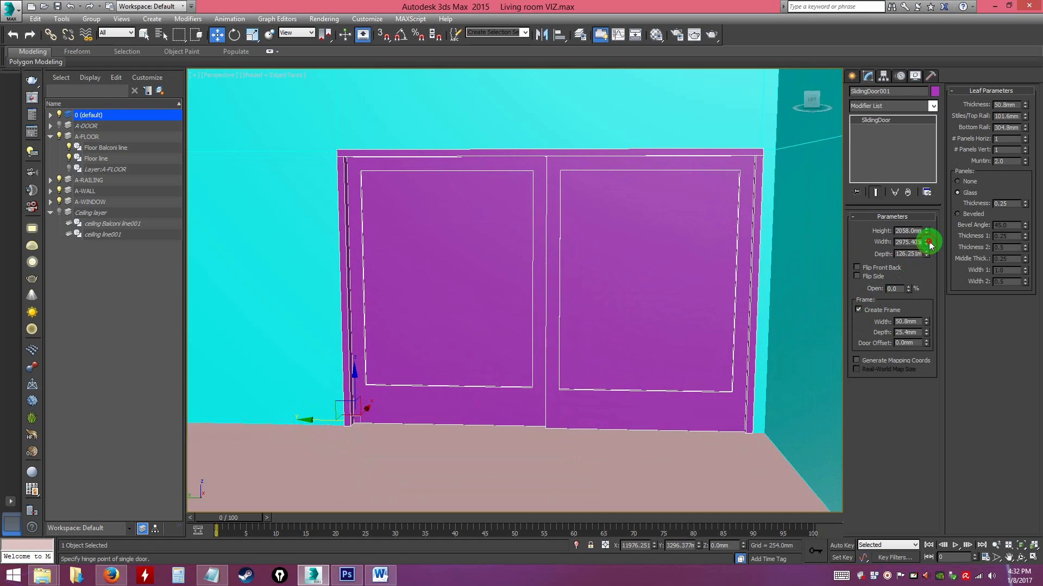
Fine-tune the sliding door's height to about 2057.8 mm against the top edge of the opening.
mouse_move(686, 303)
middle_mouse_down("alt")
mouse_move(818, 296)
mouse_move(690, 291)
middle_mouse_up("alt")
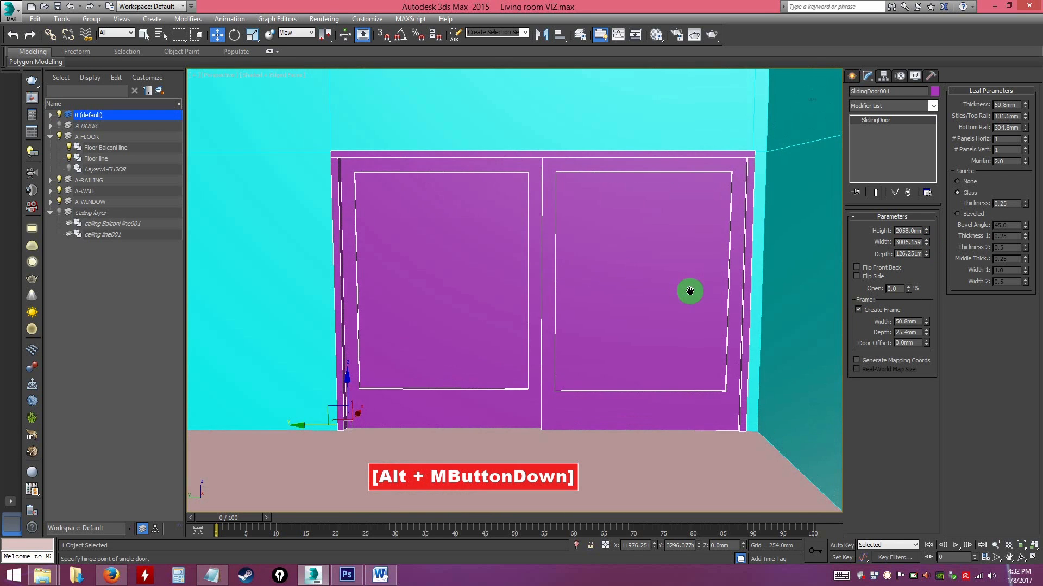
left_click(926, 235)
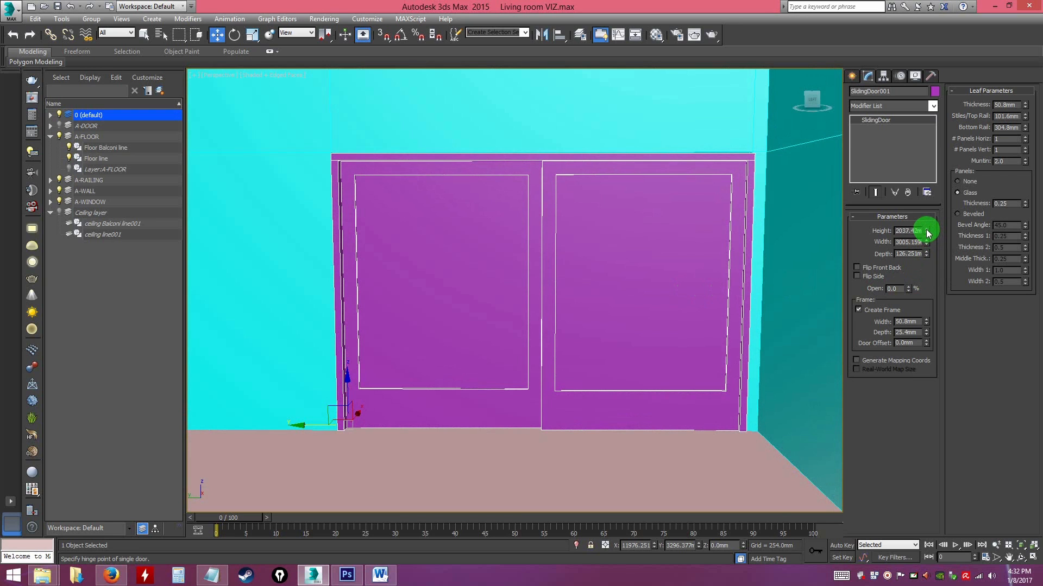
left_click_drag(927, 233, 925, 229)
Move the sliding door about 25 mm along X towards the balcony within the wall thickness and check it from inside.
middle_click_drag(498, 302, 605, 302, "alt")
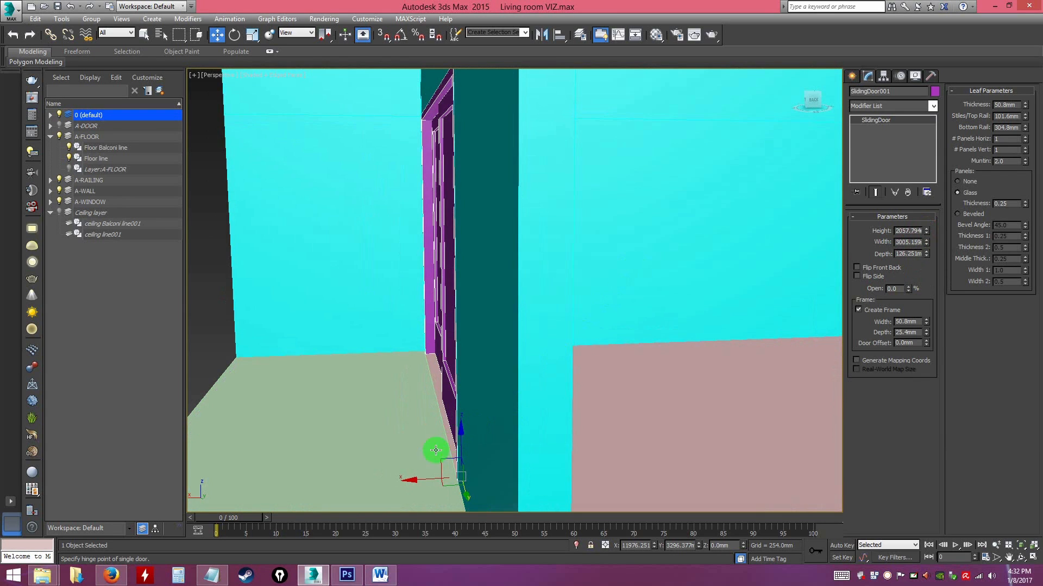
left_click_drag(416, 482, 412, 482)
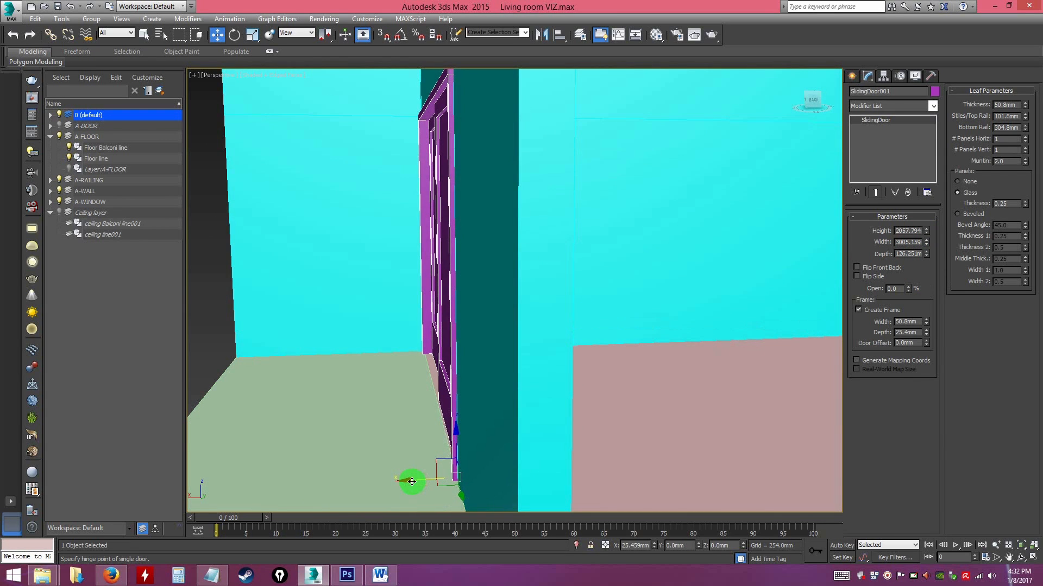
mouse_move(540, 418)
middle_mouse_down("alt")
mouse_move(491, 419)
mouse_move(544, 454)
mouse_move(551, 432)
middle_mouse_up("alt")
middle_click_drag(528, 356, 561, 344, "alt")
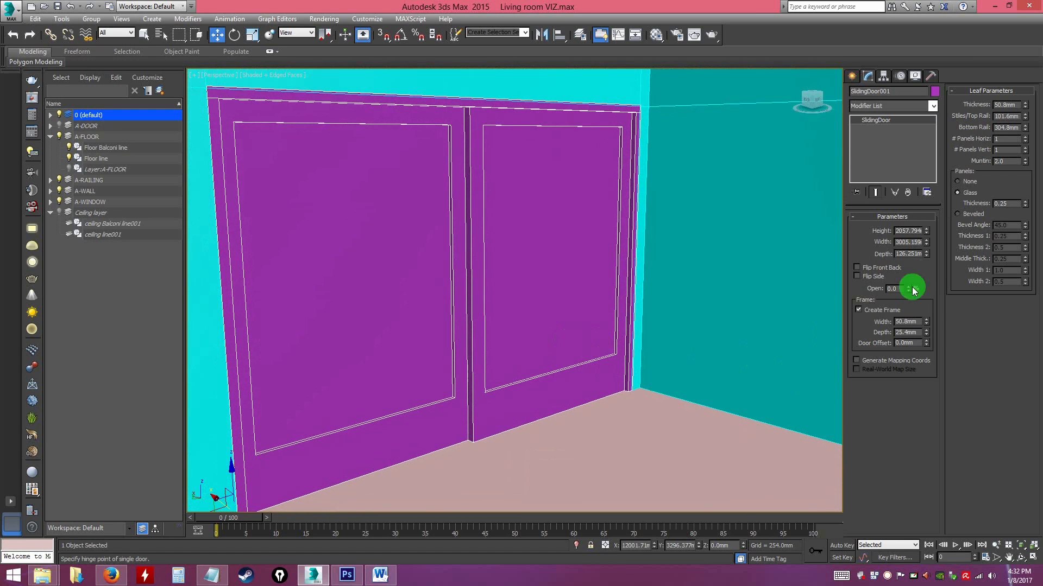
Adjust the sliding door's depth to about 113.6 mm to suit the wall thickness, checking it from both sides.
mouse_move(926, 256)
left_mouse_down()
mouse_move(903, 195)
mouse_move(887, 233)
mouse_move(909, 258)
left_mouse_up()
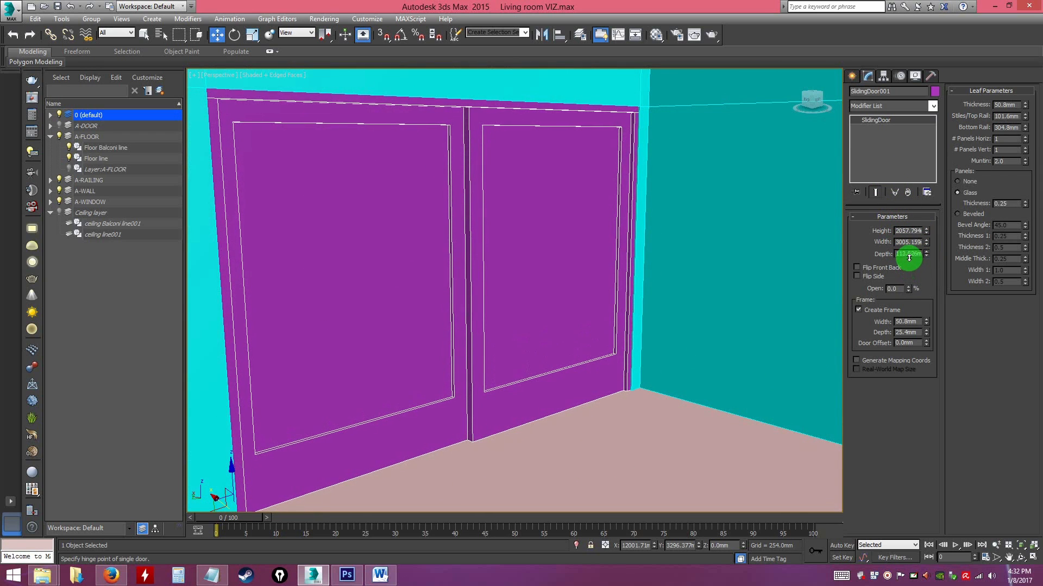
middle_click_drag(499, 217, 521, 212, "alt")
left_click_drag(918, 254, 790, 119)
middle_click_drag(790, 120, 652, 288, "alt")
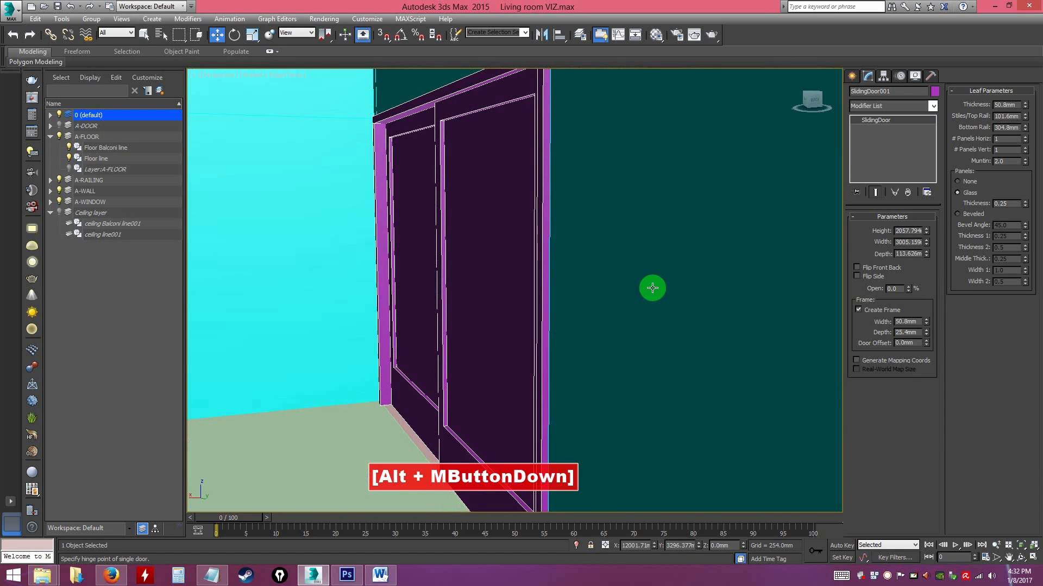
Try the sliding door without its frame and restore the frame.
left_click(858, 312)
middle_click_drag(600, 310, 483, 302, "alt")
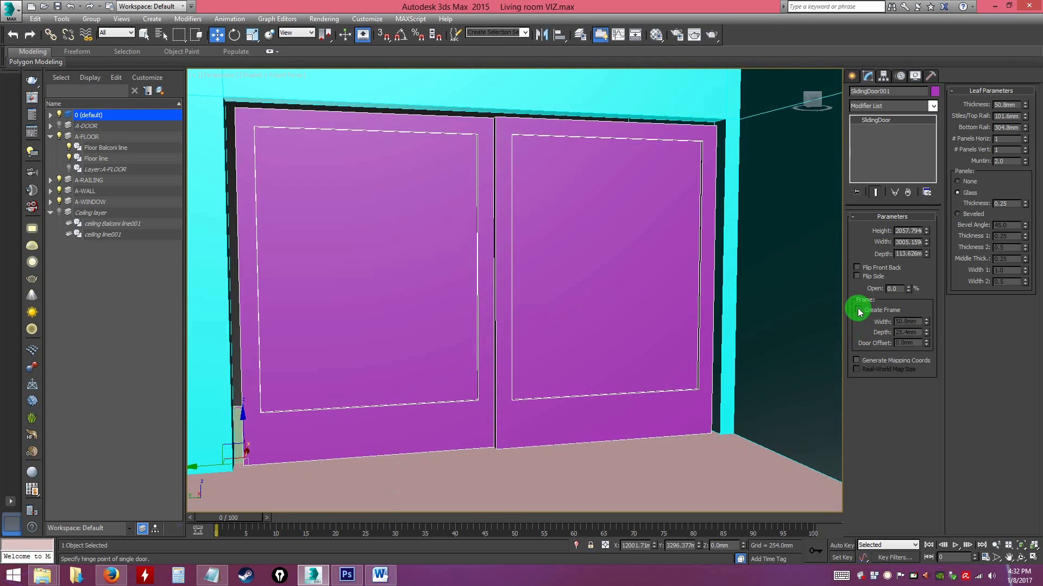
left_click(858, 311)
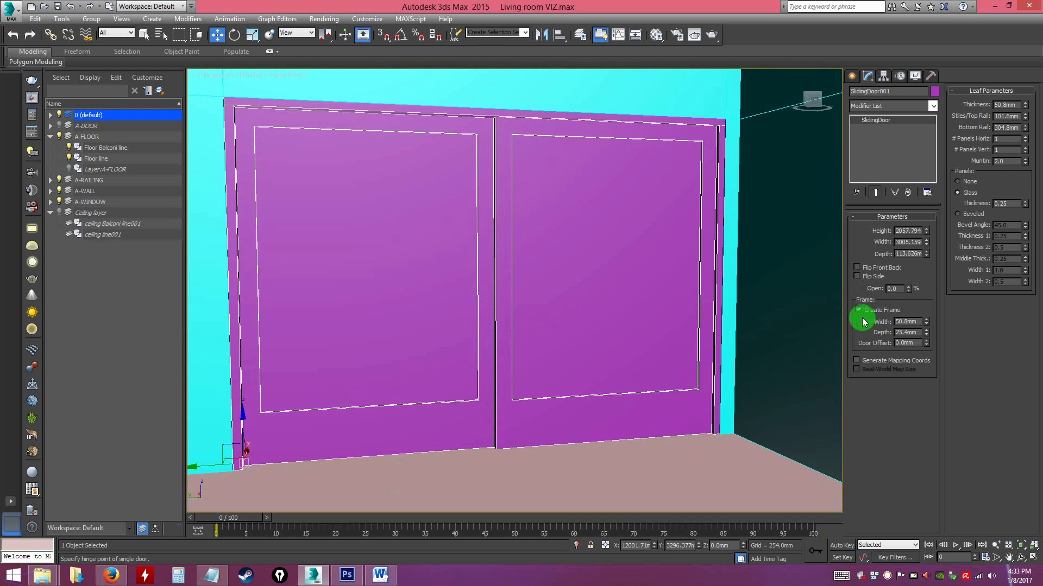
Set the sliding door's frame width to about 47.2 mm and its frame depth to 0 mm.
left_click_drag(929, 268, 930, 339)
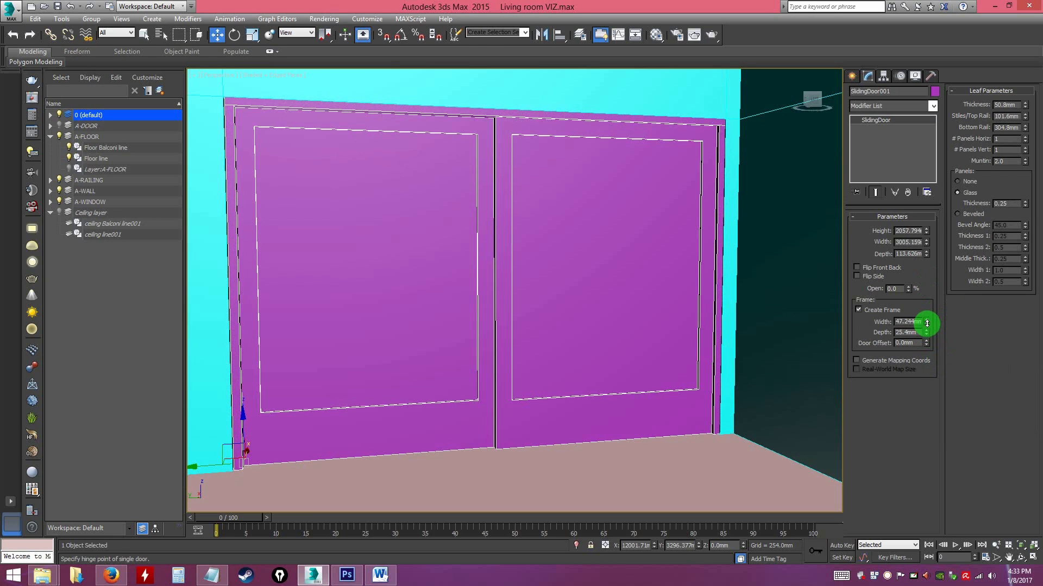
mouse_move(626, 331)
middle_mouse_down("alt")
mouse_move(615, 331)
mouse_move(654, 330)
mouse_move(634, 334)
middle_mouse_up("alt")
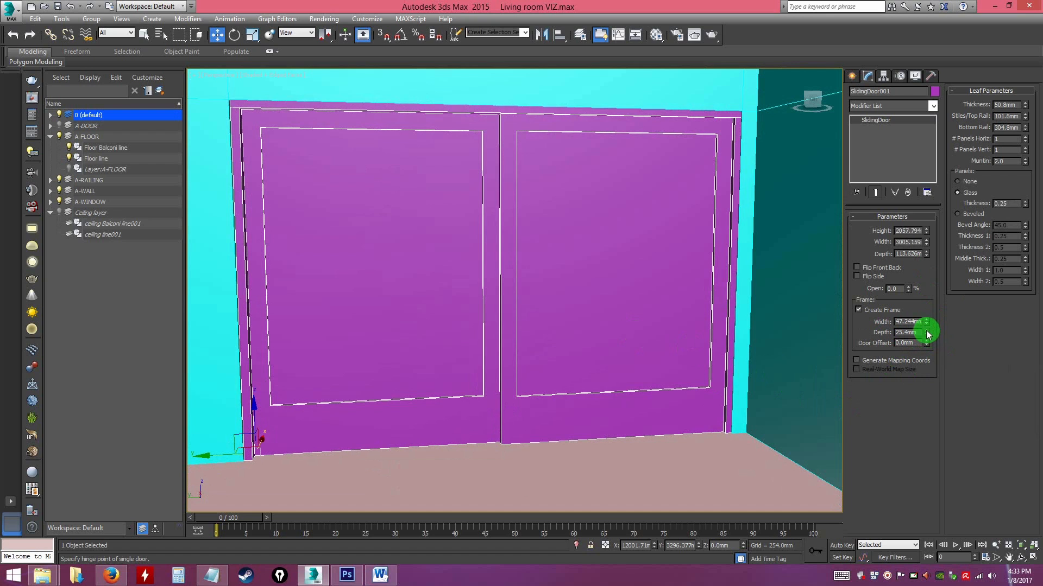
left_click_drag(924, 316, 925, 312)
middle_click_drag(658, 333, 708, 338, "alt")
left_click_drag(926, 333, 905, 412)
middle_click_drag(589, 356, 523, 353, "alt")
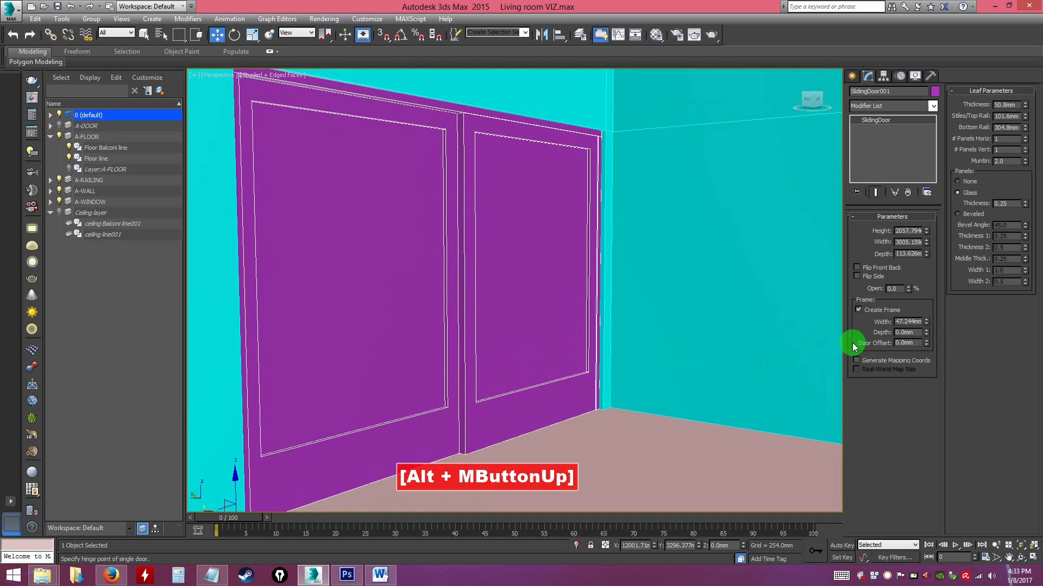
Try a door offset of about -6 mm within the frame.
mouse_move(929, 341)
left_mouse_down()
mouse_move(918, 323)
mouse_move(920, 342)
left_mouse_up()
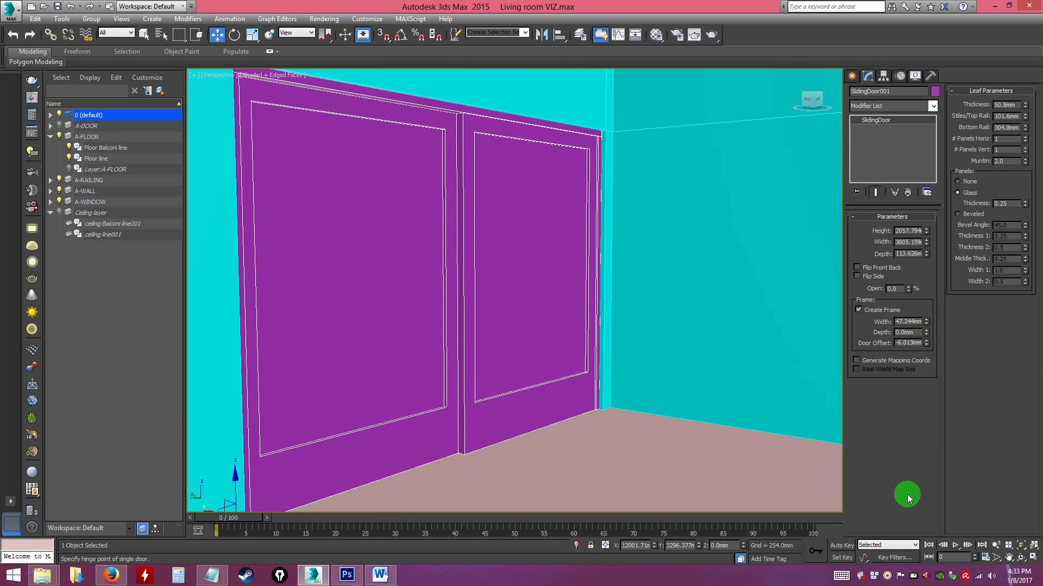
left_click(887, 576)
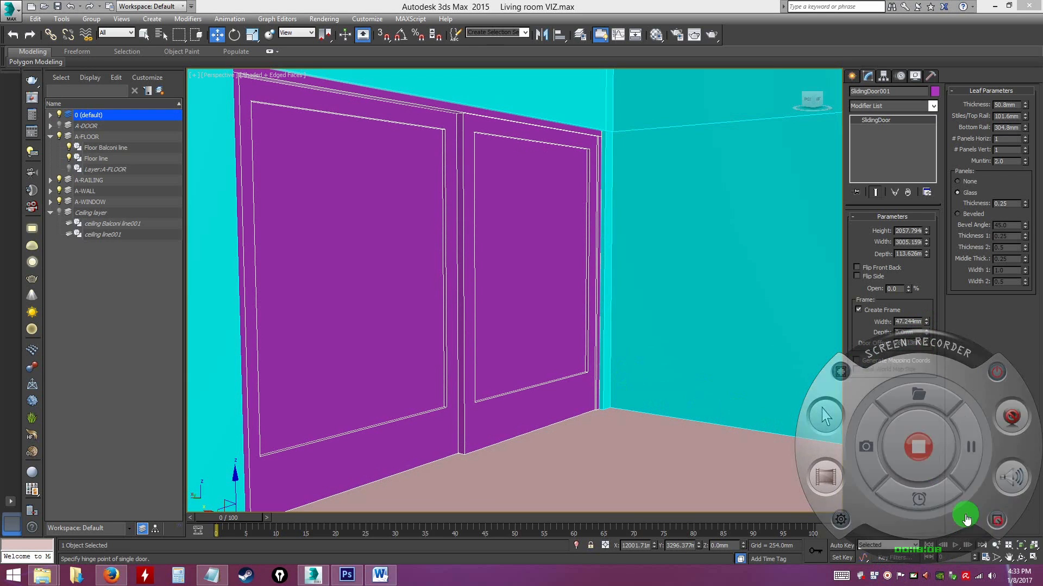
mouse_move(575, 373)
middle_mouse_down("alt")
mouse_move(635, 371)
mouse_move(634, 384)
mouse_move(617, 372)
mouse_move(565, 383)
mouse_move(578, 380)
middle_mouse_up("alt")
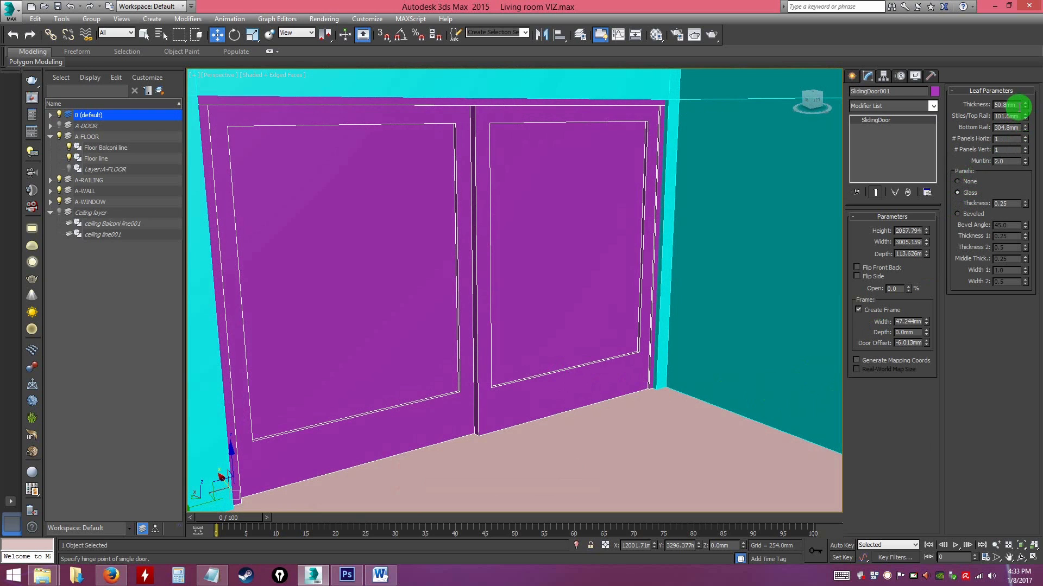
Return the door offset to 0 mm and set the leaf thickness to about 37.6 mm.
left_click_drag(1028, 109, 1026, 134)
middle_click_drag(624, 260, 615, 263, "alt")
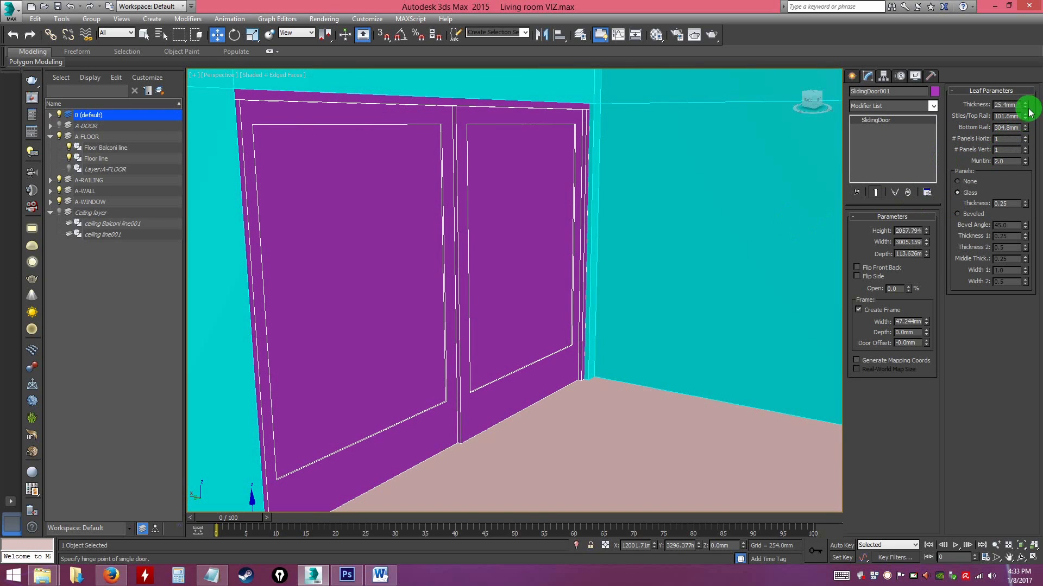
left_click_drag(1025, 104, 1023, 77)
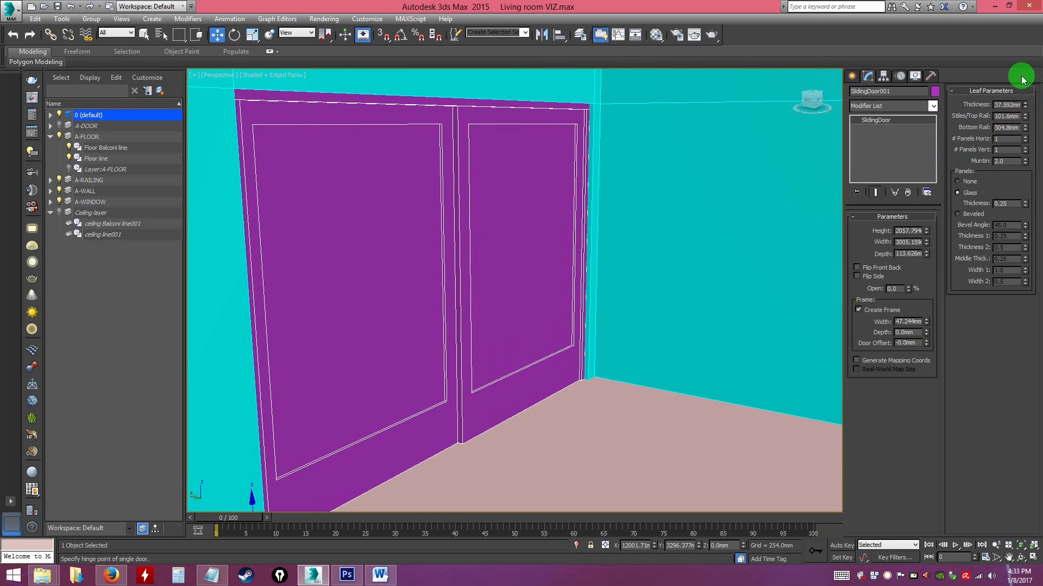
Set the leaves' stiles/top rail to 50.8 mm, the muntin to 1.82 and the glass thickness to 0.04.
left_click_drag(1026, 119, 1022, 143)
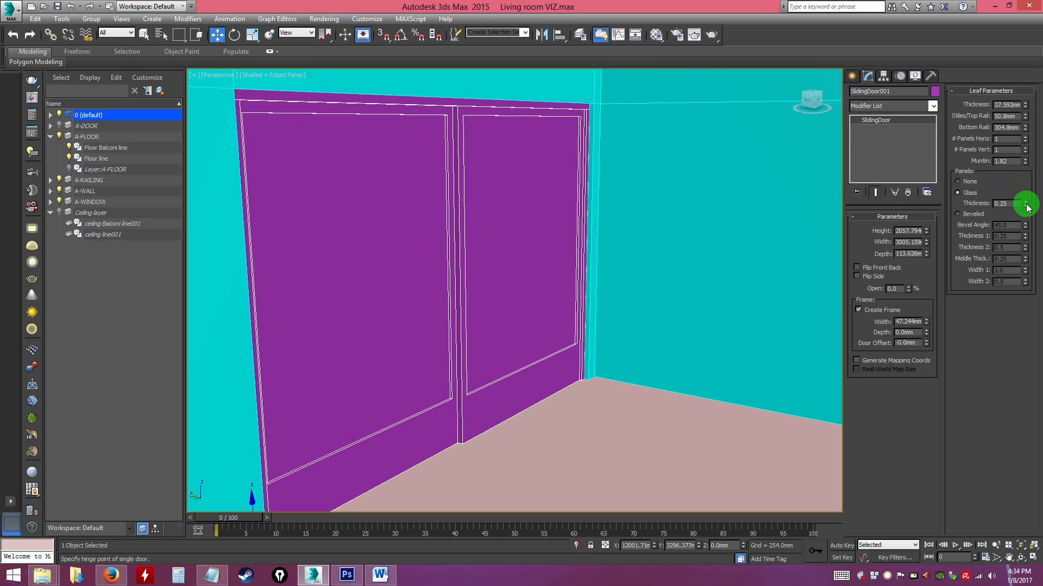
mouse_move(1026, 207)
left_mouse_down()
mouse_move(1024, 168)
mouse_move(1021, 222)
left_mouse_up()
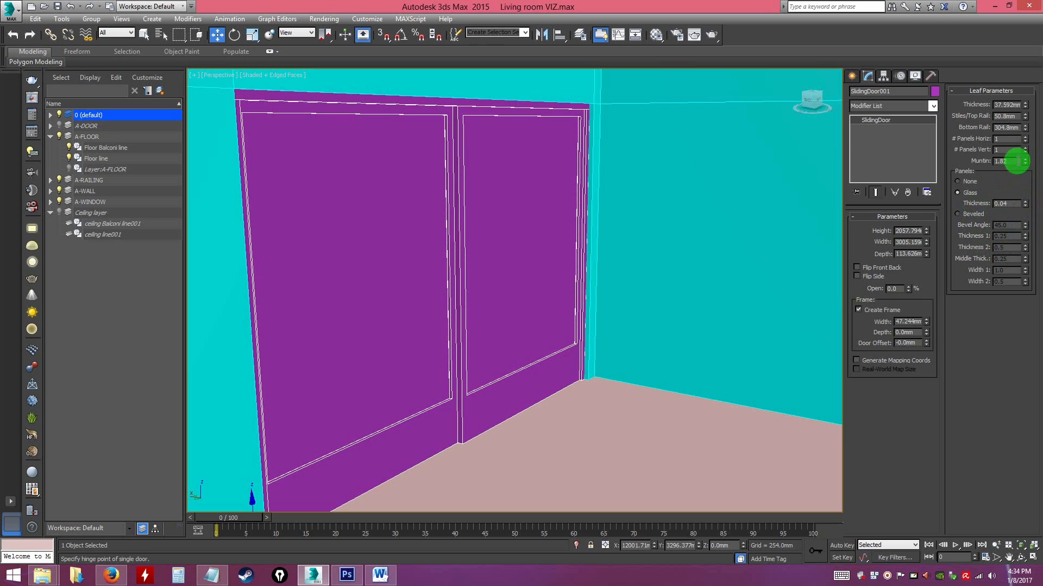
mouse_move(1028, 154)
left_mouse_down()
mouse_move(1026, 140)
mouse_move(1028, 159)
left_mouse_up()
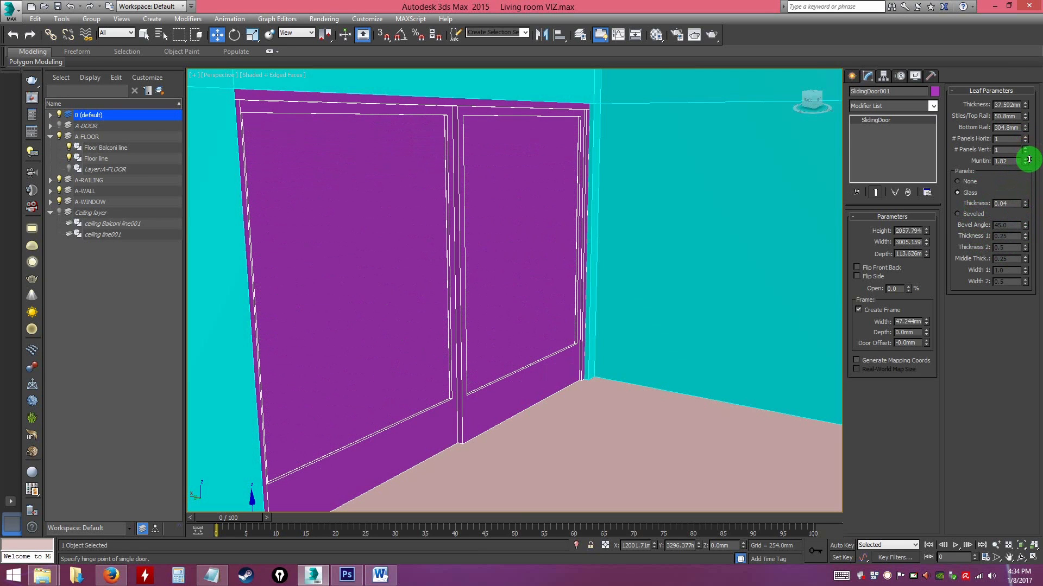
Try a sliding window about 2422 mm wide on the floor in front of the sliding door and delete it.
middle_click_drag(730, 294, 561, 327, "alt")
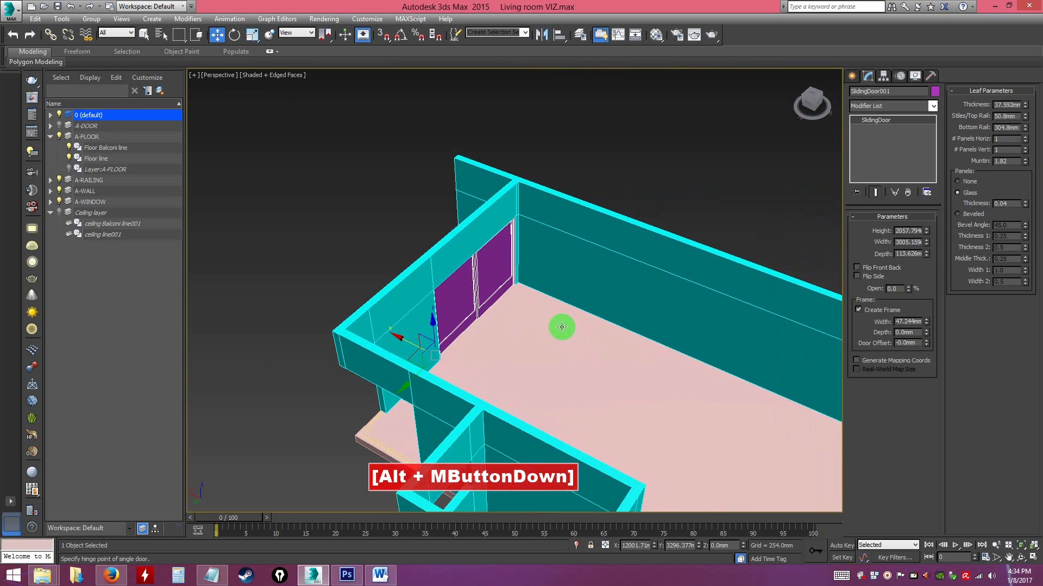
left_click(852, 75)
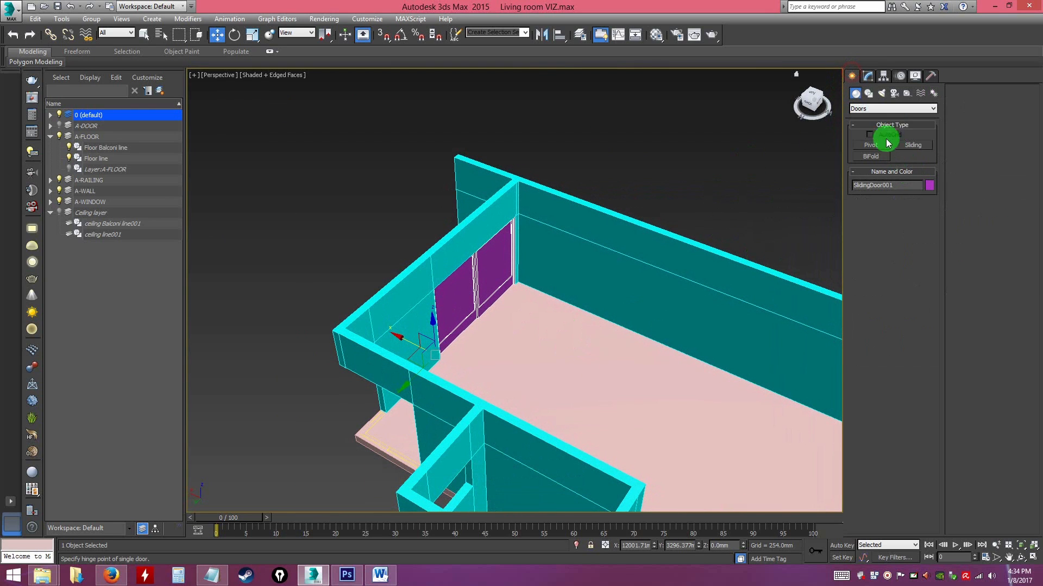
left_click(863, 108)
left_click(871, 176)
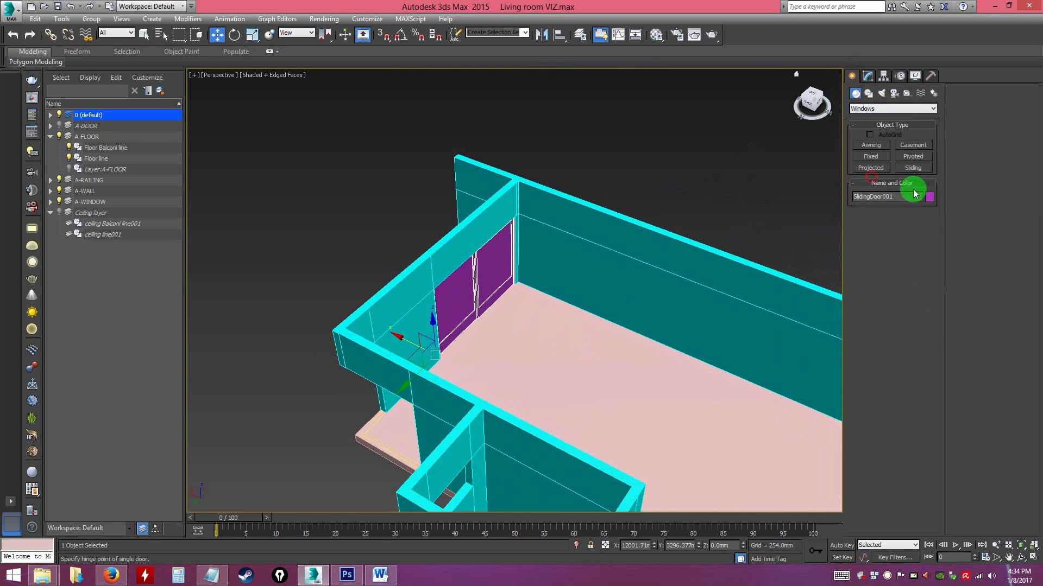
left_click(915, 168)
middle_click_drag(614, 286, 482, 328, "alt")
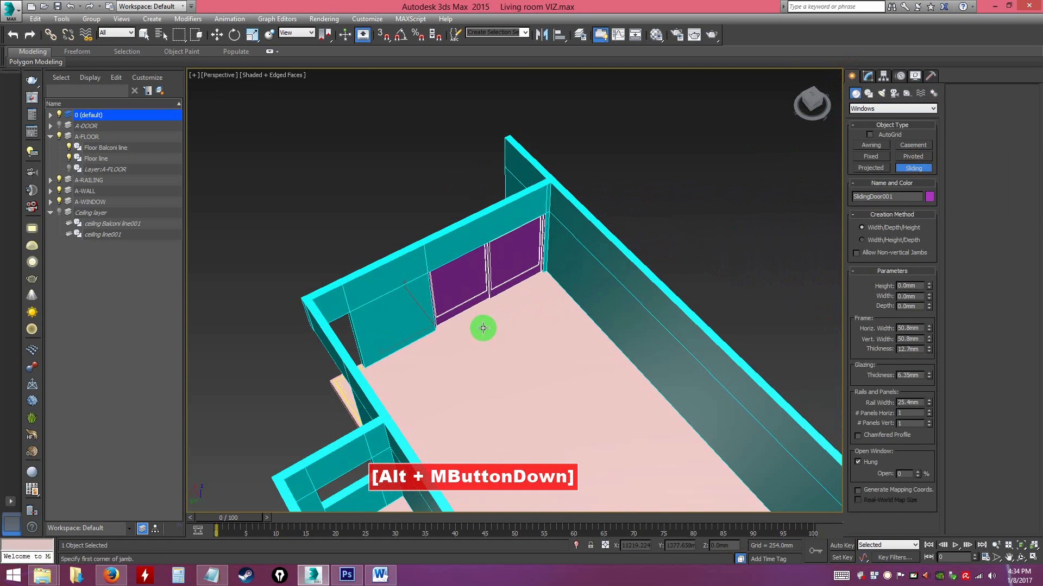
left_click_drag(458, 355, 546, 309)
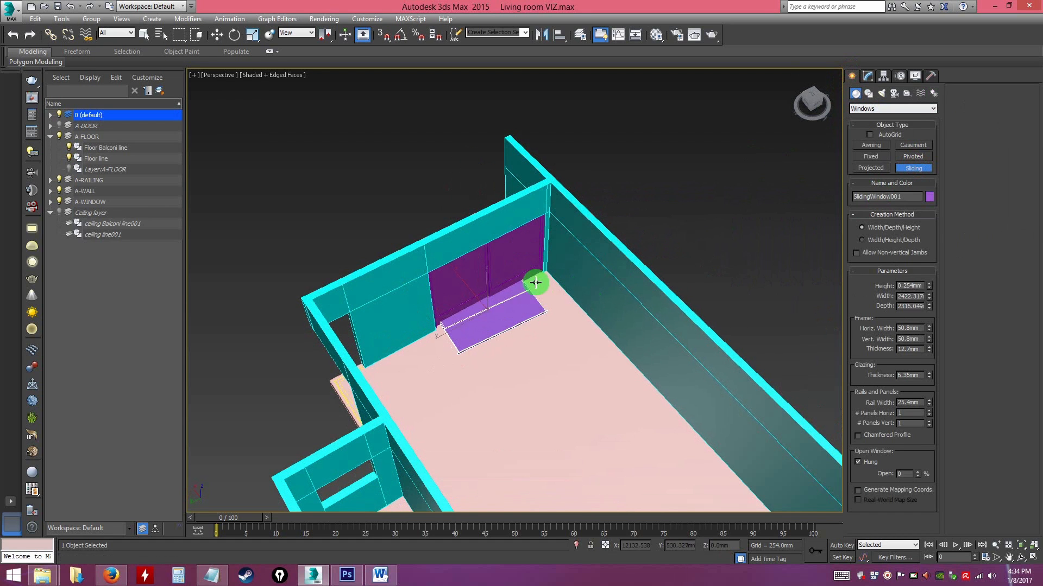
left_click(539, 305)
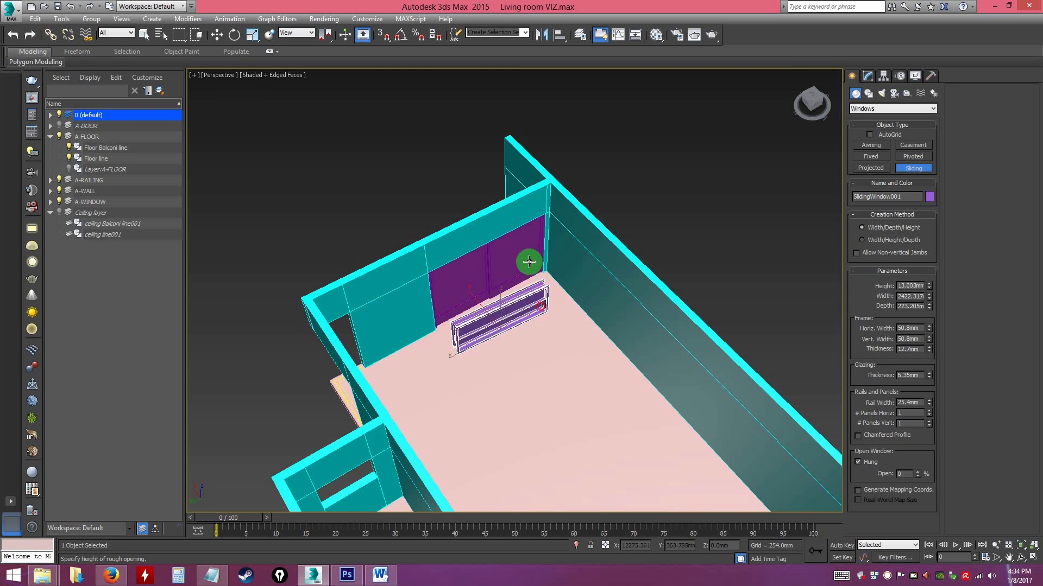
left_click(514, 185)
middle_click_drag(575, 291, 538, 330, "alt")
key("Delete")
Reselect the sliding door in the balcony opening and open its parameters for editing.
scroll(554, 319, "up", 4)
left_click(555, 320)
middle_click_drag(596, 380, 668, 405, "alt")
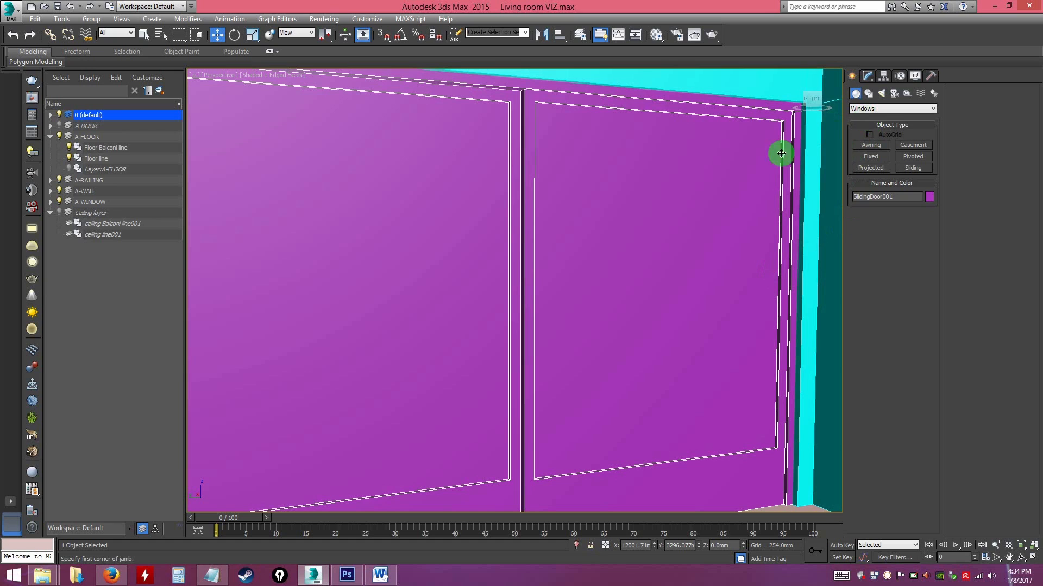
left_click(867, 81)
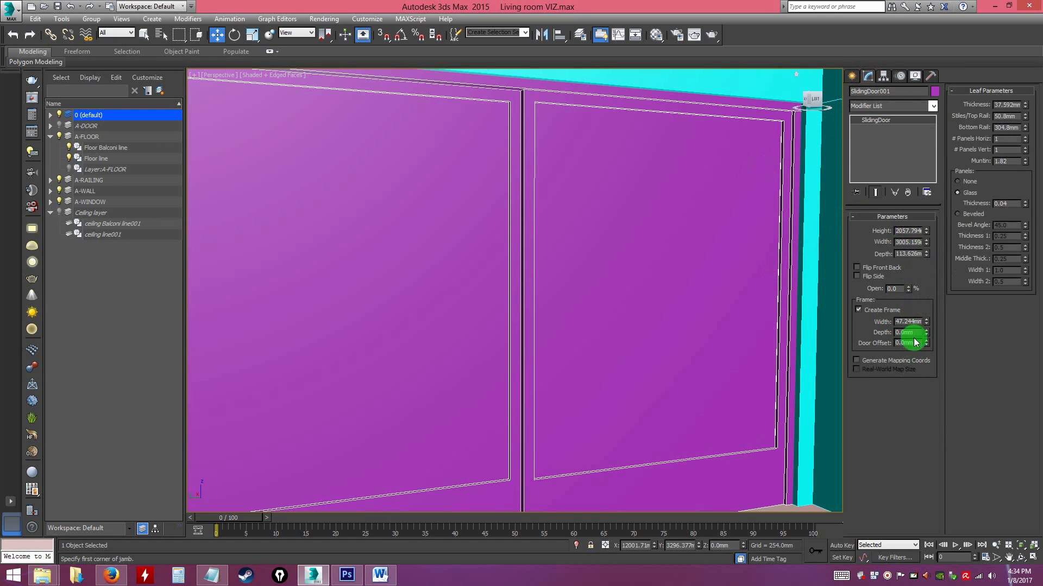
Try different values for the door offset and the glass thickness, undoing each change.
left_click_drag(928, 342, 951, 311)
key("ctrl+z")
key("ctrl+z")
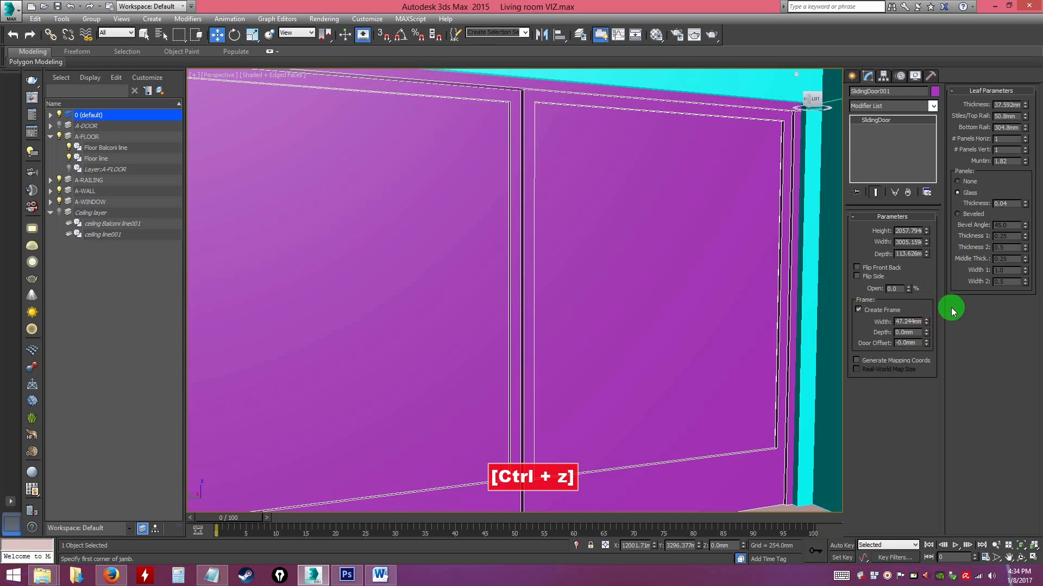
mouse_move(1028, 206)
left_mouse_down()
mouse_move(1027, 191)
mouse_move(1030, 218)
left_mouse_up()
key("ctrl+z")
Try the sliding door's panels as None and switch them back to Glass.
left_click(958, 182)
middle_click_drag(752, 255, 747, 265, "alt")
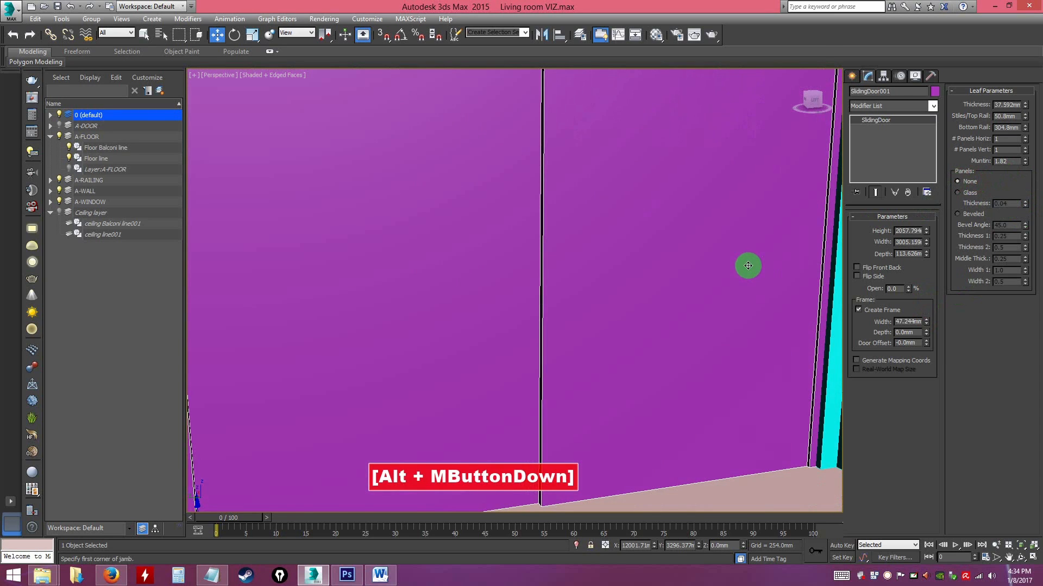
left_click(959, 193)
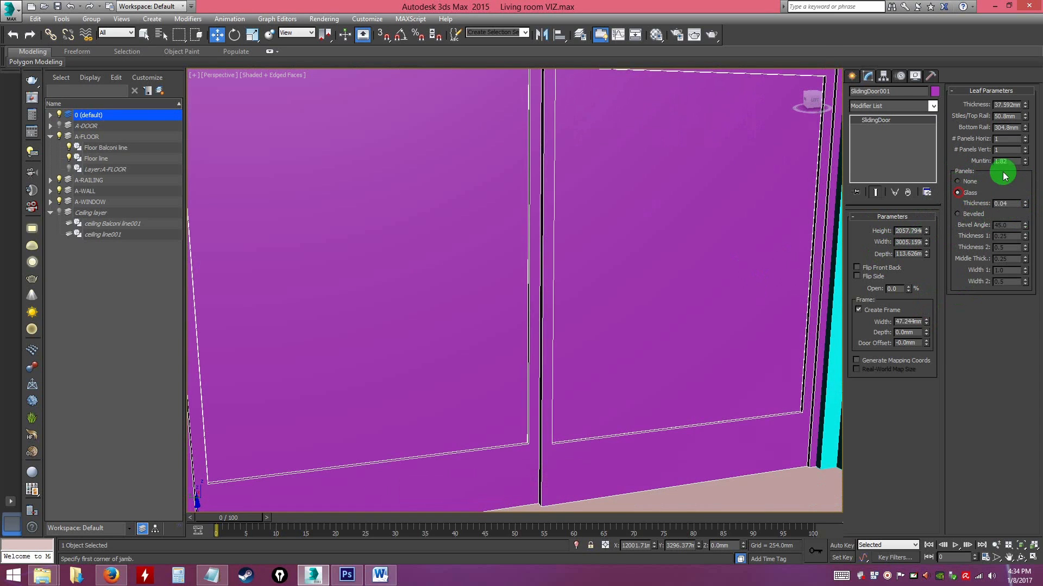
Try a different number of vertical panels on the door leaves and undo the change.
mouse_move(1026, 152)
left_mouse_down()
mouse_move(1024, 109)
mouse_move(1023, 148)
left_mouse_up()
right_click(1026, 151)
middle_click_drag(722, 258, 749, 228, "alt")
key("ctrl+z")
scroll(645, 317, "up", 4)
scroll(642, 302, "down", 2)
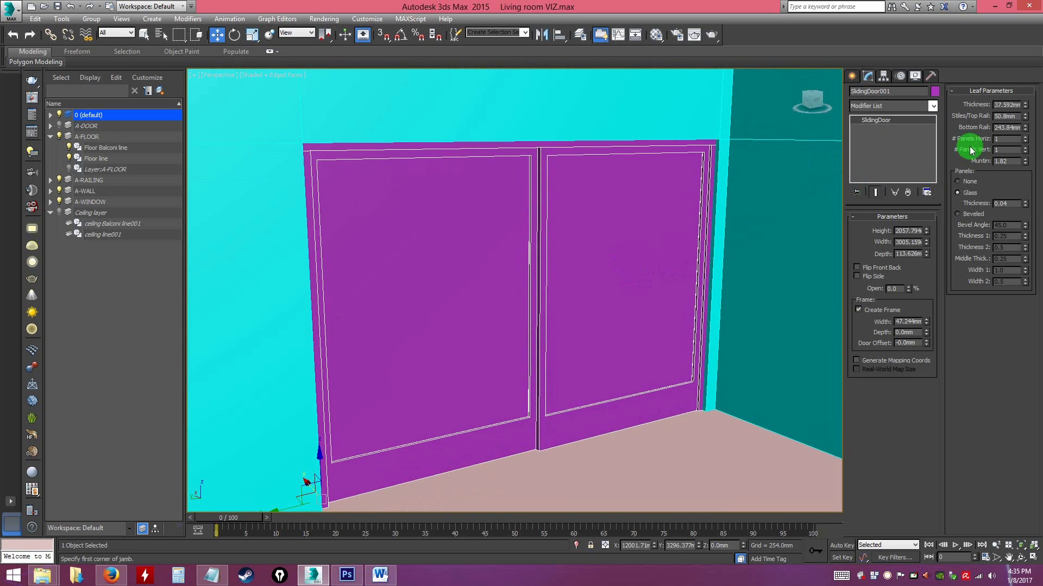
Reduce the leaves' bottom rail to about 62.4 mm and the stiles/top rail to about 49.3 mm.
middle_click_drag(604, 375, 675, 370, "alt")
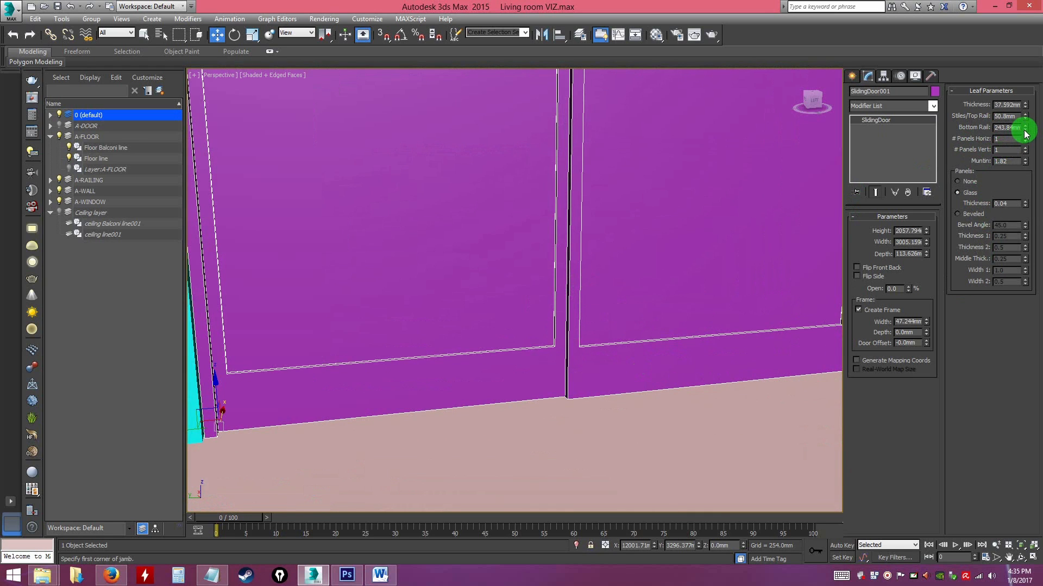
left_click_drag(1027, 131, 1023, 162)
middle_click_drag(714, 206, 695, 248, "alt")
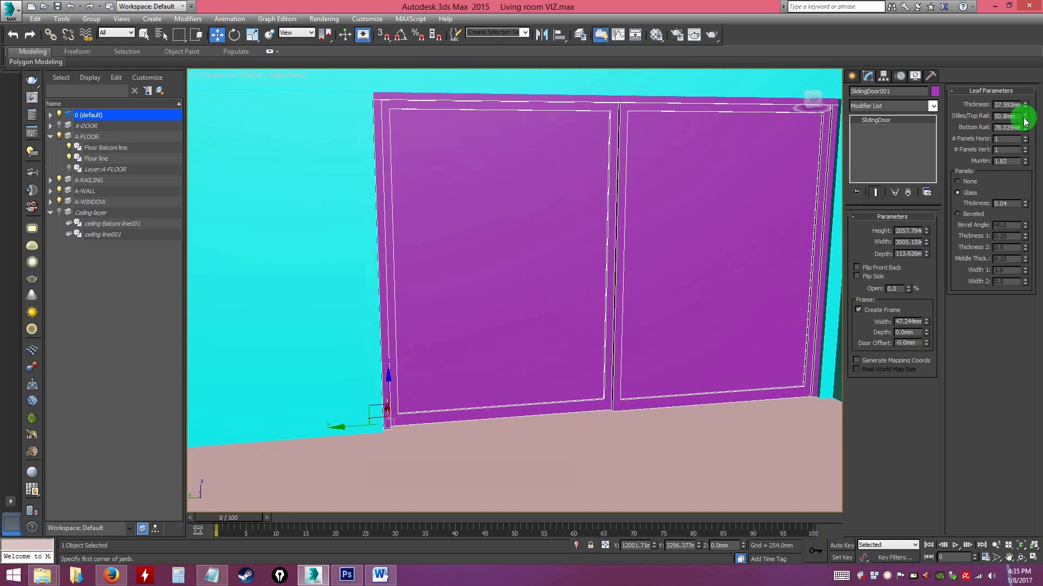
mouse_move(1025, 119)
left_mouse_down()
mouse_move(1025, 101)
mouse_move(1026, 116)
left_mouse_up()
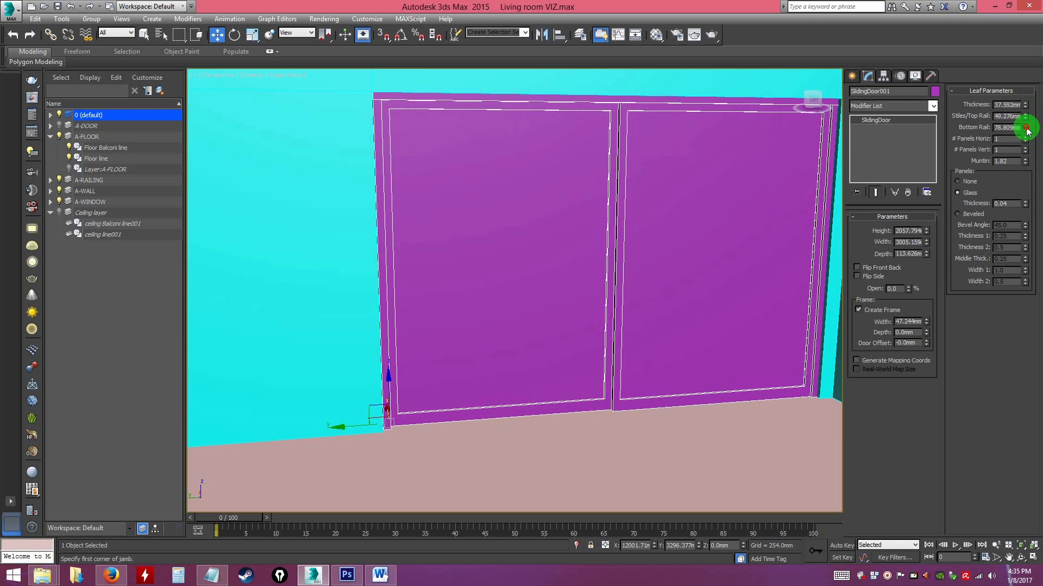
left_click_drag(1026, 124, 1026, 130)
Deselect the sliding door and examine the corner opening and the window outline on its floor.
middle_click_drag(738, 247, 725, 283, "alt")
left_click(563, 101)
left_click(574, 238)
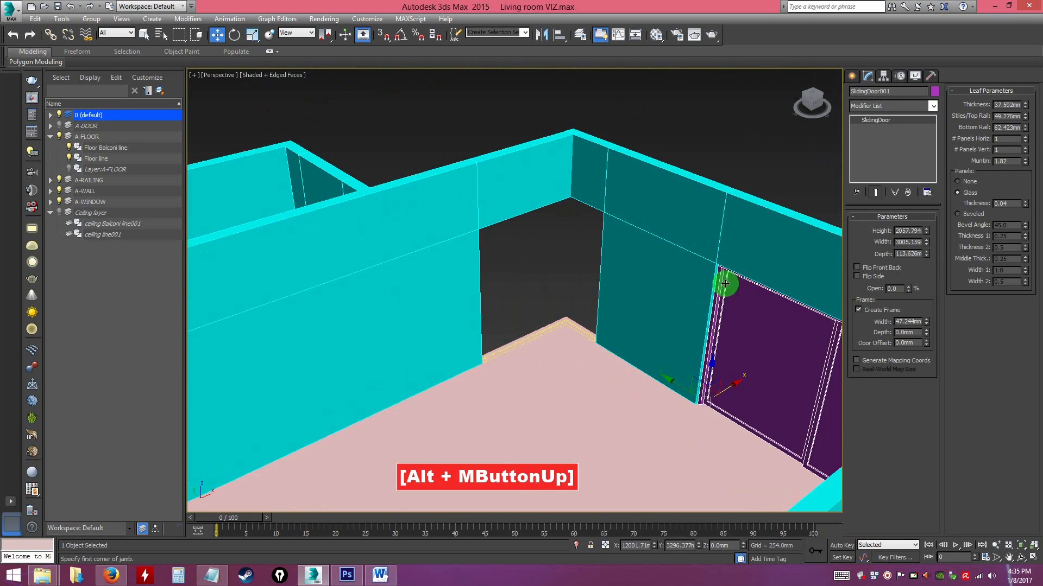
left_click(570, 279)
middle_click_drag(566, 279, 616, 308, "alt")
middle_click_drag(550, 254, 521, 369, "alt")
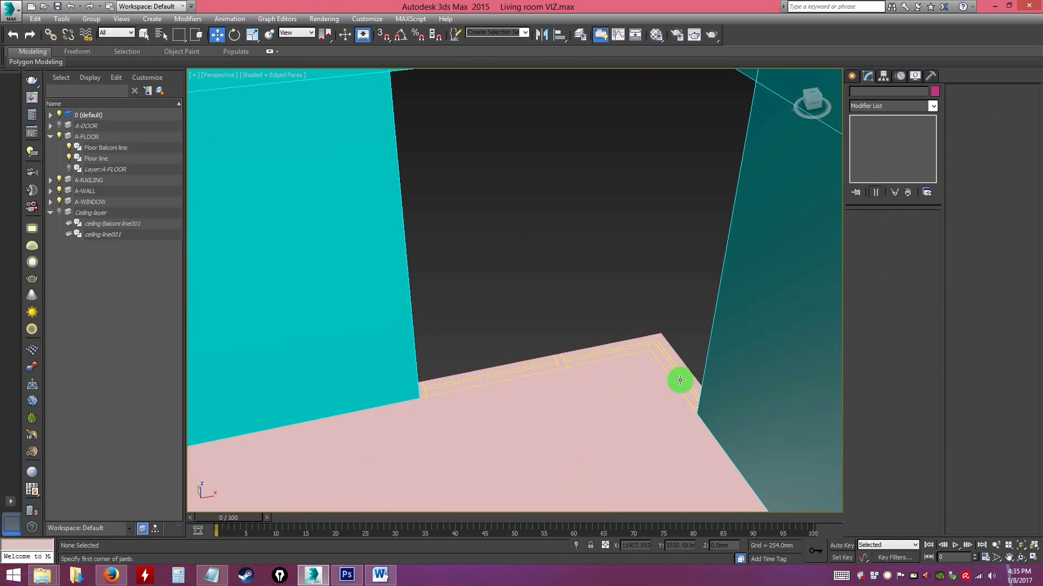
middle_click_drag(637, 377, 790, 270, "alt")
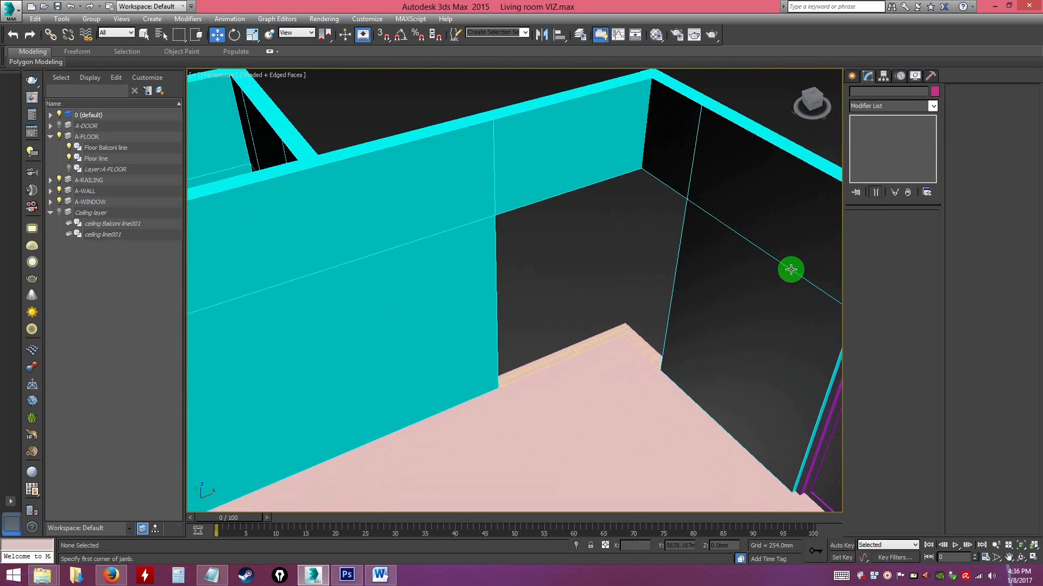
Draw a Fixed window with vertex snapping along the corner opening's long side, about 1700 mm wide, 156 mm deep and 693 mm high.
left_click(852, 76)
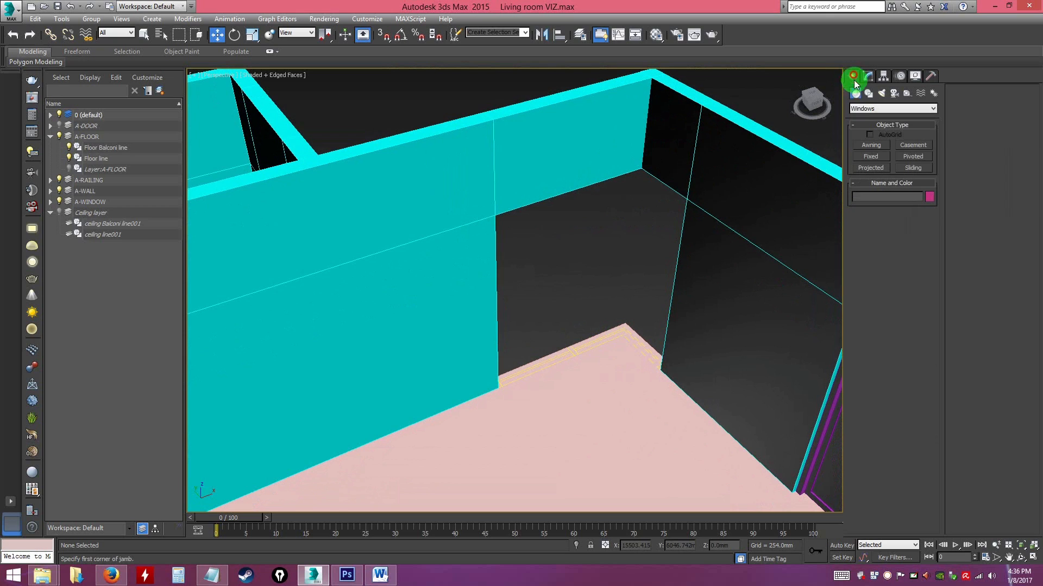
left_click(859, 108)
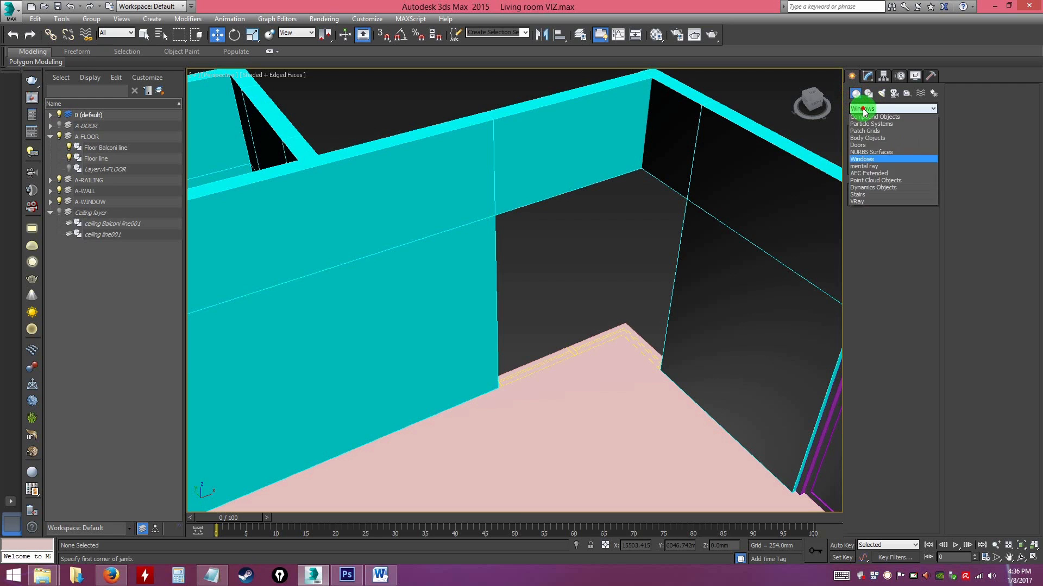
left_click(868, 176)
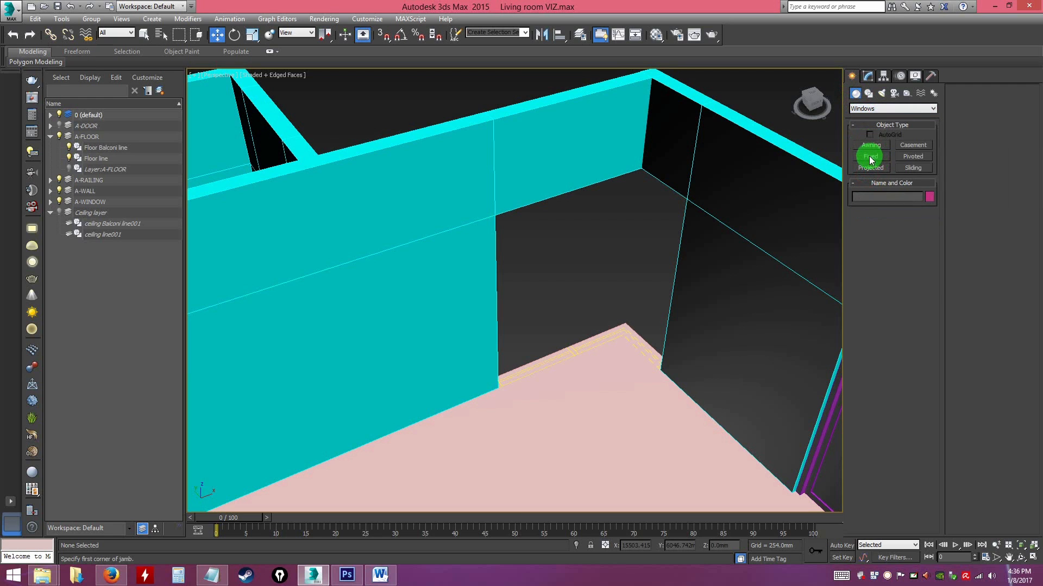
left_click(870, 157)
middle_click_drag(615, 264, 610, 268, "alt")
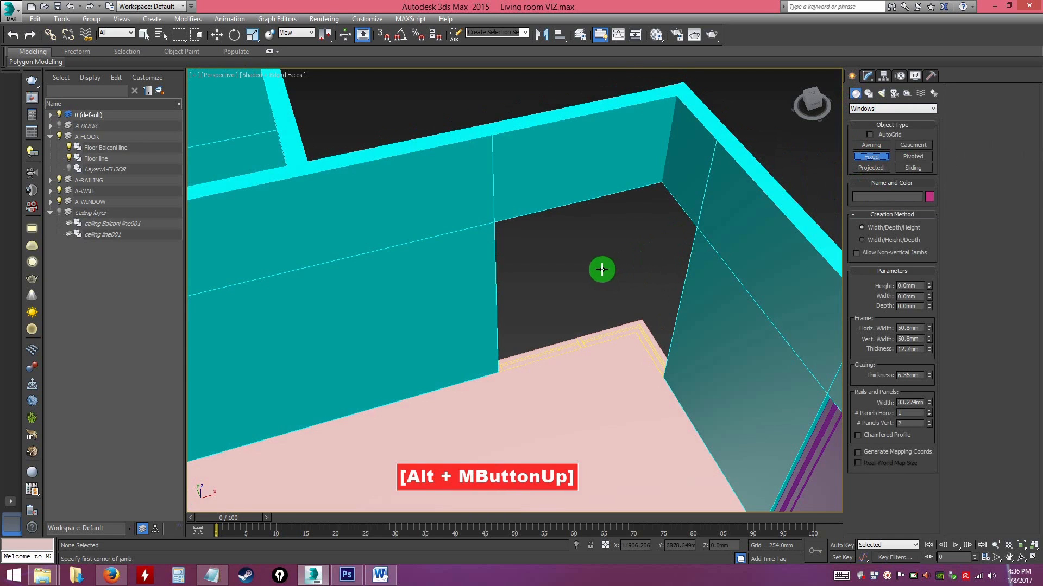
key("alt+w")
middle_click_drag(386, 205, 317, 207)
scroll(366, 195, "up", 3)
middle_click_drag(459, 193, 341, 191)
scroll(341, 191, "up", 3)
middle_click_drag(387, 217, 354, 199)
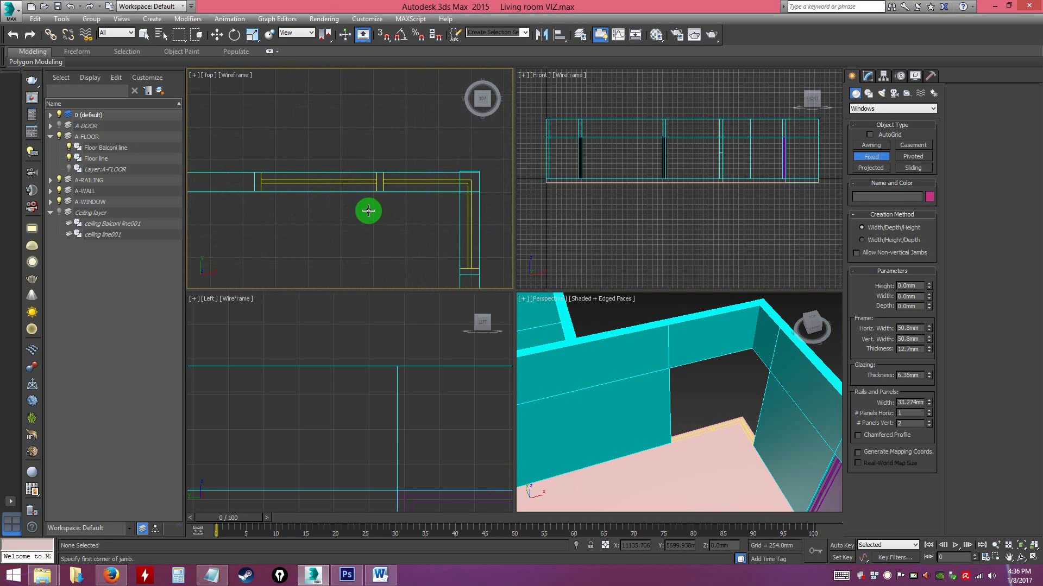
left_click(383, 36)
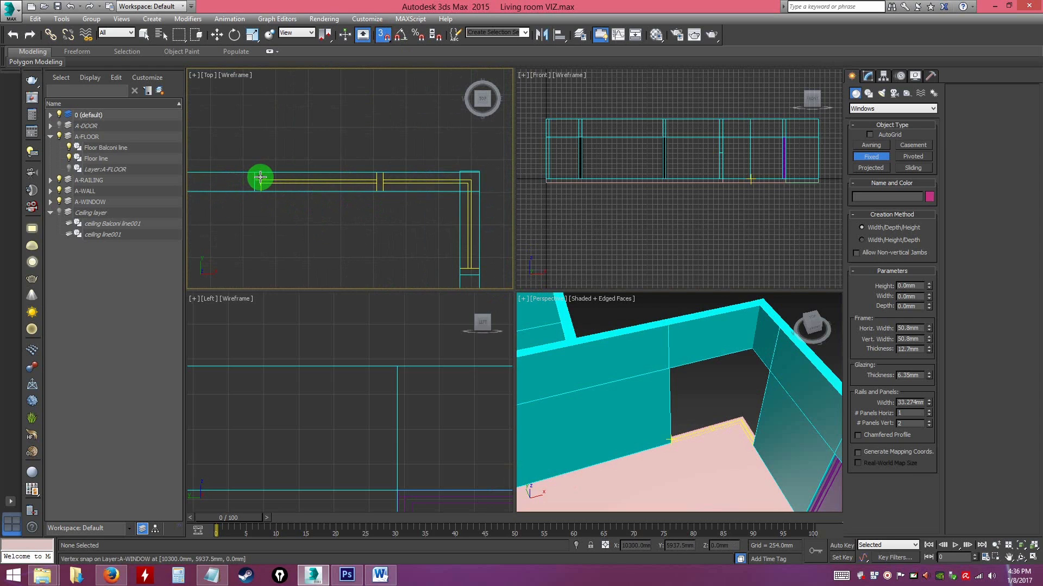
left_click_drag(261, 174, 475, 175)
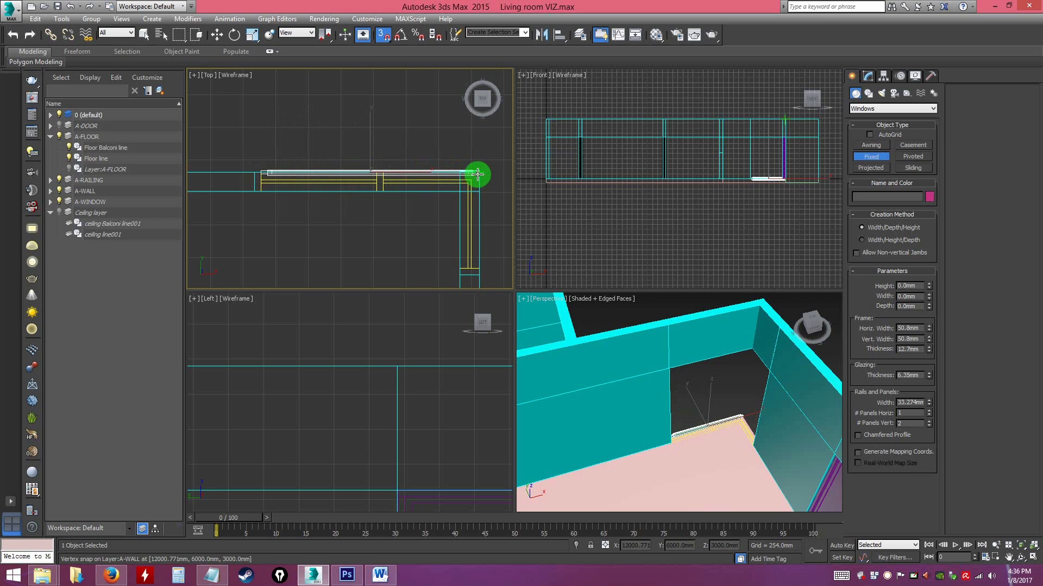
mouse_move(477, 174)
left_mouse_down()
mouse_move(461, 179)
mouse_move(470, 170)
left_mouse_up()
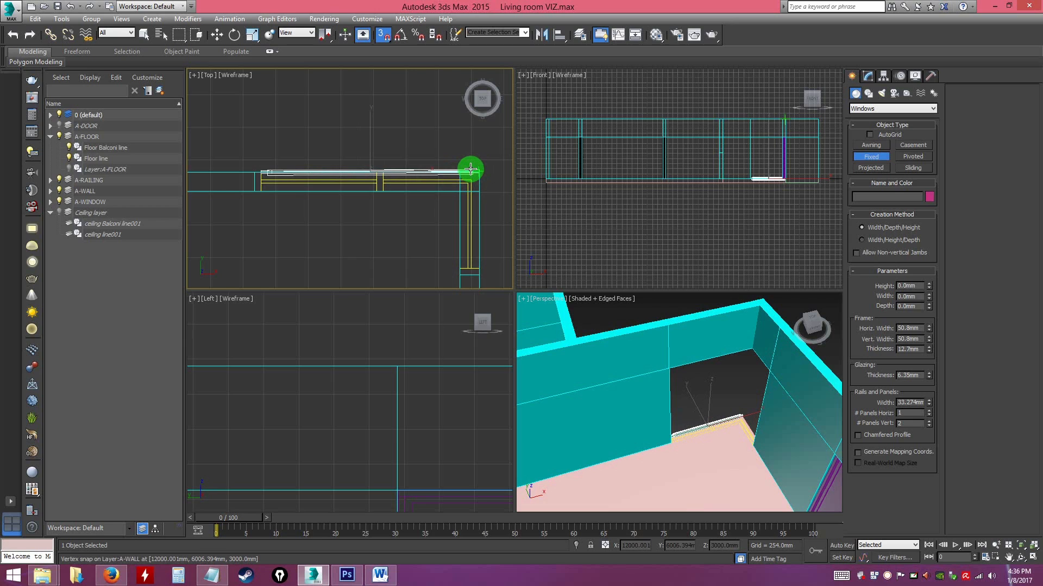
left_click_drag(471, 169, 471, 170)
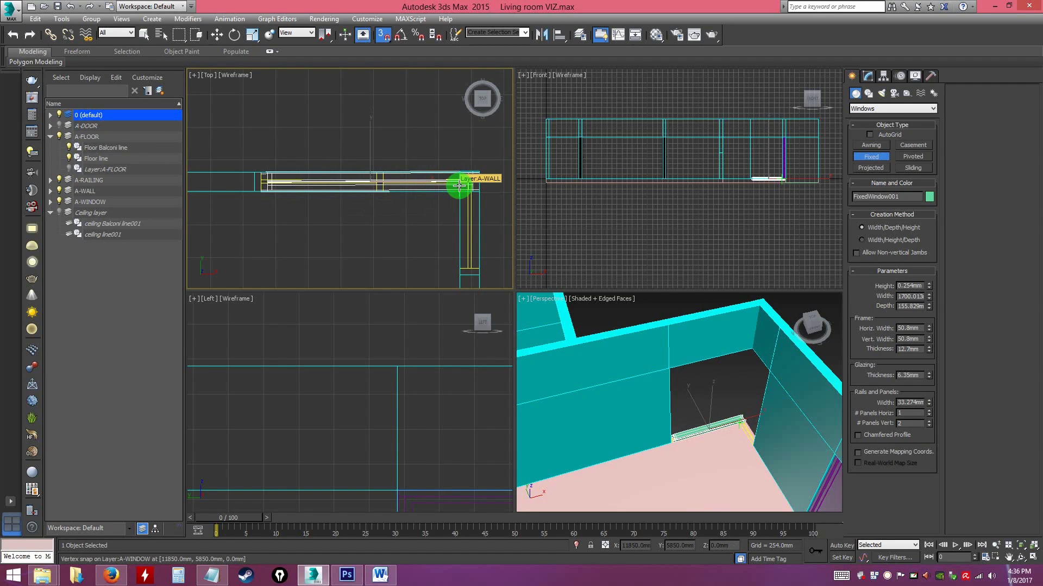
left_click(459, 185)
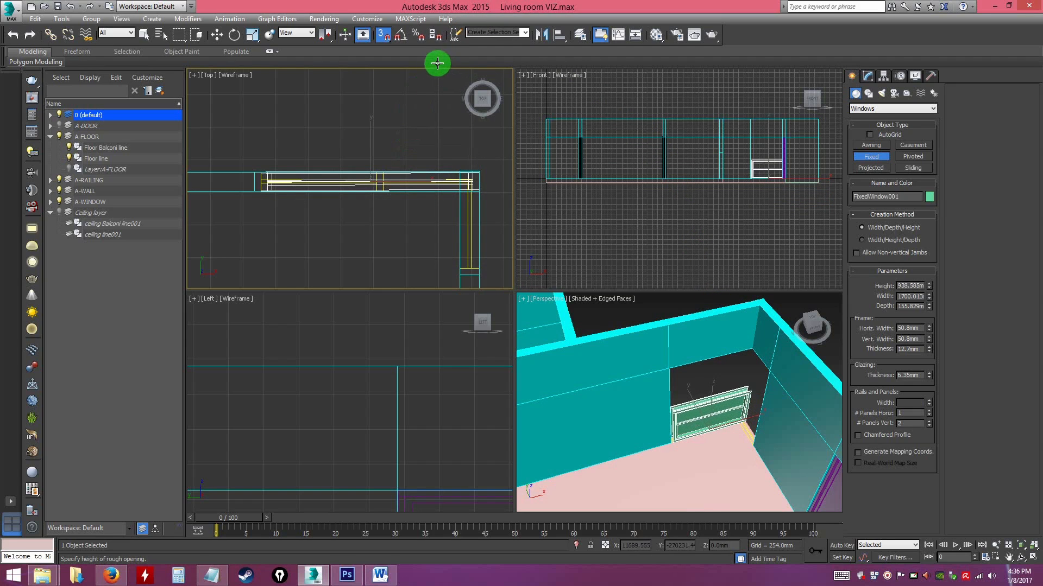
left_click(408, 97)
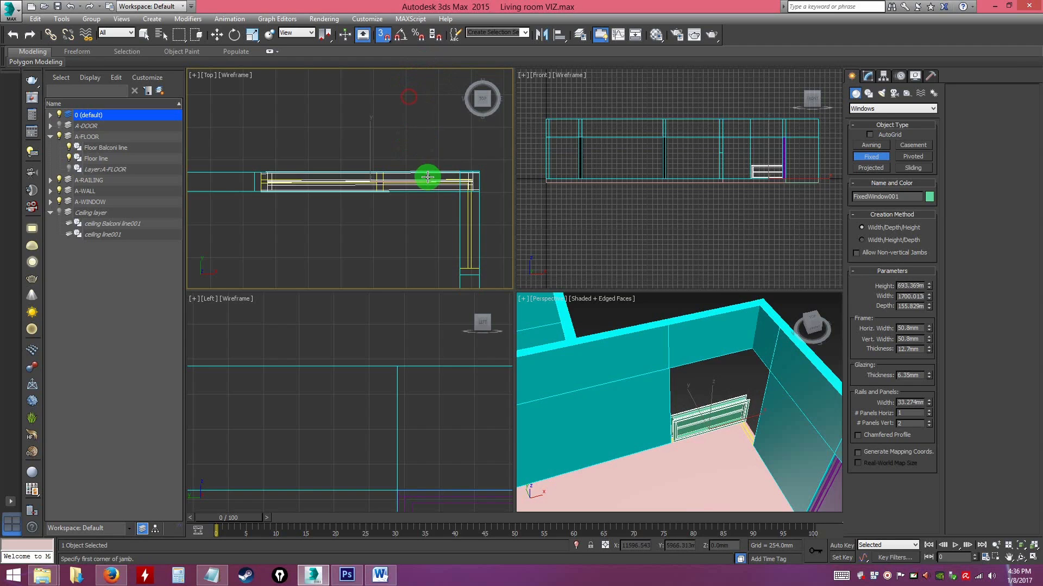
right_click(415, 227)
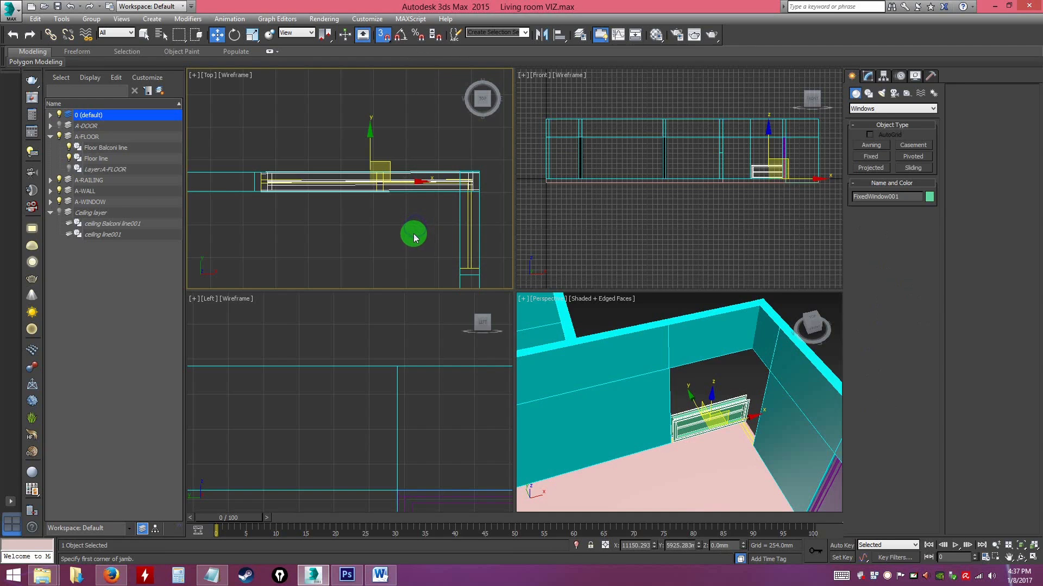
Draw a second Fixed window along the corner opening's short side, about 806 mm wide, 151 mm deep and 406 mm high.
left_click(868, 157)
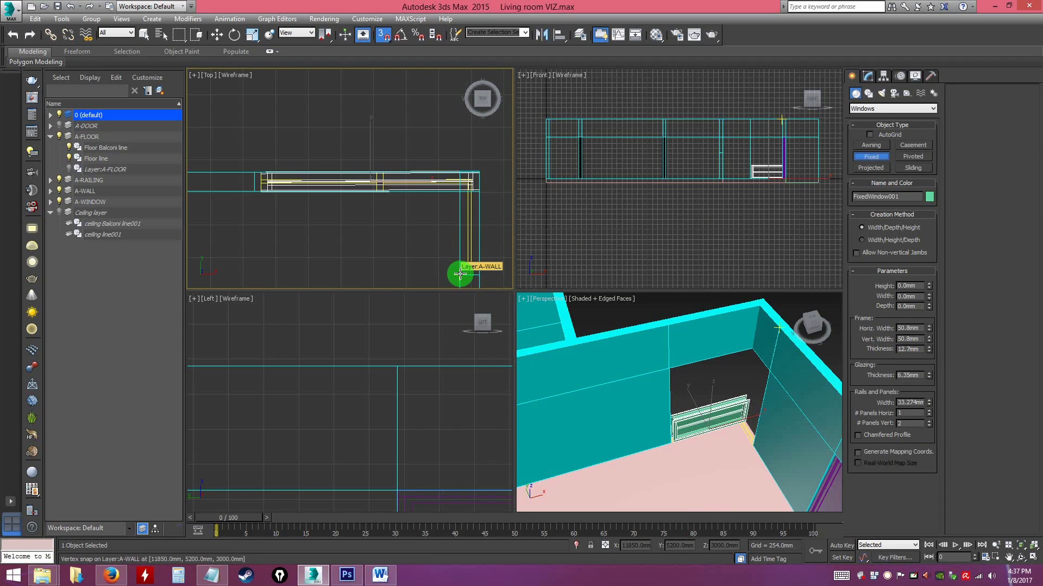
left_click_drag(460, 274, 460, 178)
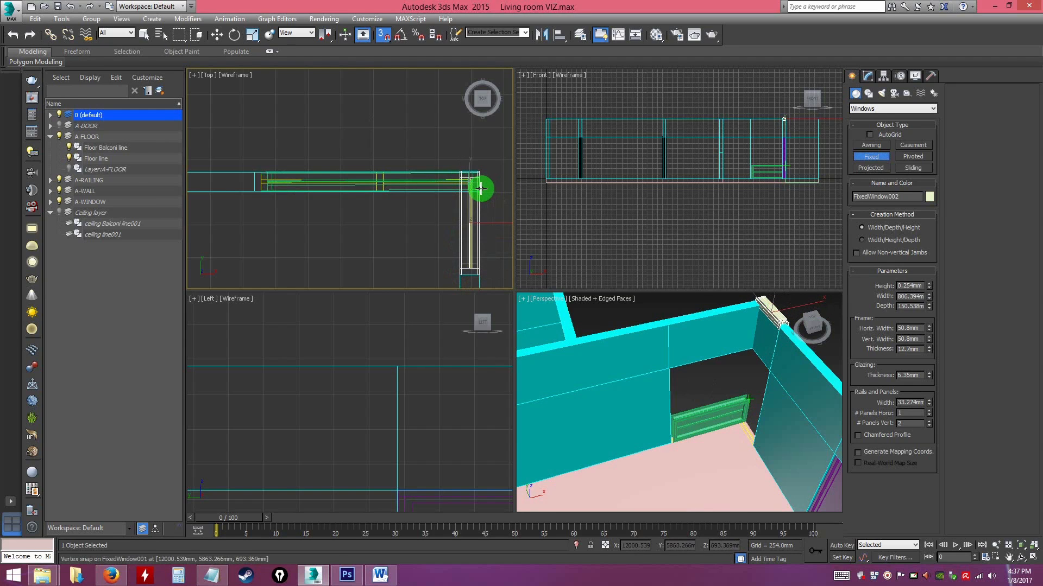
left_click(481, 188)
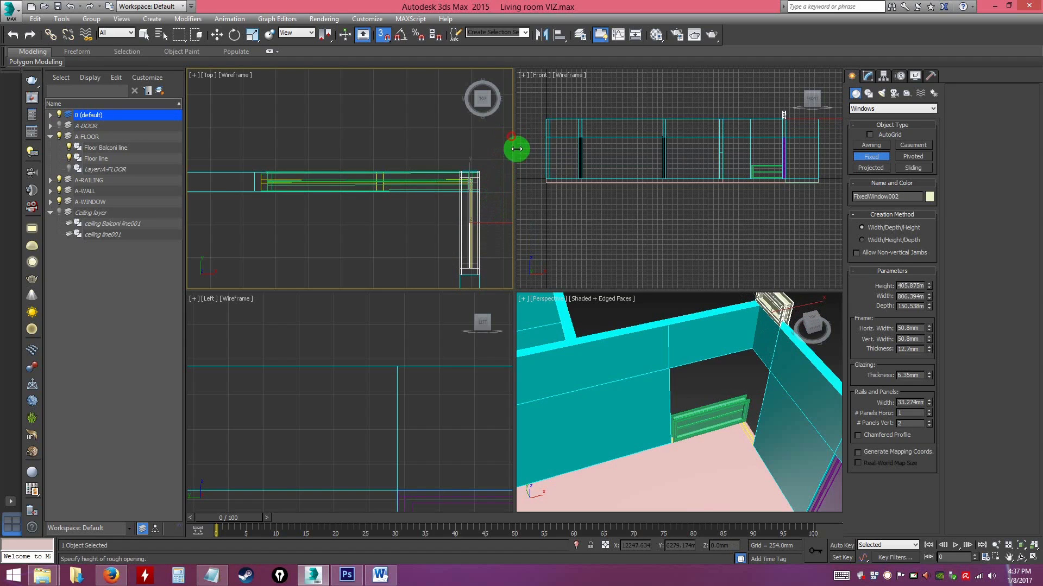
right_click(670, 359)
right_click(728, 385)
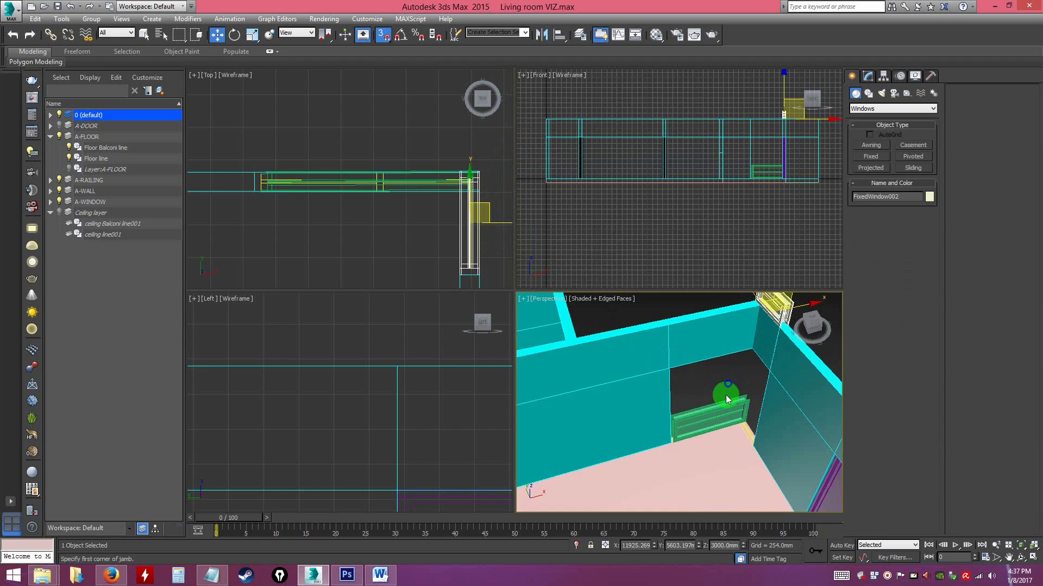
Lower the short-side window from the top of the wall to floor level inside the corner opening.
key("alt+w")
middle_click_drag(633, 401, 588, 328, "alt")
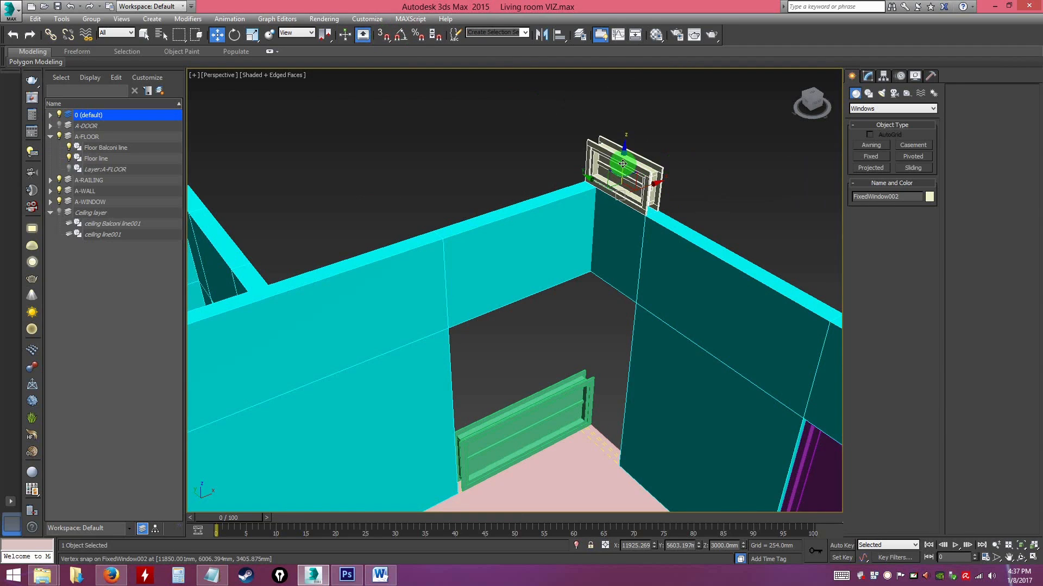
left_click_drag(623, 163, 622, 397)
middle_click_drag(632, 400, 610, 295, "alt")
left_click_drag(603, 288, 604, 283)
middle_click_drag(604, 283, 609, 325, "alt")
Shift the long-side window about 54 mm in the negative X direction, against the wall's jamb.
left_click(614, 348)
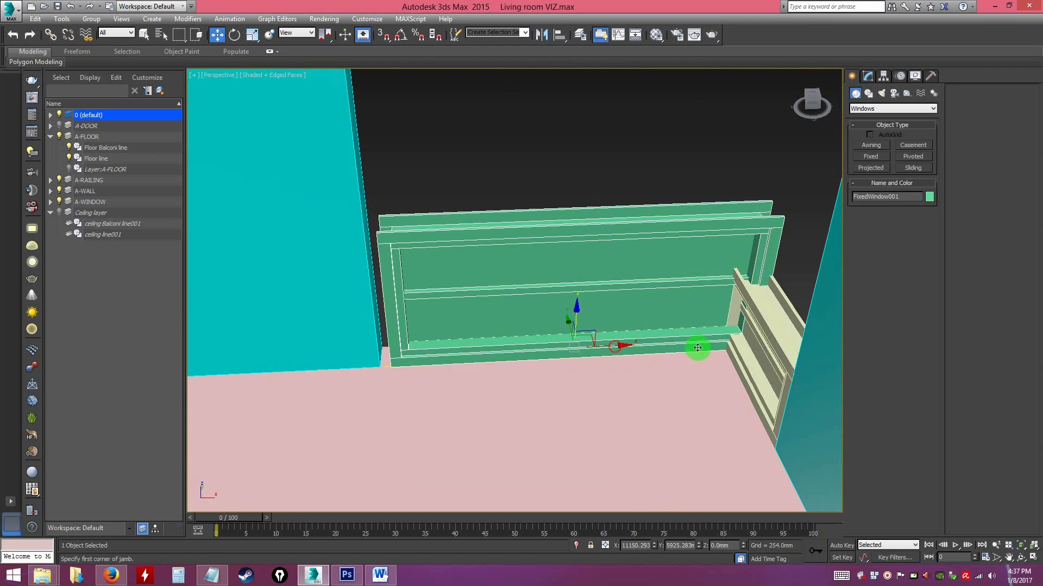
mouse_move(618, 344)
left_mouse_down()
mouse_move(595, 348)
mouse_move(608, 347)
left_mouse_up()
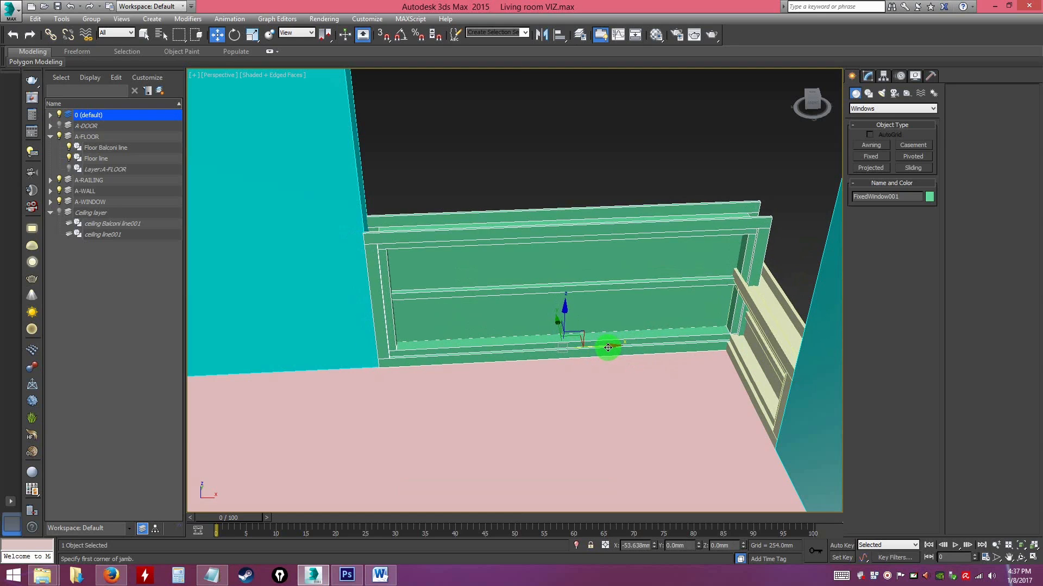
middle_click_drag(670, 372, 507, 331, "alt")
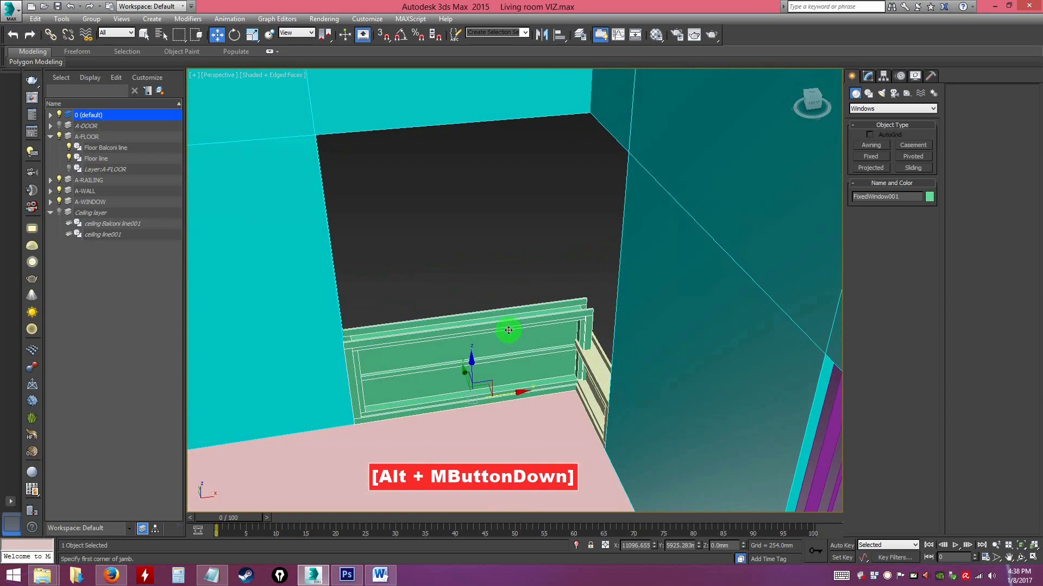
Set the height of both fixed windows in the corner opening to 2100 mm.
left_click(869, 76)
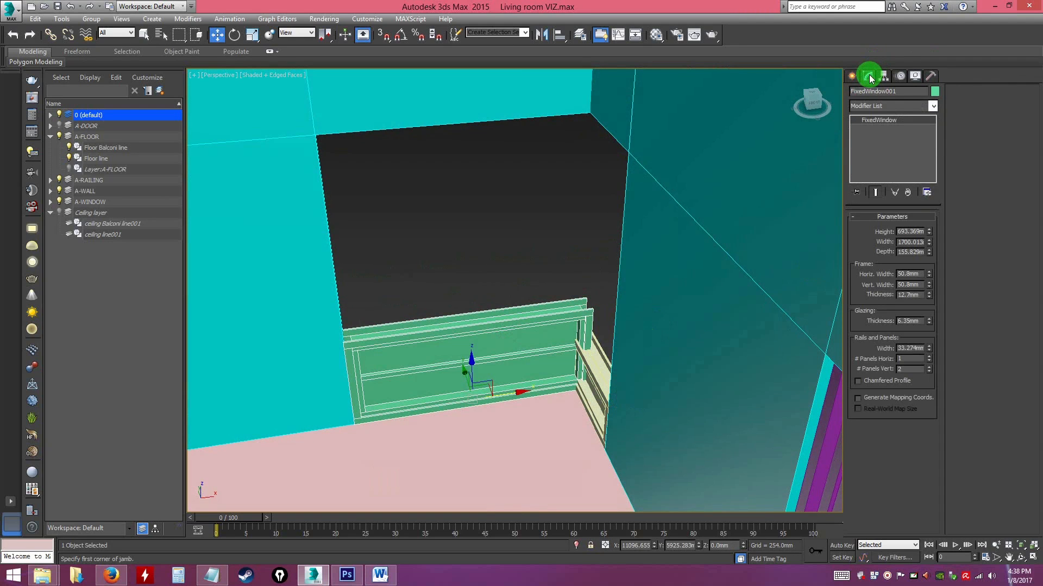
left_click_drag(929, 232, 923, 167)
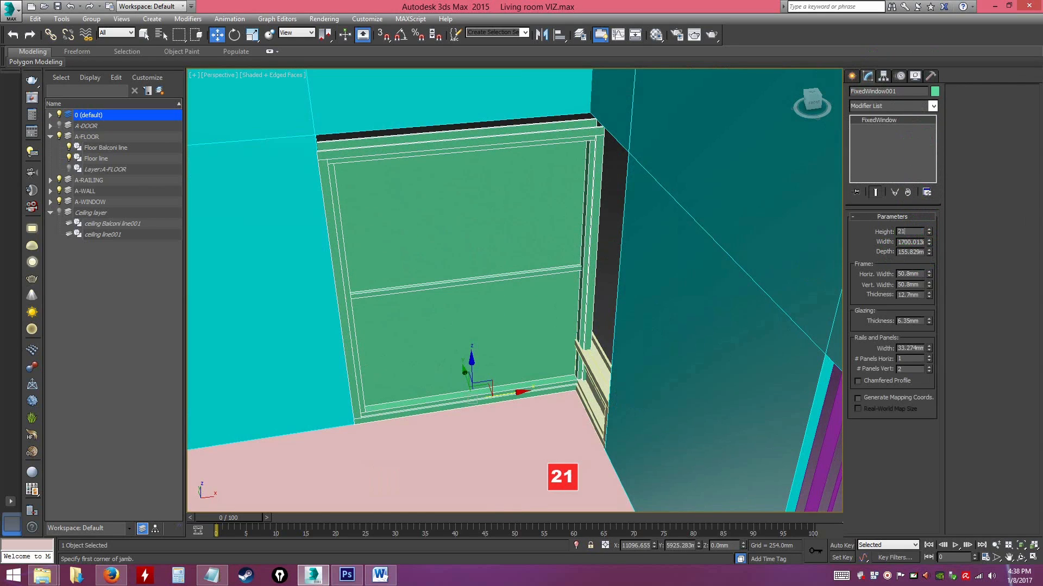
type("00")
key("Return")
middle_click_drag(620, 346, 620, 344, "alt")
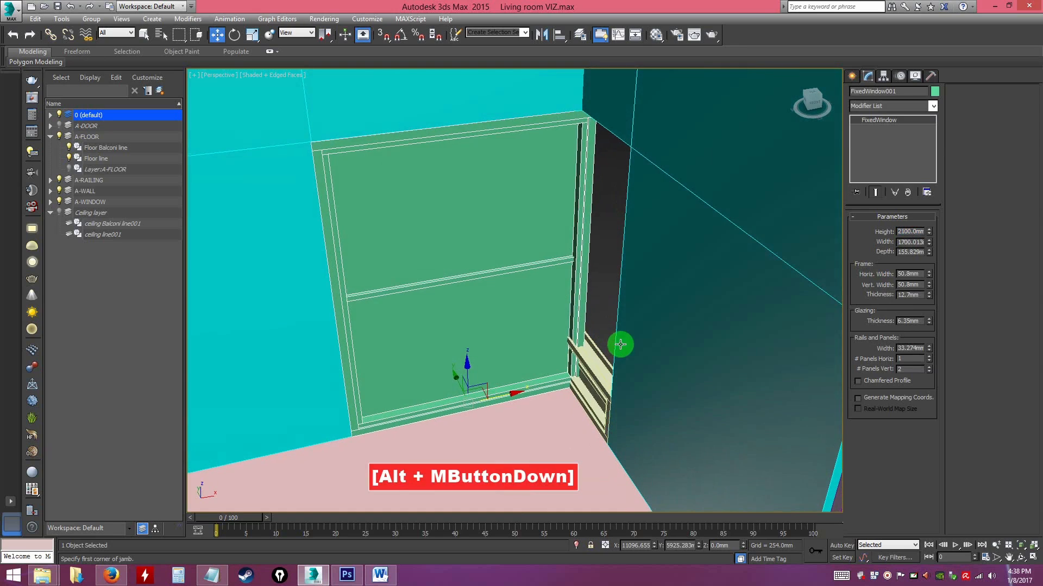
left_click(590, 373)
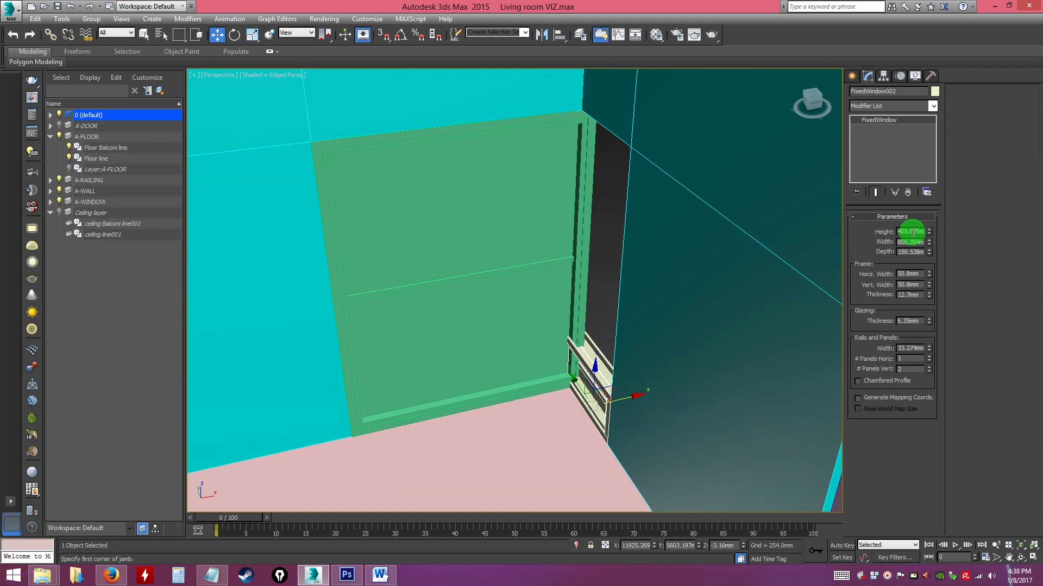
left_click(911, 232)
type("2100")
key("Return")
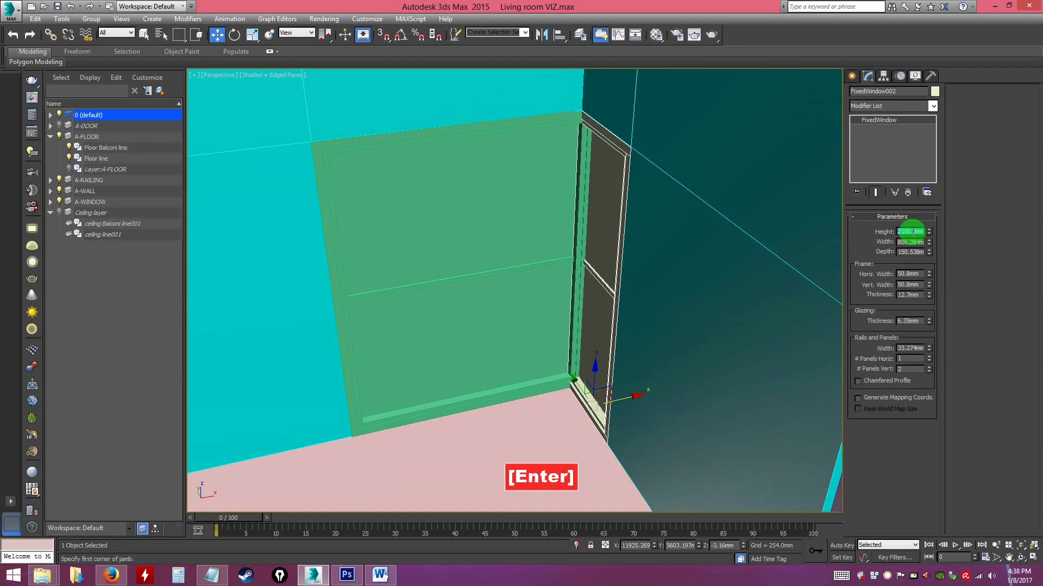
Reduce the short-side window's width to about 693.5 mm and shift it about 95 mm in the negative Y direction.
middle_click_drag(705, 292, 629, 301, "alt")
middle_click_drag(484, 432, 845, 349, "alt")
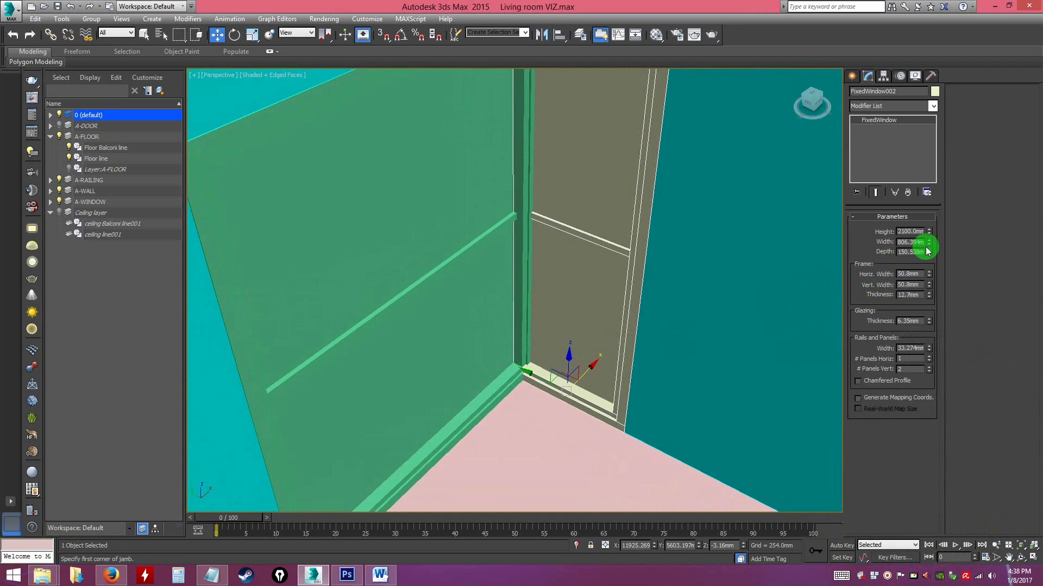
left_click_drag(929, 245, 929, 248)
left_click_drag(526, 373, 539, 380)
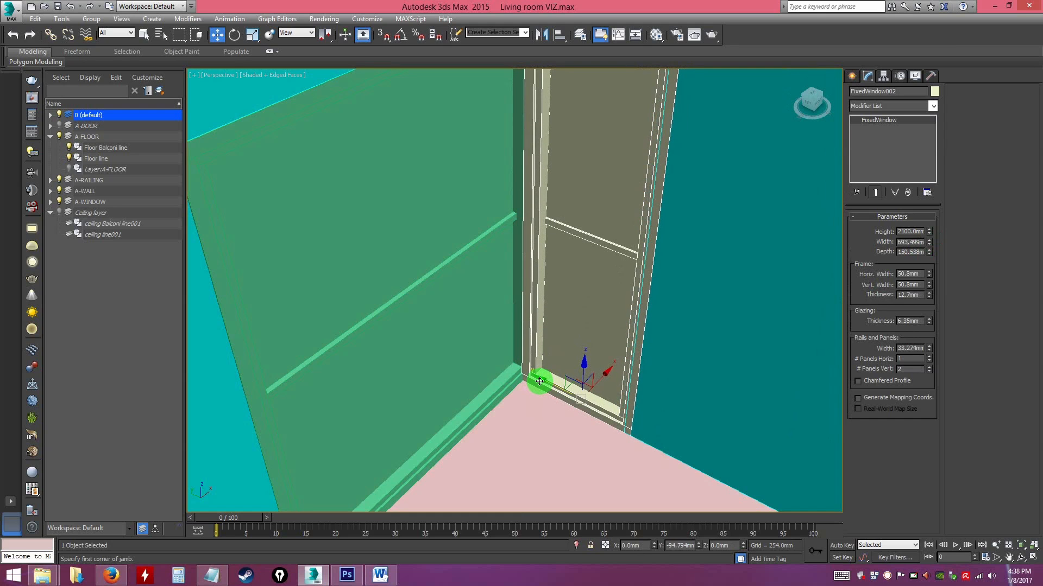
Move the short-side window across the wall thickness to about X 11909 mm, adjusting its position in the top view.
middle_click_drag(580, 386, 622, 370, "alt")
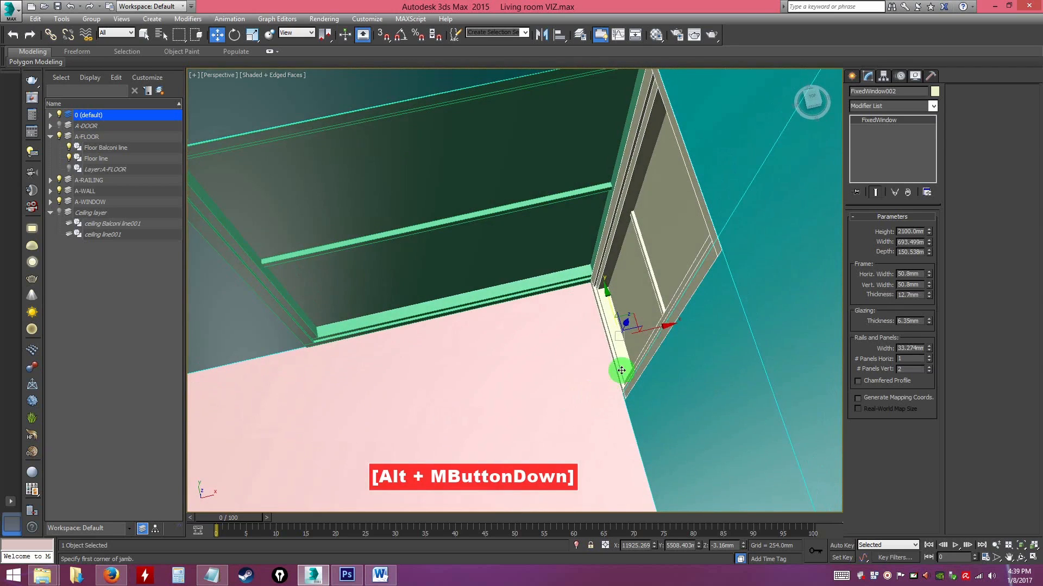
left_click_drag(667, 327, 662, 330)
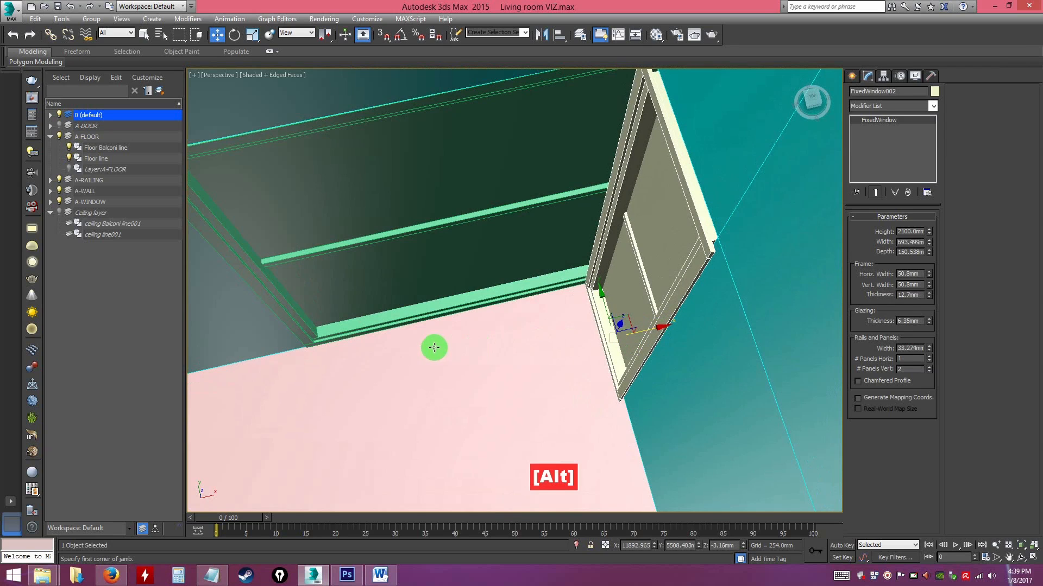
key("alt+w")
key("alt+w")
middle_click_drag(558, 346, 348, 188)
scroll(348, 188, "up", 2)
middle_click_drag(525, 304, 441, 305)
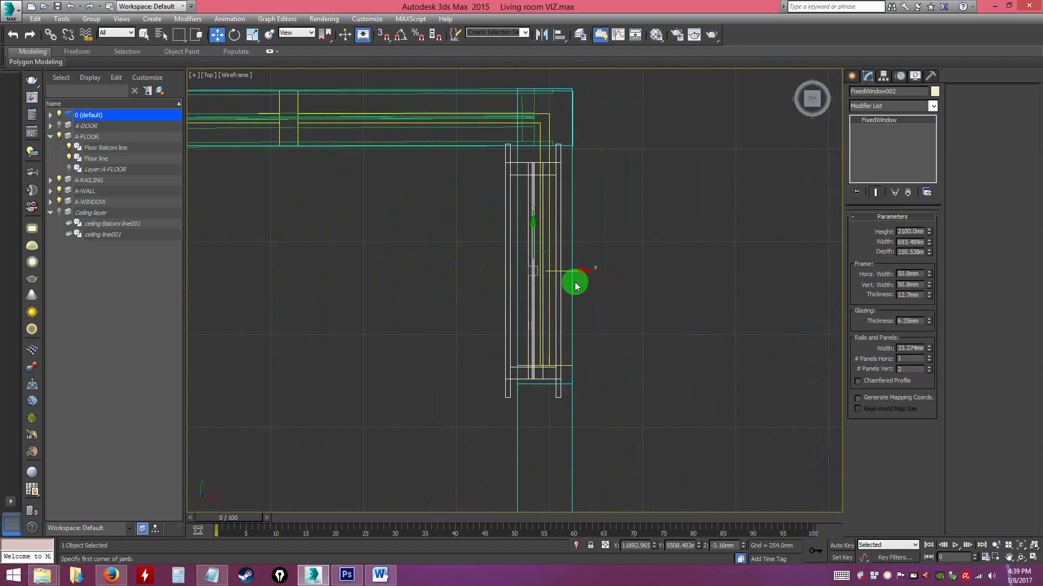
left_click_drag(582, 271, 565, 291)
key("alt+w")
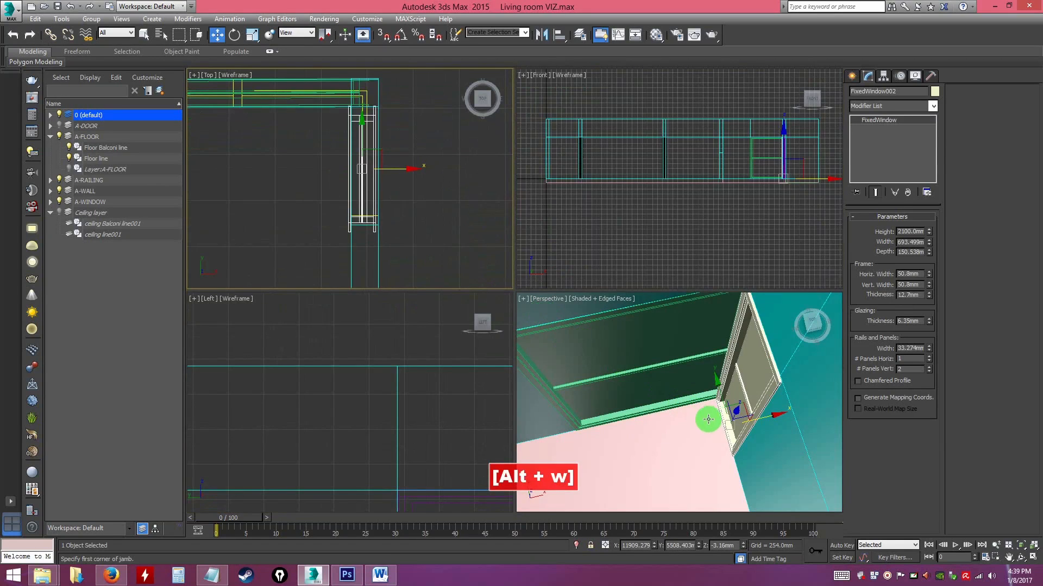
middle_click_drag(723, 414, 700, 409, "alt")
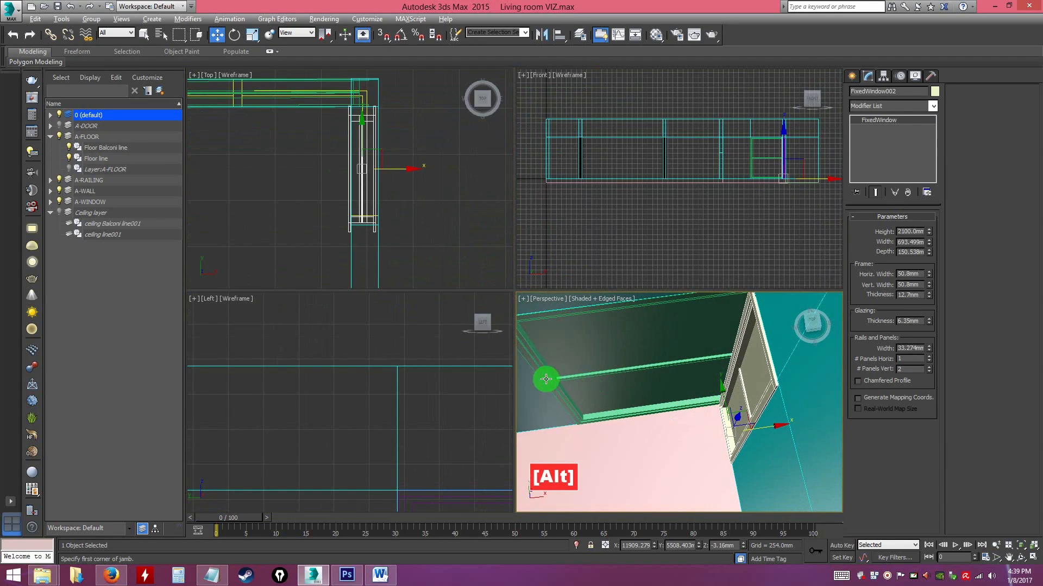
Increase the long-side window's depth to about 177.6 mm and centre it across the wall at about Y 5929.5 mm in the top view.
key("alt+w")
key("alt+w")
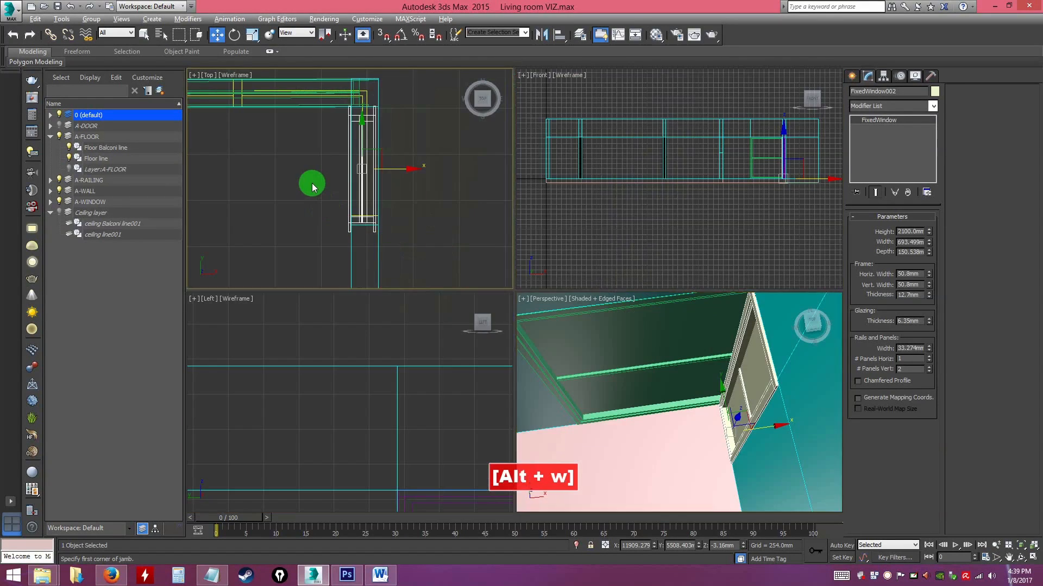
key("alt+w")
middle_click_drag(298, 242, 532, 326)
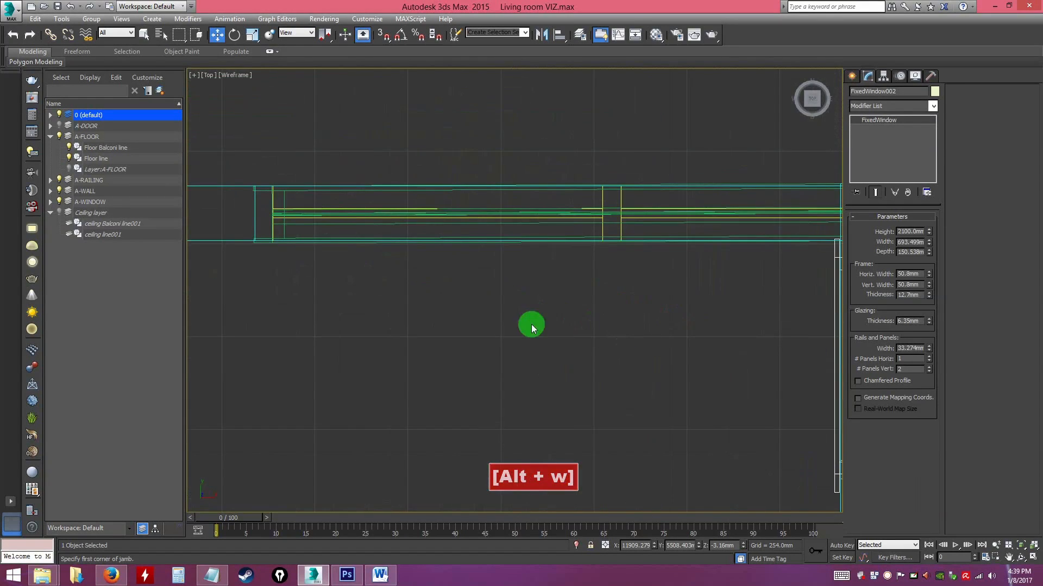
left_click(402, 239)
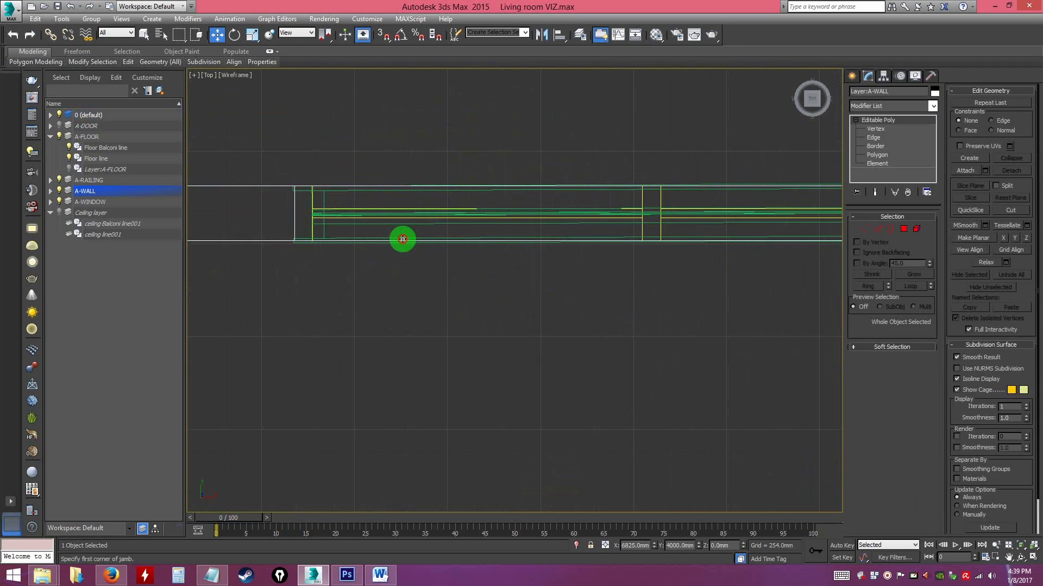
left_click(661, 233)
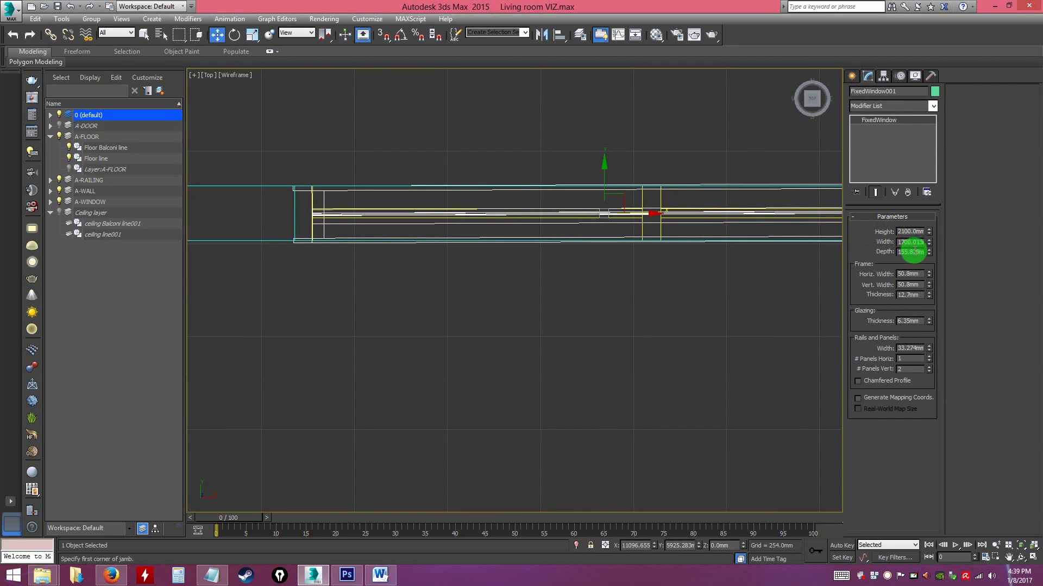
left_click_drag(928, 235, 929, 247)
left_click_drag(928, 252, 929, 244)
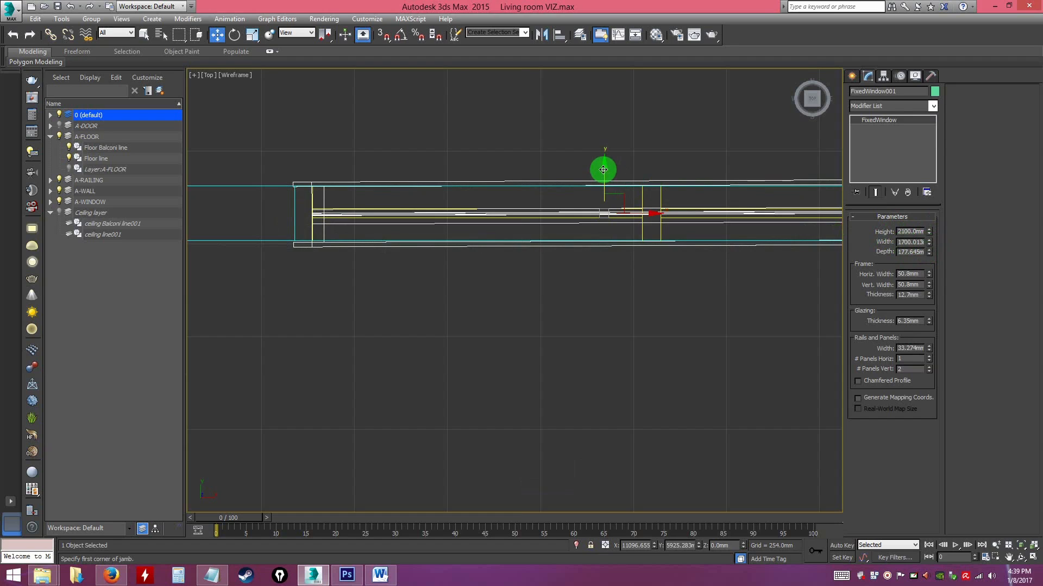
middle_click_drag(709, 315, 571, 263)
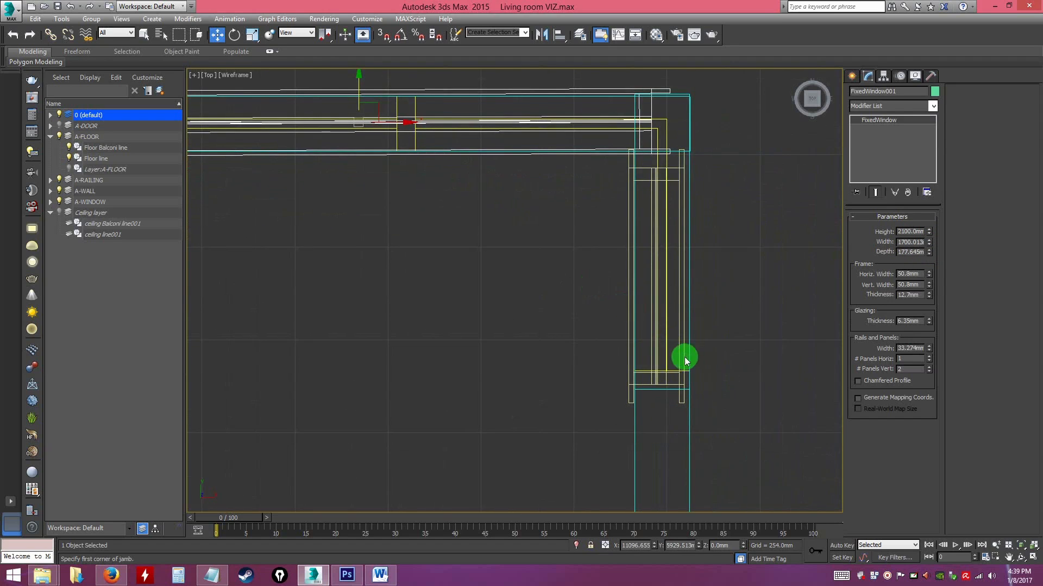
Copy the long-side window's depth of 177.645 mm to the short-side window and shift that window to about X 11925 mm.
left_click(628, 301)
middle_click_drag(457, 222, 628, 309)
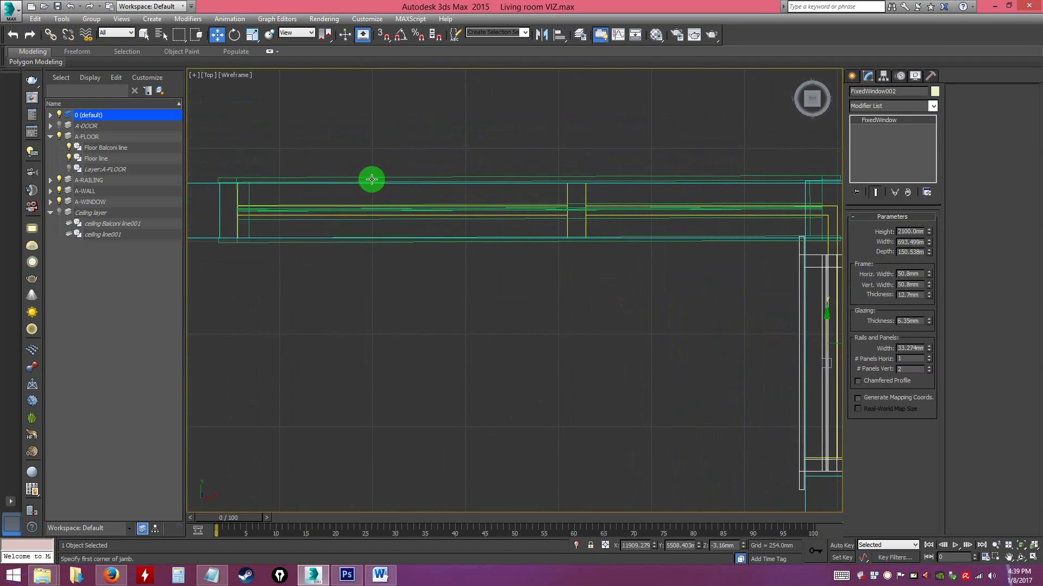
left_click(389, 176)
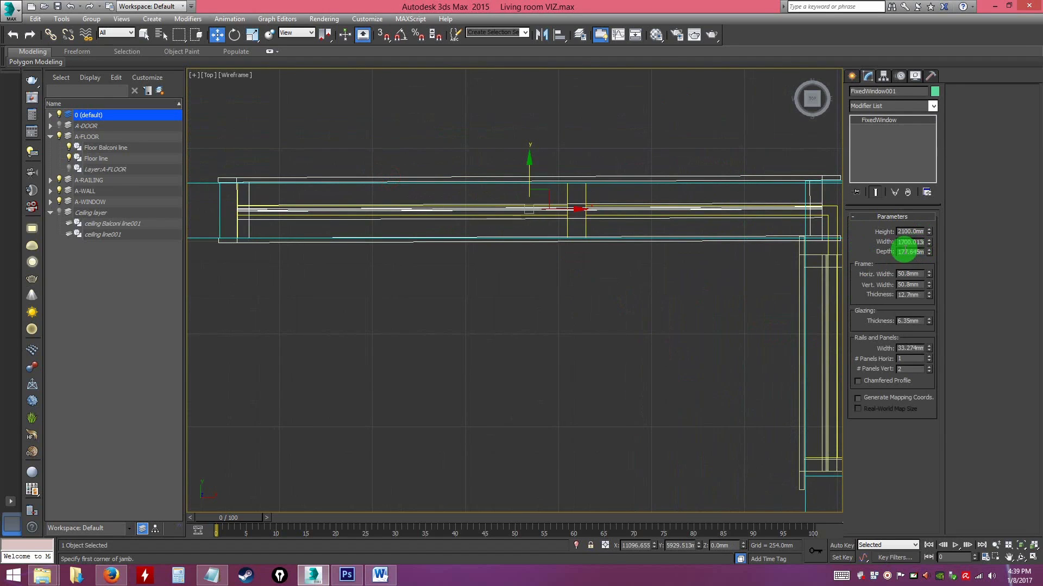
left_click_drag(898, 254, 927, 261)
key("ctrl+c")
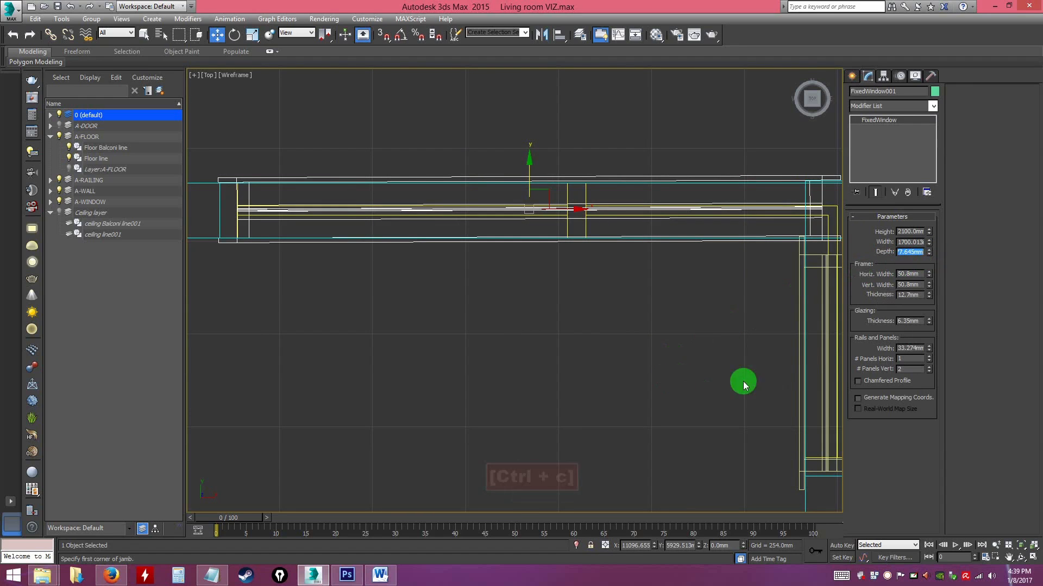
middle_click_drag(708, 375, 650, 354)
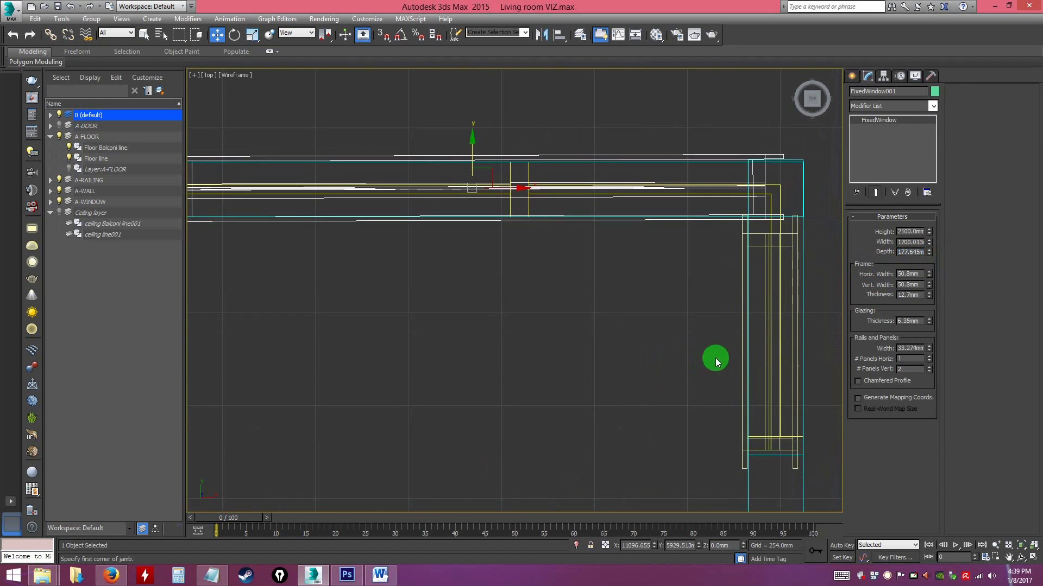
left_click(741, 341)
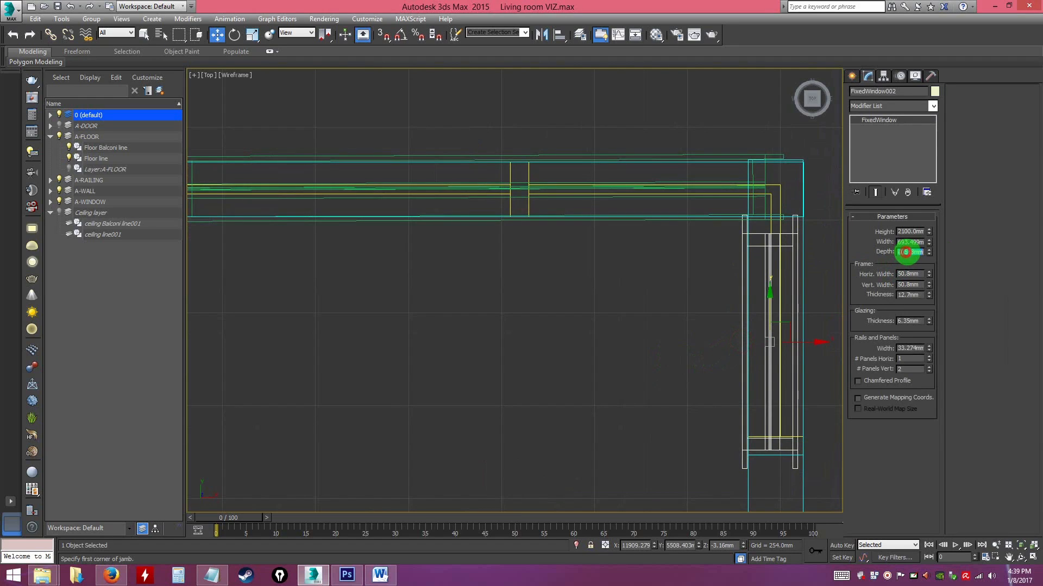
key("ctrl+v")
key("Return")
left_click_drag(820, 341, 824, 343)
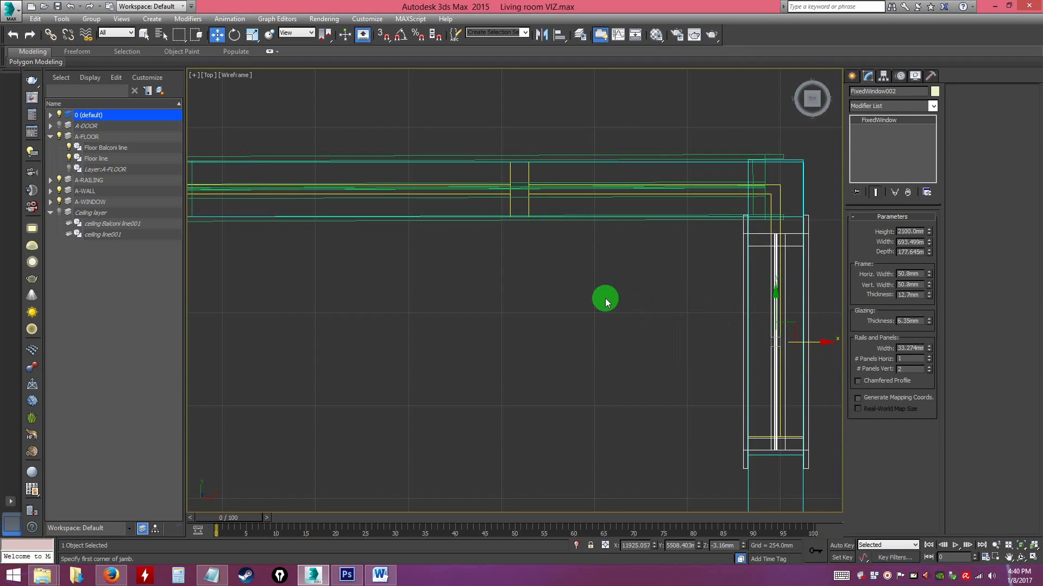
Reduce the long-side window's width to about 1615 mm and shift it in the negative X direction to about X 11053 mm.
key("alt+w")
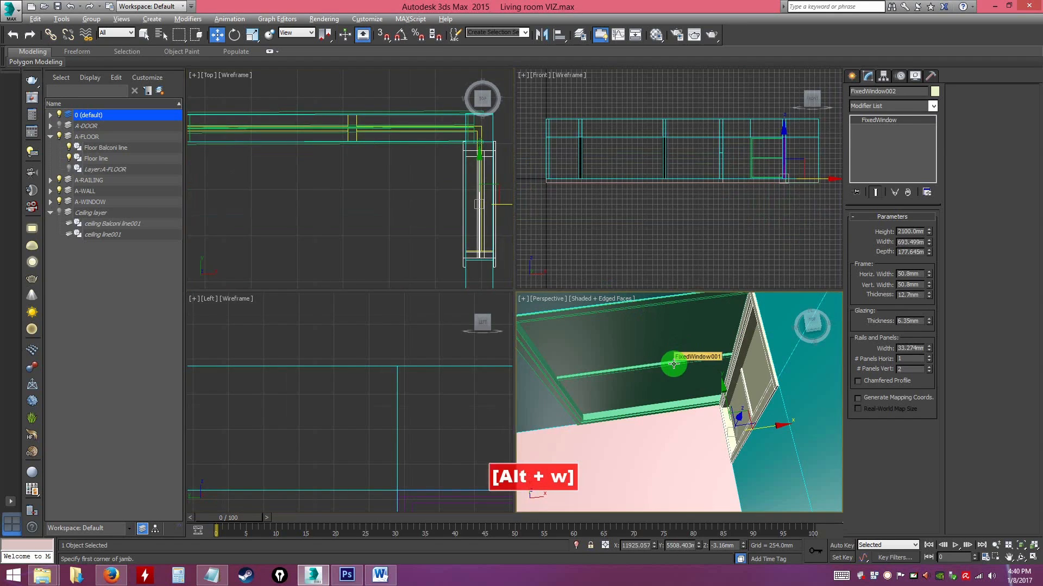
key("alt+w")
middle_click_drag(589, 326, 619, 337, "alt")
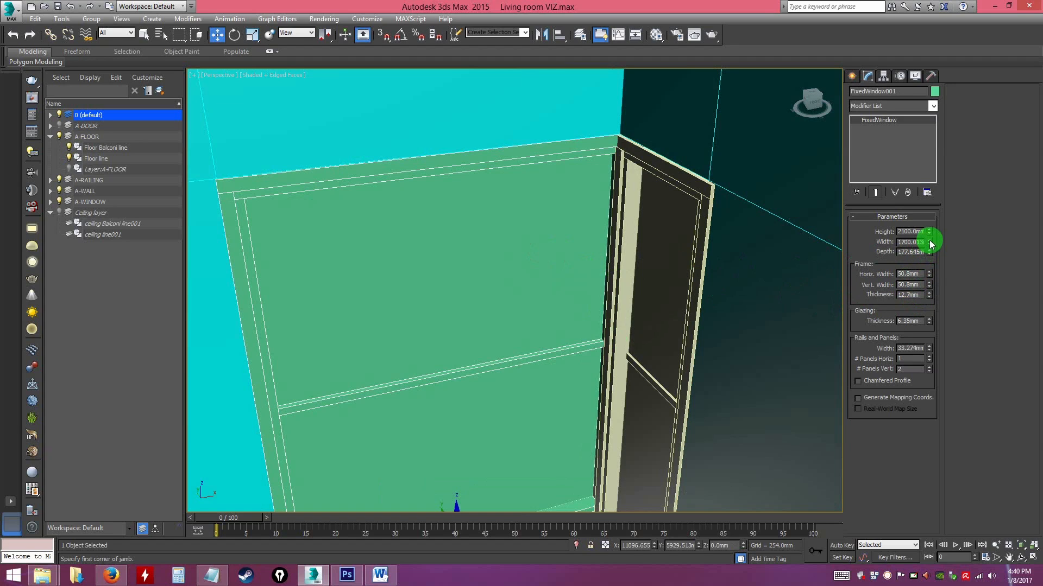
left_click_drag(932, 246, 929, 244)
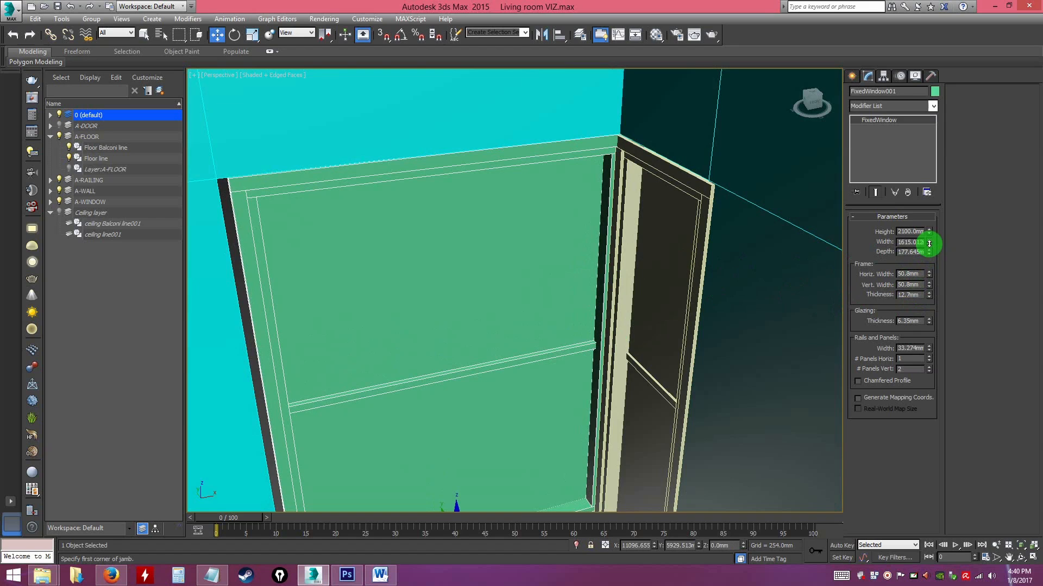
middle_click_drag(549, 333, 534, 484, "alt")
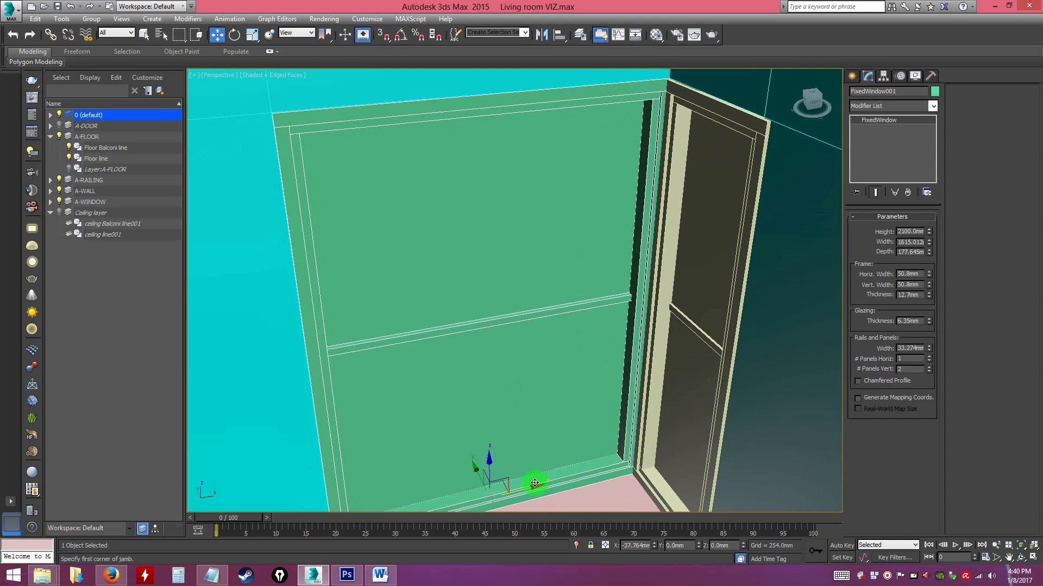
middle_click_drag(507, 290, 538, 361, "alt")
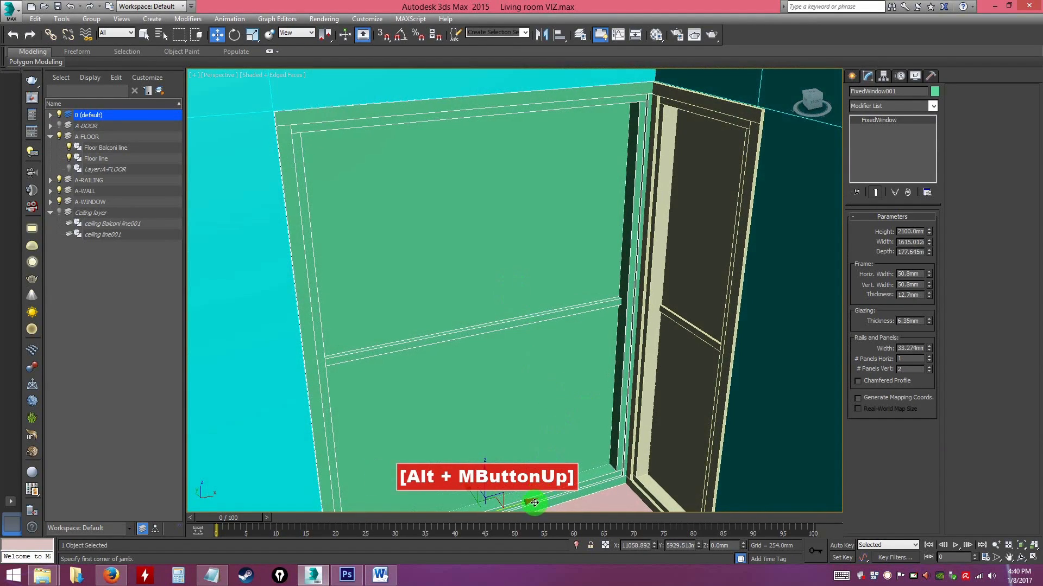
left_click_drag(531, 500, 529, 499)
Examine how the two fixed windows meet each other and the walls at the corner.
middle_click_drag(529, 499, 480, 161, "alt")
left_click(464, 139)
middle_click_drag(561, 357, 621, 332, "alt")
scroll(579, 339, "up", 5)
left_click(638, 285)
scroll(636, 347, "down", 4)
left_click(544, 286)
scroll(630, 340, "up", 4)
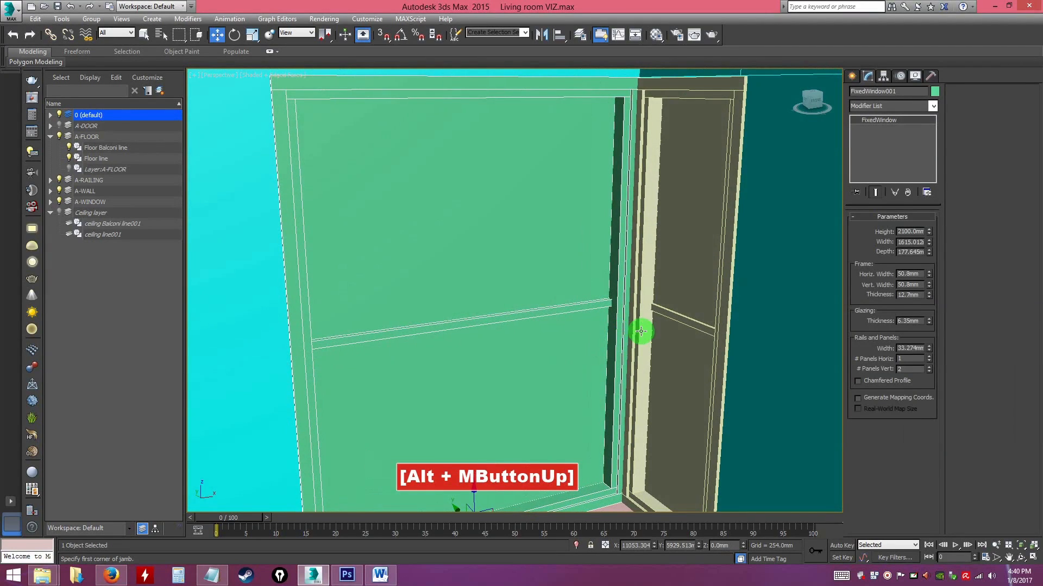
Try two and three horizontal panels in the long-side window, returning the count to 1.
left_click(930, 358)
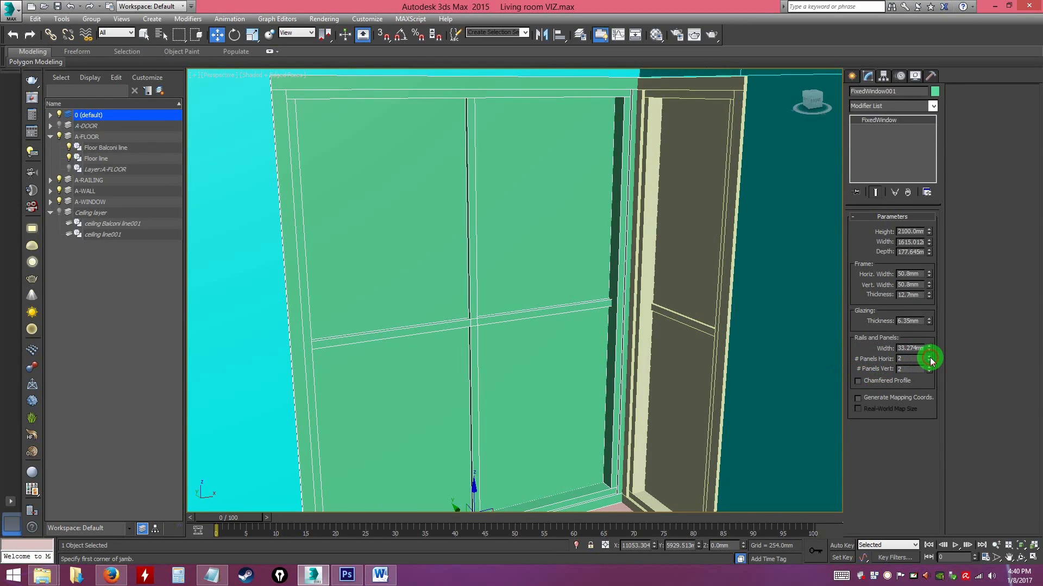
left_click(930, 357)
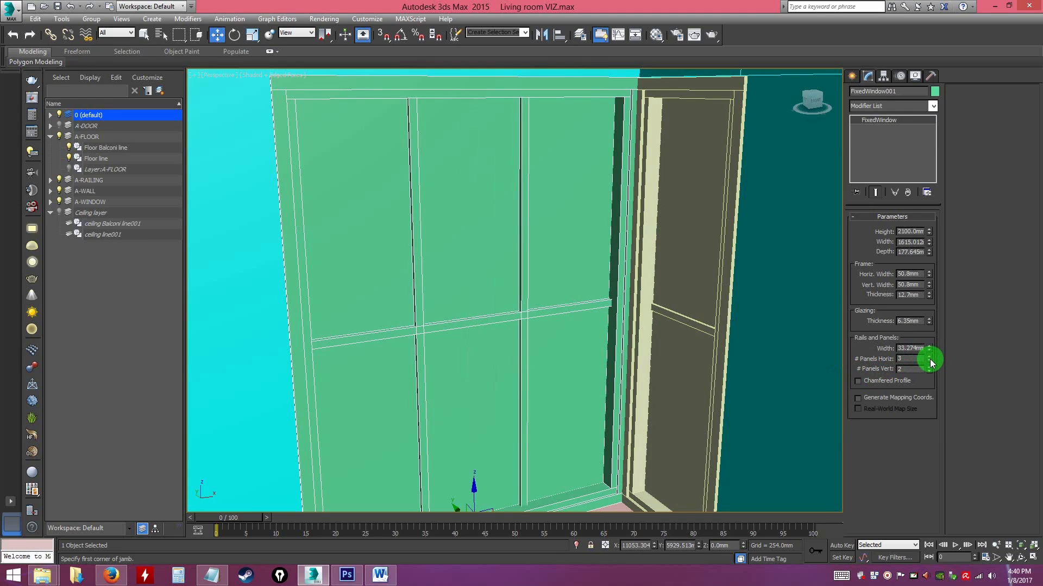
left_click(929, 361)
left_click(929, 361)
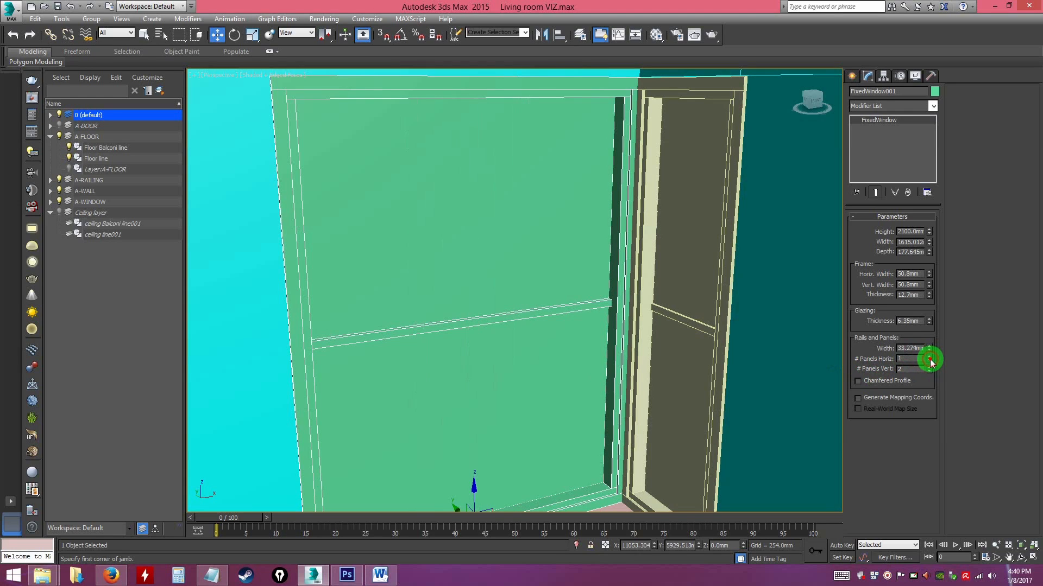
Set the number of vertical panels to 3 on both fixed windows in the corner.
left_click(929, 367)
left_click(929, 367)
left_click(929, 367)
left_click(929, 372)
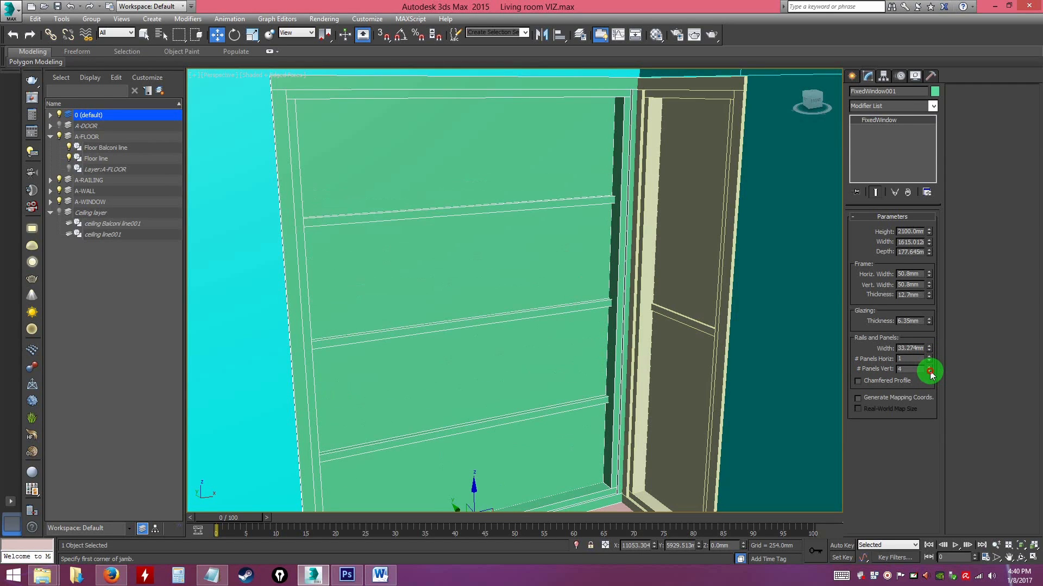
left_click(930, 373)
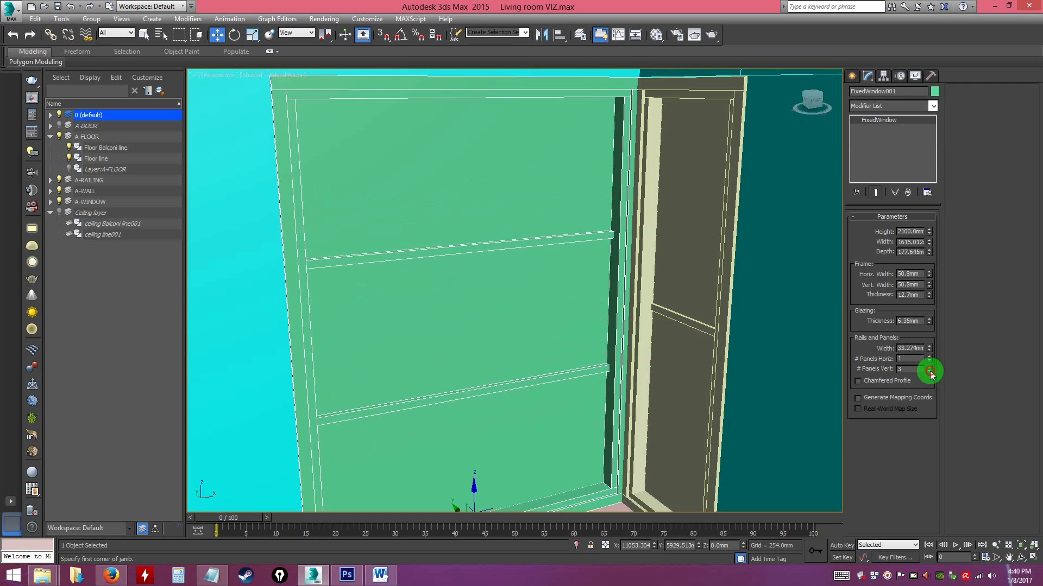
middle_click_drag(570, 318, 616, 268, "alt")
left_click(616, 268)
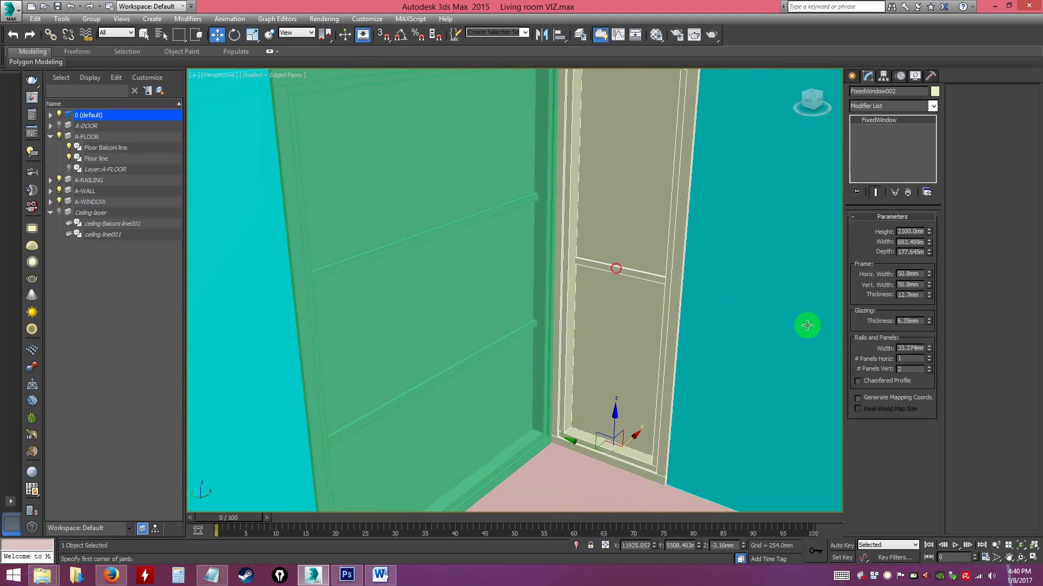
left_click(929, 366)
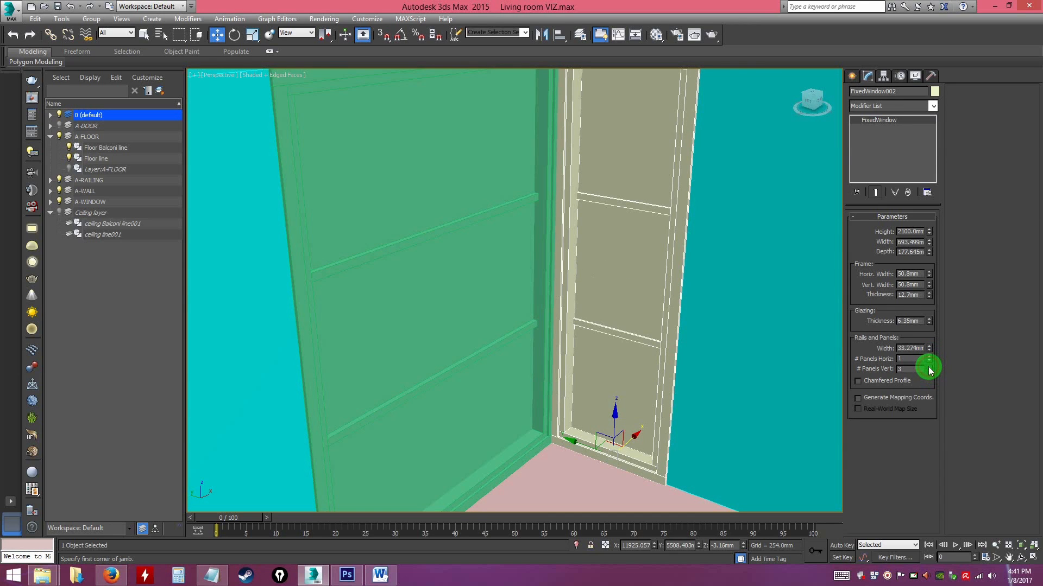
Look over the fitted windows and the sliding door around the living room, and save the scene.
middle_click_drag(588, 332, 547, 296, "alt")
left_click(439, 123)
middle_click_drag(621, 326, 523, 323, "alt")
left_click(661, 304)
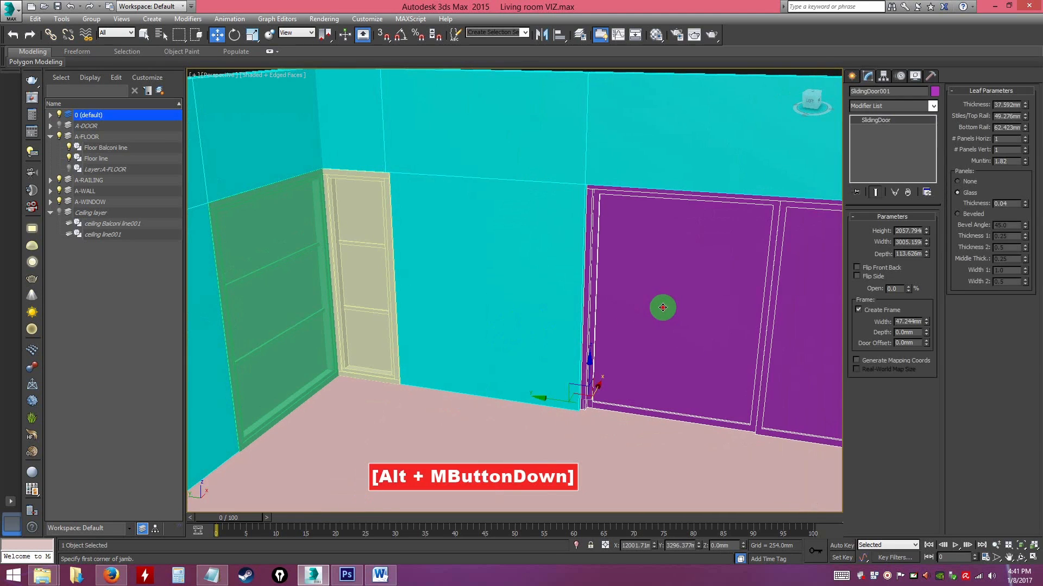
middle_click_drag(626, 343, 559, 335, "alt")
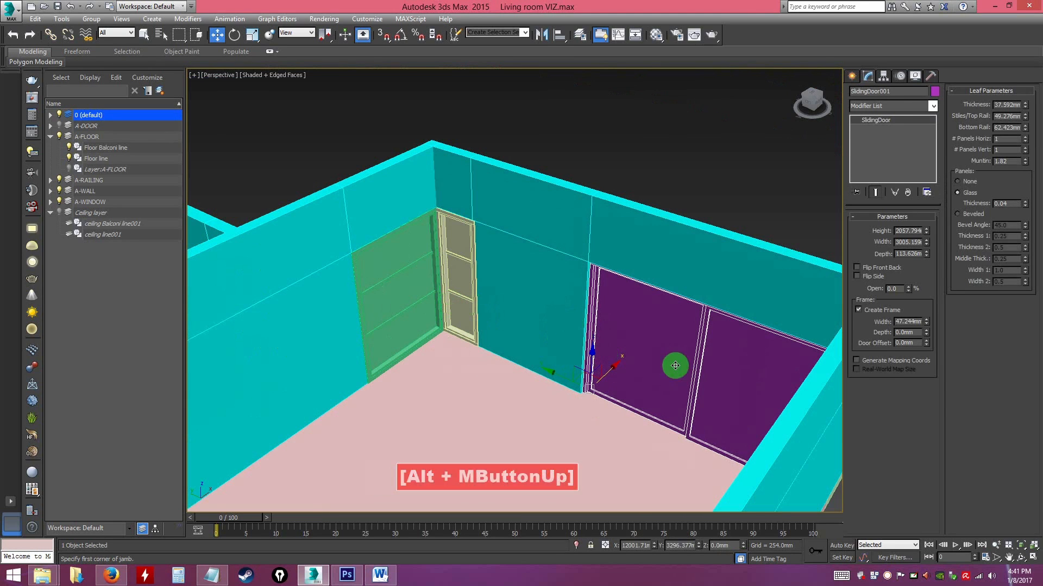
middle_click_drag(494, 359, 612, 356, "alt")
key("ctrl+s")
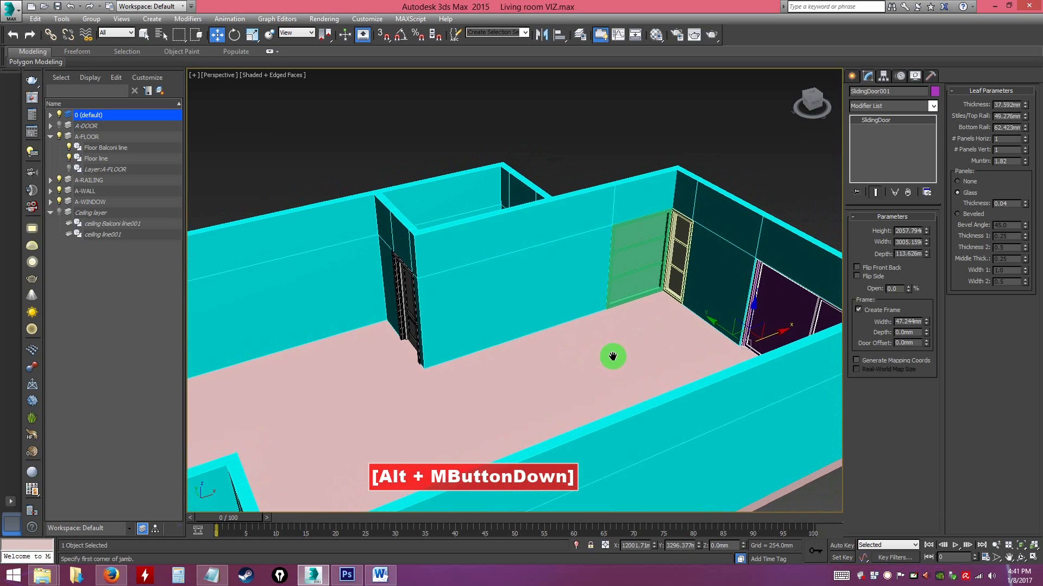
left_click(887, 575)
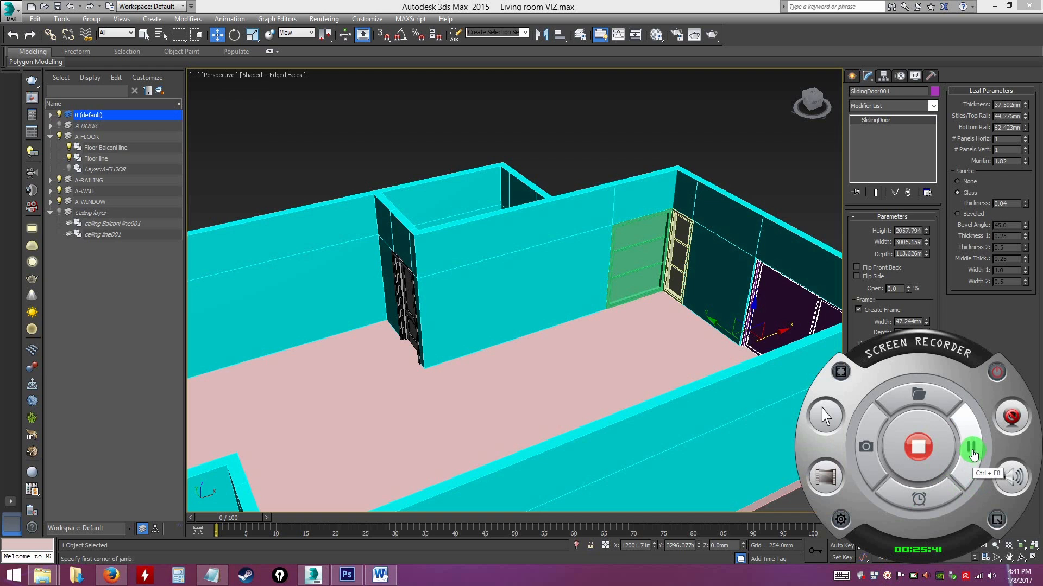
left_click(972, 450)
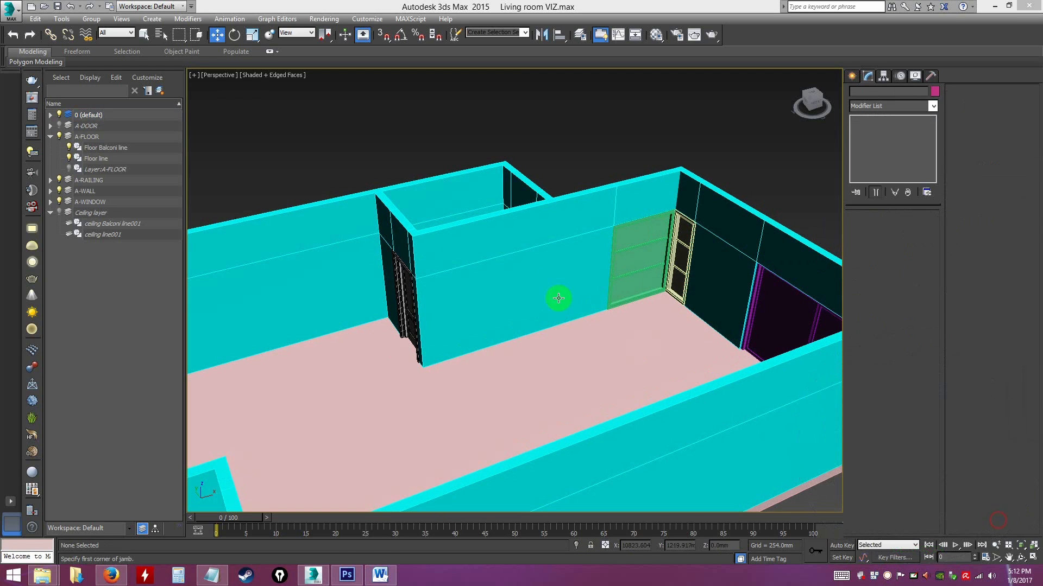
Merge all objects from the couch model file in the Tutorial 3D Models folder into the living room scene.
mouse_move(545, 316)
middle_mouse_down("alt")
mouse_move(554, 310)
mouse_move(616, 328)
mouse_move(596, 300)
mouse_move(577, 298)
mouse_move(572, 311)
mouse_move(619, 298)
mouse_move(563, 326)
mouse_move(576, 325)
mouse_move(563, 312)
middle_mouse_up("alt")
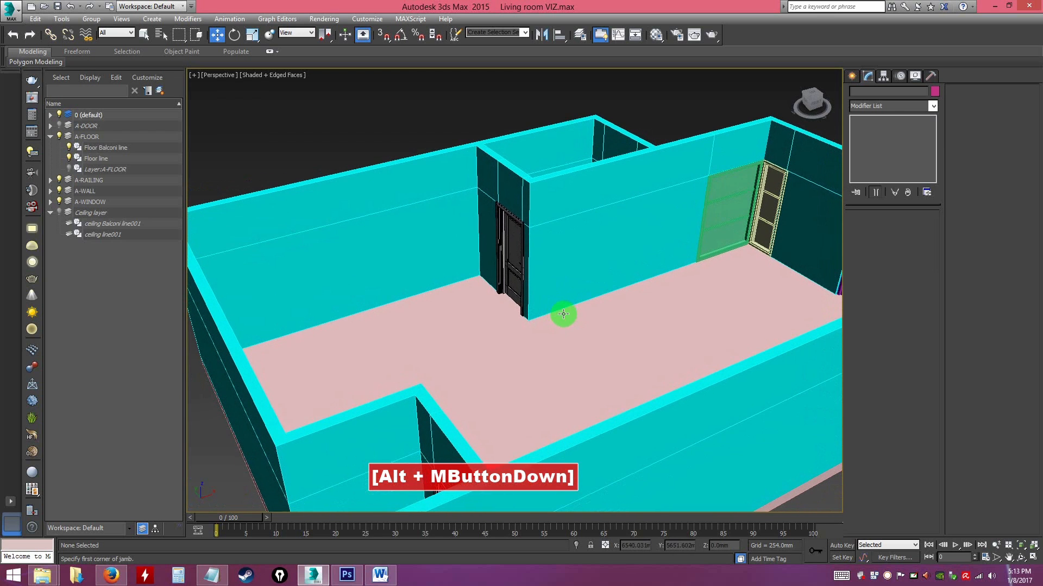
left_click(11, 12)
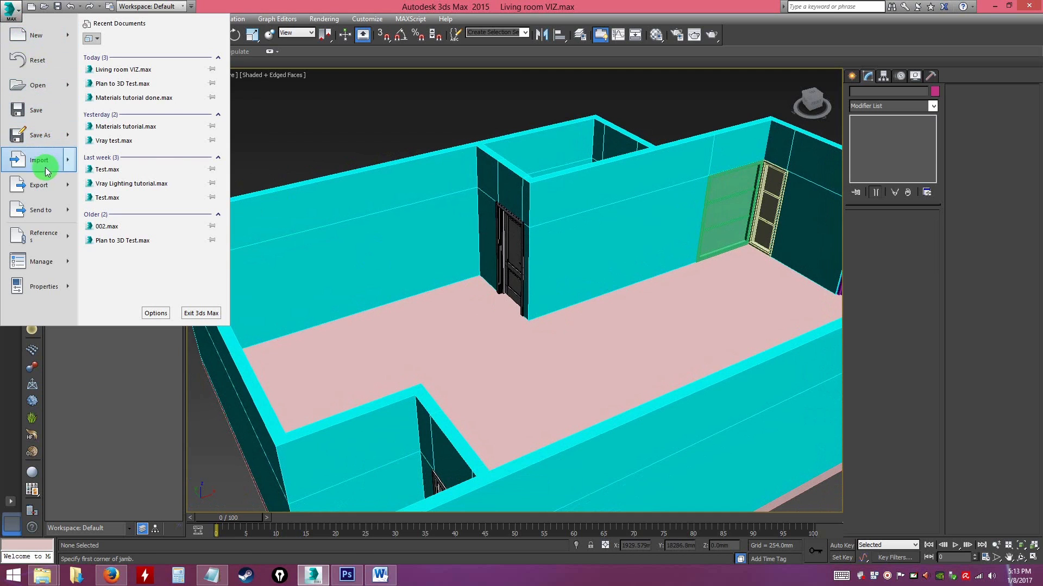
left_click(71, 162)
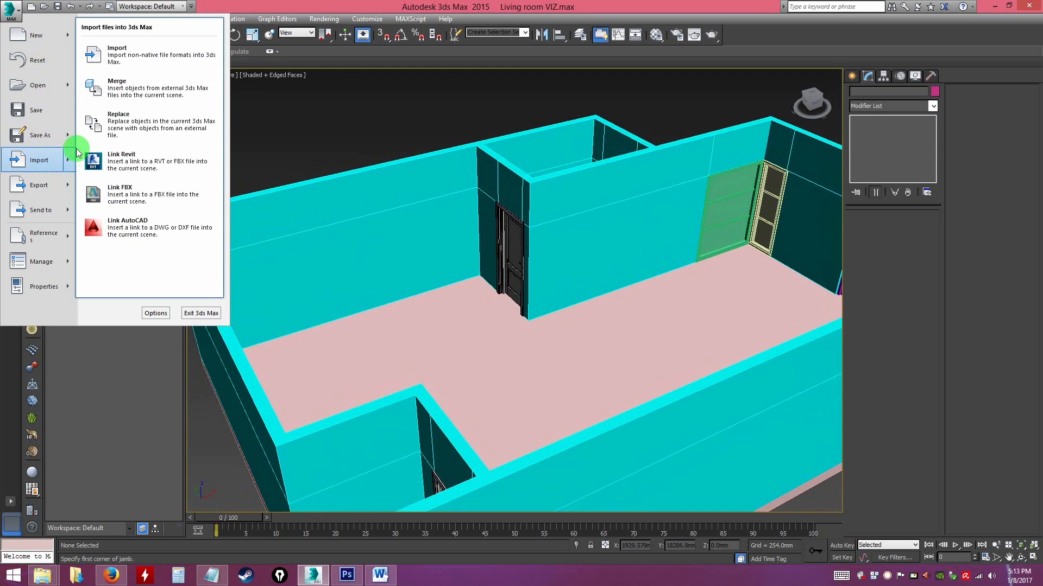
left_click(121, 88)
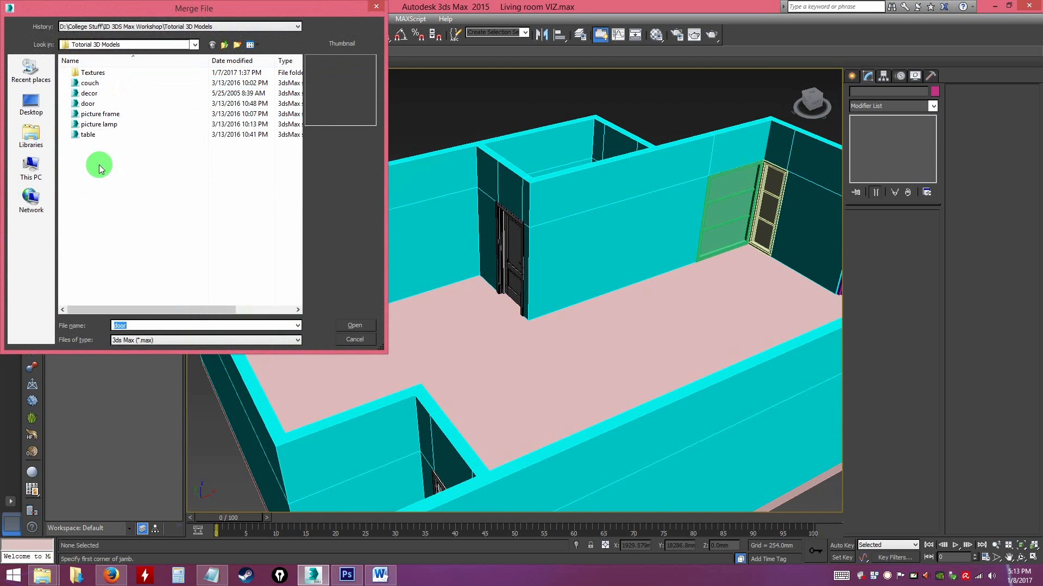
left_click(97, 83)
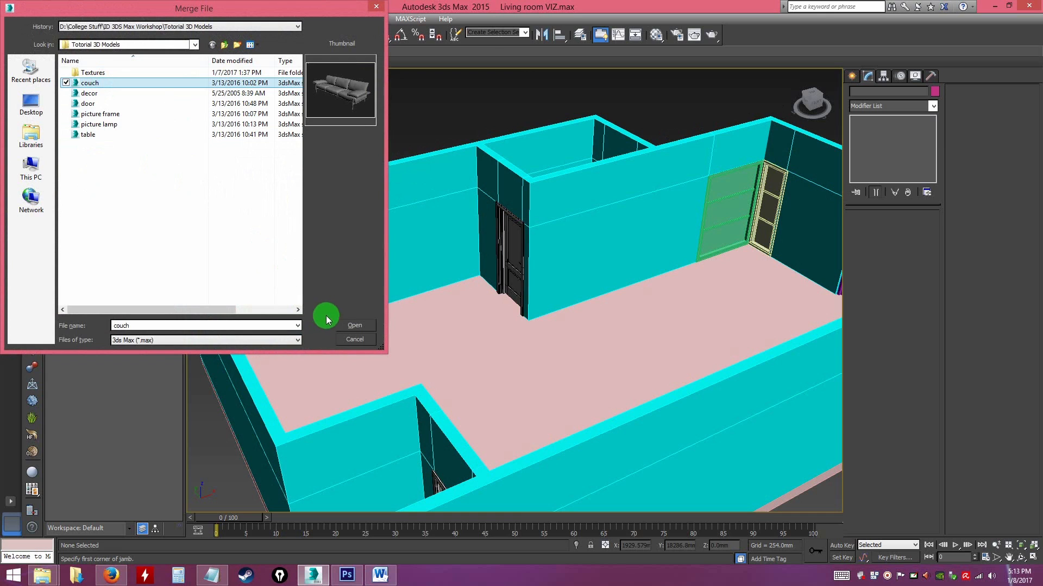
left_click(356, 325)
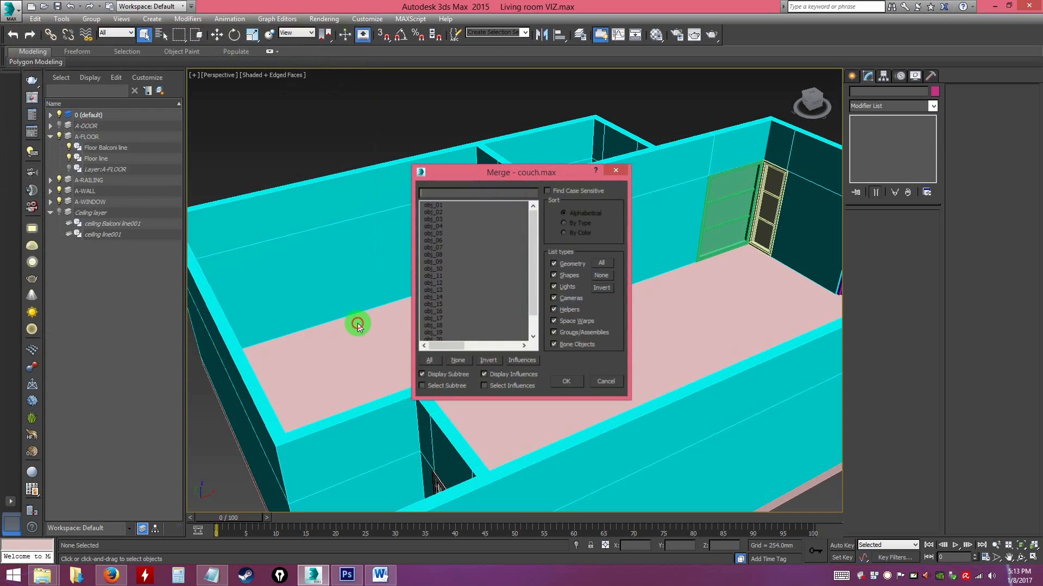
left_click(432, 360)
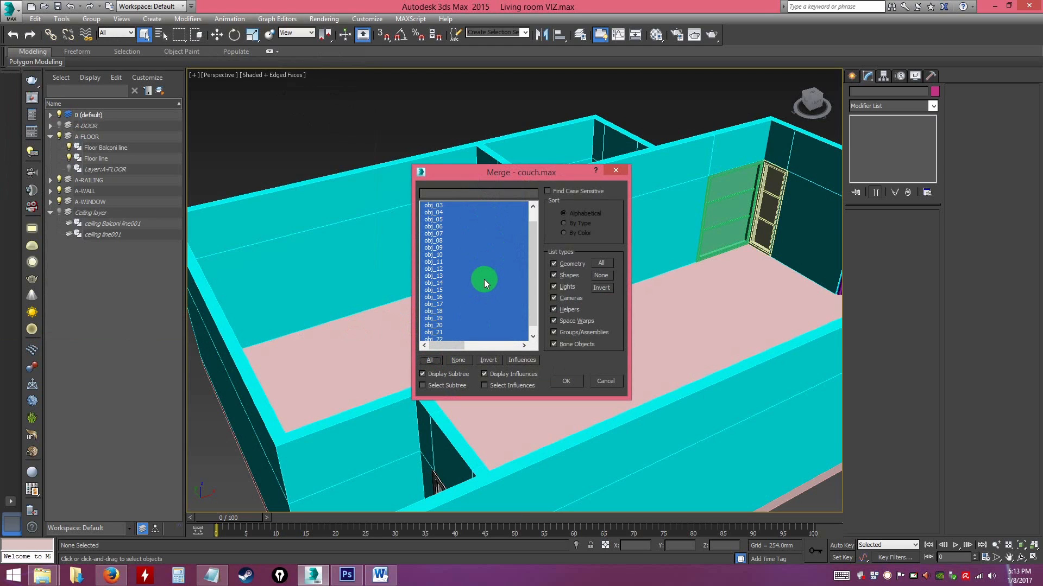
left_click(569, 381)
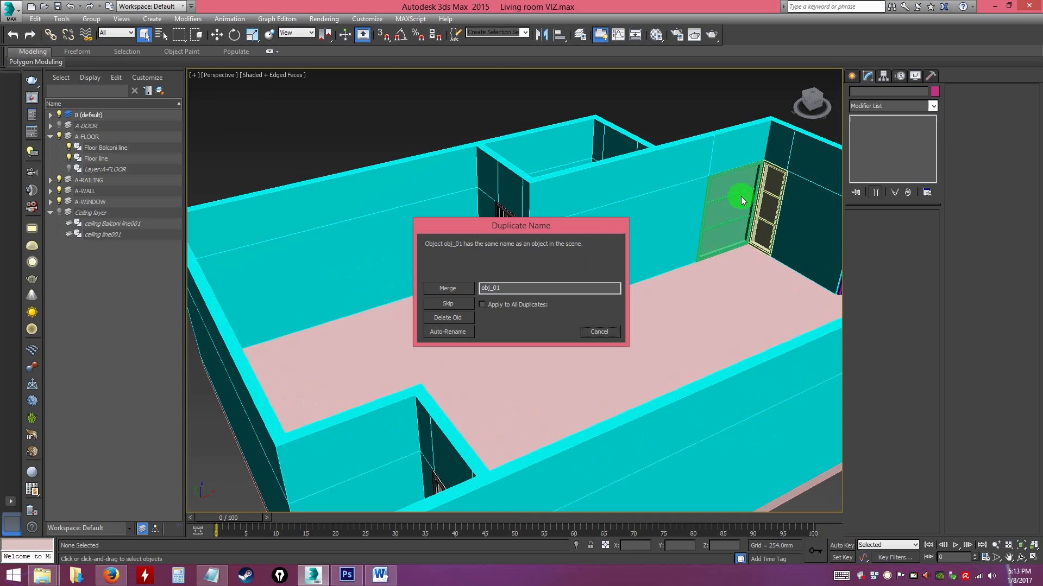
Auto-rename the couch's duplicate object names and duplicate materials, applying the choice to all duplicates.
mouse_move(508, 225)
left_mouse_down()
mouse_move(640, 259)
mouse_move(526, 218)
left_mouse_up()
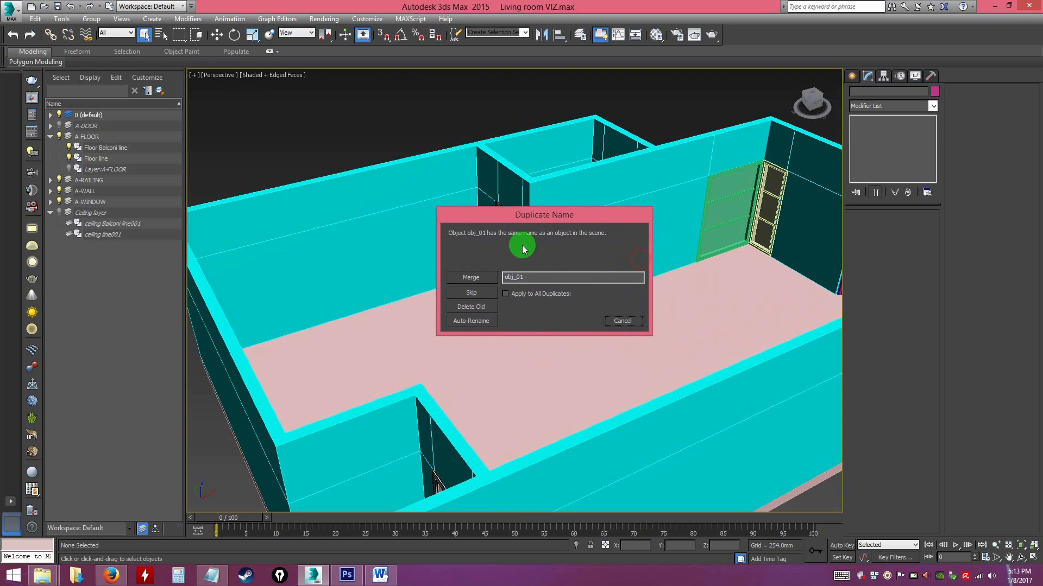
left_click_drag(530, 276, 486, 277)
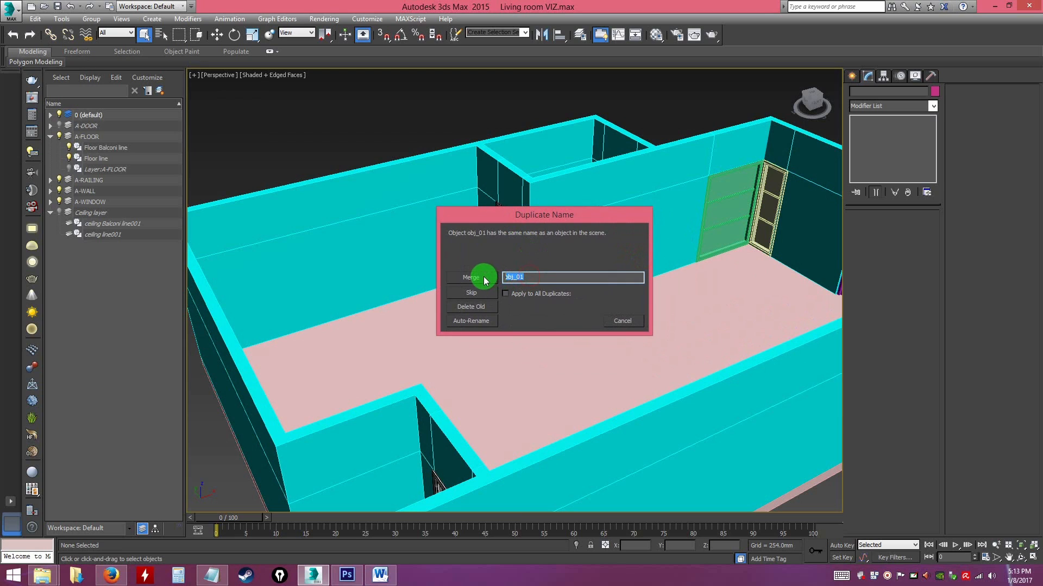
left_click(539, 279)
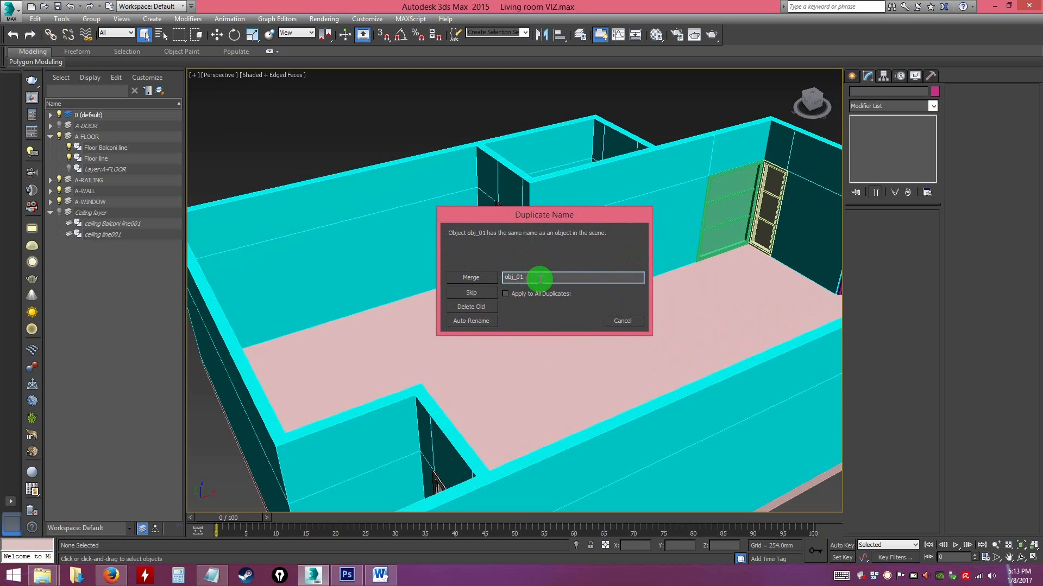
left_click_drag(542, 278, 482, 276)
left_click(506, 294)
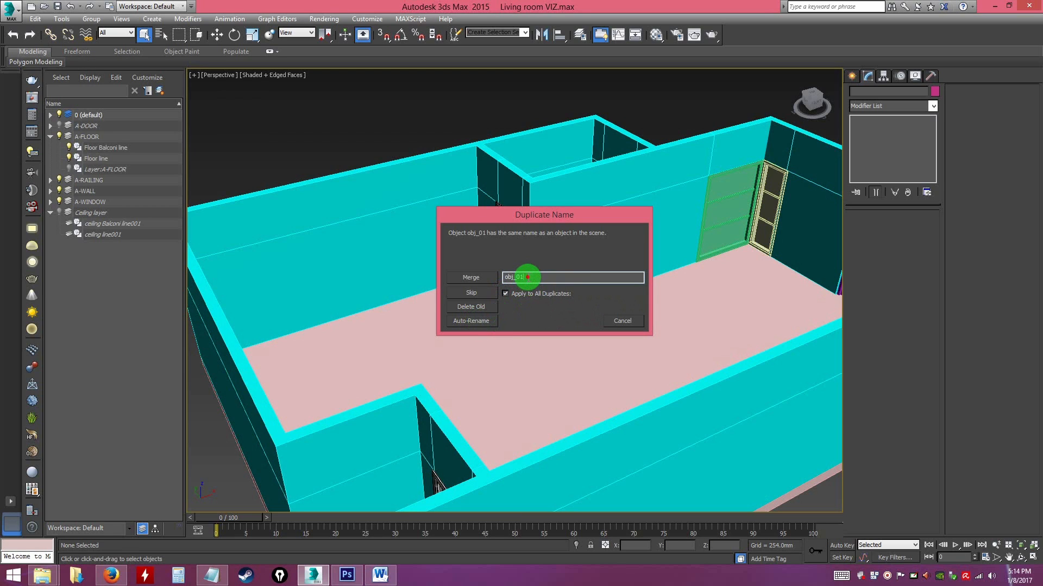
left_click(471, 325)
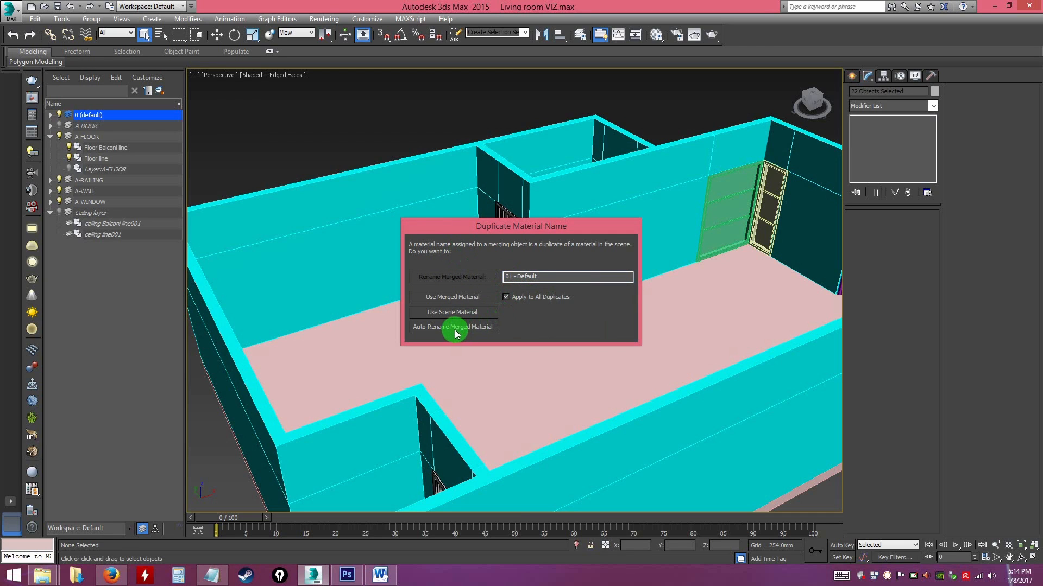
left_click(484, 328)
Group all the merged couch parts under the name couch.
middle_click_drag(552, 342, 505, 298, "alt")
scroll(625, 256, "up", 4, "alt")
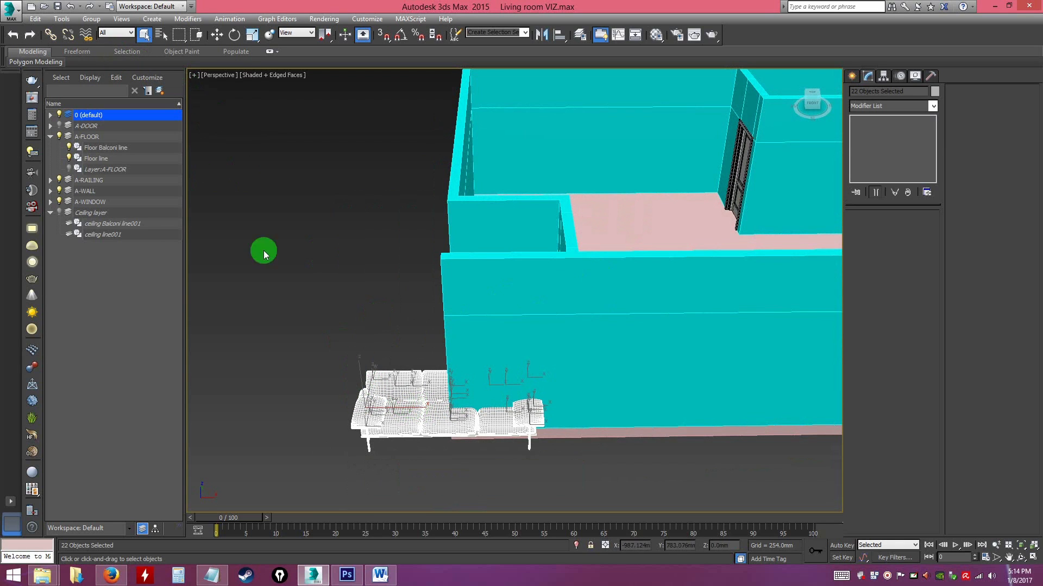
left_click(92, 19)
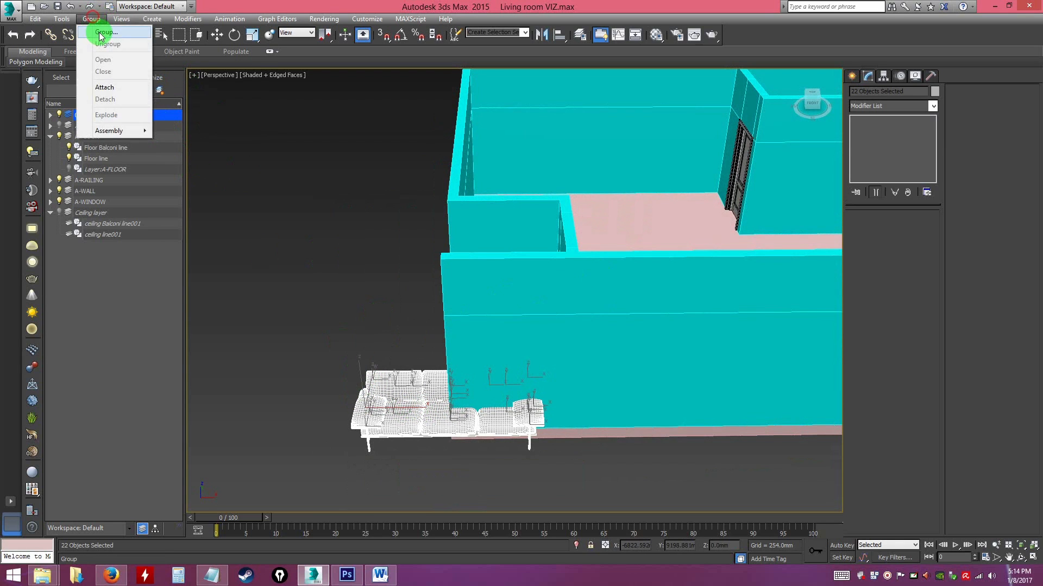
left_click(99, 30)
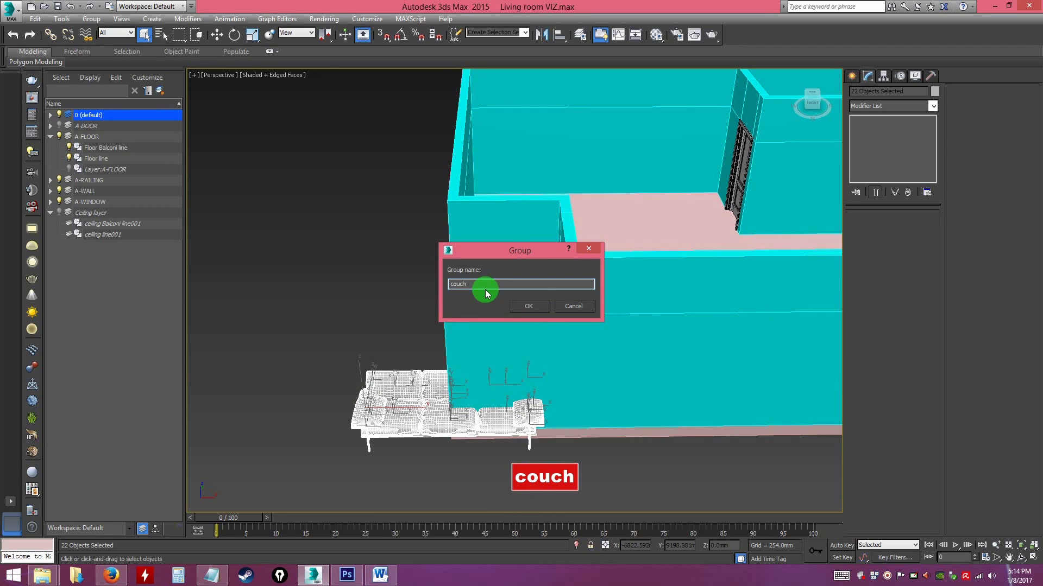
left_click(531, 311)
left_click(431, 471)
Move the couch group from outside the building onto the living room floor beside the wall with the green window.
left_click(406, 402)
key("w")
middle_click_drag(496, 407, 396, 414, "alt")
left_click_drag(391, 409, 712, 273)
middle_click_drag(578, 389, 614, 477, "alt")
key("z")
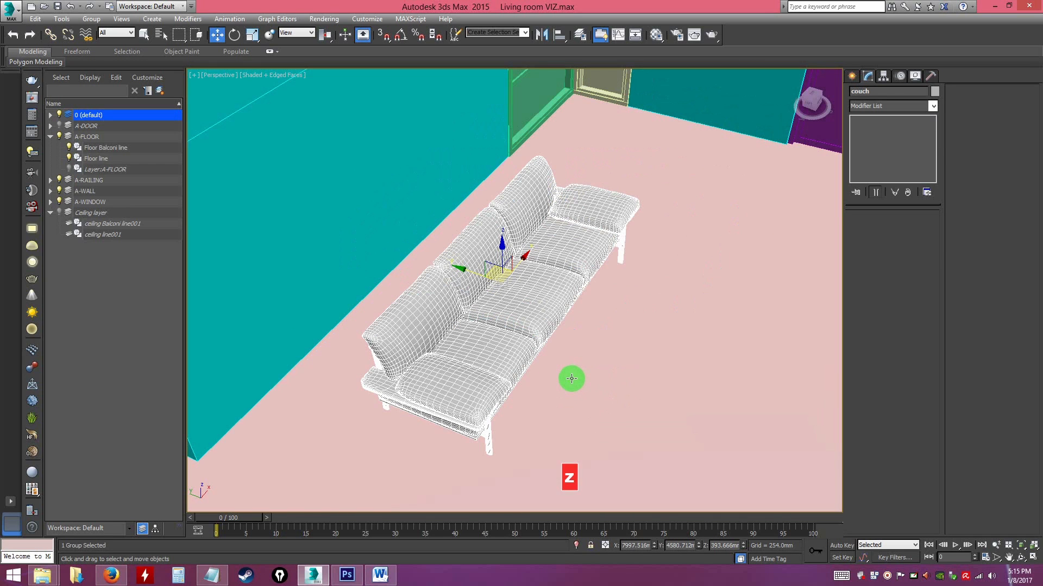
Rotate the couch by -180 degrees around the Z axis with angle snapping on, so it faces the opposite way.
middle_click_drag(574, 377, 550, 326, "alt")
scroll(588, 404, "down", 5)
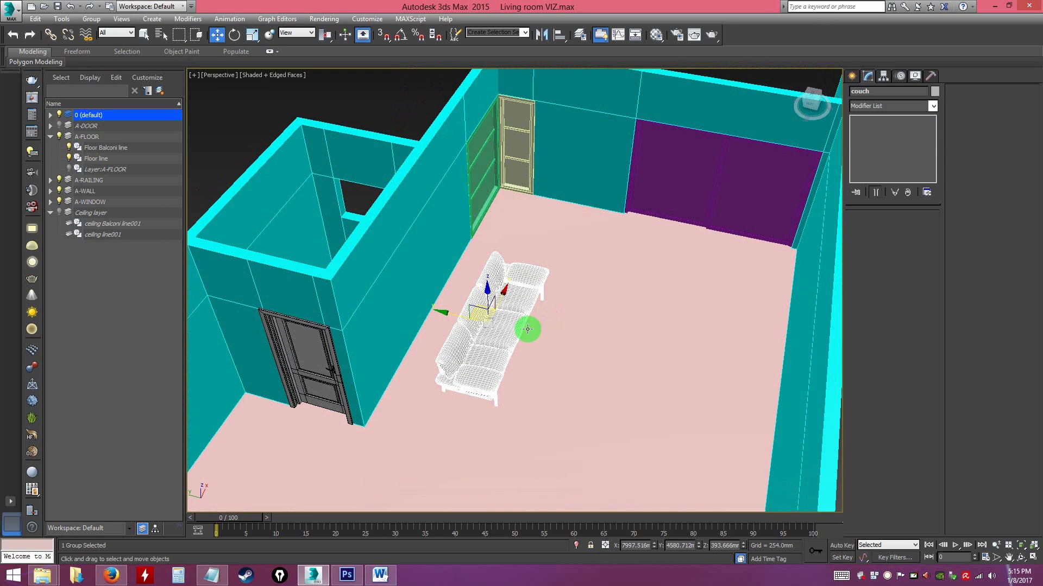
mouse_move(633, 361)
middle_mouse_down("alt")
mouse_move(598, 372)
mouse_move(675, 360)
mouse_move(680, 349)
mouse_move(625, 372)
middle_mouse_up("alt")
middle_click_drag(398, 288, 569, 333, "alt")
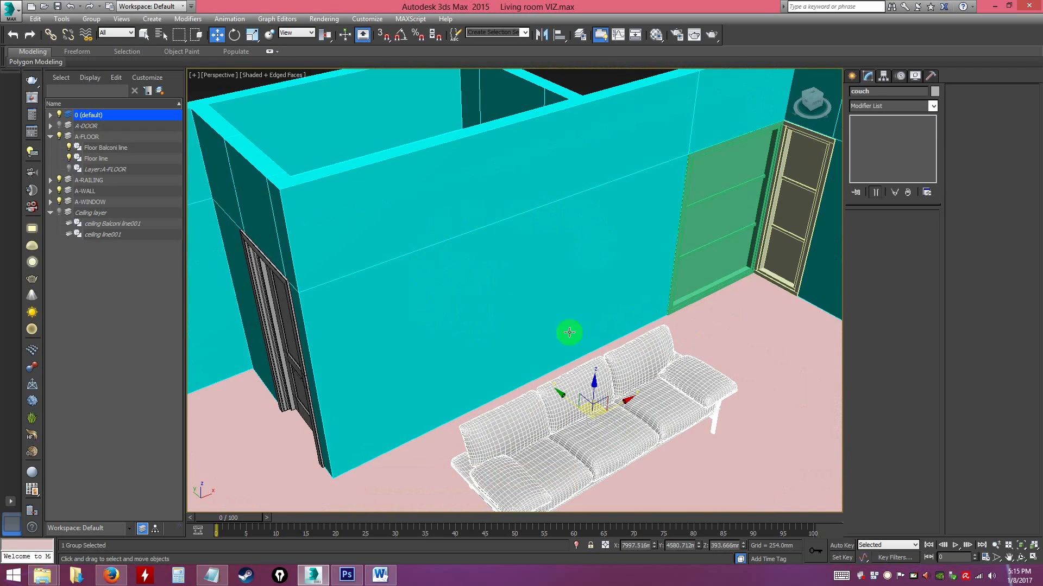
middle_click_drag(535, 375, 556, 359, "alt")
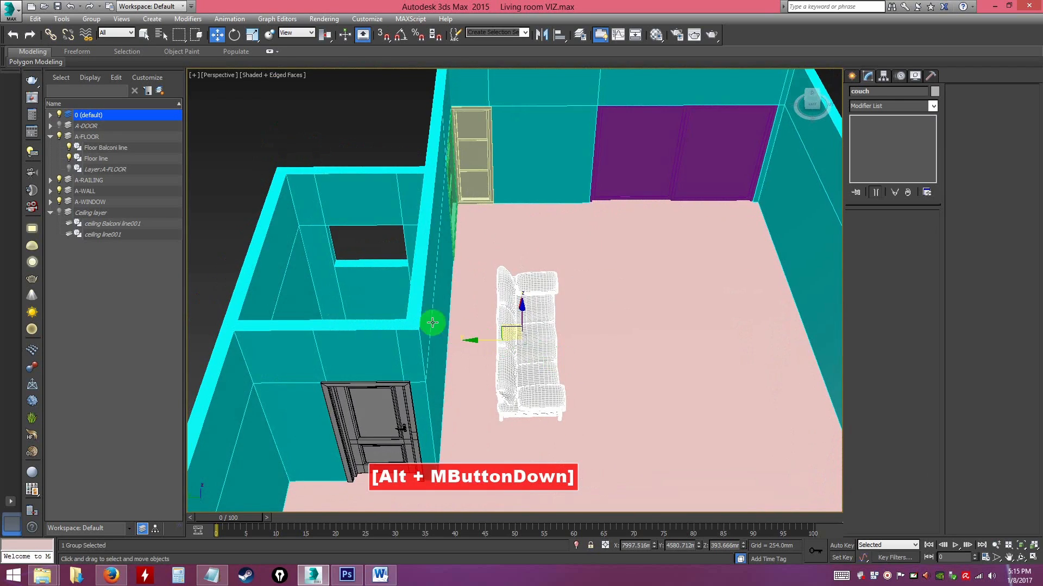
middle_click_drag(448, 298, 522, 340, "alt")
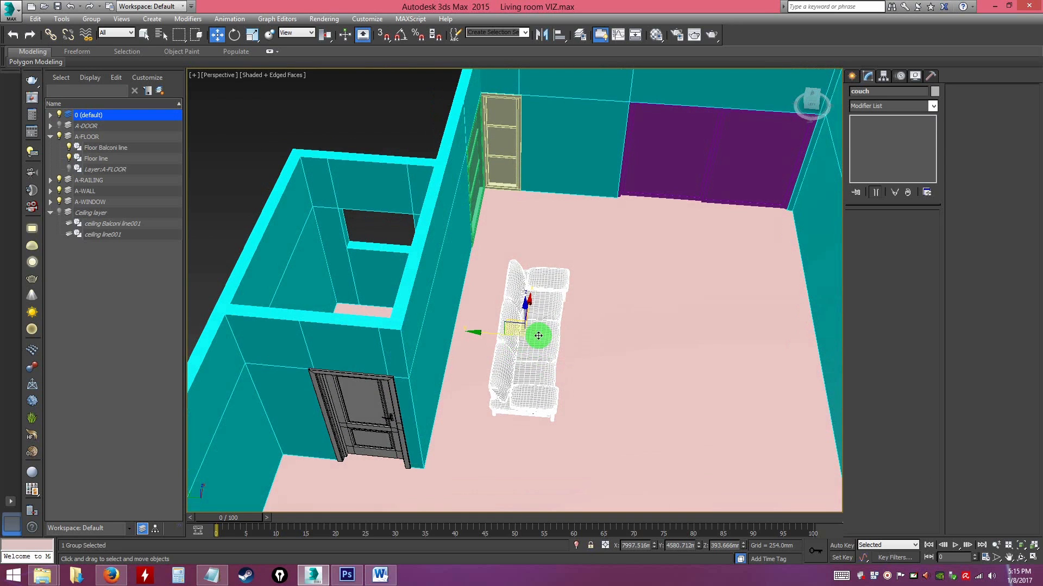
left_click(234, 36)
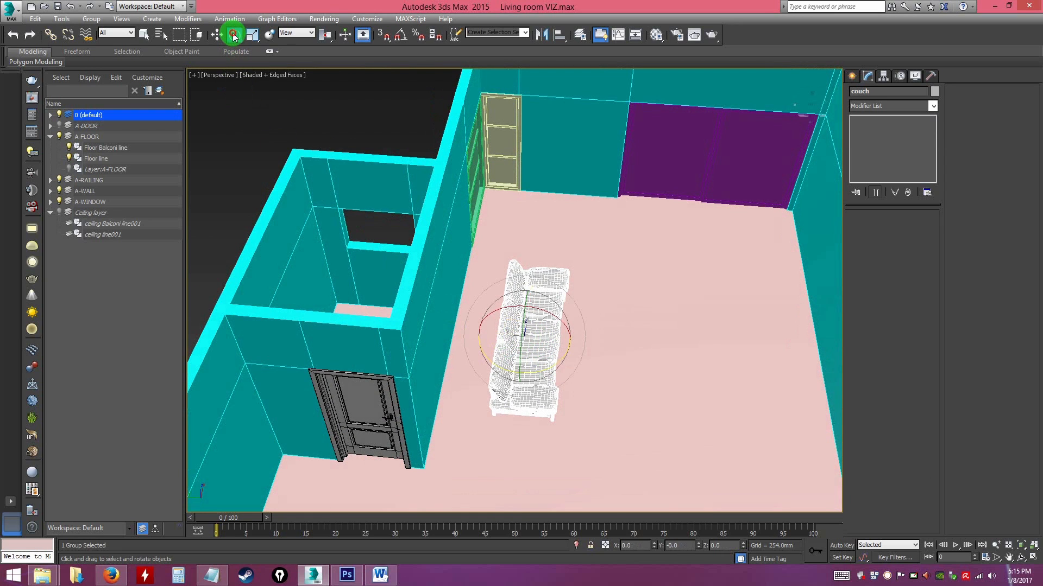
left_click_drag(559, 360, 523, 368)
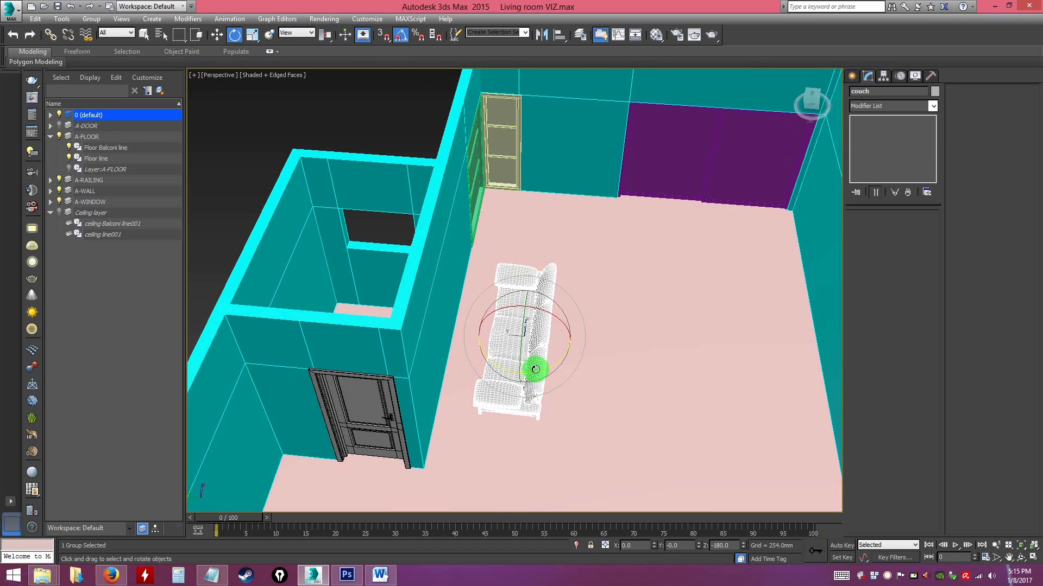
Move the couch across the room and set its back close to the opposite long wall.
key("w")
middle_click_drag(540, 325, 517, 298, "alt")
left_click_drag(514, 301, 776, 315)
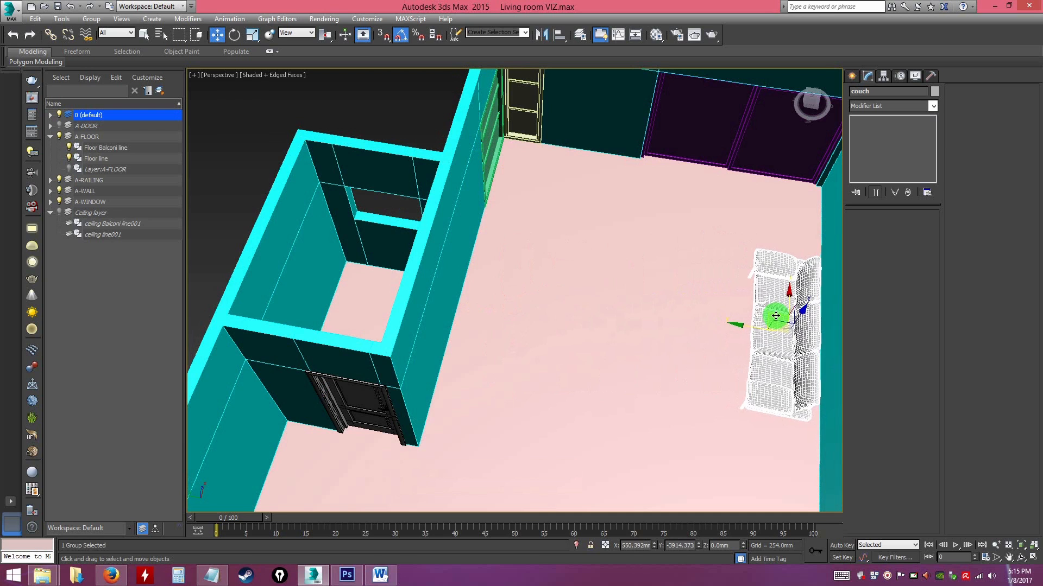
middle_click_drag(763, 330, 628, 328, "alt")
mouse_move(628, 332)
left_mouse_down()
mouse_move(552, 333)
mouse_move(653, 326)
mouse_move(644, 328)
left_mouse_up()
mouse_move(643, 328)
middle_mouse_down("alt")
mouse_move(684, 292)
mouse_move(653, 300)
mouse_move(675, 346)
mouse_move(612, 365)
mouse_move(535, 360)
mouse_move(565, 356)
middle_mouse_up("alt")
Turn off the edged faces display in the viewport and check the couch's placement along the wall.
left_click(782, 264)
key("F4")
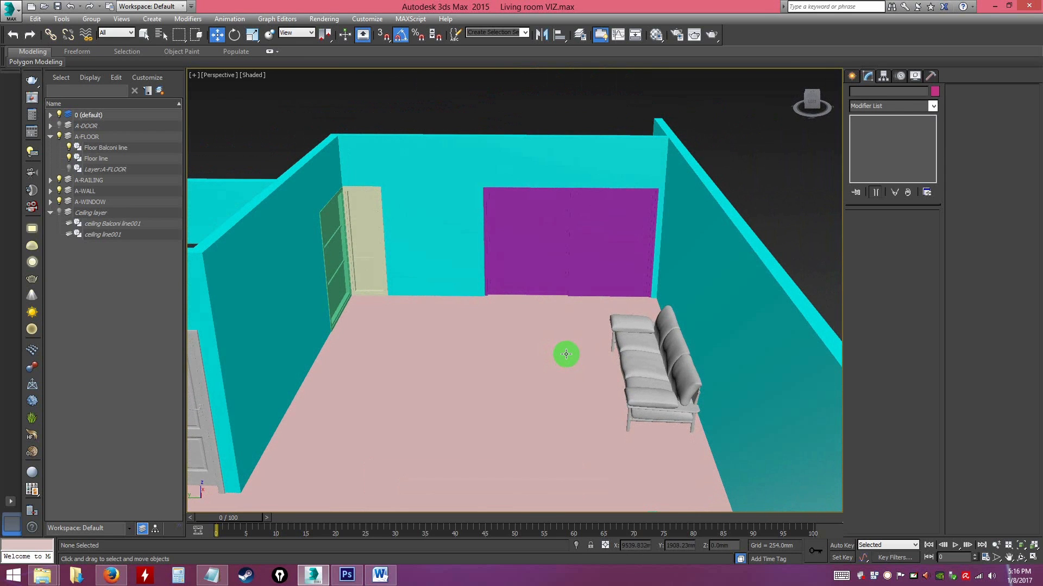
middle_click_drag(570, 293, 554, 357, "alt")
left_click(628, 303)
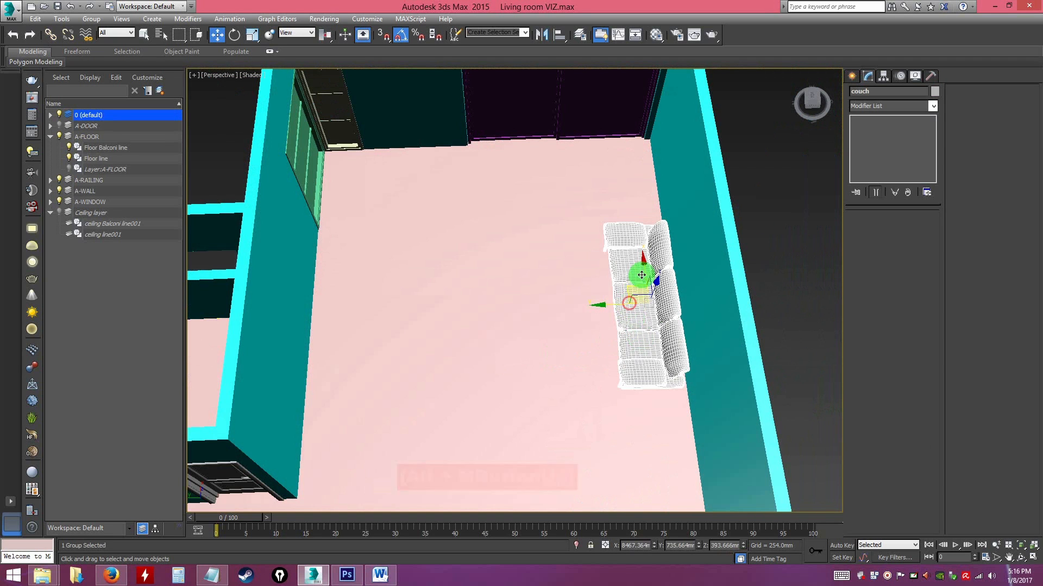
middle_click_drag(568, 307, 556, 285, "alt")
left_click(758, 298)
middle_click_drag(758, 298, 608, 308, "alt")
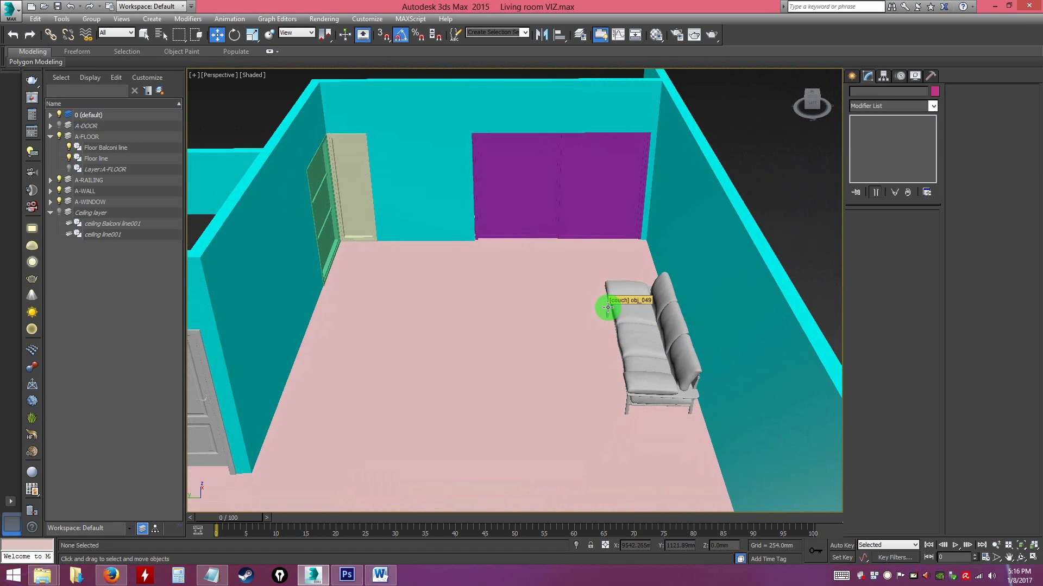
Move the couch away from the long wall toward the middle of the living room.
left_click(638, 334)
middle_click_drag(618, 342, 619, 320, "alt")
left_click_drag(616, 323, 517, 318)
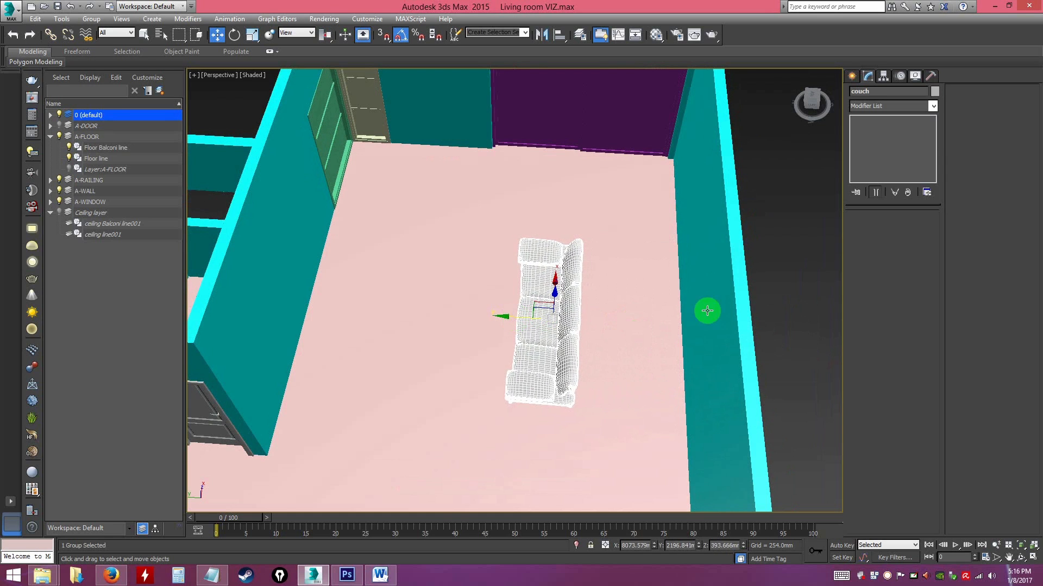
left_click(757, 289)
middle_click_drag(756, 289, 668, 291, "alt")
scroll(518, 297, "up", 5, "alt")
middle_click_drag(519, 297, 640, 288, "alt")
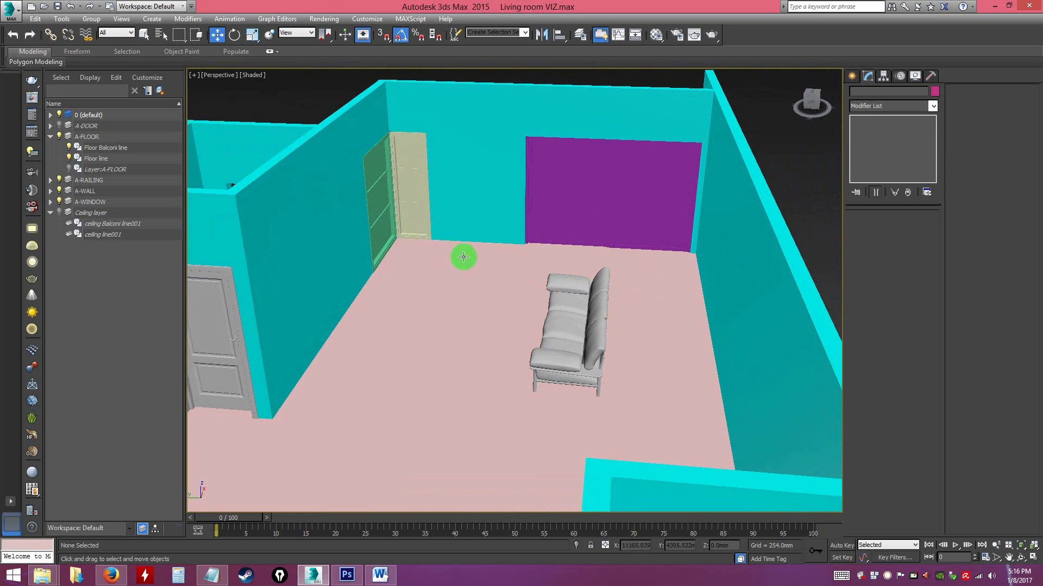
Merge all objects of the table model from the Totorial 3D Models folder, auto-renaming every duplicate object and the duplicate material.
left_click(9, 11)
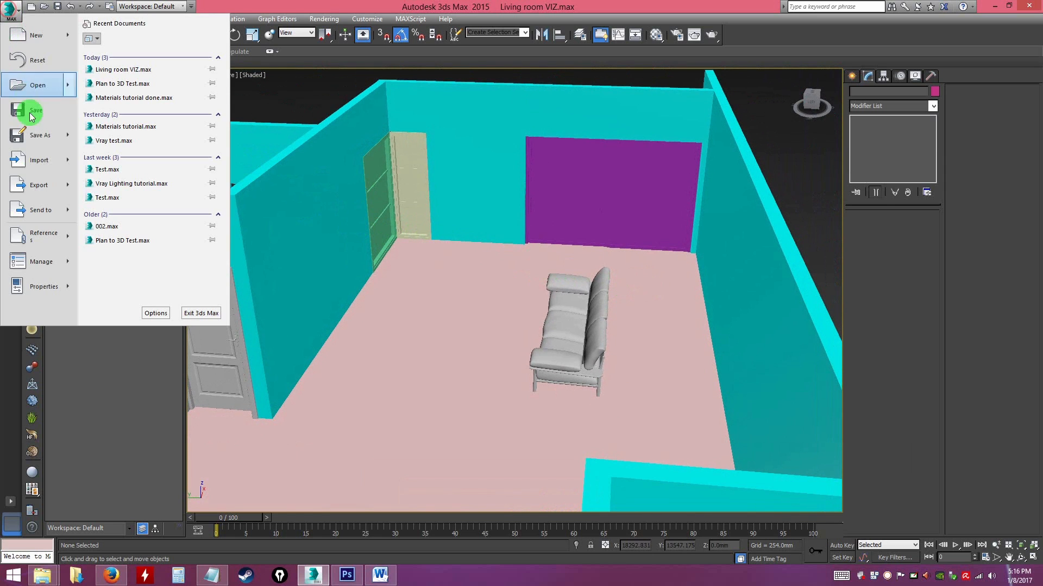
left_click(68, 163)
left_click(137, 93)
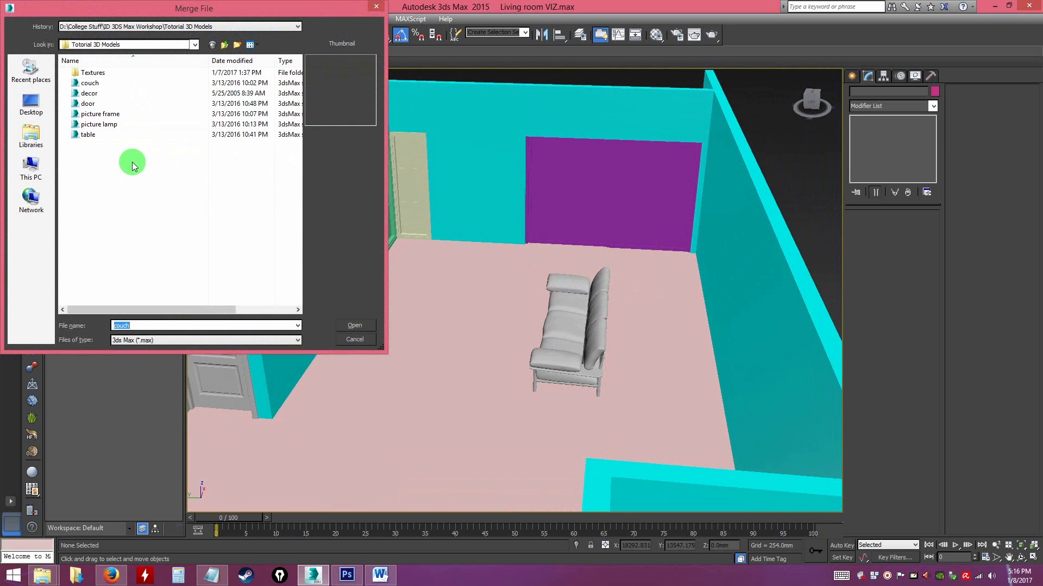
left_click(101, 126)
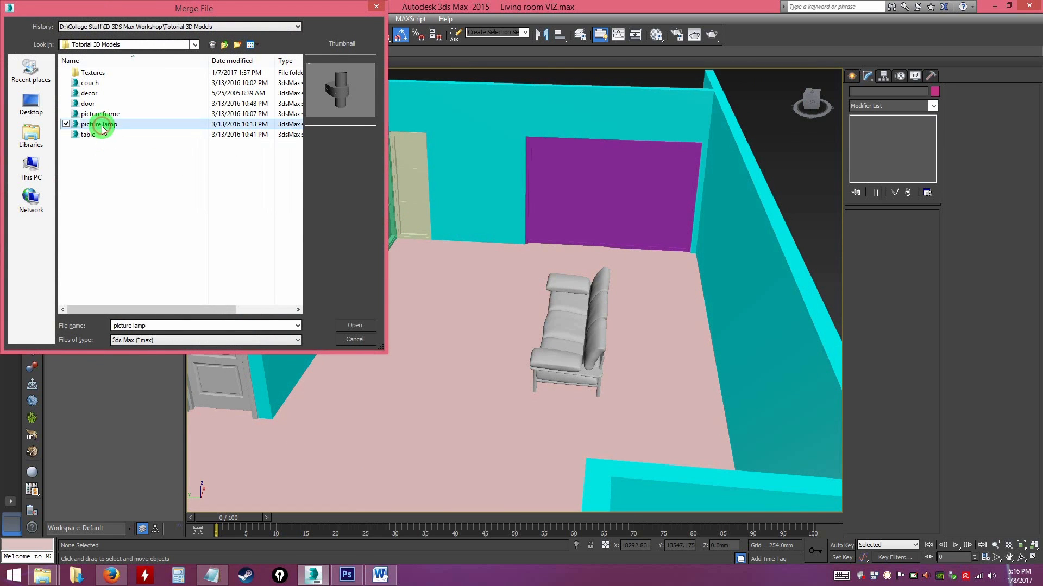
left_click(90, 136)
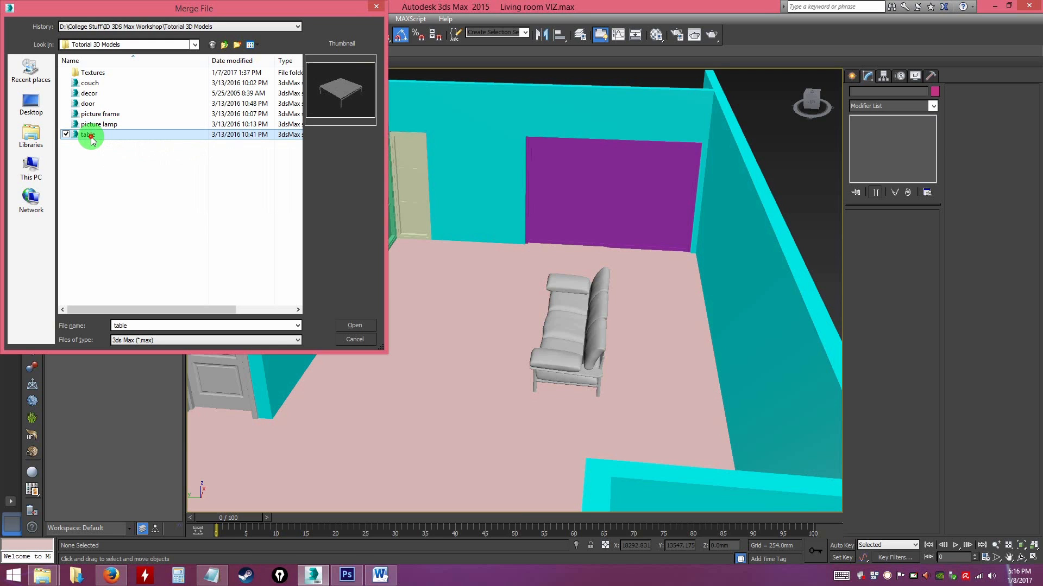
left_click(343, 318)
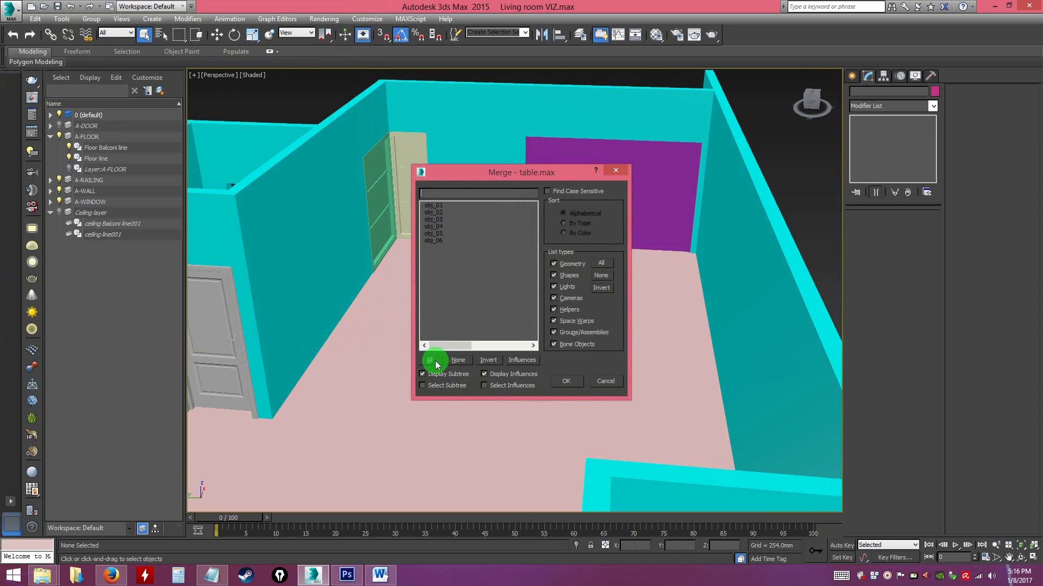
left_click(433, 361)
left_click(565, 380)
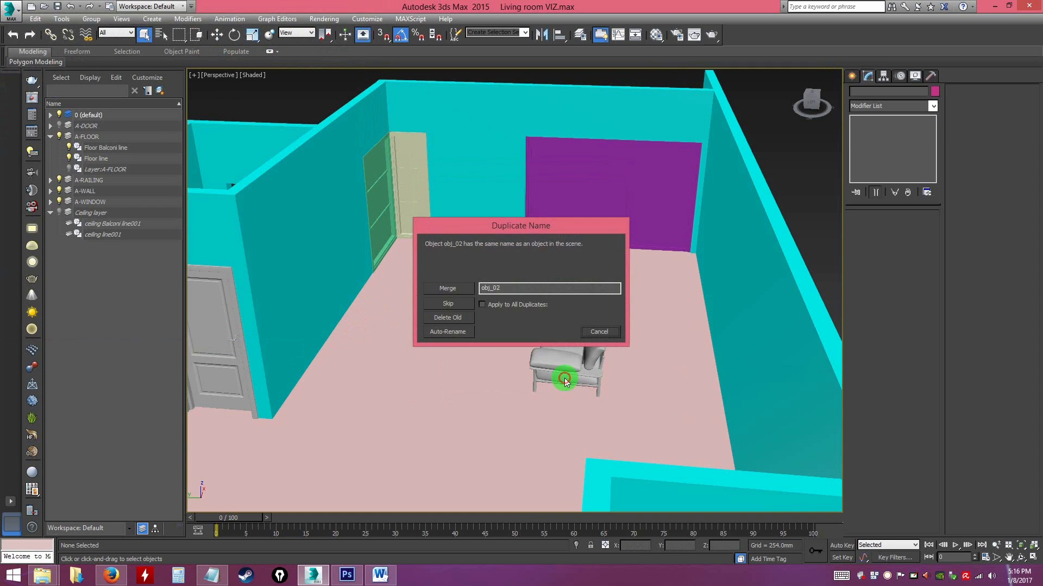
left_click(483, 304)
left_click(449, 331)
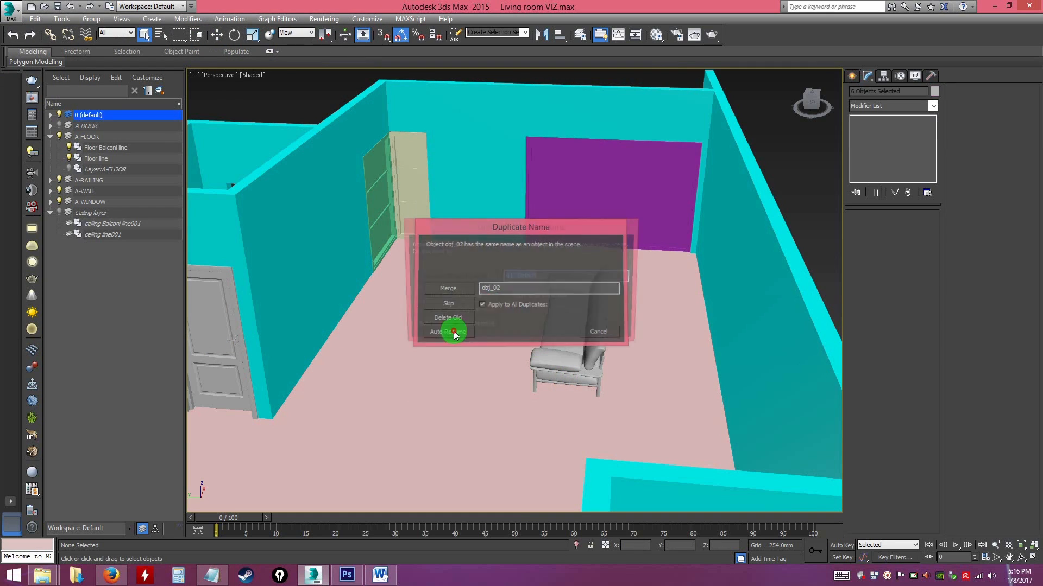
left_click(476, 327)
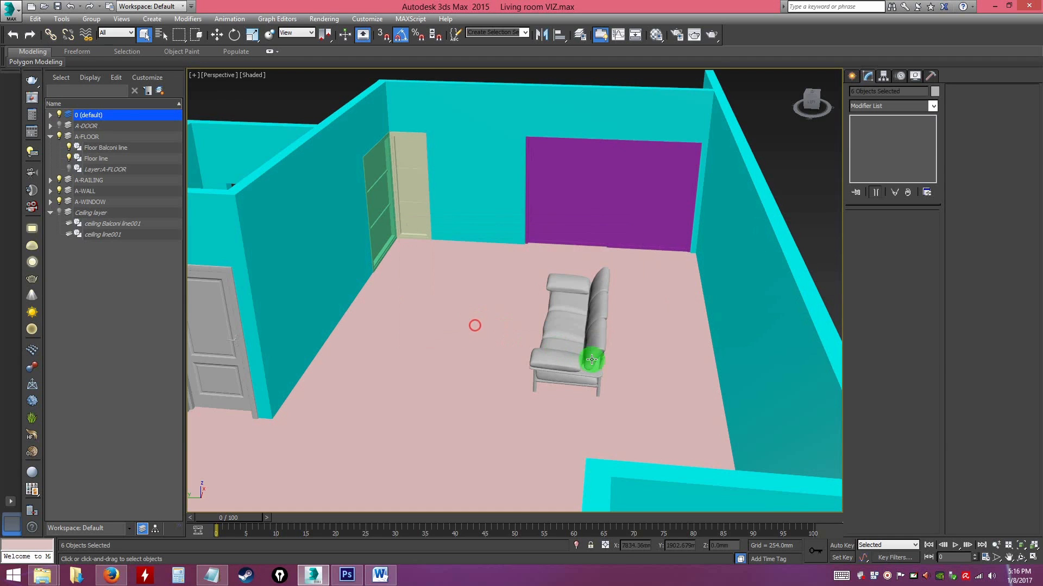
Group the merged table objects under the name "table".
middle_click_drag(651, 377, 612, 403, "alt")
scroll(608, 400, "down", 5)
middle_click_drag(524, 382, 489, 375, "alt")
middle_click_drag(488, 374, 554, 297)
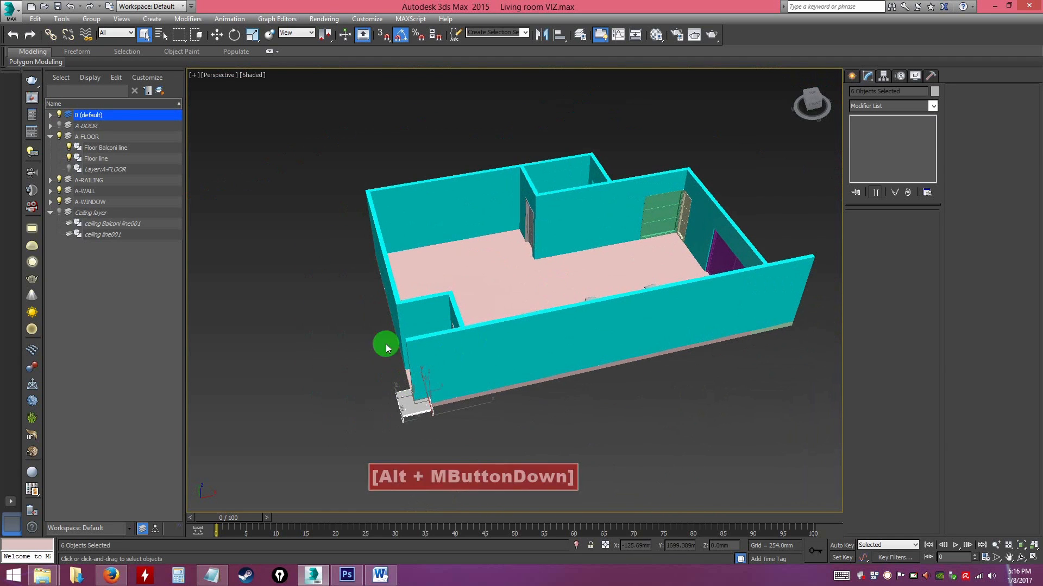
left_click(92, 19)
left_click(105, 33)
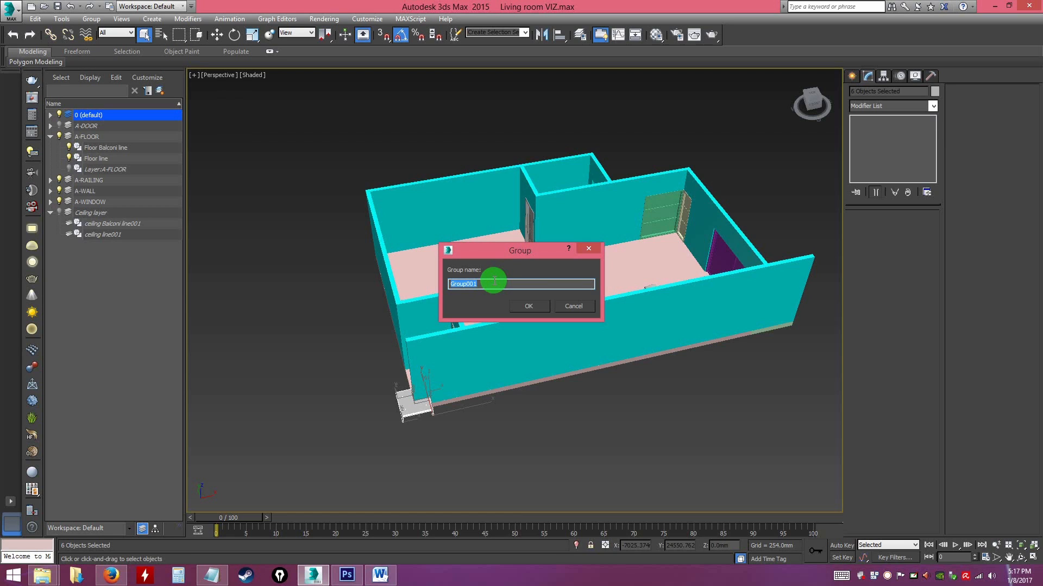
type("table")
key("Return")
Move the table group into the living room in front of the couch and try rotating it around the Z axis.
middle_click_drag(431, 325, 418, 386, "alt")
key("w")
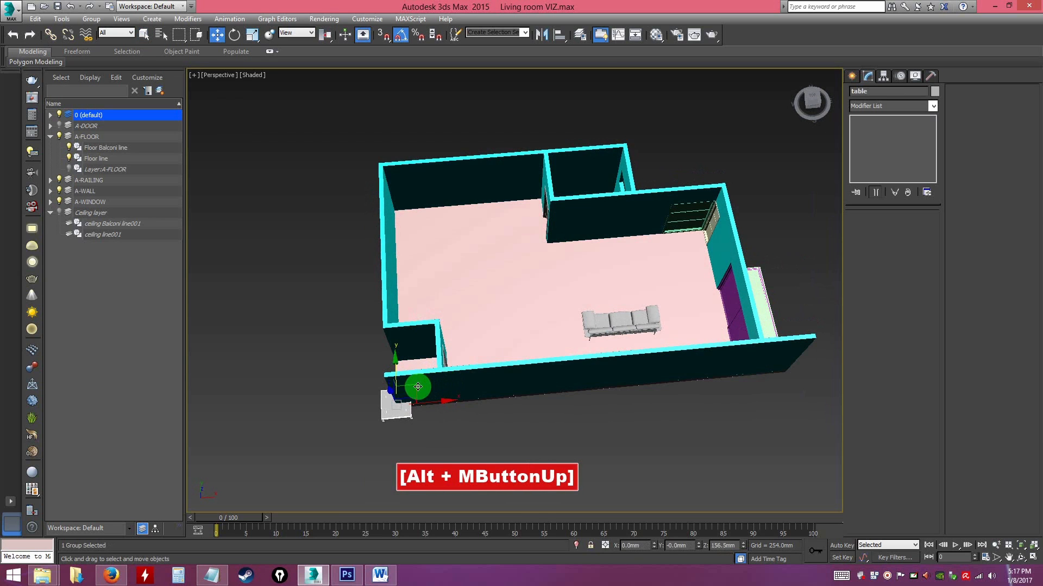
left_click_drag(442, 367, 625, 269)
middle_click_drag(566, 309, 524, 278, "alt")
key("z")
left_click_drag(534, 236, 575, 253)
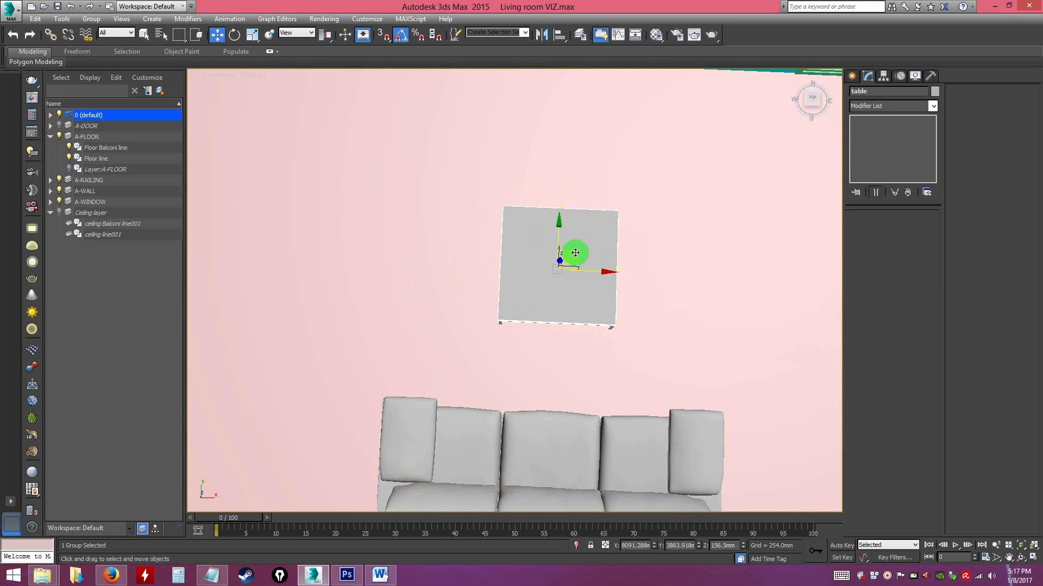
left_click_drag(581, 304, 600, 297)
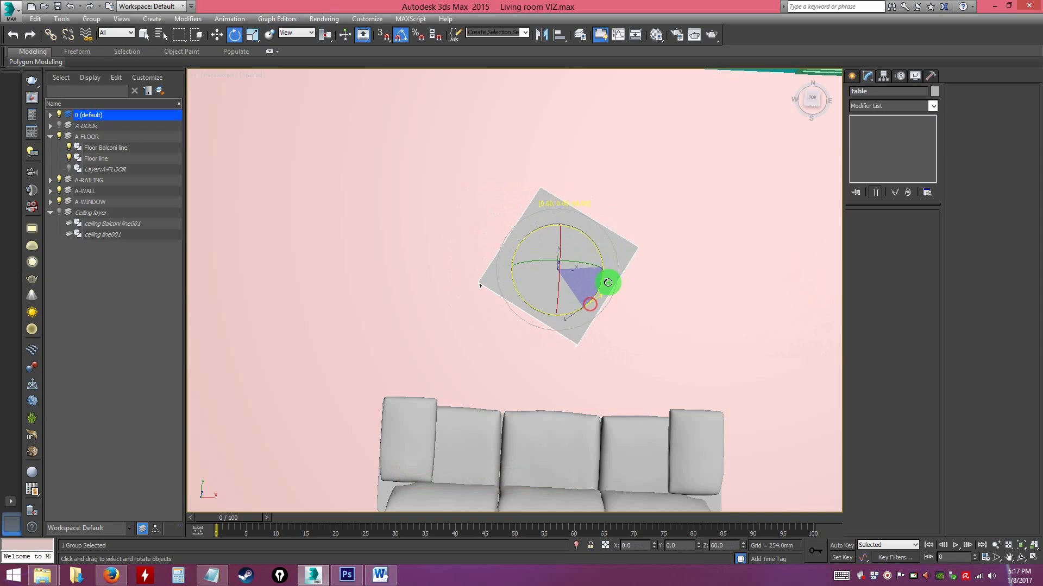
Turn on the edged faces display and examine the table's top, frame and legs up close.
middle_click_drag(604, 287, 747, 256, "alt")
middle_click_drag(651, 281, 635, 286, "alt")
left_click(661, 342)
mouse_move(661, 342)
middle_mouse_down("alt")
mouse_move(554, 324)
mouse_move(549, 304)
mouse_move(507, 277)
mouse_move(540, 272)
mouse_move(606, 348)
mouse_move(537, 277)
mouse_move(519, 282)
middle_mouse_up("alt")
key("F4")
left_click(549, 184)
middle_click_drag(549, 184, 517, 275, "alt")
middle_click_drag(512, 253, 572, 230, "alt")
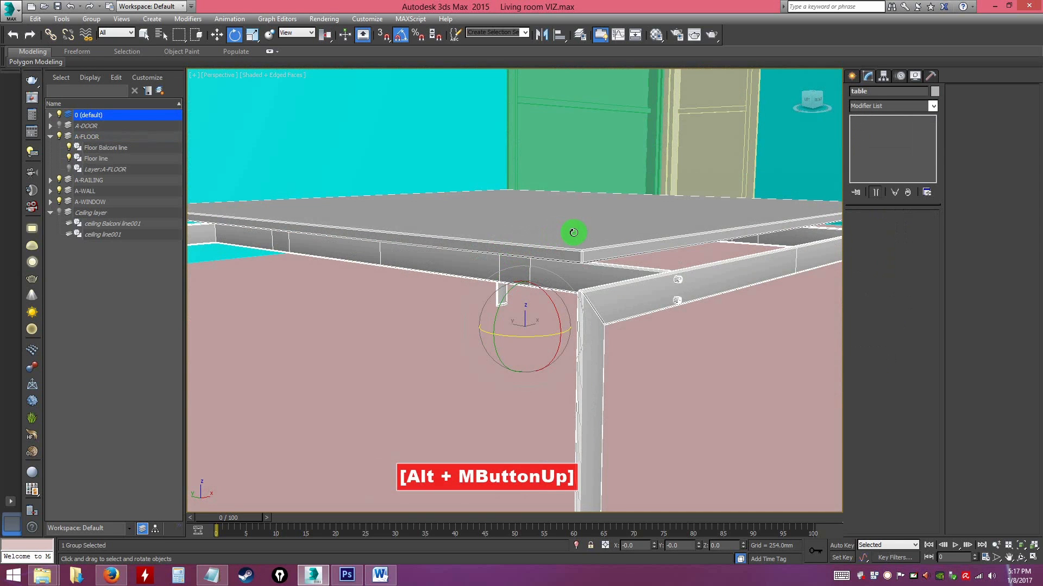
Deselect the table and check its placement in front of the couch.
middle_click_drag(591, 279, 615, 337, "alt")
scroll(616, 336, "down", 5)
scroll(616, 337, "down", 8)
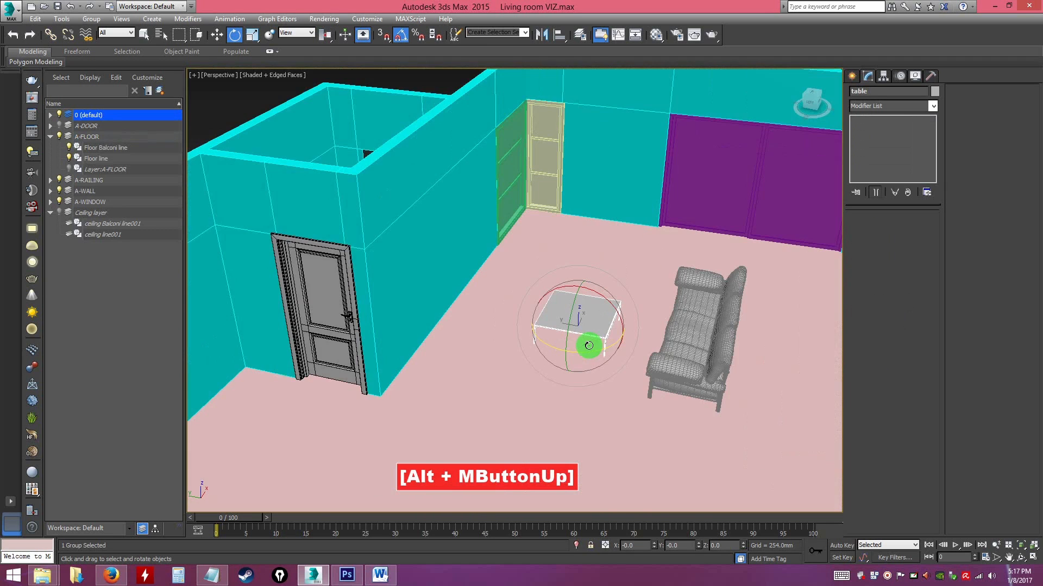
left_click(447, 211)
scroll(596, 314, "up", 6)
scroll(595, 315, "up", 5)
middle_click_drag(596, 314, 560, 325, "alt")
Merge all objects of the picture frame model into the scene, auto-renaming the duplicate object and material names.
left_click(9, 9)
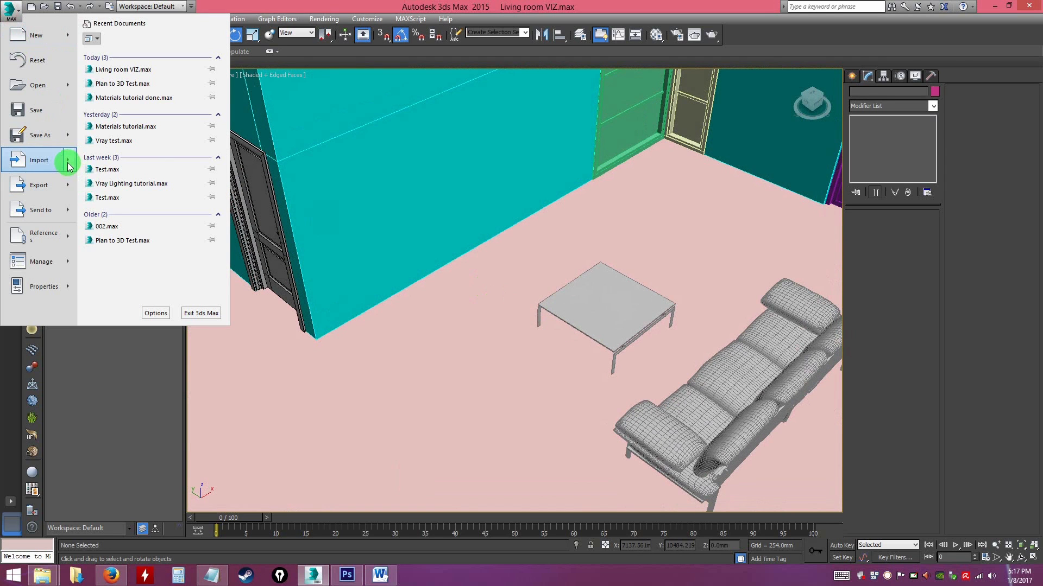
mouse_move(67, 161)
left_click(125, 87)
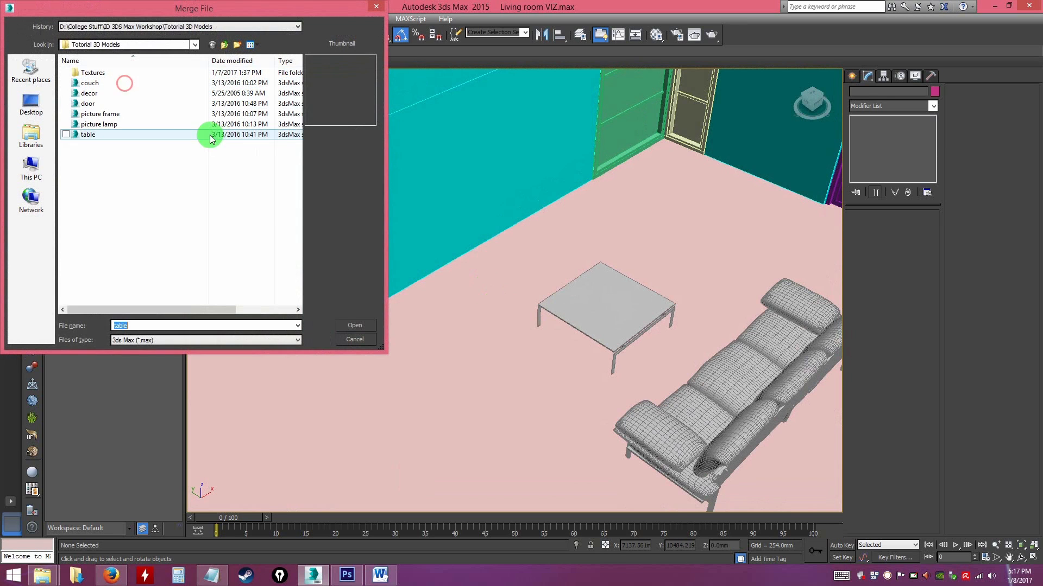
left_click(108, 115)
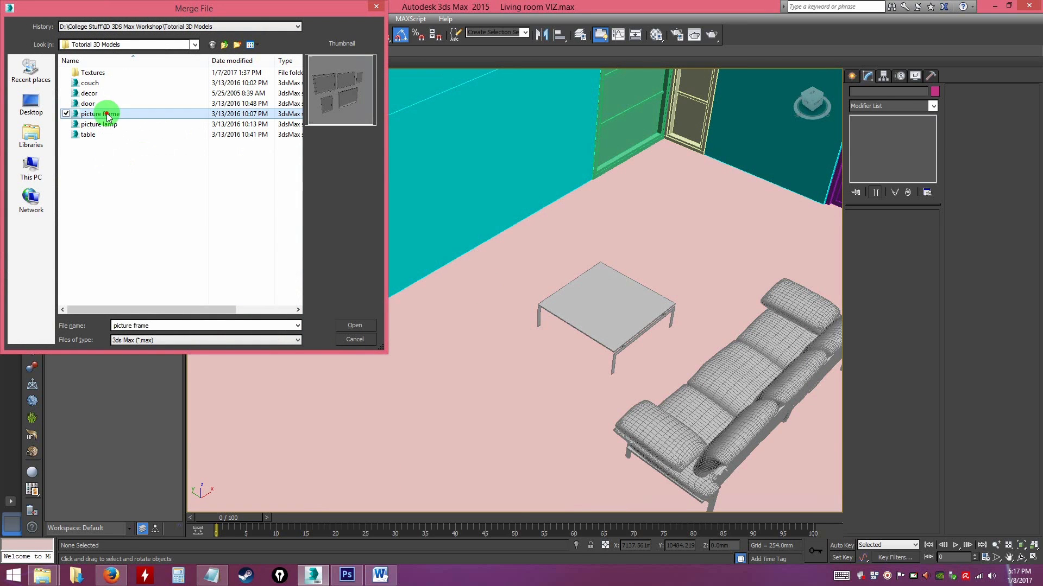
left_click(354, 327)
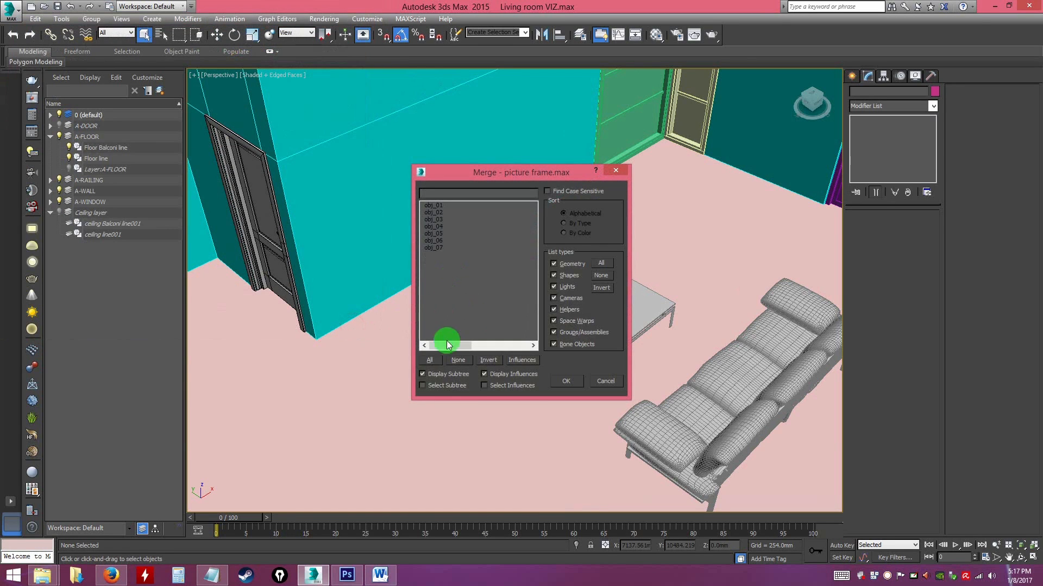
left_click(431, 360)
left_click(565, 381)
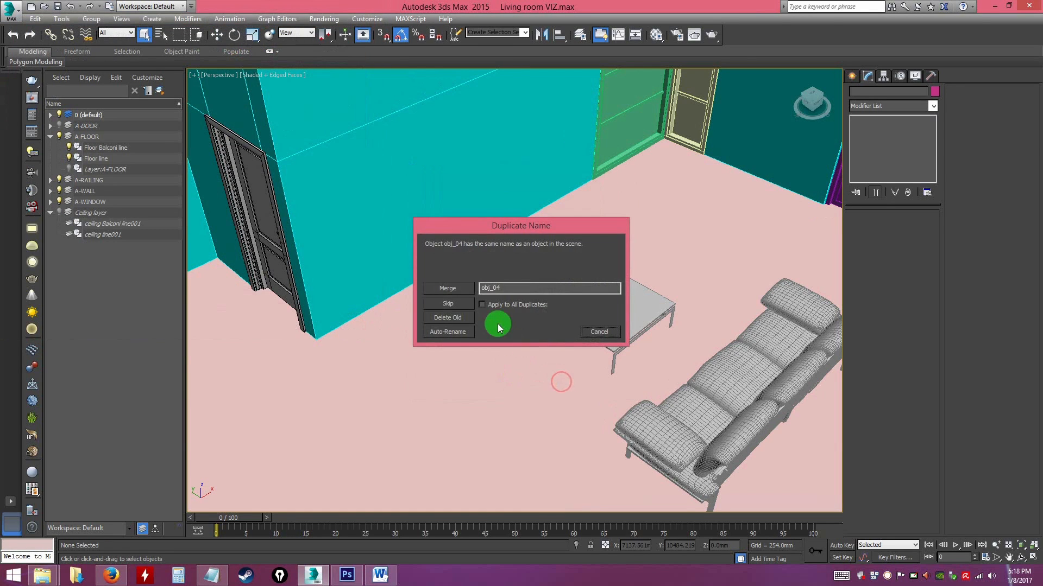
left_click(451, 332)
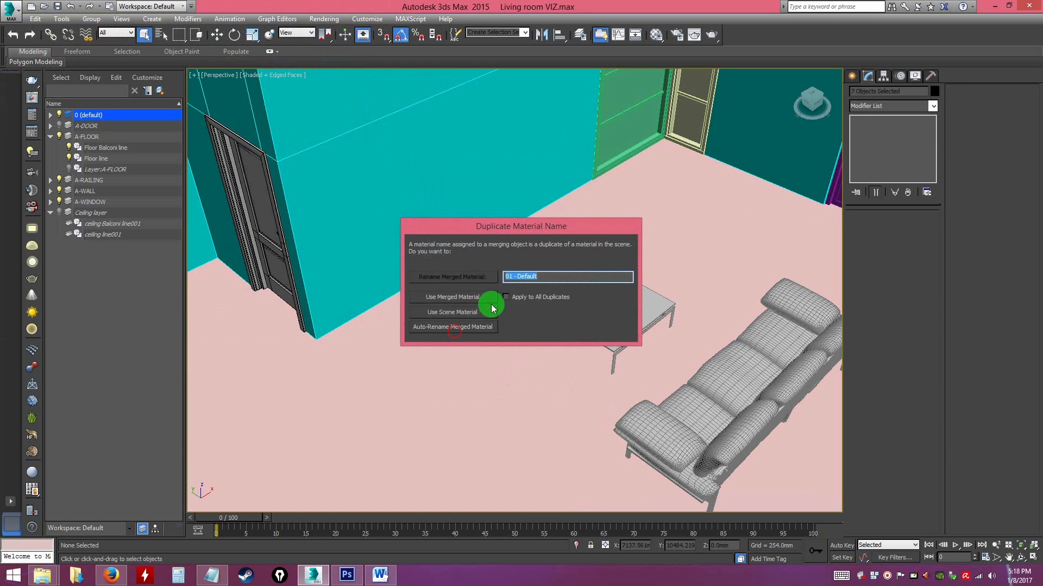
left_click(486, 332)
Examine the merged picture frames outside the room from the front and clear the selection.
middle_click_drag(540, 349, 594, 319, "alt")
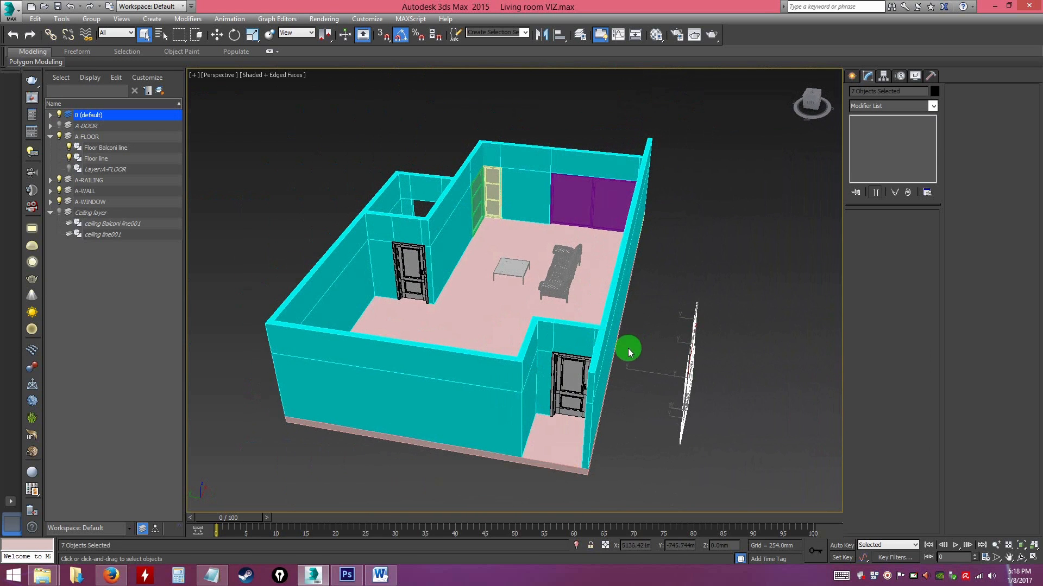
scroll(619, 344, "up", 2)
middle_click_drag(425, 331, 497, 365, "alt")
left_click(468, 389)
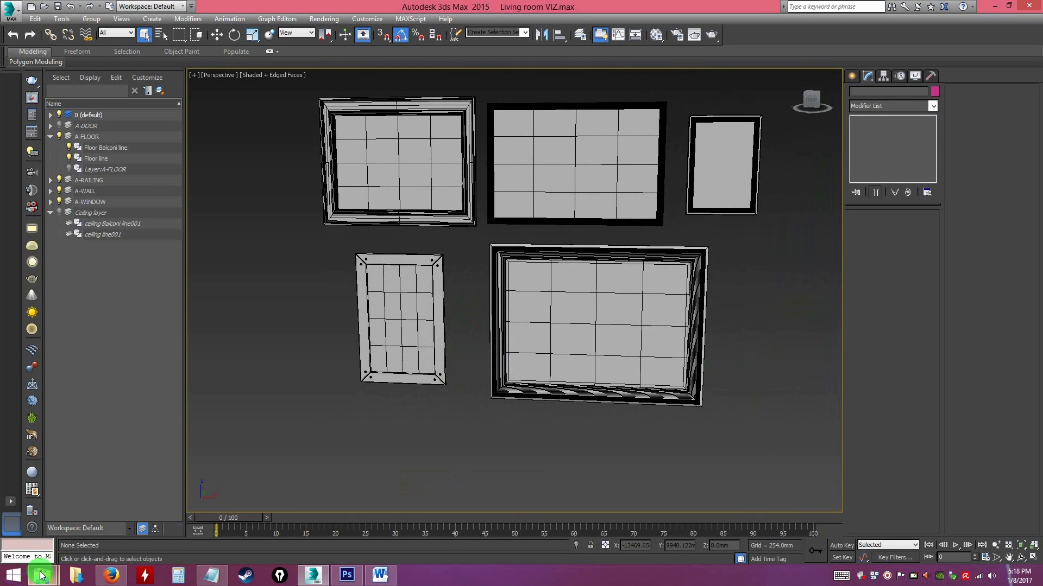
Switch to File Explorer, view the painting Leonid Afremov texture in the Textures folder, and return to 3ds Max.
mouse_move(42, 575)
left_click(76, 518)
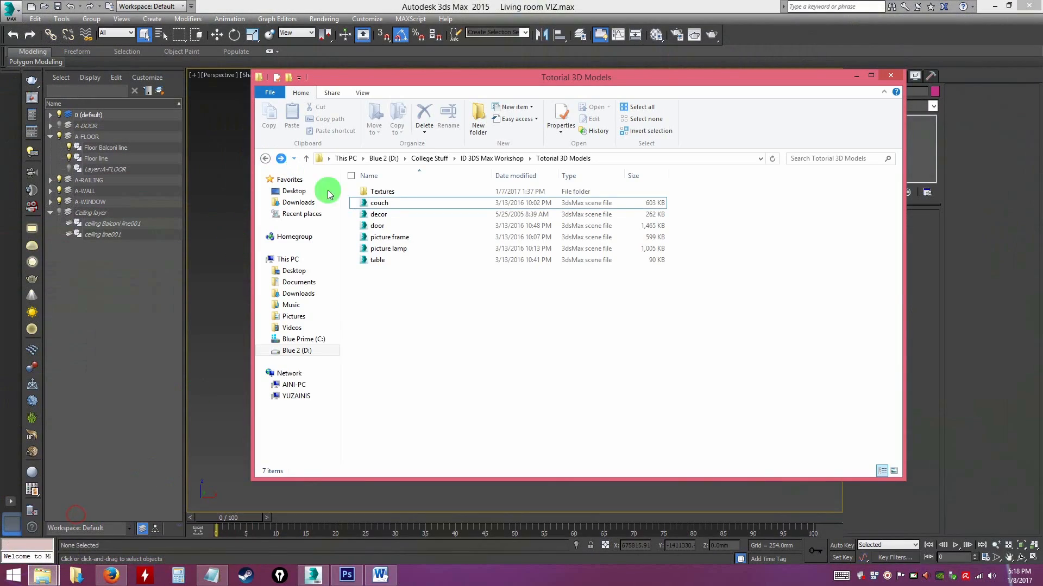
double_click(380, 192)
double_click(708, 250)
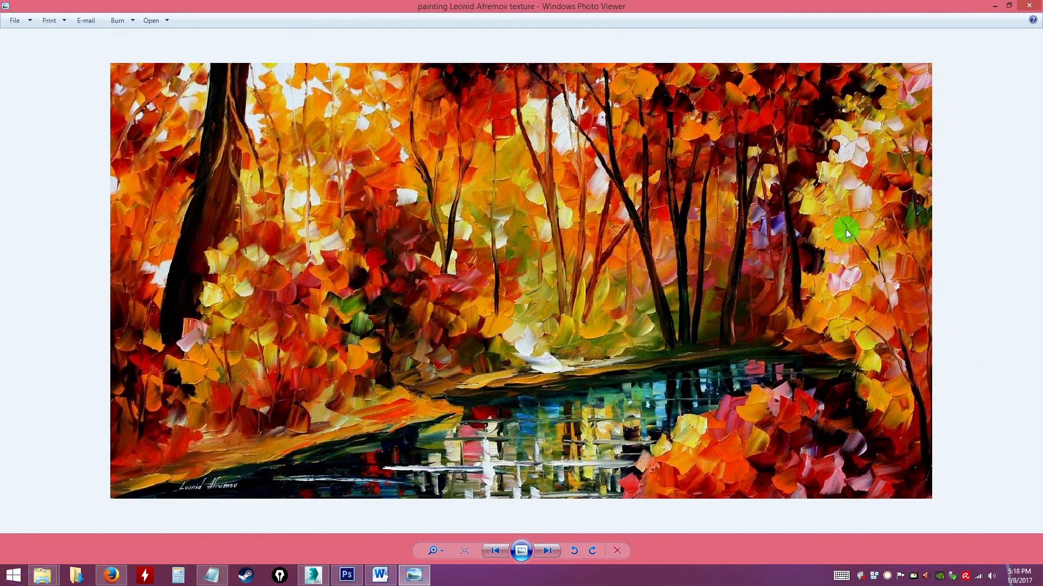
left_click(1028, 6)
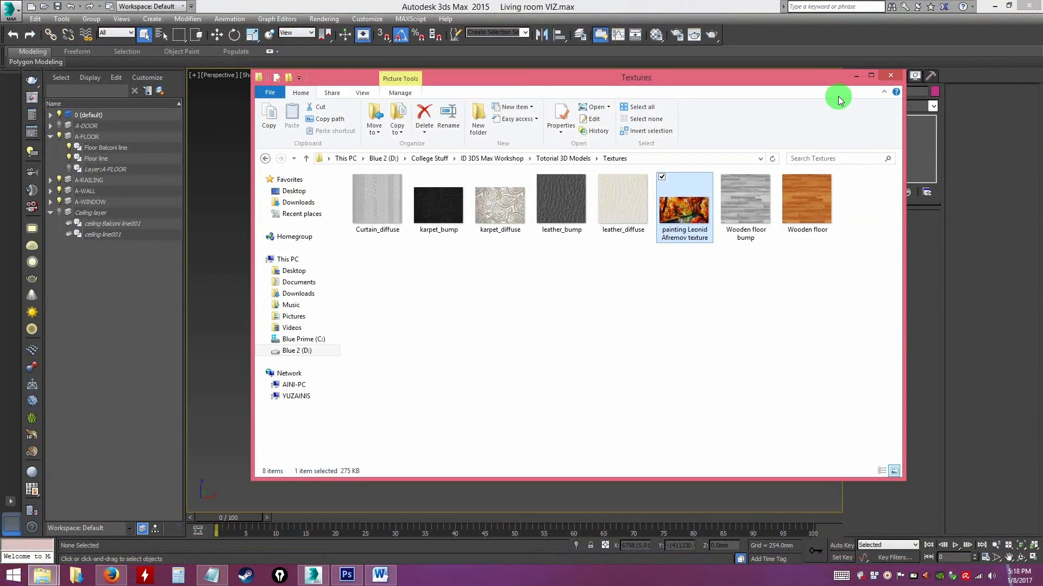
left_click(853, 79)
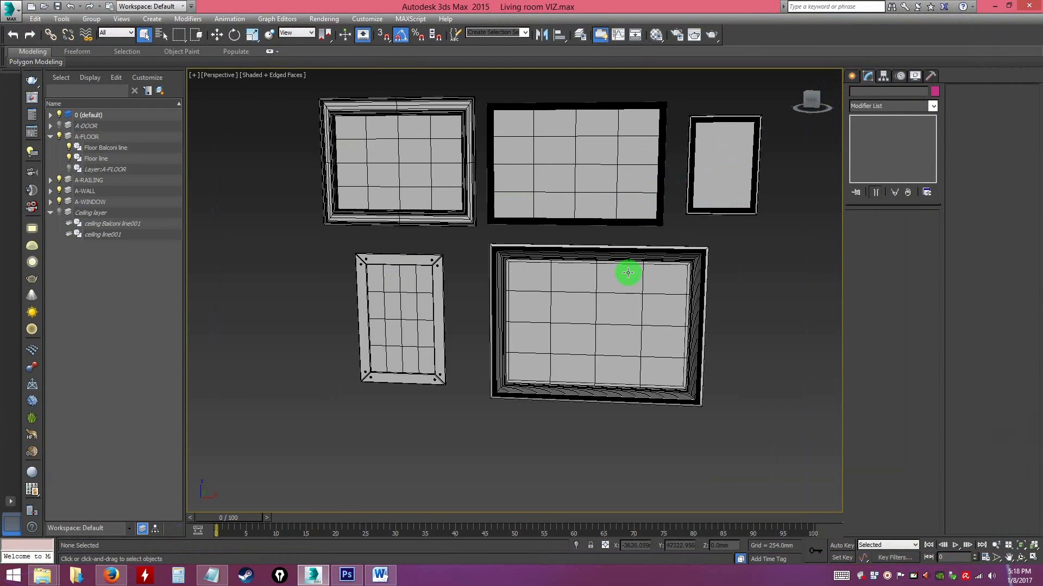
Delete the upper-middle and upper-left picture frames from the merged set.
left_click(676, 294)
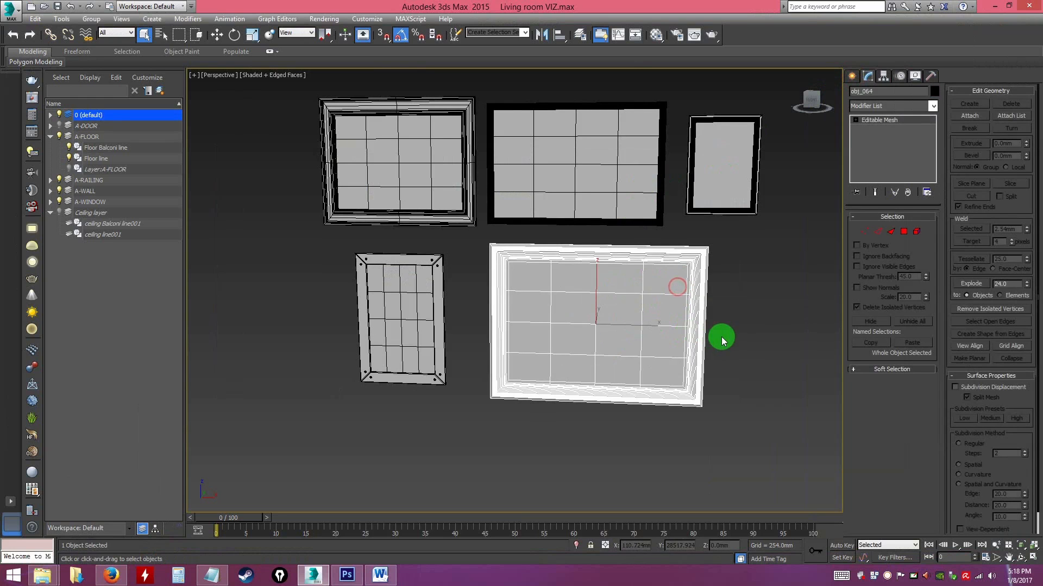
left_click(750, 325)
left_click(561, 184)
mouse_move(614, 233)
middle_mouse_down("alt")
mouse_move(562, 240)
mouse_move(609, 237)
middle_mouse_up("alt")
scroll(600, 232, "down", 10, "alt")
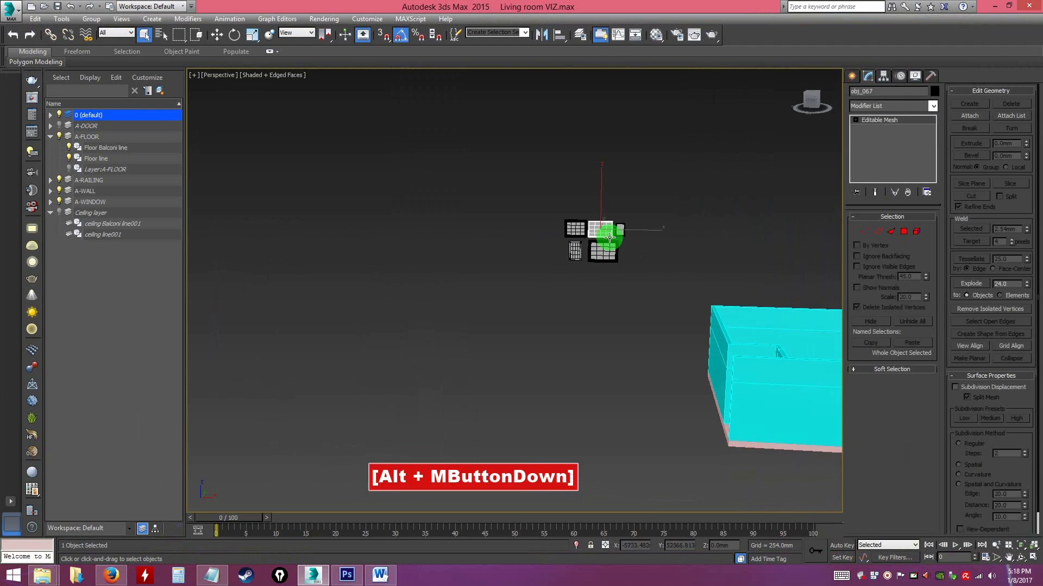
scroll(612, 238, "up", 7)
key("Delete")
left_click(445, 187)
key("Delete")
Delete the small upper-right picture frame and the lower-left frame with its inner panel.
left_click(464, 286)
key("Delete")
left_click(638, 211)
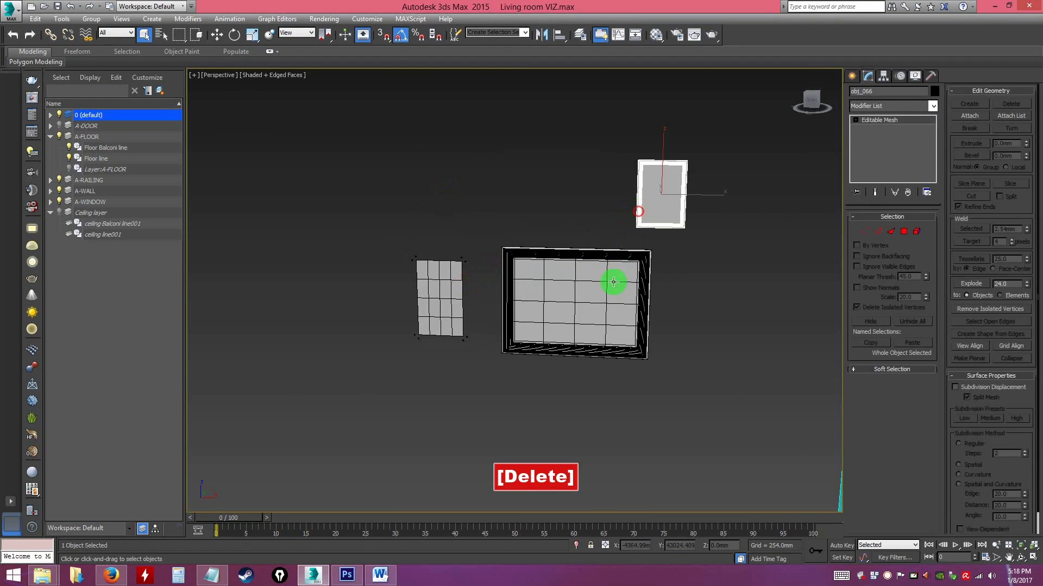
key("Delete")
left_click(458, 295)
key("Delete")
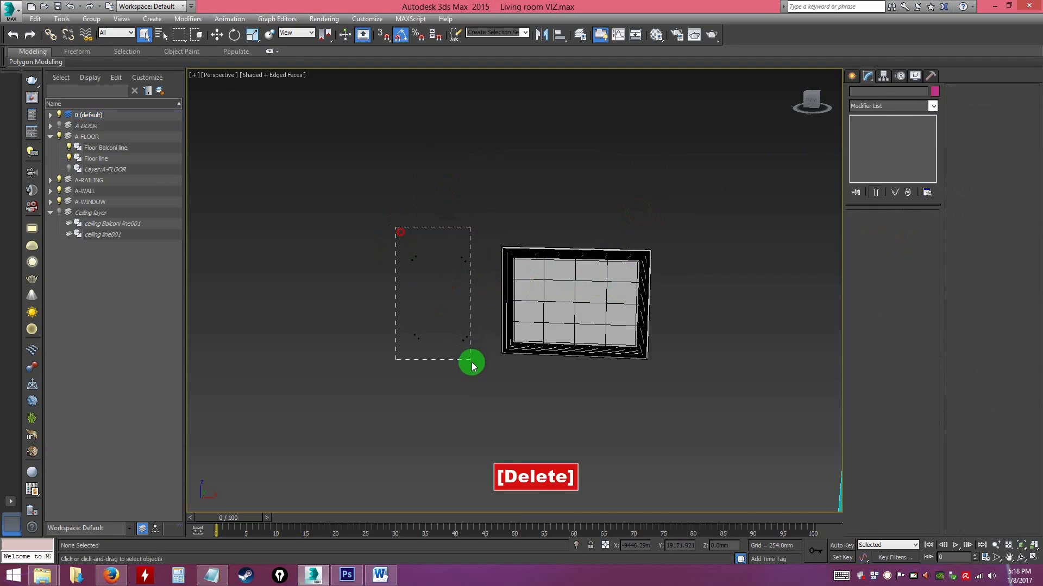
Try moving the remaining large picture frame, and undo the move.
left_click(569, 293)
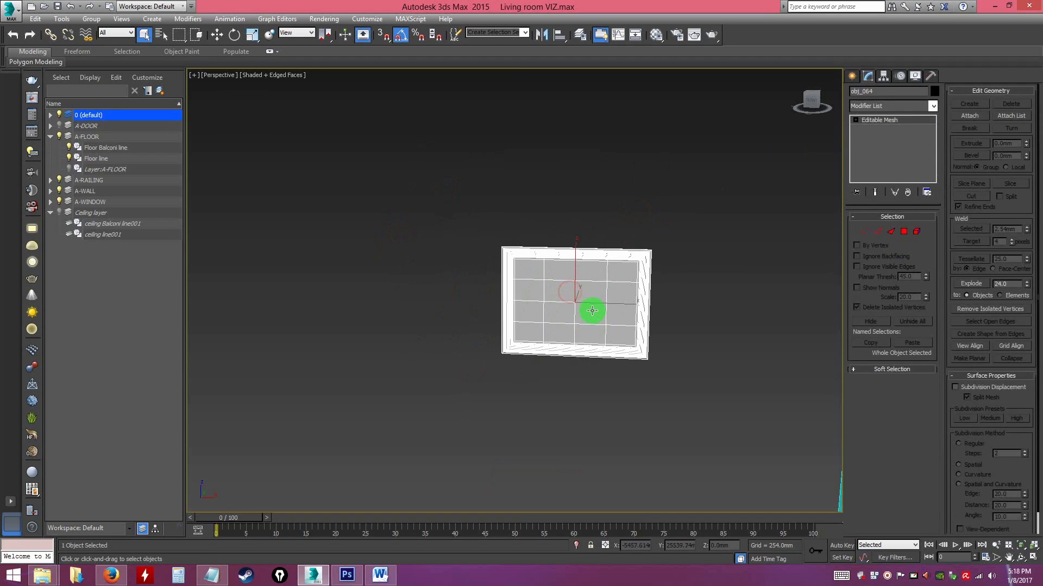
key("w")
left_click_drag(599, 290, 694, 354)
middle_click_drag(693, 353, 579, 338, "alt")
key("ctrl+z")
Rename the remaining large frame as "picture frame" and select it again for a closer front view.
left_click(881, 91)
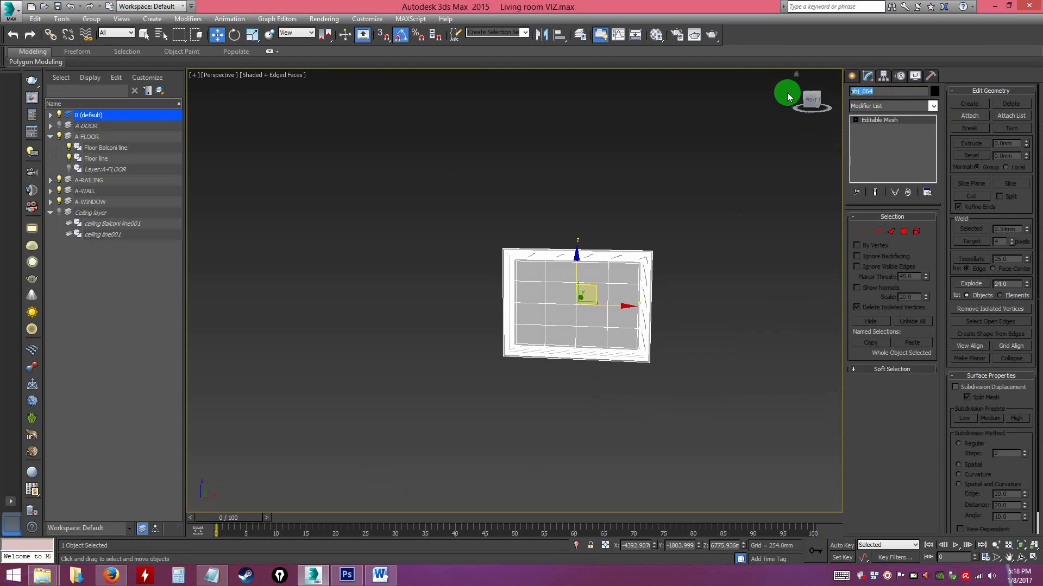
type("picture fram")
key("Return")
left_click(749, 250)
middle_click_drag(714, 298, 643, 252, "alt")
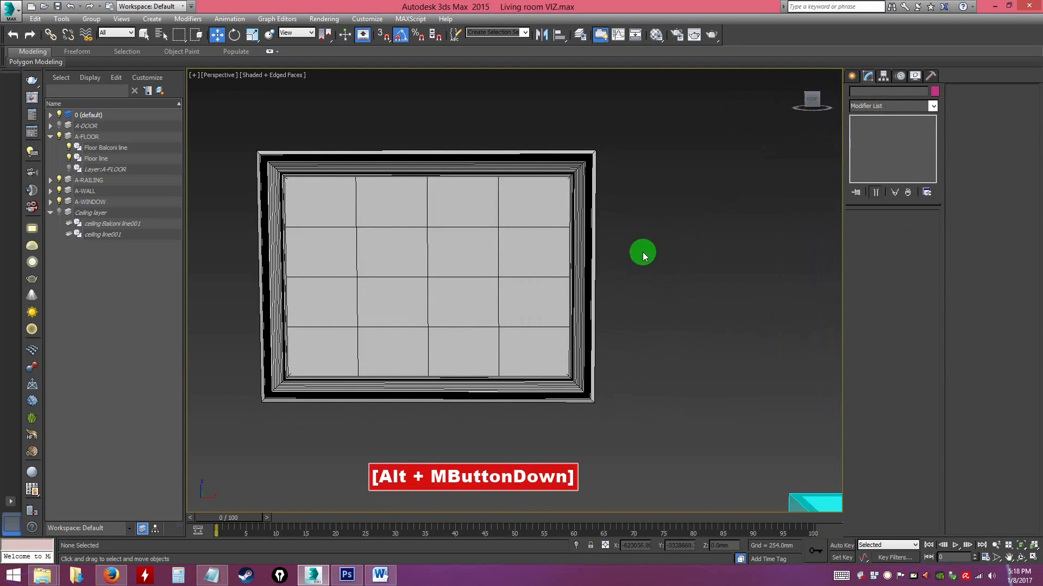
left_click(512, 239)
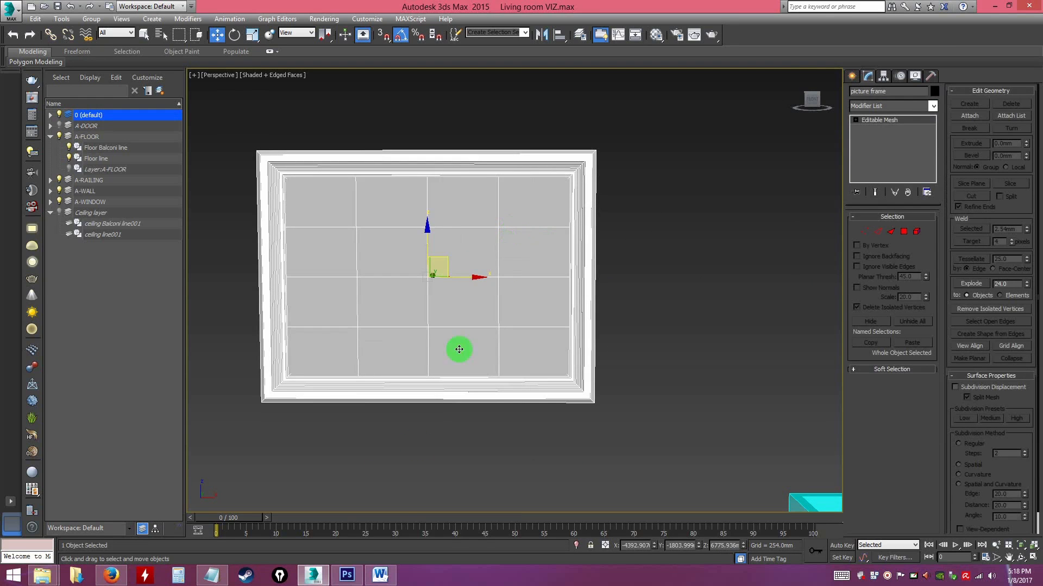
Open the painting texture image from the Textures folder to examine its proportions, and return to the 3D scene.
left_click(112, 575)
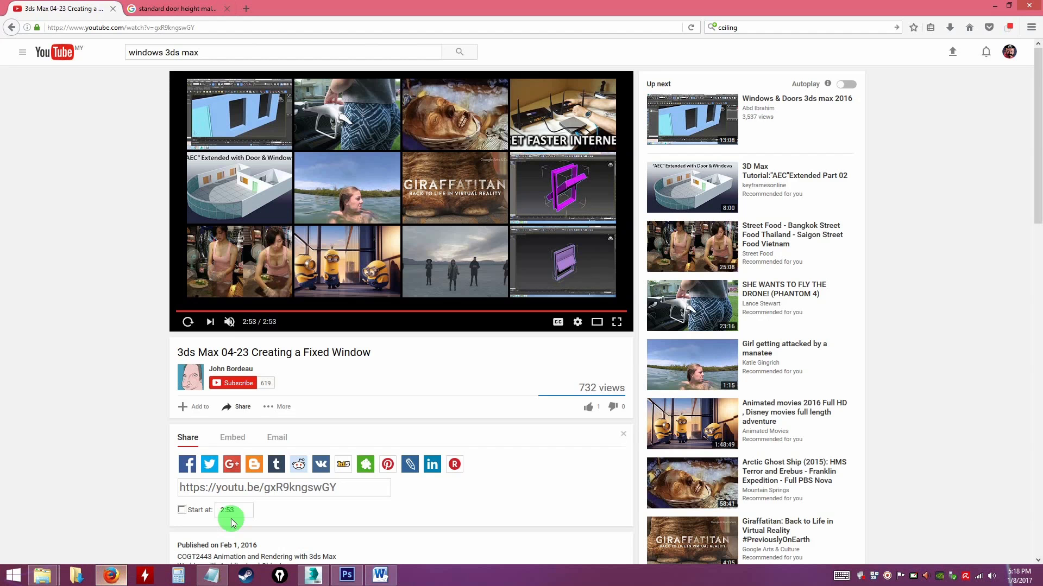
left_click(111, 575)
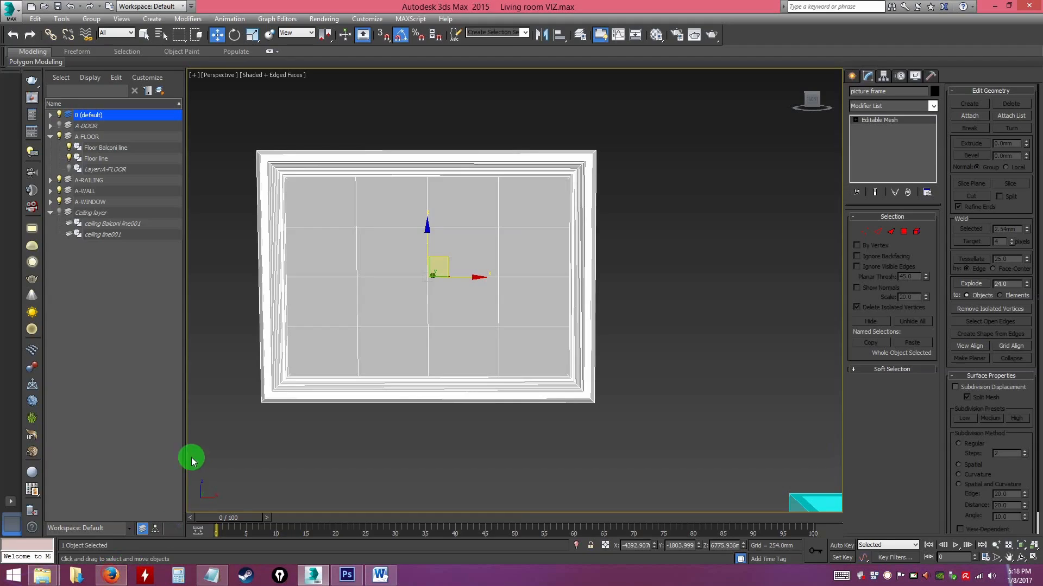
mouse_move(64, 579)
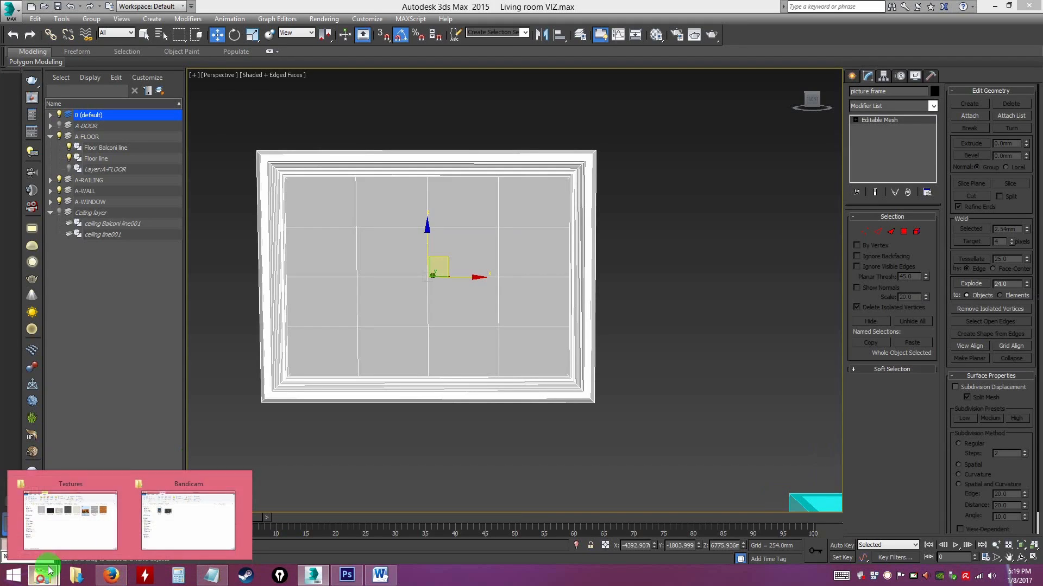
left_click(98, 537)
double_click(686, 215)
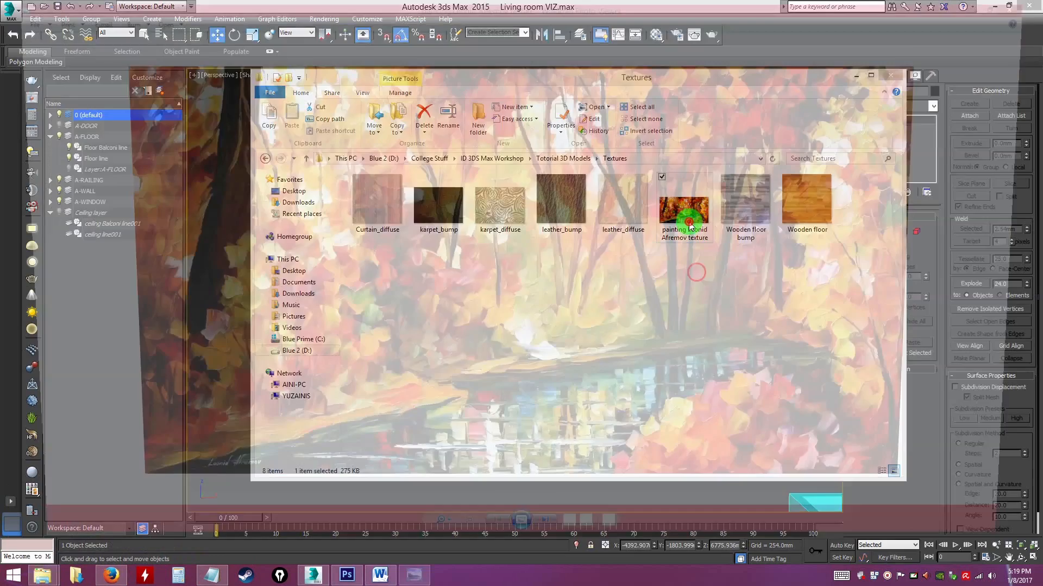
left_click(1039, 3)
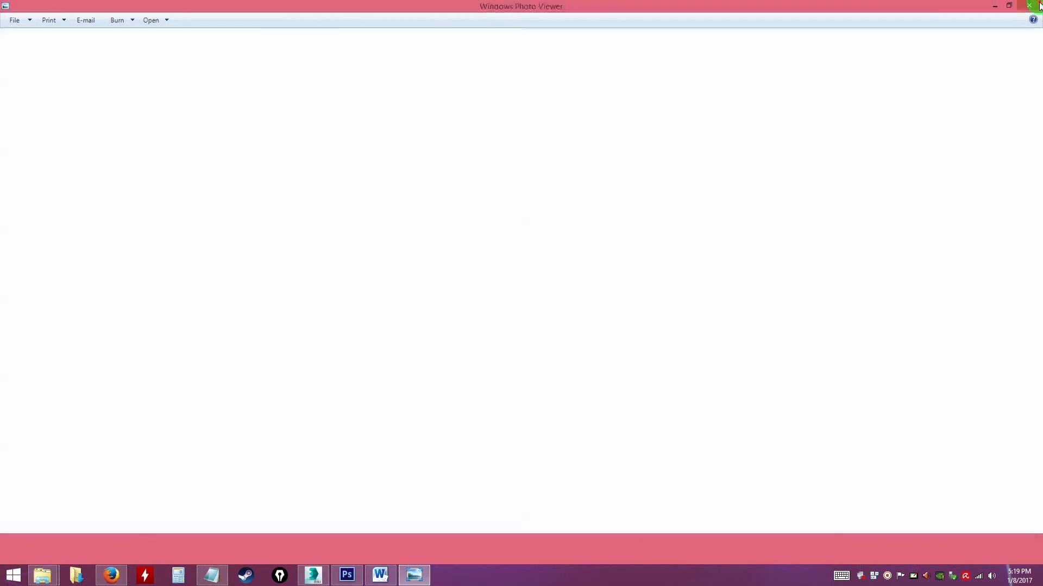
left_click(850, 76)
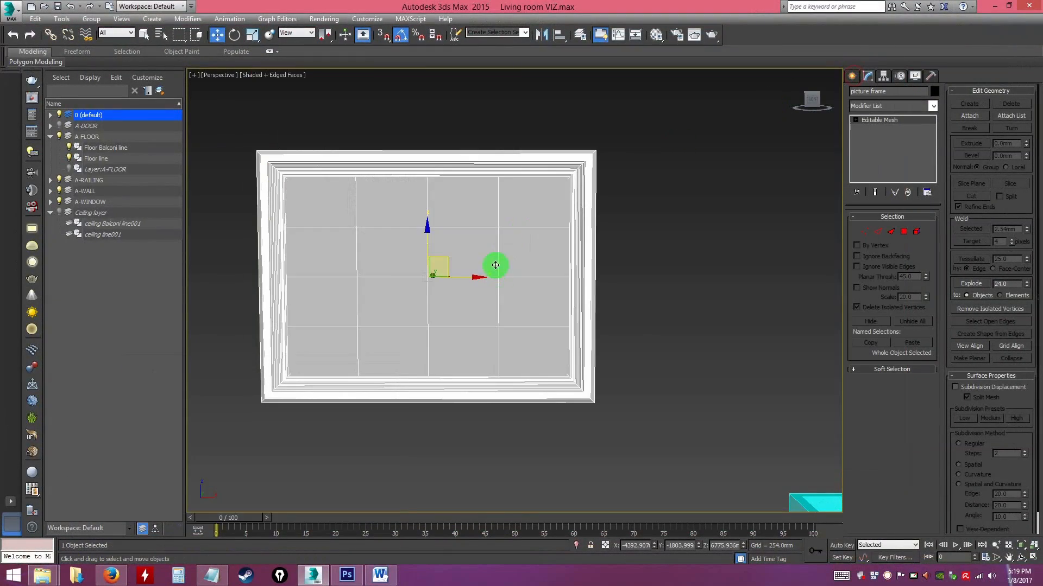
Convert the large picture frame from an editable mesh to an Editable Poly.
right_click(523, 227)
left_click(527, 228)
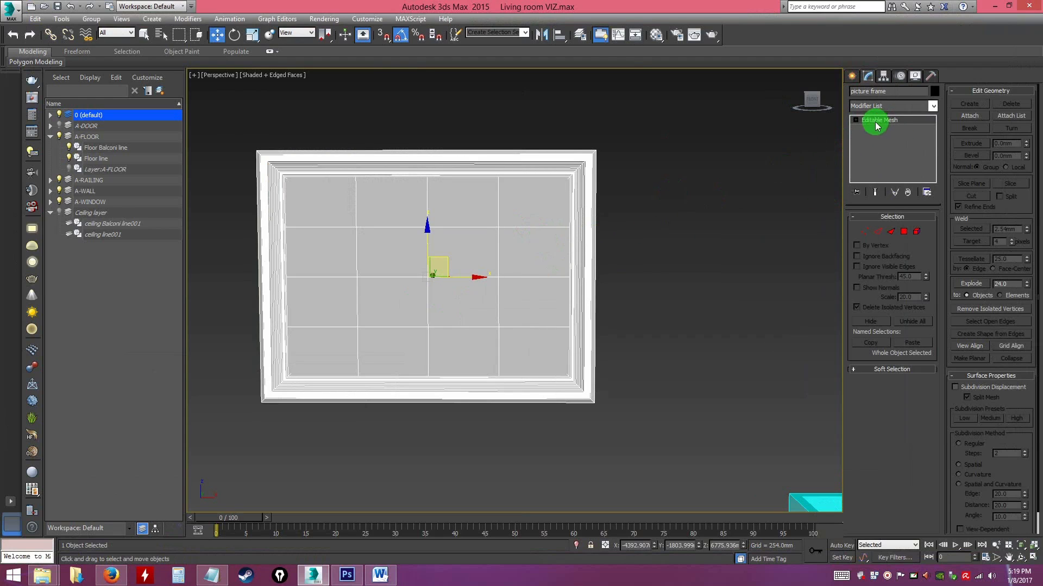
right_click(481, 278)
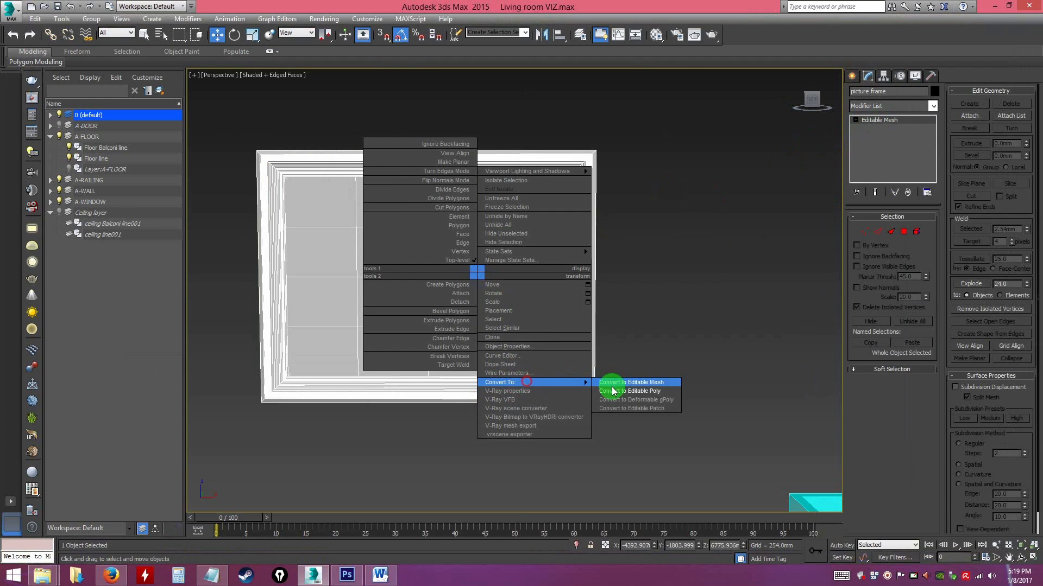
left_click(608, 387)
Widen the picture frame by moving the vertices of one short side outward along X, and select the neighbouring inner vertex column.
left_click(871, 125)
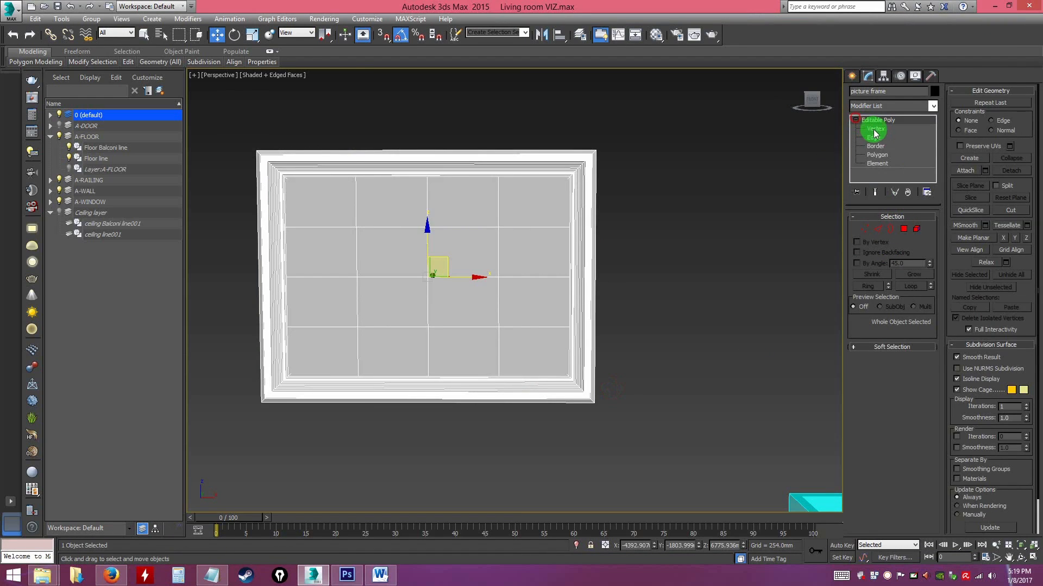
left_click(874, 129)
left_click_drag(713, 491, 713, 490)
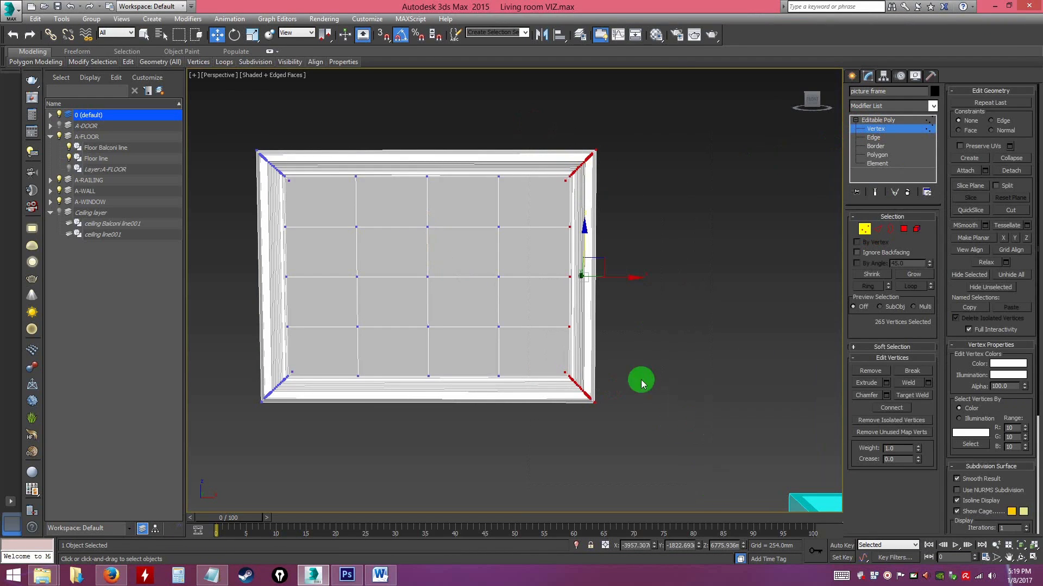
left_click_drag(639, 279, 744, 280)
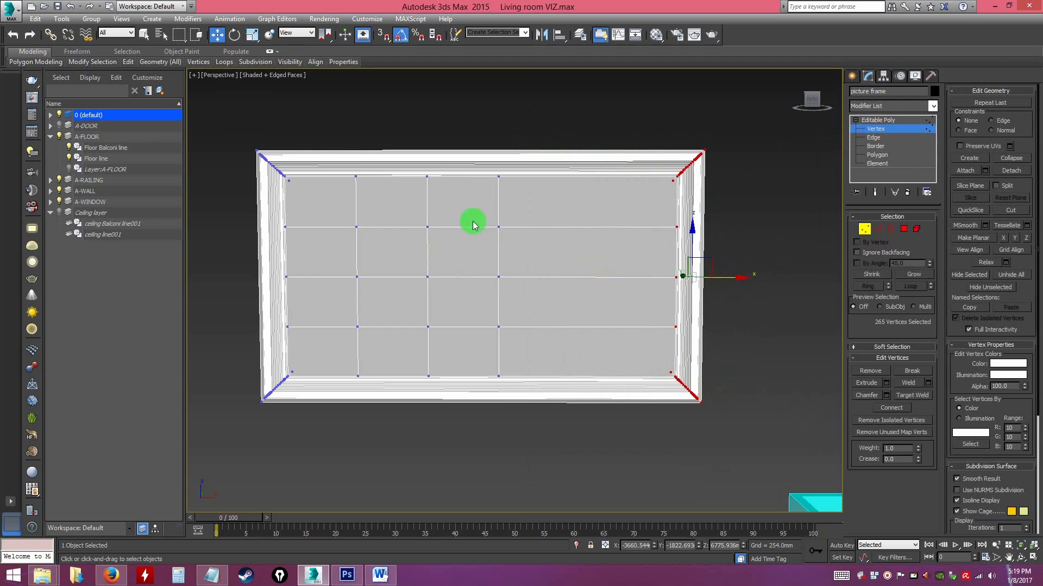
left_click_drag(530, 438, 529, 437)
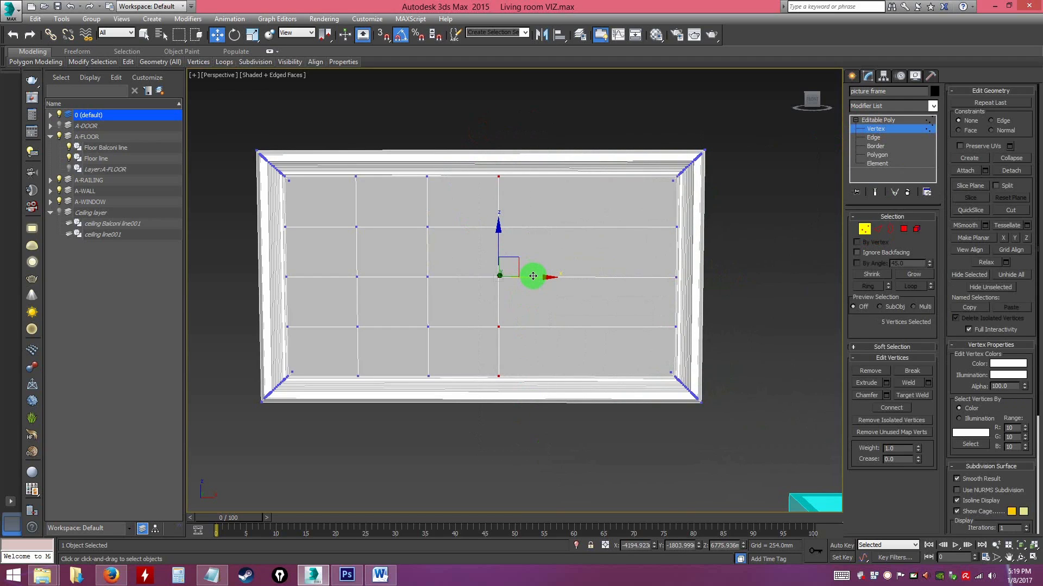
left_click(878, 124)
Move the widened picture frame into the living room, near the wall with the green door.
middle_click_drag(532, 318, 319, 201, "alt")
left_click_drag(284, 190, 670, 344)
middle_click_drag(670, 344, 669, 268, "alt")
left_click_drag(669, 269, 461, 114)
middle_click_drag(521, 221, 515, 217, "alt")
key("z")
middle_click_drag(559, 284, 571, 267, "alt")
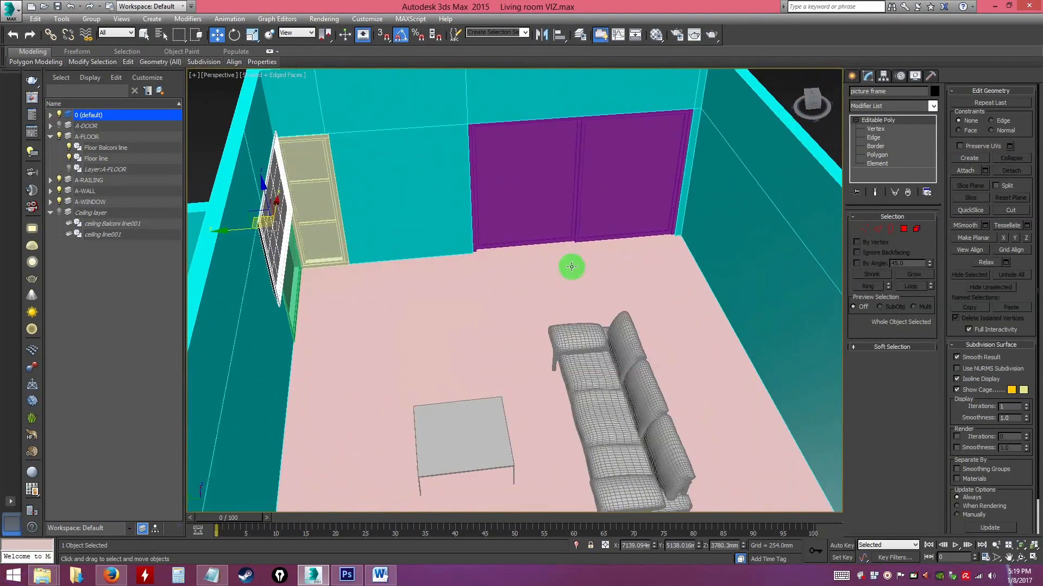
middle_click_drag(744, 287, 493, 235, "alt")
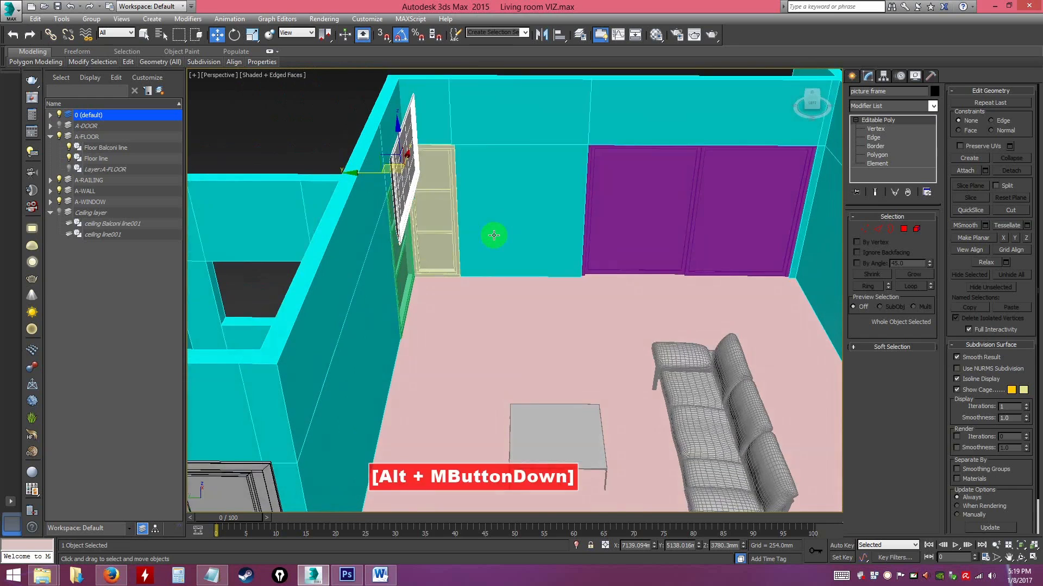
Move the picture frame across the room and lower it to just above the couch's backrest.
key("w")
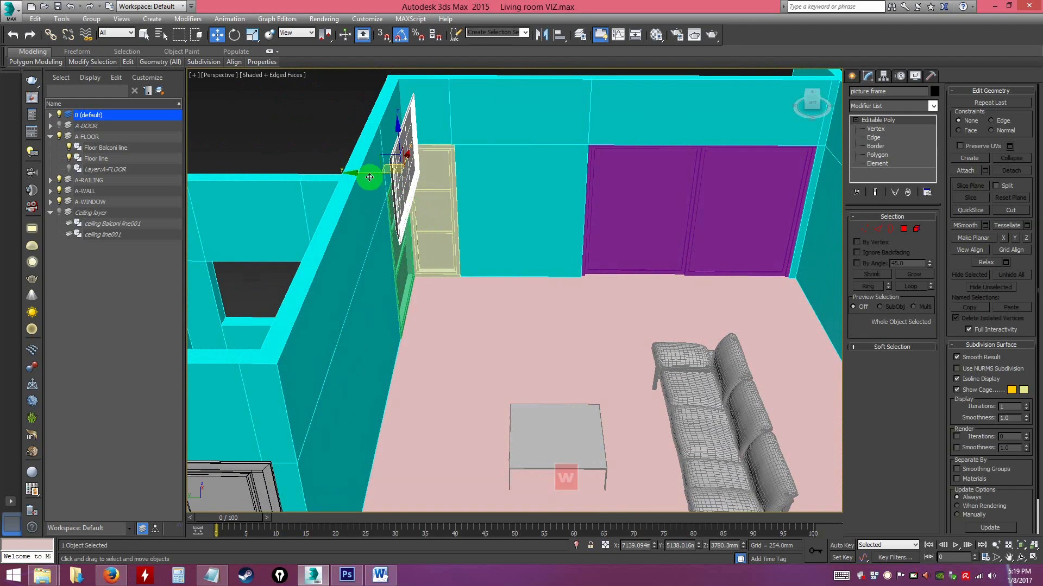
left_click_drag(384, 155, 814, 315)
middle_click_drag(815, 314, 657, 310, "alt")
left_click_drag(466, 237, 517, 254)
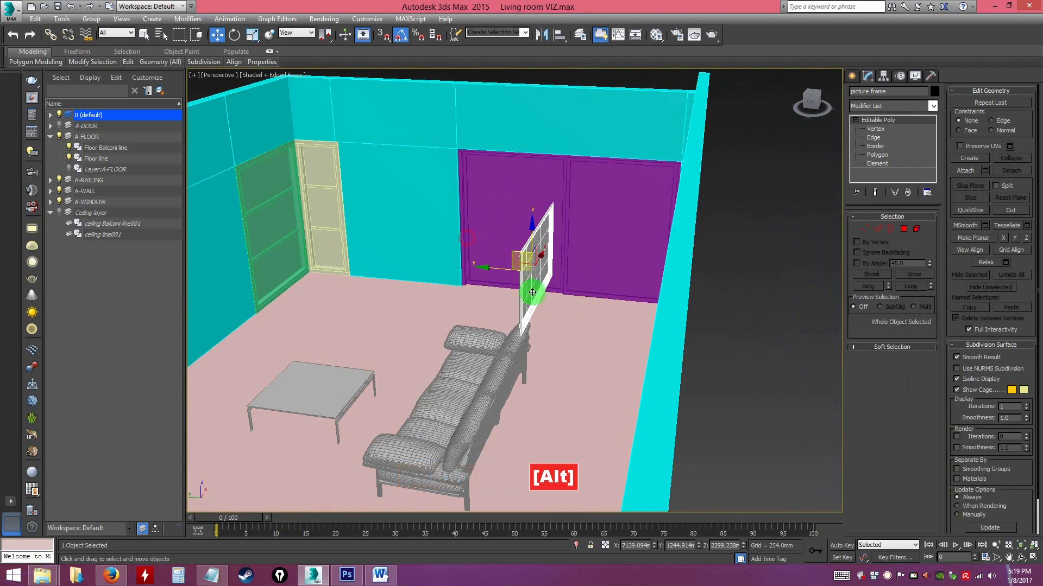
Rotate the picture frame 180 degrees about the vertical axis with angle snap.
middle_click_drag(532, 292, 535, 294, "alt")
key("e")
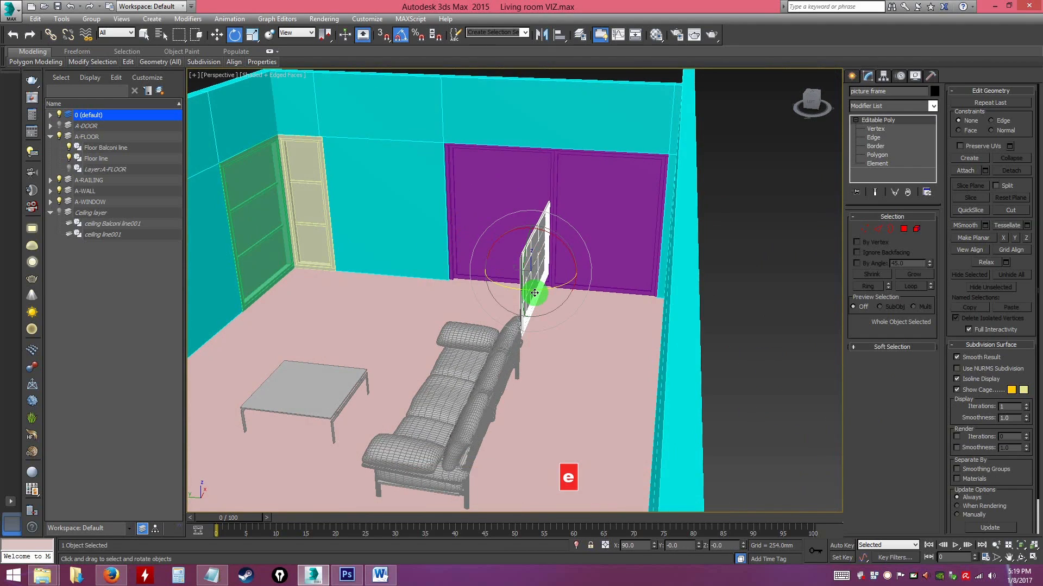
left_click(402, 37)
left_click_drag(560, 285, 456, 283)
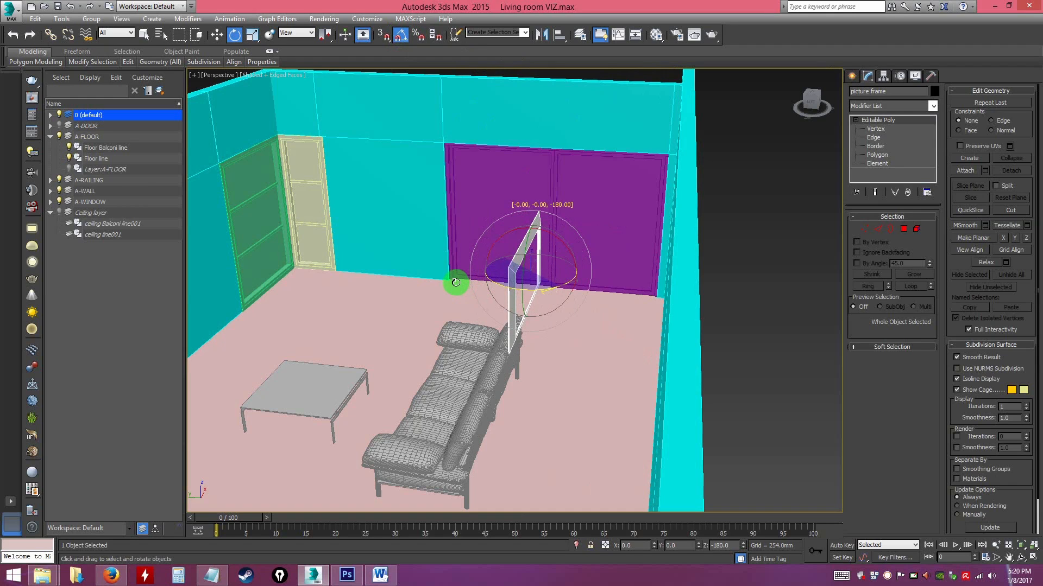
Move the picture frame against the wall behind the couch and position it above the seats.
middle_click_drag(473, 321, 504, 266, "alt")
key("w")
left_click_drag(501, 256, 631, 318)
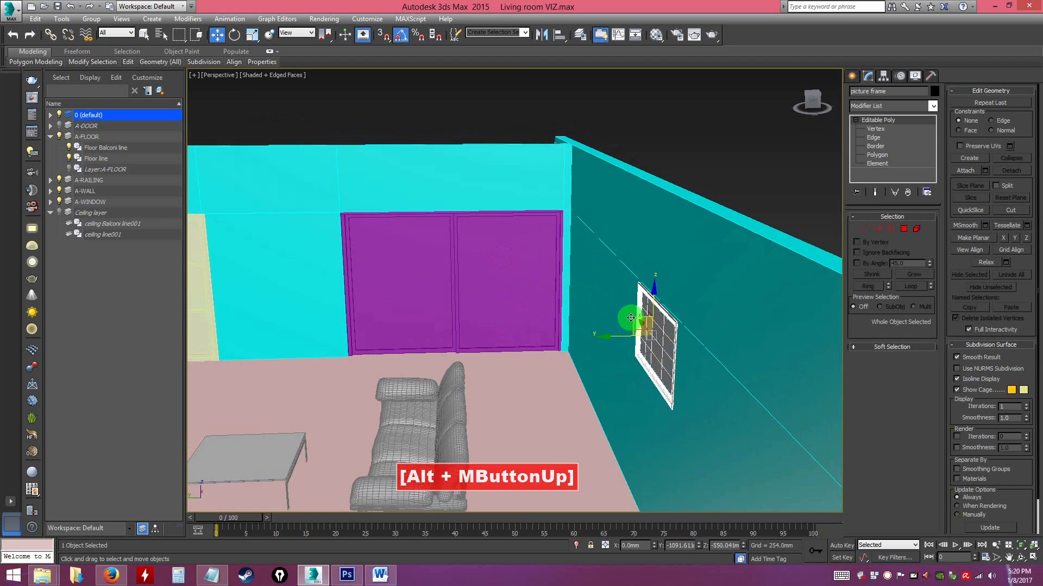
middle_click_drag(630, 318, 701, 337, "alt")
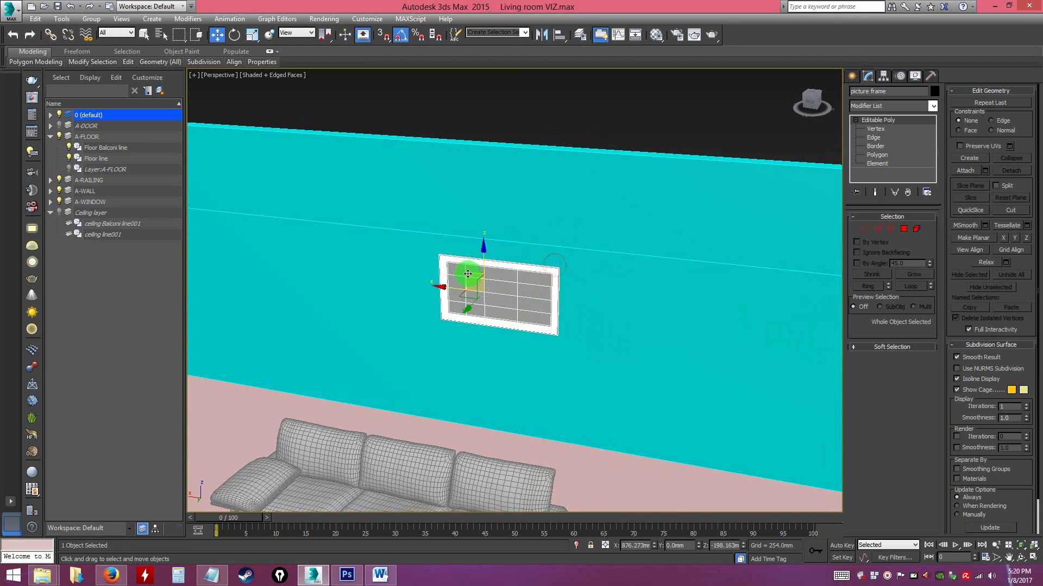
Scale the picture frame up uniformly on the wall behind the couch.
middle_click_drag(553, 310, 549, 309, "alt")
key("r")
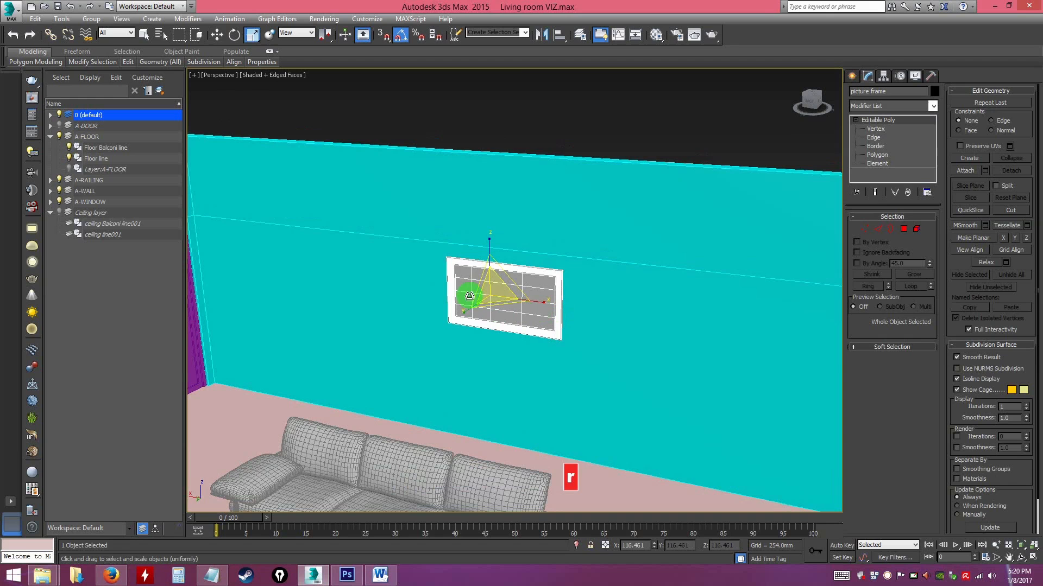
left_click_drag(492, 291, 683, 253)
Deselect the picture frame and examine its placement on the wall with edged faces switched off and on again.
middle_click_drag(683, 253, 596, 335, "alt")
key("w")
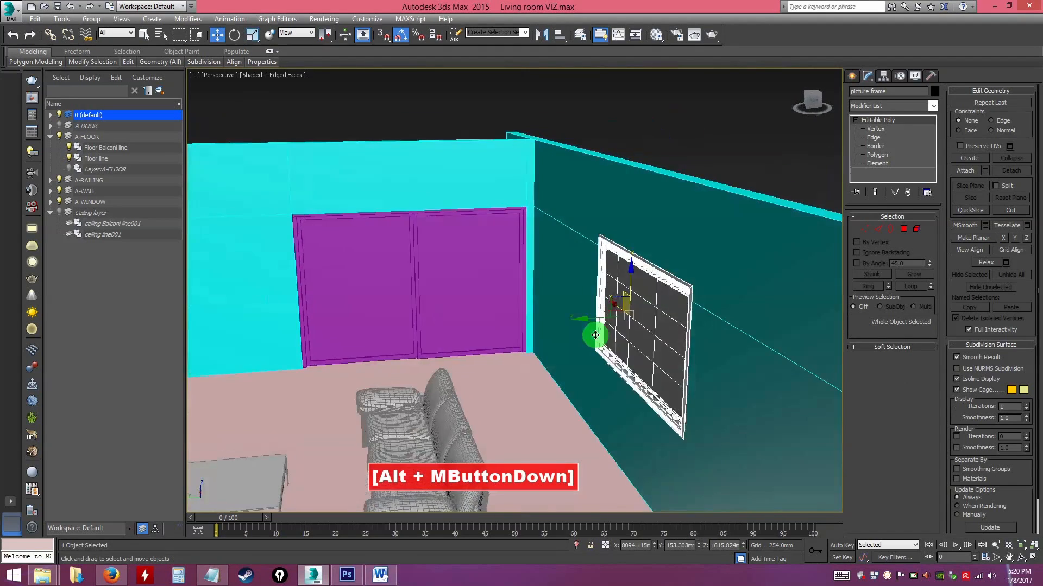
left_click(731, 145)
middle_click_drag(652, 294, 630, 305, "alt")
key("F4")
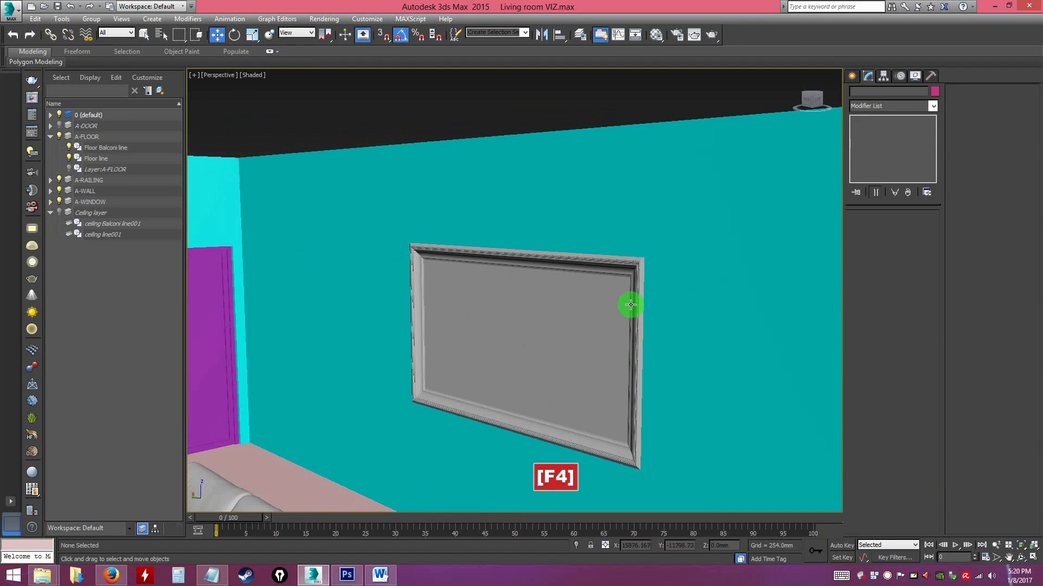
key("F4")
middle_click_drag(624, 302, 526, 342, "alt")
middle_click_drag(677, 396, 539, 360, "alt")
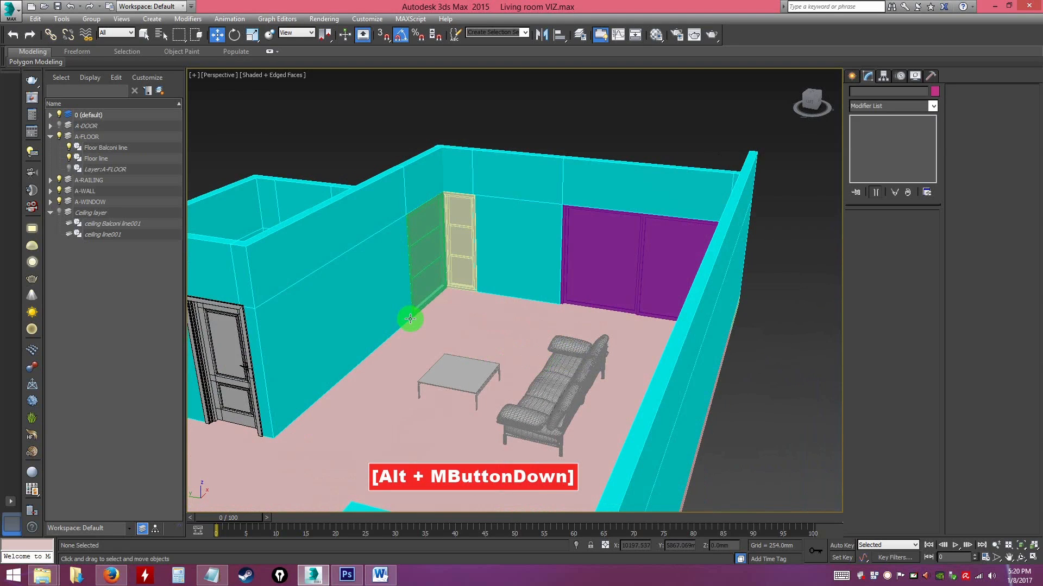
Open the decor file for merging into the current scene.
middle_click_drag(410, 319, 410, 319, "alt")
left_click(110, 78)
left_click(11, 13)
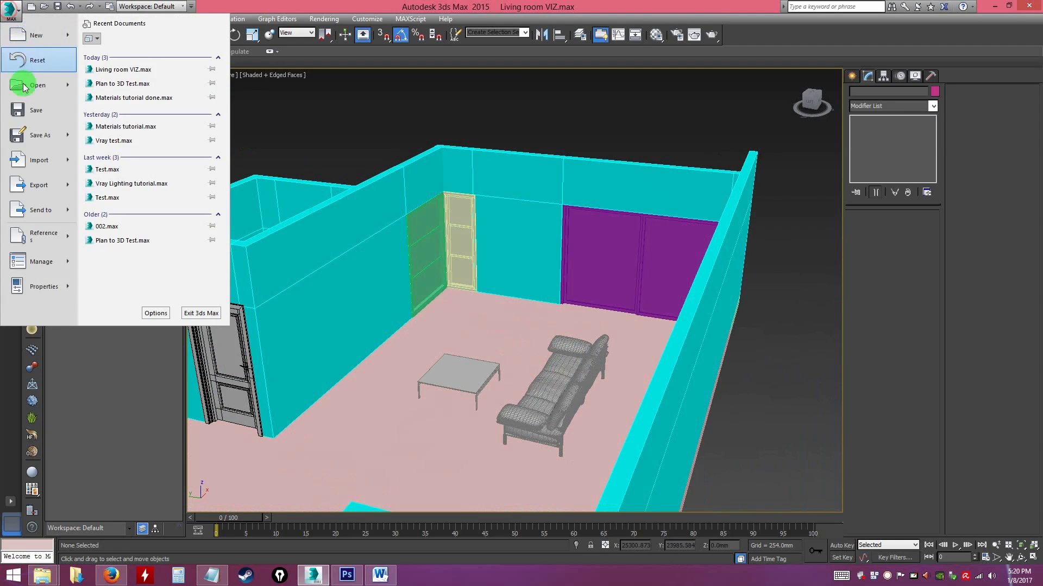
mouse_move(67, 163)
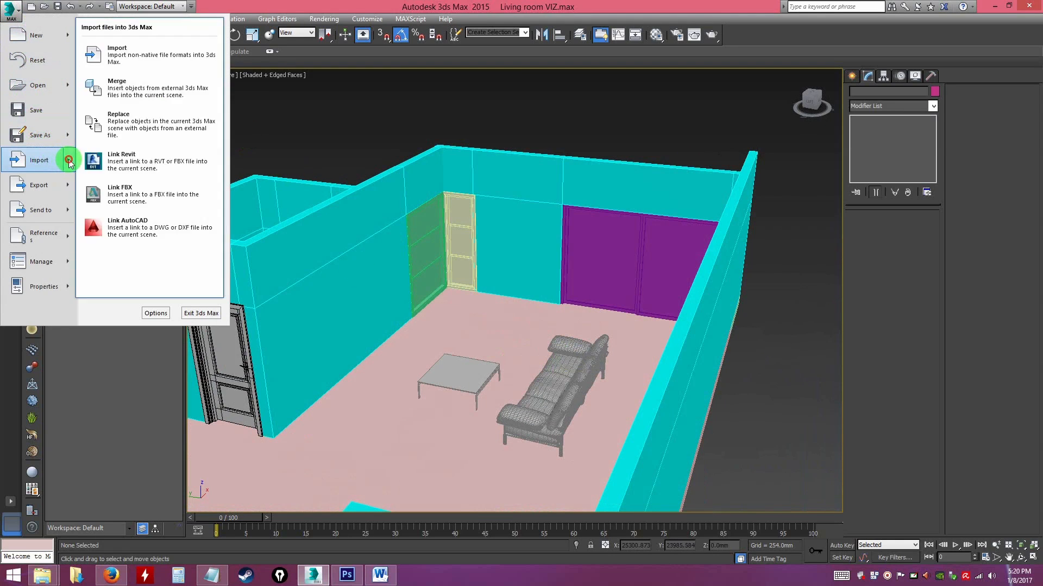
left_click(132, 90)
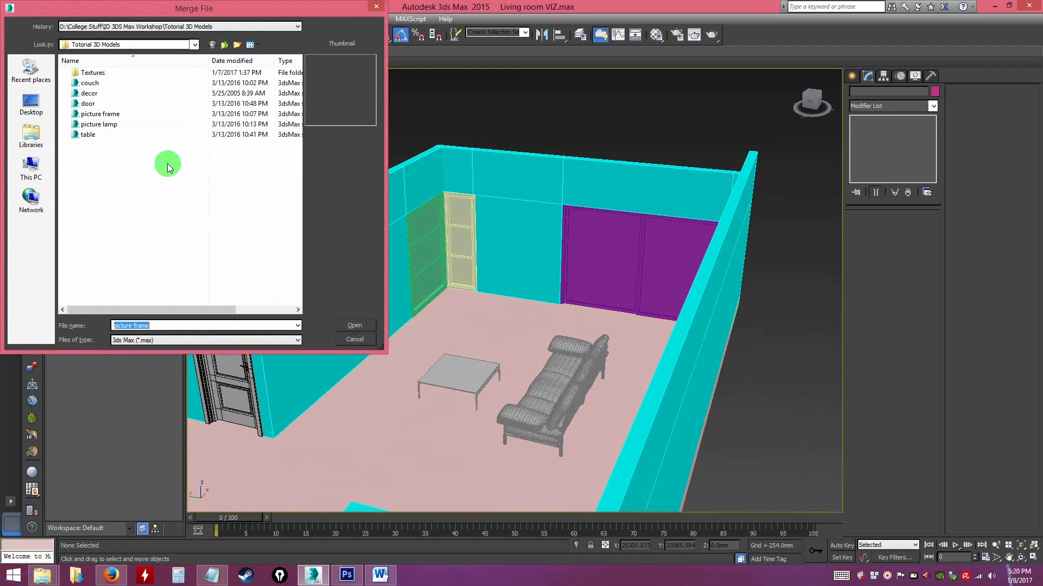
left_click(90, 93)
double_click(93, 96)
Merge the decor objects into the scene, auto-renaming duplicate object names and all duplicate materials.
left_click(430, 361)
left_click(573, 383)
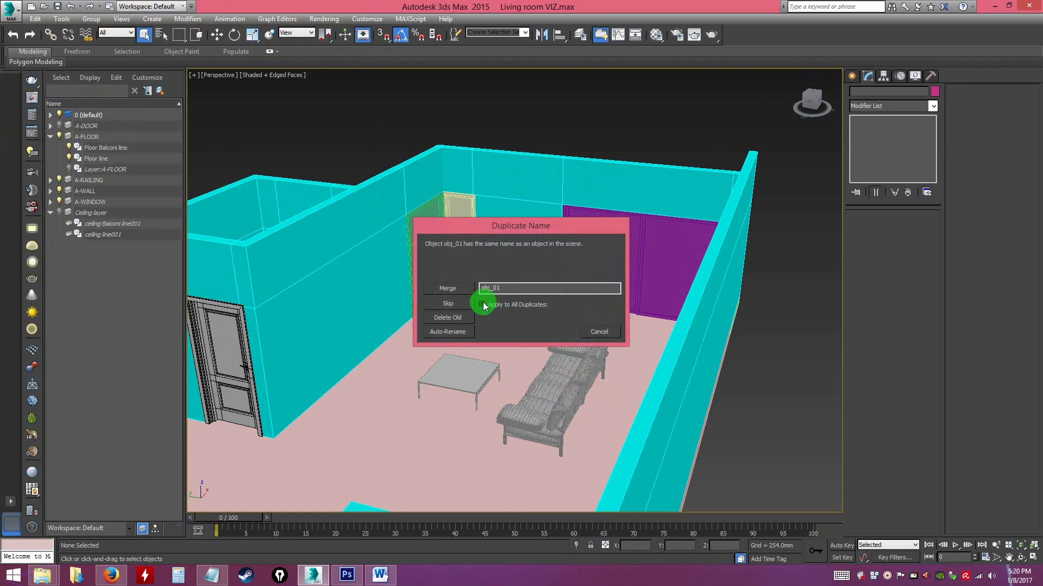
left_click(457, 332)
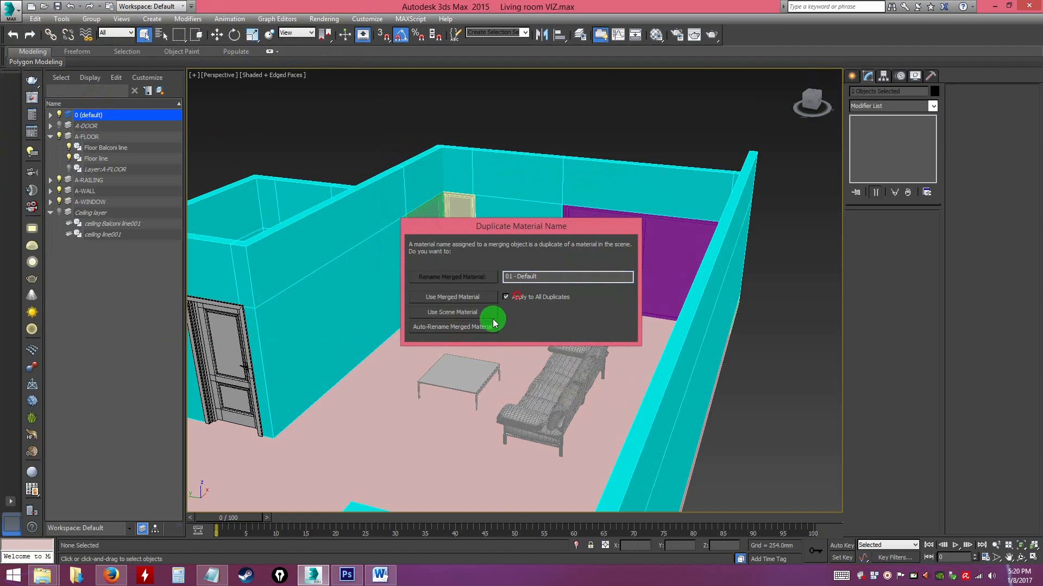
left_click(483, 327)
Group the two merged vase objects under the name "decor".
mouse_move(450, 382)
middle_mouse_down("alt")
mouse_move(433, 381)
mouse_move(453, 391)
middle_mouse_up("alt")
key("z")
left_click(91, 20)
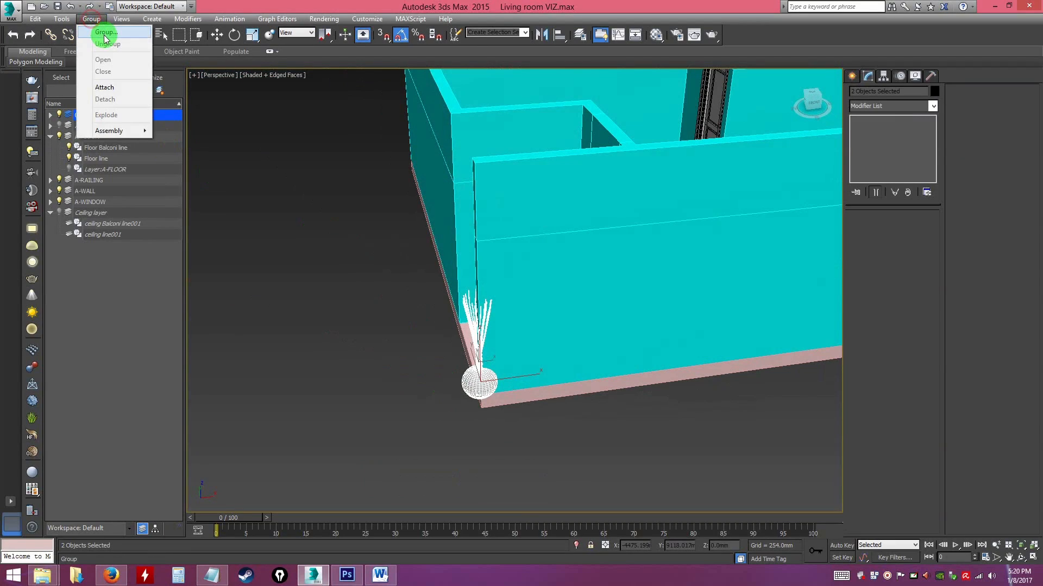
left_click(105, 34)
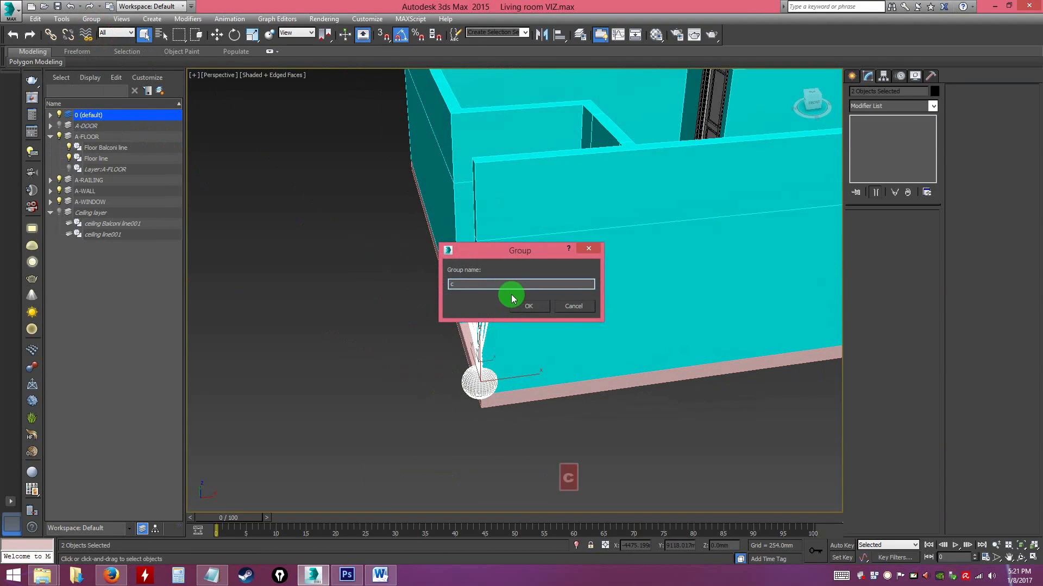
type("ecor")
key("Return")
Move the decor group from the building's outer corner to the coffee table and raise it above the tabletop.
key("w")
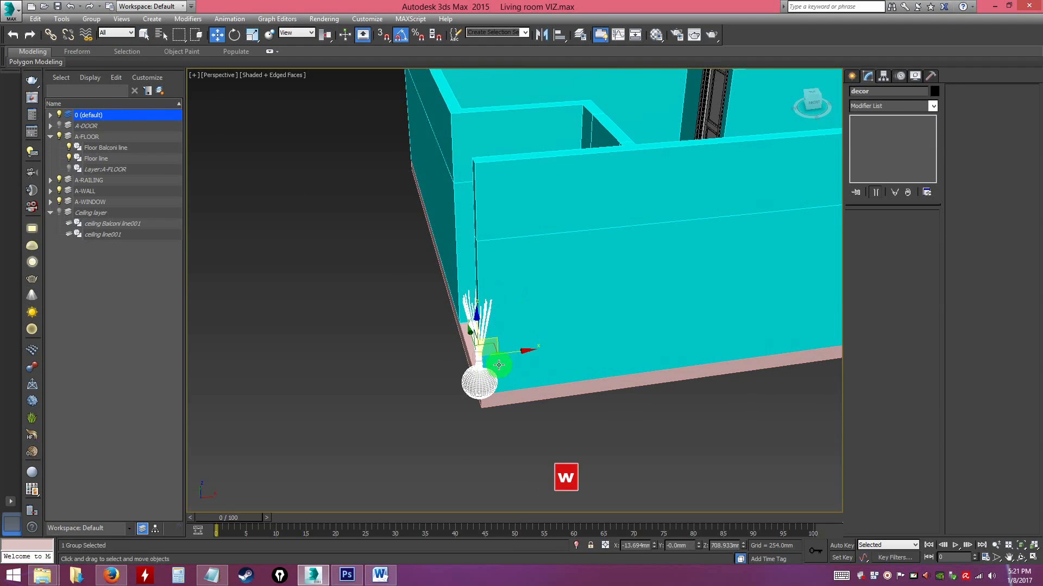
mouse_move(477, 380)
middle_mouse_down("alt")
mouse_move(530, 435)
mouse_move(536, 419)
mouse_move(491, 375)
middle_mouse_up("alt")
left_click_drag(490, 375, 781, 306)
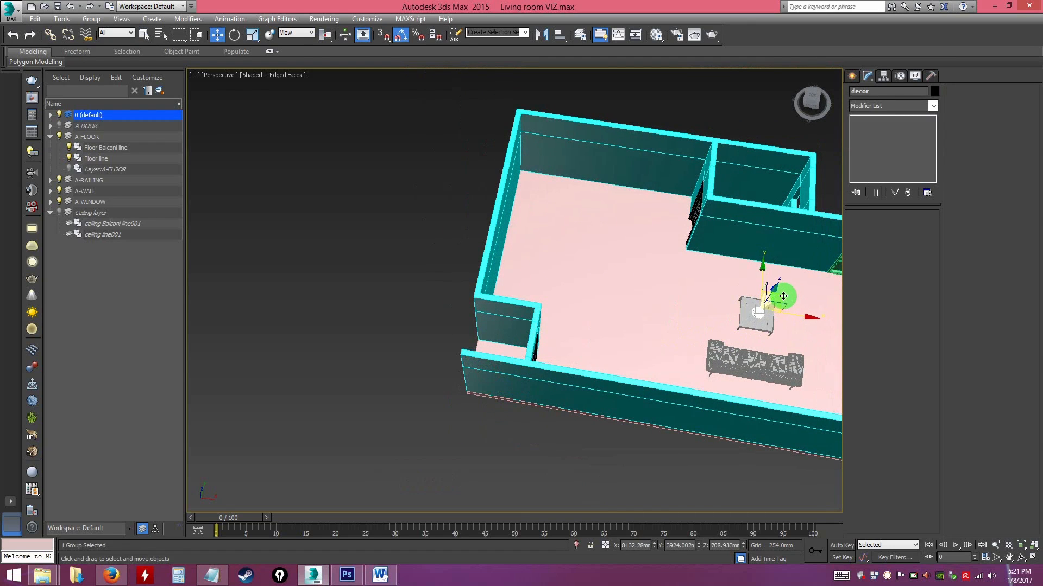
key("z")
middle_click_drag(717, 359, 531, 252, "alt")
left_click_drag(521, 242, 530, 159)
Scale the decor group down uniformly to about 36 percent.
middle_click_drag(577, 194, 489, 200, "alt")
key("r")
left_click_drag(486, 203, 348, 285)
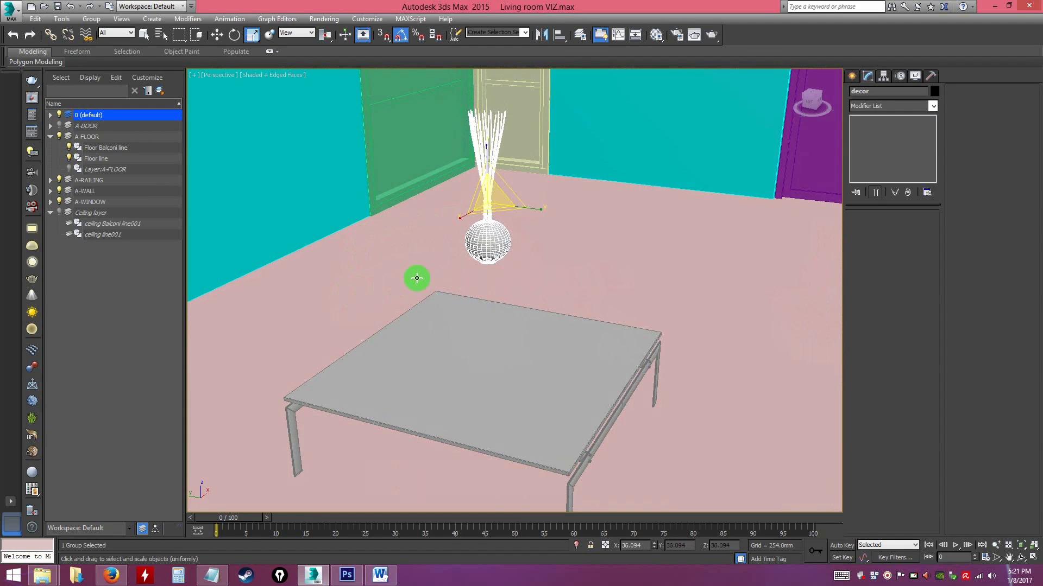
Lower the scaled decor group onto the coffee table's top.
key("w")
middle_click_drag(488, 233, 441, 229, "alt")
left_click_drag(524, 181, 512, 283)
middle_click_drag(511, 282, 596, 311, "alt")
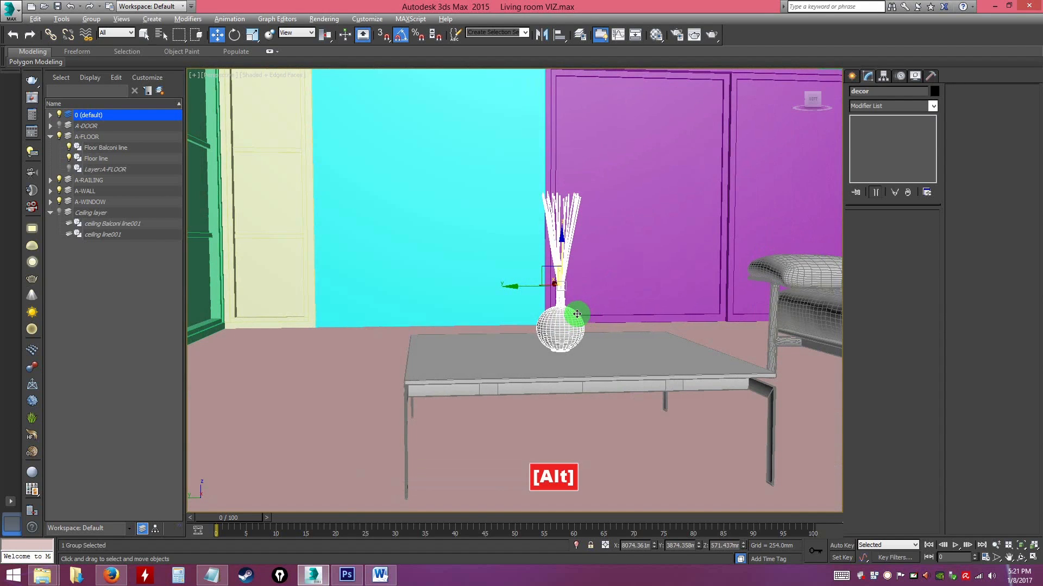
Lower the decor group slightly in the Left view so the vase's base rests on the coffee table's top.
key("alt+w")
scroll(374, 374, "down", 5)
middle_click_drag(398, 368, 402, 294)
key("z")
middle_click_drag(403, 449, 407, 352)
scroll(407, 350, "up", 4)
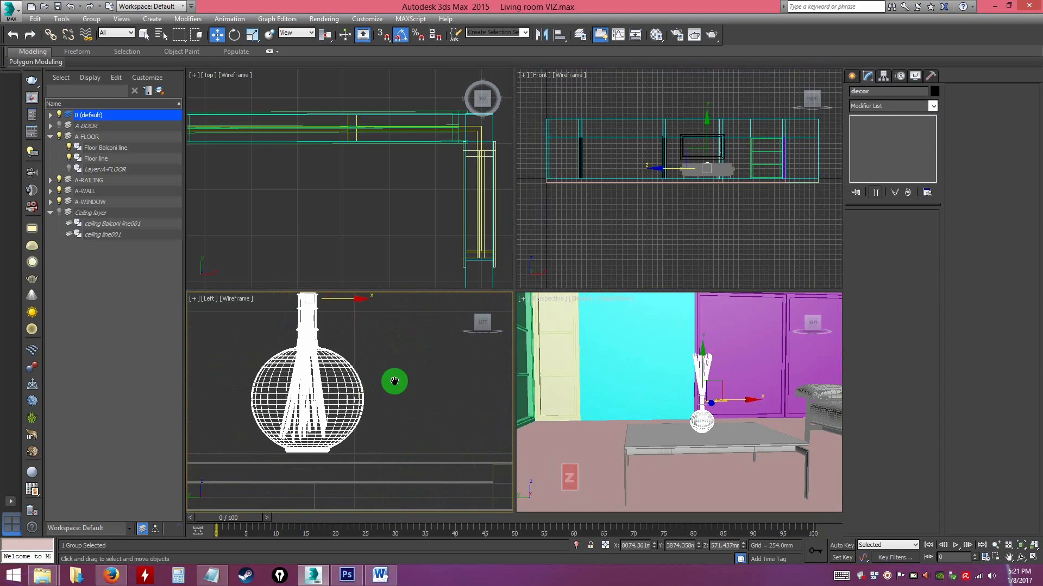
middle_click_drag(371, 389, 450, 416)
left_click_drag(388, 297, 384, 298)
scroll(436, 404, "down", 5)
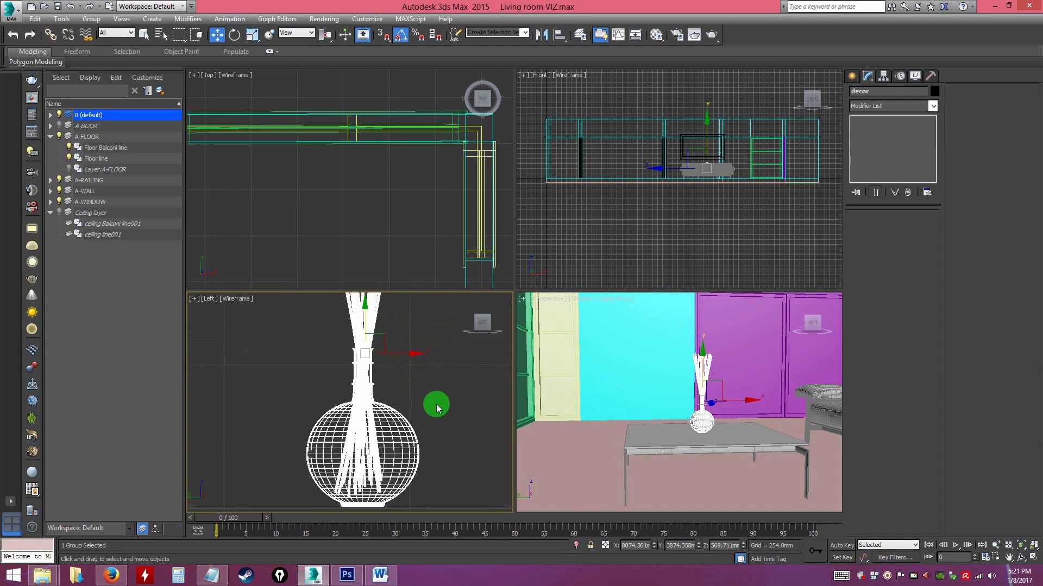
Turn off edged faces in the Perspective view, deselect the decor group and check the vase's placement on the table.
middle_click_drag(747, 435, 809, 469, "alt")
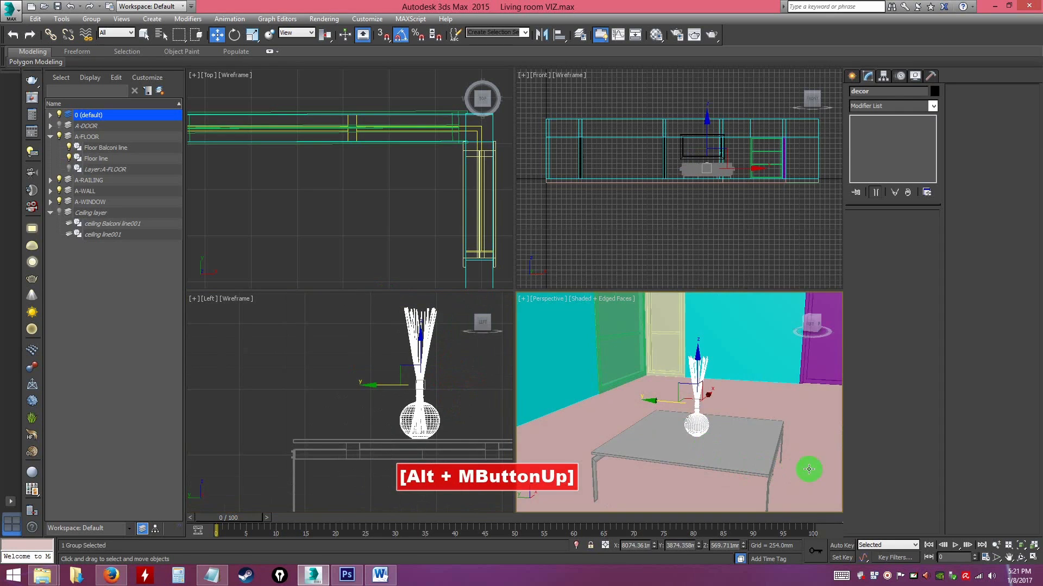
left_click(810, 467)
mouse_move(752, 449)
middle_mouse_down("alt")
mouse_move(723, 462)
mouse_move(711, 442)
mouse_move(737, 459)
mouse_move(653, 340)
middle_mouse_up("alt")
scroll(724, 462, "down", 5)
key("F4")
left_click(651, 313)
mouse_move(716, 411)
middle_mouse_down("alt")
mouse_move(744, 422)
mouse_move(661, 412)
mouse_move(661, 433)
mouse_move(747, 433)
mouse_move(747, 410)
mouse_move(721, 403)
mouse_move(719, 427)
middle_mouse_up("alt")
scroll(737, 421, "up", 4)
middle_click_drag(622, 417, 658, 409, "alt")
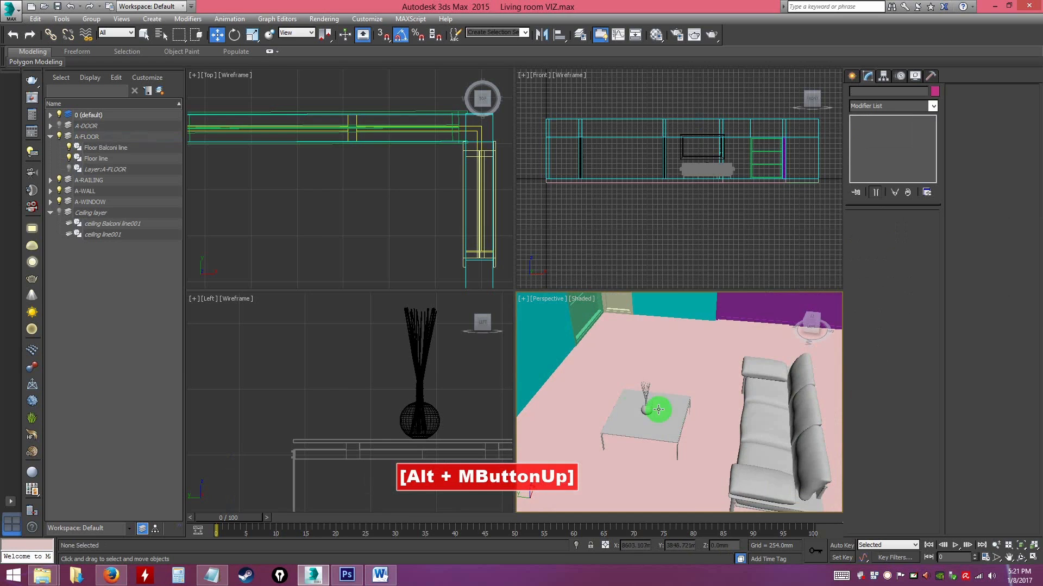
Merge all objects from the "picture lamp" file into the scene, auto-renaming all duplicate objects and materials.
left_click(10, 10)
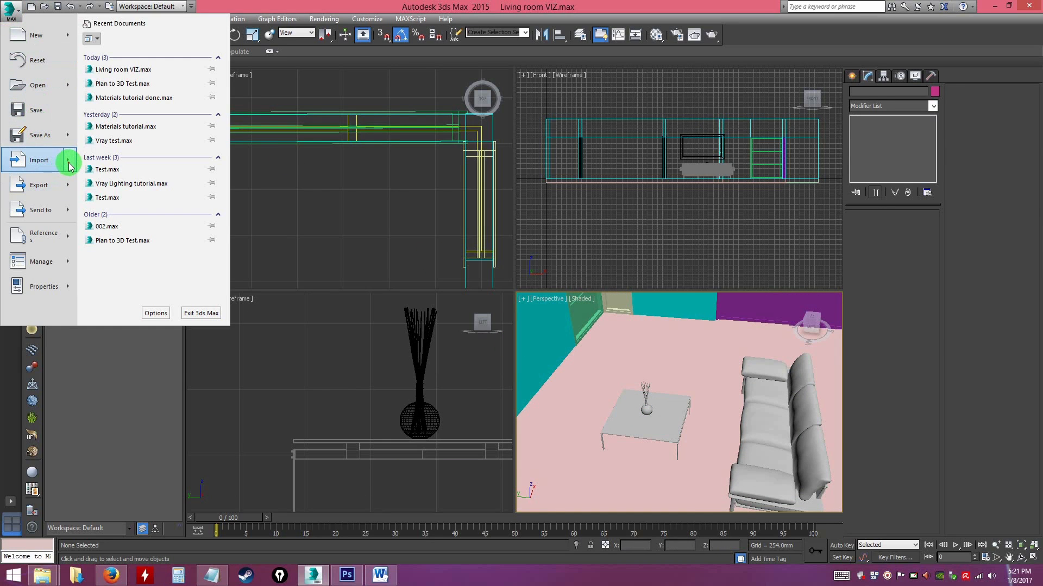
mouse_move(69, 166)
left_click(136, 88)
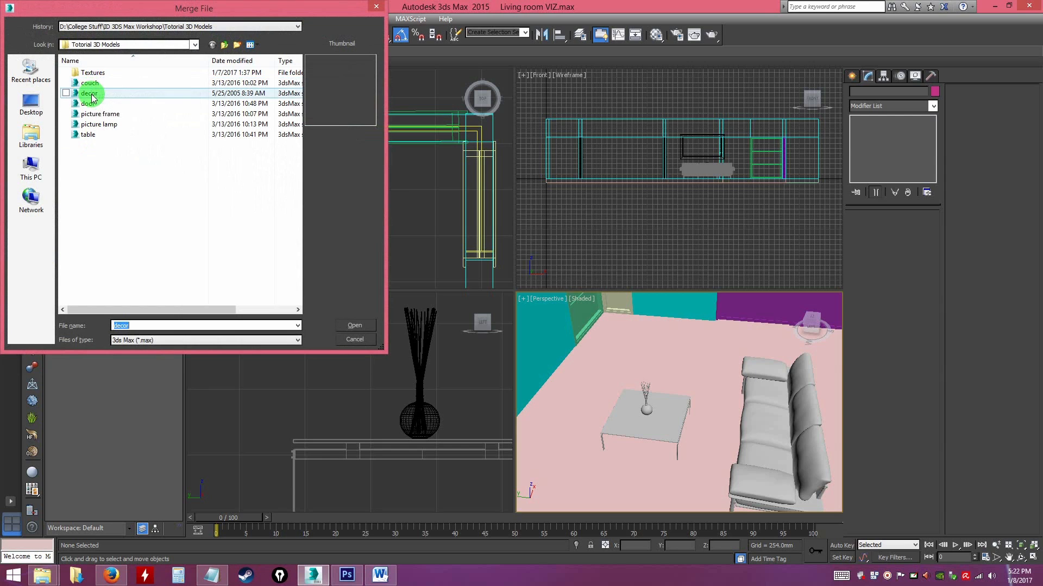
left_click(97, 128)
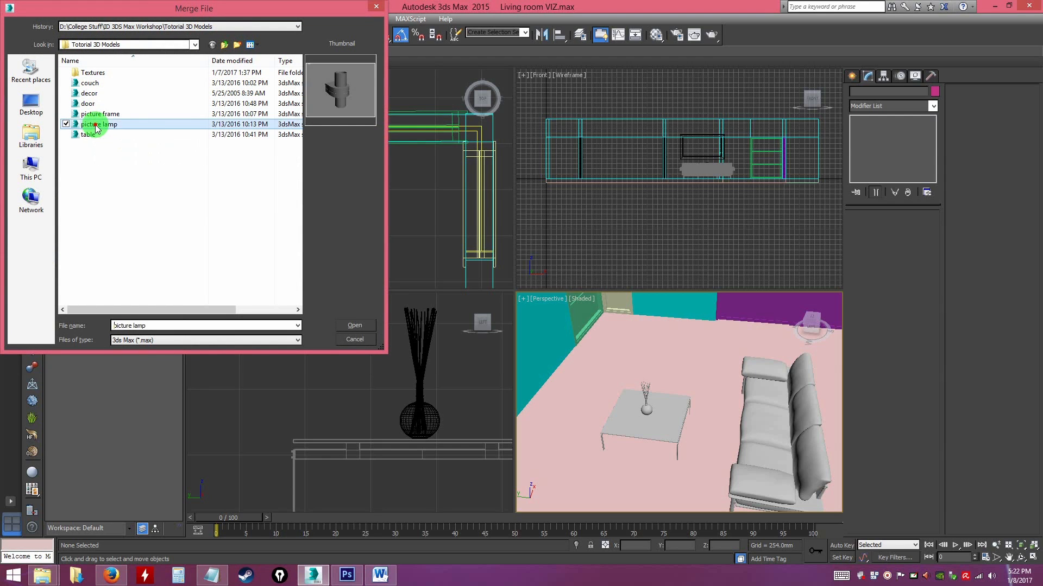
left_click(358, 326)
left_click(430, 363)
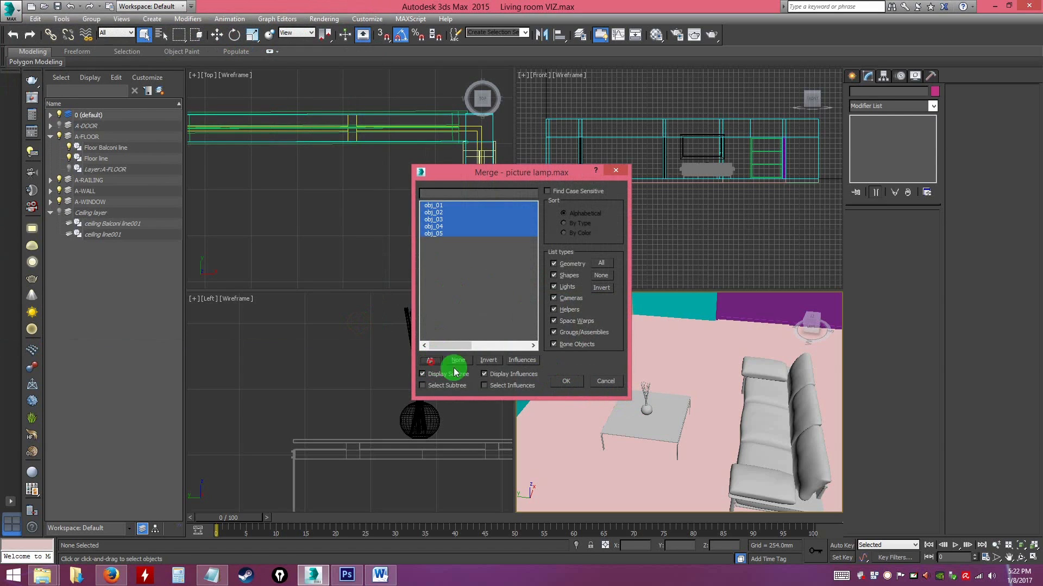
left_click(566, 383)
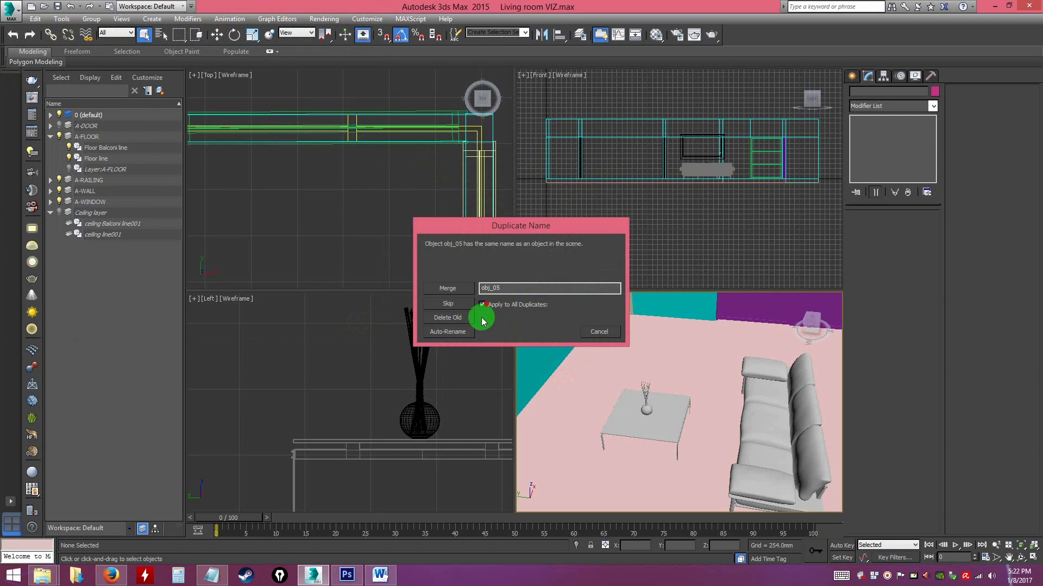
left_click(459, 333)
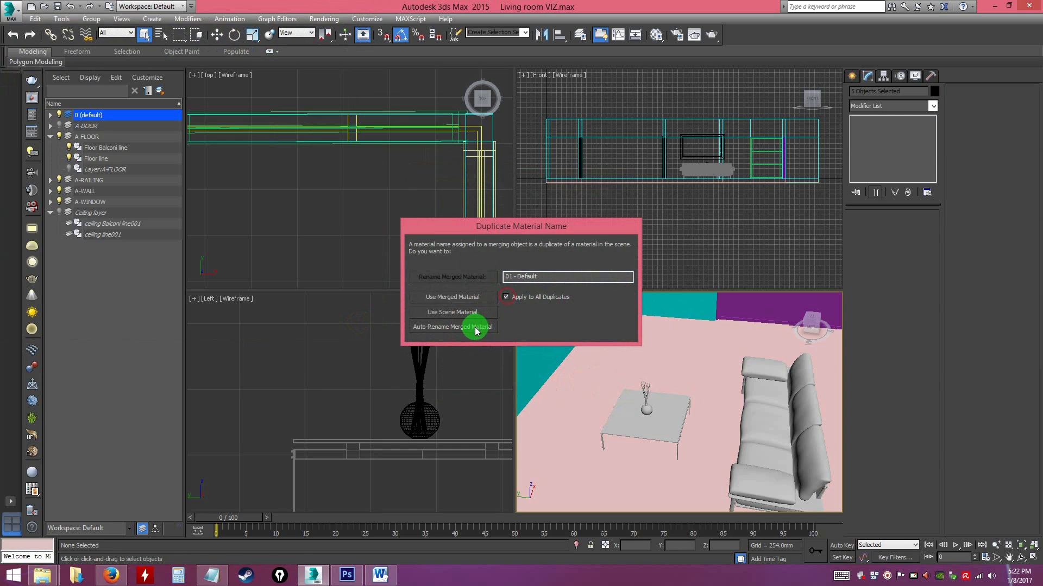
left_click(475, 329)
Group the merged picture lamp objects under the name "lamp".
key("z")
middle_click_drag(656, 415, 513, 233, "alt")
left_click(92, 19)
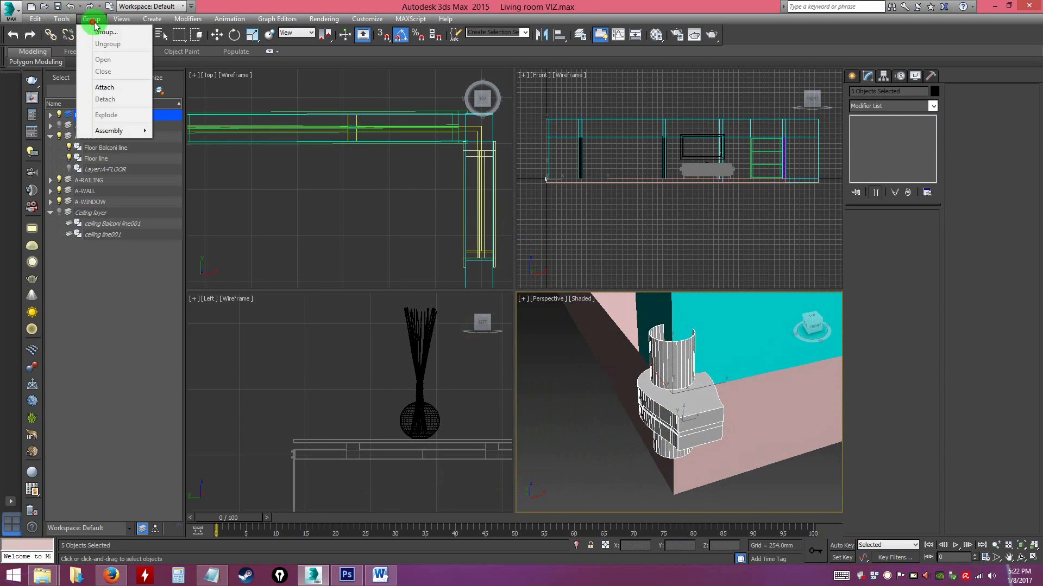
left_click(107, 32)
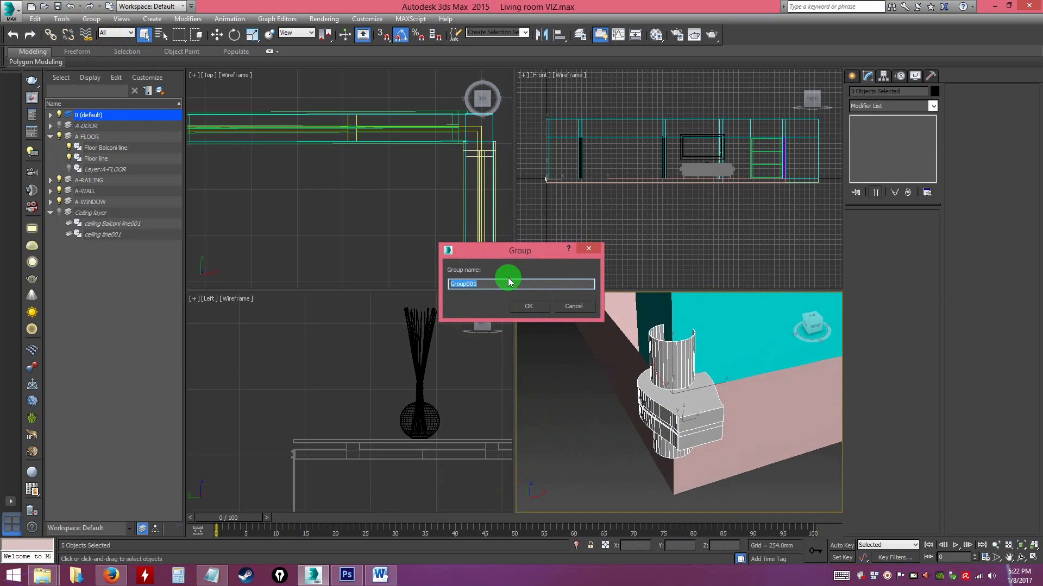
type("lamp")
key("Return")
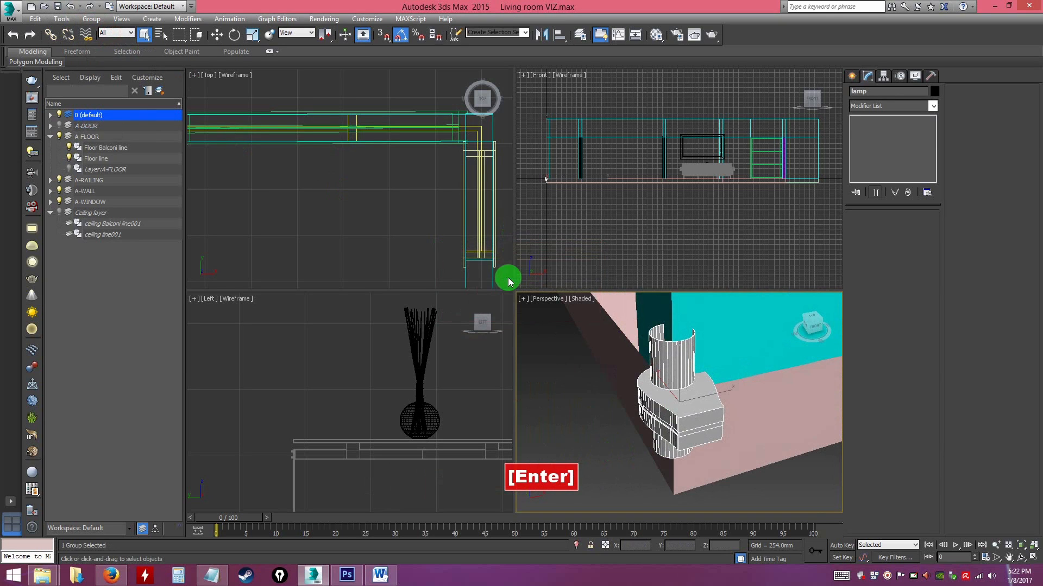
Move the lamp from the room corner to the wall beside the picture frame.
middle_click_drag(637, 365, 706, 441, "alt")
key("w")
left_click_drag(710, 412, 568, 375)
middle_click_drag(568, 374, 812, 476, "alt")
middle_click_drag(504, 389, 735, 453, "alt")
left_click_drag(666, 454, 543, 358)
middle_click_drag(543, 358, 686, 410, "alt")
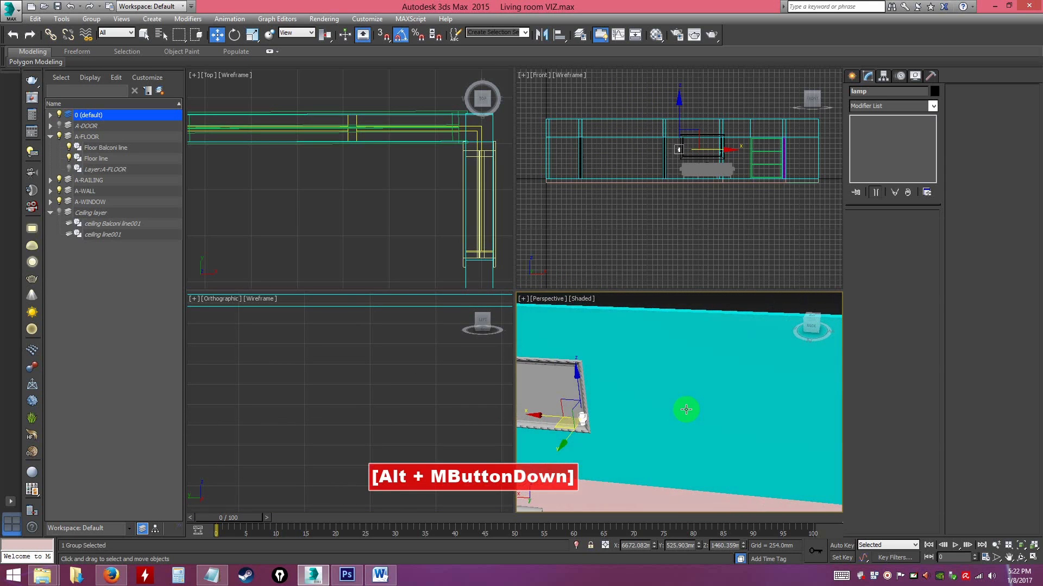
Position the lamp above the picture frame, near the frame's left end as seen from inside the room.
key("alt+w")
middle_click_drag(624, 412, 597, 404, "alt")
left_click_drag(597, 404, 459, 297)
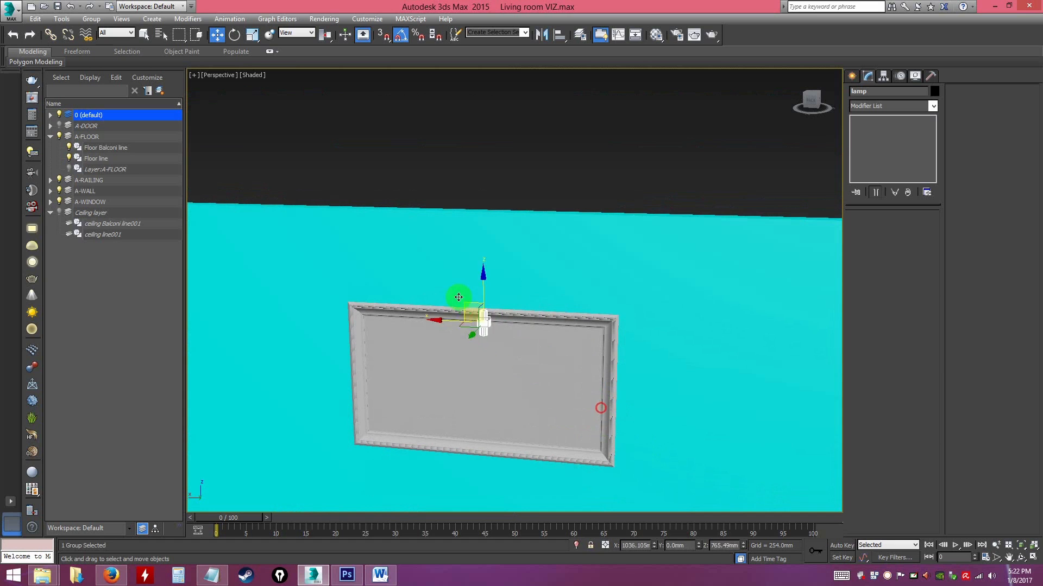
key("z")
middle_click_drag(459, 320, 514, 393, "alt")
left_click_drag(412, 340, 612, 347)
middle_click_drag(612, 347, 481, 247, "alt")
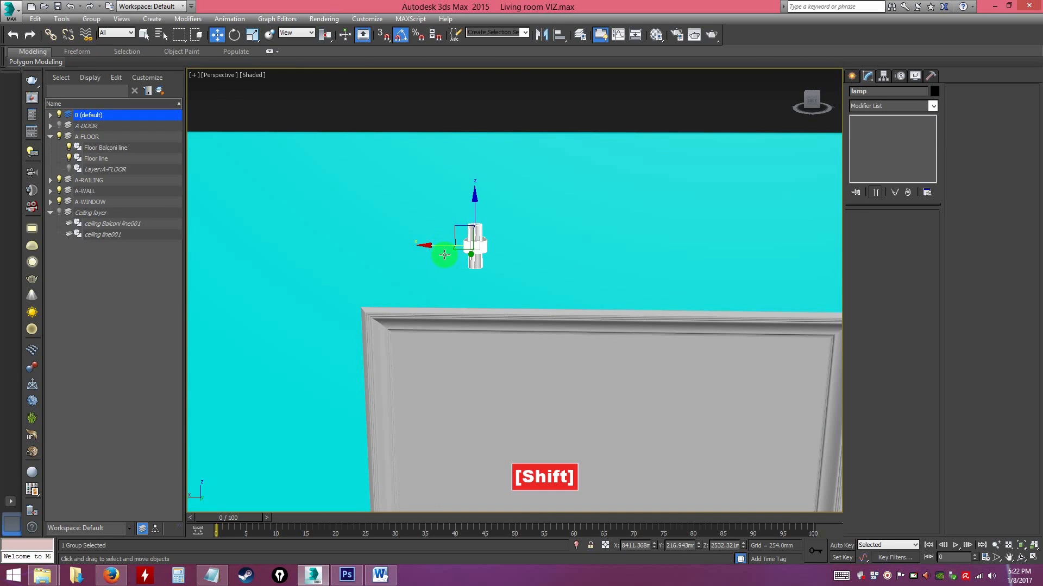
Clone the lamp about 1060 mm sideways along X above the picture frame, and deselect it.
left_click_drag(444, 247, 451, 247, "shift")
left_click(566, 335)
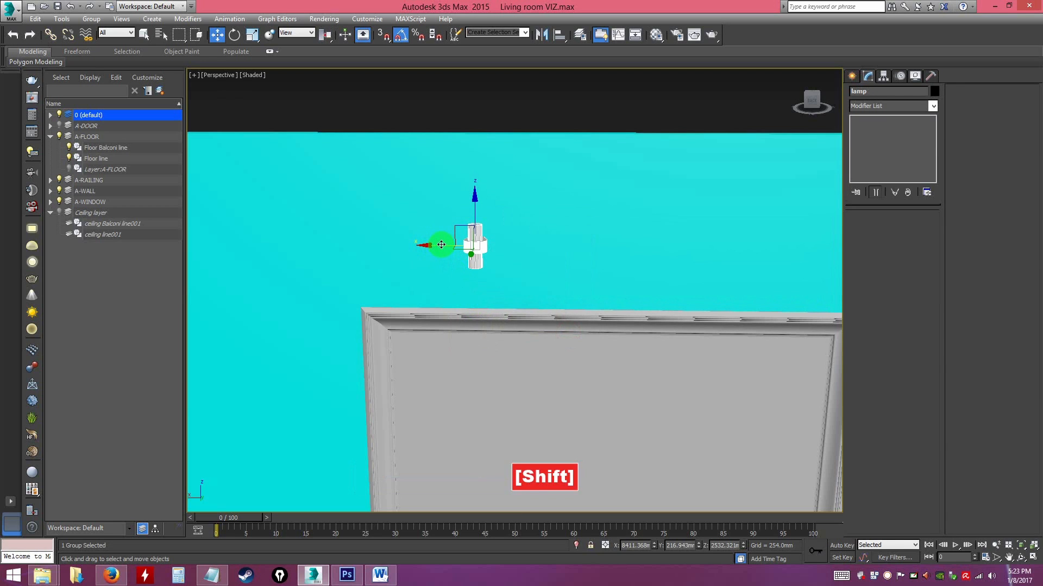
left_click_drag(441, 244, 585, 252, "shift")
left_click_drag(690, 257, 690, 255, "shift")
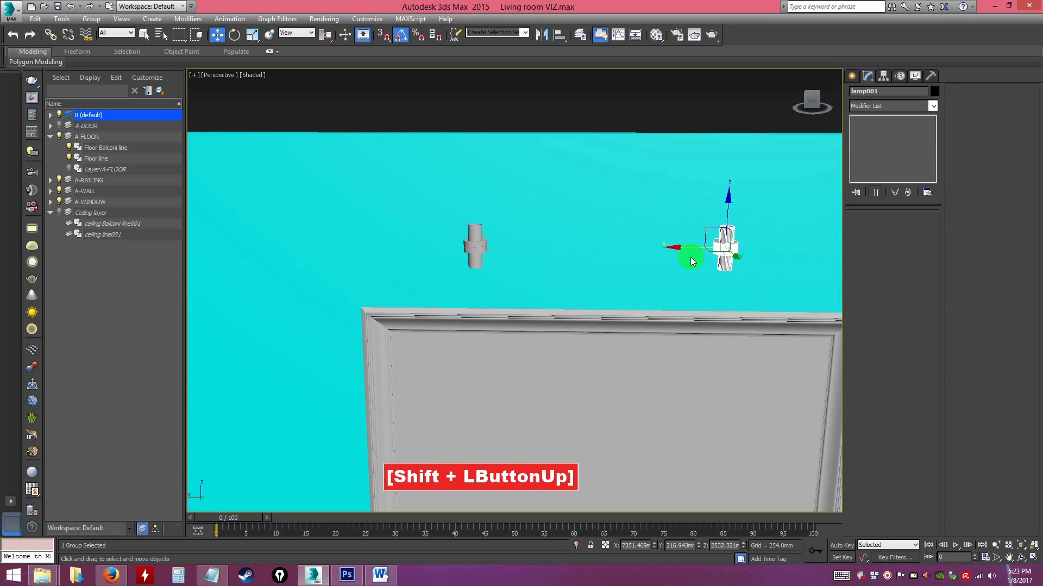
left_click(519, 332)
left_click(546, 112)
Create a standard Box in the Front view over the sofa area, about 2053 mm long, 2723 mm wide and 282 mm high.
middle_click_drag(643, 326, 582, 372, "alt")
scroll(572, 360, "up", 3)
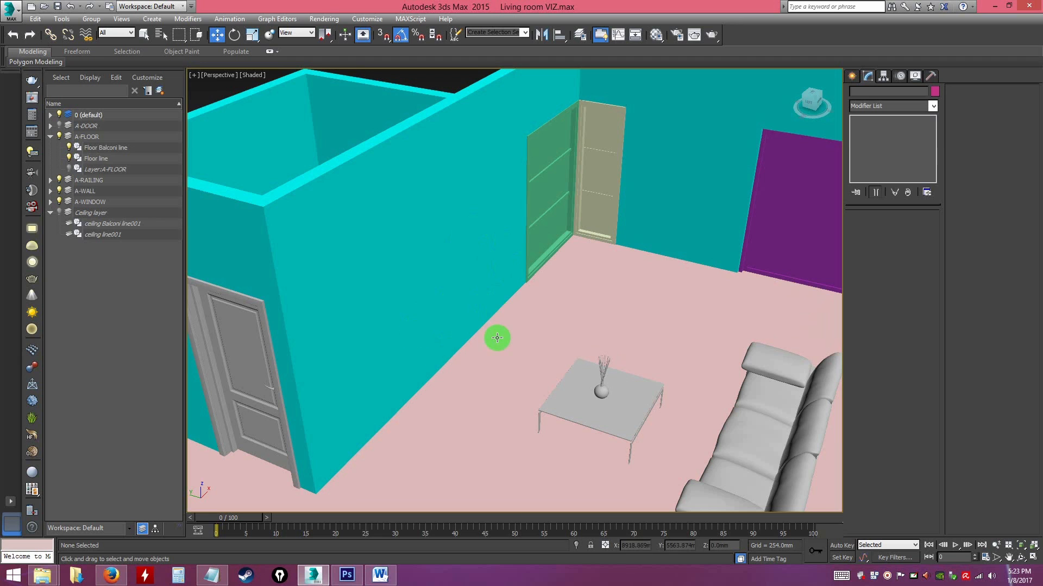
middle_click_drag(494, 340, 535, 335, "alt")
middle_click_drag(472, 334, 364, 290, "alt")
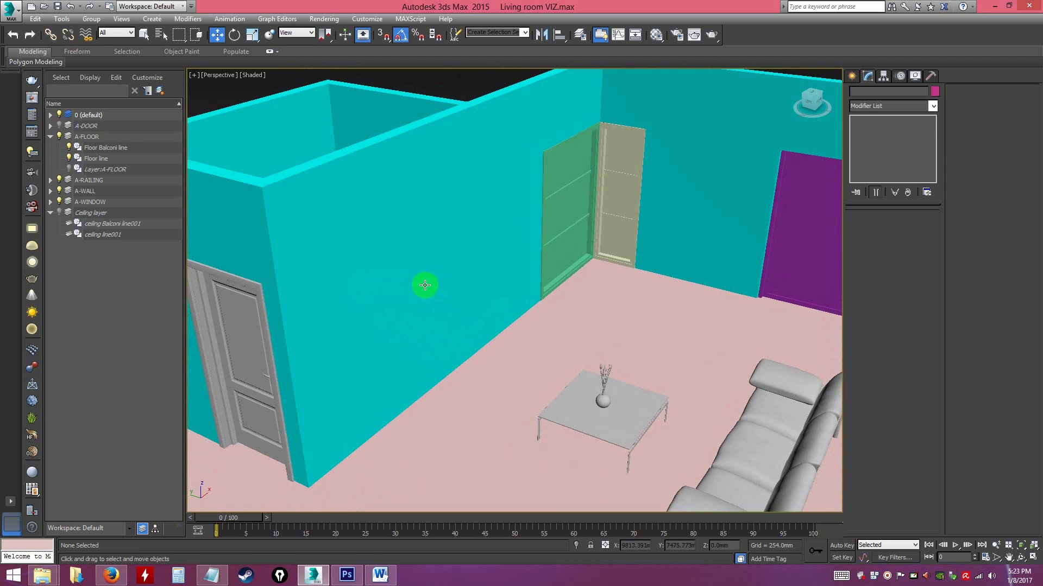
left_click(852, 76)
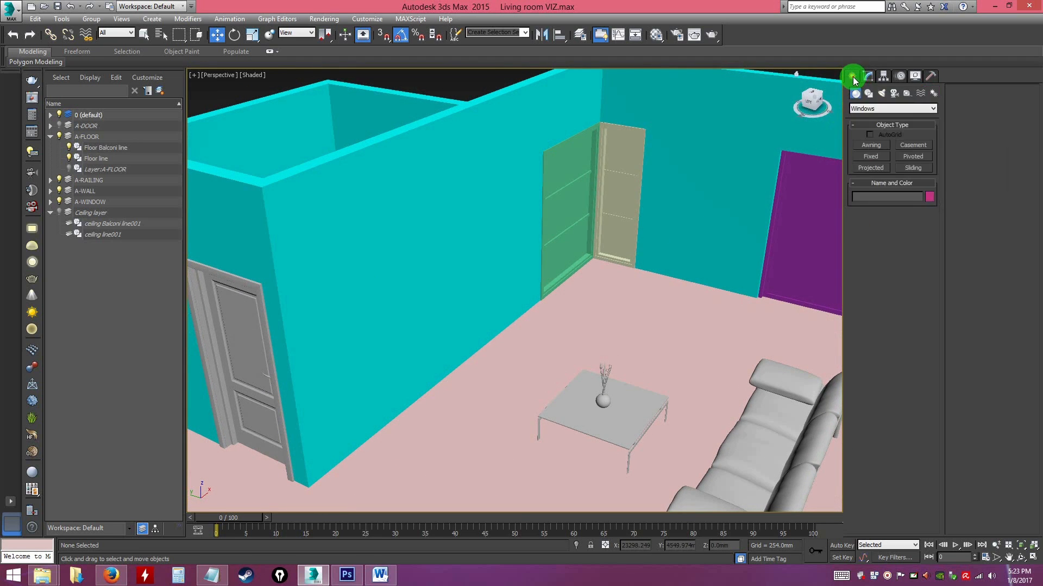
left_click(869, 110)
left_click(871, 118)
left_click(871, 145)
middle_click_drag(668, 244, 569, 289, "alt")
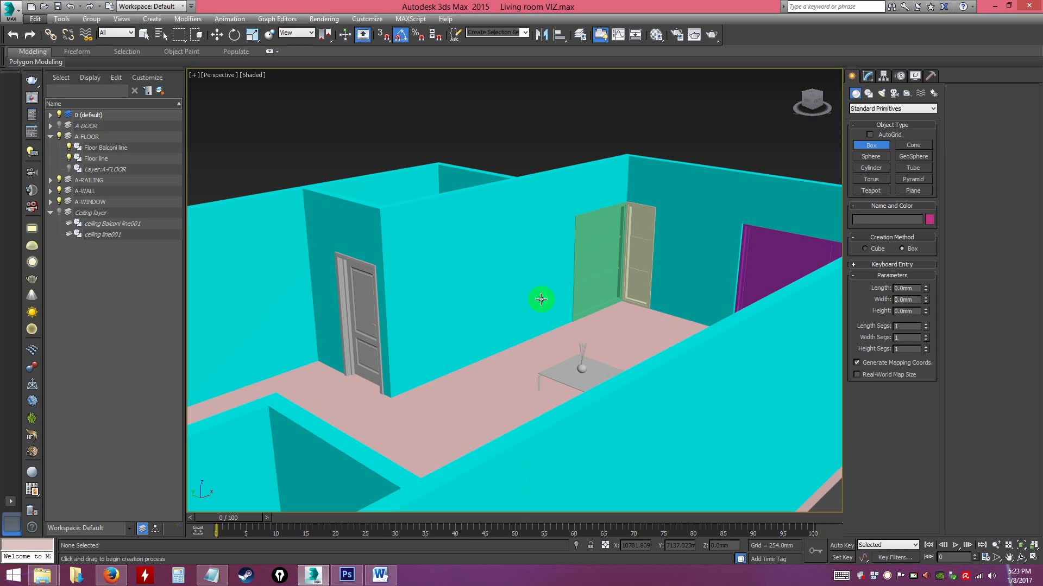
key("alt+w")
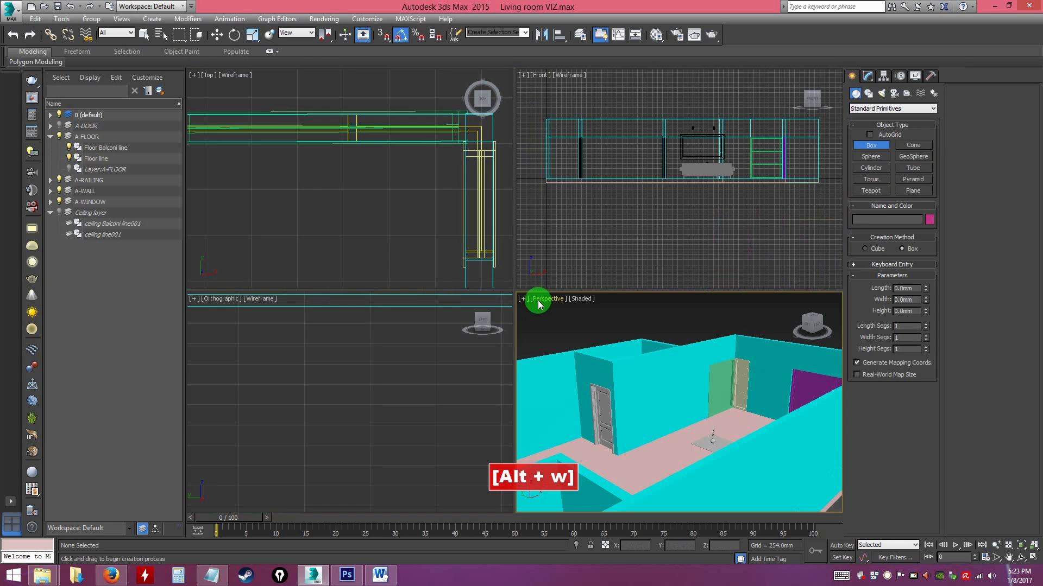
left_click(712, 250)
middle_click_drag(652, 210, 714, 238)
scroll(715, 237, "up", 5)
middle_click_drag(677, 189, 737, 226)
key("alt+w")
middle_click_drag(633, 226, 527, 228)
scroll(549, 250, "down", 4)
scroll(548, 249, "up", 3)
middle_click_drag(804, 333, 676, 286)
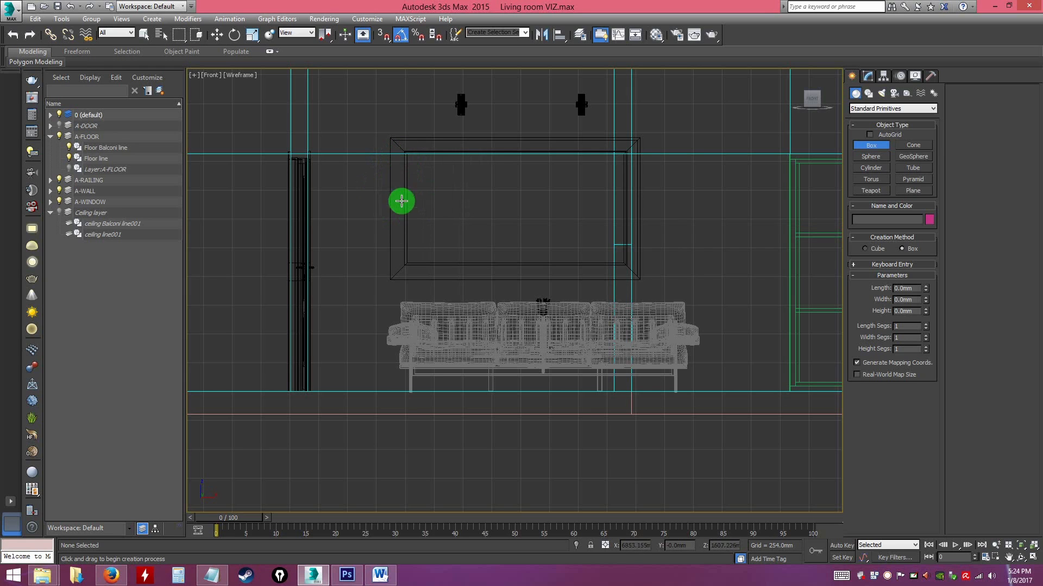
left_click_drag(399, 159, 710, 389)
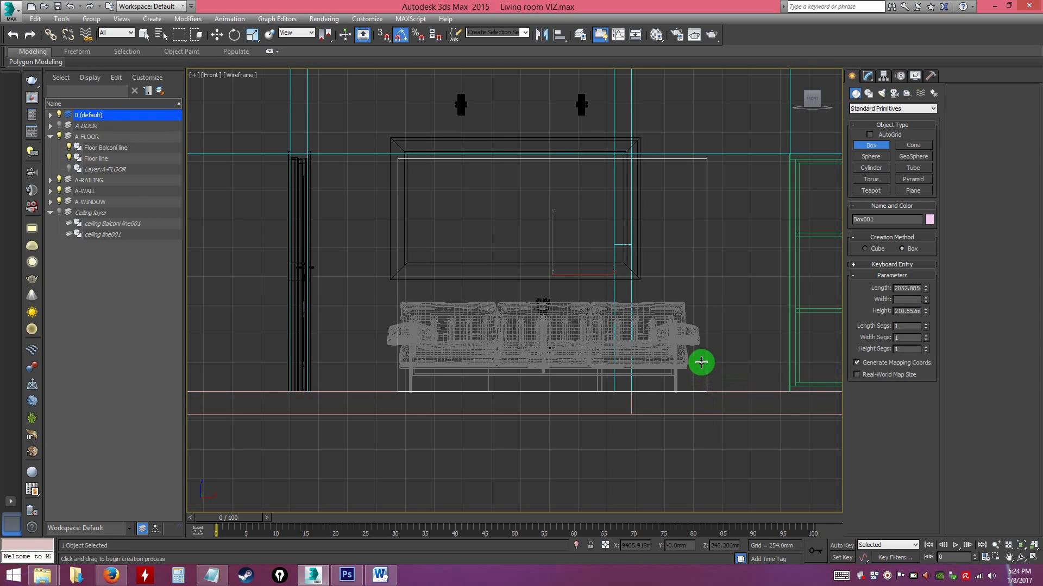
right_click(690, 347)
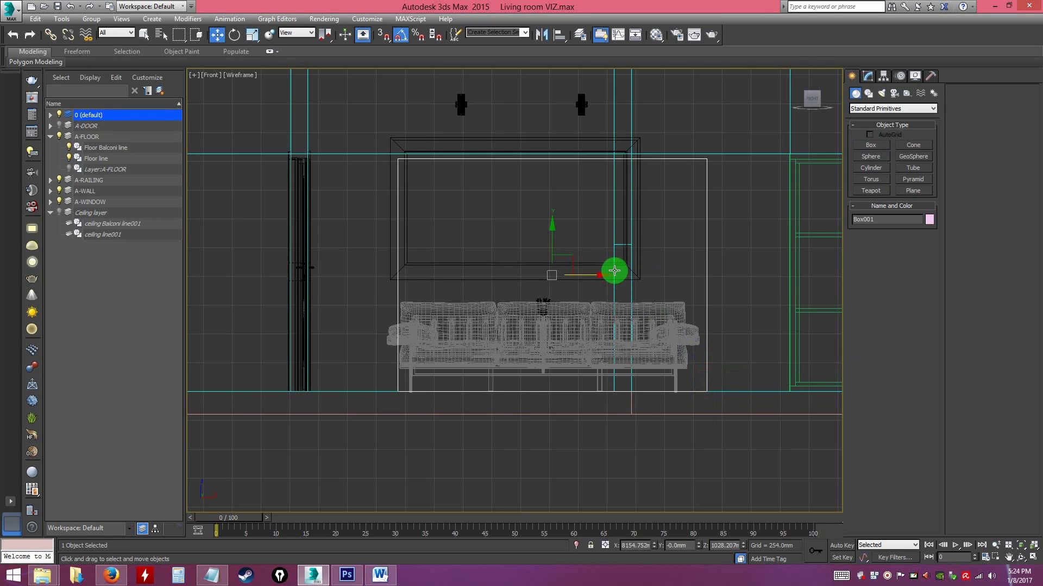
Move the box along Y across the living room to the wall opposite the sofa.
key("alt+w")
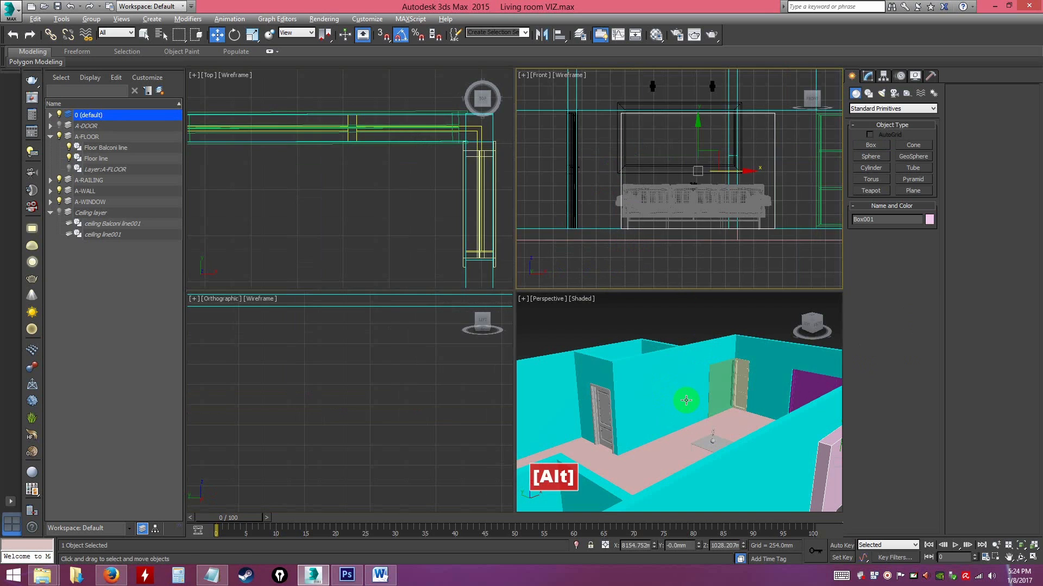
key("alt+w")
middle_click_drag(624, 373, 587, 356, "alt")
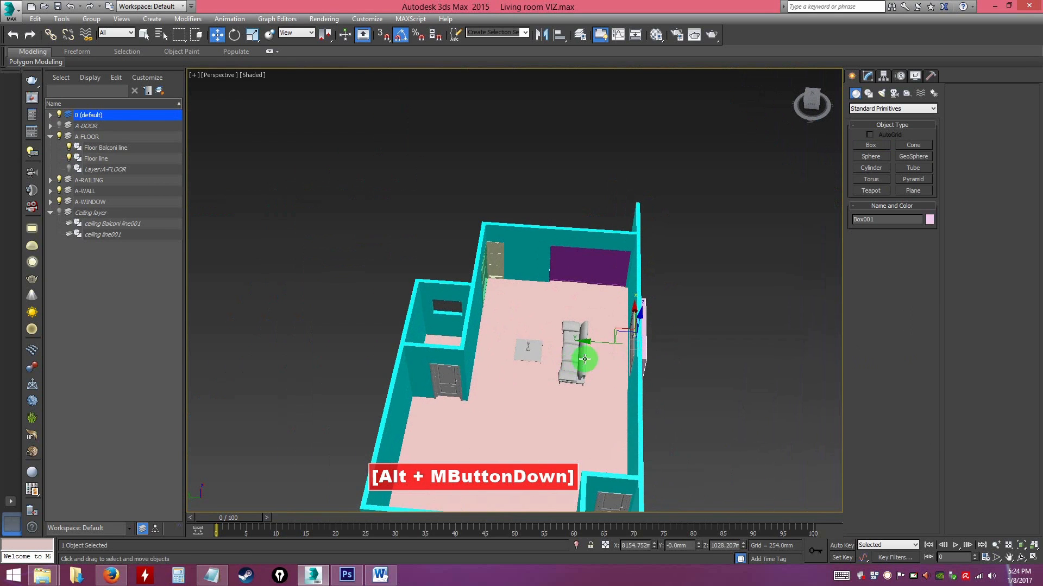
left_click_drag(601, 343, 478, 345)
key("z")
mouse_move(478, 355)
middle_mouse_down("alt")
mouse_move(521, 352)
mouse_move(544, 367)
mouse_move(546, 339)
mouse_move(530, 341)
mouse_move(549, 346)
mouse_move(554, 337)
mouse_move(484, 358)
middle_mouse_up("alt")
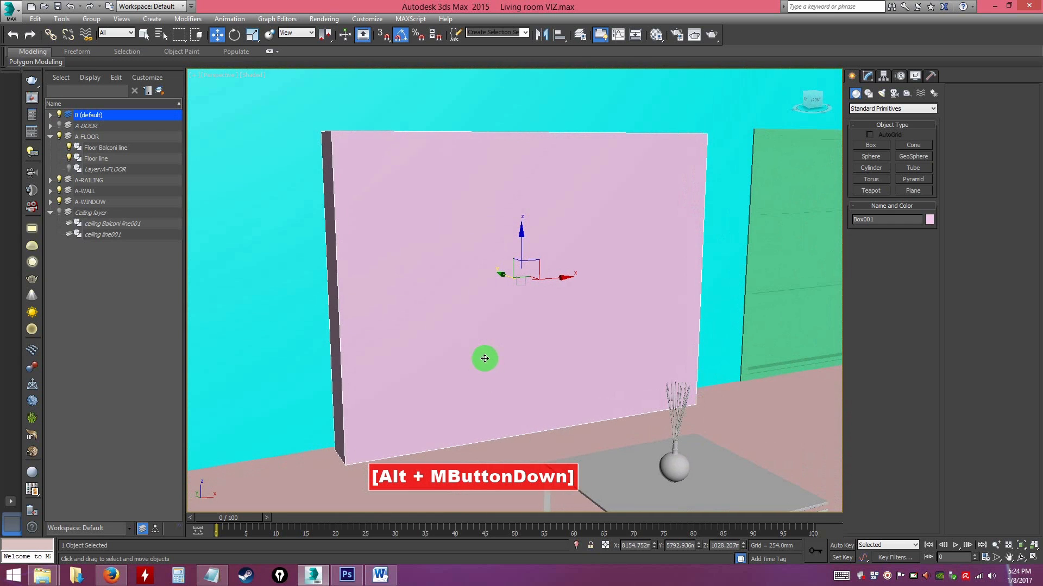
Set the box's length to 2000 mm.
left_click(868, 75)
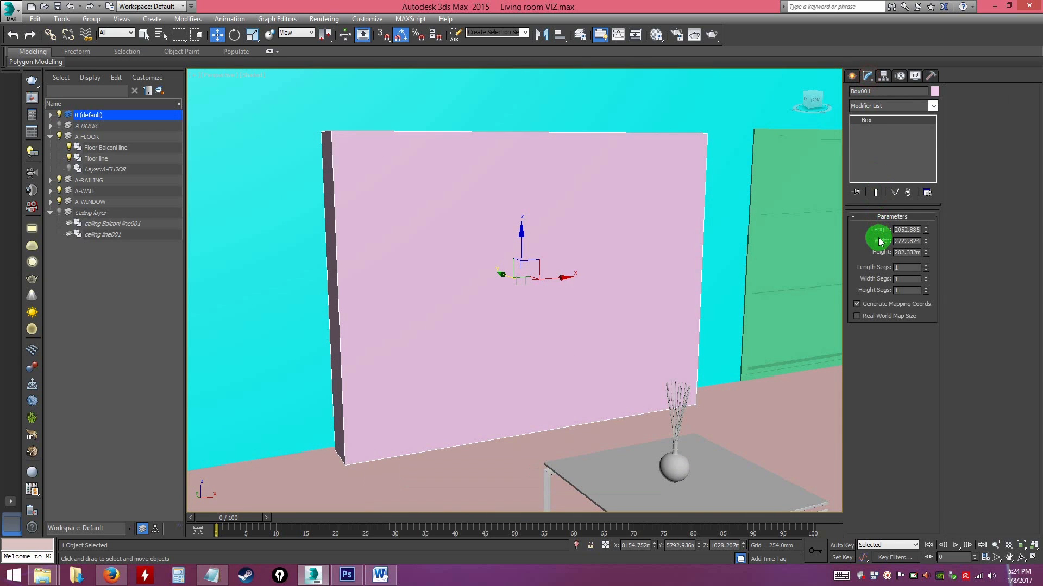
double_click(912, 230)
type("200")
key("Return")
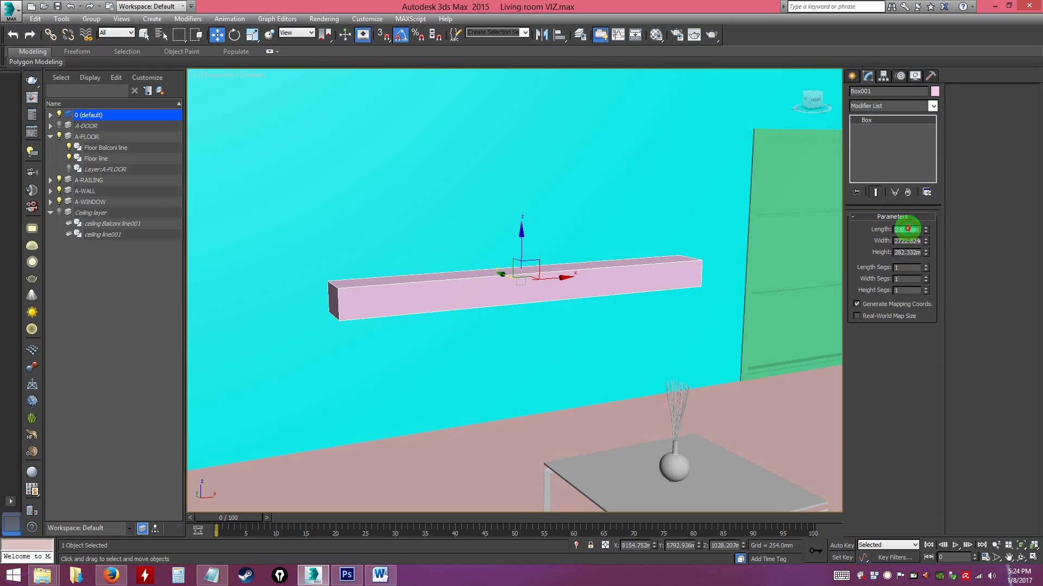
type("200")
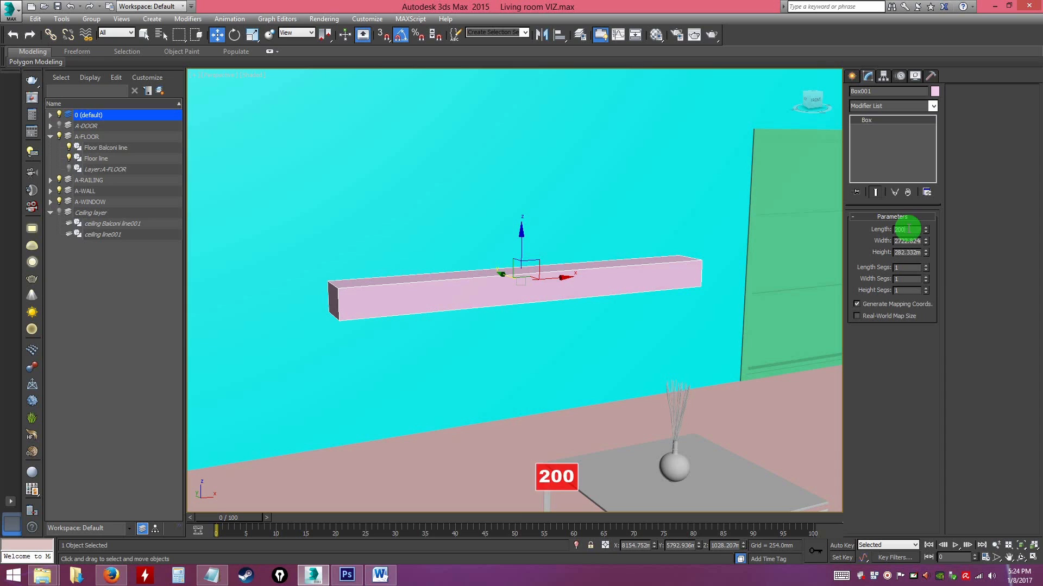
key("Return")
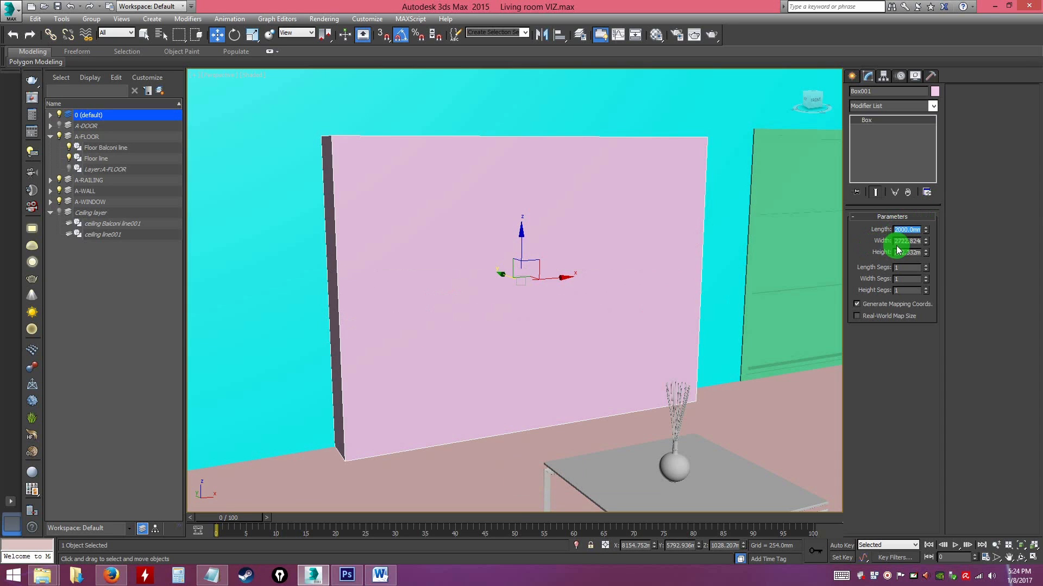
Try a box width of 200 mm and widen the box to about 3070 mm.
left_click(908, 240)
type("20")
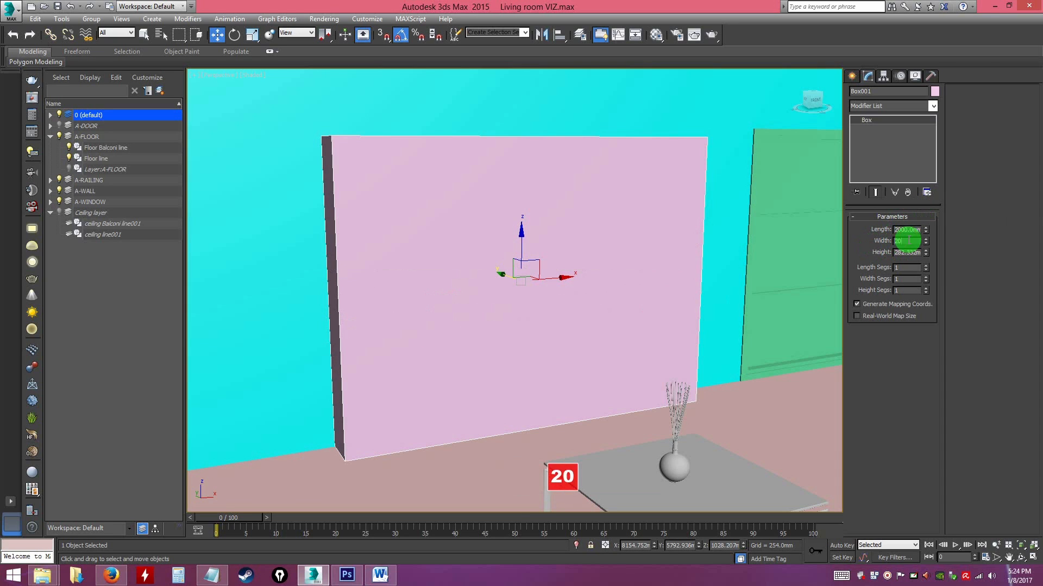
type("0")
key("Return")
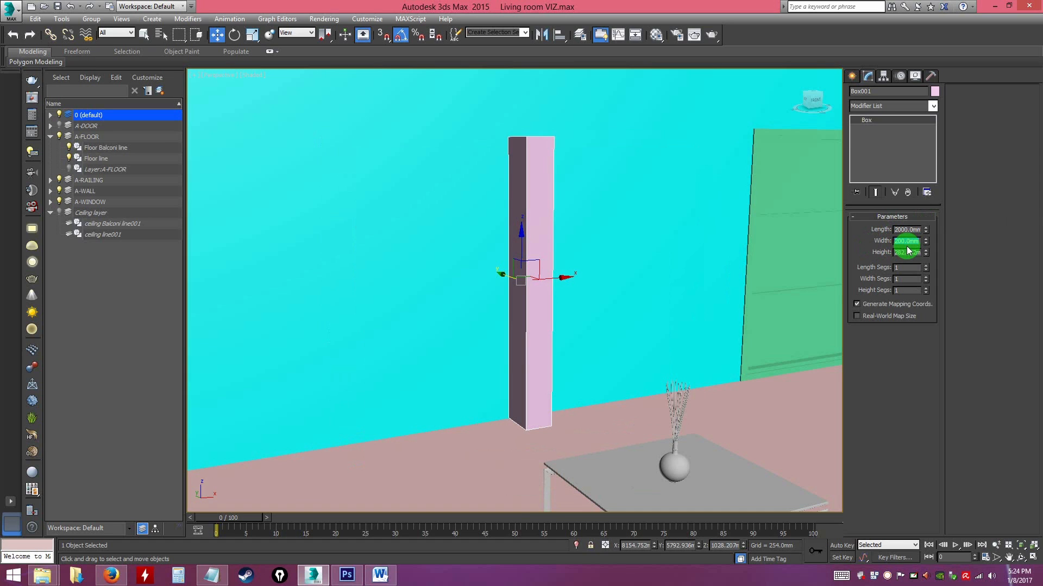
left_click_drag(926, 240, 553, 129)
middle_click_drag(490, 310, 562, 328, "alt")
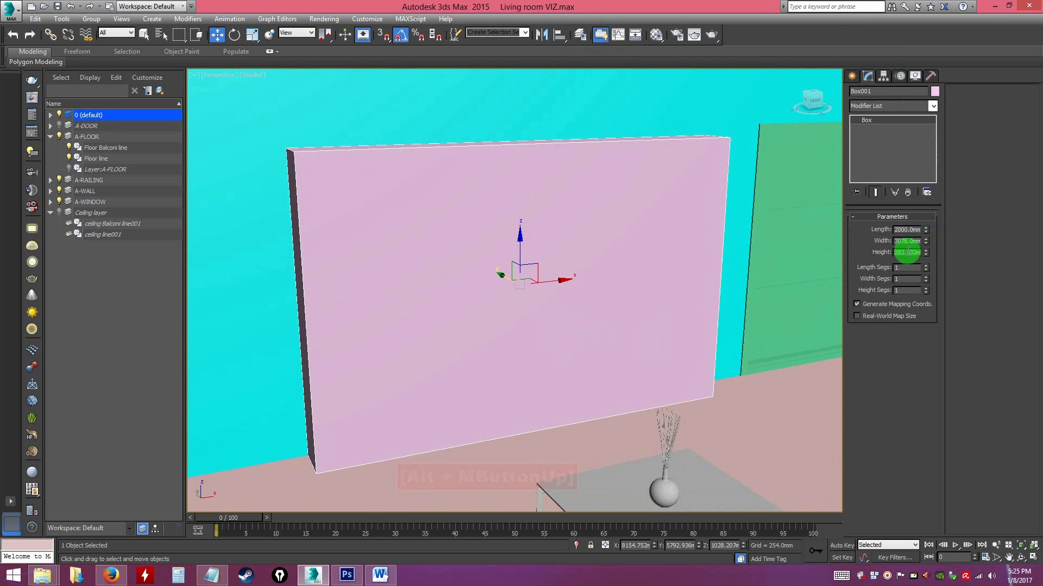
Try a box height of about 381 mm and a width of 2000 mm.
left_click_drag(926, 255, 886, 232)
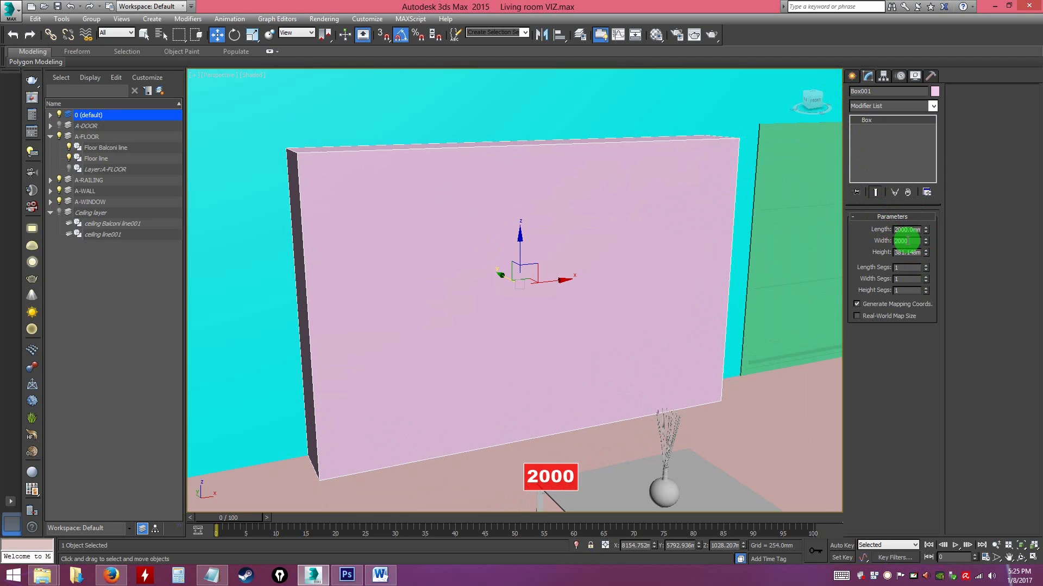
left_click(907, 240)
type("2000")
key("Return")
middle_click_drag(786, 298, 628, 342, "alt")
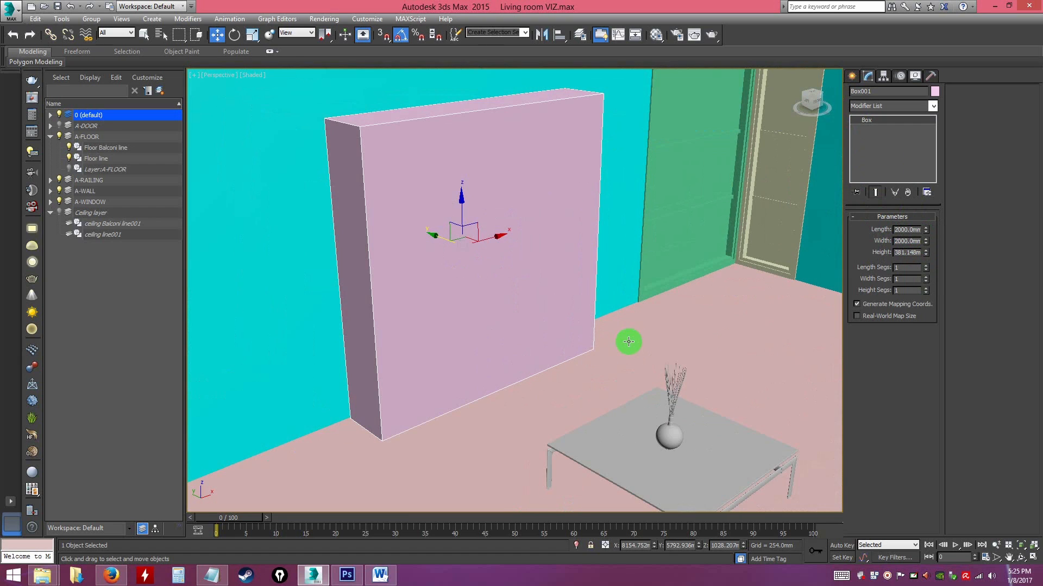
Set the box's width to 2900 mm and its height to 100 mm.
mouse_move(927, 244)
left_mouse_down()
mouse_move(924, 205)
mouse_move(911, 250)
left_mouse_up()
middle_click_drag(631, 312, 538, 332, "alt")
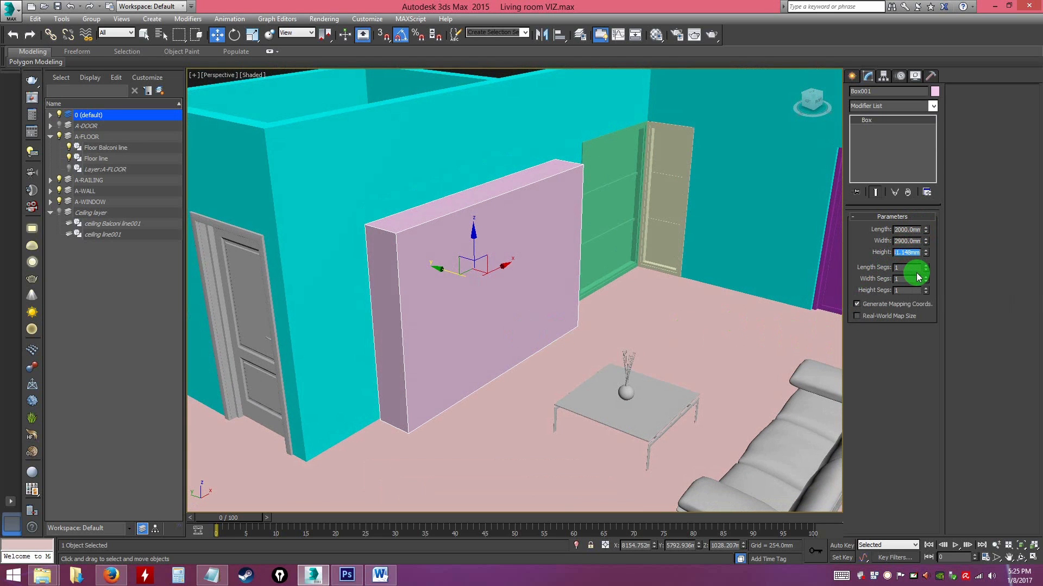
type("00")
key("Return")
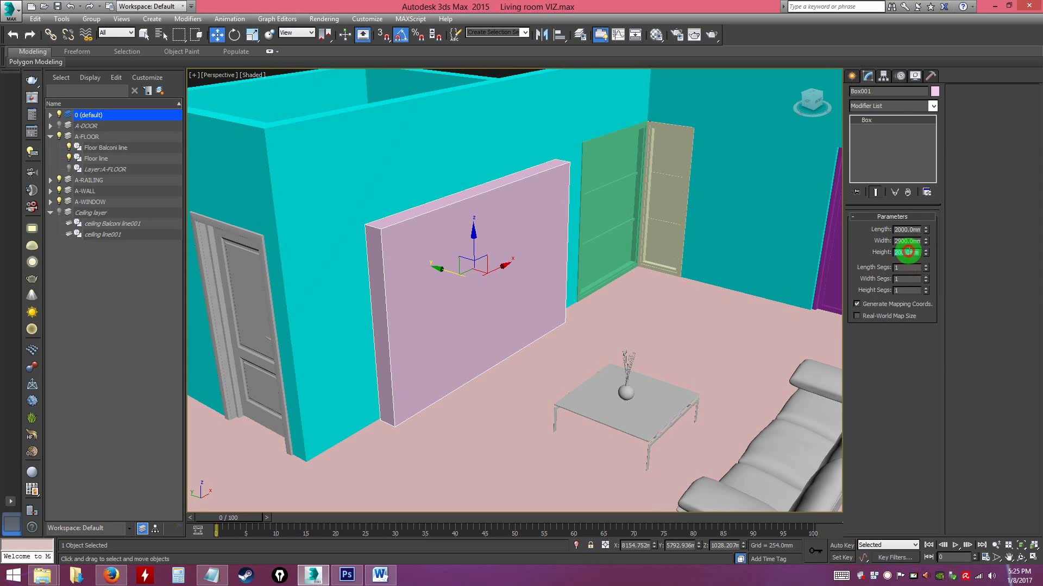
type("100")
key("Return")
Convert the box to Editable Poly and select its large wall-facing polygon.
middle_click_drag(507, 320, 603, 358, "alt")
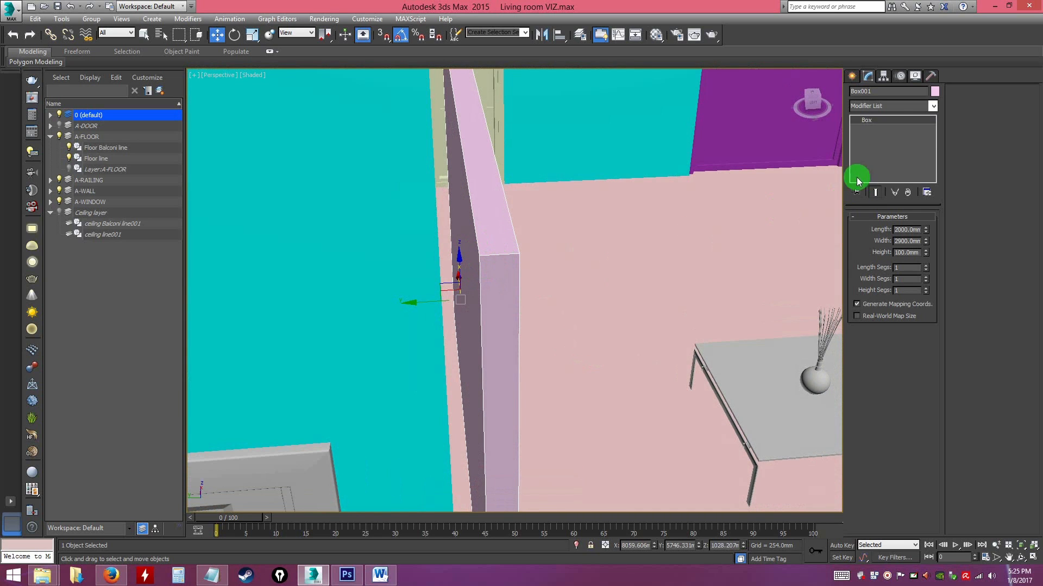
right_click(491, 251)
mouse_move(552, 357)
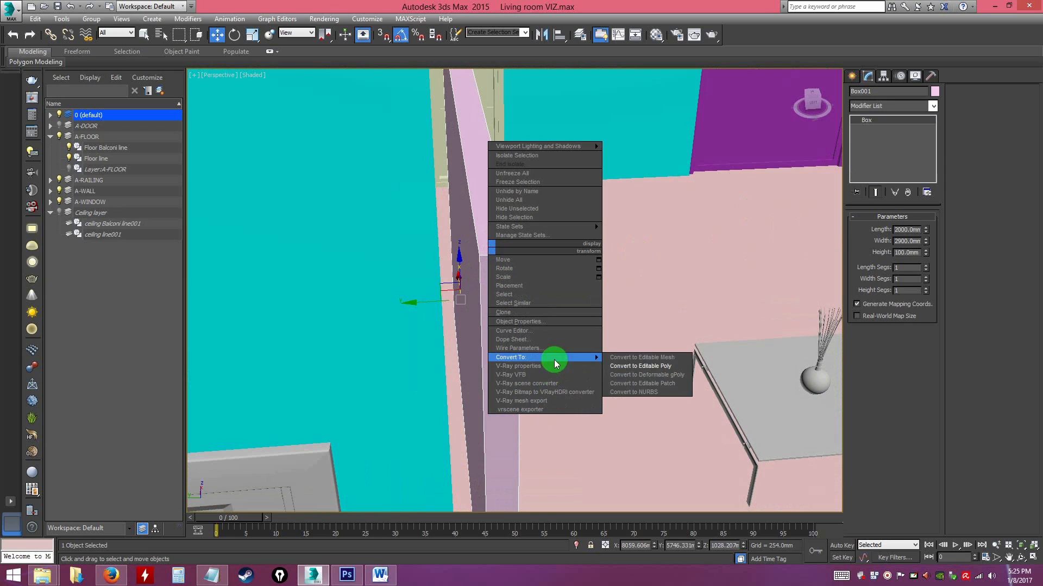
left_click(616, 371)
left_click(855, 120)
left_click(877, 154)
middle_click_drag(495, 288, 498, 266, "alt")
left_click(480, 248)
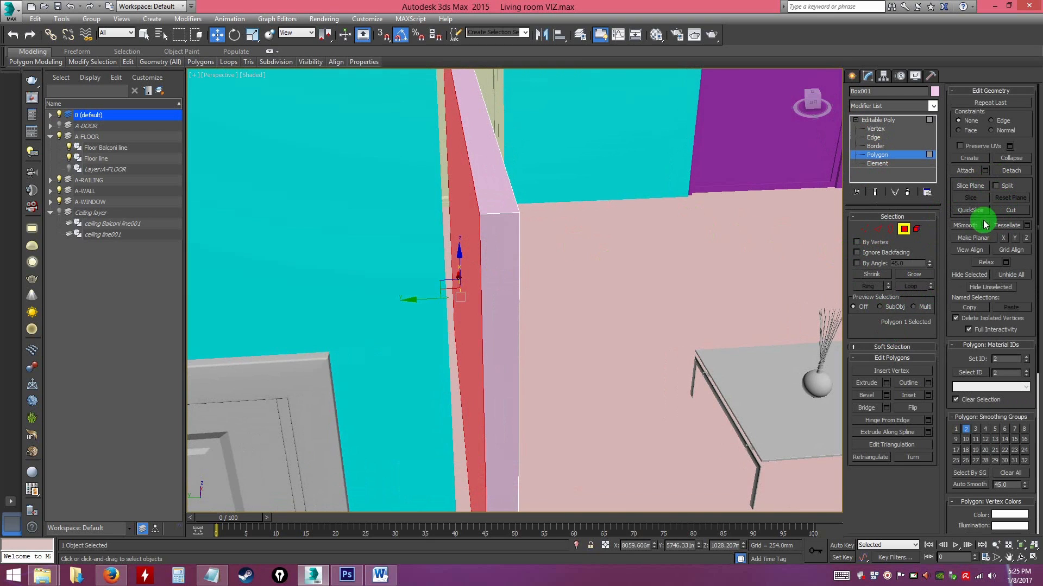
Inset the selected wall-facing polygon by about 183 mm.
left_click(928, 396)
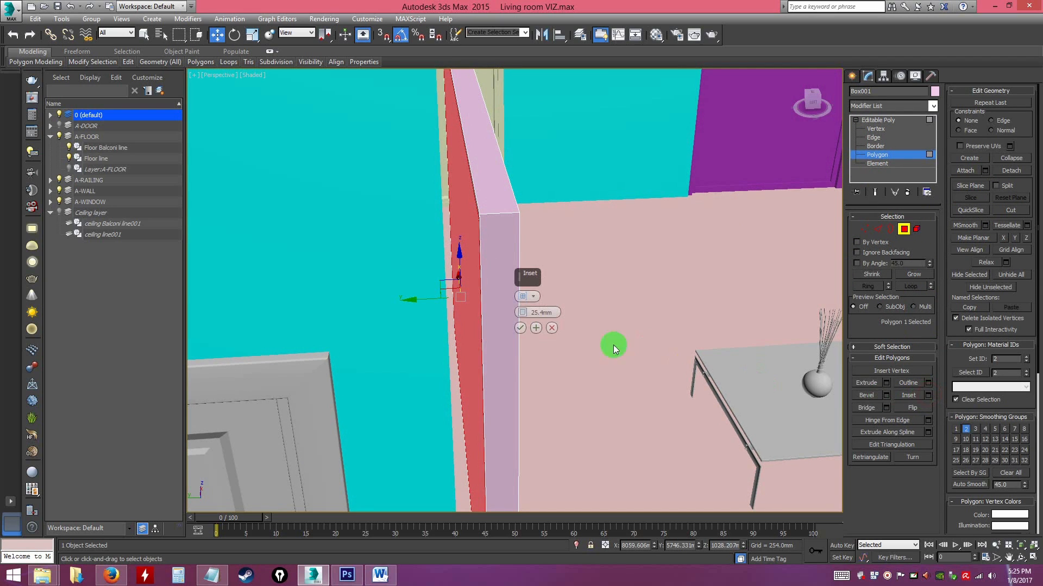
left_click_drag(525, 311, 524, 277)
mouse_move(592, 320)
middle_mouse_down("alt")
mouse_move(616, 304)
mouse_move(605, 330)
mouse_move(570, 320)
mouse_move(551, 331)
mouse_move(656, 362)
mouse_move(594, 330)
middle_mouse_up("alt")
key("F3")
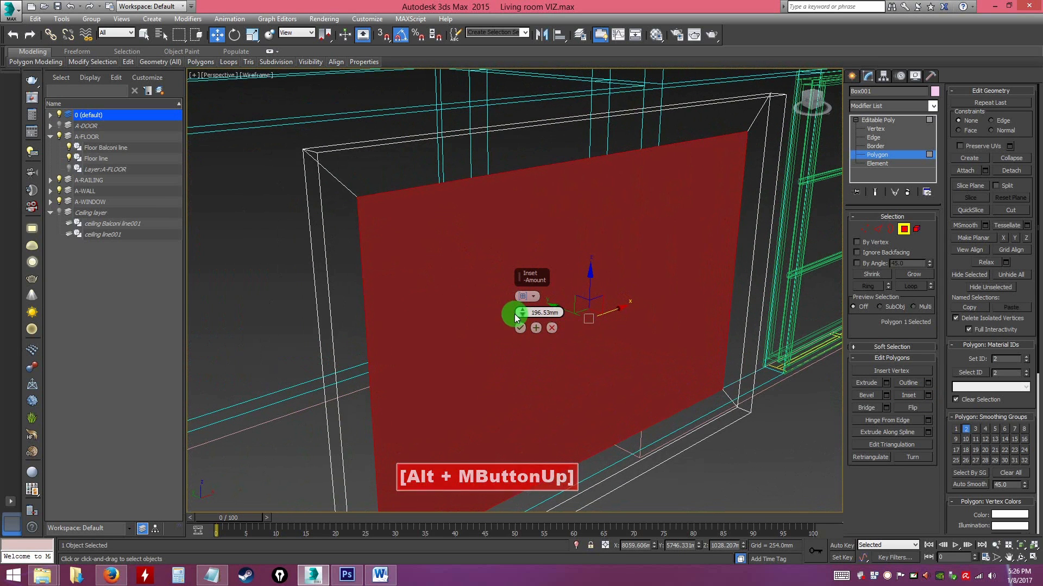
left_click_drag(521, 310, 523, 313)
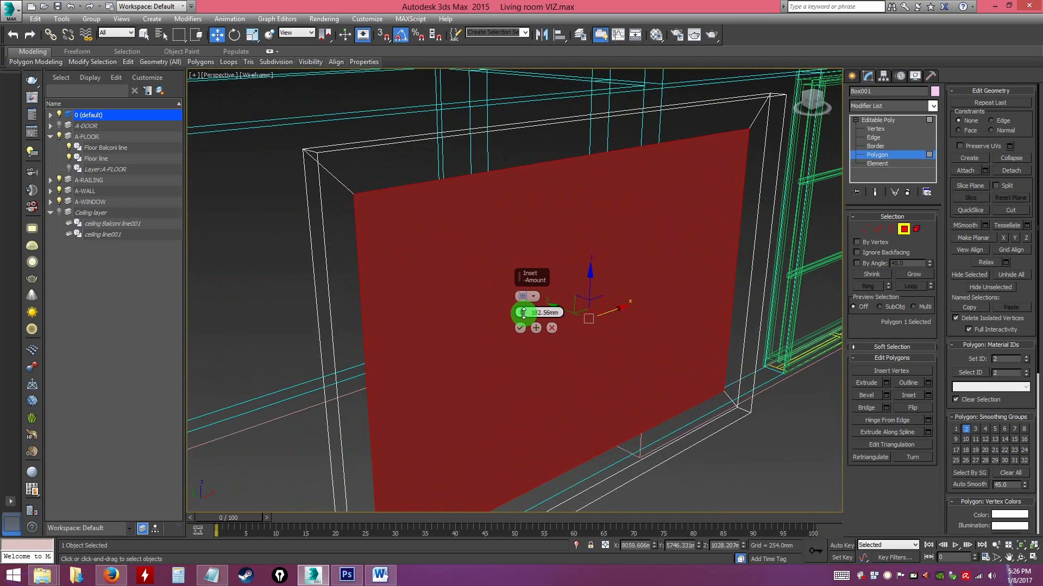
left_click(520, 328)
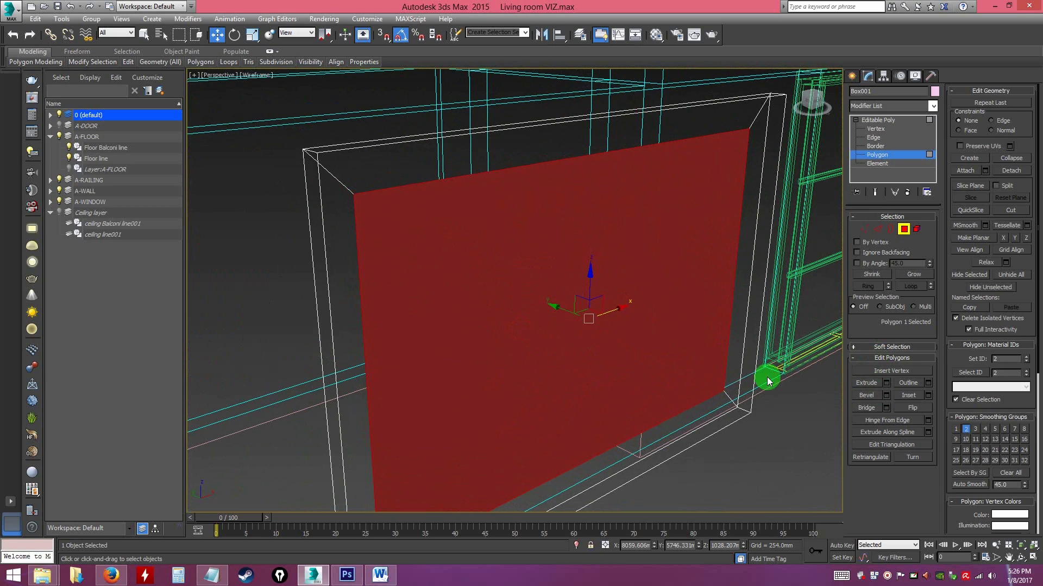
middle_click_drag(607, 335, 605, 231, "alt")
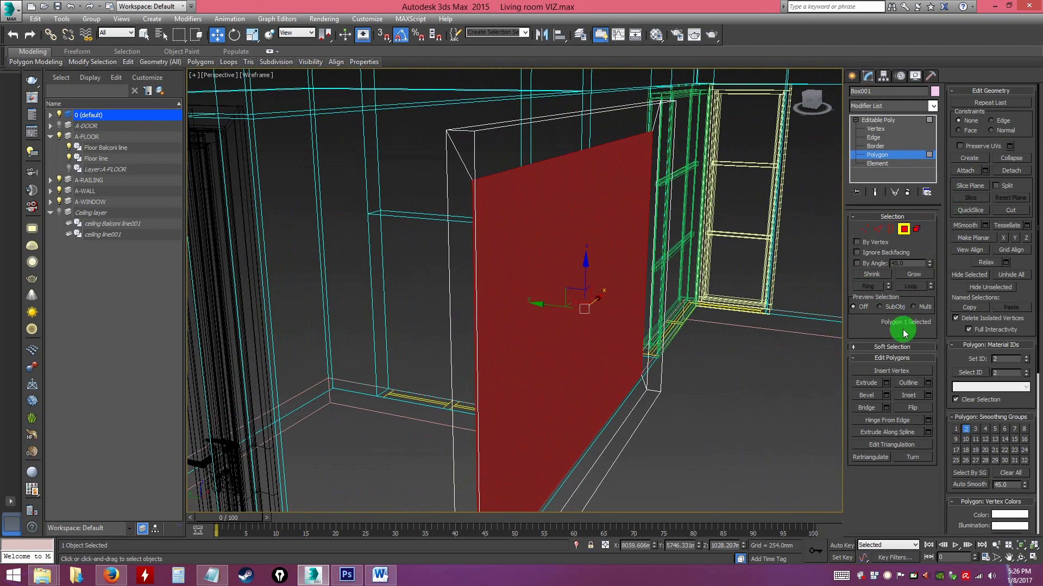
Try a 60 mm extrusion on the inset wall-facing polygon and show the perspective view shaded.
left_click(886, 383)
mouse_move(619, 354)
middle_mouse_down("alt")
mouse_move(641, 353)
mouse_move(608, 347)
middle_mouse_up("alt")
left_click_drag(521, 317, 523, 322)
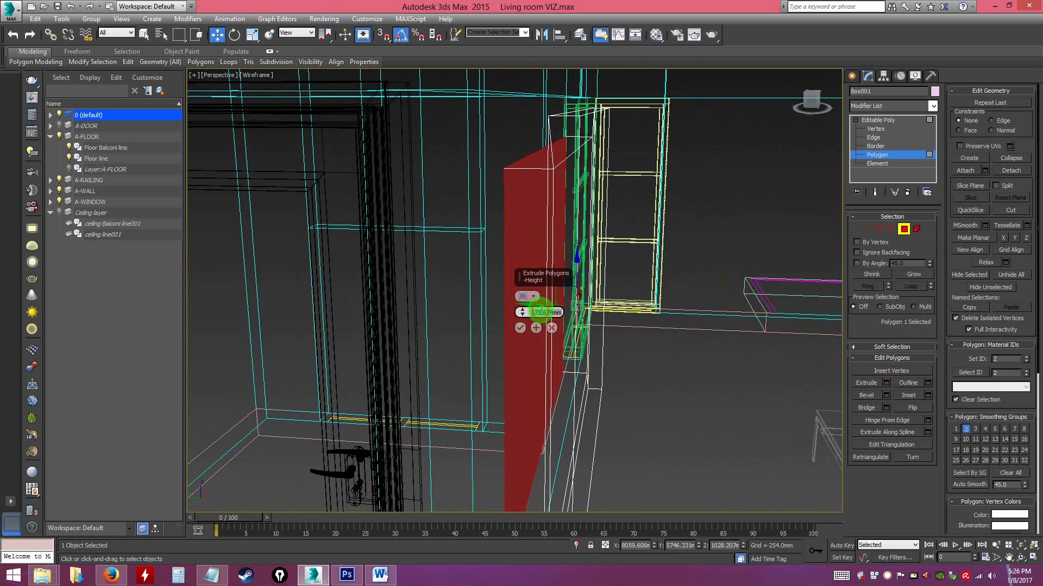
type("60")
key("Return")
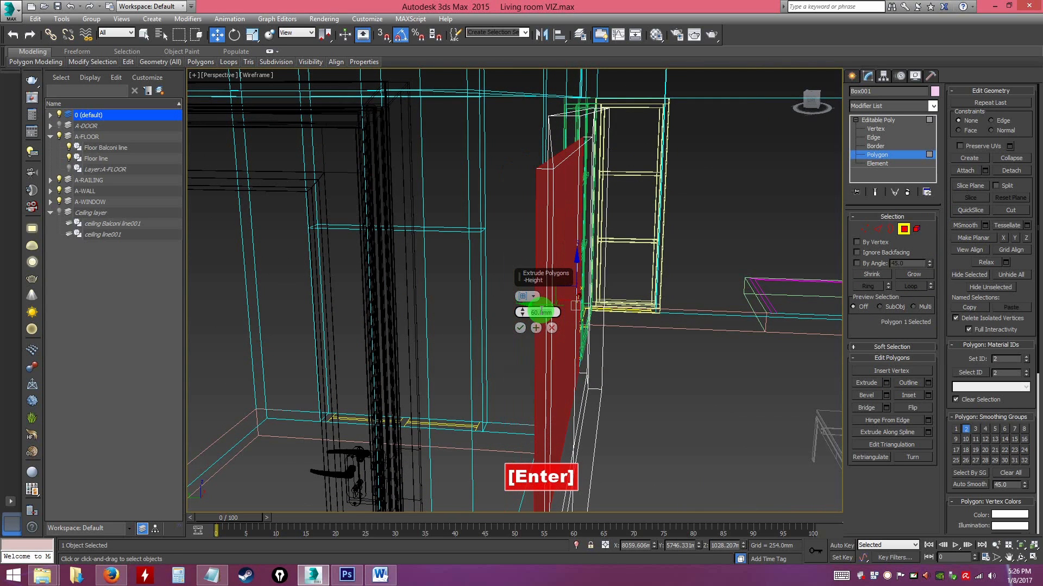
mouse_move(610, 260)
middle_mouse_down("alt")
mouse_move(620, 264)
mouse_move(568, 293)
middle_mouse_up("alt")
key("F3")
Set the inset polygon's extrusion height to 80 mm and apply the extrusion.
left_click(537, 313)
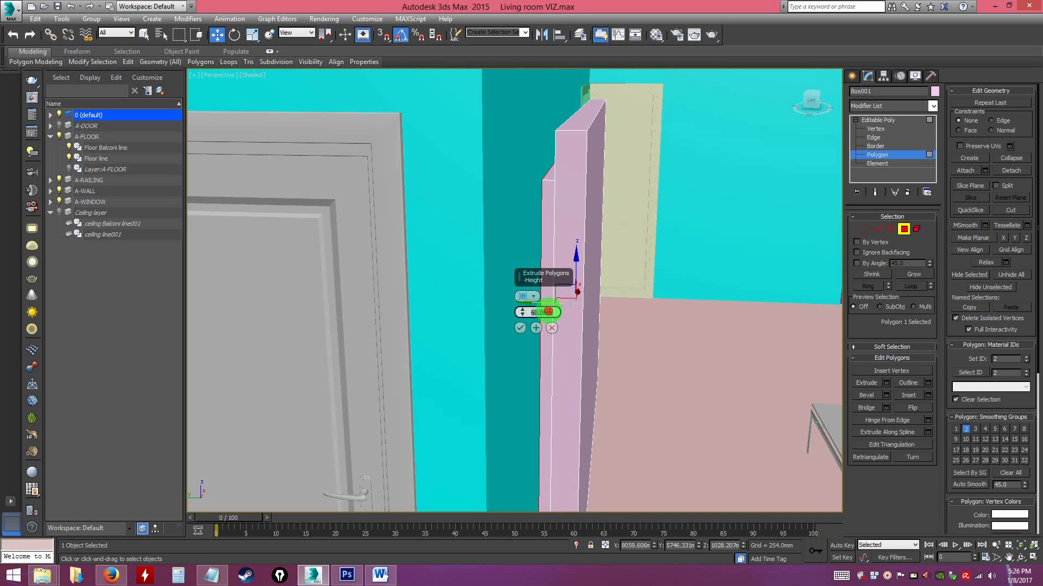
type("80")
key("Return")
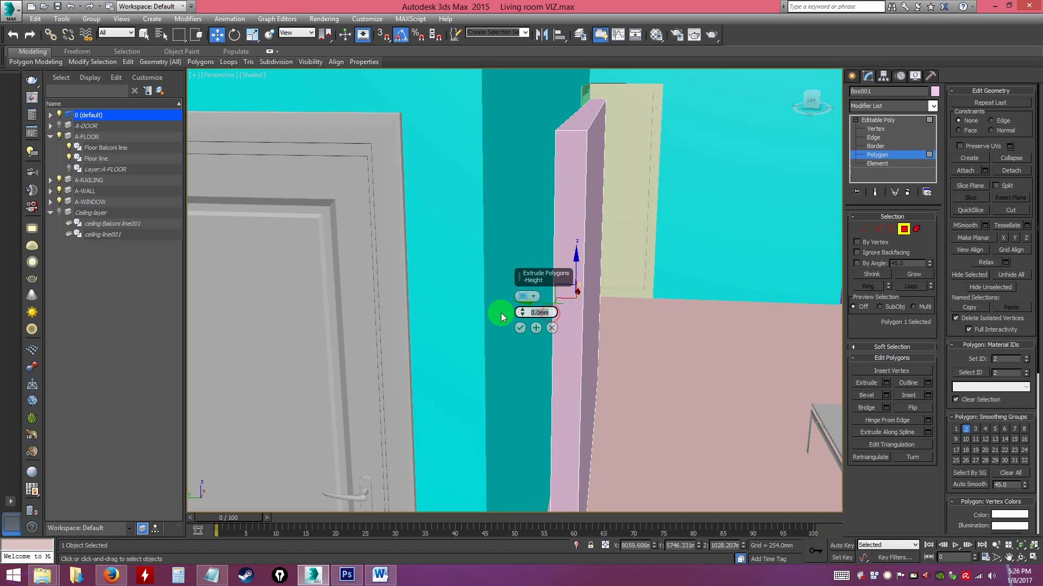
key("BackSpace")
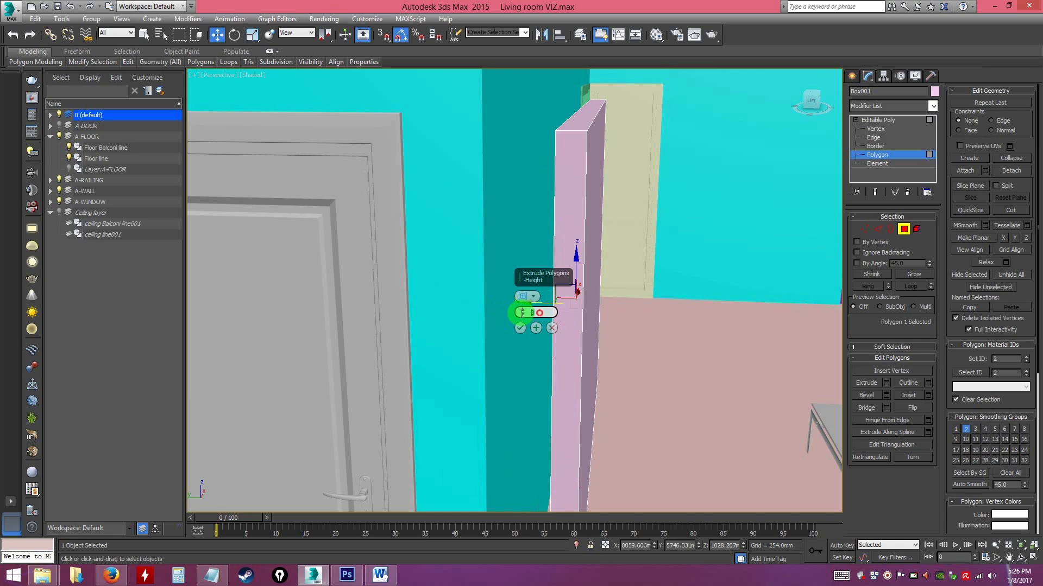
type("8")
mouse_move(521, 312)
left_mouse_down()
mouse_move(524, 303)
mouse_move(538, 314)
left_mouse_up()
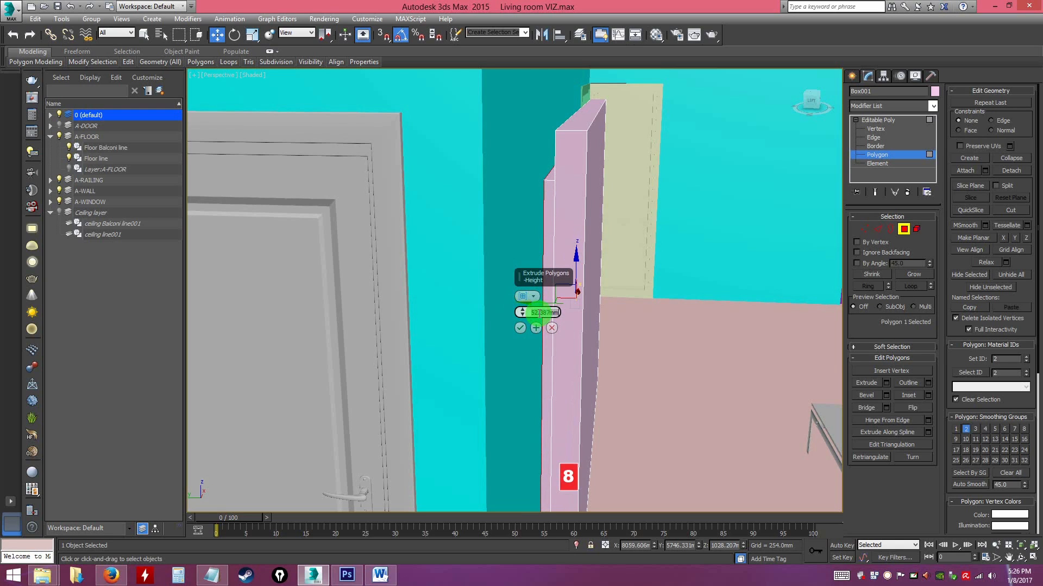
key("Return")
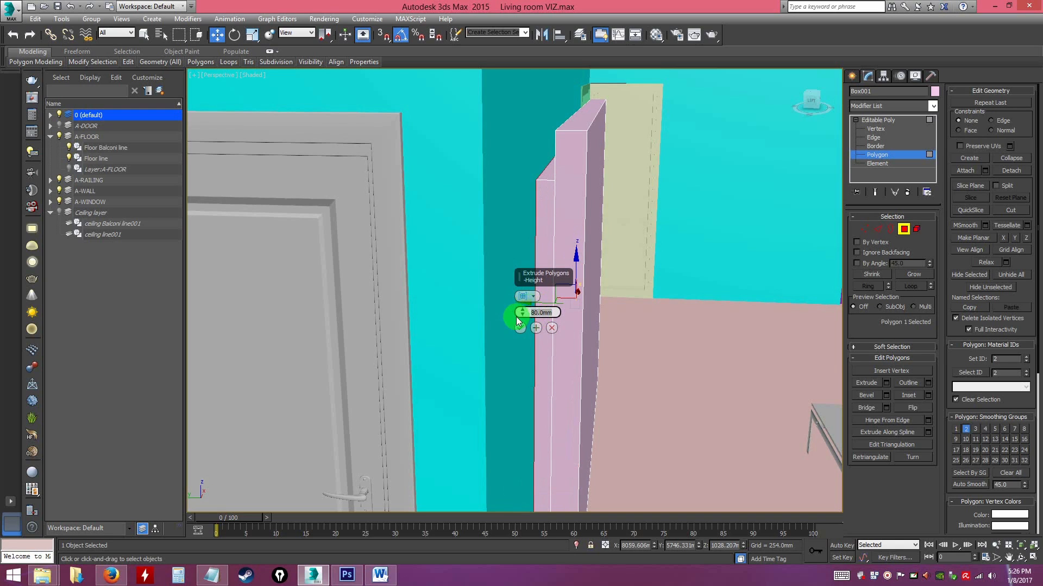
left_click(520, 329)
Try to move the extruded polygon along Y toward the room wall, and undo the moves.
middle_click_drag(624, 345, 528, 288, "alt")
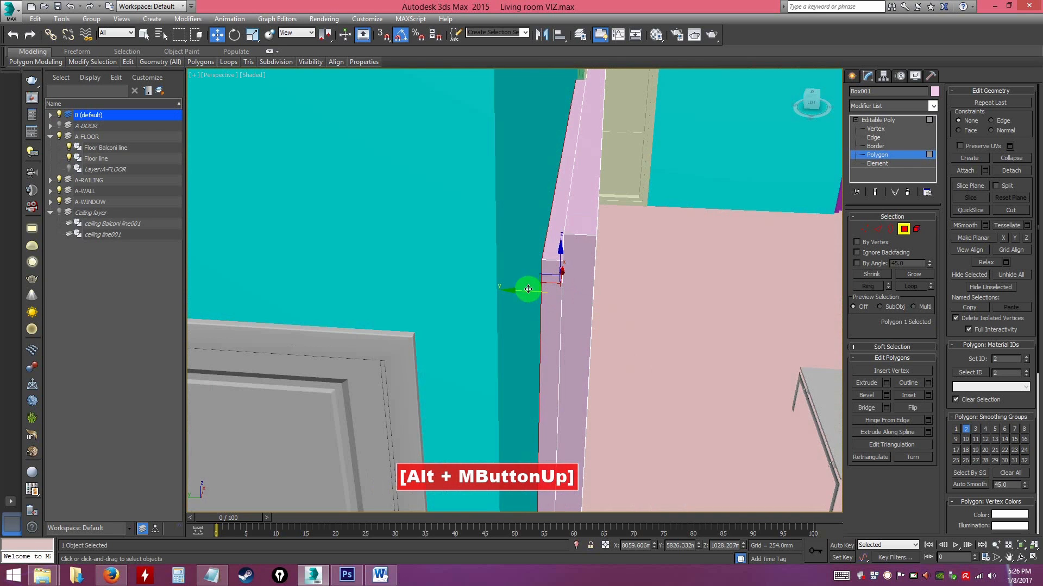
mouse_move(539, 293)
left_mouse_down()
mouse_move(507, 290)
mouse_move(535, 292)
mouse_move(519, 294)
left_mouse_up()
key("ctrl+z")
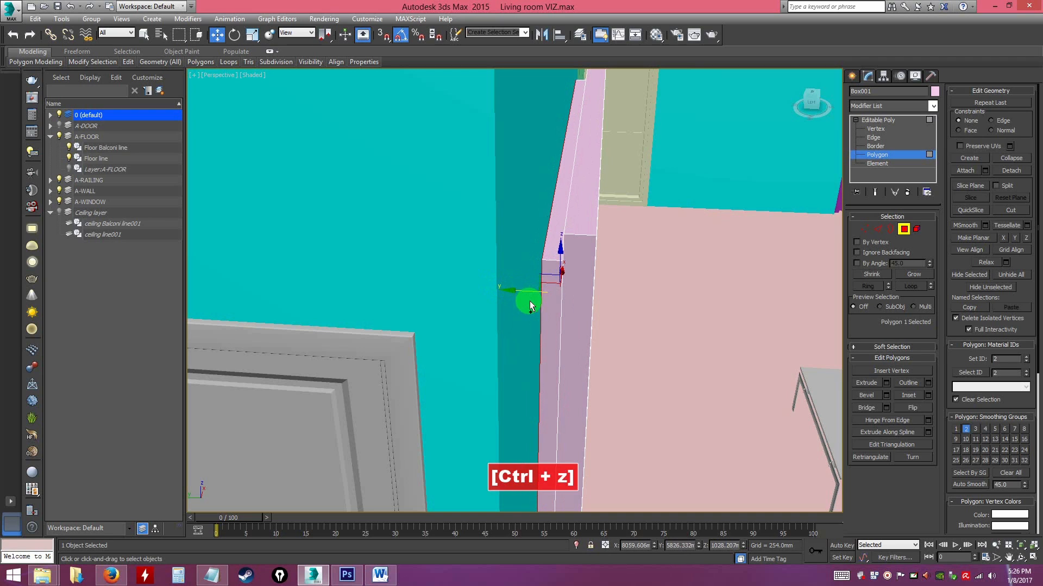
left_click(402, 37)
mouse_move(521, 291)
left_mouse_down()
mouse_move(494, 288)
mouse_move(538, 293)
mouse_move(465, 283)
mouse_move(522, 298)
left_mouse_up()
key("ctrl+z")
Return to the panel's object level and rename it "tv display wall".
middle_click_drag(610, 331, 619, 293, "alt")
left_click(584, 291)
left_click(880, 121)
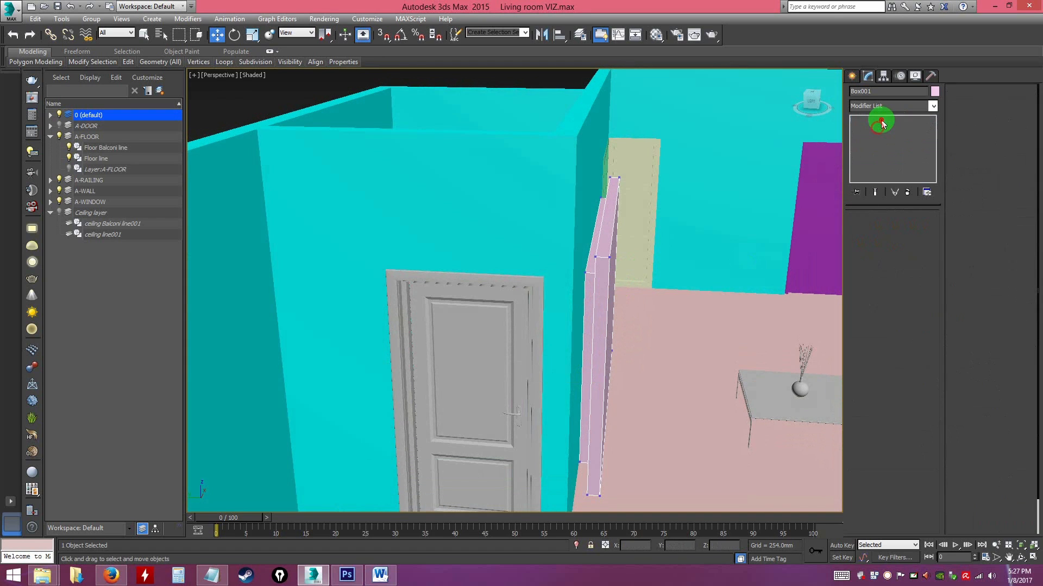
mouse_move(672, 323)
middle_mouse_down("alt")
mouse_move(607, 264)
mouse_move(682, 325)
middle_mouse_up("alt")
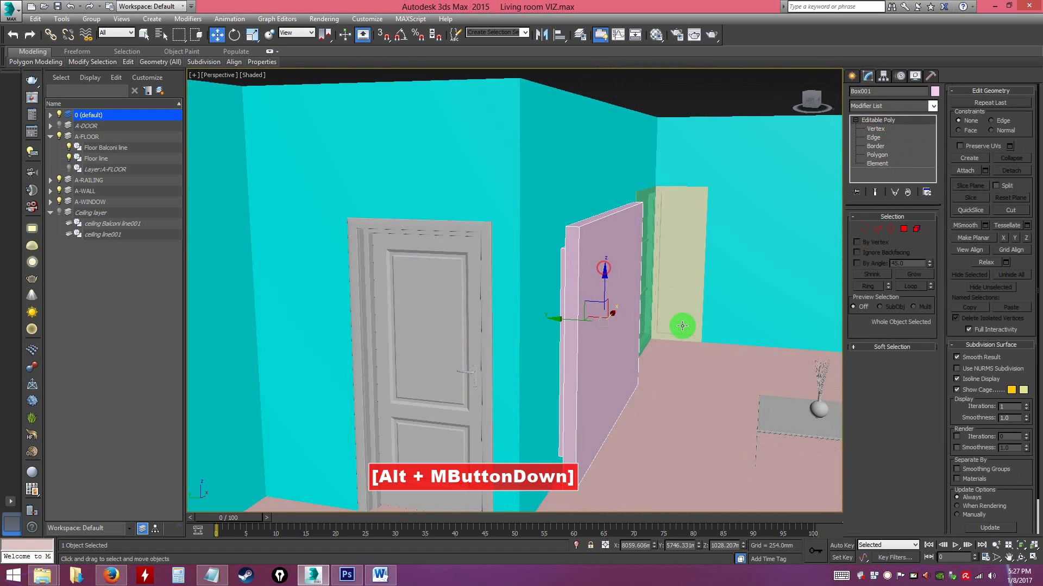
left_click(875, 91)
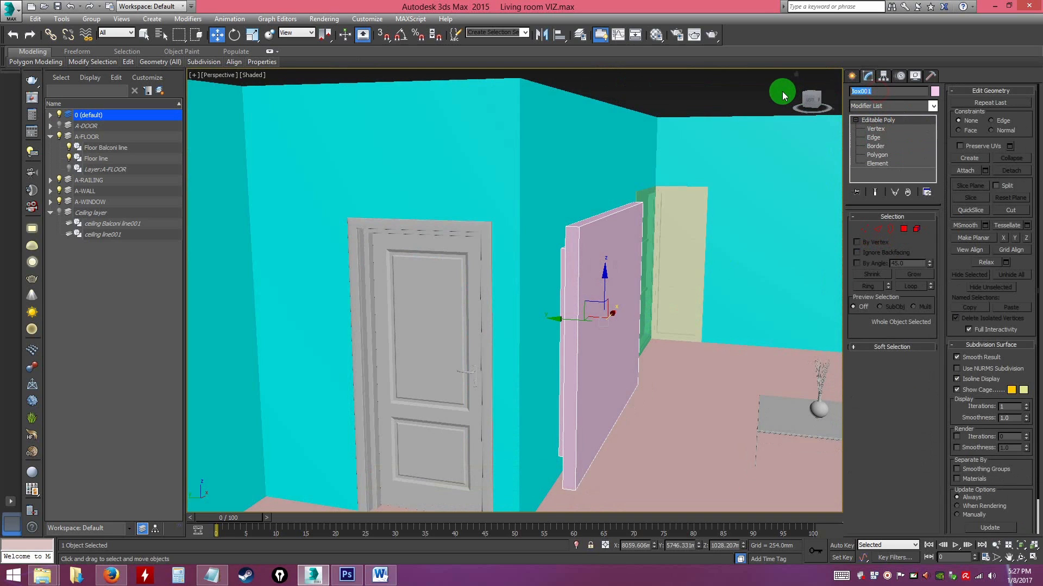
type("tv ")
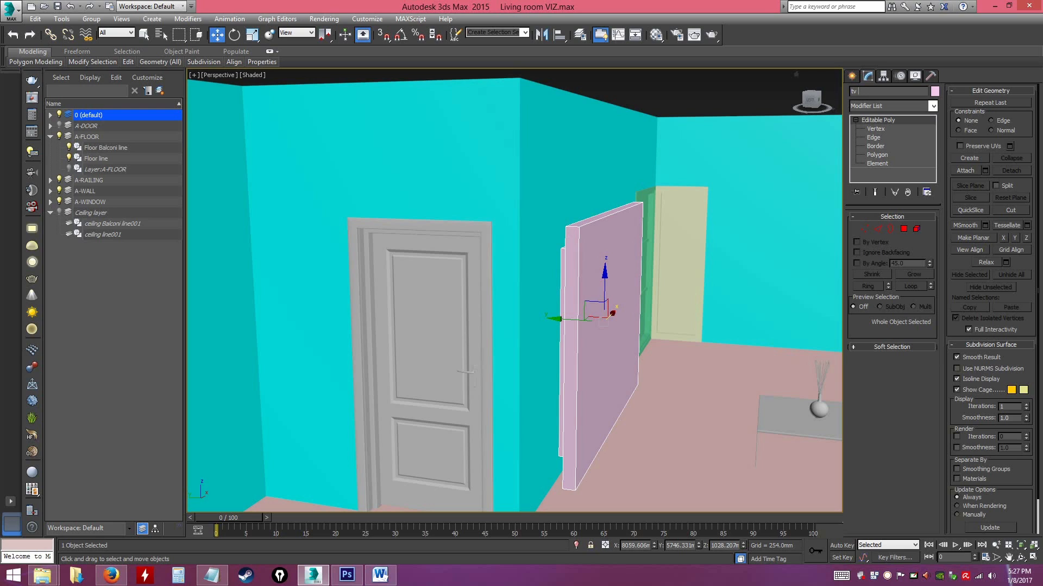
type("display")
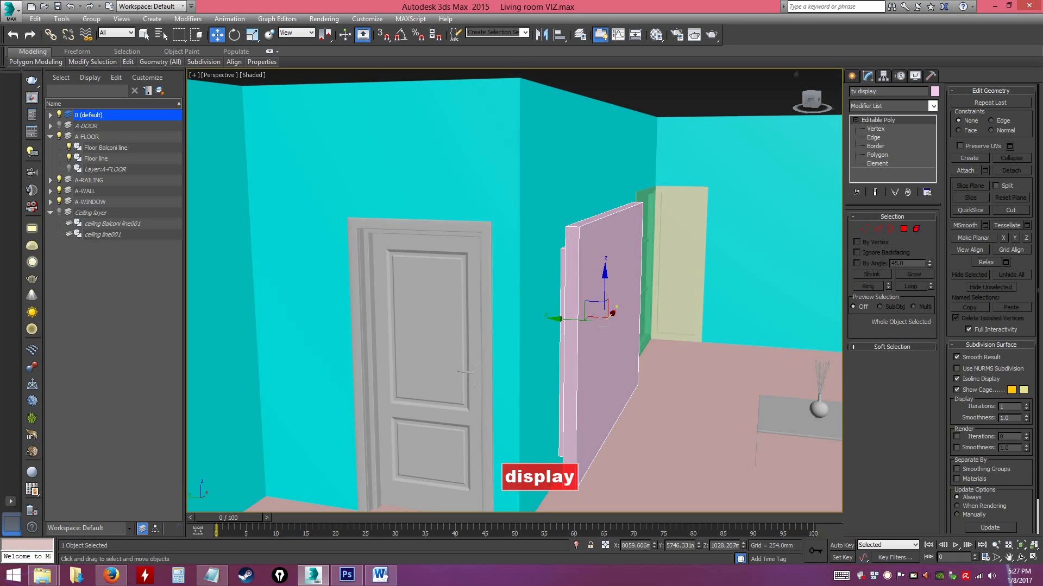
type(" wall")
key("Return")
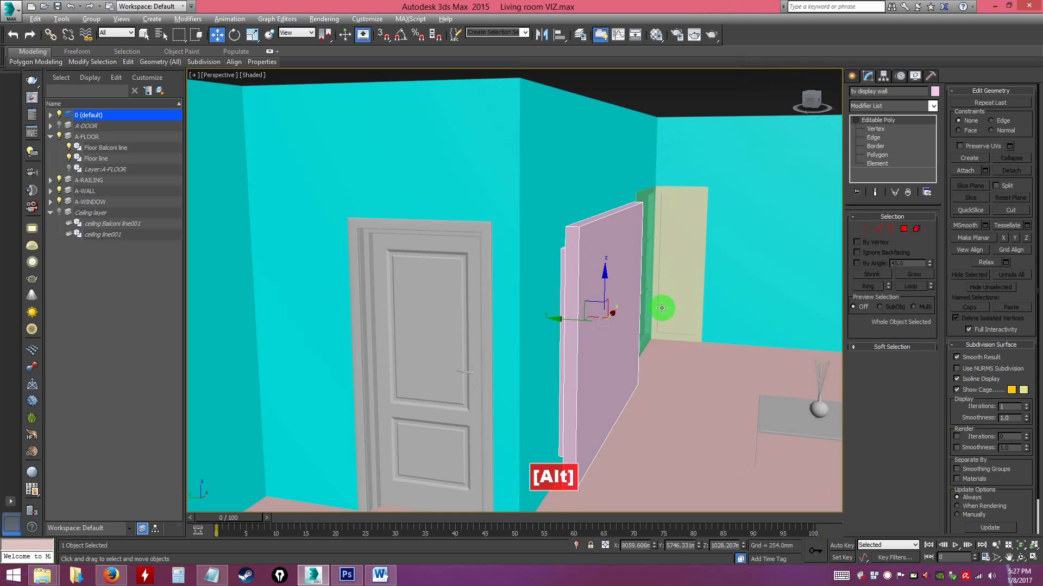
Show all four viewports and change the orthographic viewport to the Left view.
middle_click_drag(661, 305, 670, 308, "alt")
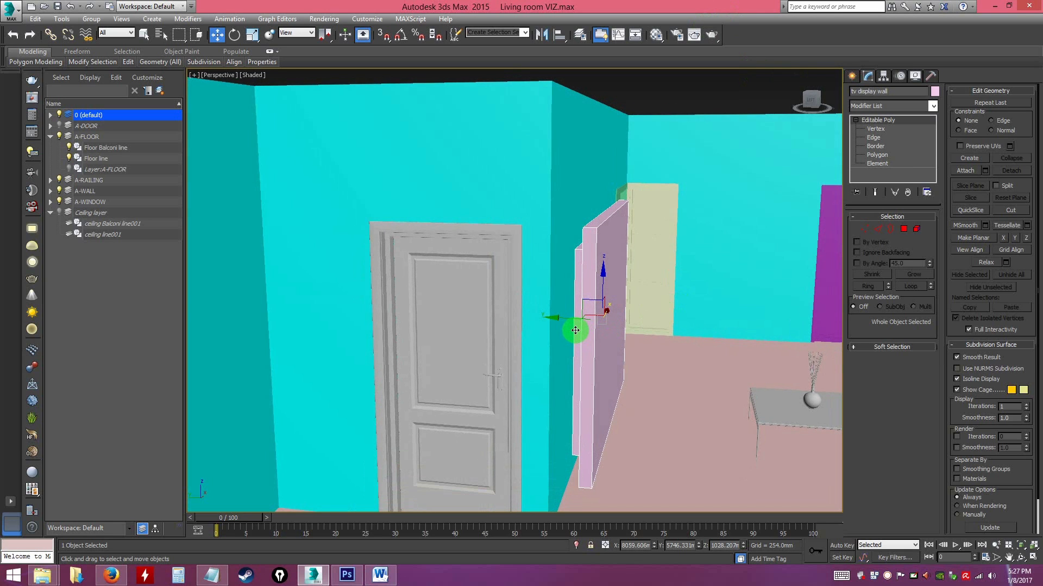
key("alt+w")
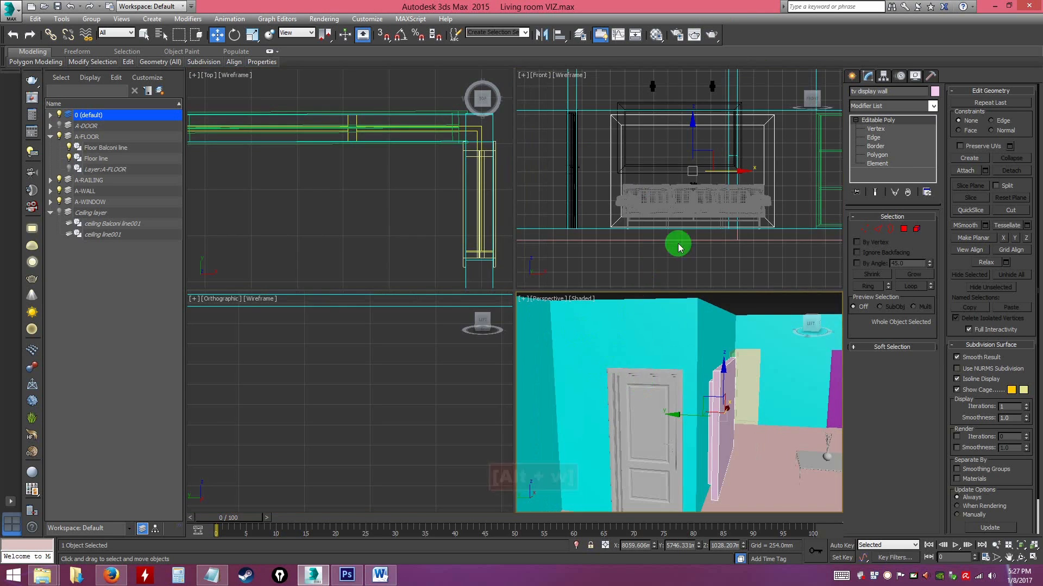
scroll(403, 391, "down", 3)
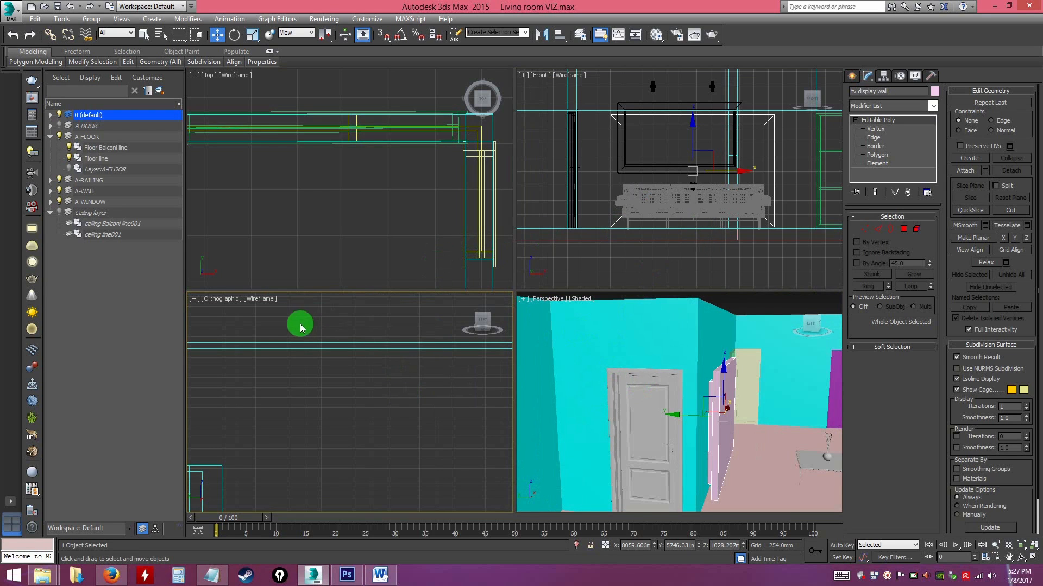
left_click(233, 302)
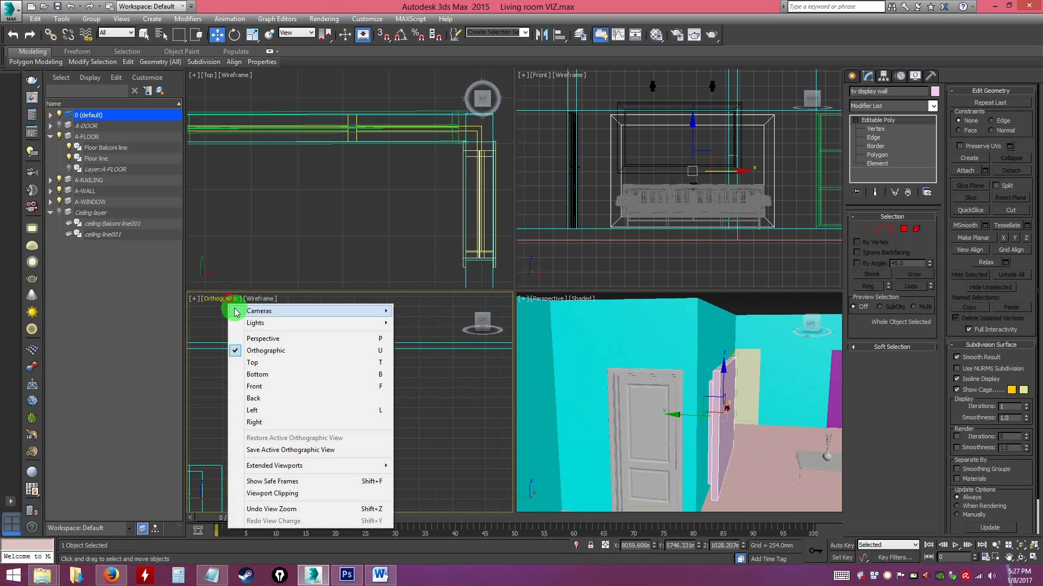
left_click(269, 411)
Move the tv display wall horizontally in the Left view so its raised back meets the room wall.
scroll(319, 344, "down", 4)
middle_click_drag(349, 389, 419, 430)
scroll(419, 430, "up", 8)
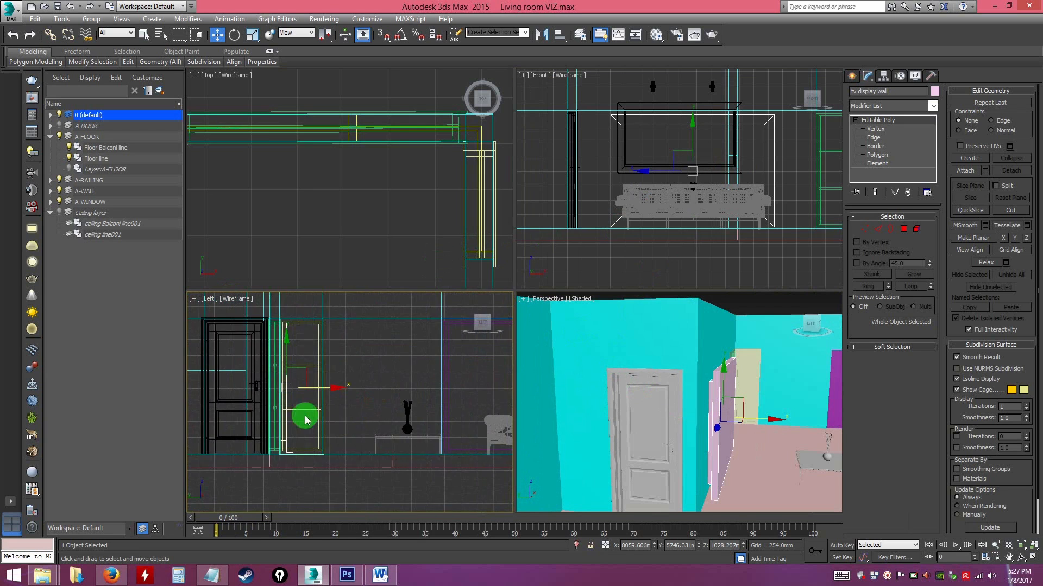
middle_click_drag(402, 467, 399, 473)
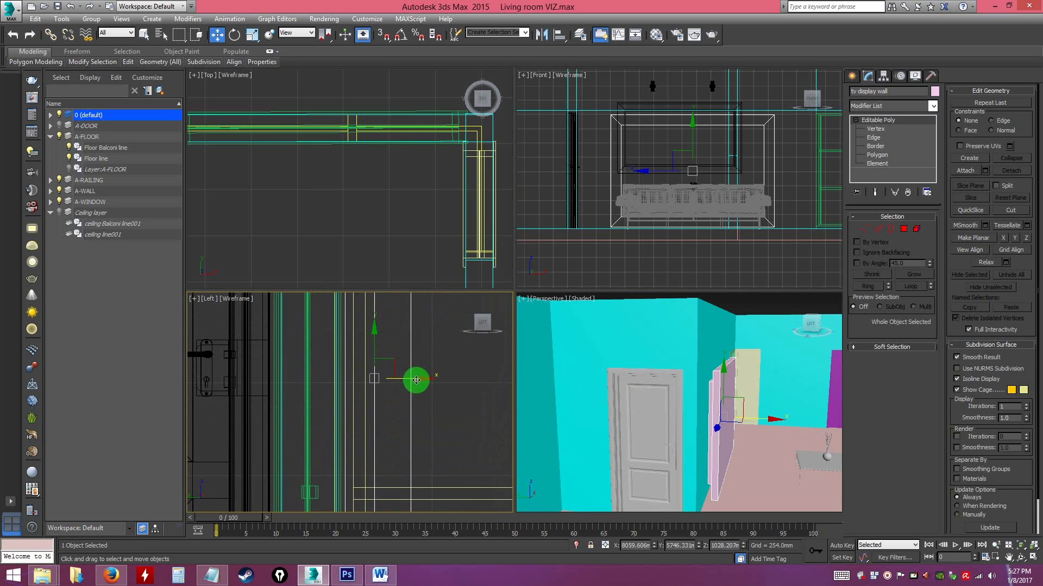
left_click_drag(423, 378, 418, 382)
left_click_drag(417, 384, 410, 384)
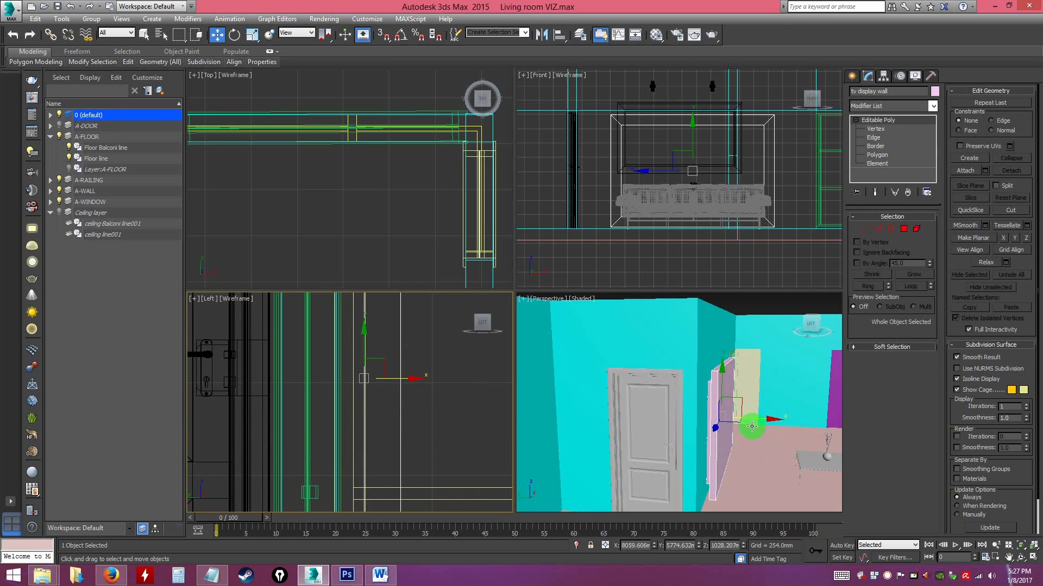
Nudge the tv display wall slightly closer to the room wall in the perspective view.
key("alt+w")
middle_click_drag(608, 384, 607, 394, "alt")
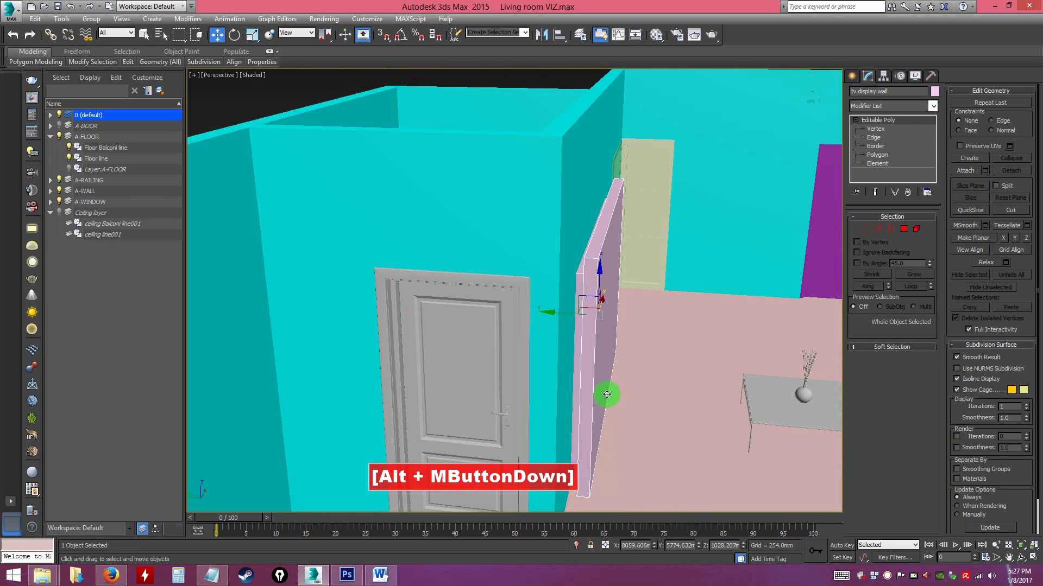
left_click_drag(559, 310, 558, 314)
middle_click_drag(593, 345, 507, 161, "alt")
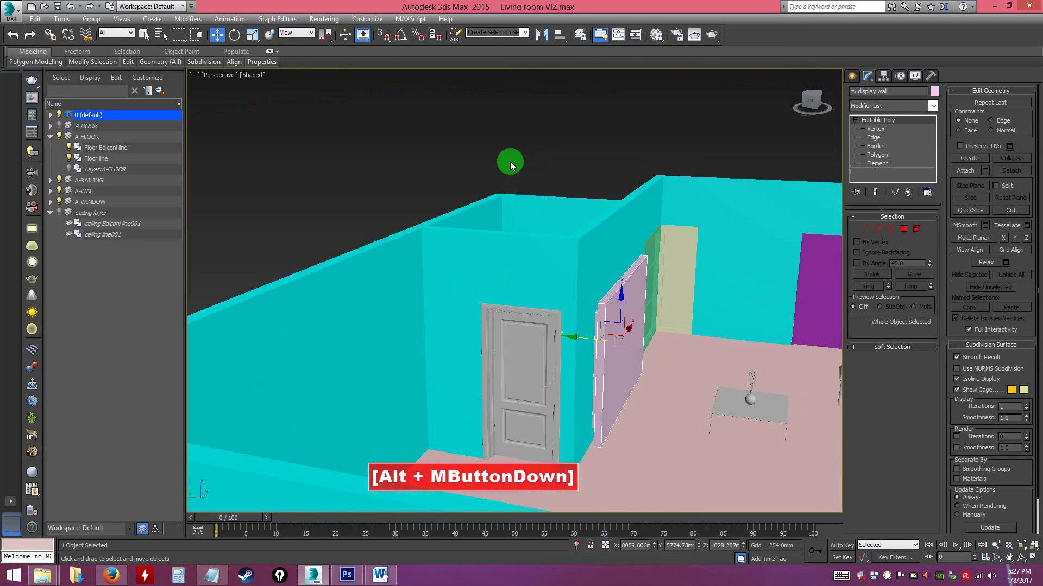
left_click(515, 158)
middle_click_drag(605, 314, 570, 268, "alt")
left_click(570, 268)
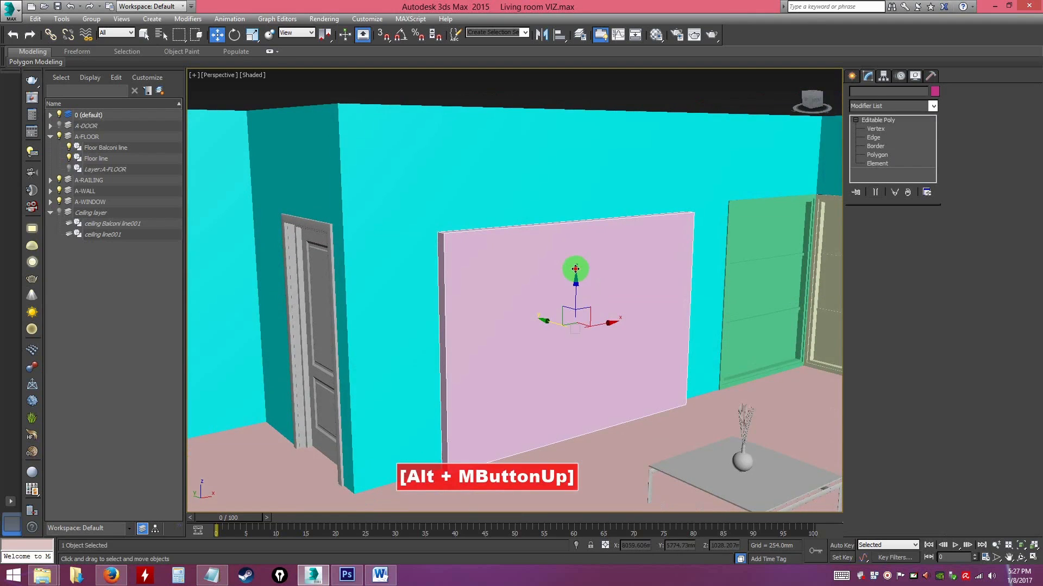
middle_click_drag(730, 247, 597, 231, "alt")
Draw a box about 1434 mm wide, 775 mm long and 91 mm high over the display wall in the Front view.
left_click(849, 76)
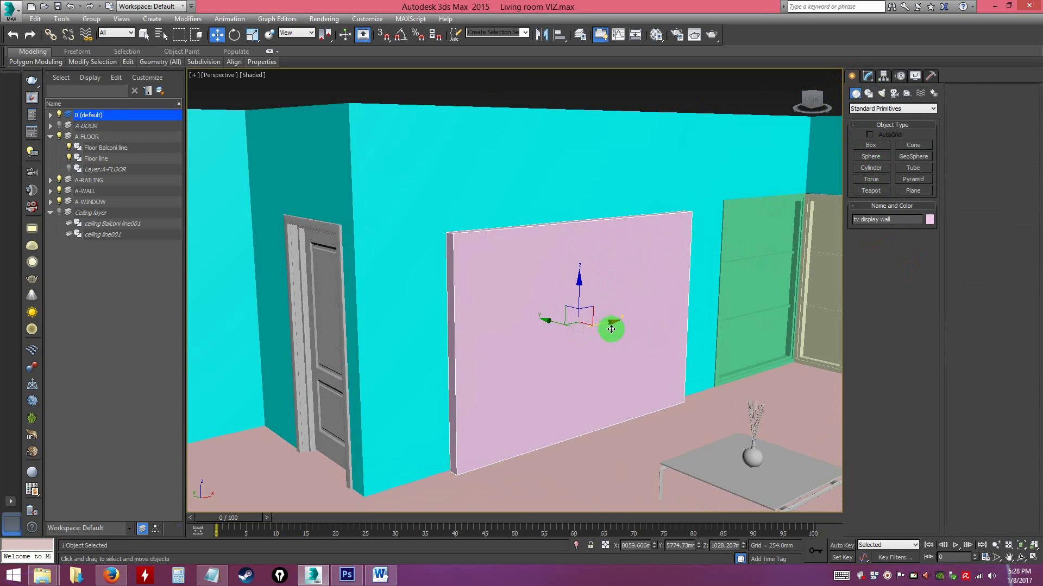
middle_click_drag(611, 329, 607, 340, "alt")
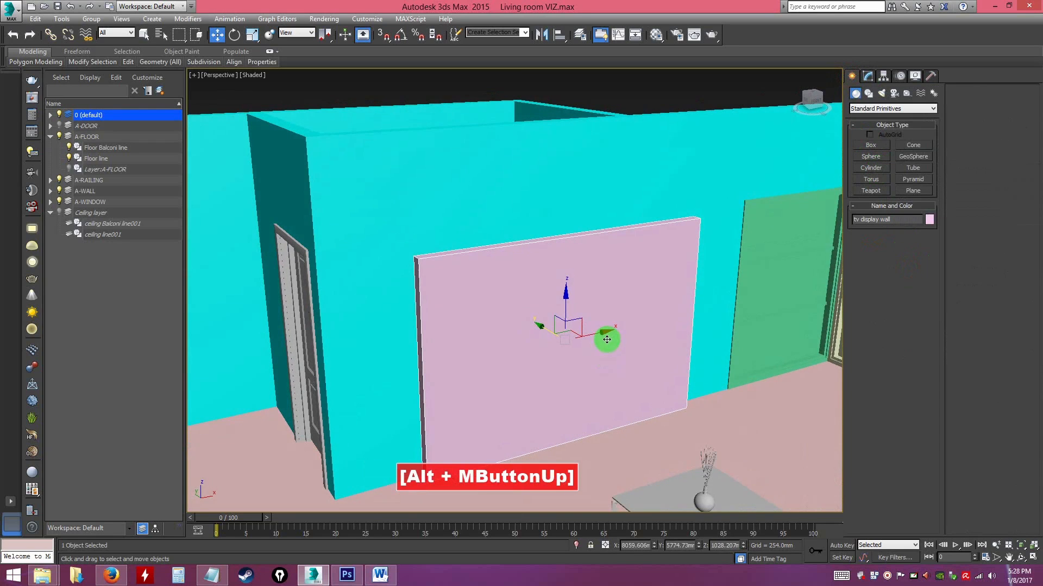
left_click(871, 145)
mouse_move(633, 266)
middle_mouse_down("alt")
mouse_move(631, 275)
mouse_move(632, 266)
middle_mouse_up("alt")
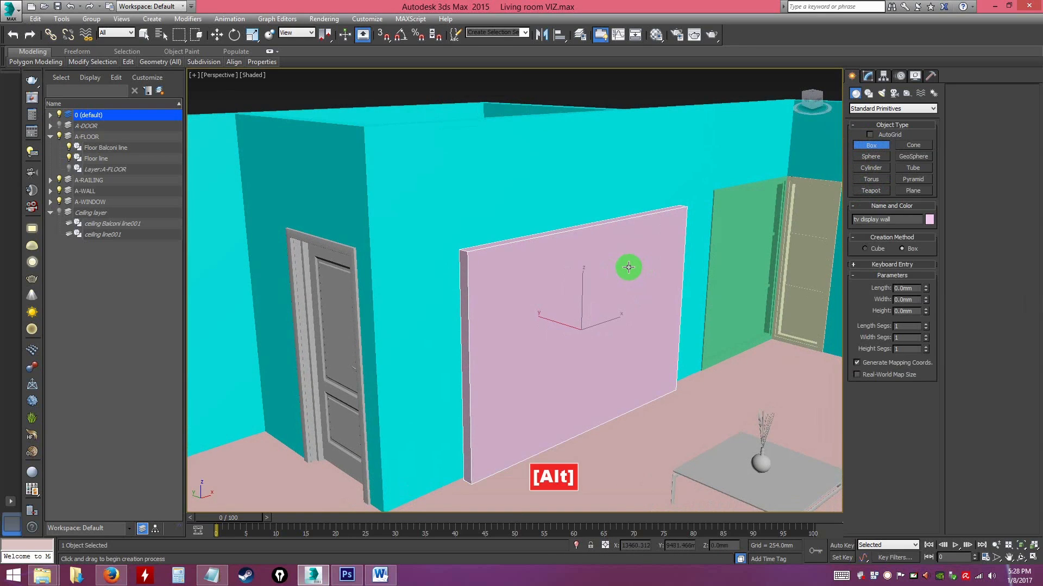
key("alt+w")
scroll(650, 212, "up", 2)
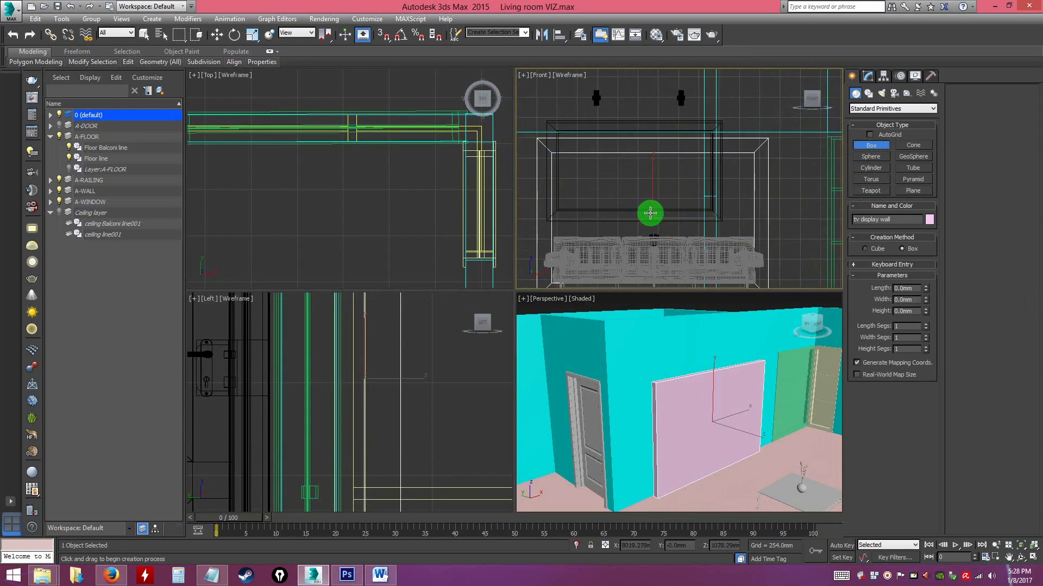
scroll(655, 216, "up", 2)
scroll(623, 197, "down", 2)
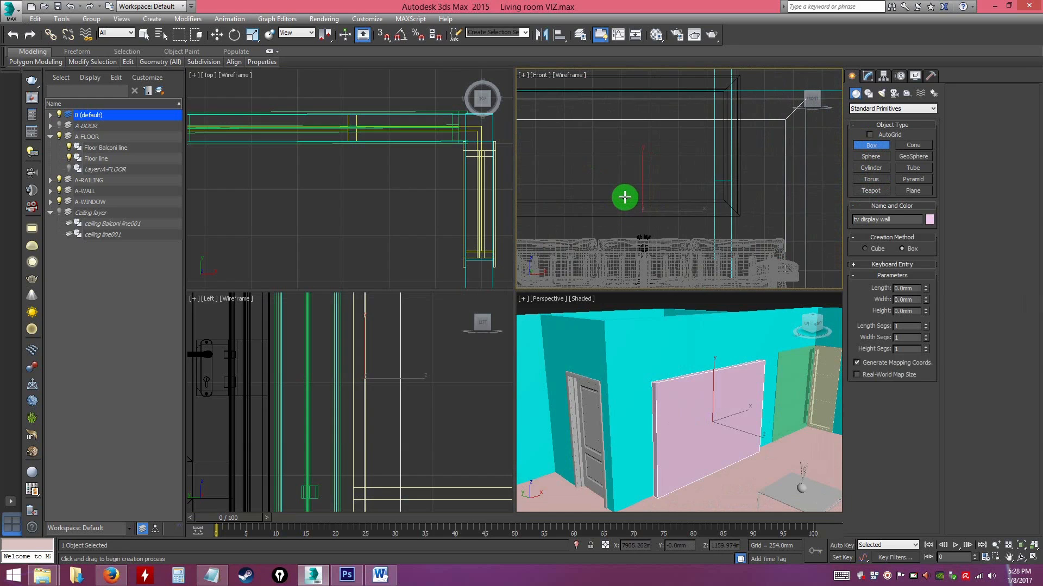
left_click_drag(564, 160, 726, 247)
right_click(720, 237)
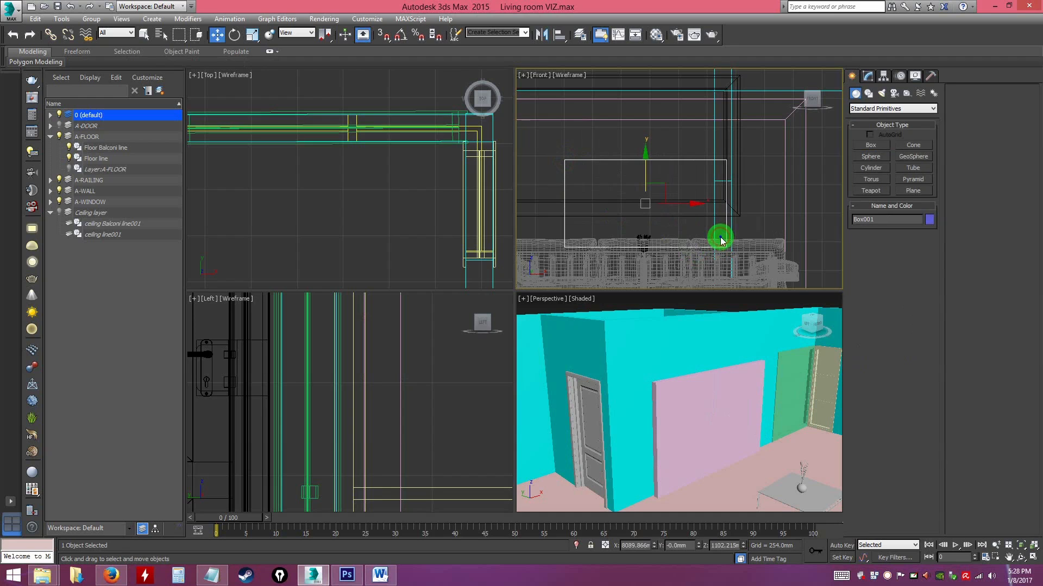
Move the new box along Y to just in front of the tv display wall and shift it slightly along X.
left_click(868, 76)
right_click(744, 359)
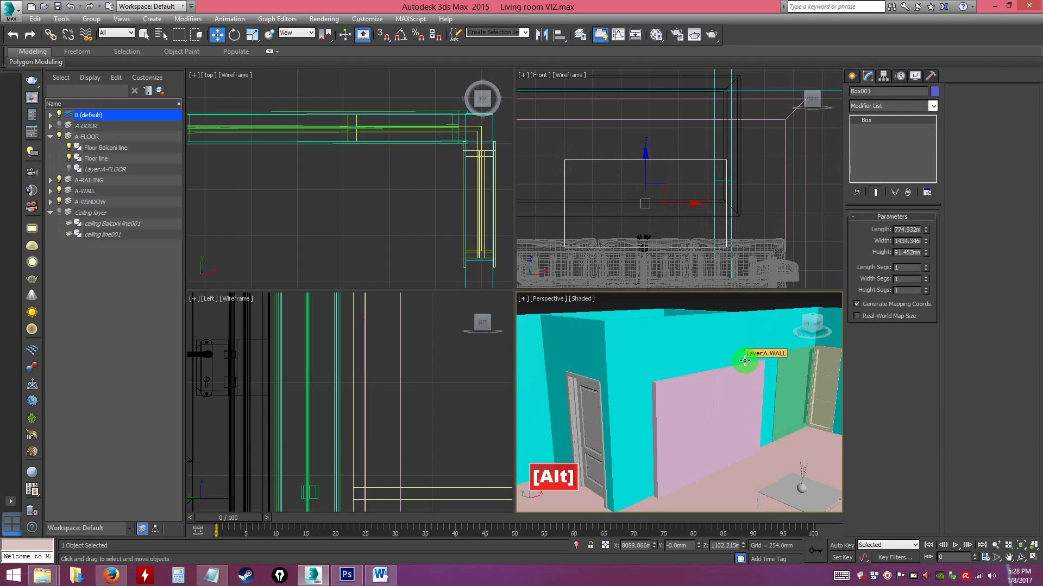
key("alt+w")
middle_click_drag(647, 335, 651, 304, "alt")
left_click_drag(501, 286, 440, 272)
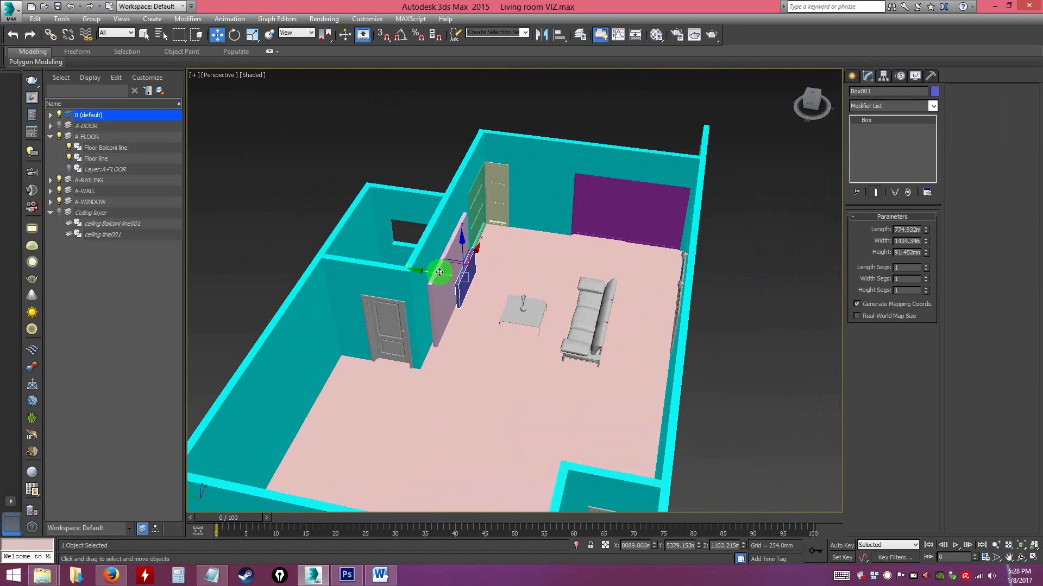
scroll(472, 287, "up", 5)
middle_click_drag(540, 314, 589, 248, "alt")
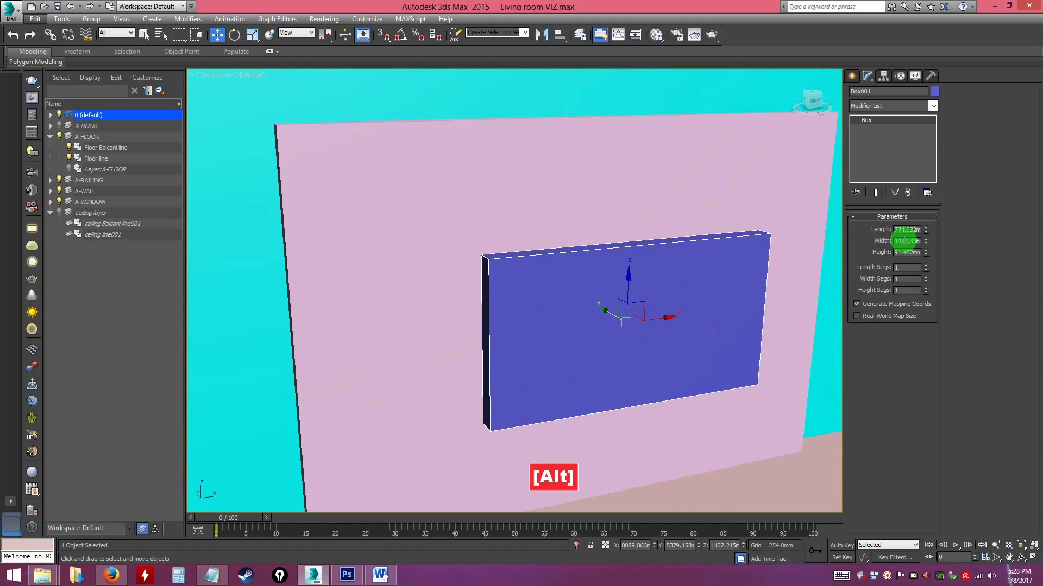
middle_click_drag(753, 268, 519, 240, "alt")
middle_click_drag(586, 187, 601, 238, "alt")
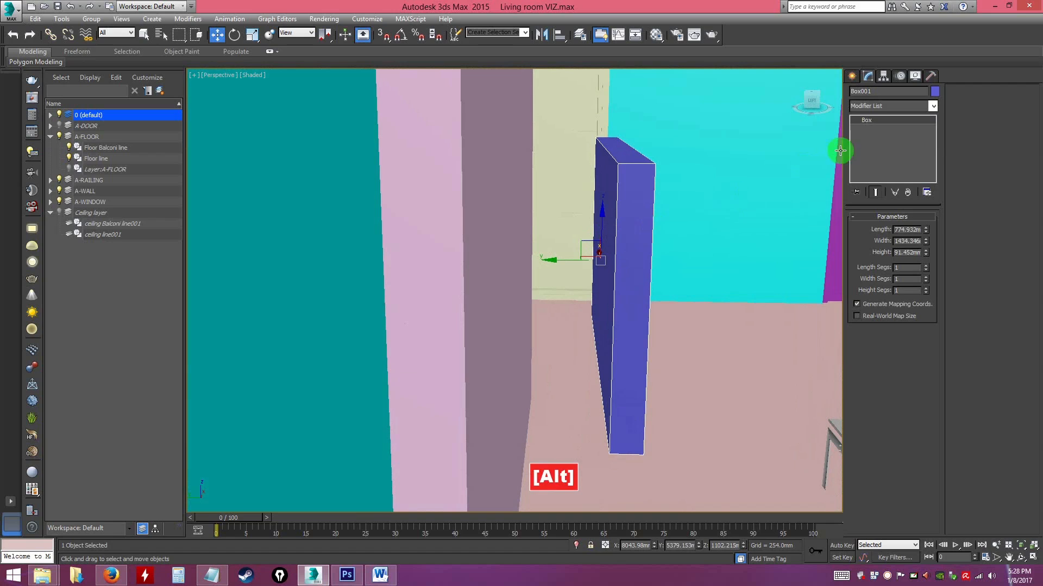
Convert the box in front of the tv display wall to an Editable Poly.
middle_click_drag(815, 228, 817, 156, "alt")
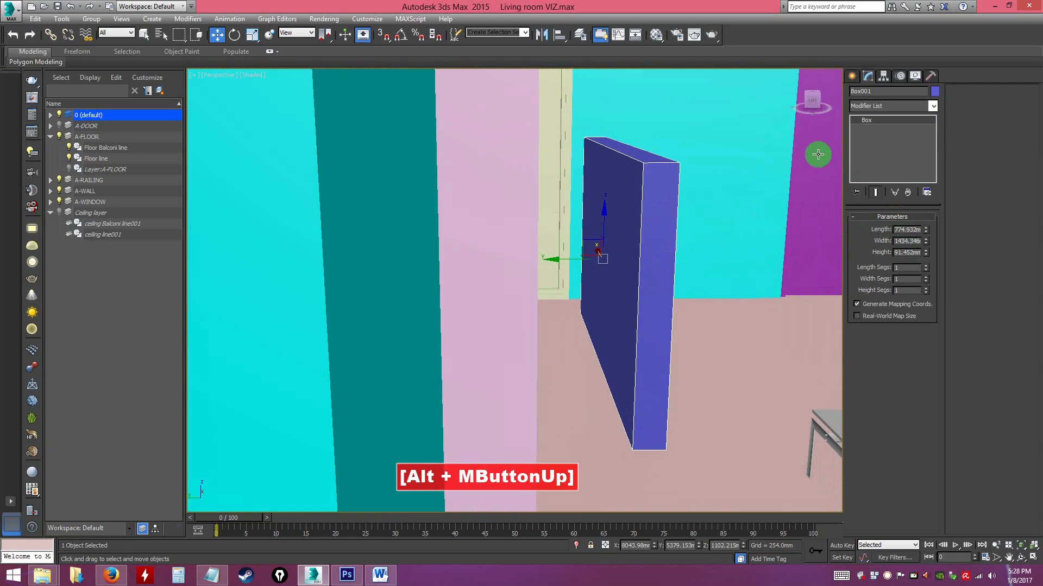
right_click(649, 217)
mouse_move(709, 318)
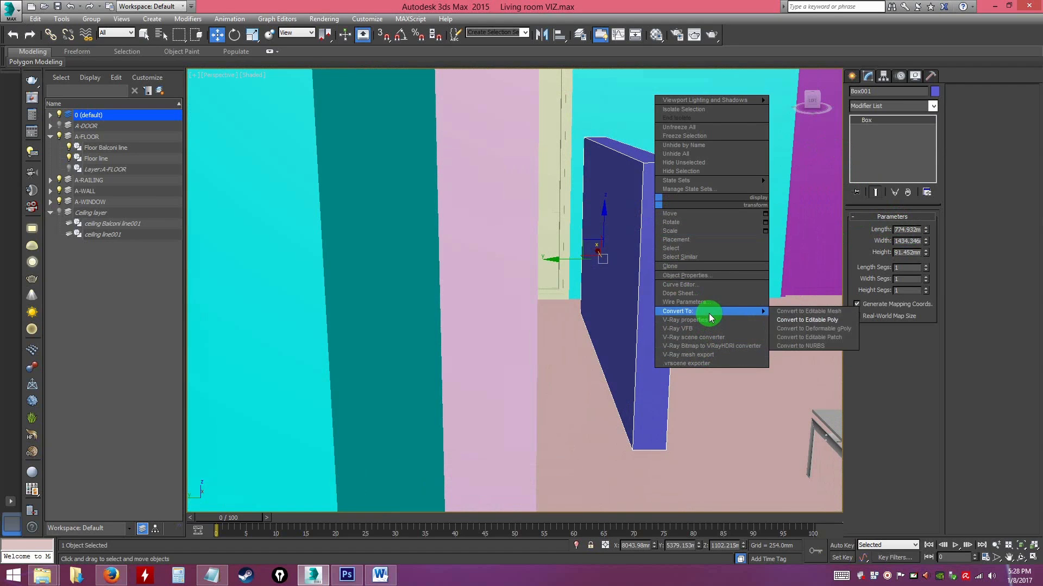
left_click(789, 322)
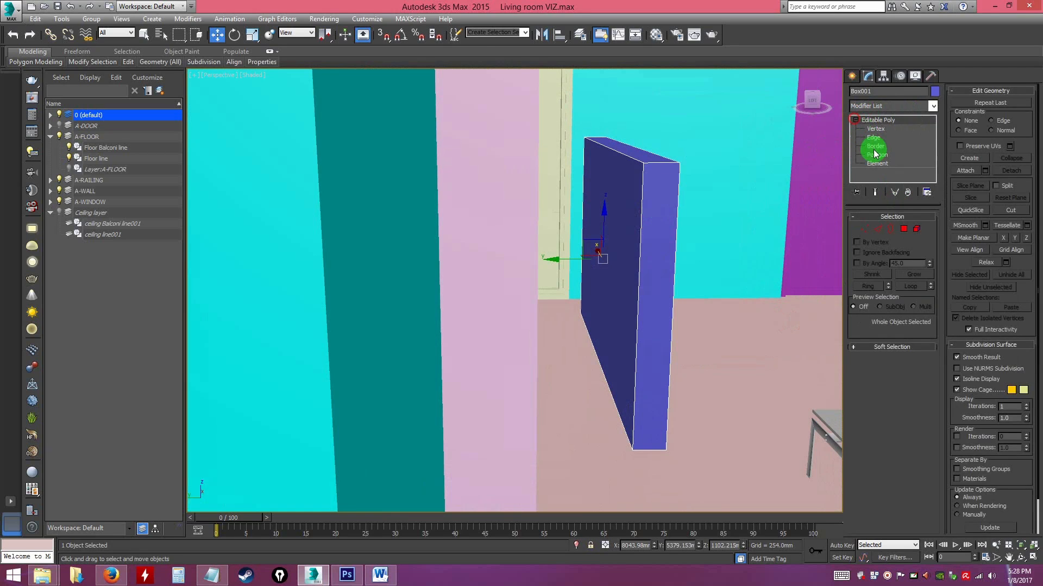
Move the box's back polygon slightly inward and scale it down uniformly to taper the rear of the TV.
left_click(876, 155)
left_click(601, 227)
left_click_drag(561, 257, 567, 256)
key("r")
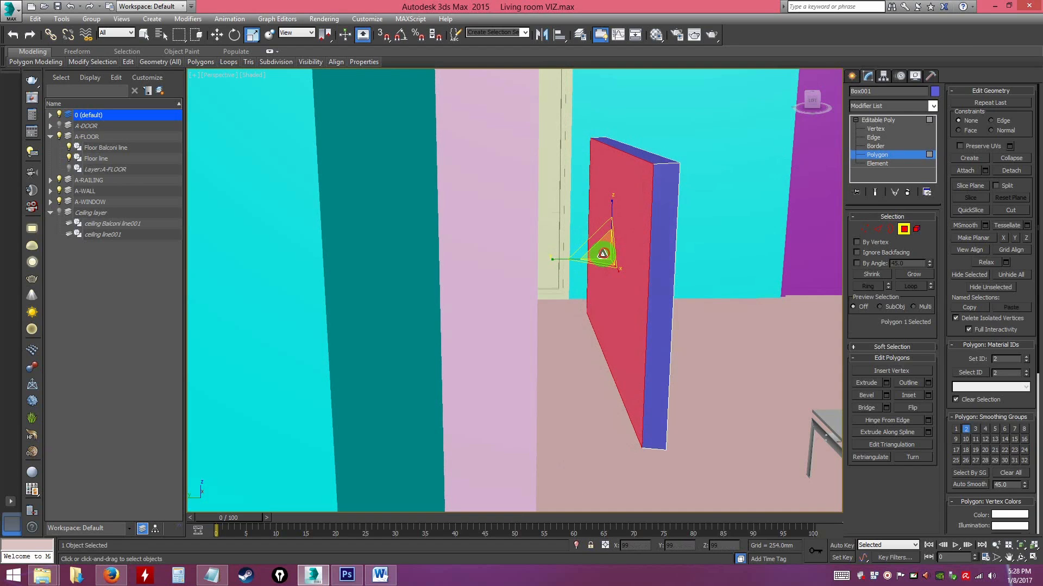
left_click_drag(581, 254, 584, 262)
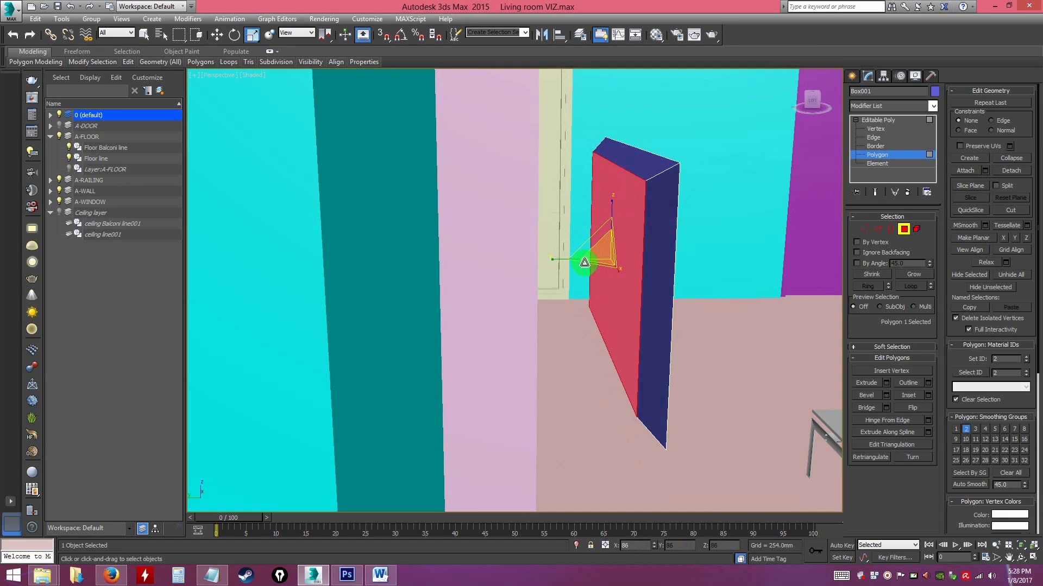
Inset the TV's front polygon by about 42.9 mm to form the screen frame.
middle_click_drag(661, 286, 645, 340, "alt")
left_click(584, 276)
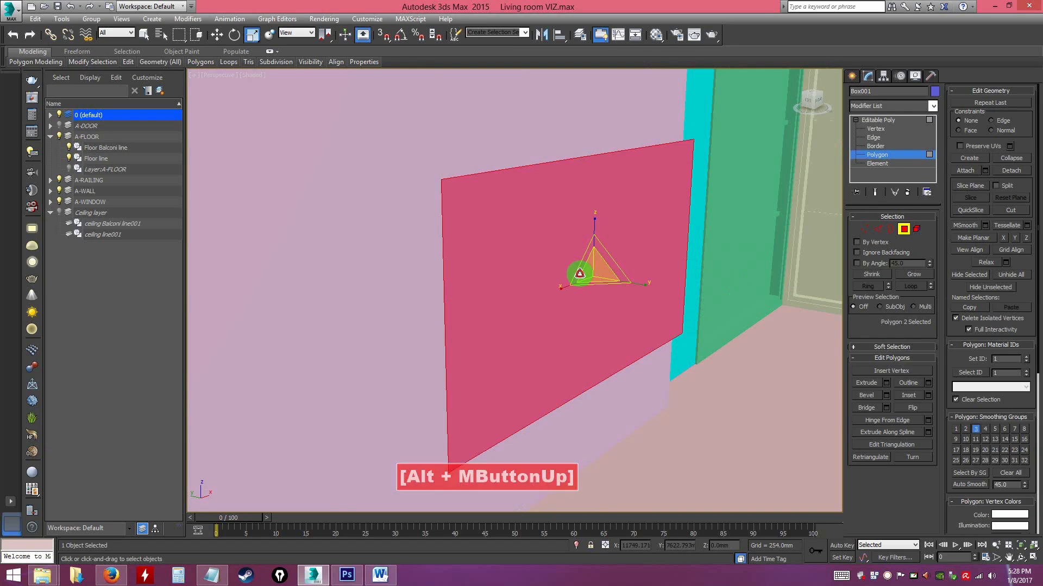
left_click(928, 396)
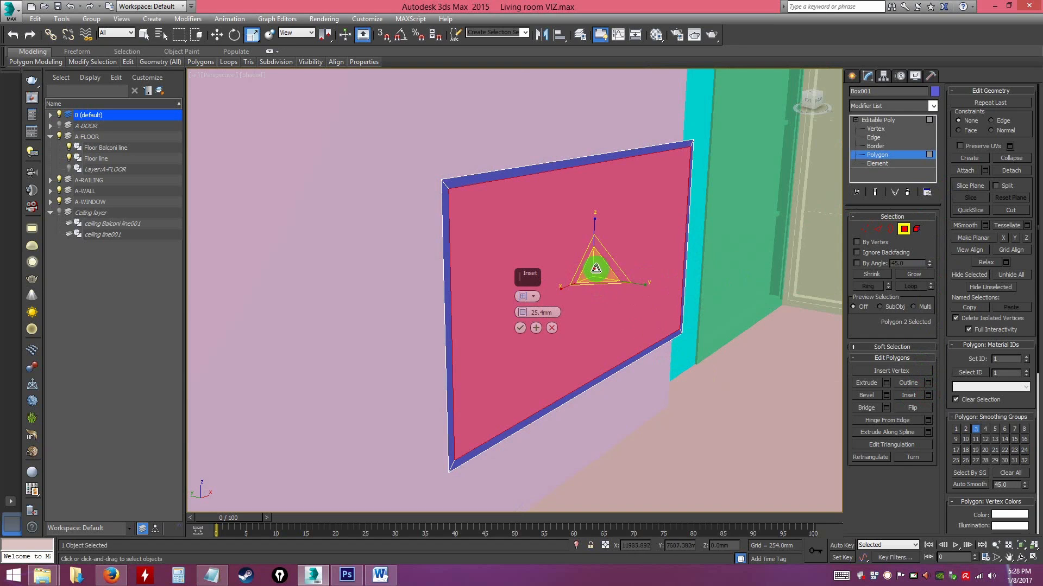
key("ctrl+z")
mouse_move(600, 280)
middle_mouse_down("alt")
mouse_move(648, 355)
mouse_move(610, 356)
mouse_move(593, 296)
middle_mouse_up("alt")
left_click_drag(523, 315, 523, 308)
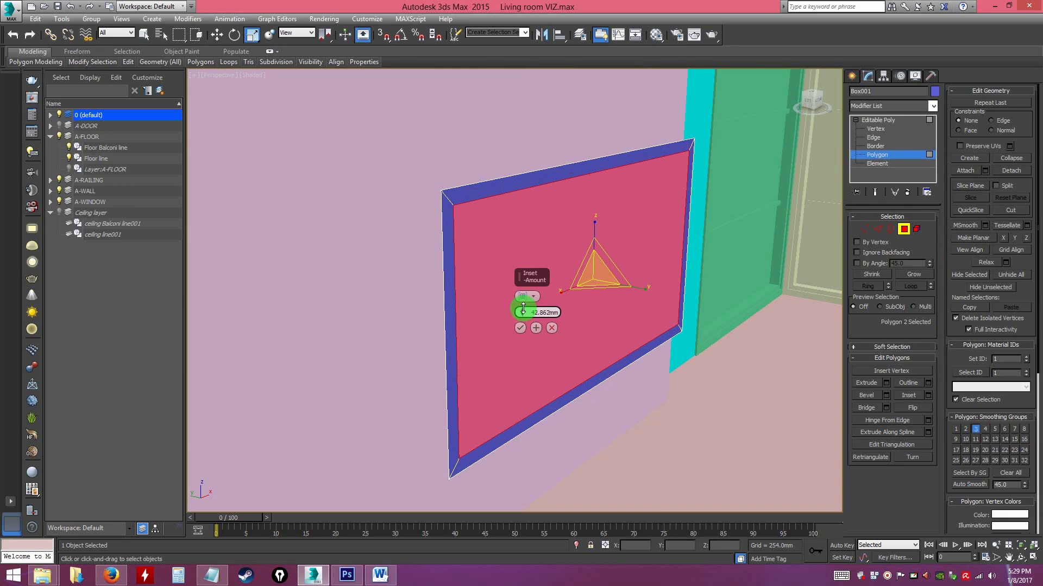
Extrude the inset screen polygon by about -11.4 mm and leave polygon editing.
left_click(886, 383)
left_click_drag(522, 314, 524, 351)
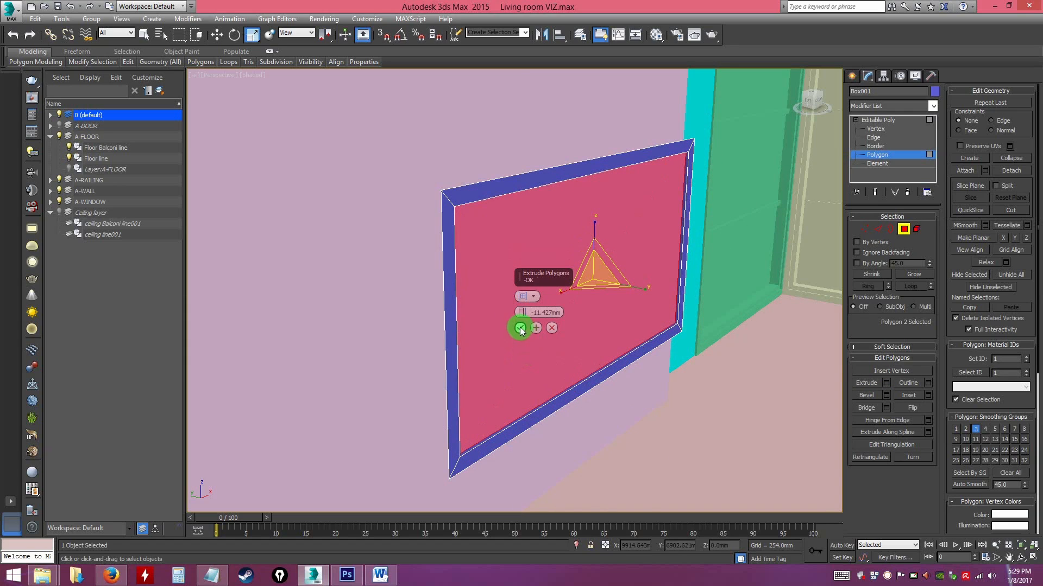
left_click(520, 328)
left_click(684, 437)
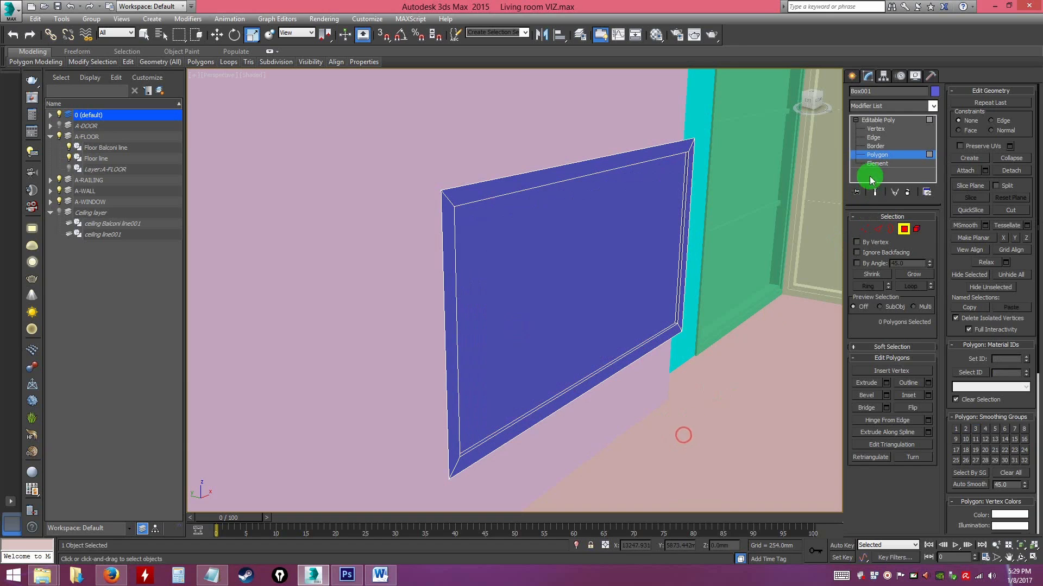
left_click(878, 120)
Move the finished TV back against the tv display wall and deselect it.
mouse_move(644, 326)
middle_mouse_down("alt")
mouse_move(582, 298)
mouse_move(654, 328)
mouse_move(661, 321)
middle_mouse_up("alt")
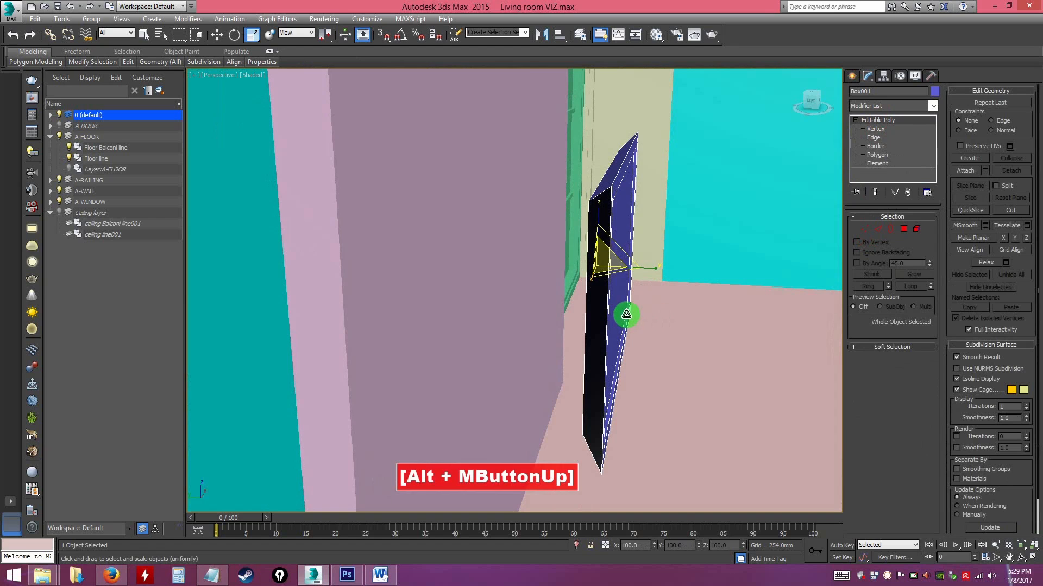
key("w")
left_click_drag(585, 276, 466, 256)
left_click(652, 328)
middle_click_drag(654, 344, 422, 216, "alt")
left_click(354, 182)
middle_click_drag(353, 181, 649, 309, "alt")
Draw a box about 1989 mm long and 1418 mm wide around the coffee table in the Top view as a rug.
middle_click_drag(575, 307, 672, 305, "alt")
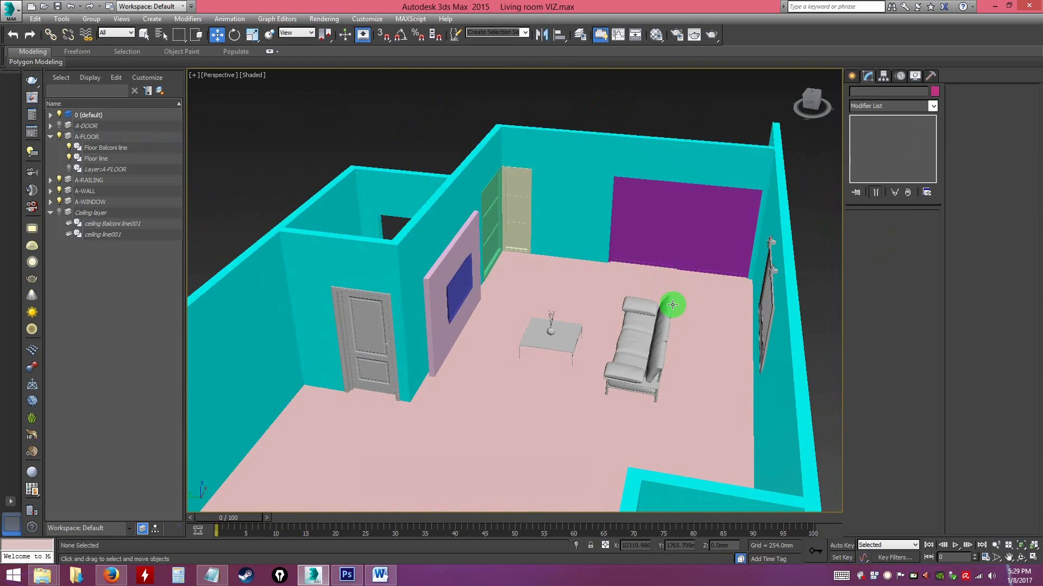
middle_click_drag(563, 375, 510, 349, "alt")
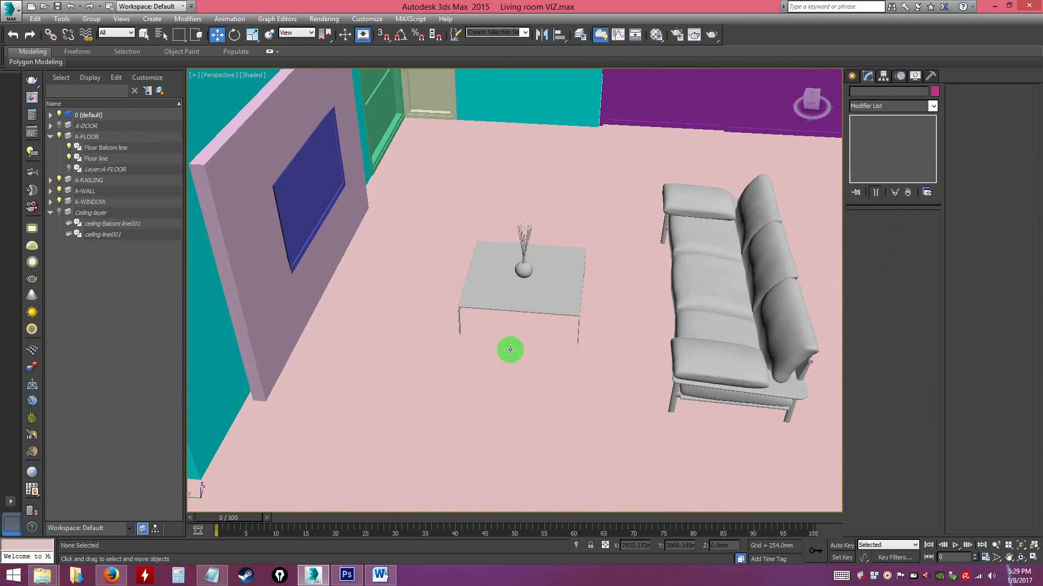
left_click(853, 79)
left_click(871, 147)
middle_click_drag(559, 275, 542, 329, "alt")
key("alt+w")
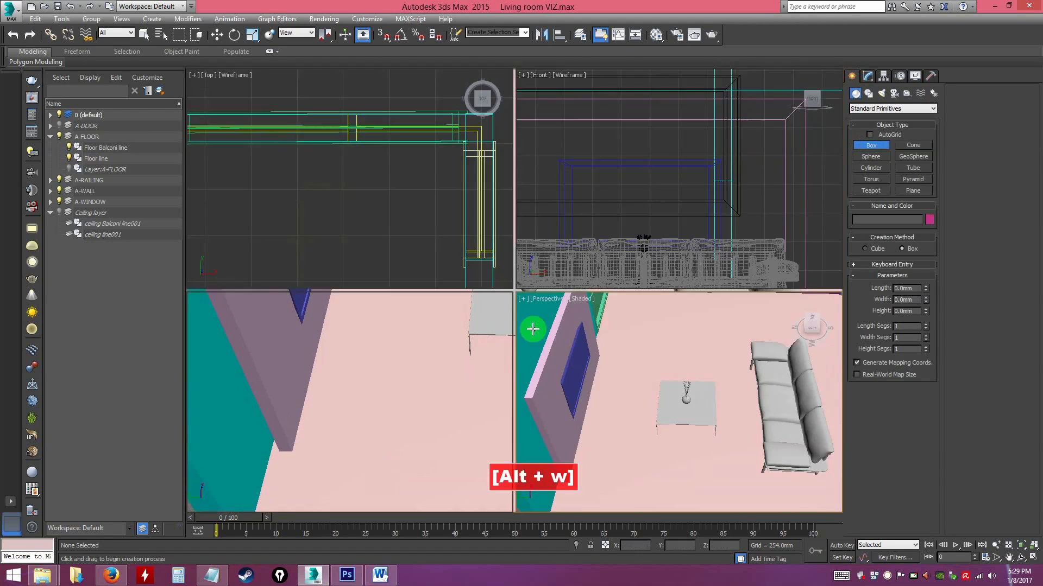
key("alt+w")
scroll(496, 273, "down", 4)
scroll(489, 369, "up", 5)
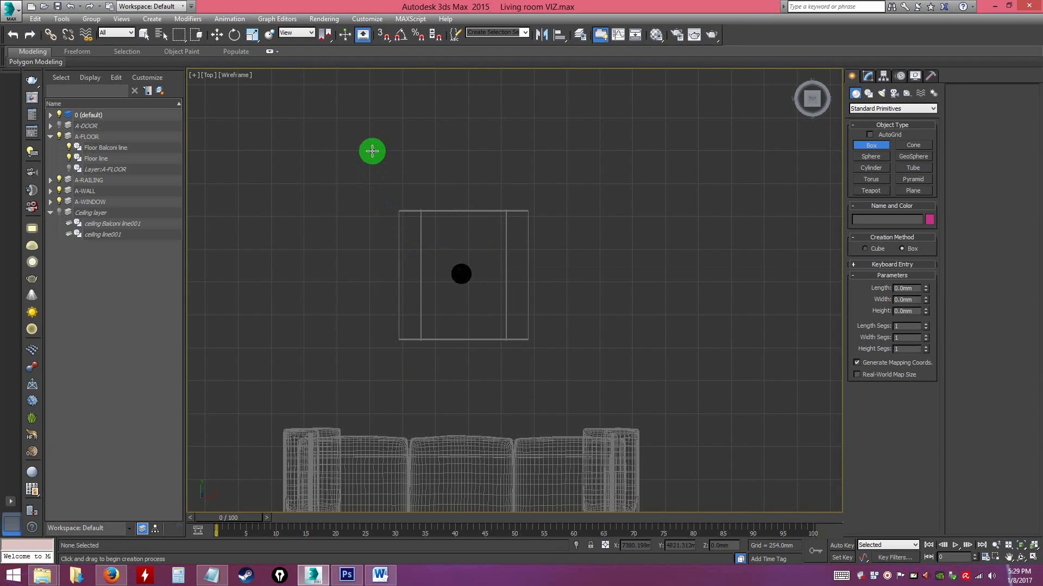
left_click_drag(377, 123, 561, 380)
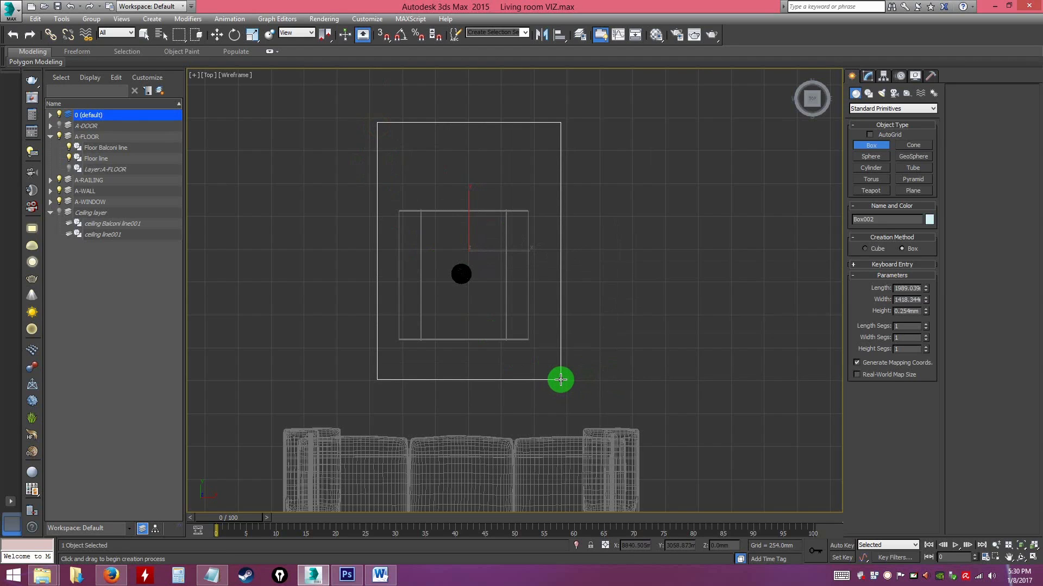
right_click(558, 371)
key("space")
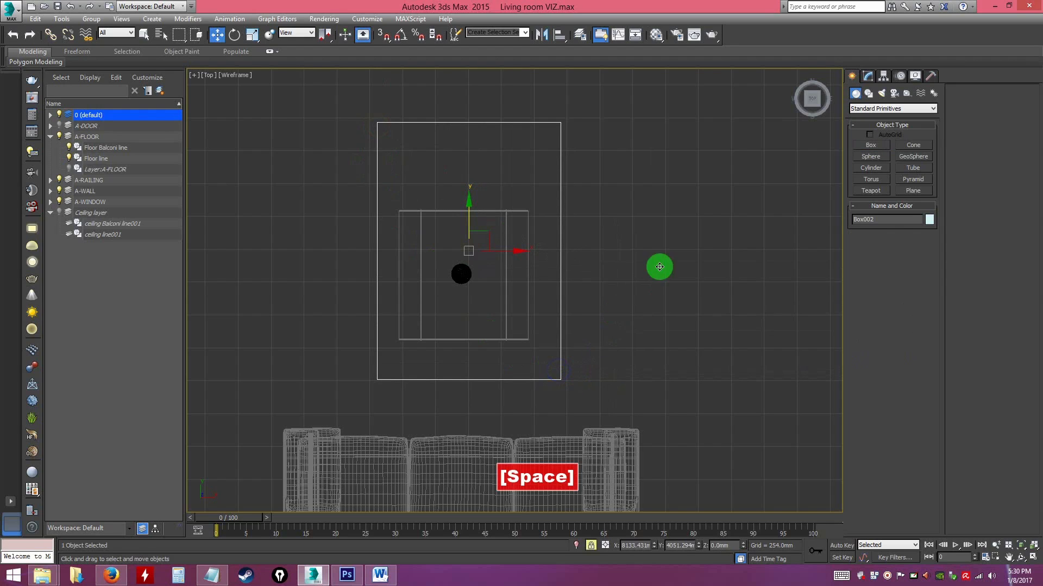
Reduce the rug box's height to about 6.5 mm.
key("alt+w")
middle_click_drag(663, 380, 635, 353, "alt")
key("alt+w")
middle_click_drag(564, 341, 696, 317, "alt")
left_click(868, 76)
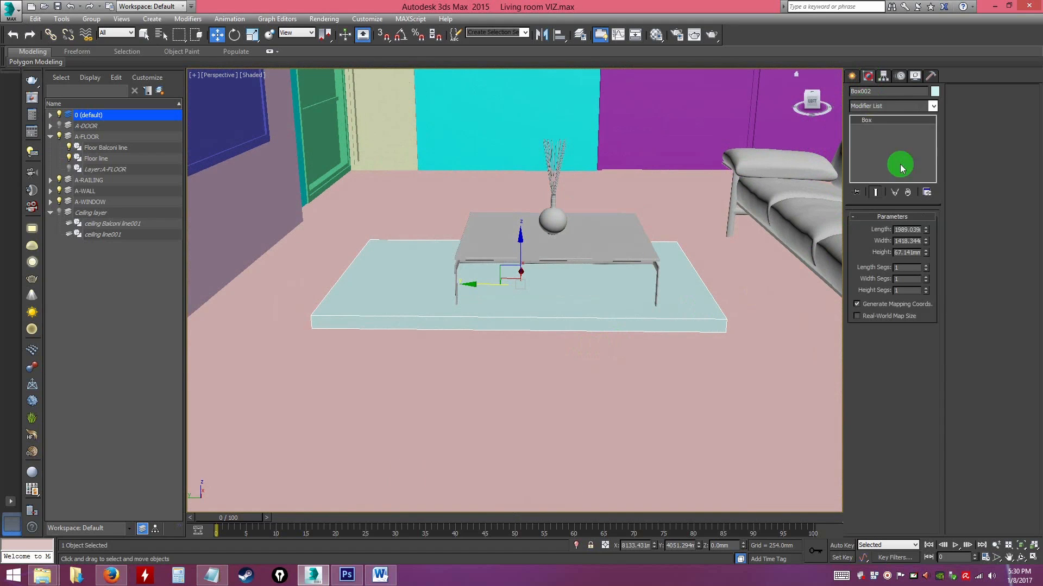
left_click_drag(927, 253, 923, 283)
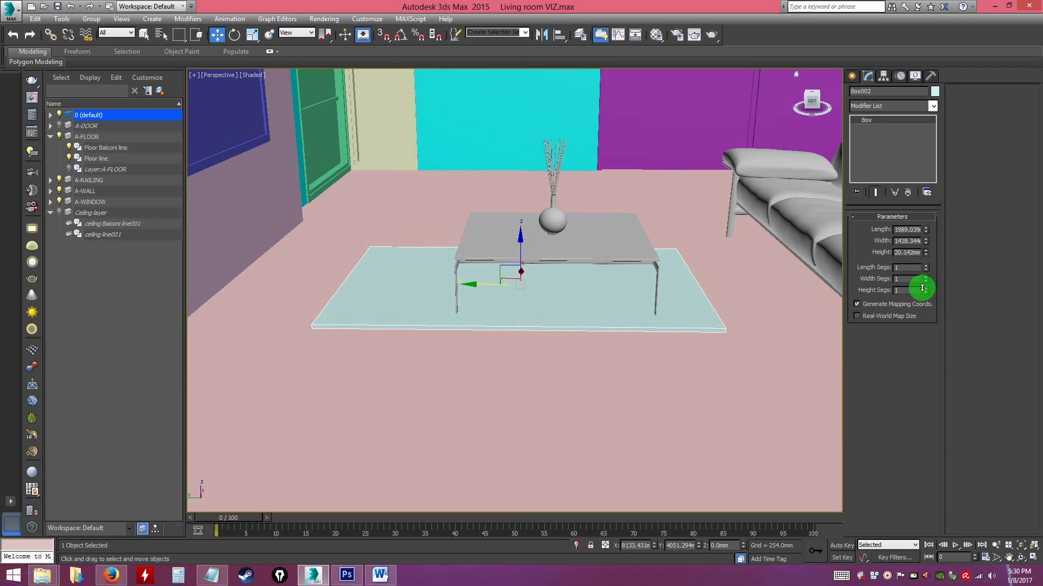
middle_click_drag(641, 324, 644, 303, "alt")
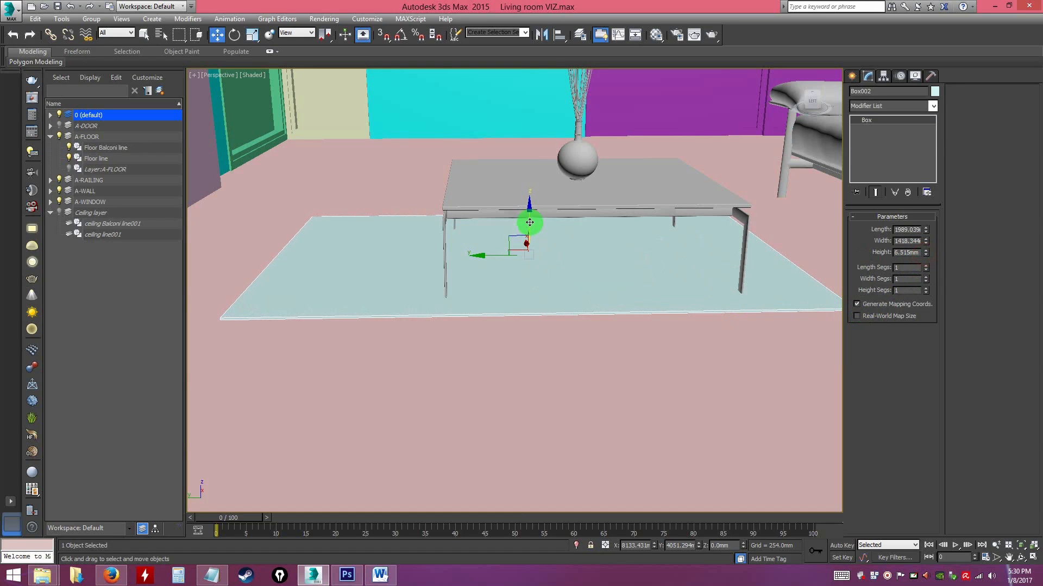
Lower the rug box along Z to floor level, check it in the Front view and deselect it.
left_click_drag(529, 218, 525, 220)
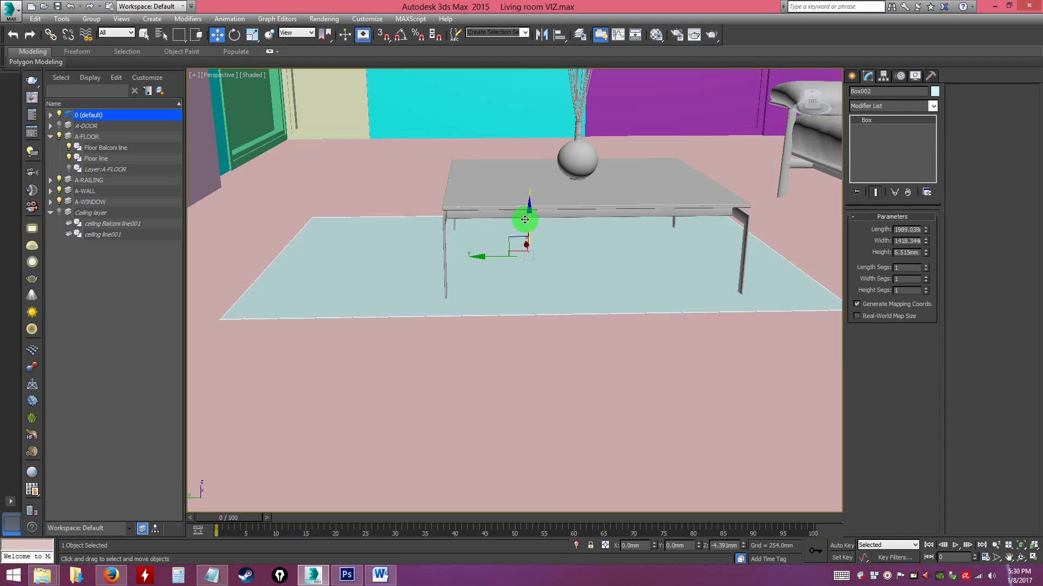
left_click_drag(524, 219, 524, 219)
key("alt+w")
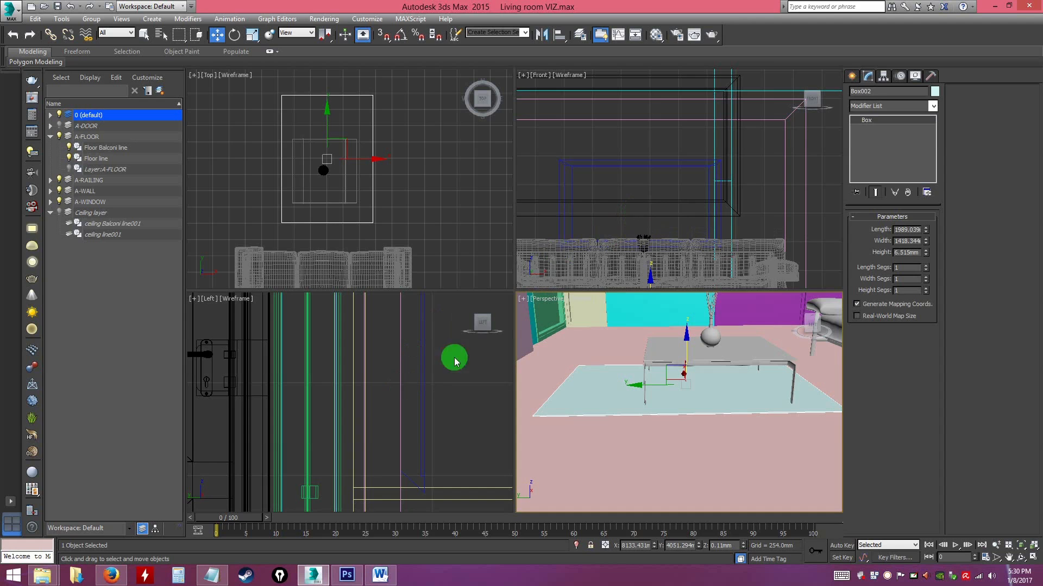
middle_click(638, 220)
key("alt+w")
middle_click_drag(458, 356, 524, 281)
key("z")
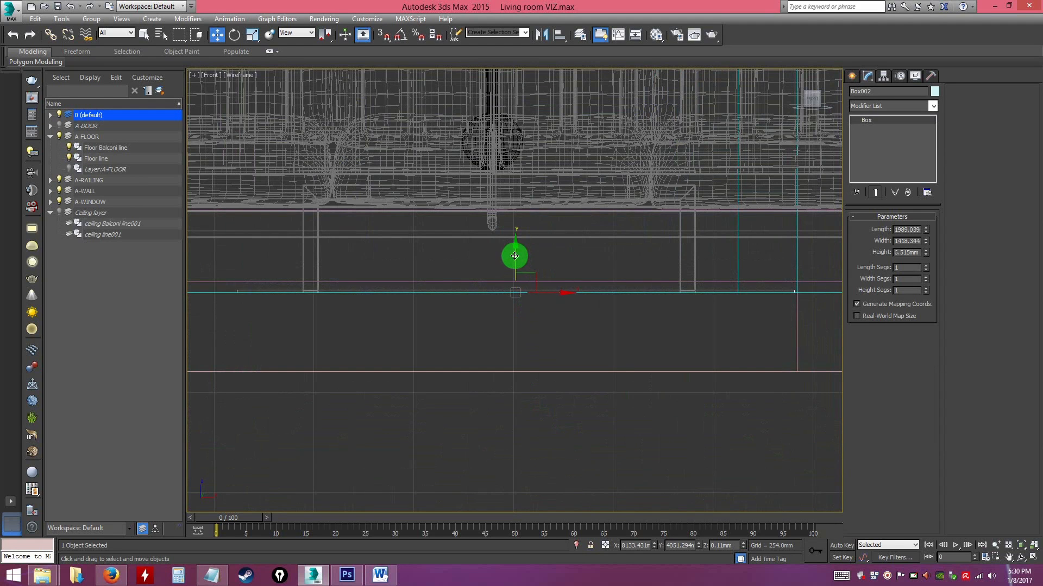
mouse_move(517, 257)
left_mouse_down()
mouse_move(516, 239)
mouse_move(516, 257)
left_mouse_up()
left_click(517, 313)
Turn on edged faces in the maximized Perspective view of the room.
key("alt+w")
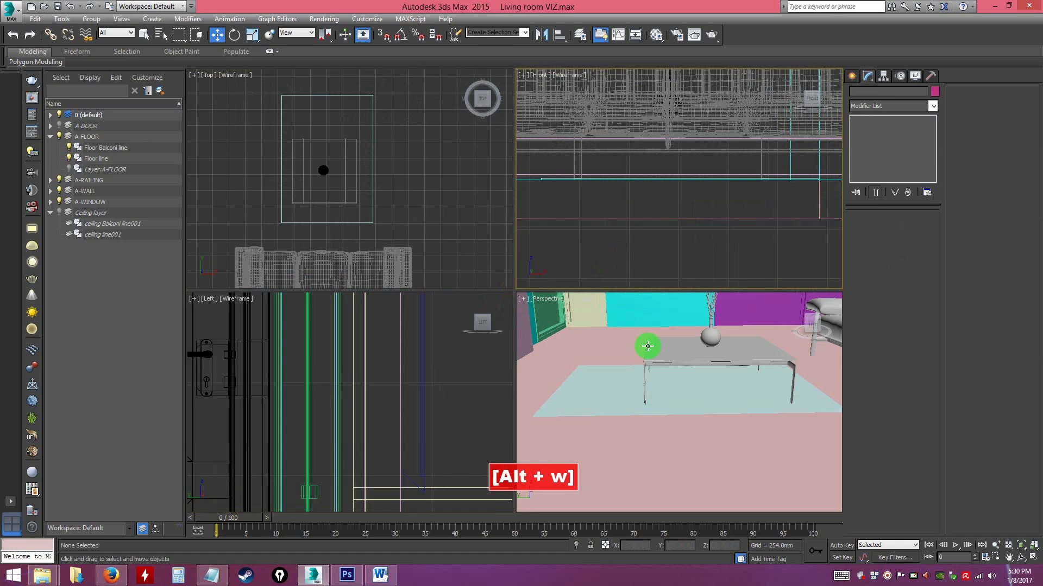
middle_click_drag(661, 416, 657, 402, "alt")
key("alt+w")
mouse_move(552, 372)
middle_mouse_down("alt")
mouse_move(568, 360)
mouse_move(561, 367)
middle_mouse_up("alt")
key("F4")
middle_click_drag(561, 366, 627, 321, "alt")
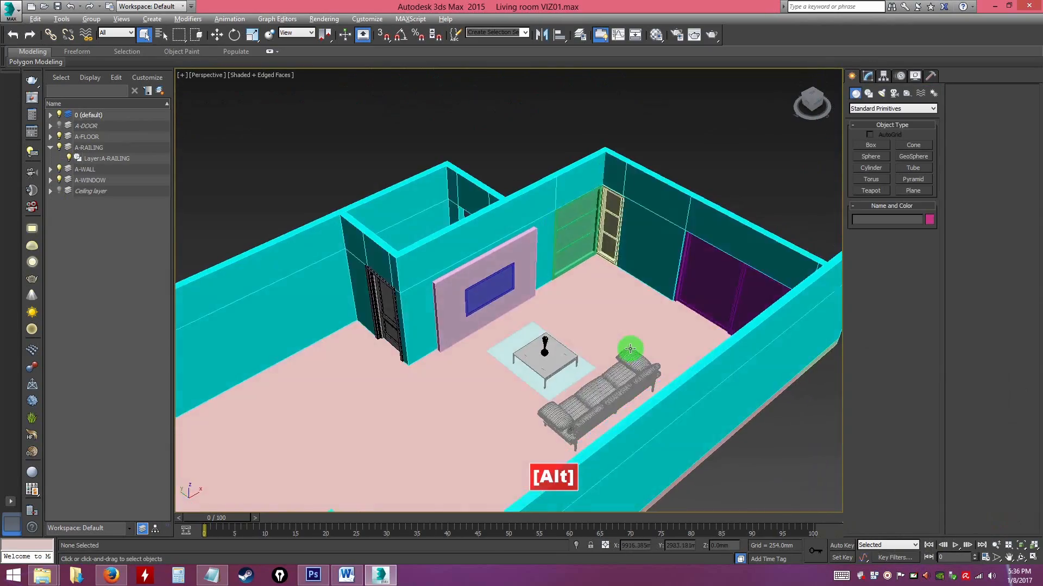
Examine the sliding door and the balcony floor with its railing outline from inside and outside the room.
middle_click_drag(629, 354, 526, 351, "alt")
scroll(529, 355, "up", 4)
middle_click_drag(613, 335, 555, 306, "alt")
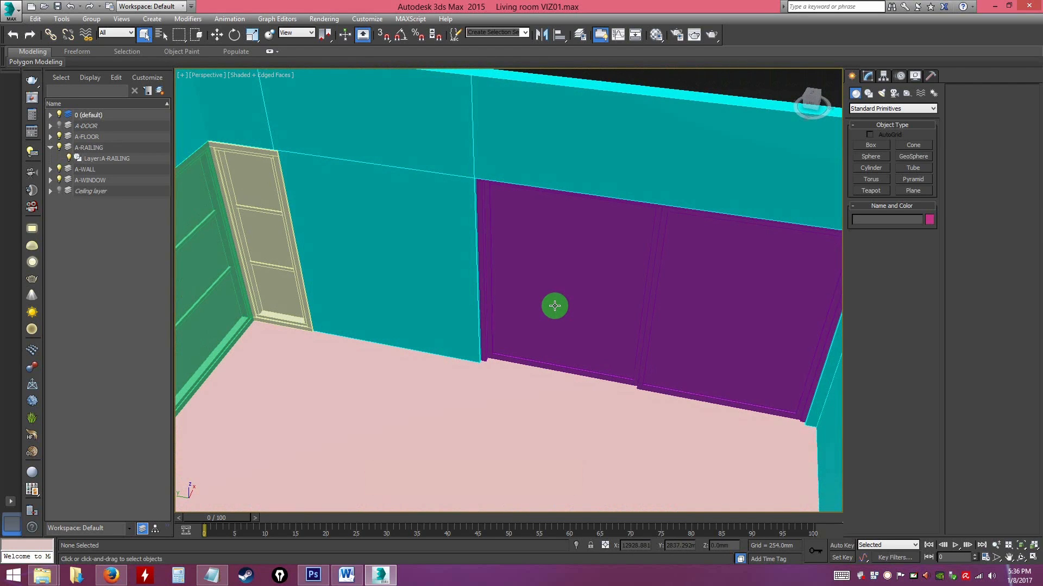
middle_click_drag(555, 306, 502, 223, "alt")
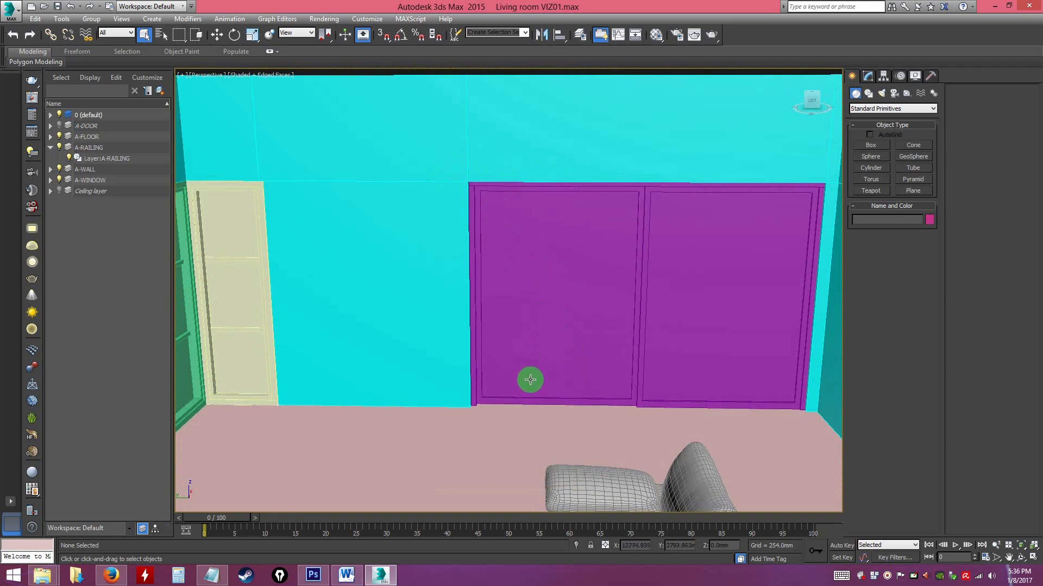
middle_click_drag(626, 263, 526, 239, "alt")
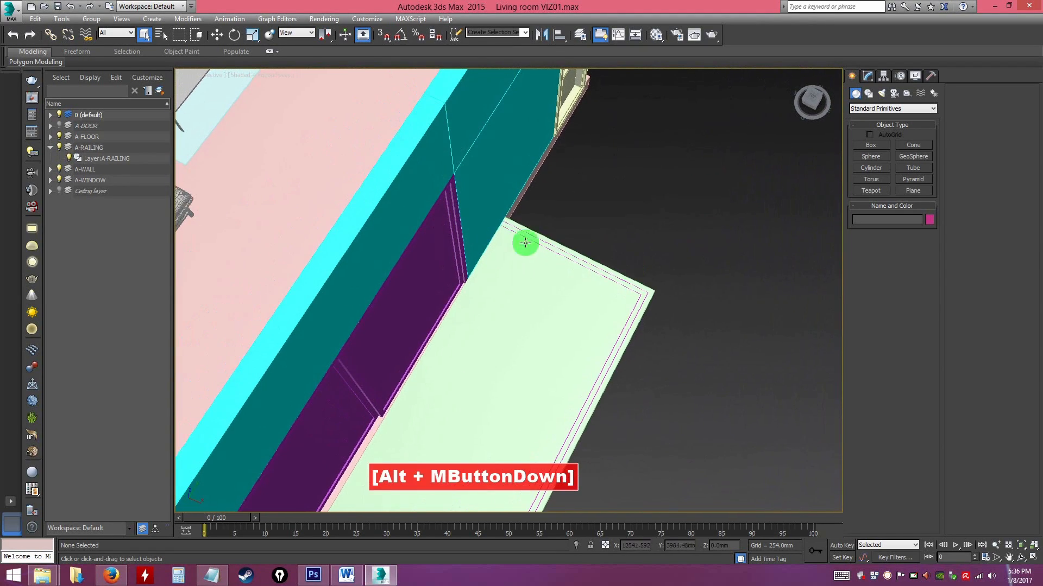
middle_click_drag(581, 396, 560, 255, "alt")
middle_click_drag(644, 249, 603, 342, "alt")
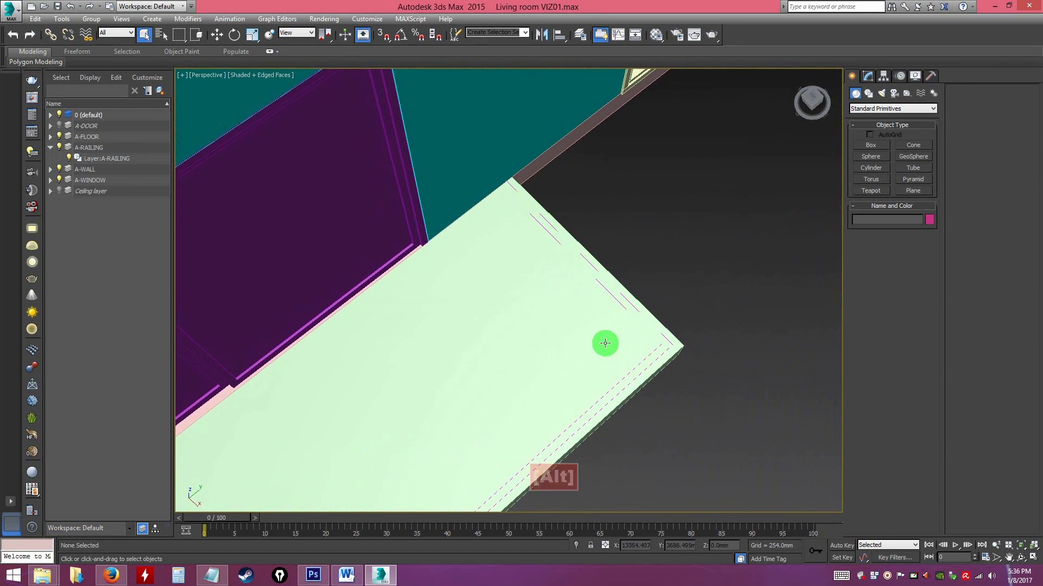
middle_click_drag(564, 246, 603, 299, "alt")
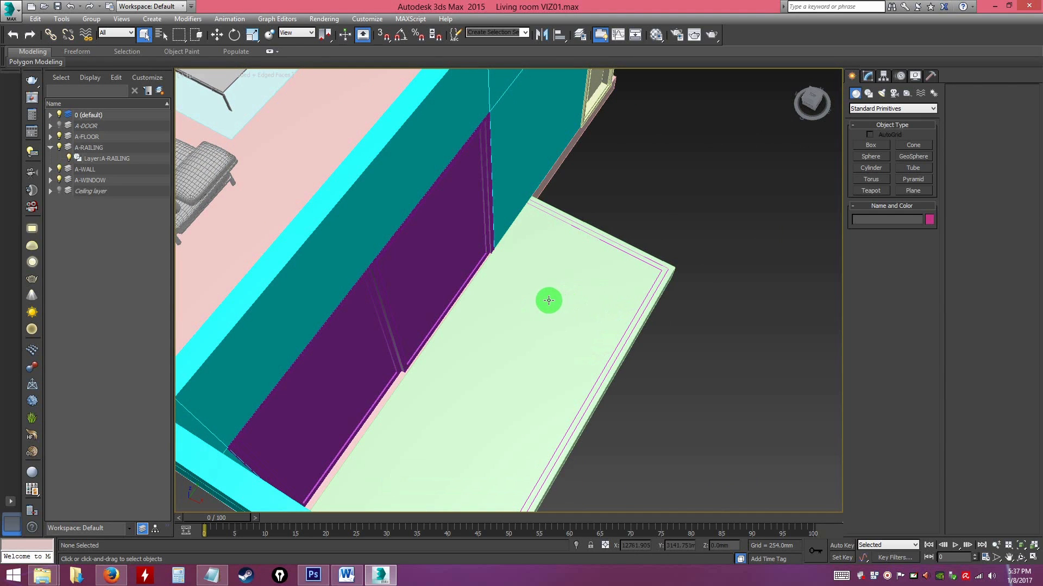
Maximize the Top view and examine the balcony's railing outline along its edges and corner.
key("alt+w")
left_click(375, 188)
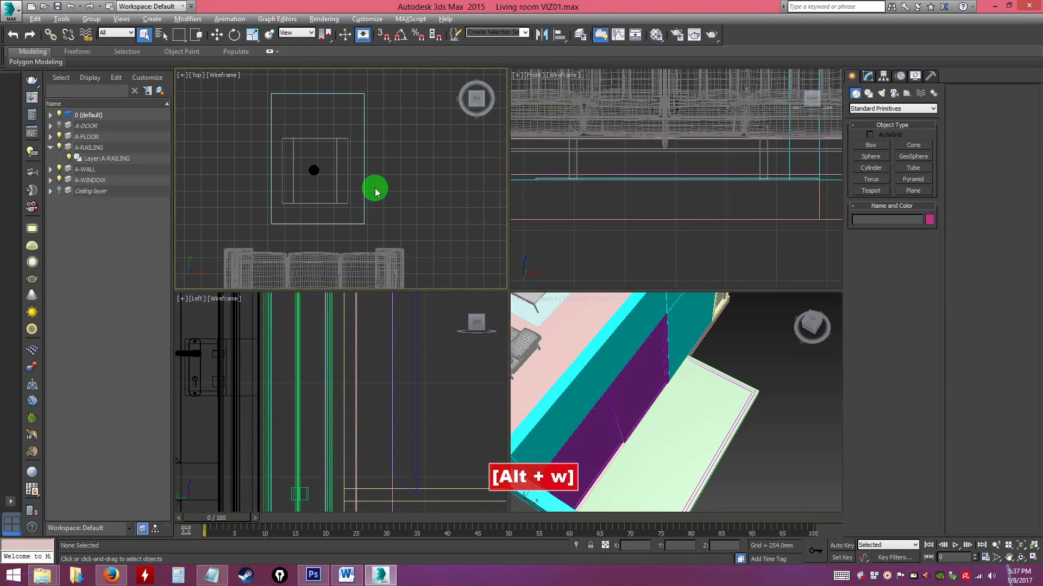
key("alt+w")
scroll(425, 224, "down", 3)
scroll(568, 309, "up", 10)
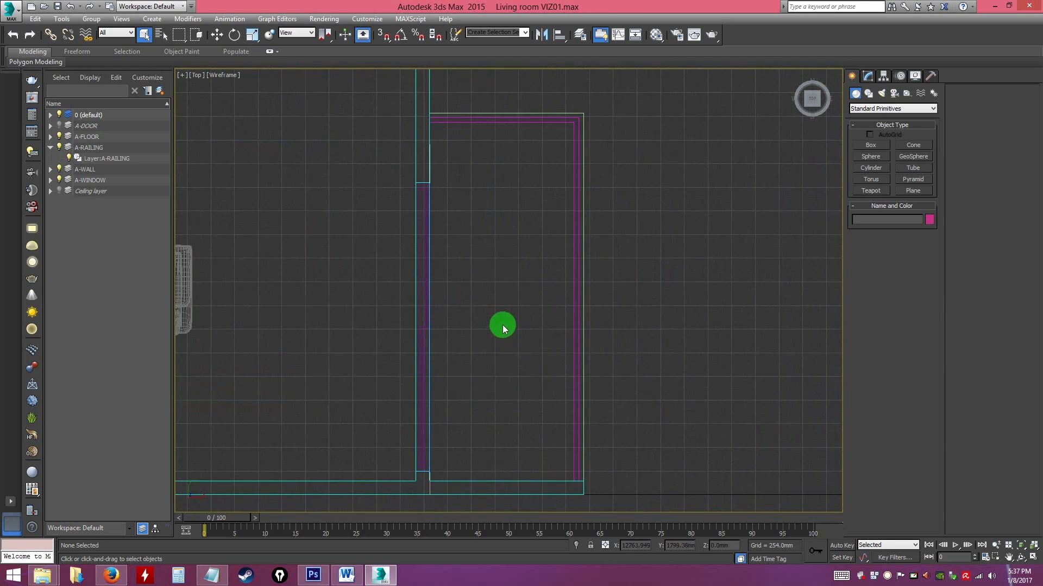
mouse_move(520, 286)
middle_mouse_down()
mouse_move(495, 210)
mouse_move(526, 298)
middle_mouse_up()
scroll(495, 211, "down", 2)
scroll(526, 298, "up", 4)
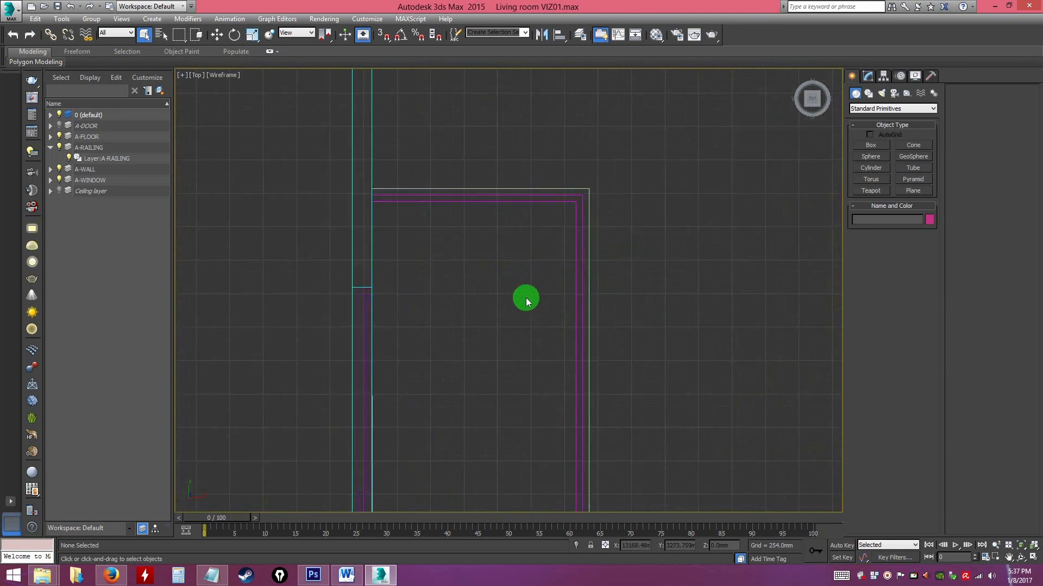
middle_click_drag(529, 378, 508, 201)
scroll(508, 201, "down", 4)
middle_click_drag(518, 299, 567, 479)
scroll(539, 361, "up", 4)
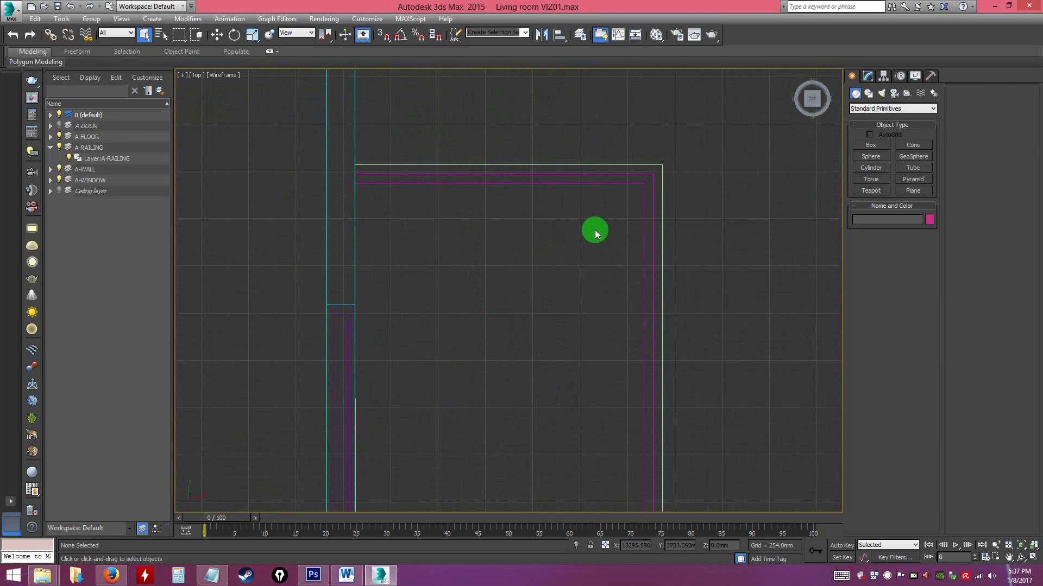
Select the sliding door in the Top view and compare it with the nearby windows and the railing outline.
left_click(334, 320)
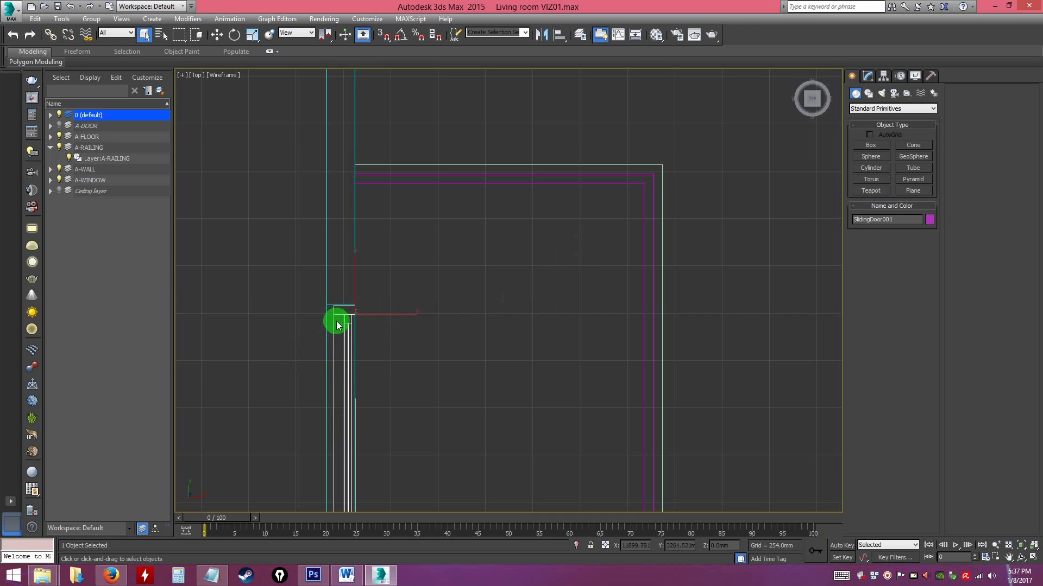
middle_click_drag(521, 325, 606, 481)
scroll(605, 481, "down", 2)
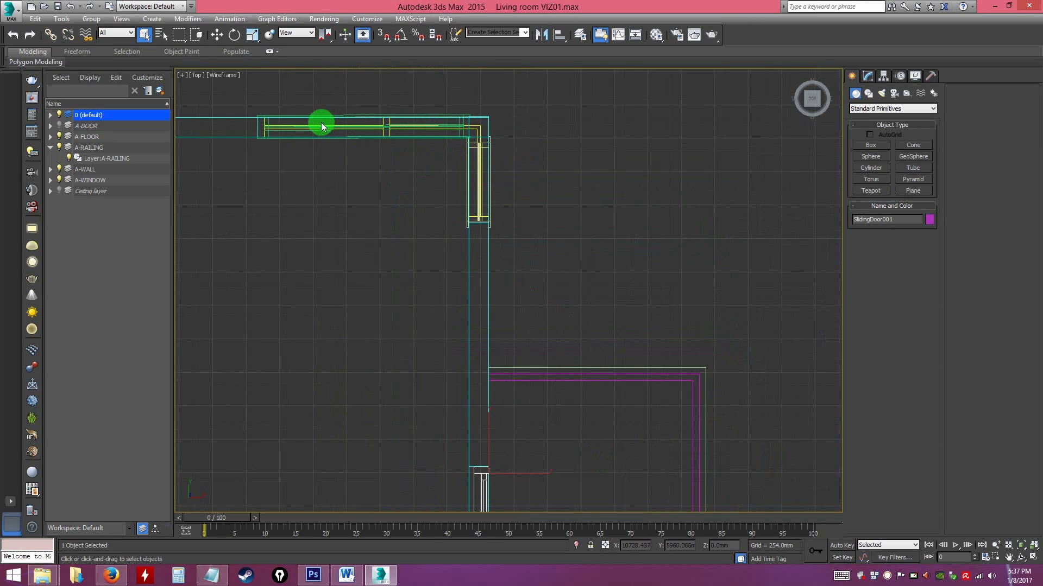
middle_click_drag(562, 322, 474, 213)
scroll(476, 215, "up", 2)
middle_click_drag(513, 313, 536, 212)
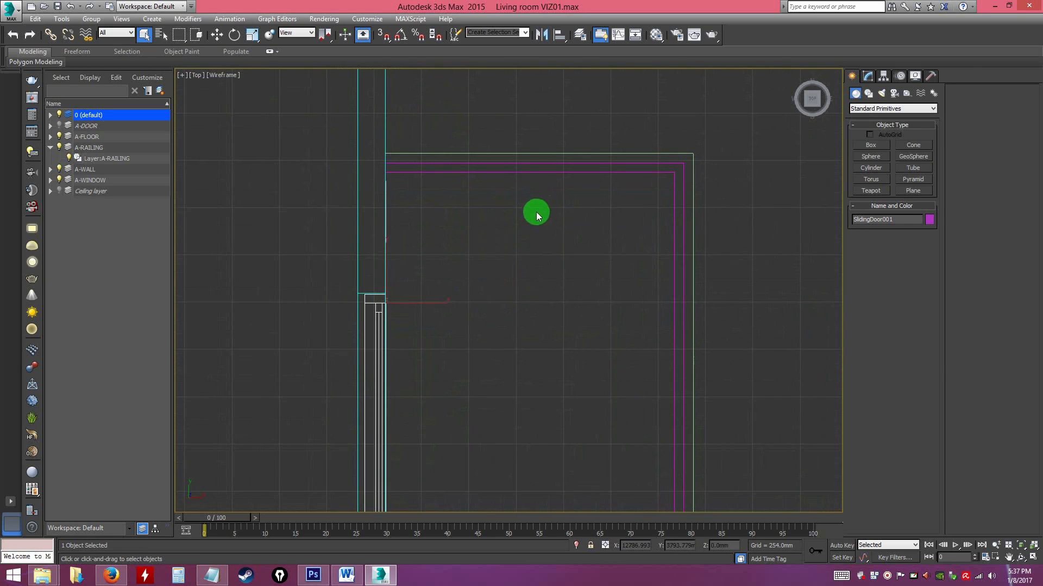
middle_click_drag(543, 279, 514, 245)
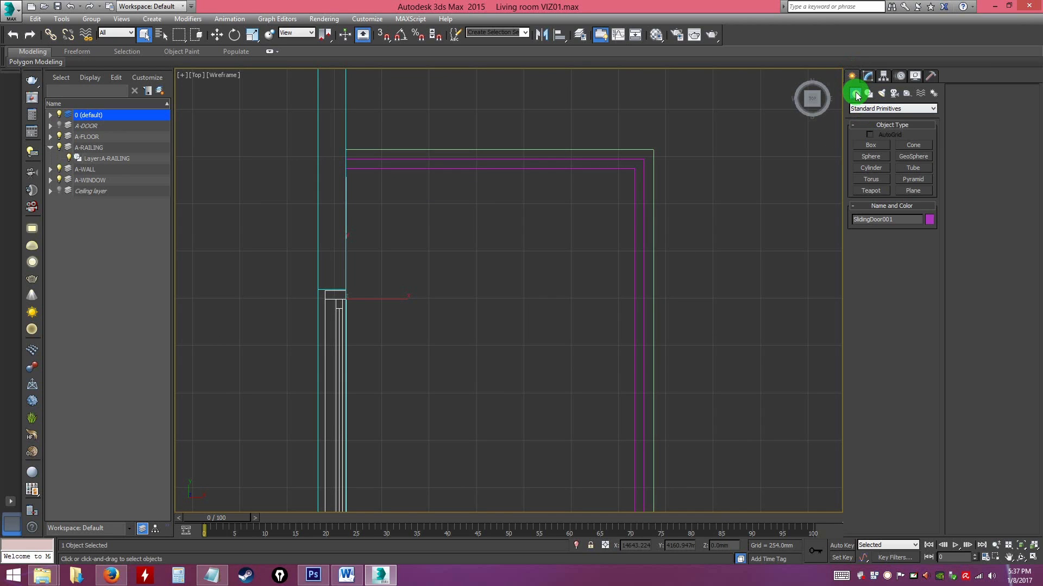
Switch the geometry creation category to AEC Extended, which offers the Railing object.
left_click(866, 110)
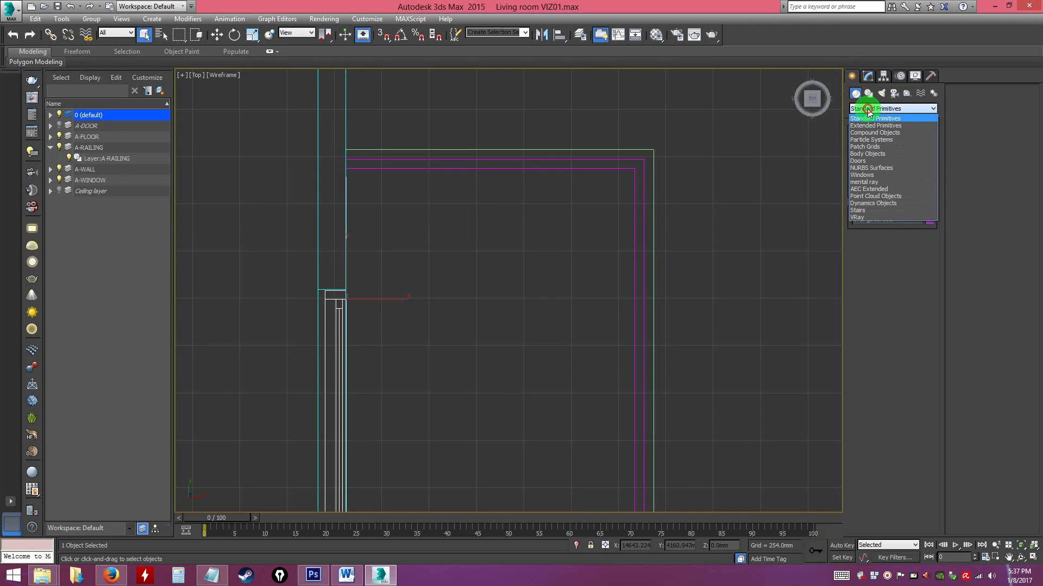
left_click(869, 111)
left_click(867, 110)
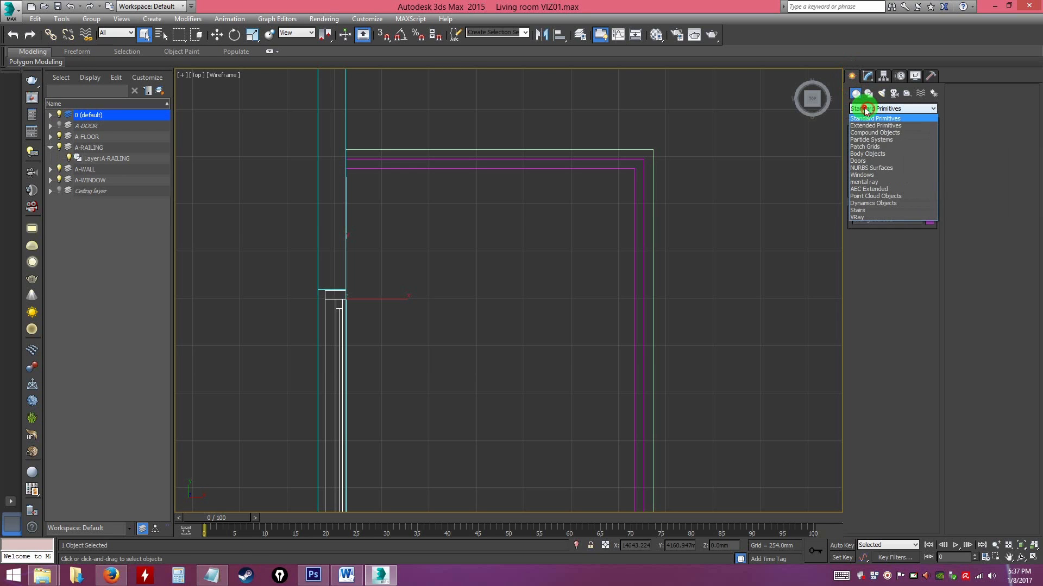
left_click(866, 189)
left_click(913, 145)
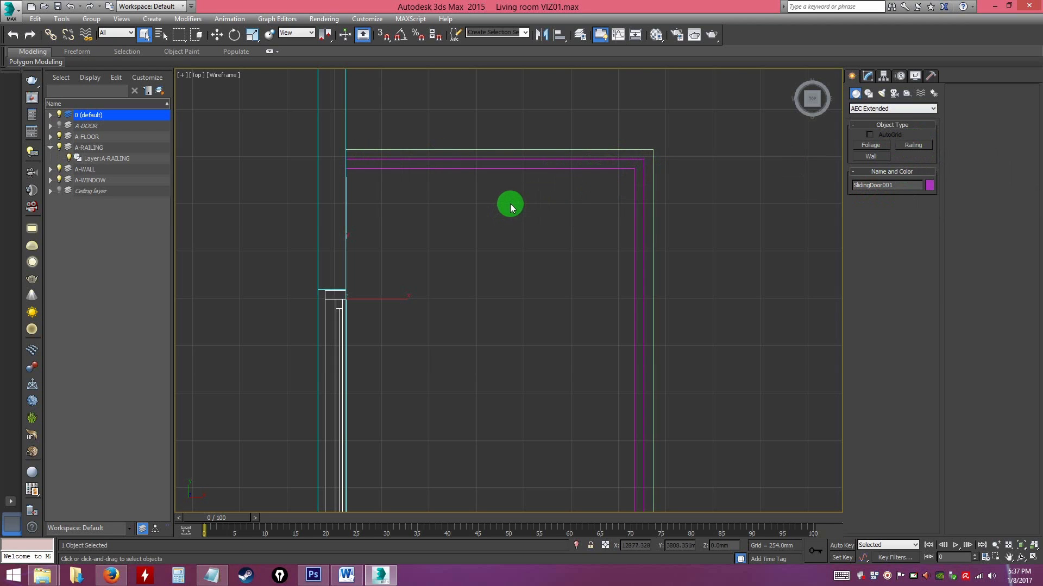
middle_click_drag(544, 271, 498, 173)
scroll(499, 172, "down", 2)
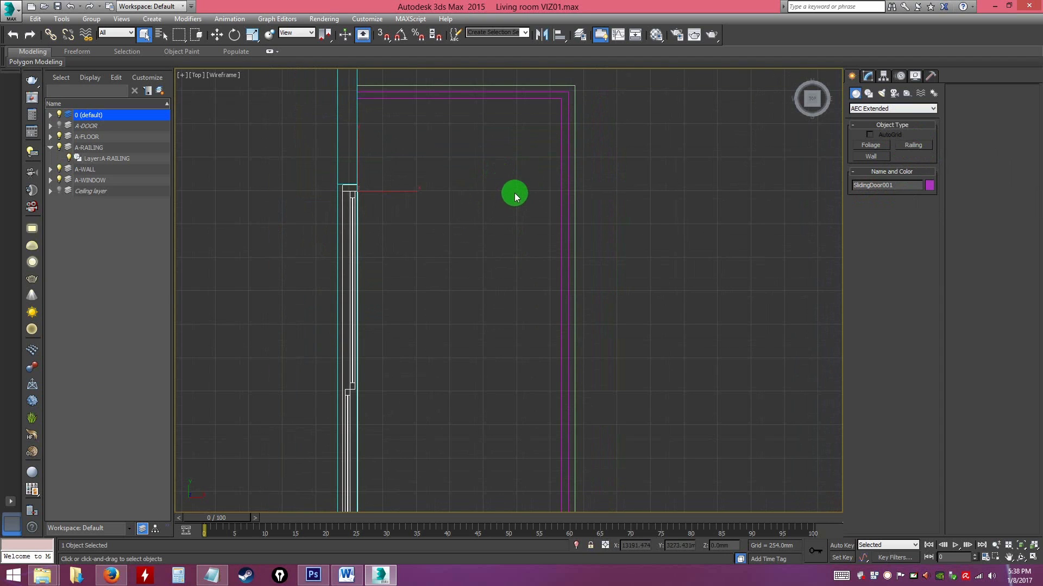
middle_click_drag(584, 372, 520, 255)
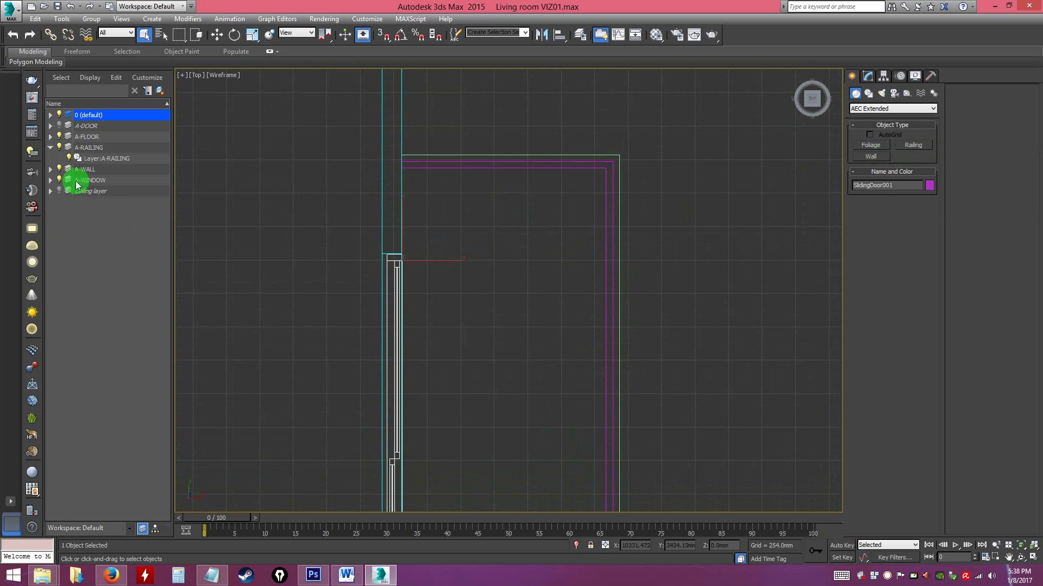
Make A-RAILING the active layer, inspect its outline shape in isolation, and restore the full scene with nothing selected.
left_click(90, 149)
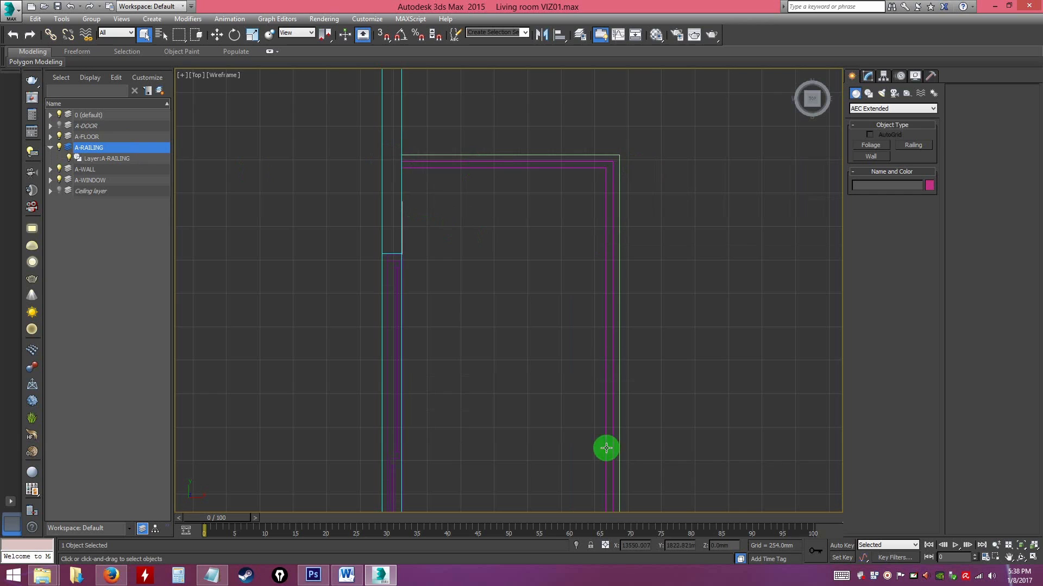
left_click(104, 160)
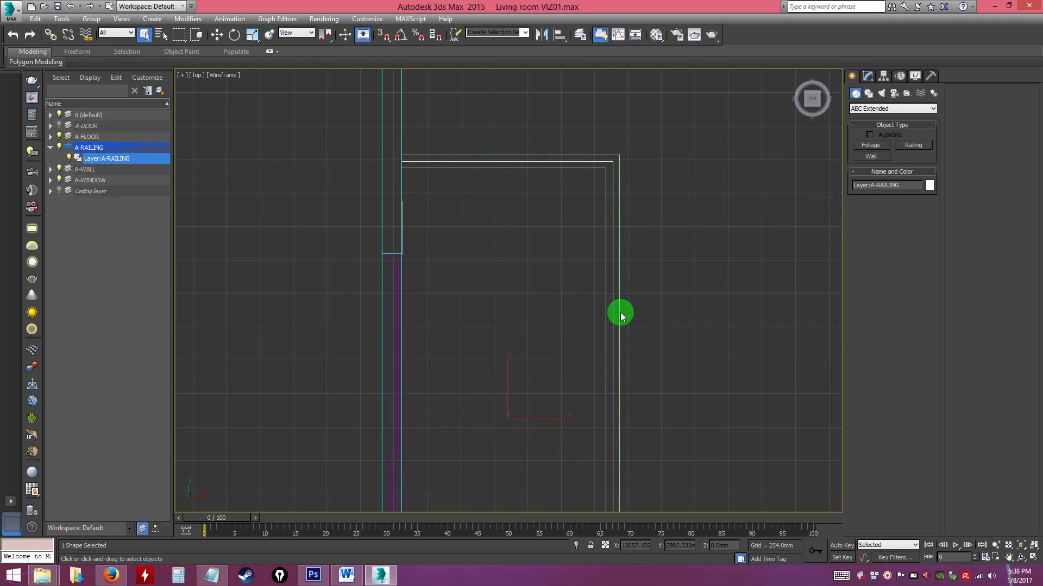
right_click(603, 182)
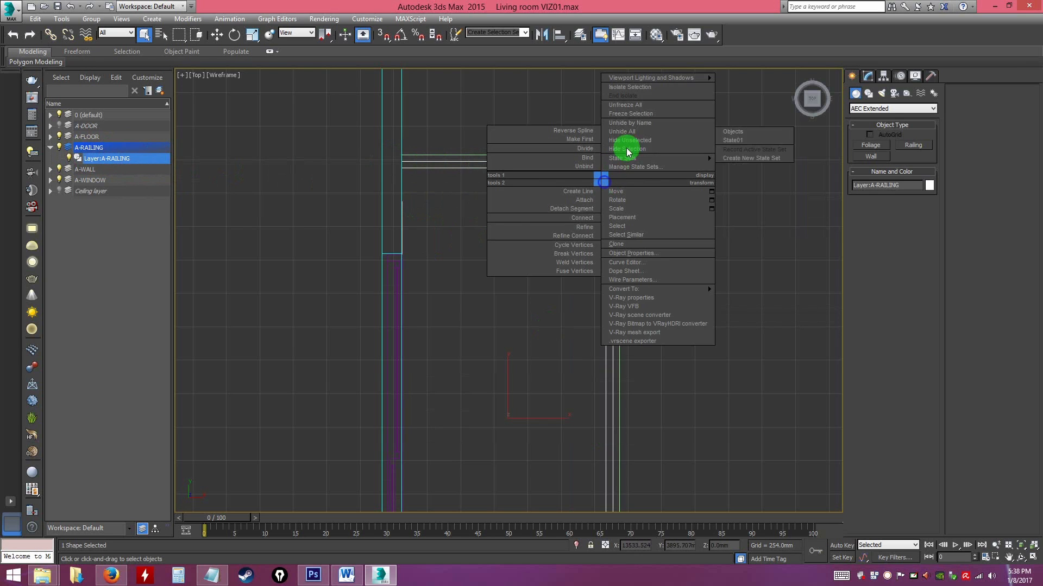
left_click(629, 87)
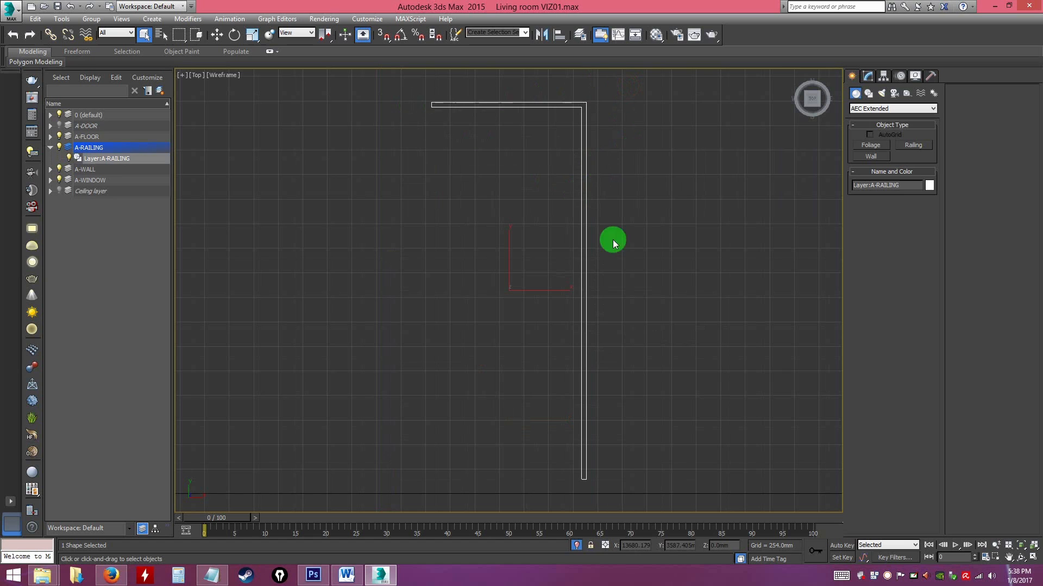
right_click(487, 131)
left_click(512, 55)
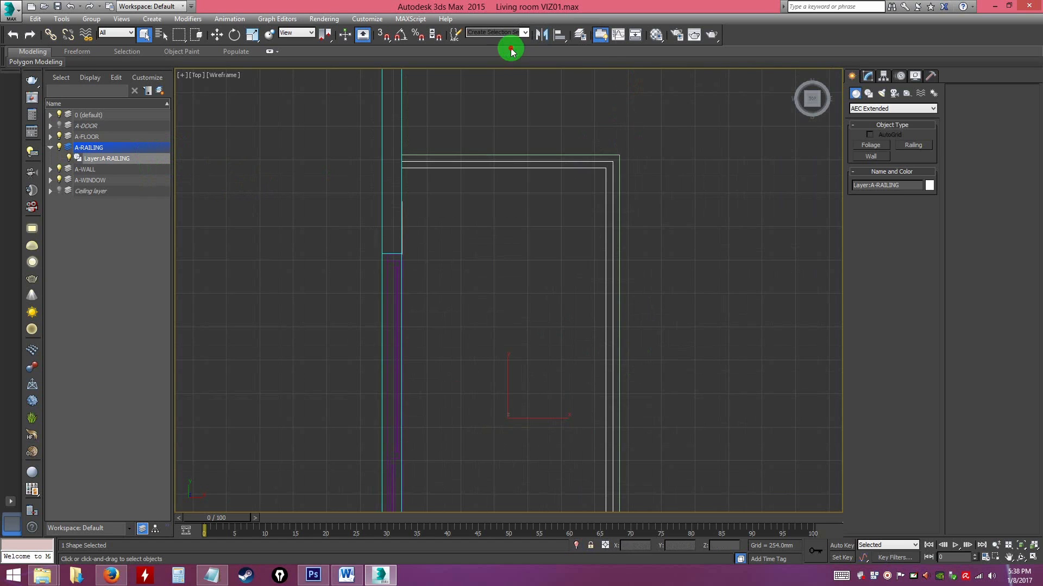
left_click(512, 245)
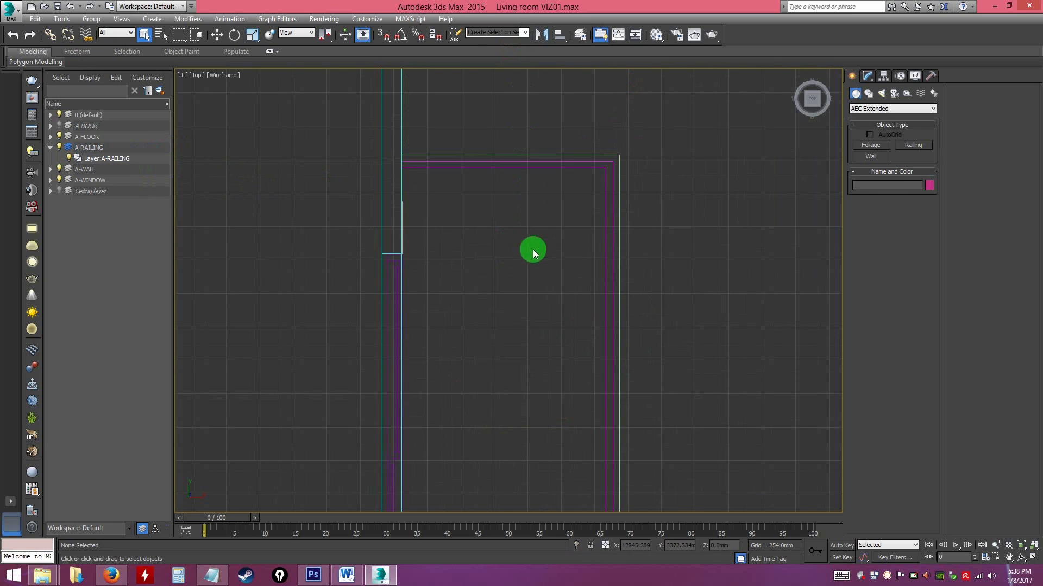
Draw a vertex-snapped line along the outer railing outline, from the house wall around the balcony corner to the far wall.
left_click(869, 94)
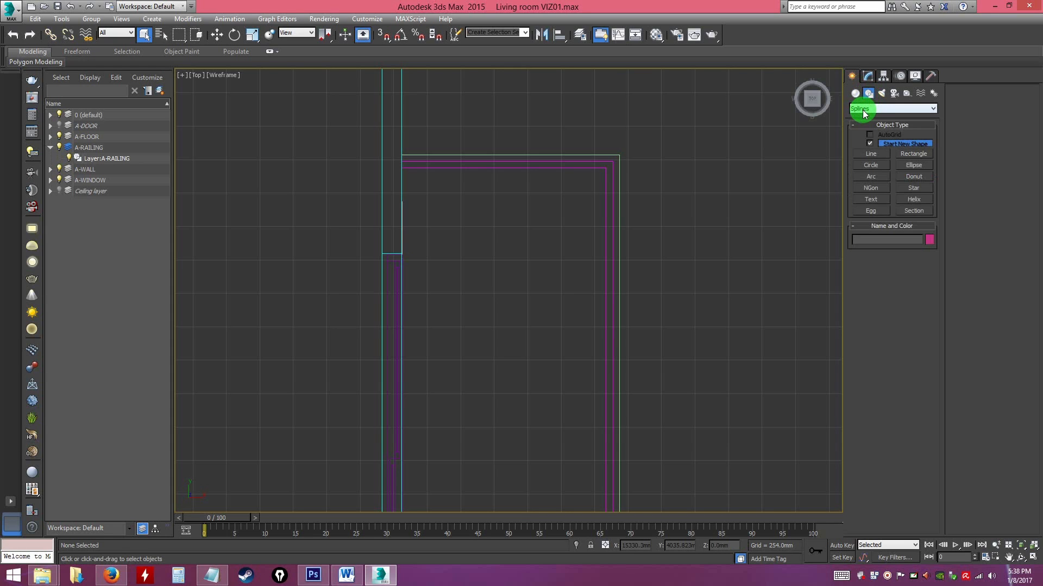
left_click(871, 155)
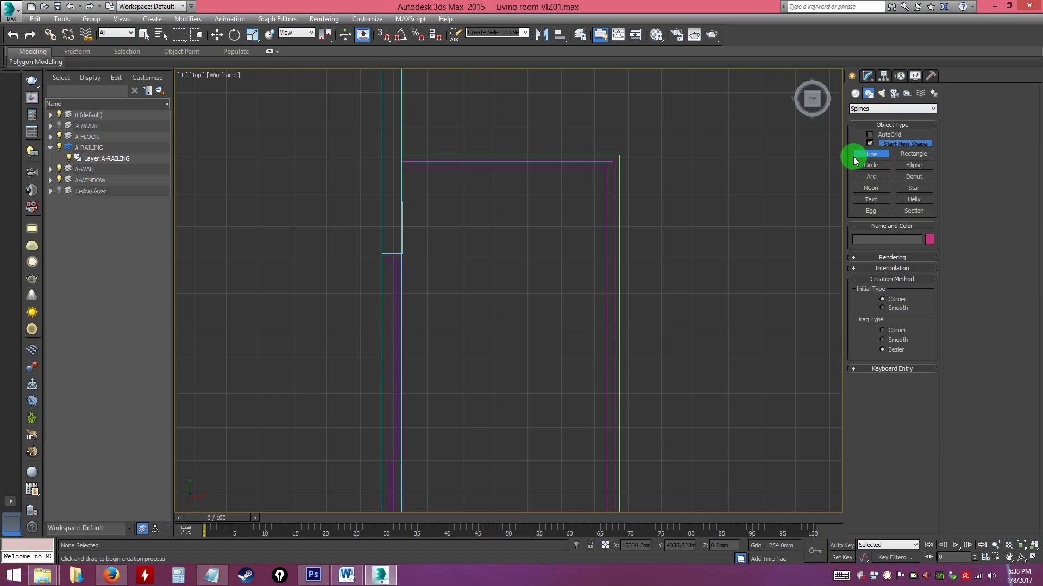
left_click(383, 35)
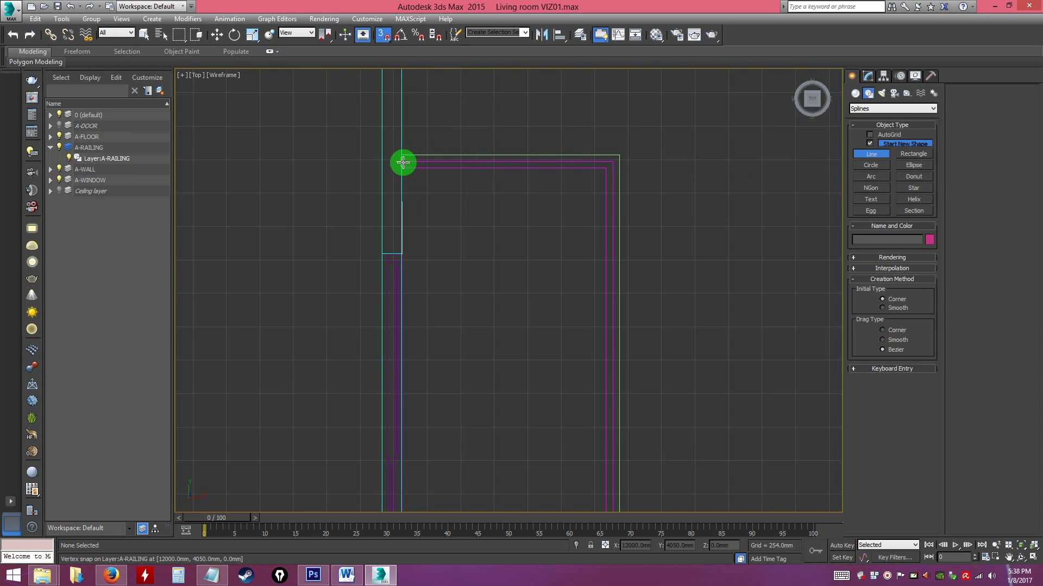
left_click(402, 162)
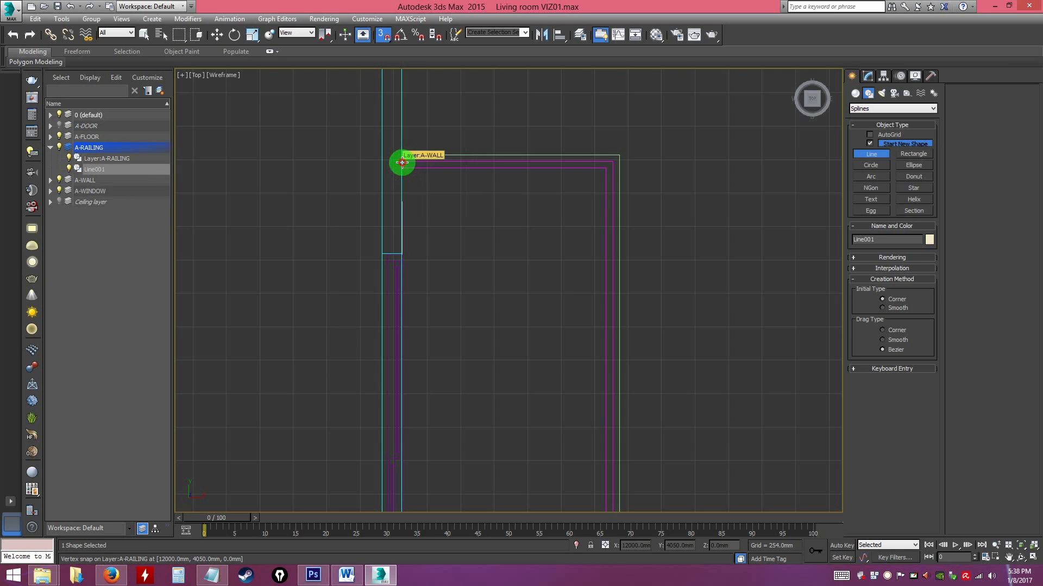
left_click(614, 161)
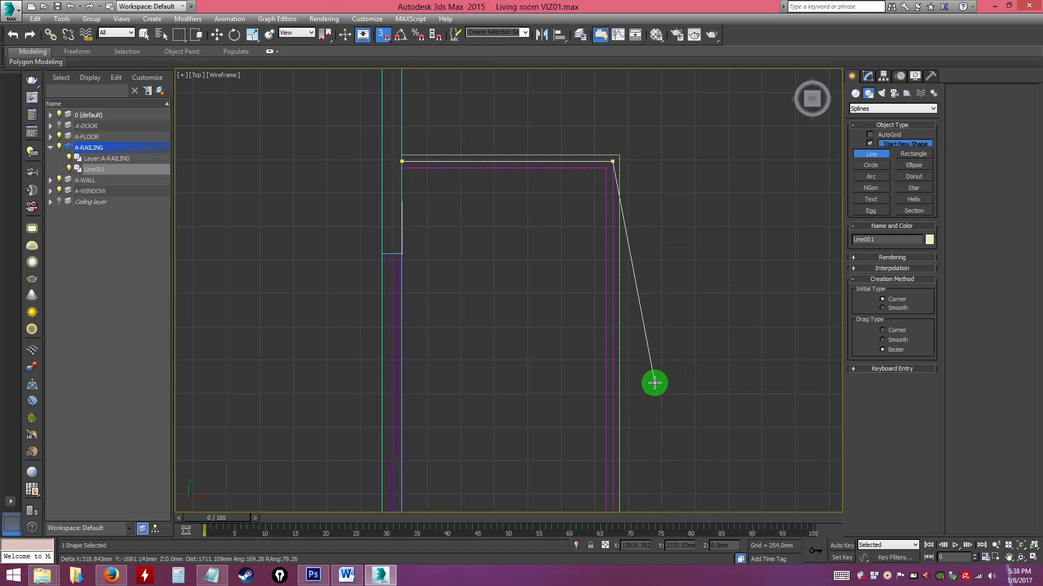
middle_click_drag(661, 402, 652, 213)
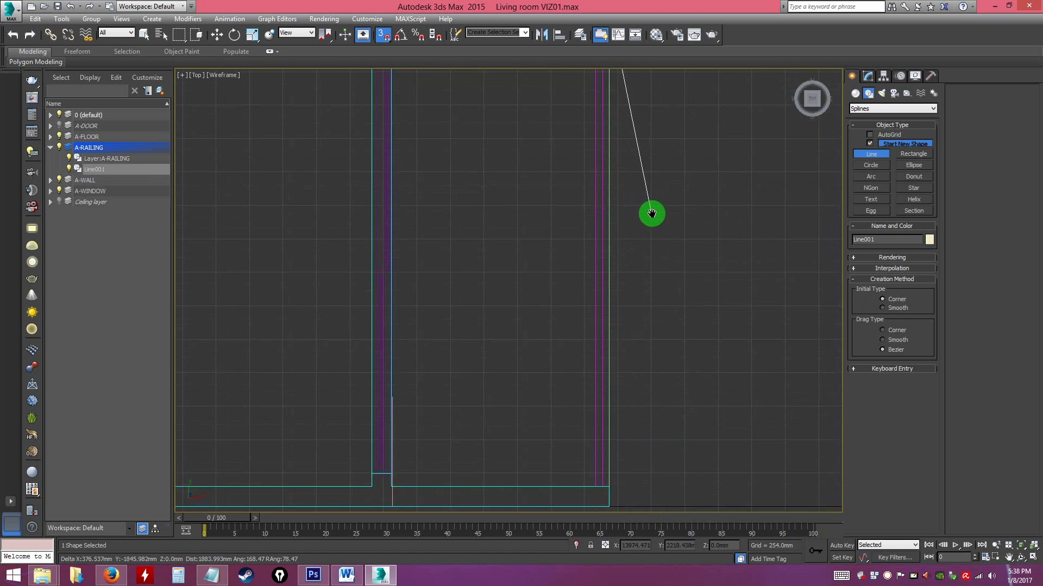
middle_click_drag(654, 358, 661, 198)
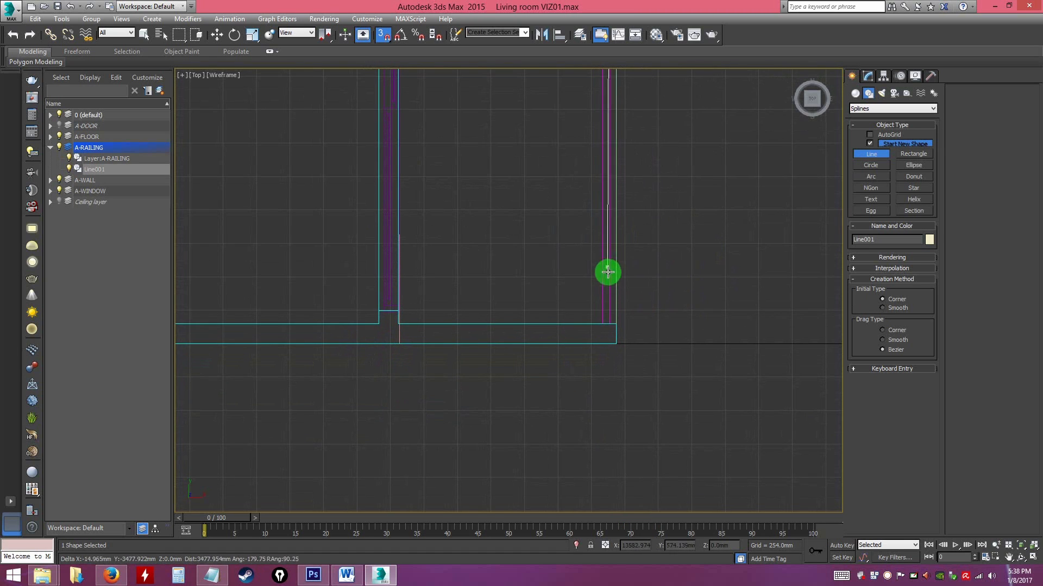
left_click(610, 323)
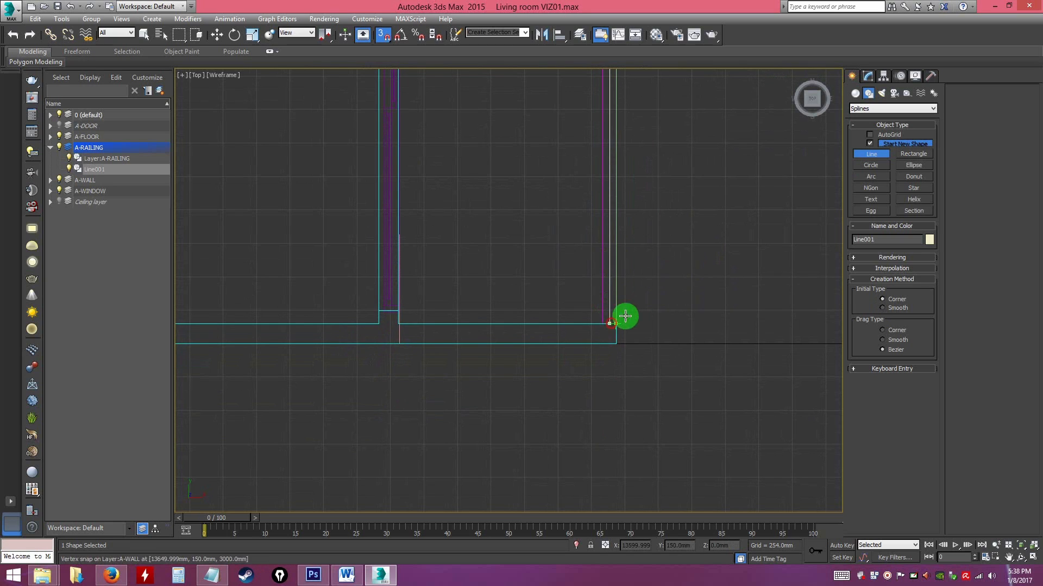
right_click(686, 251)
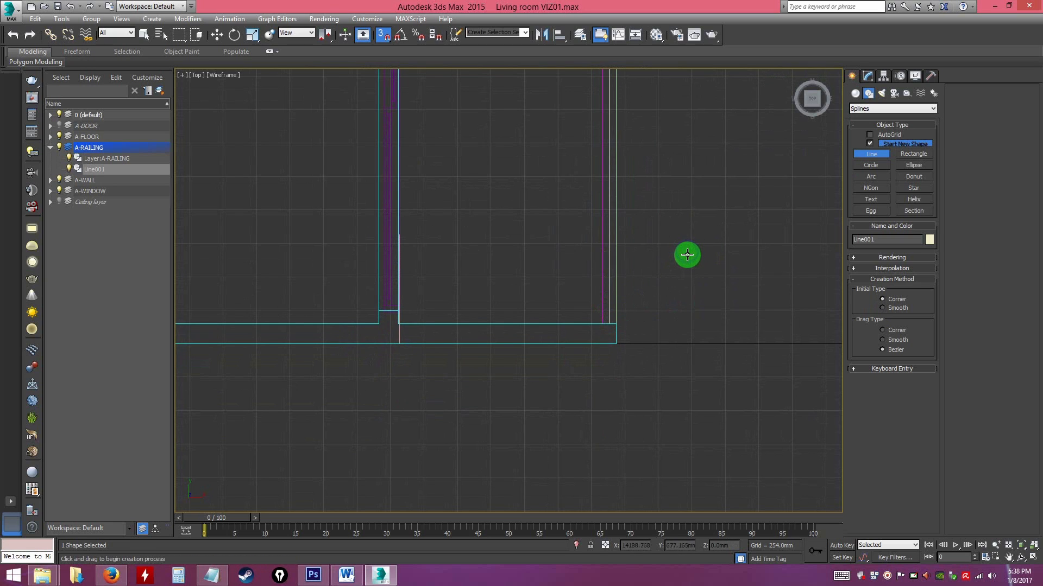
right_click(687, 255)
left_click(860, 157)
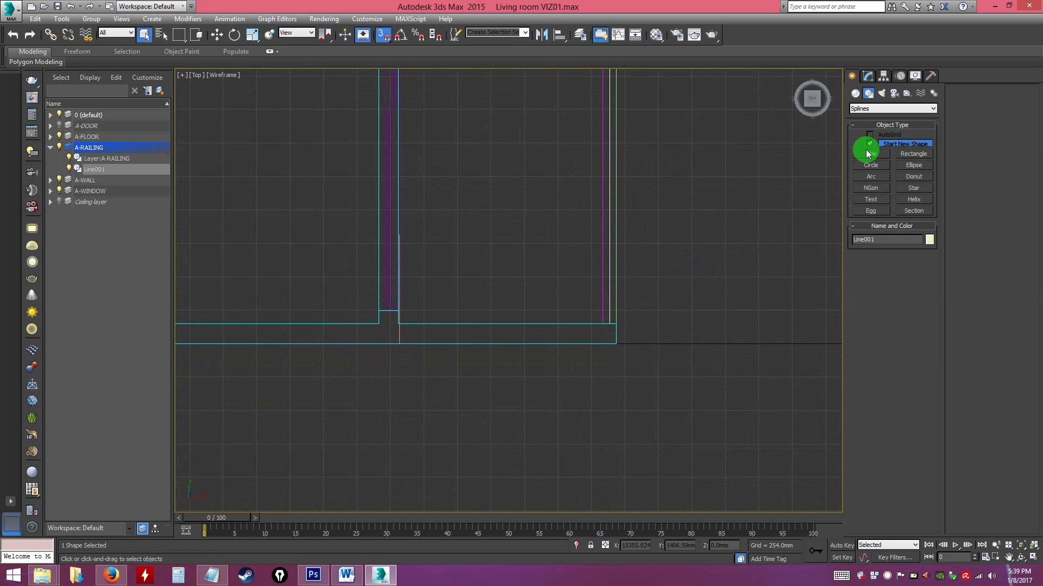
Rename the new line on the A-RAILING layer to "railing path".
middle_click_drag(703, 174, 690, 386)
middle_click_drag(673, 197, 690, 341)
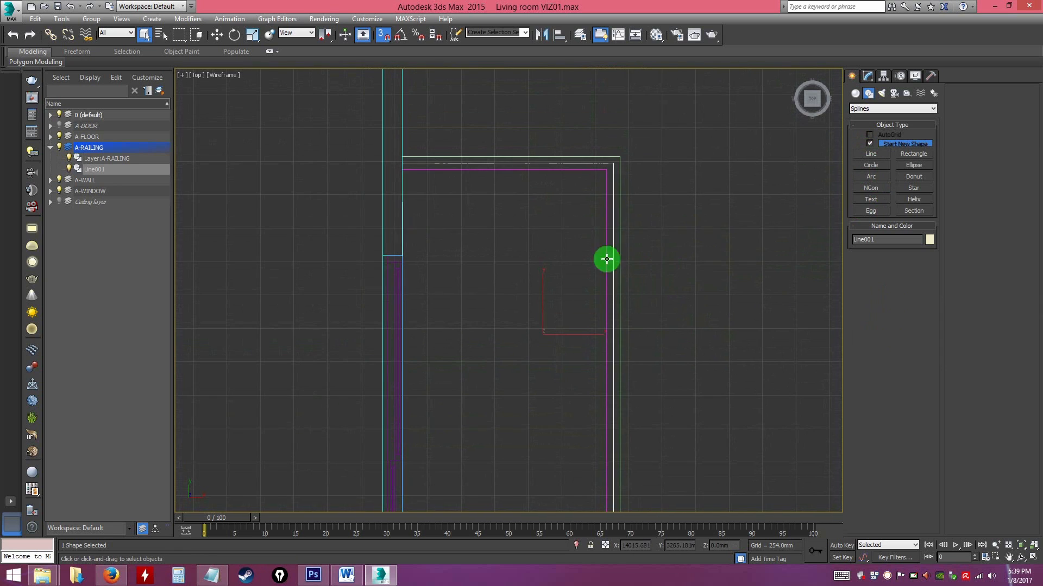
left_click(93, 169)
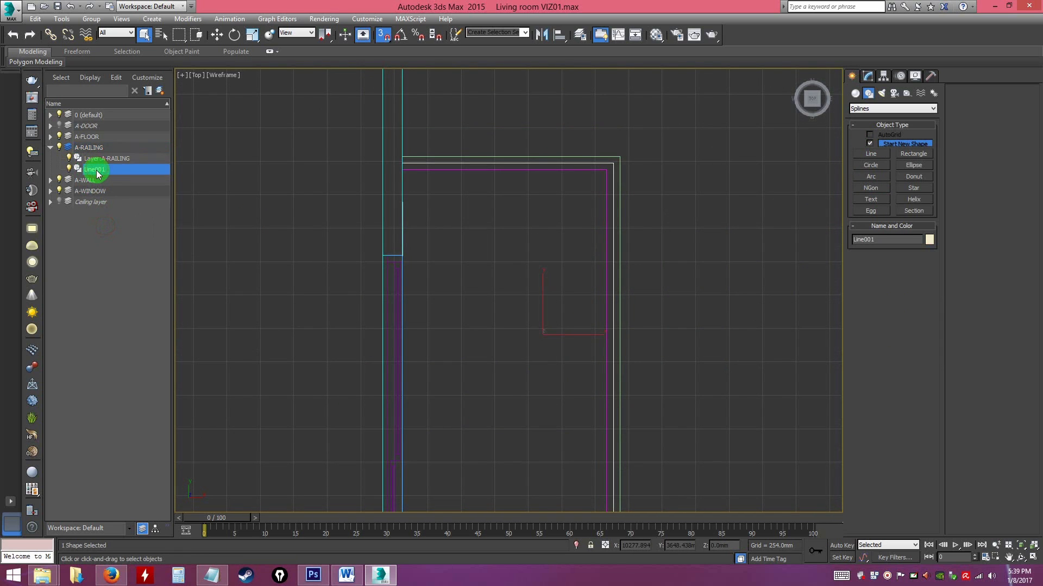
left_click(102, 171)
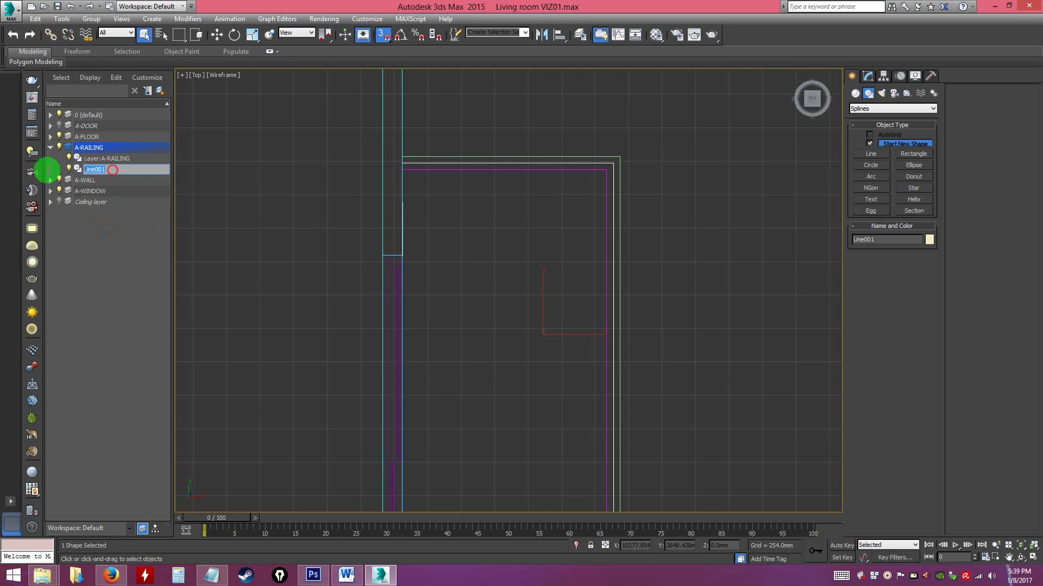
type("railing ")
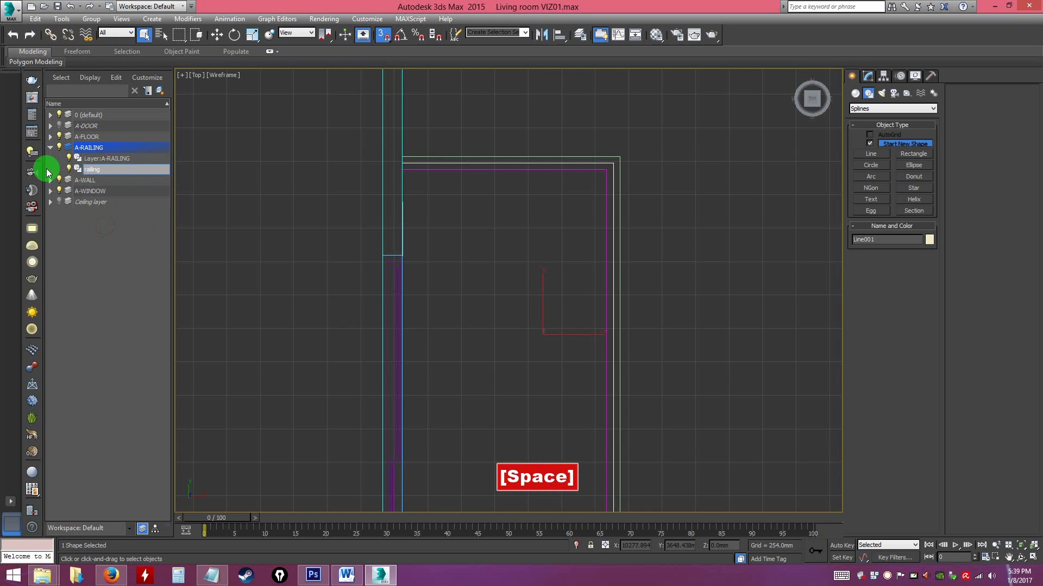
type("path")
key("Return")
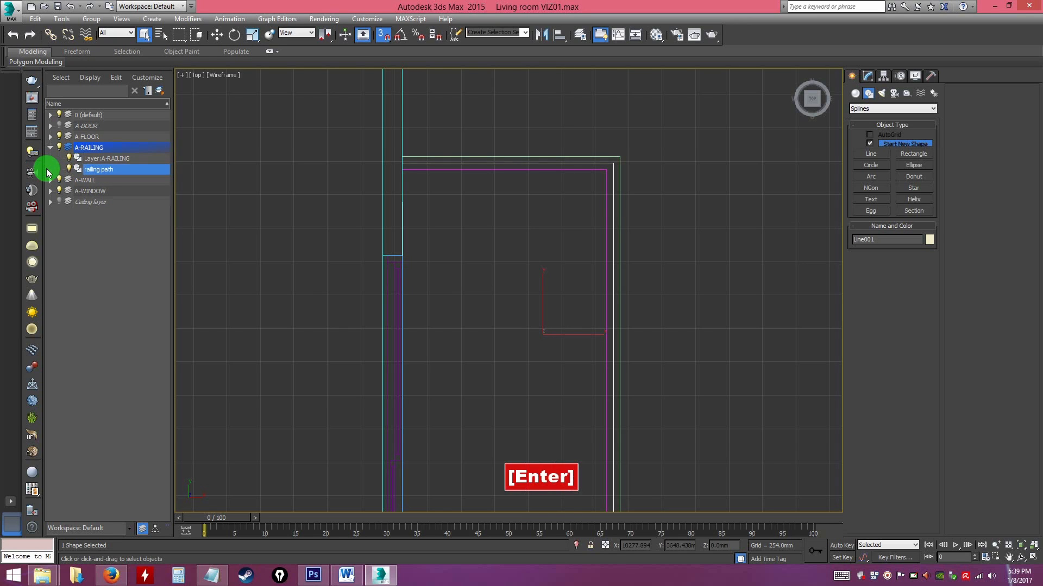
Deselect the railing path and save the scene.
left_click(675, 253)
middle_click_drag(675, 254, 620, 274)
key("ctrl")
key("ctrl+s")
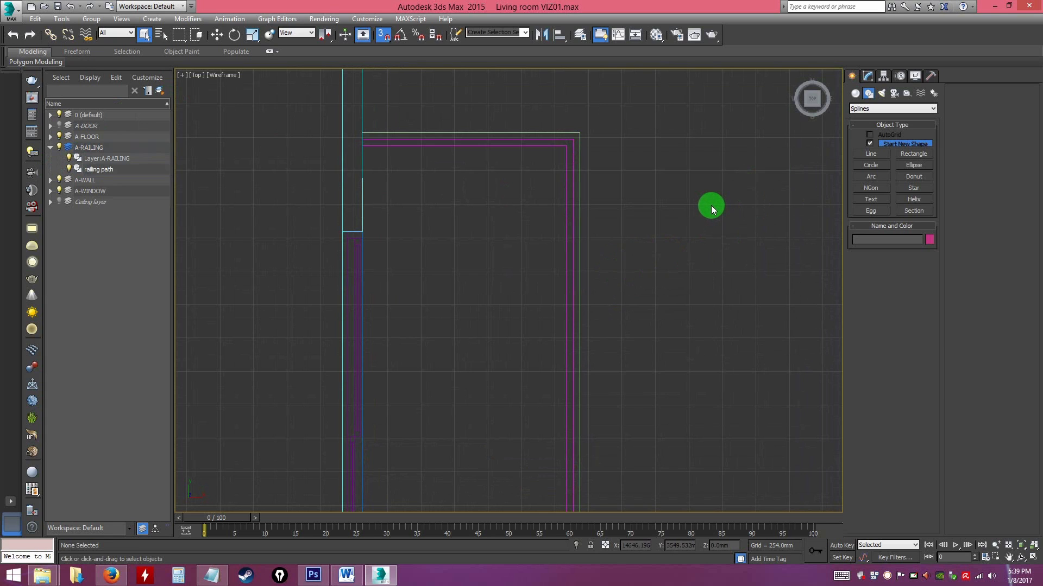
Isolate the railing path to check its shape, restore the full scene and leave nothing selected.
left_click(104, 240)
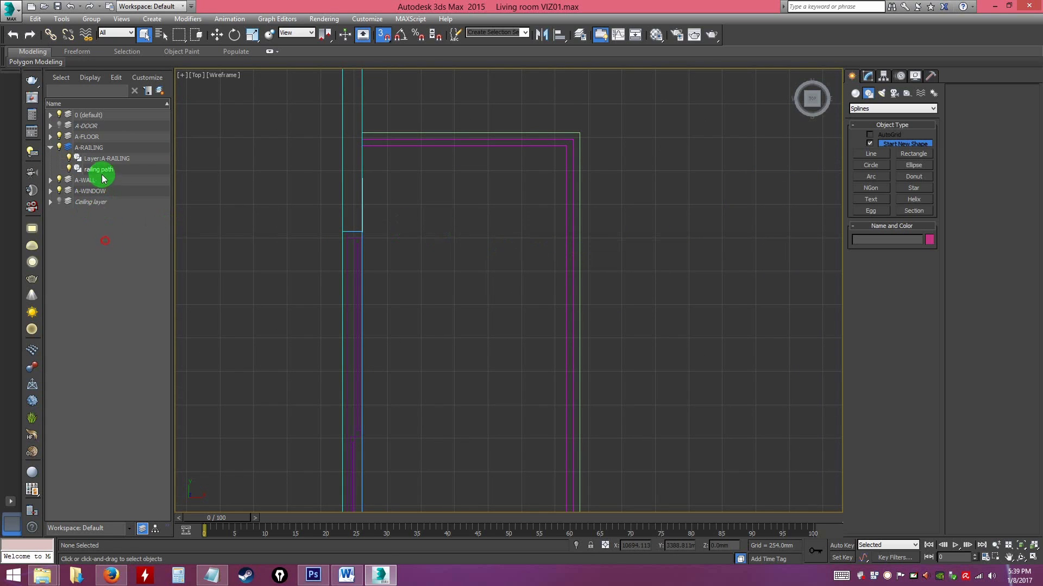
left_click(102, 172)
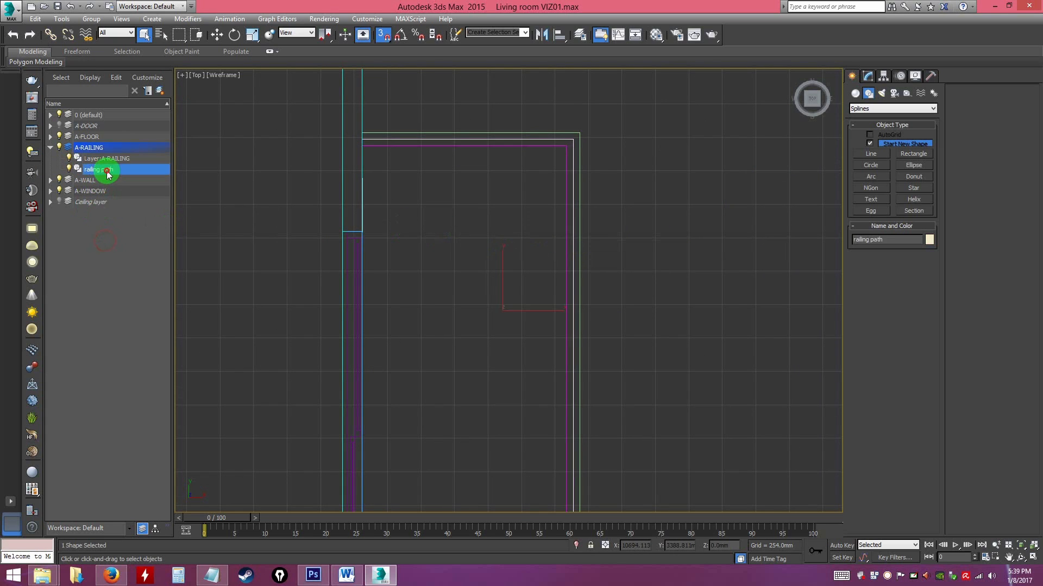
right_click(572, 184)
left_click(605, 89)
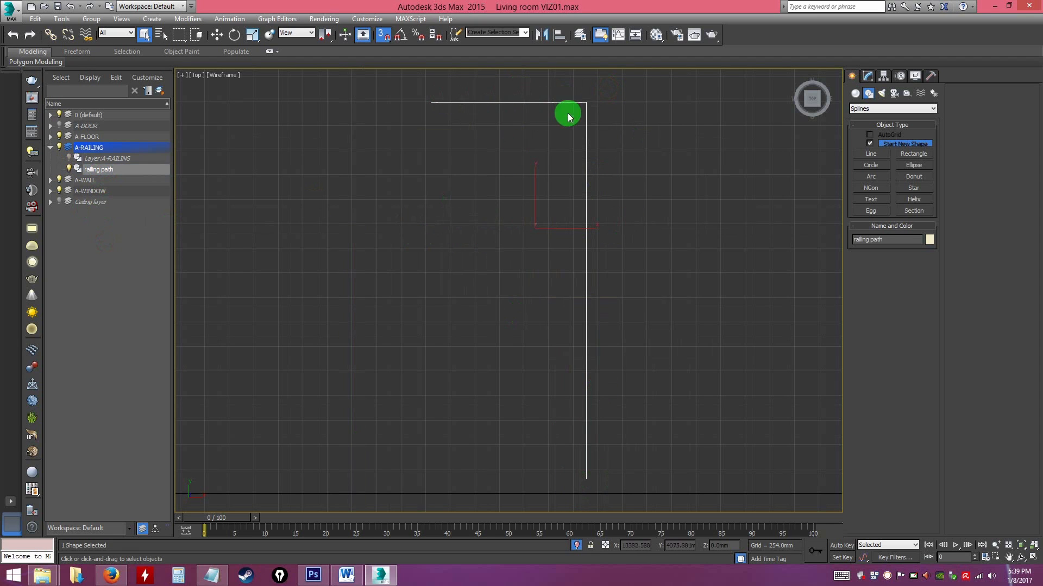
right_click(390, 188)
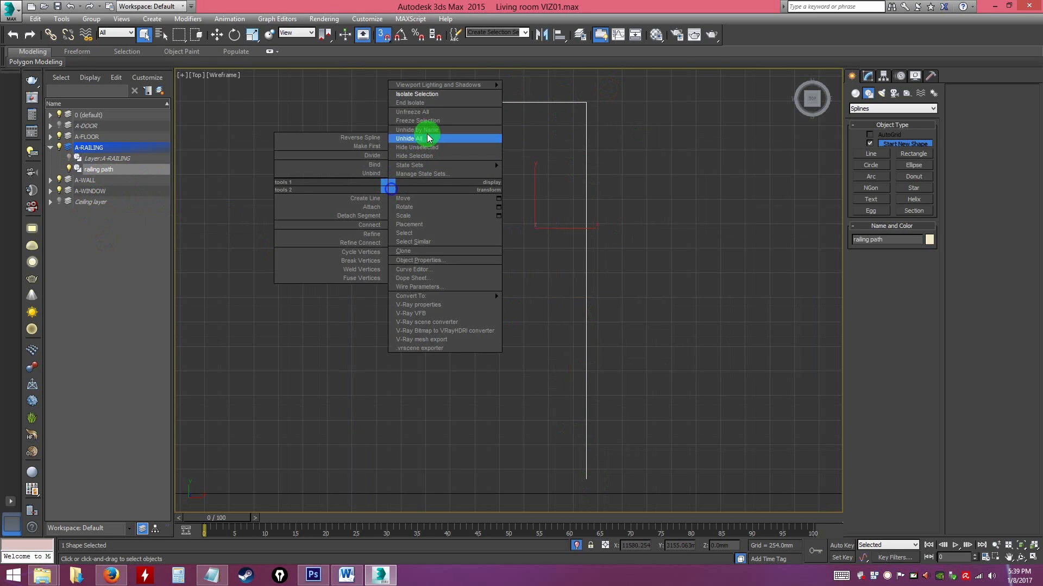
left_click(414, 103)
left_click(666, 259)
Turn snapping off and create an AEC Extended railing, picking the "railing path" line by name as its path.
left_click(869, 79)
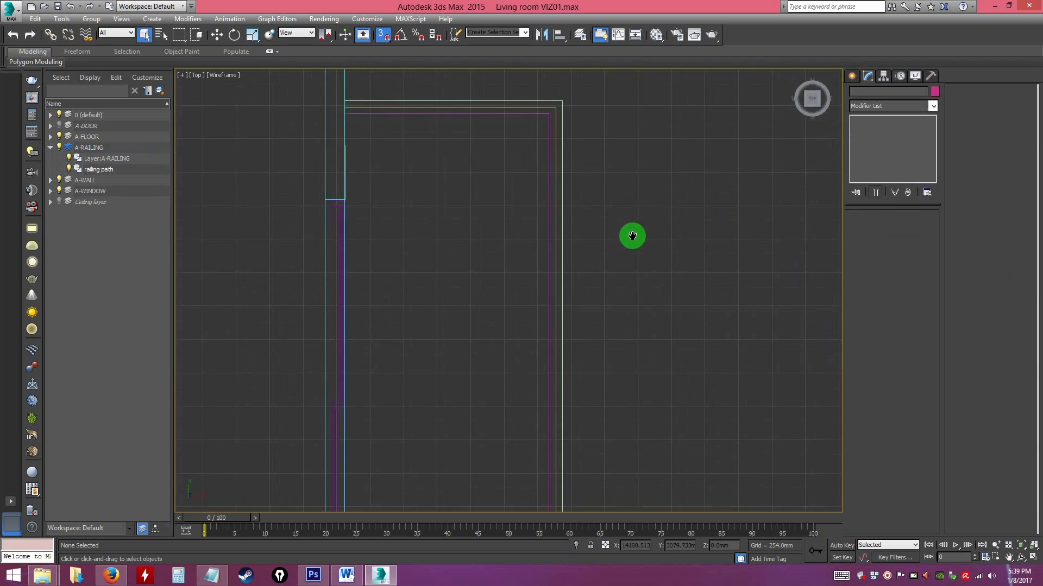
scroll(632, 235, "down", 2)
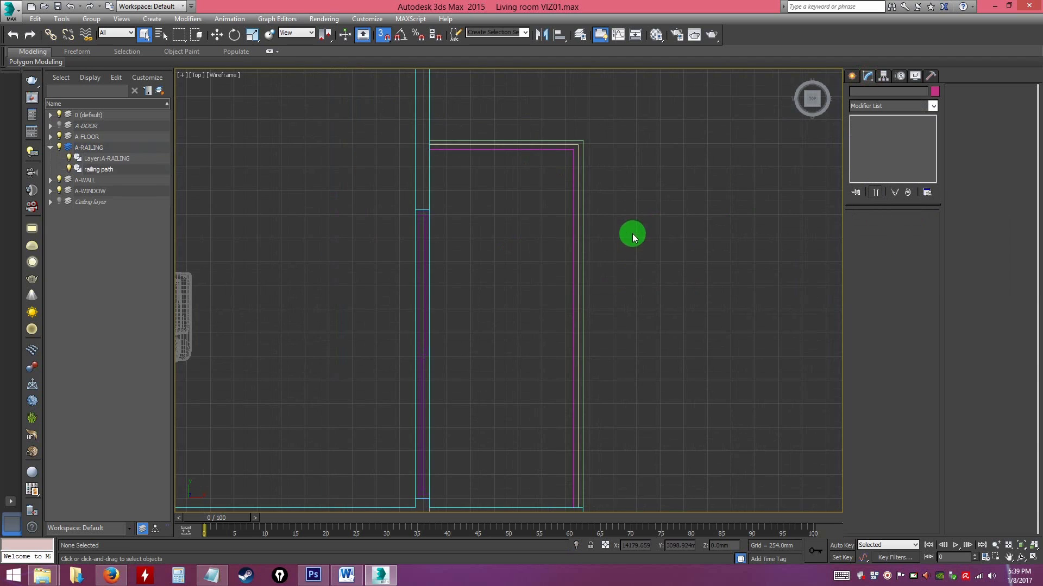
left_click(851, 76)
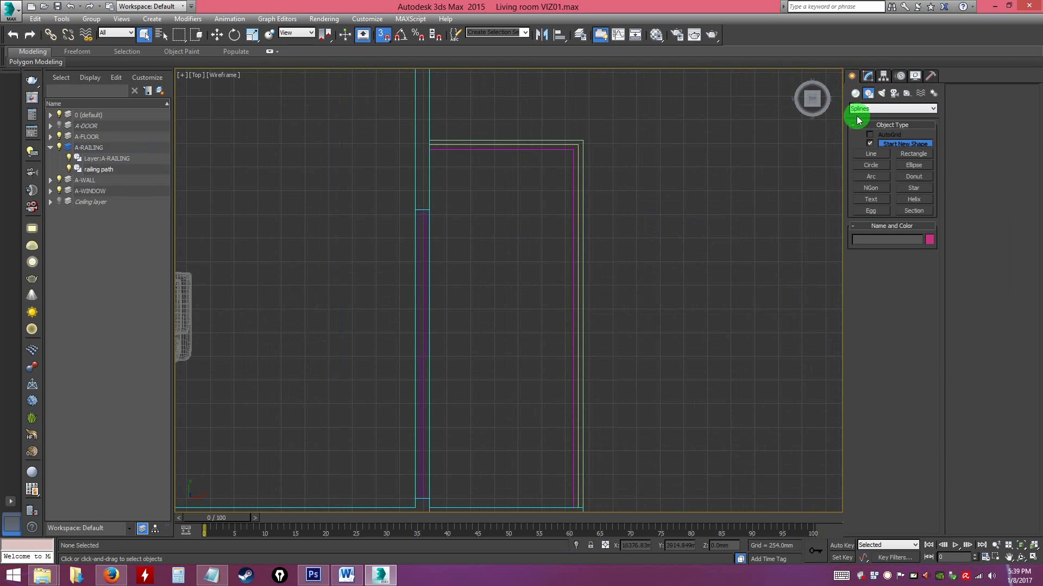
left_click(856, 96)
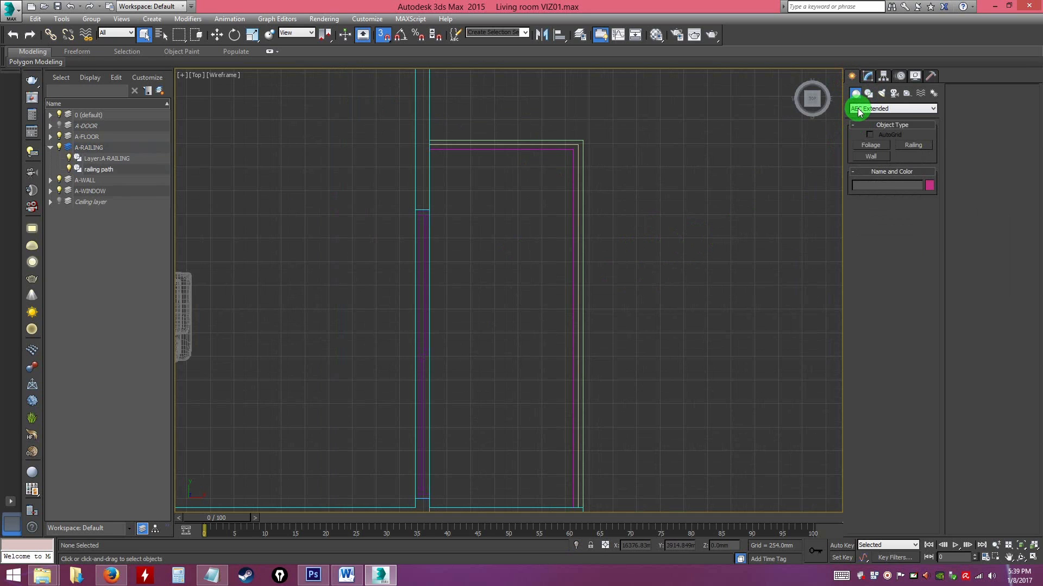
left_click(914, 145)
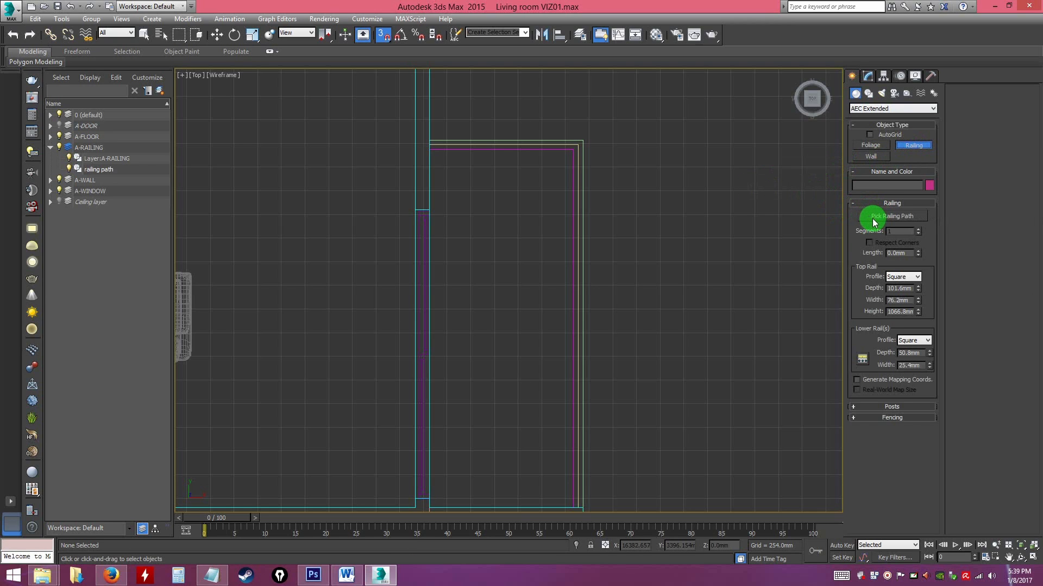
left_click(383, 36)
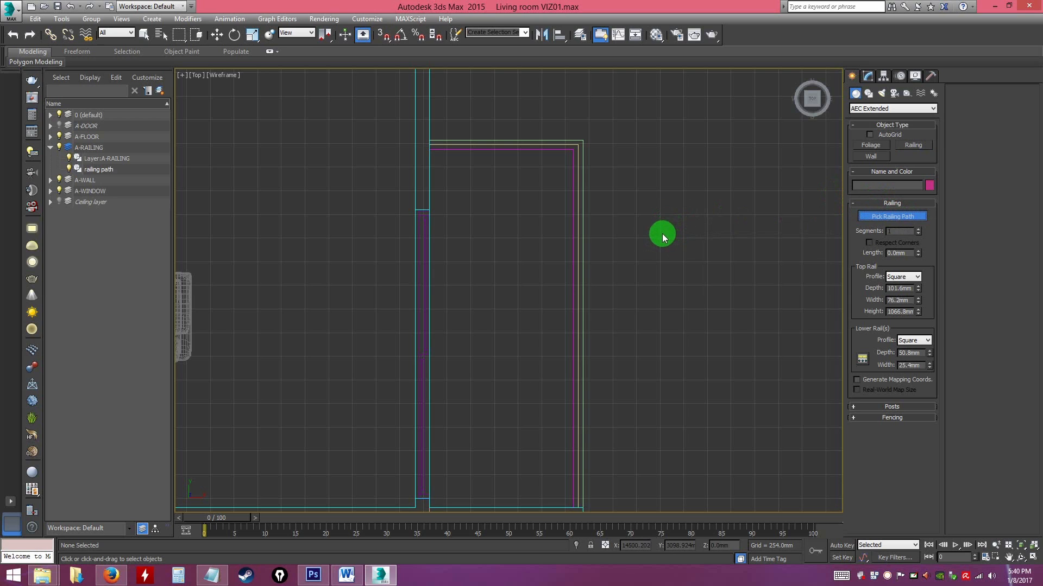
key("h")
left_click_drag(119, 7, 260, 39)
left_click(180, 124)
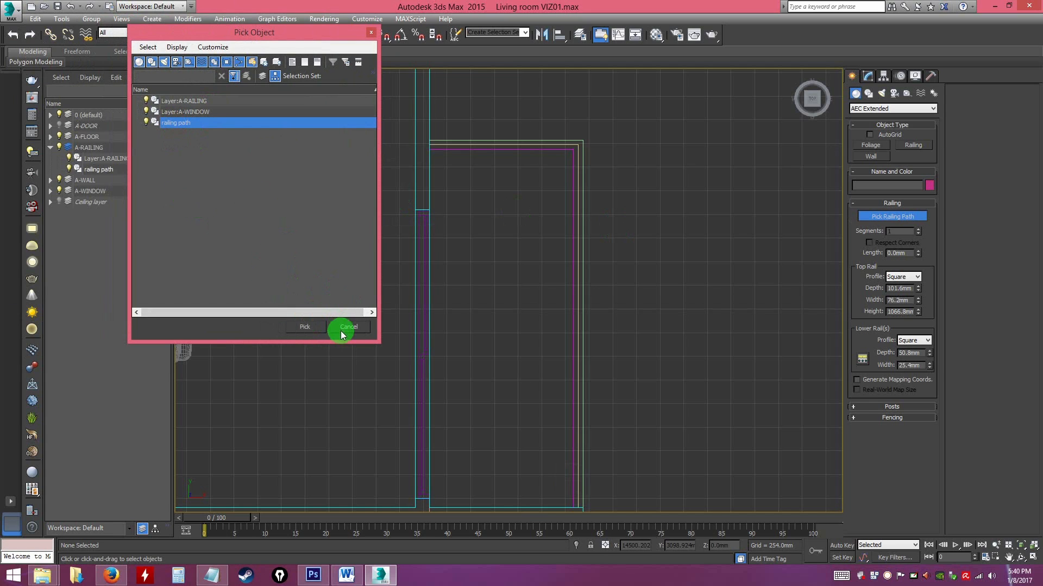
left_click(303, 326)
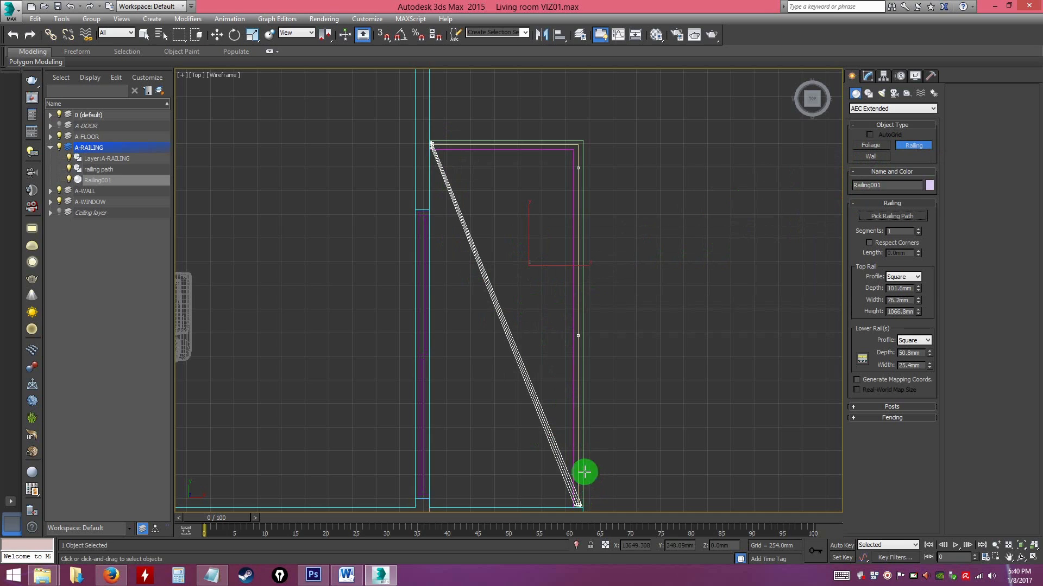
right_click(732, 218)
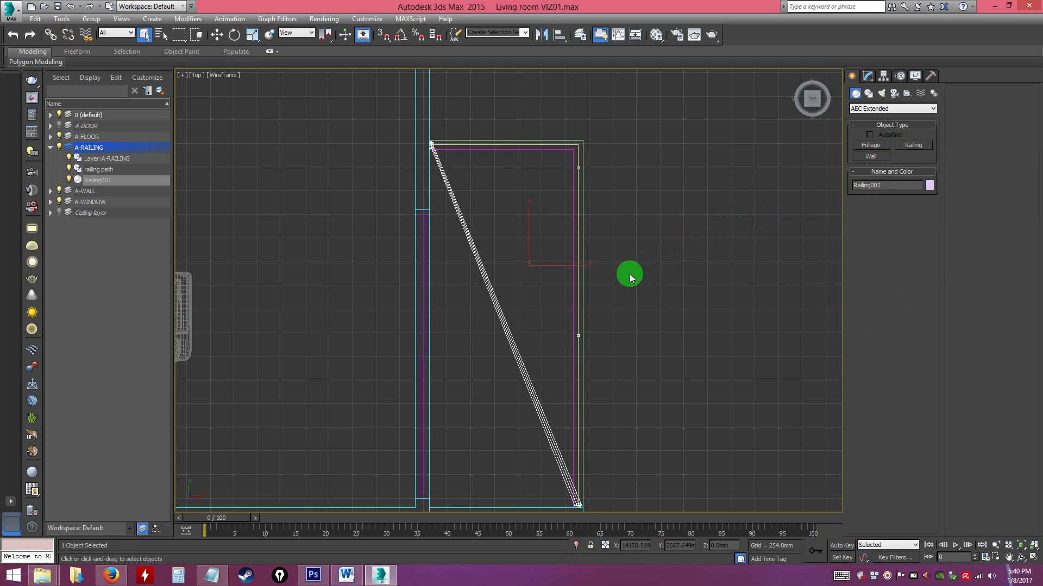
In the maximized perspective view, set the balcony railing to 2 segments and make it respect the path's corners.
key("alt+w")
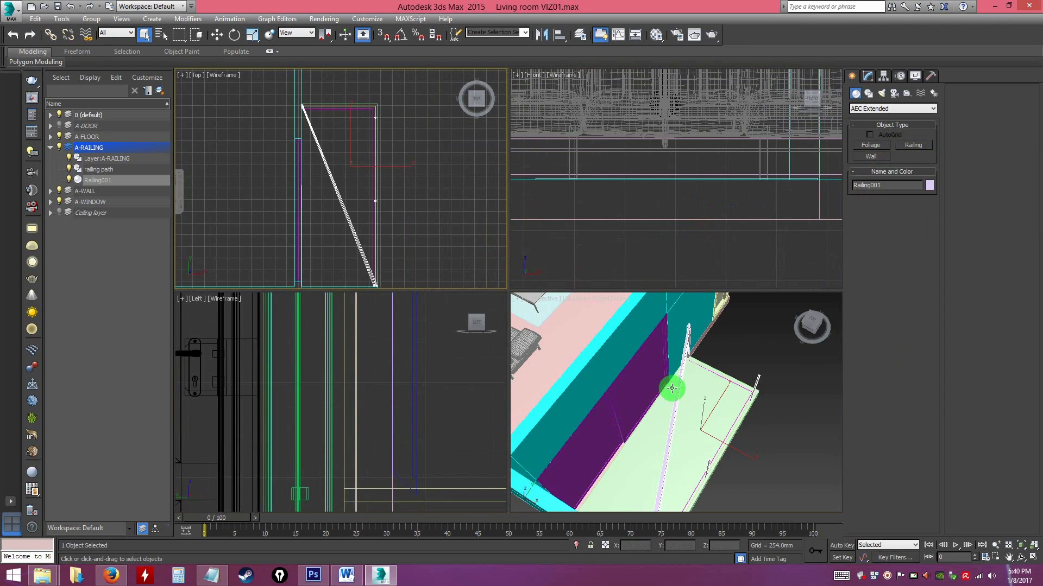
right_click(673, 389)
key("alt+w")
middle_click_drag(570, 344, 457, 305, "alt")
middle_click_drag(586, 291, 312, 360, "alt")
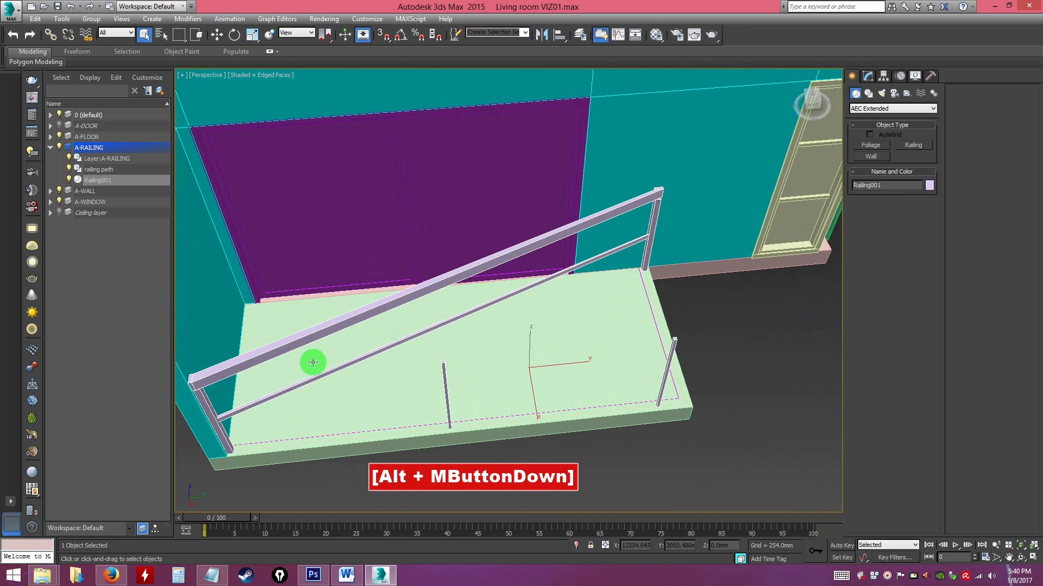
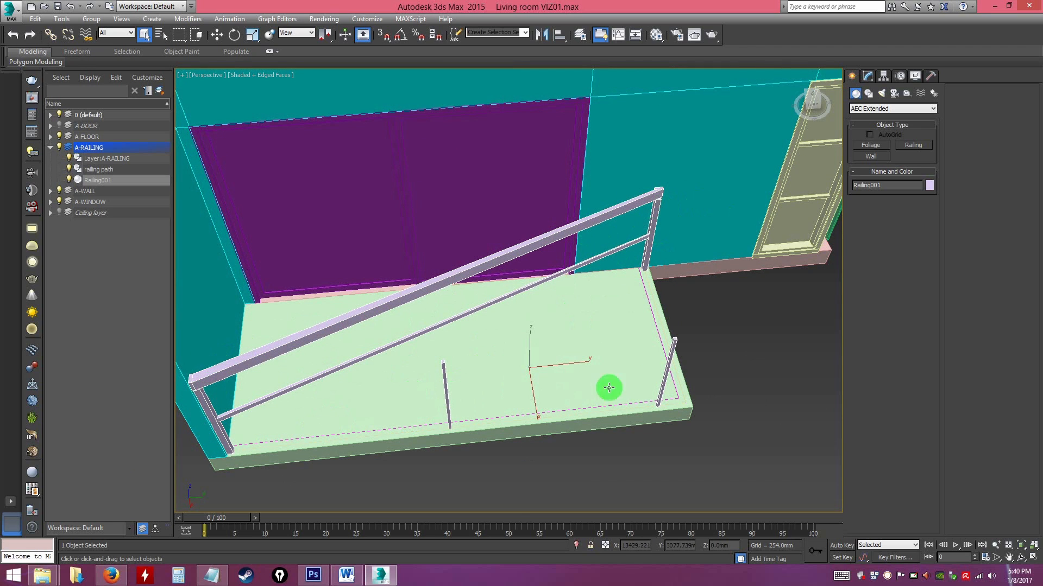
left_click(717, 333)
left_click(651, 234)
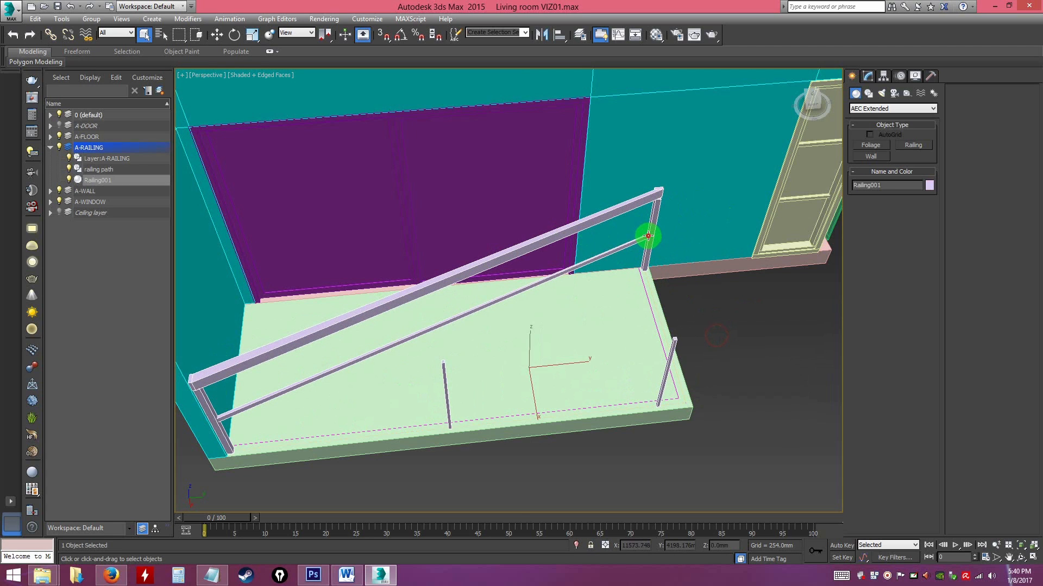
left_click(867, 75)
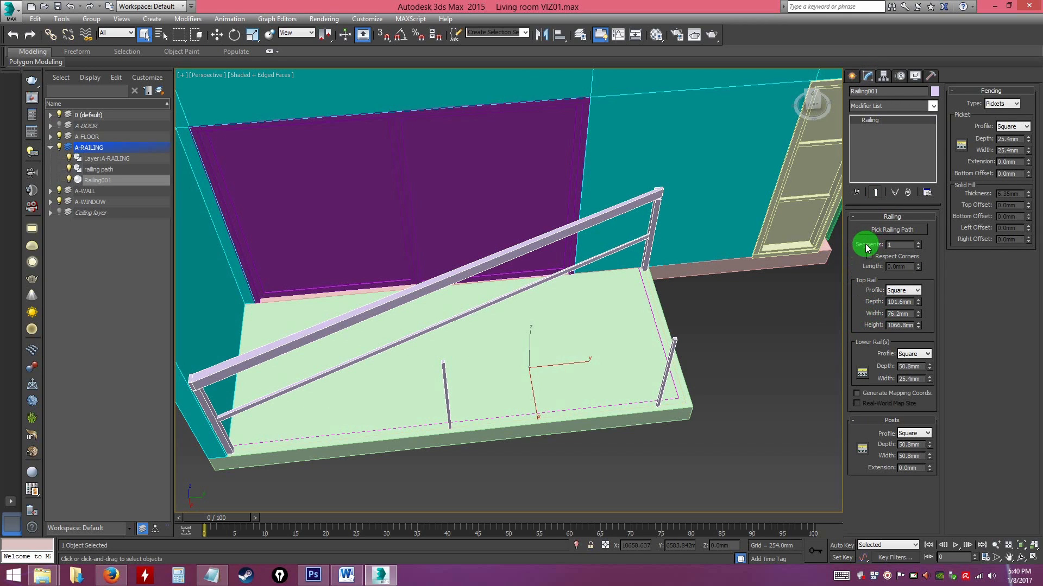
left_click(918, 243)
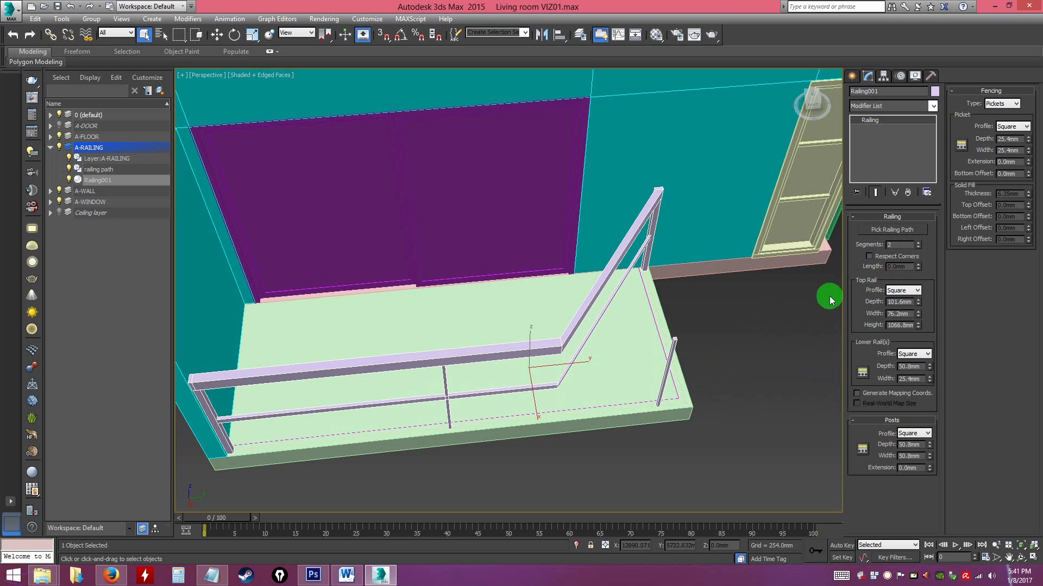
left_click(868, 257)
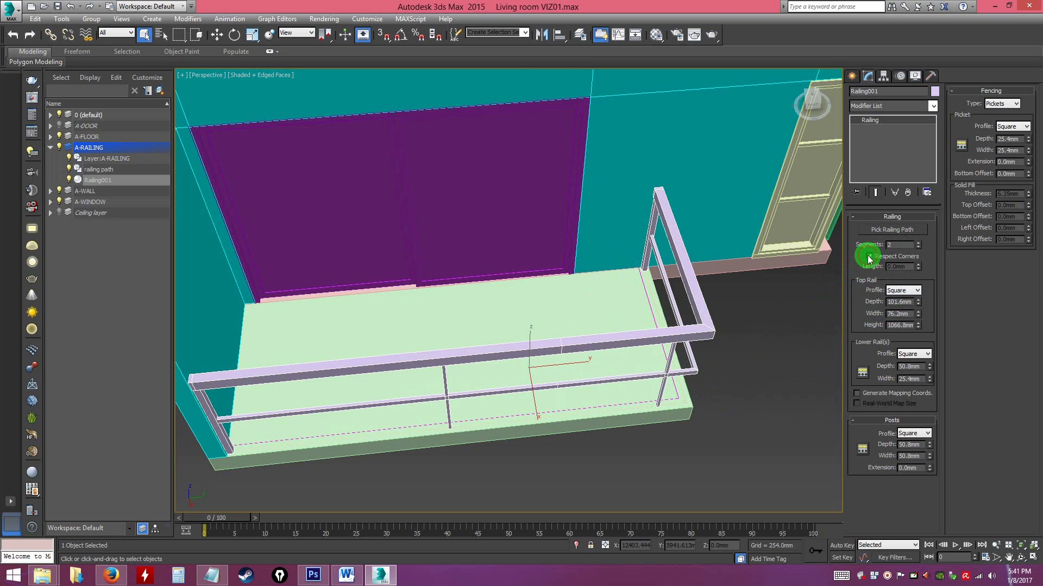
Compare the railing's segment counts with corners ignored, and settle on 1 segment with Respect Corners enabled.
middle_click_drag(633, 401, 728, 375, "alt")
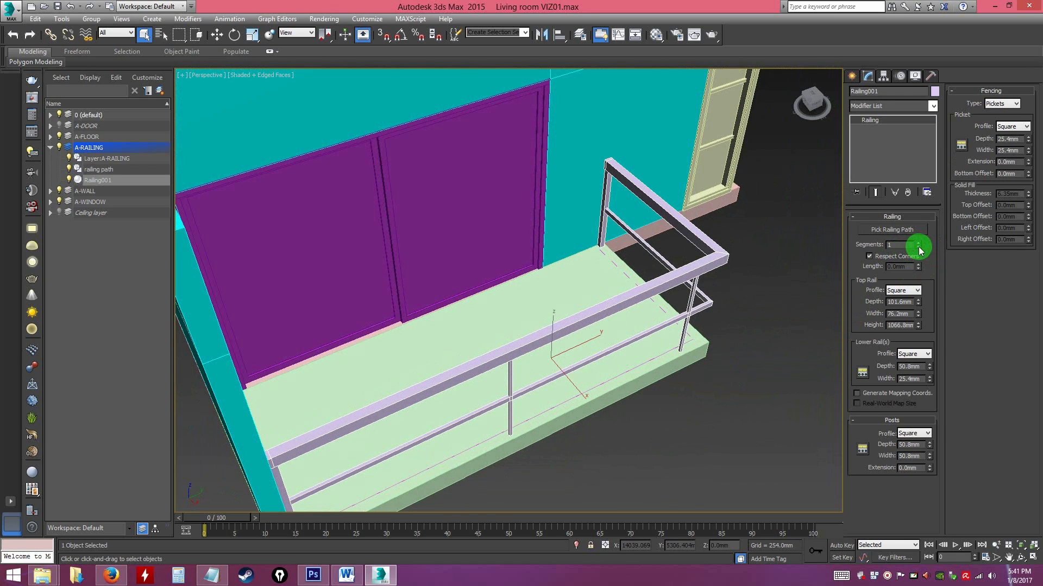
middle_click_drag(703, 365, 682, 361, "alt")
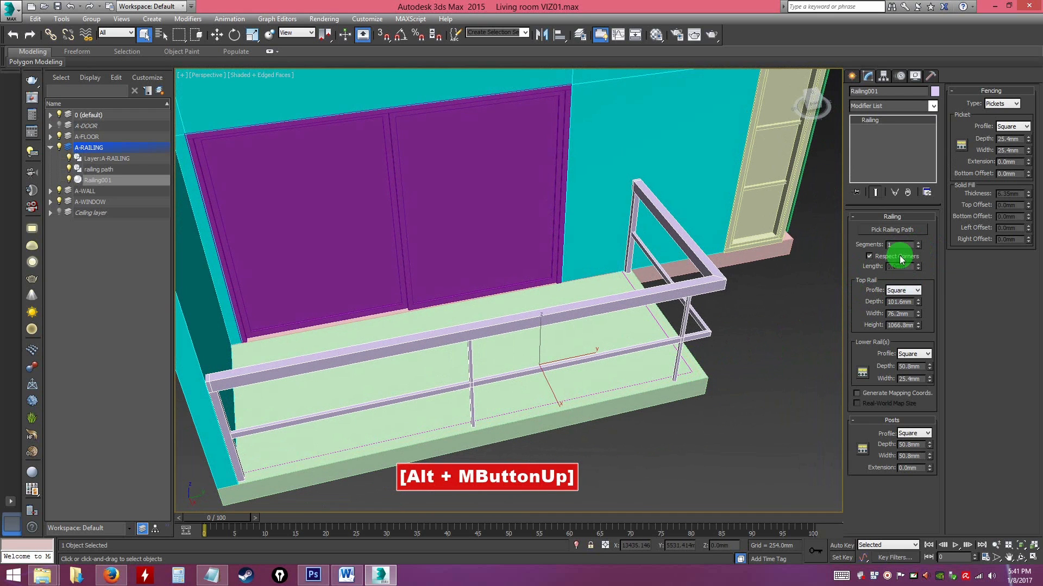
left_click(869, 256)
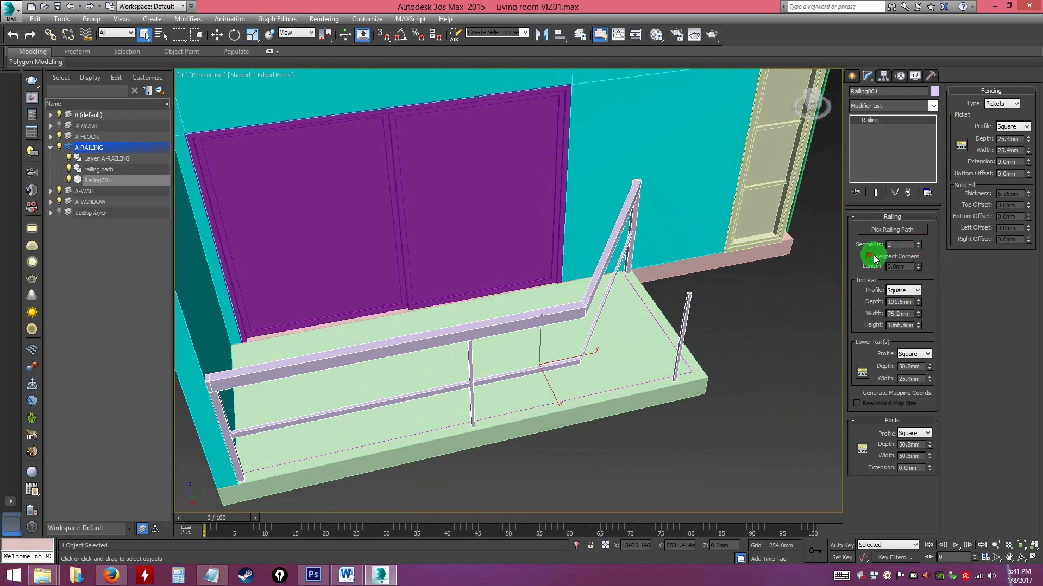
left_click(917, 242)
left_click(918, 248)
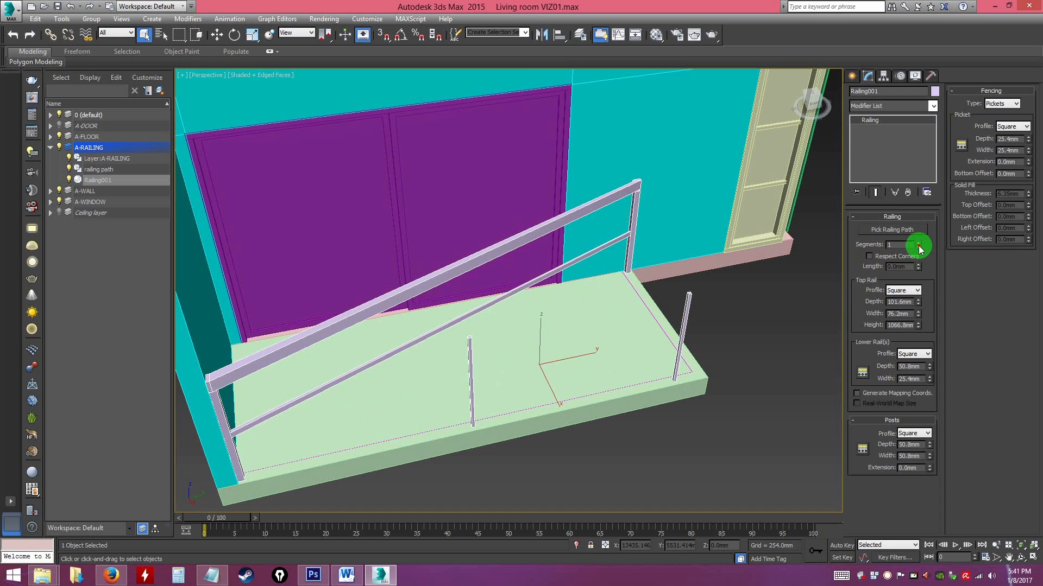
left_click(869, 256)
Examine the deselected railing from several angles around the balcony, then reselect it and check its rails and posts.
left_click(702, 444)
middle_click_drag(702, 444, 597, 374, "alt")
middle_click_drag(579, 328, 675, 431, "alt")
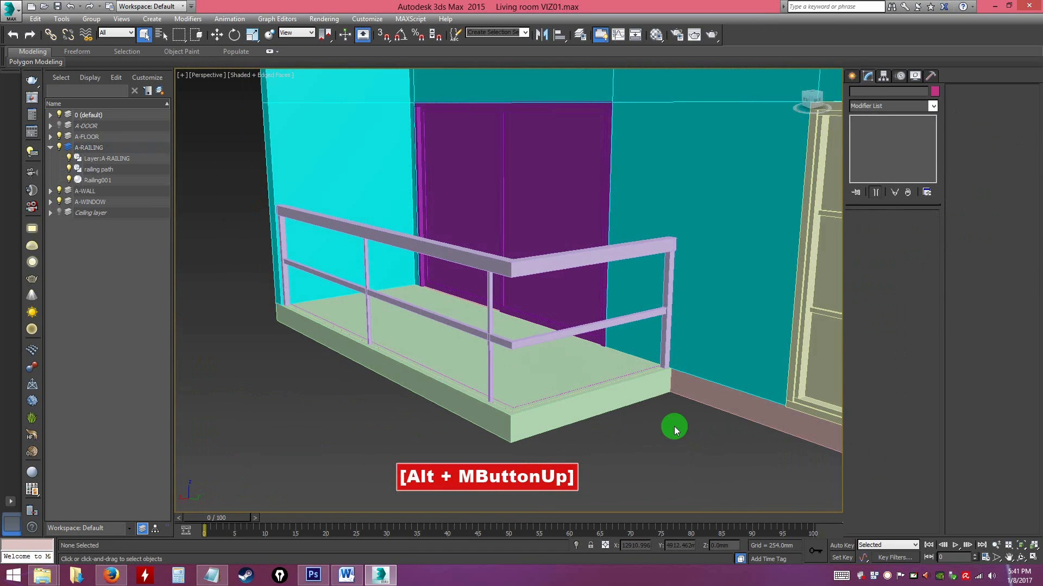
middle_click_drag(591, 393, 665, 398, "alt")
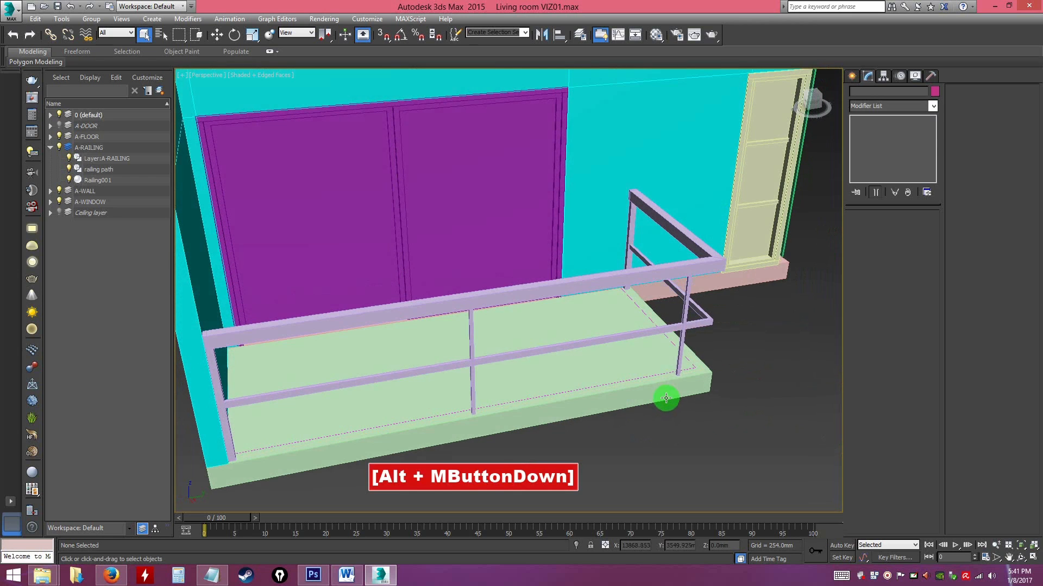
left_click(687, 328)
middle_click_drag(683, 329, 570, 337, "alt")
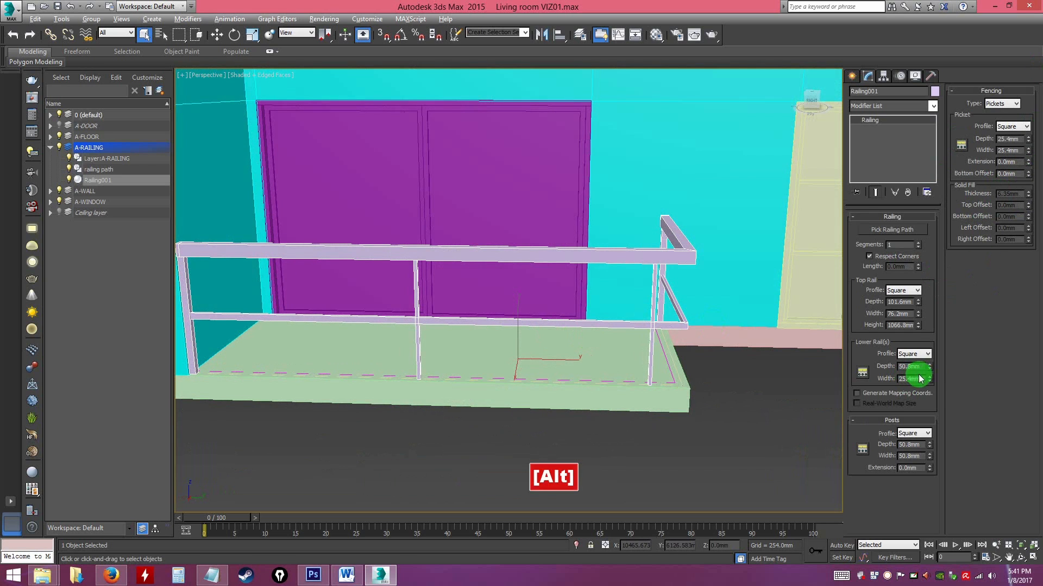
middle_click_drag(633, 368, 803, 302, "alt")
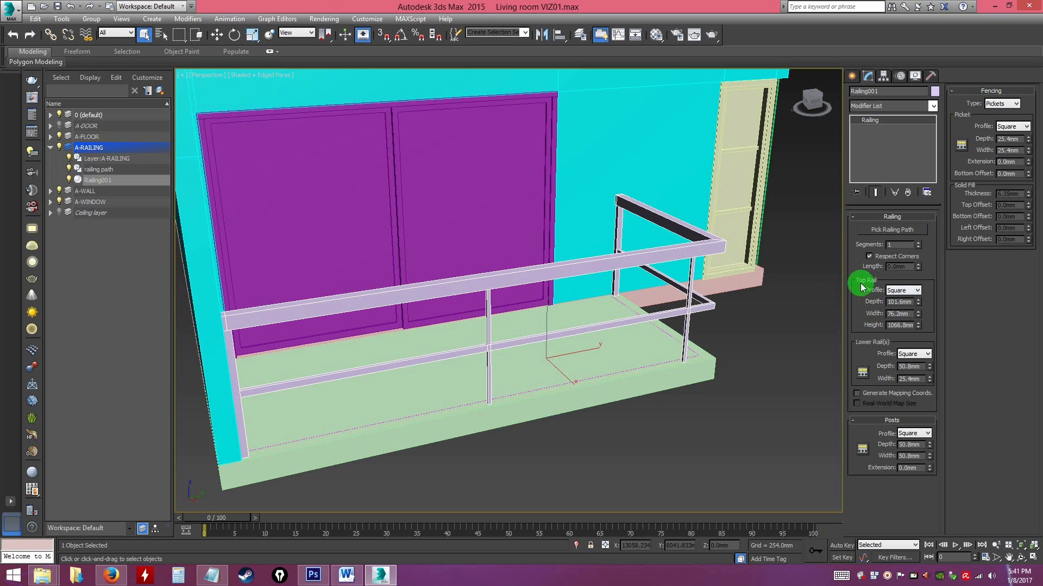
Set the top rail's profile to Round and check it along the balcony edge.
left_click(903, 291)
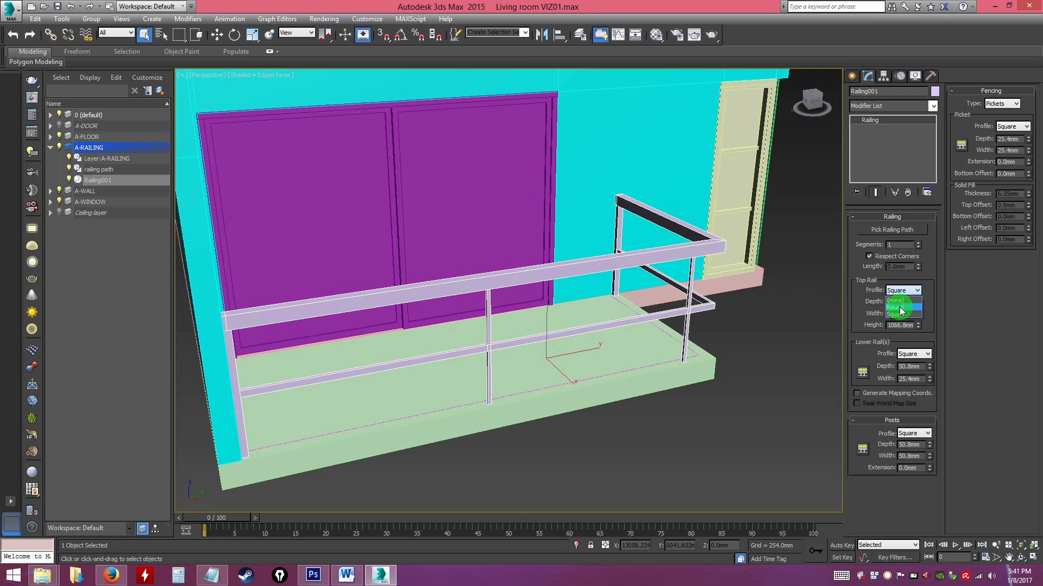
left_click(901, 308)
middle_click_drag(728, 305, 691, 305, "alt")
left_click(699, 344)
mouse_move(699, 344)
middle_mouse_down("alt")
mouse_move(617, 326)
mouse_move(726, 345)
mouse_move(705, 337)
middle_mouse_up("alt")
left_click(704, 248)
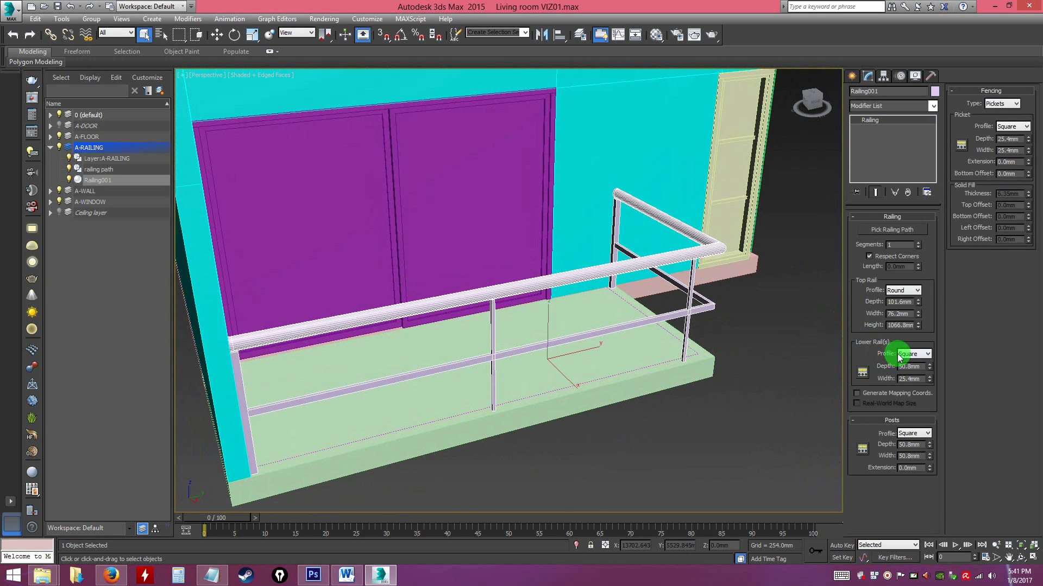
Set the profiles of the lower rail and the railing posts to Round.
left_click(906, 370)
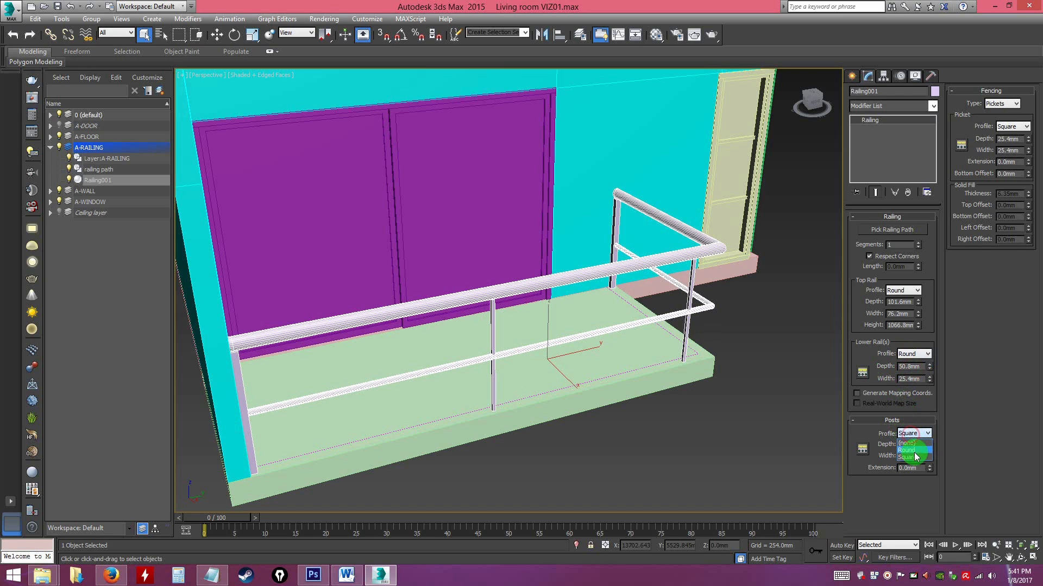
left_click(915, 457)
left_click(736, 392)
left_click(688, 332)
Try the railing posts with no profile, and settle on the Square profile for them.
left_click(916, 433)
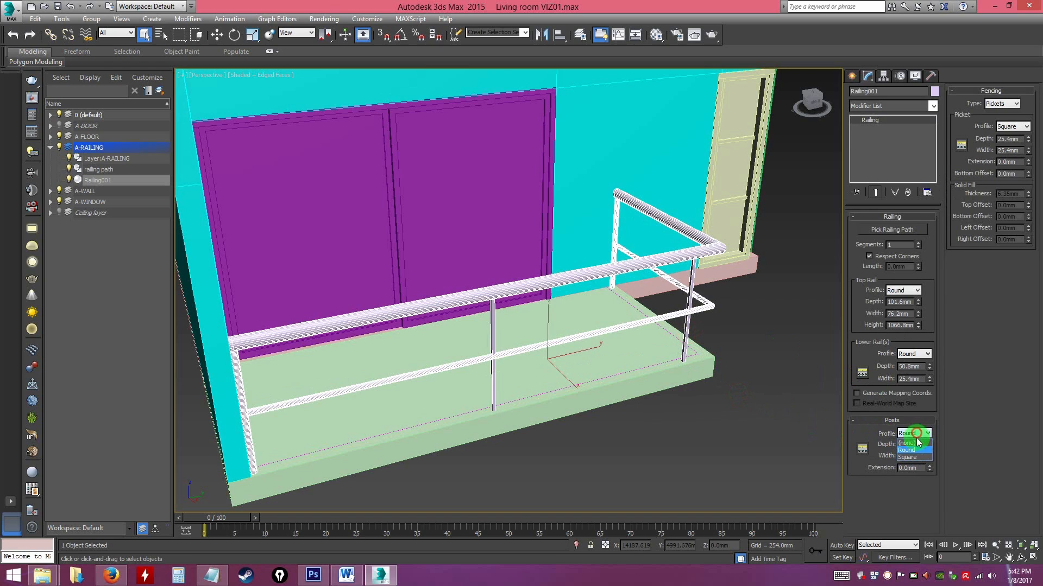
left_click(914, 444)
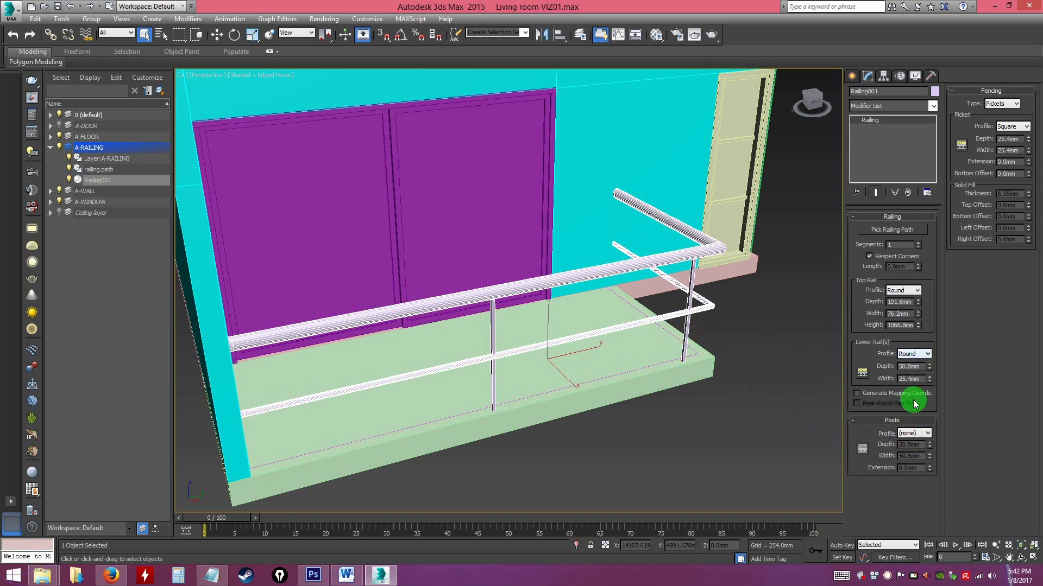
left_click(922, 434)
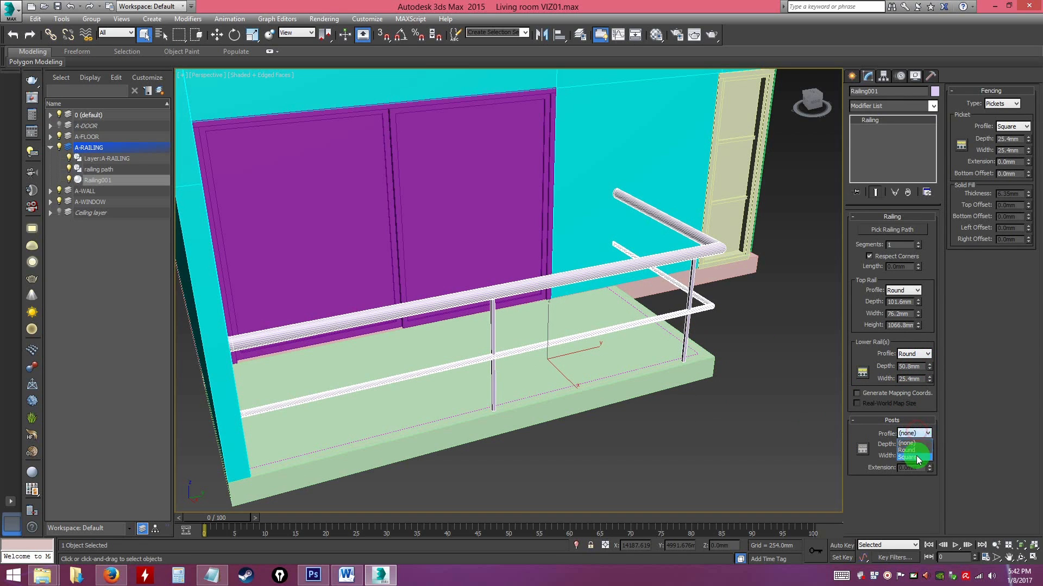
left_click(919, 456)
Set the profiles of the lower rail and the top rail to Square.
left_click(919, 354)
left_click(911, 375)
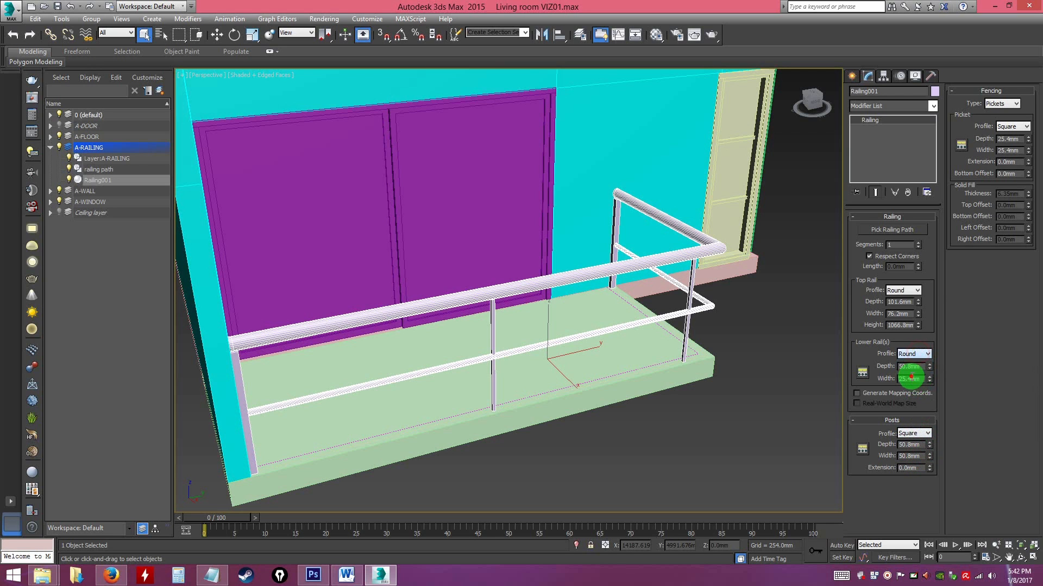
left_click(908, 290)
left_click(906, 315)
middle_click_drag(809, 322, 738, 343, "alt")
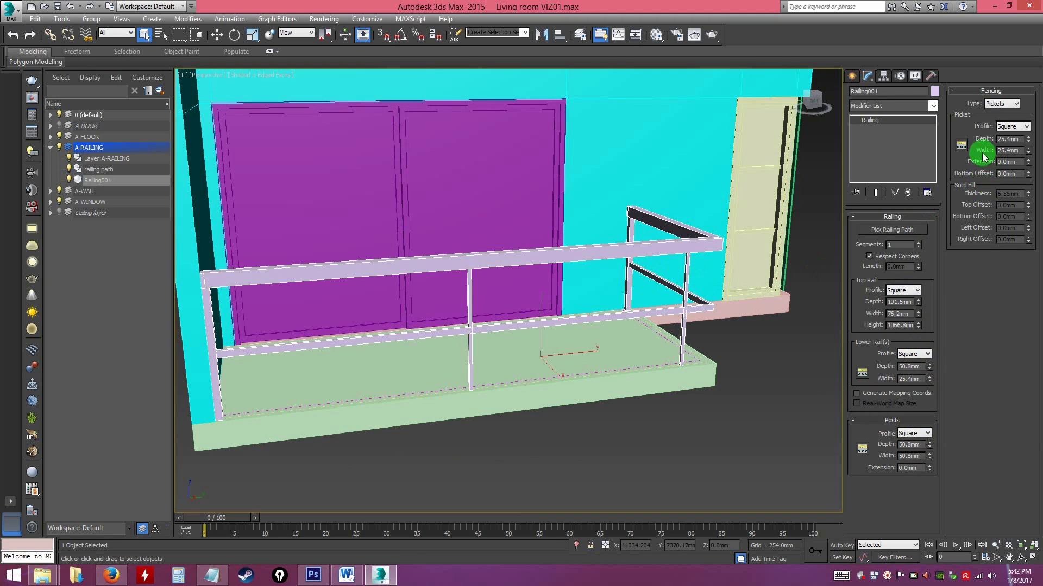
Try Solid Fill as the railing's fencing type, check it around the balcony, and return the type to Pickets.
left_click(1005, 104)
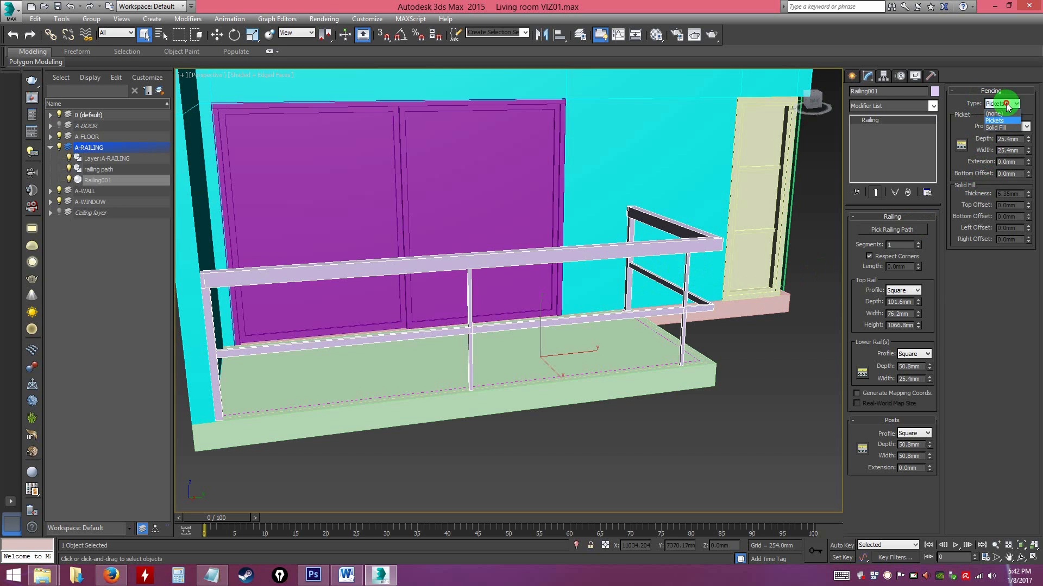
left_click(1002, 127)
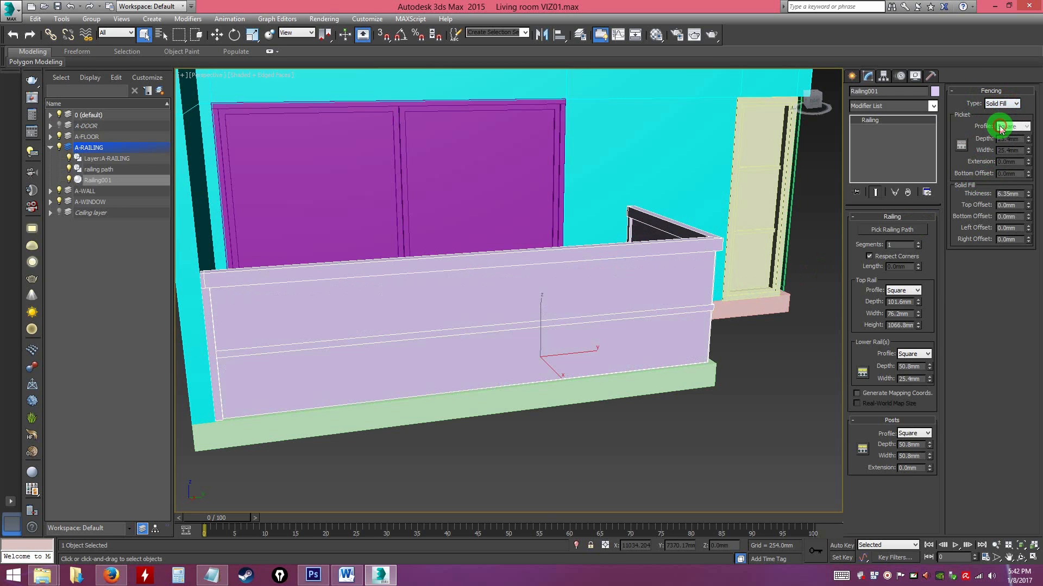
middle_click_drag(749, 314, 669, 306, "alt")
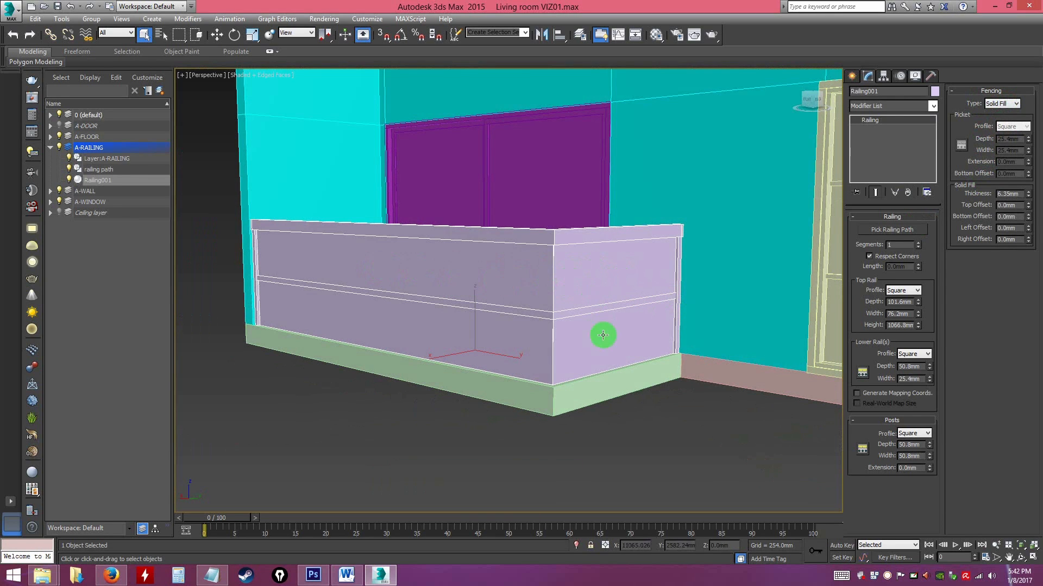
middle_click_drag(543, 342, 575, 339, "alt")
left_click(1005, 105)
left_click(1004, 120)
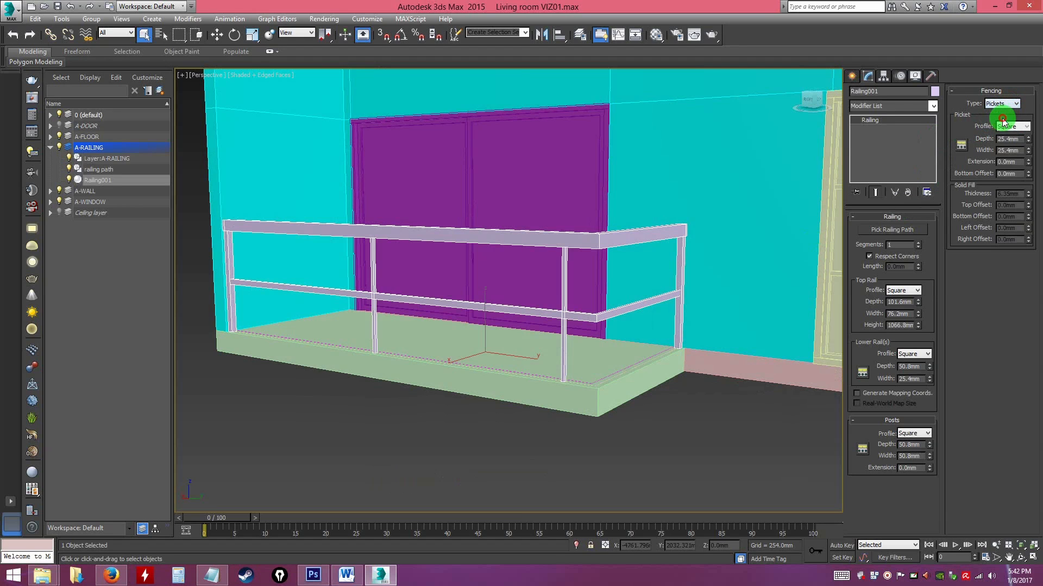
Try the Round profile on the railing's pickets and return them to Square.
middle_click_drag(729, 368, 1034, 219, "alt")
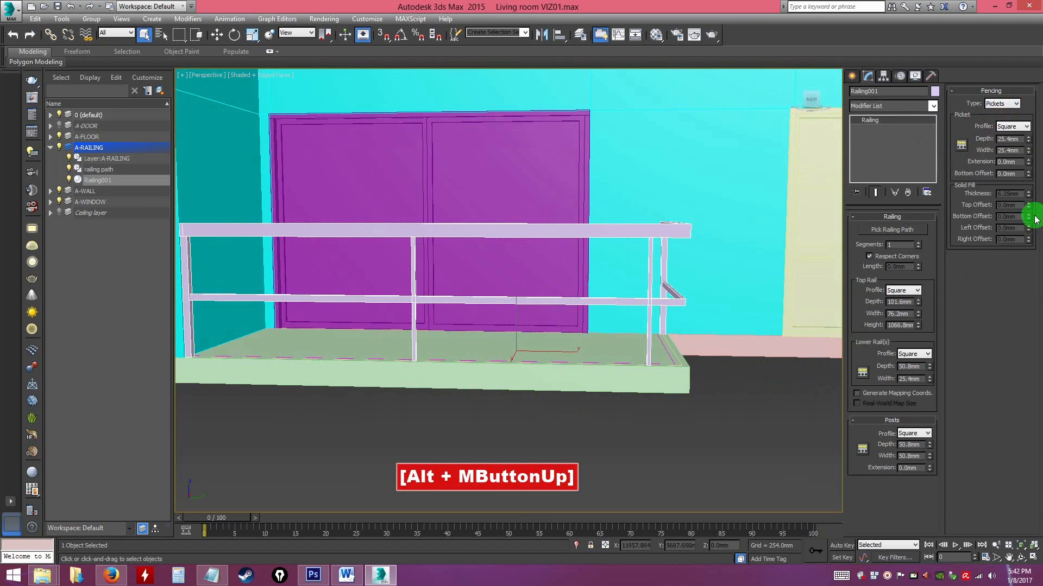
left_click(1014, 136)
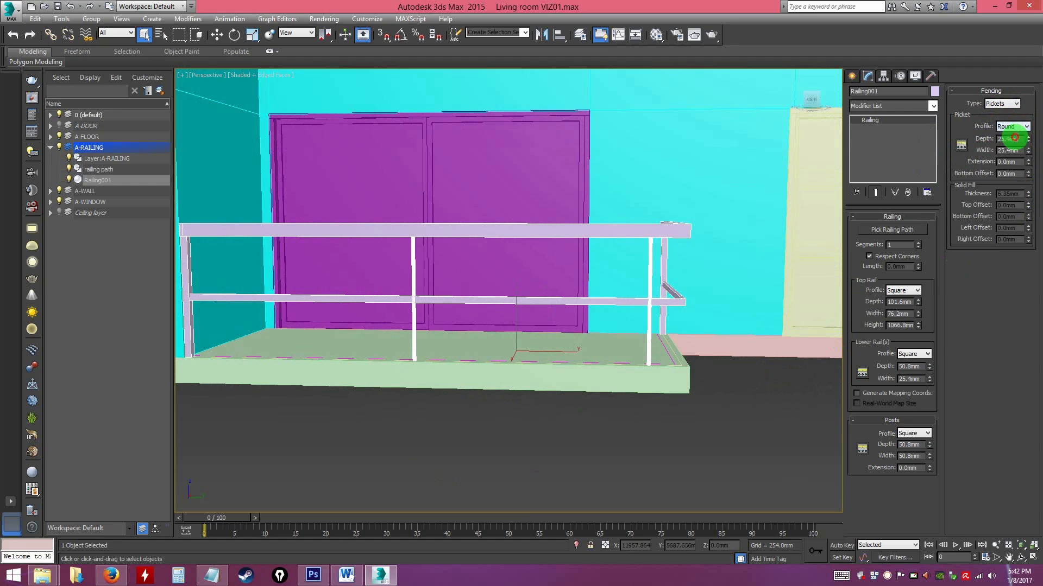
left_click(1006, 143)
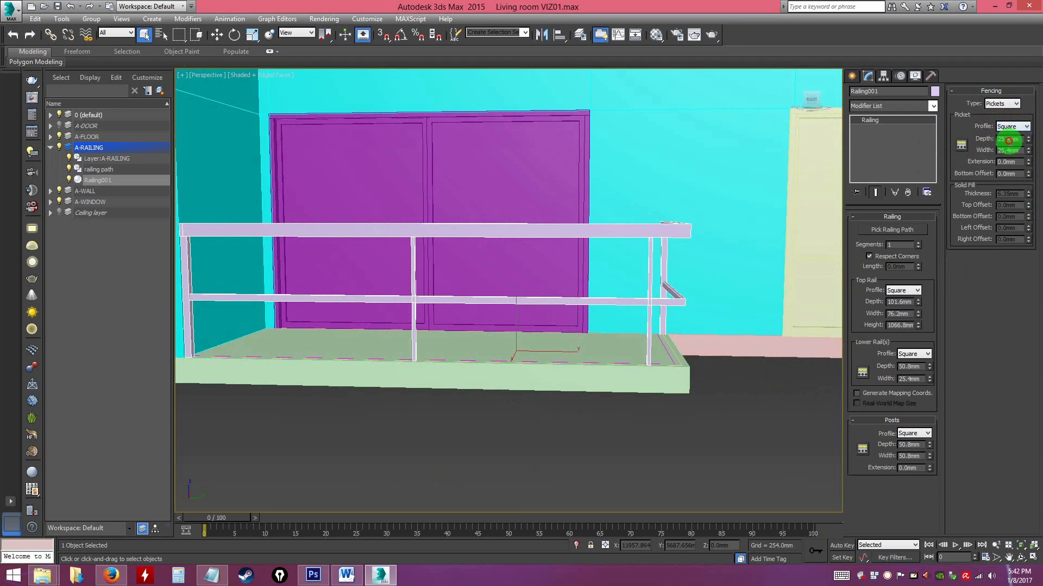
middle_click_drag(751, 256, 663, 303, "alt")
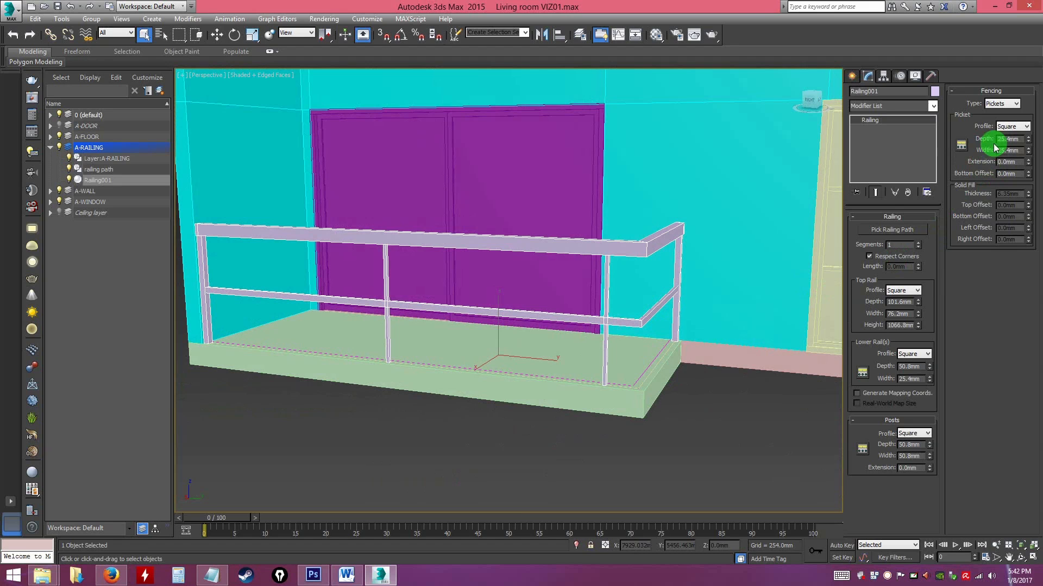
Try a different depth for the railing's pickets and undo the change.
left_click_drag(1028, 139, 979, 130)
key("ctrl+z")
mouse_move(679, 283)
middle_mouse_down("alt")
mouse_move(633, 284)
mouse_move(697, 290)
middle_mouse_up("alt")
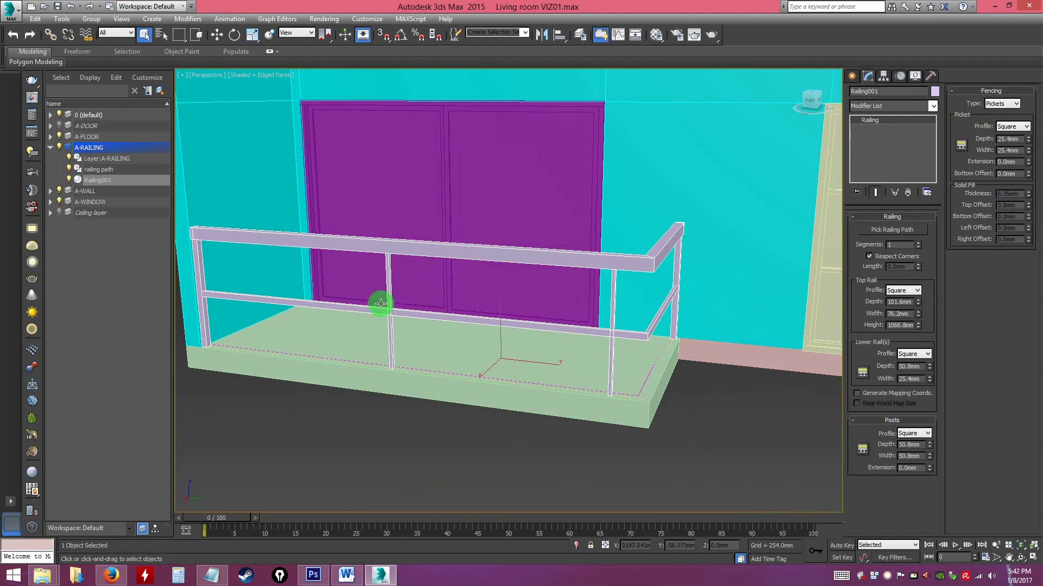
Open the picket spacing settings, move them clear of the side work, and set the picket count to 3.
left_click(961, 147)
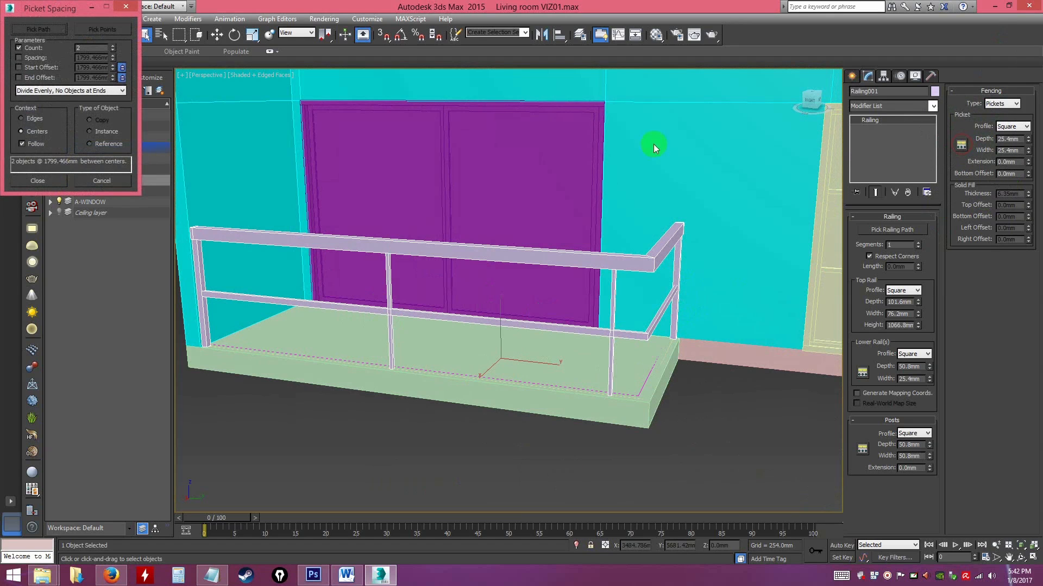
left_click_drag(45, 9, 146, 99)
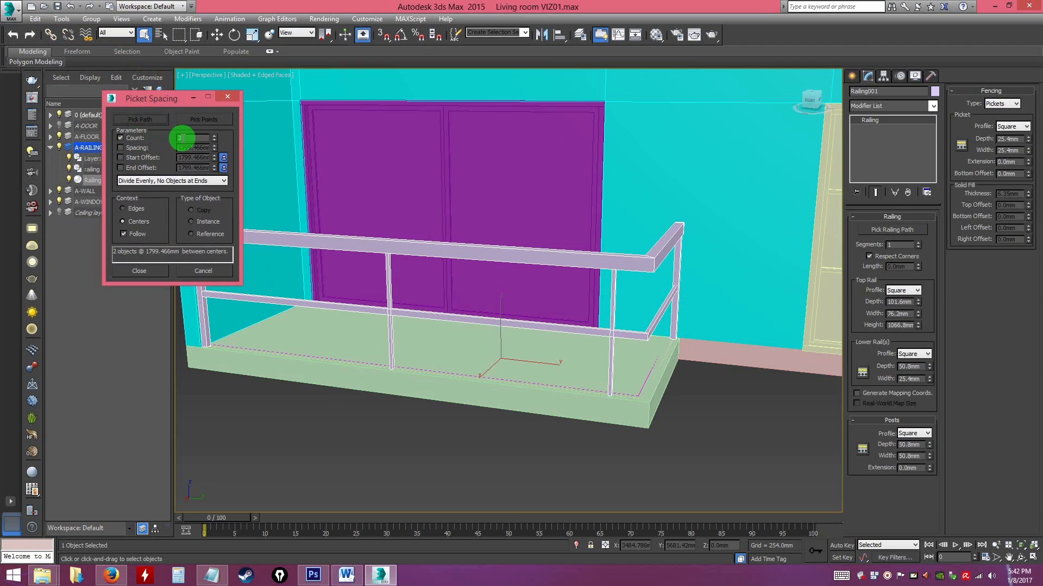
left_click(214, 136)
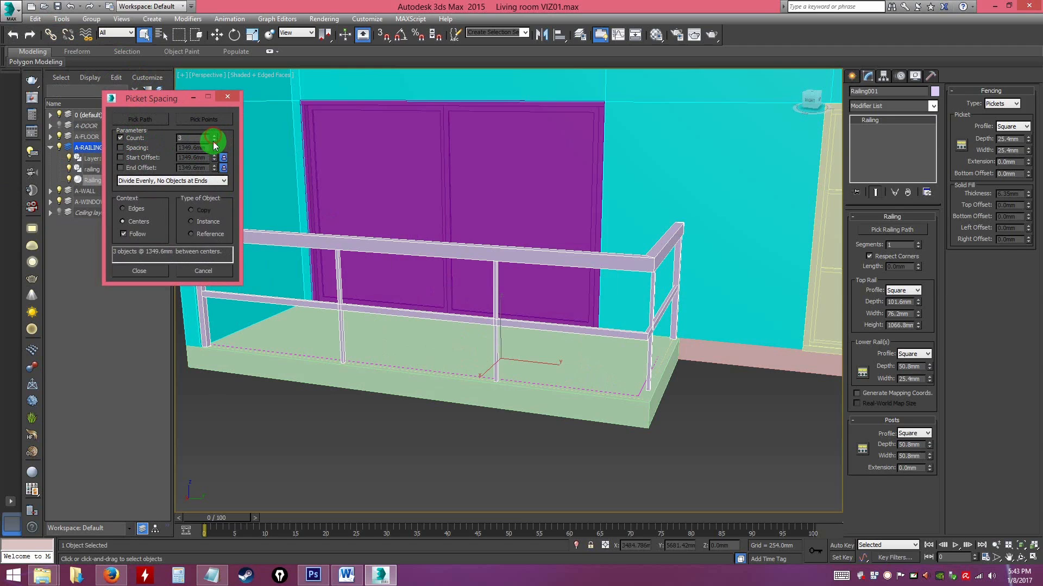
left_click(214, 141)
left_click(214, 136)
left_click(214, 136)
left_click(215, 142)
middle_click(554, 342, "alt")
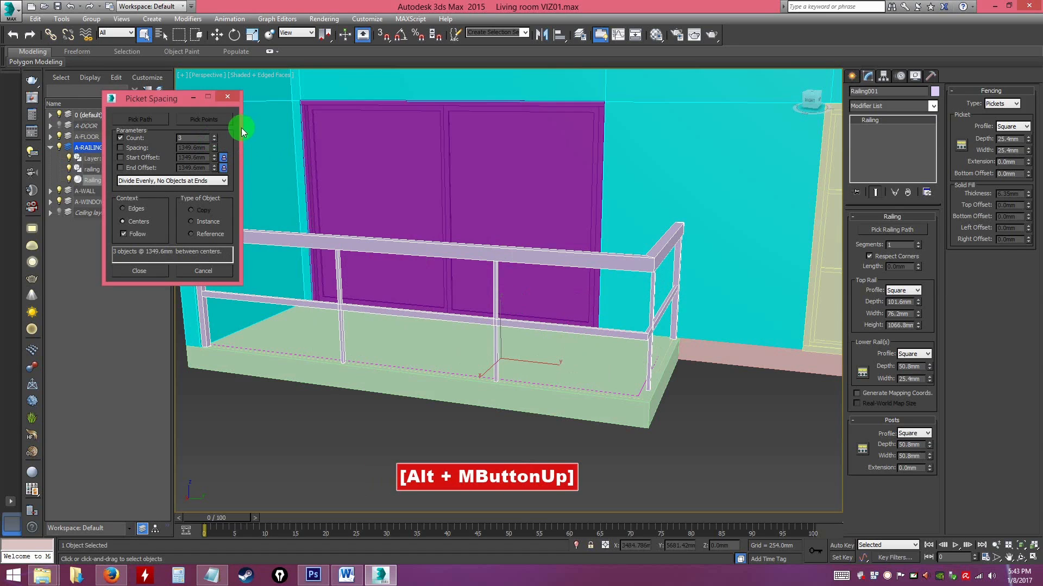
Raise the picket count step by step to 12 to try a denser railing.
left_click(215, 136)
left_click(215, 136)
left_click(215, 137)
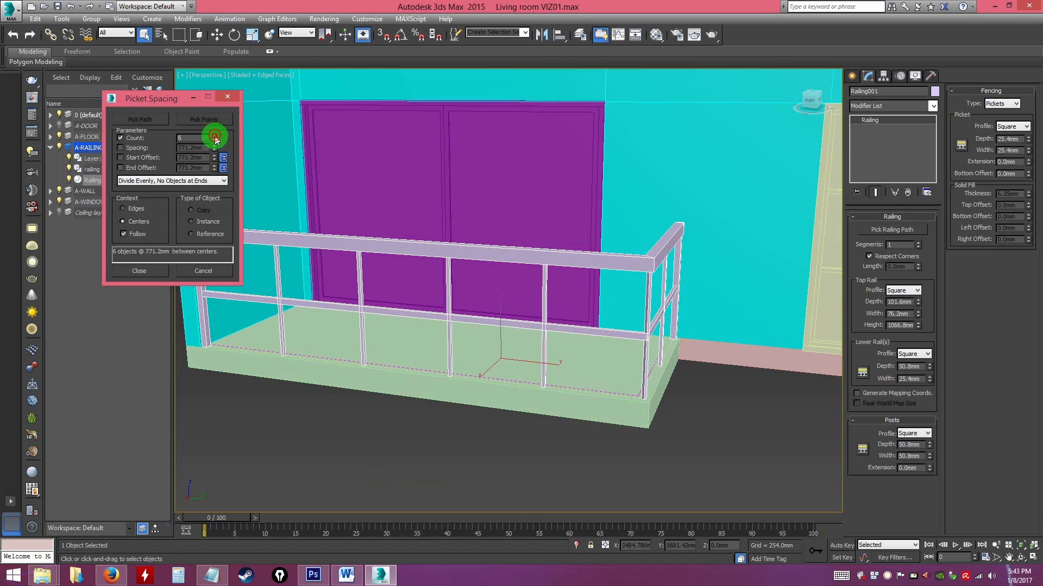
left_click(215, 136)
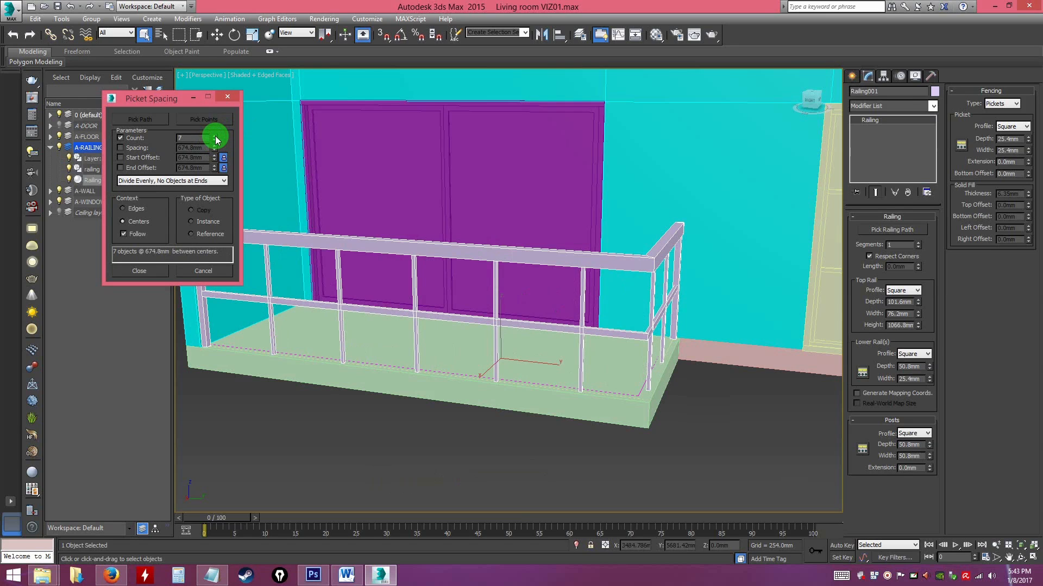
left_click(215, 136)
left_click(215, 137)
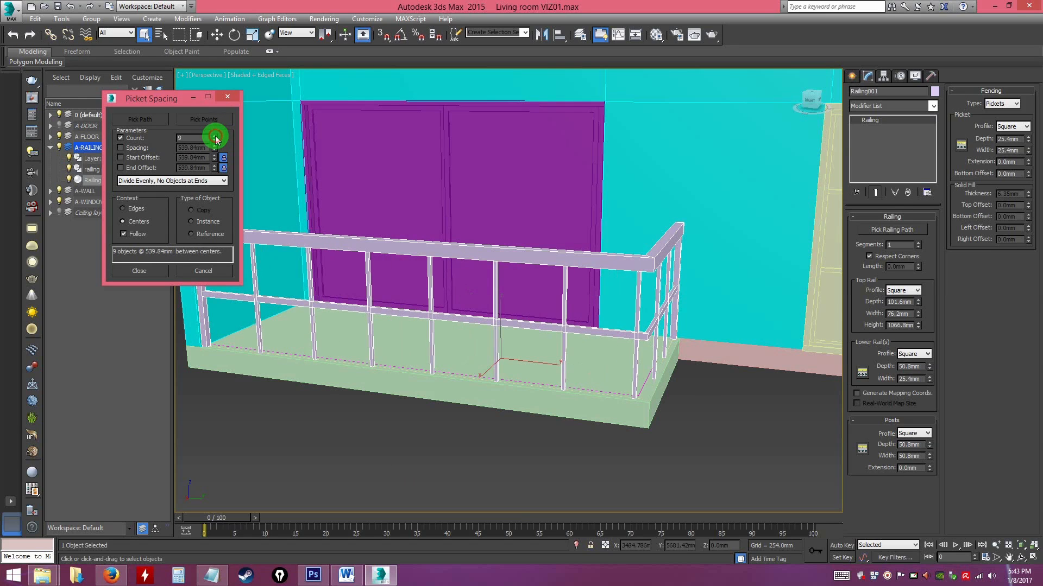
left_click(215, 136)
middle_click(479, 334, "alt")
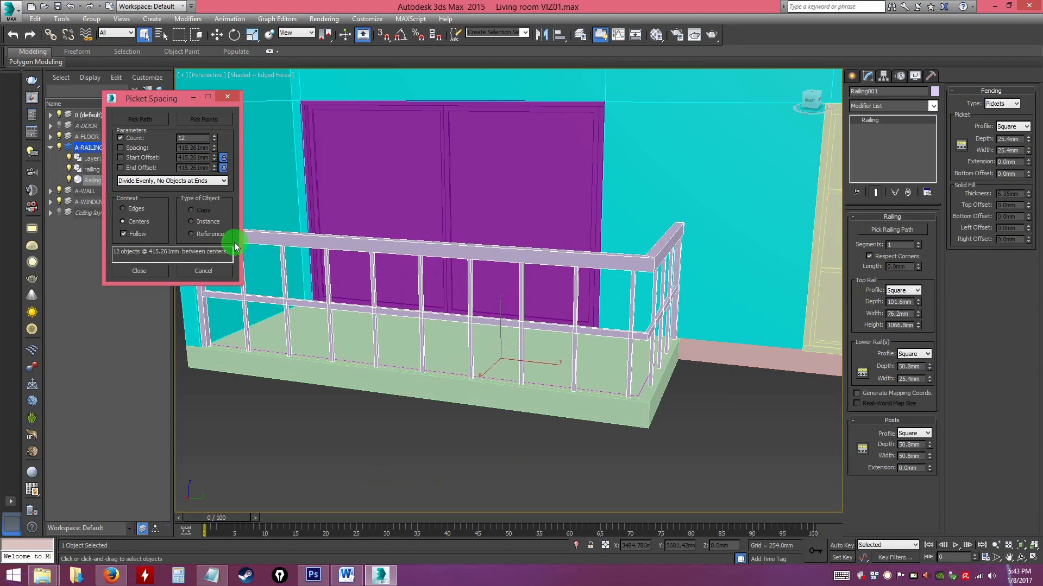
Reduce the picket count to 7 and close the picket spacing settings.
left_click(215, 142)
left_click(216, 143)
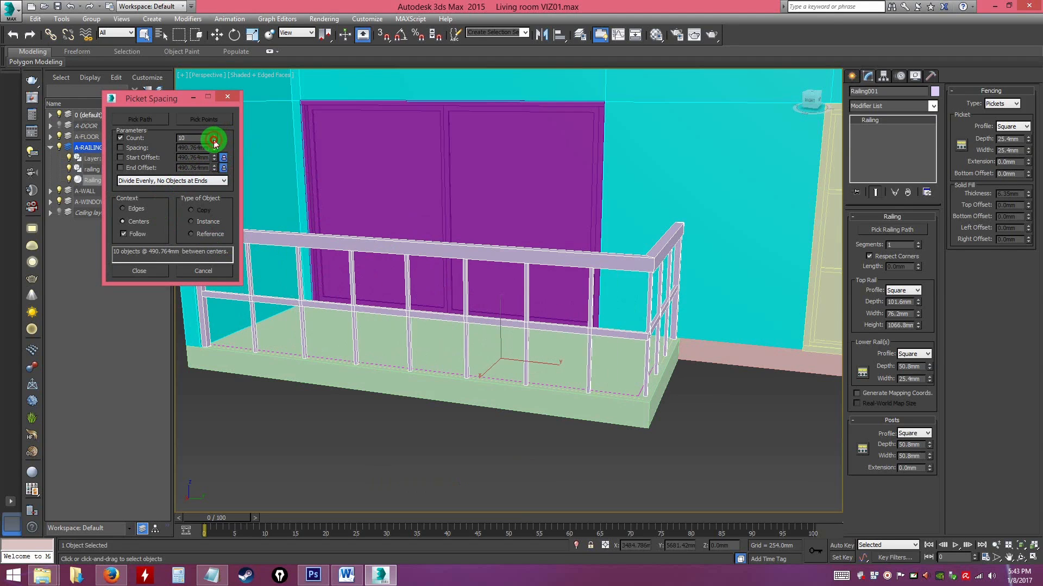
left_click(216, 142)
left_click(215, 142)
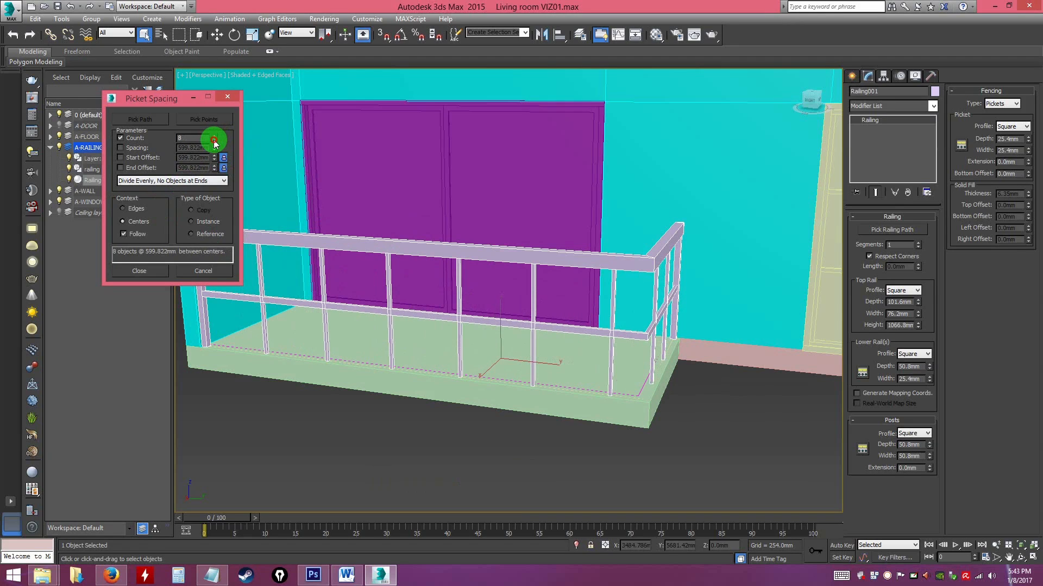
left_click(216, 143)
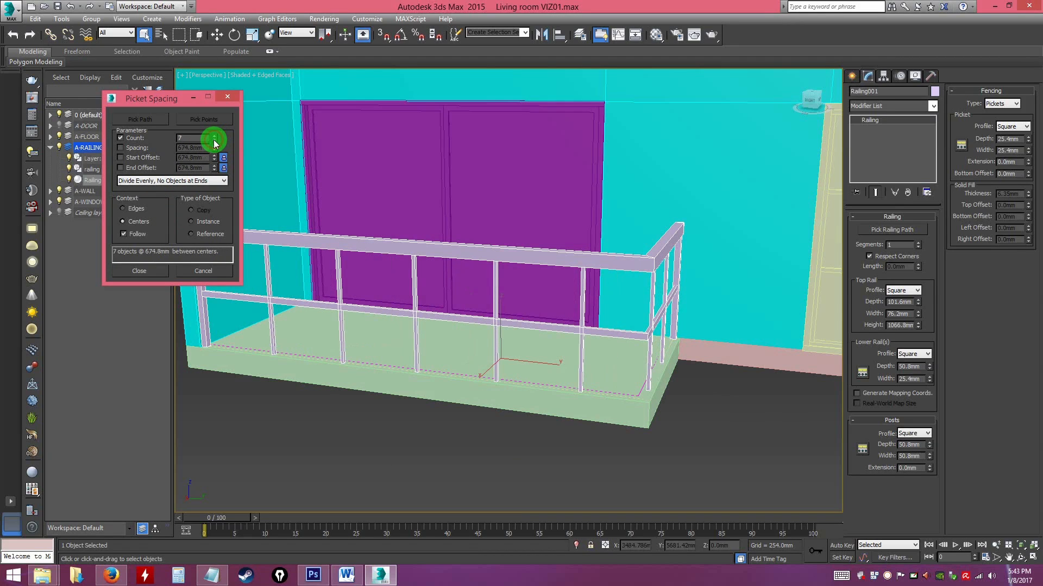
left_click(140, 274)
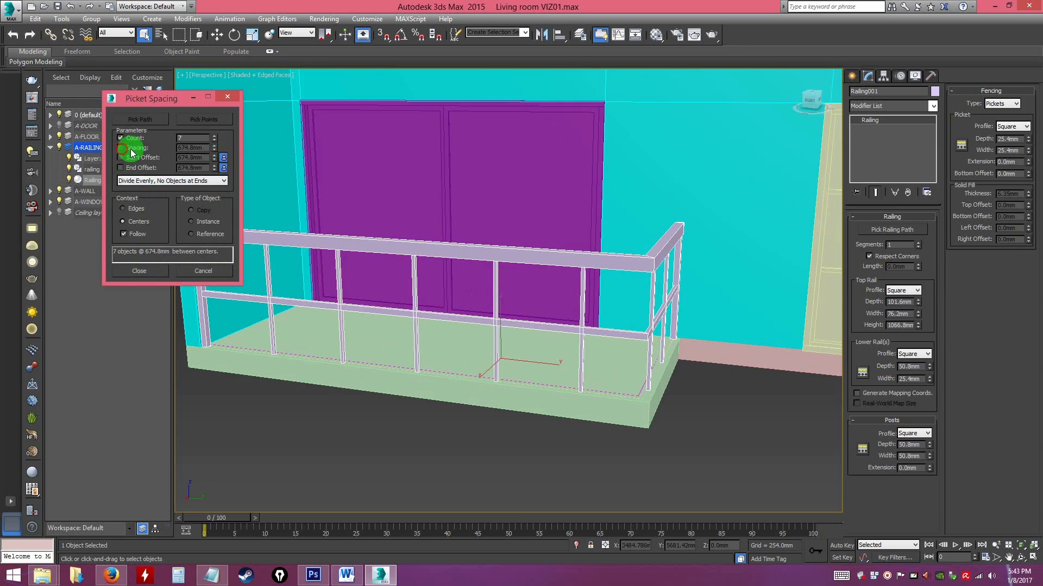
left_click(145, 272)
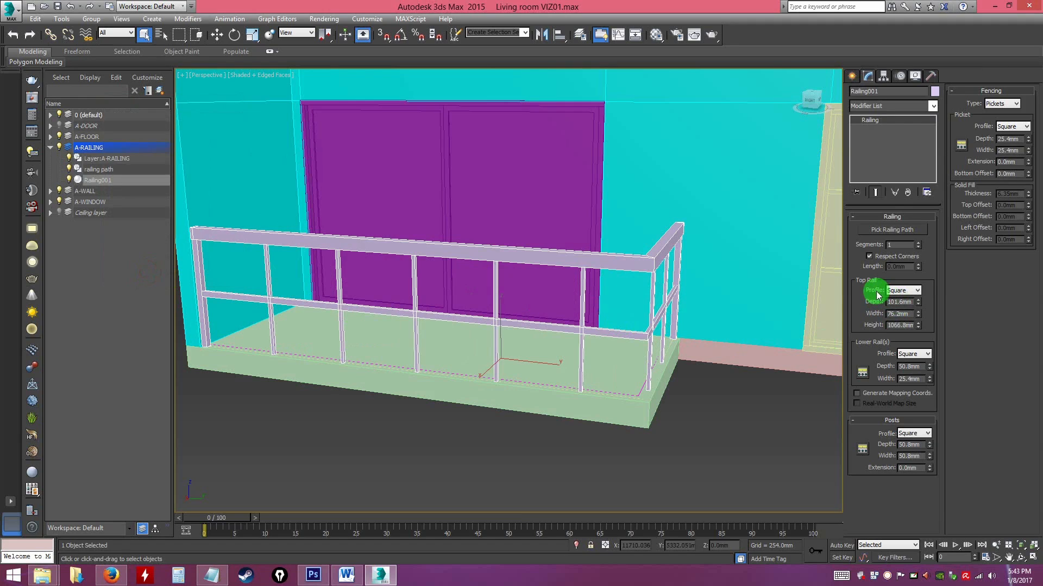
Reopen the picket spacing settings and try the Free Center and Start Offset distributions, with a start offset of 674.292 mm.
left_click(961, 145)
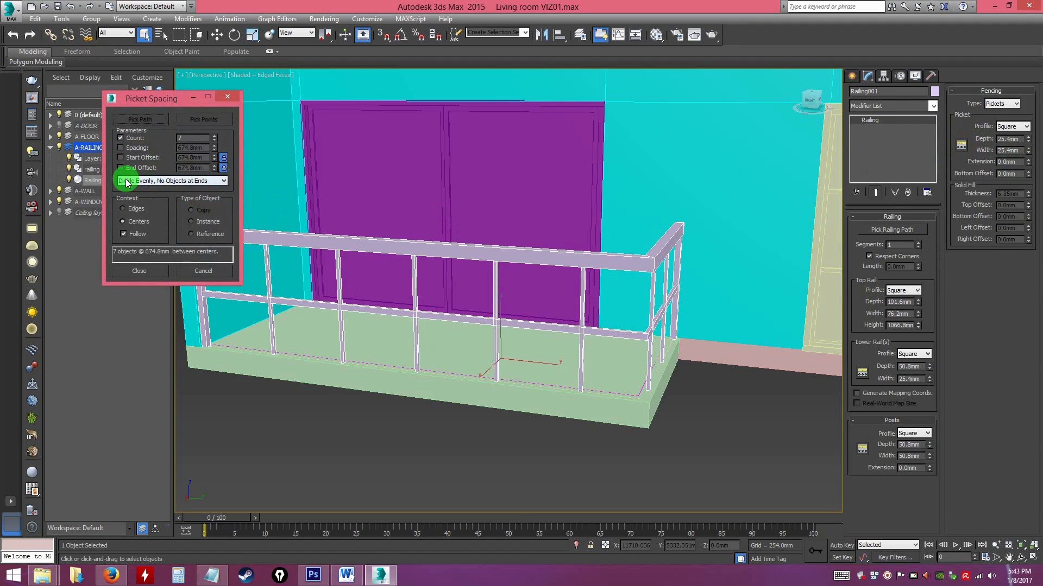
left_click(199, 181)
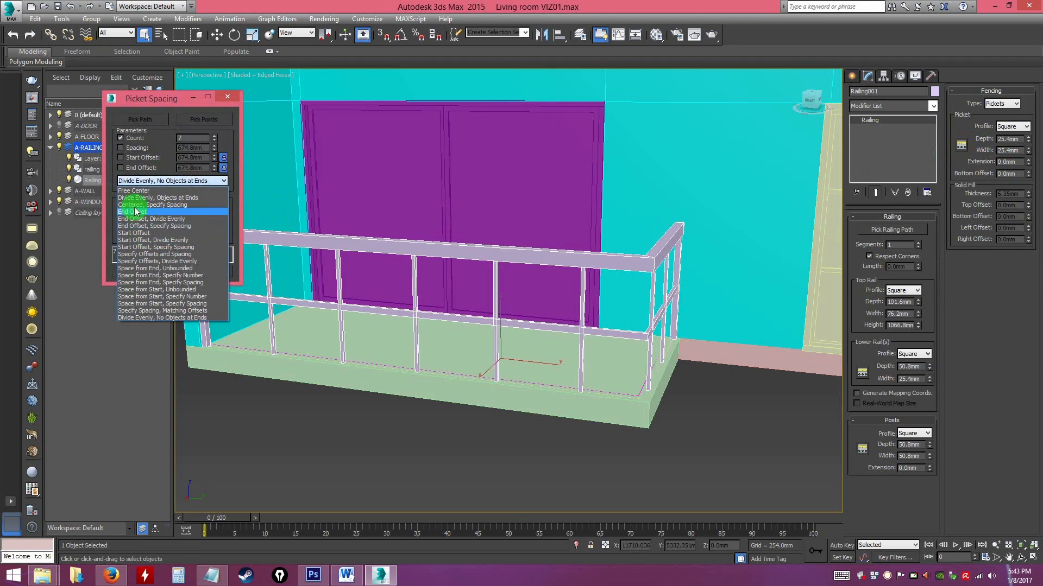
left_click(135, 191)
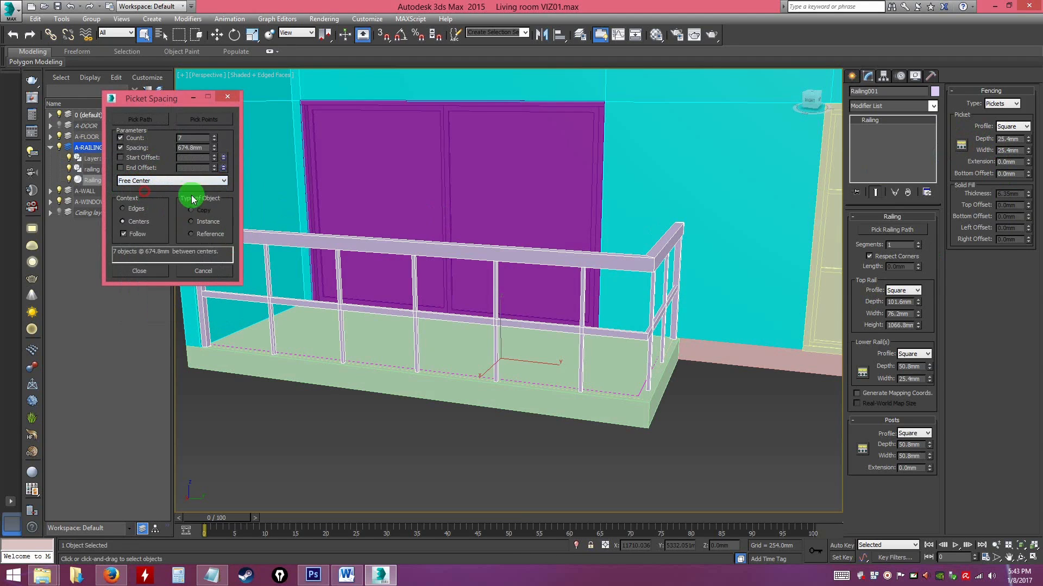
left_click(159, 181)
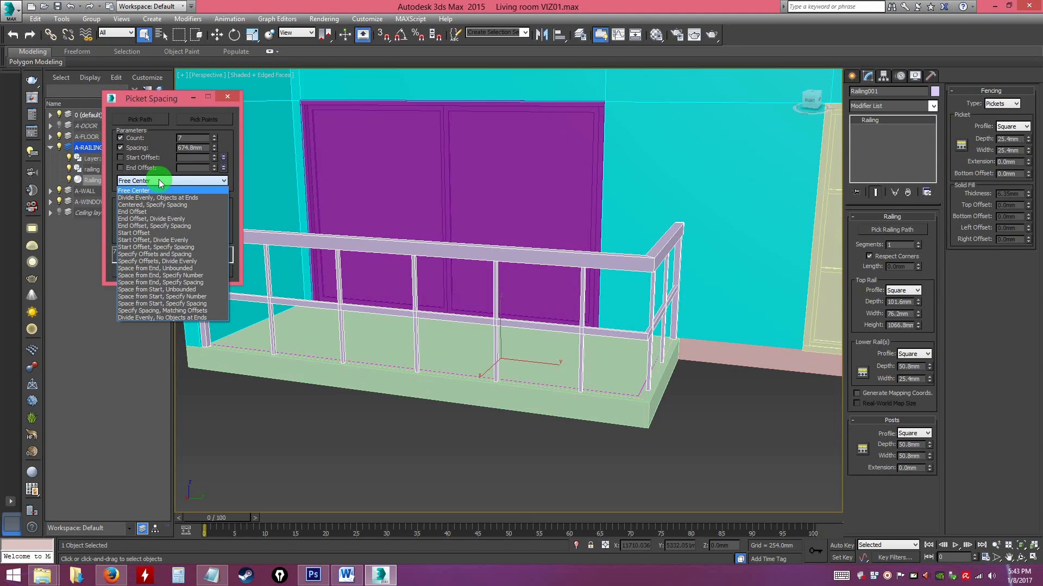
left_click(159, 181)
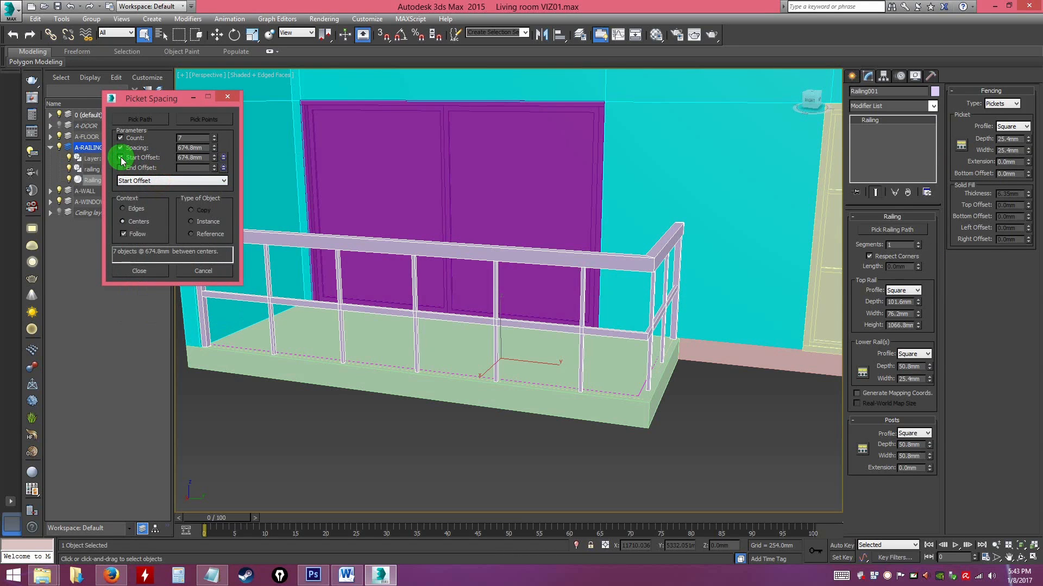
left_click(223, 159)
left_click_drag(213, 159, 179, 180)
Distribute the pickets with Divide Evenly, Objects at Ends and close the picket spacing settings.
left_click(156, 181)
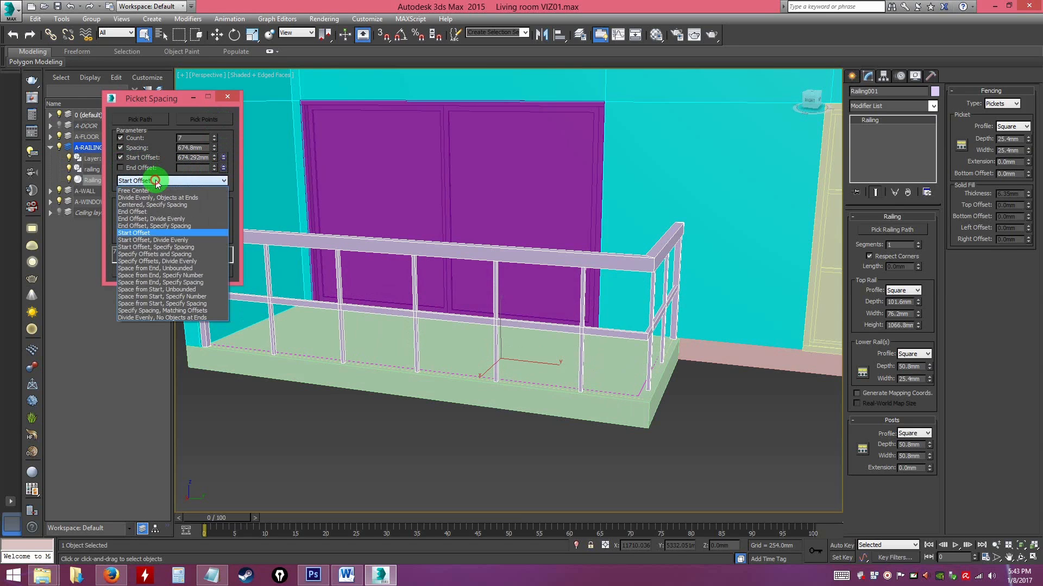
left_click(158, 199)
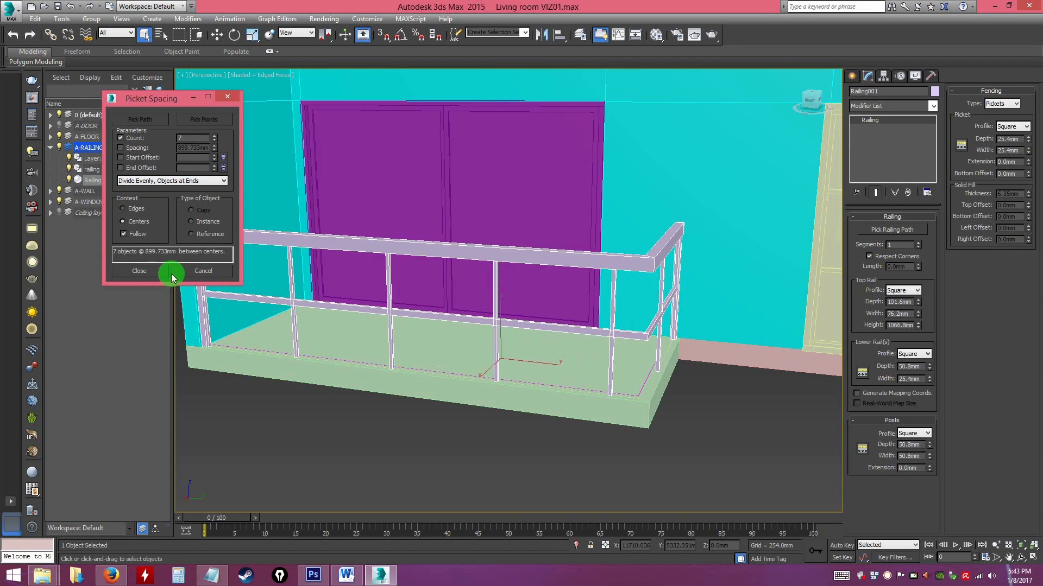
left_click(151, 272)
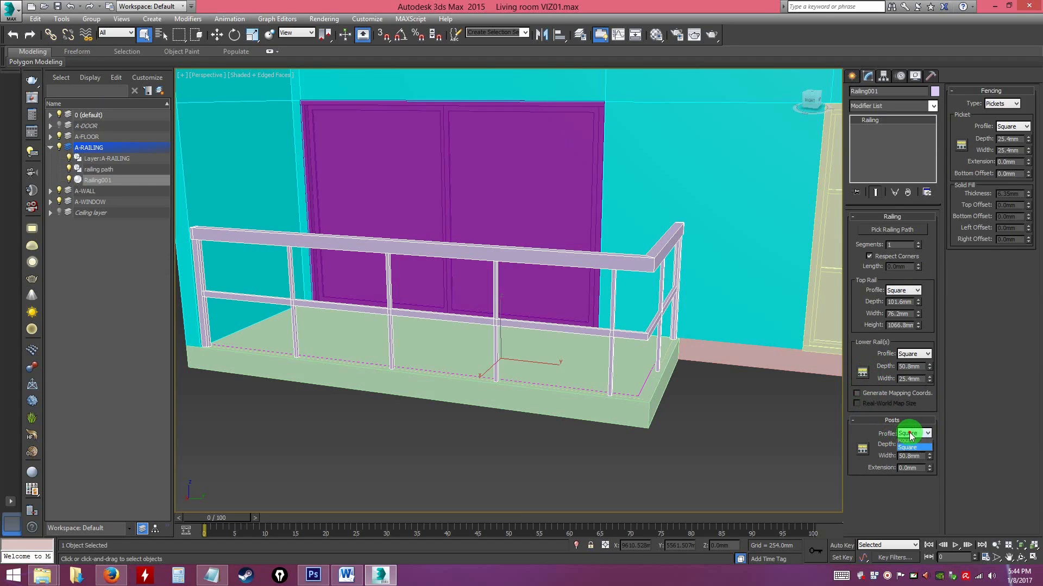
Try the Round profile on the posts and the Round and (none) profiles on the lower rail, restoring Square on both.
left_click(909, 450)
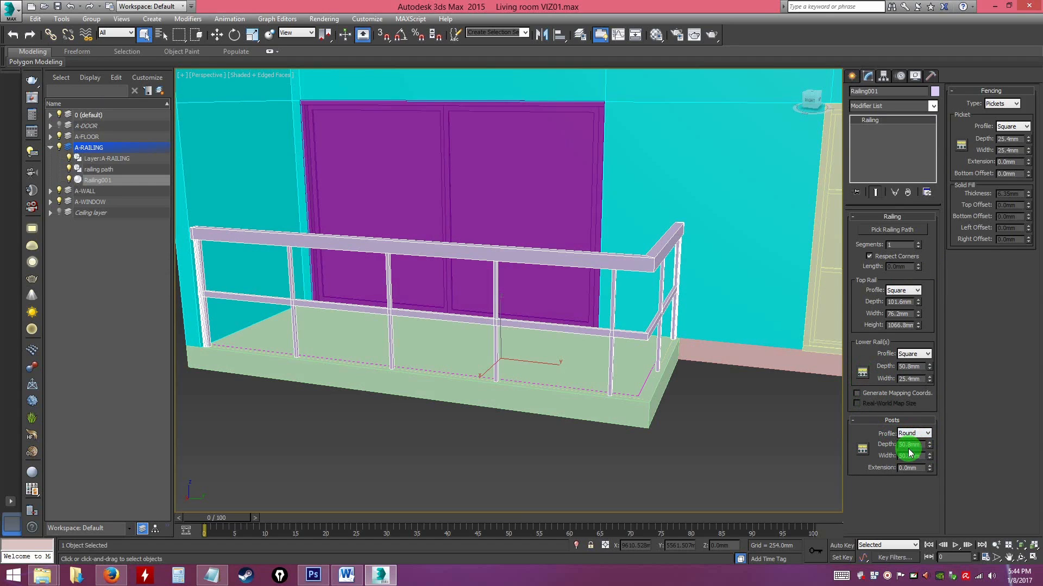
left_click(915, 434)
left_click(912, 458)
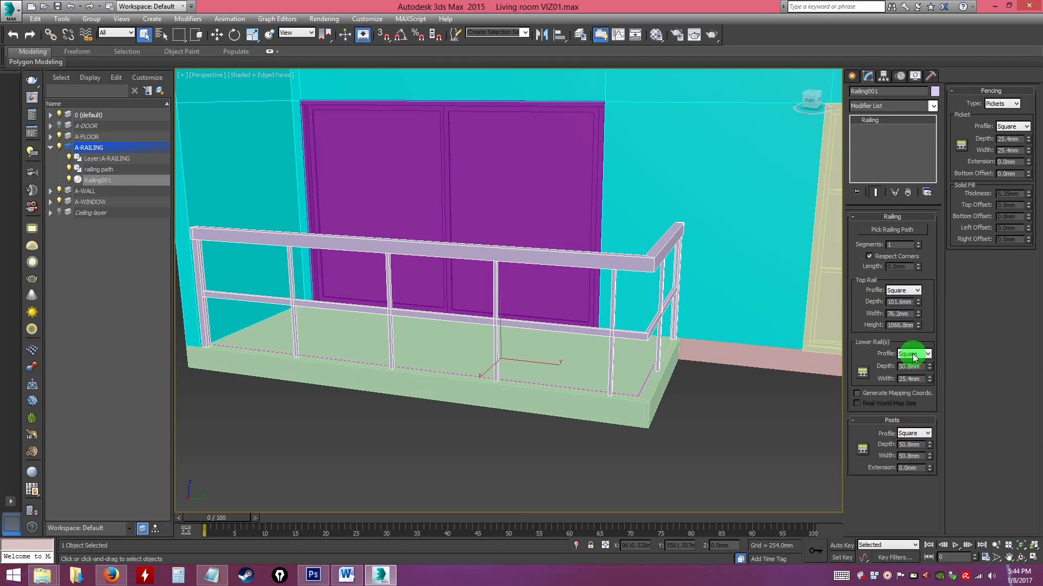
left_click(914, 371)
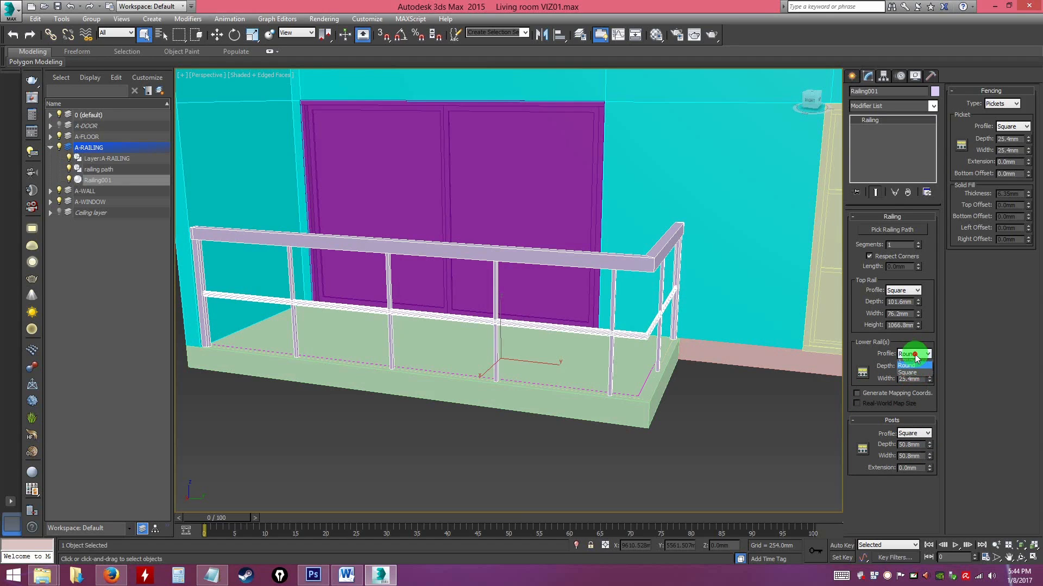
left_click(914, 363)
middle_click_drag(831, 356, 774, 366, "alt")
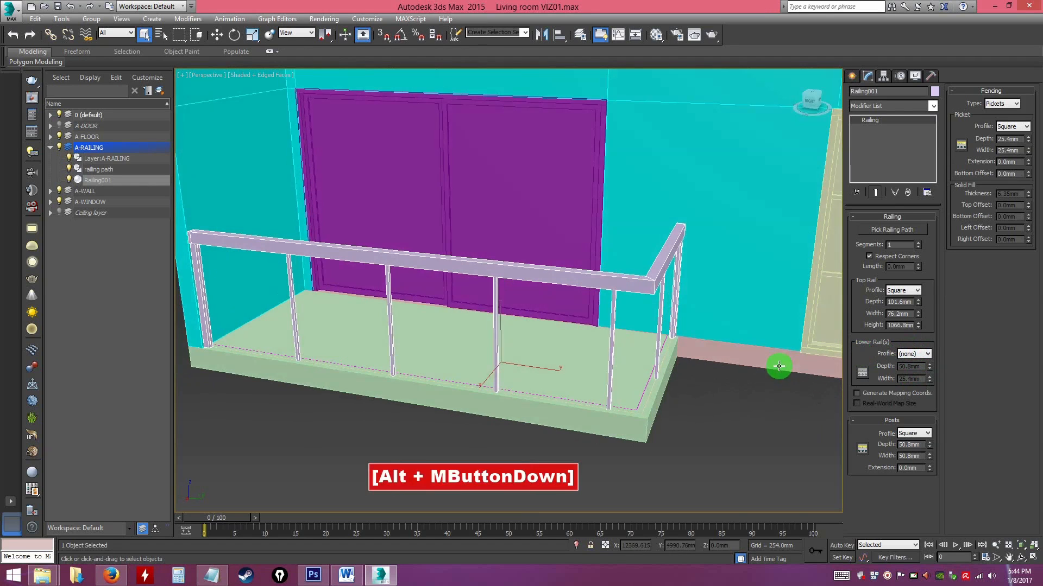
left_click(913, 353)
left_click(912, 378)
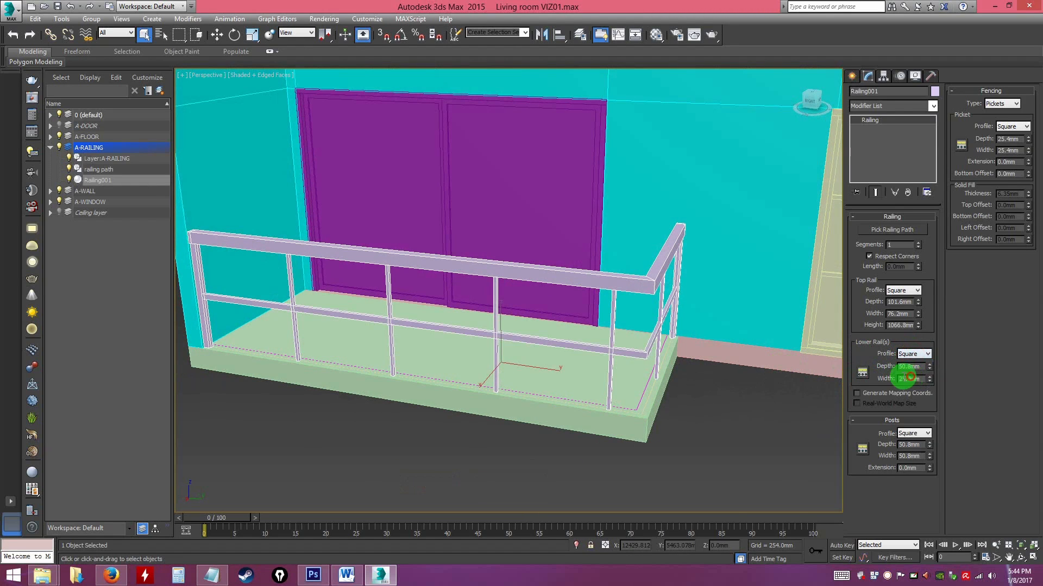
Set the lower rail count to 3 and close the lower rail spacing settings.
left_click(862, 372)
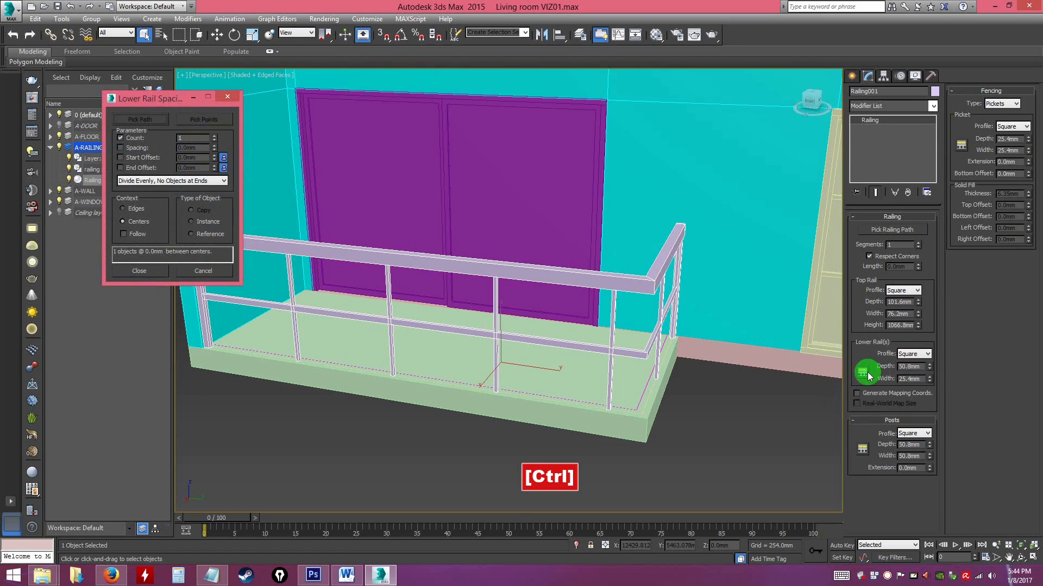
left_click(214, 138)
left_click(215, 136)
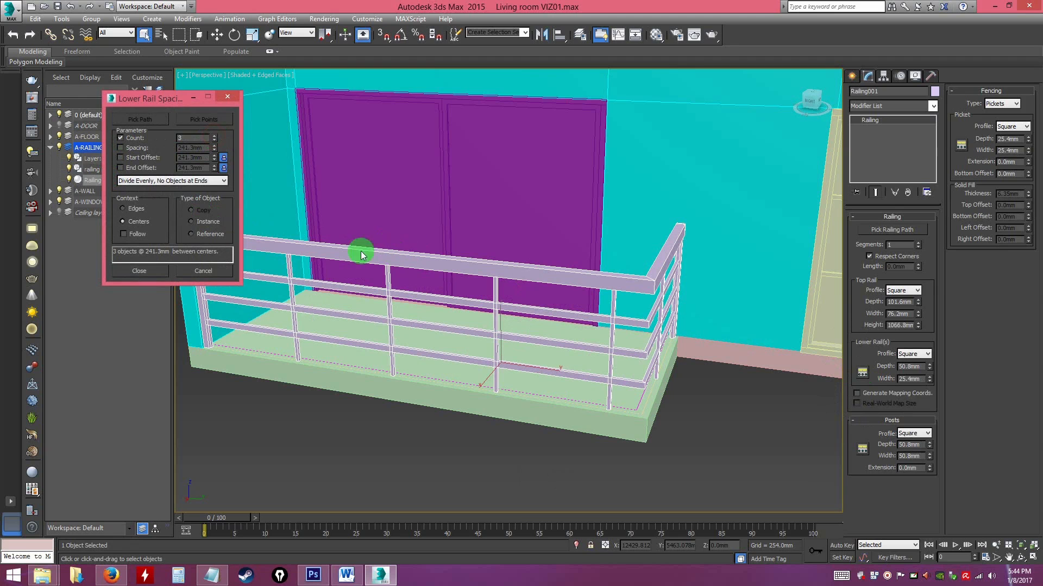
left_click(147, 272)
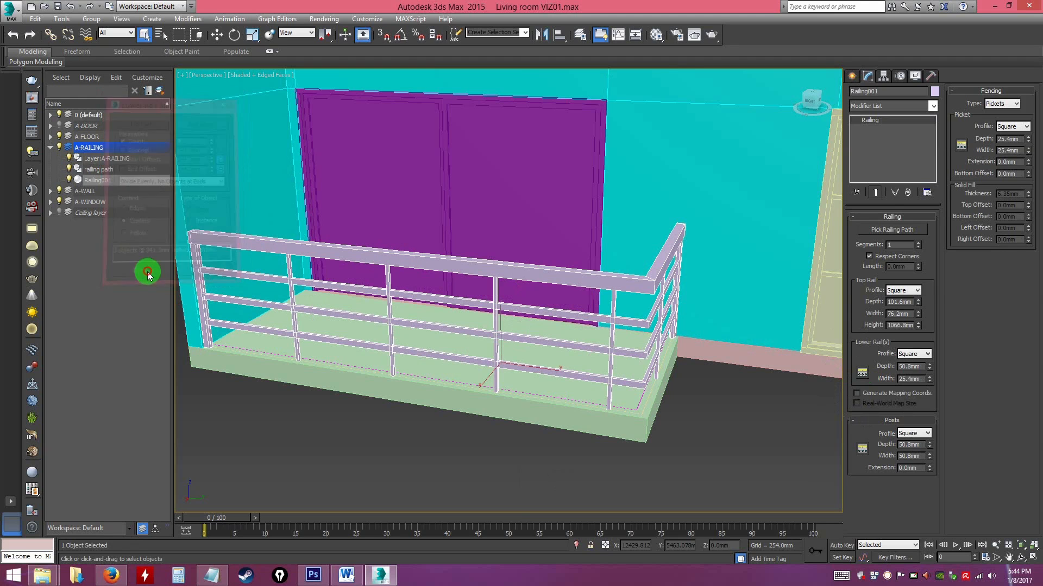
Try a different top rail depth on the railing and undo the change.
left_click(369, 432)
middle_click_drag(468, 419, 588, 293, "alt")
left_click(584, 331)
middle_click_drag(584, 331, 531, 309, "alt")
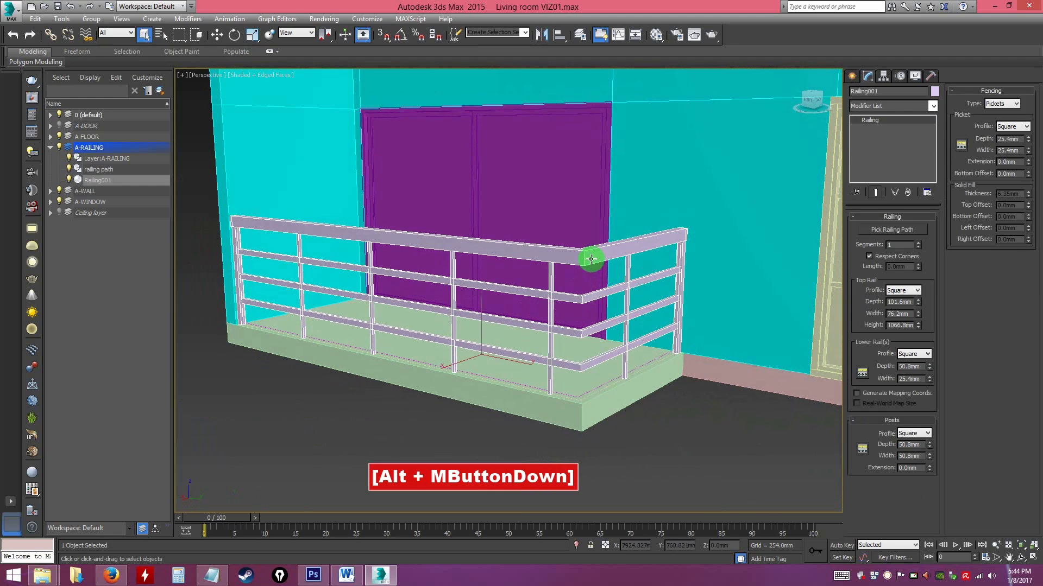
key("ctrl")
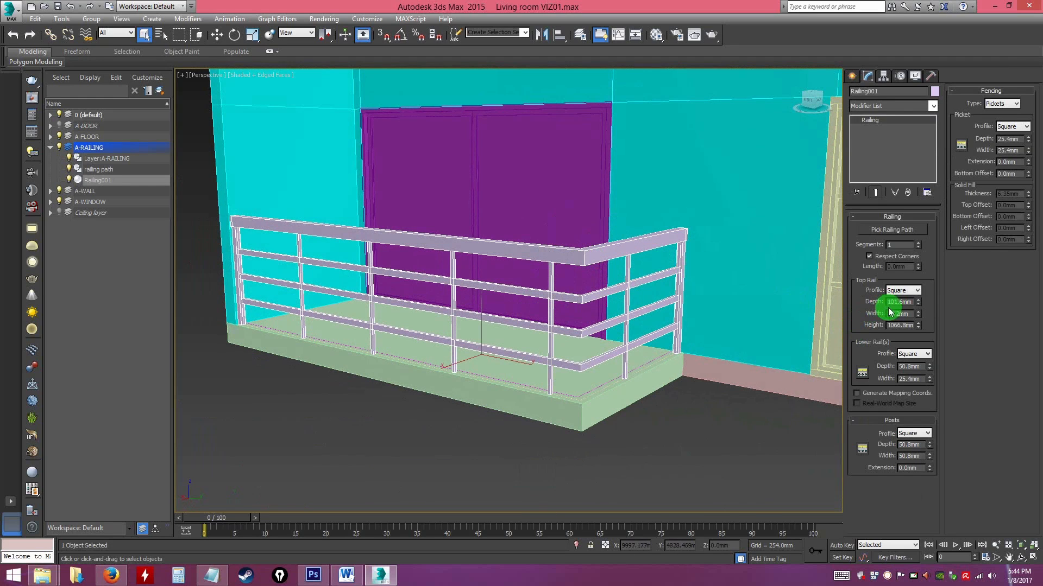
left_click_drag(918, 300, 893, 107)
key("ctrl+z")
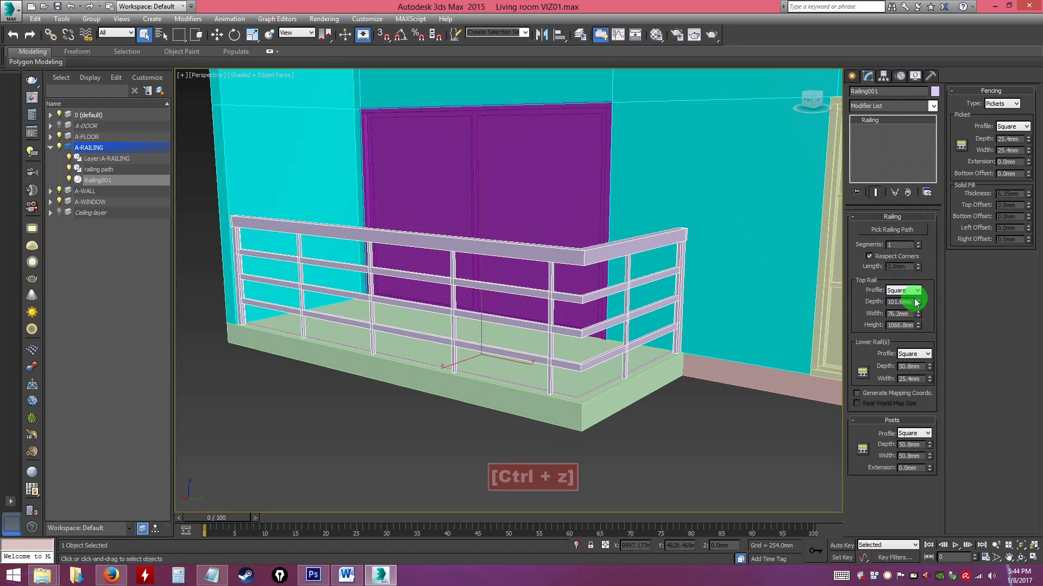
Widen the railing's top rail, setting its width to 150 mm.
left_click_drag(919, 317, 917, 242)
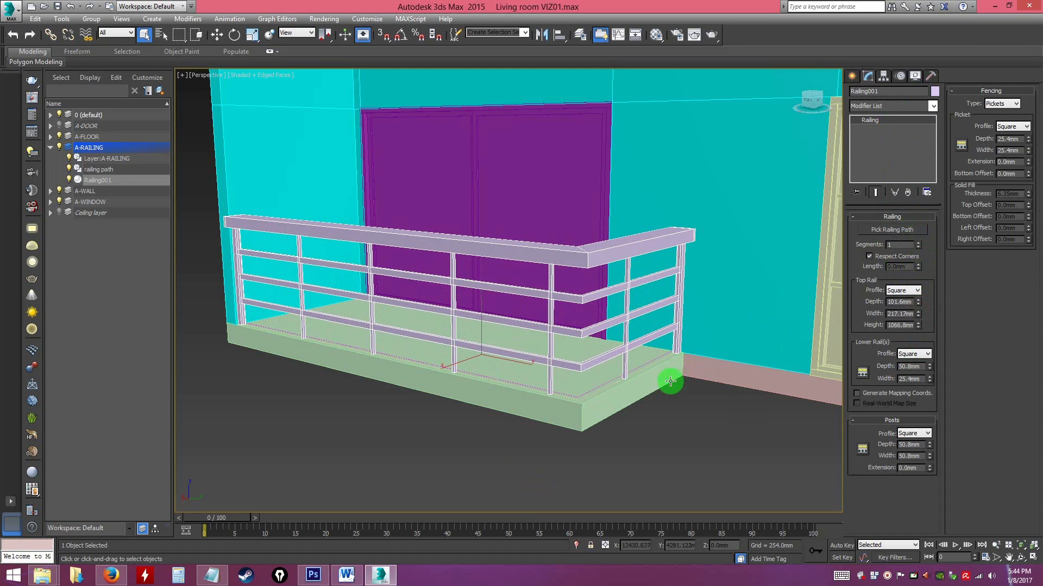
left_click(662, 418)
middle_click_drag(662, 419, 669, 294, "alt")
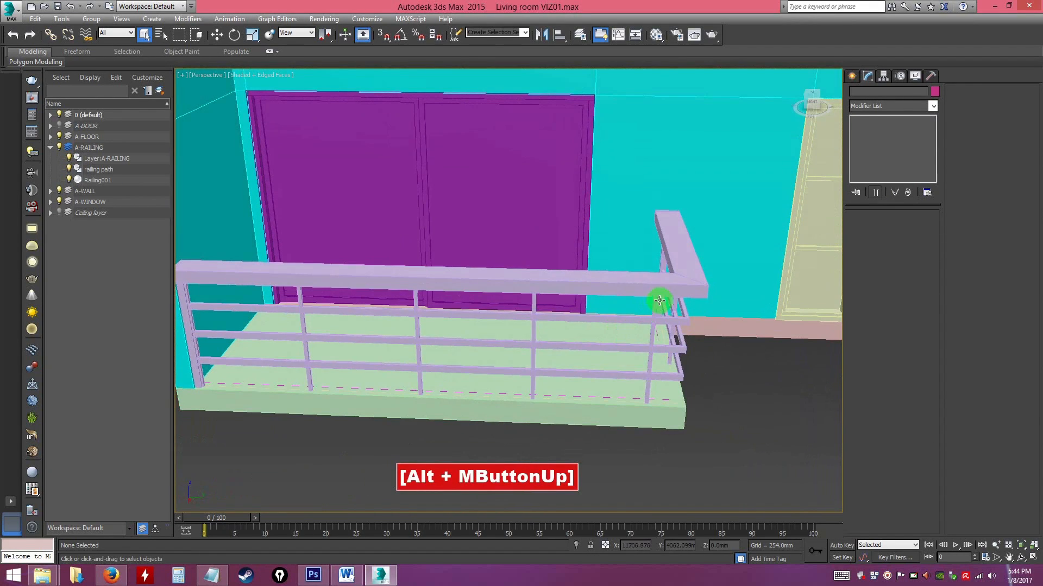
left_click(667, 291)
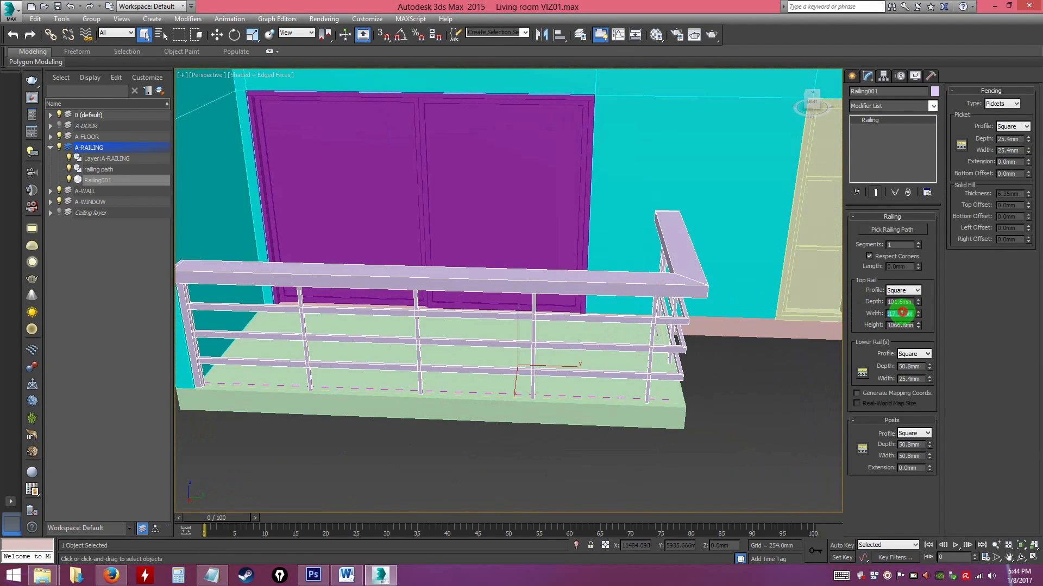
type("150")
key("Return")
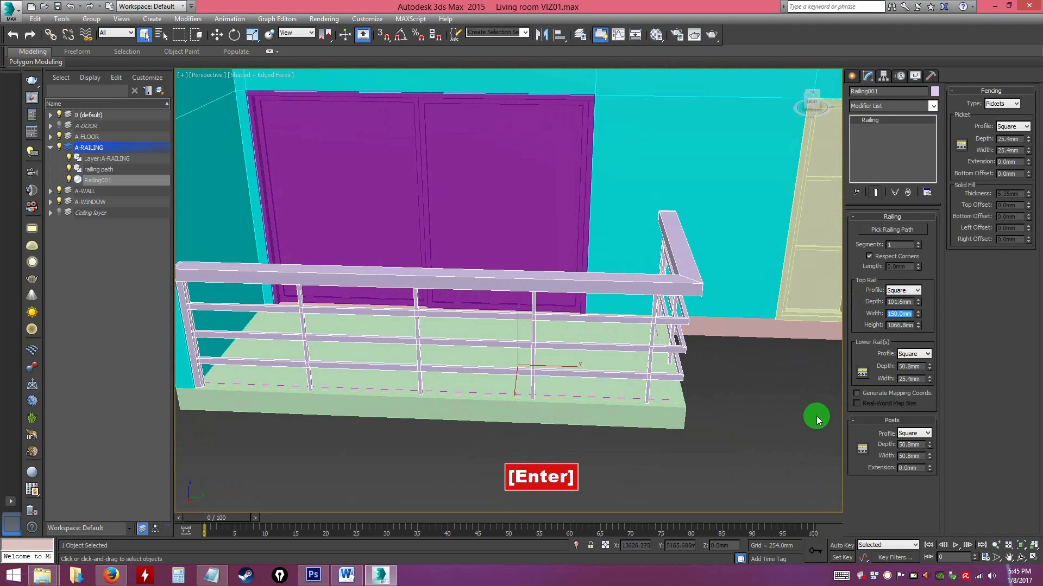
Deselect the railing and save the scene.
left_click(691, 422)
middle_click_drag(691, 421, 505, 240, "alt")
key("ctrl+s")
Draw a standard Plane primitive about 2097 mm long and 1089 mm wide in the Left view, over the panelled door from lintel height to floor.
scroll(556, 302, "up", 5, "alt")
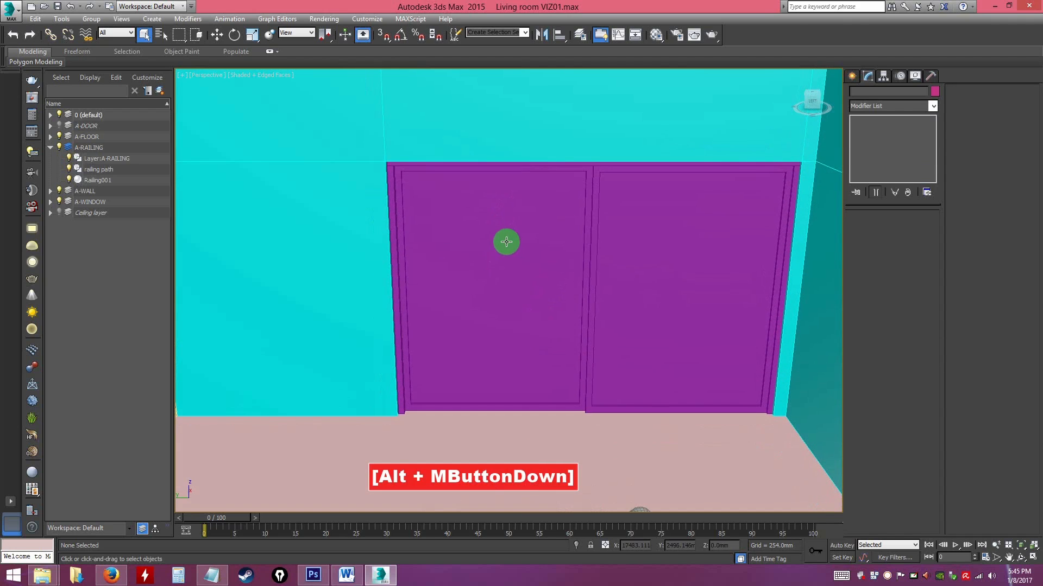
left_click(851, 76)
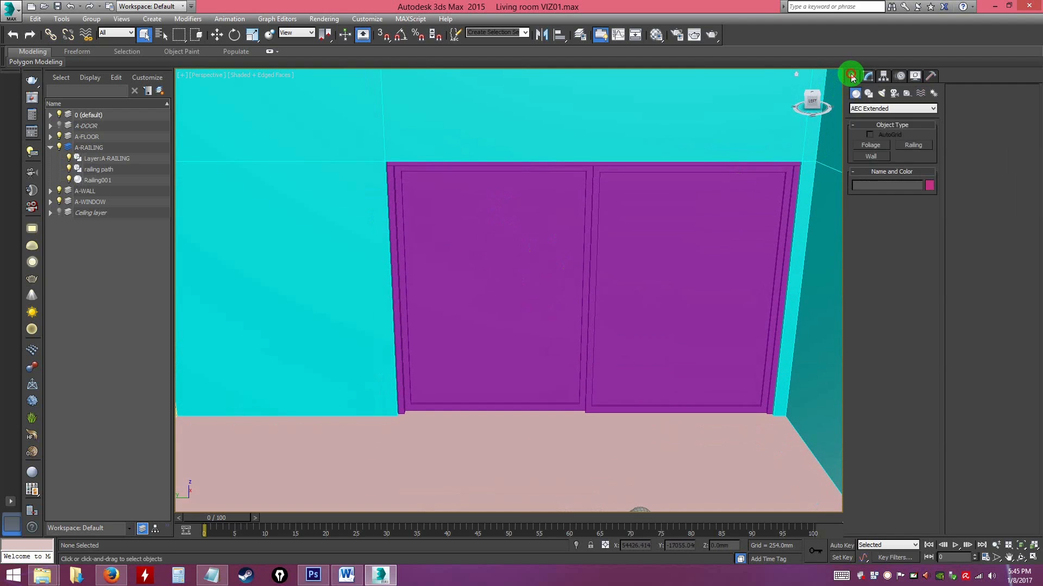
left_click(861, 108)
left_click(862, 111)
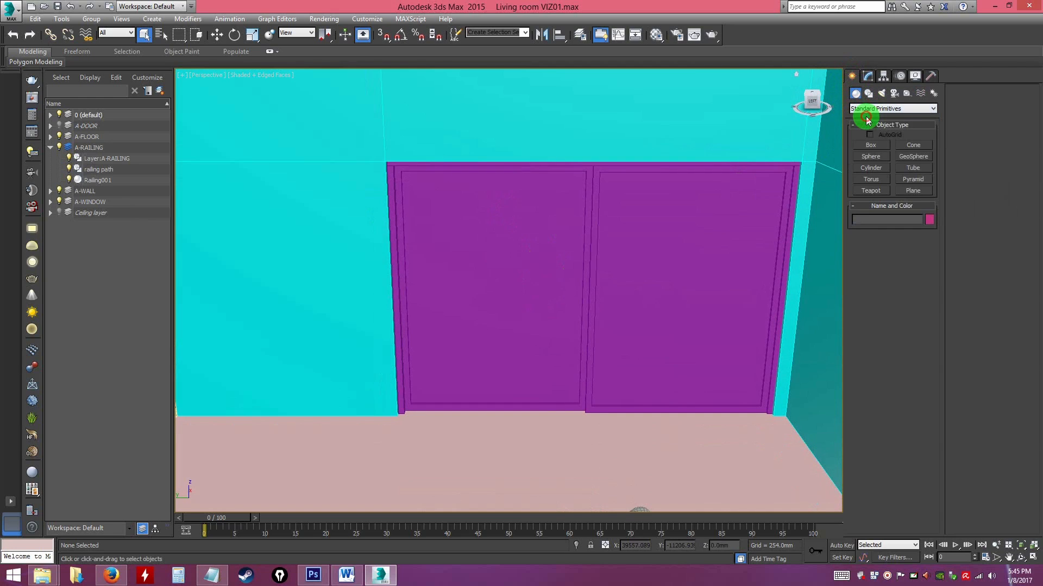
left_click(913, 190)
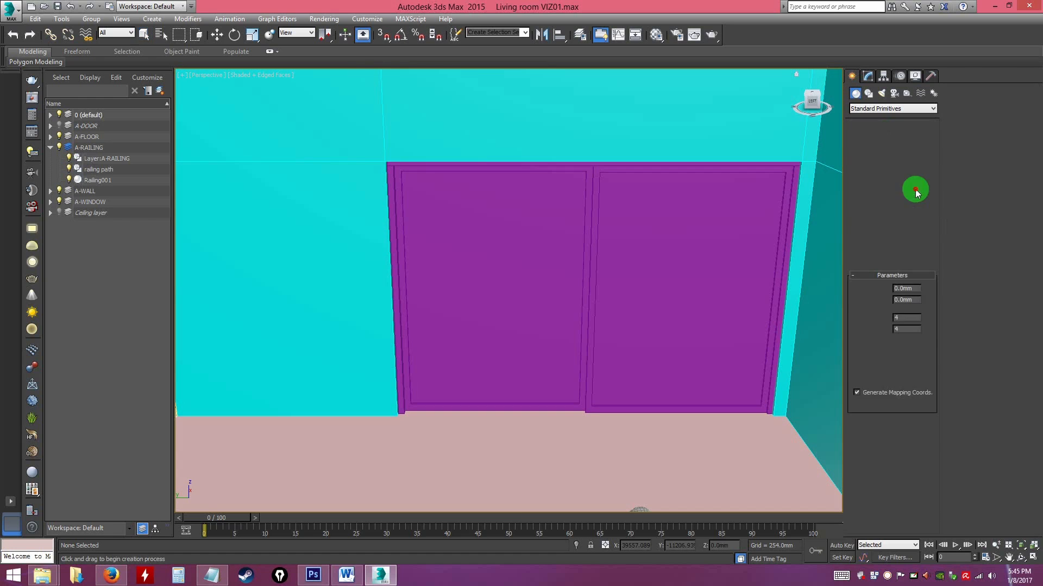
middle_click_drag(675, 251, 654, 227, "alt")
key("alt+w")
left_click(652, 230)
middle_click_drag(717, 207, 758, 262)
scroll(758, 261, "down", 2)
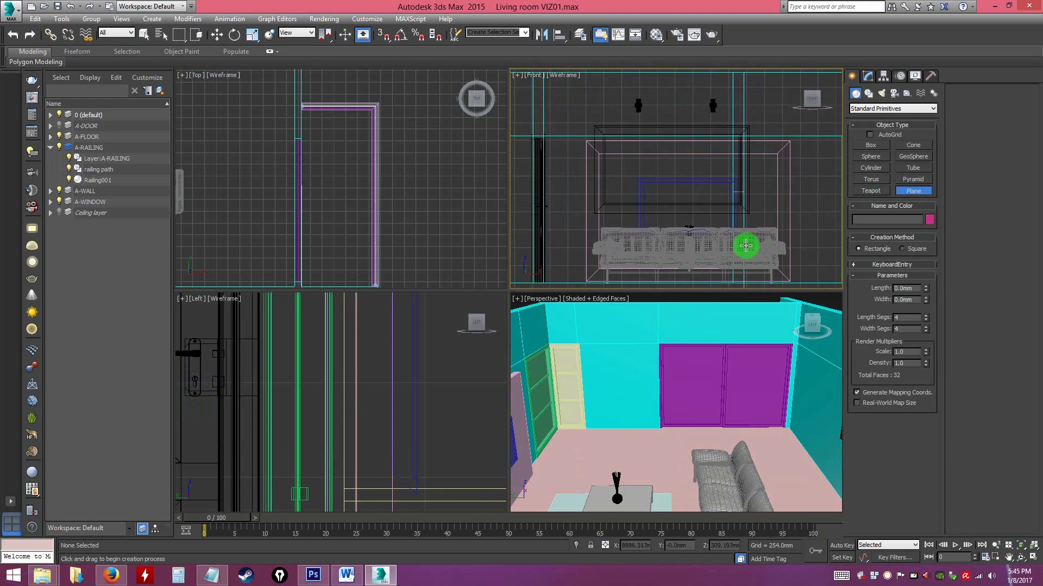
scroll(745, 245, "up", 3)
middle_click_drag(370, 391, 404, 372)
scroll(404, 372, "down", 10)
middle_click_drag(289, 414, 361, 387)
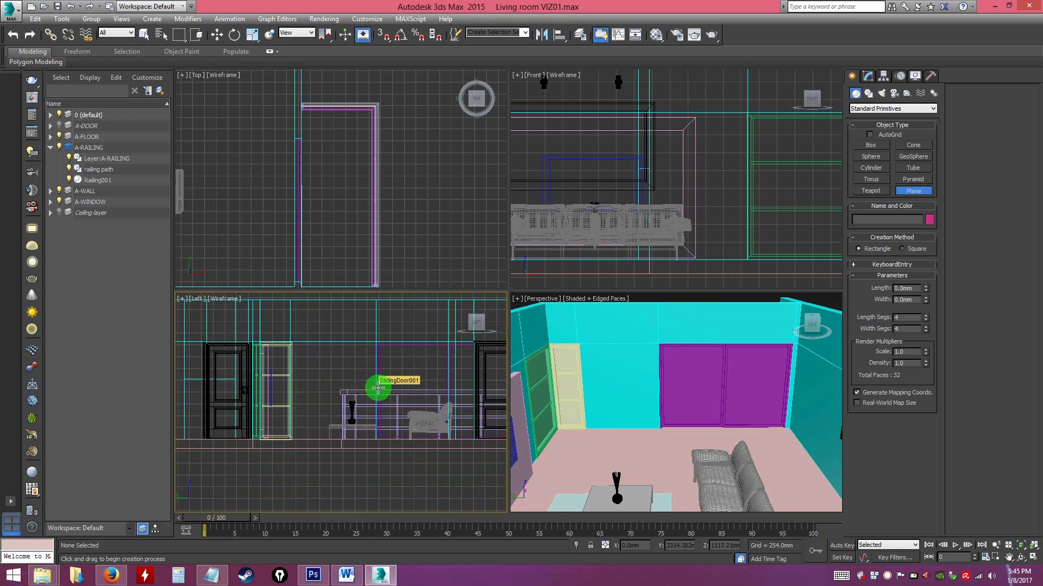
middle_click_drag(378, 388, 336, 391)
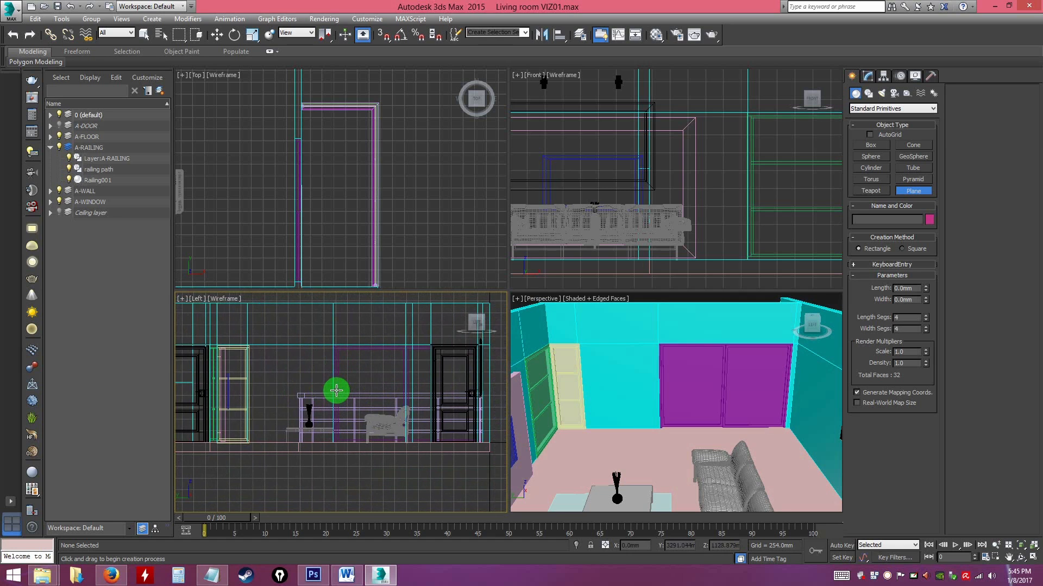
key("alt+w")
middle_click_drag(554, 270, 498, 311)
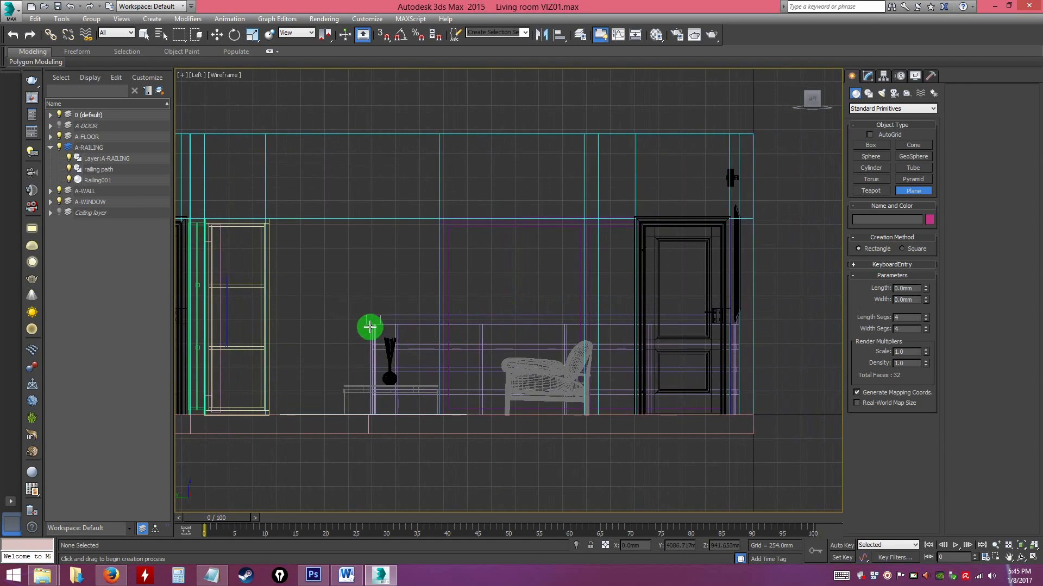
middle_click_drag(542, 325, 477, 319)
scroll(435, 275, "up", 2)
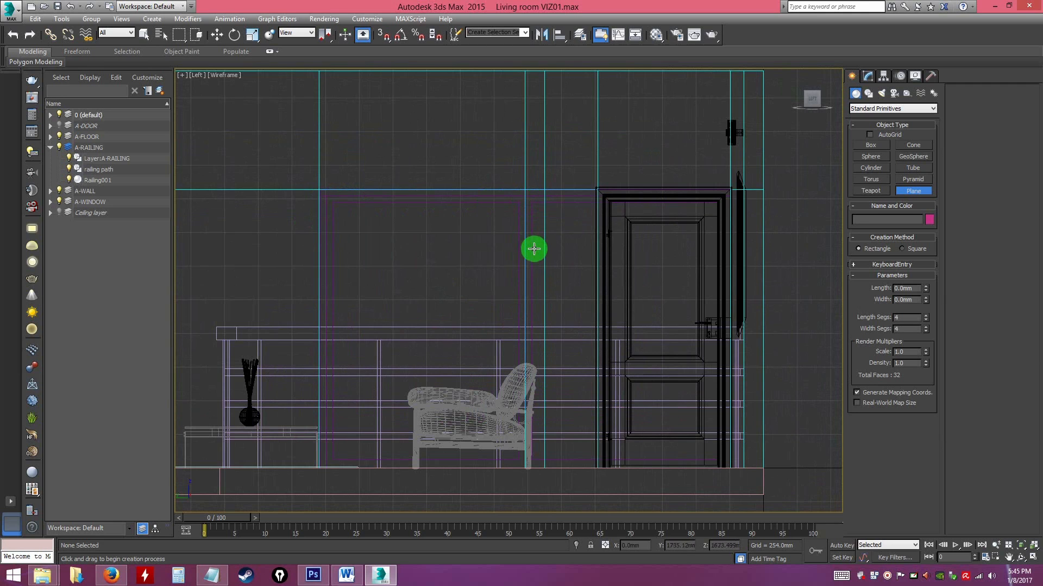
middle_click_drag(584, 265, 522, 234)
left_click_drag(510, 159, 657, 436)
right_click(625, 321)
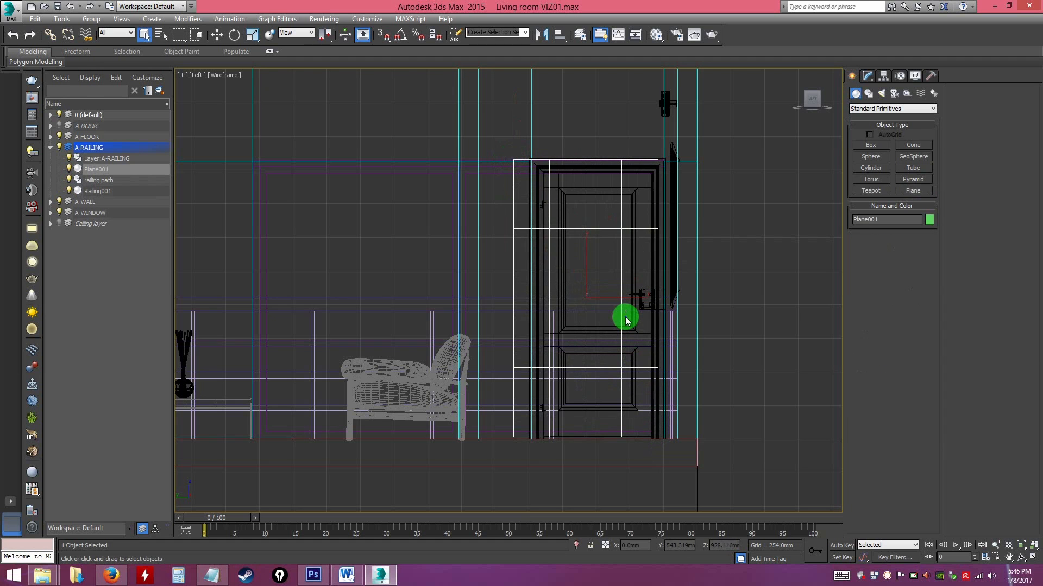
Move the new plane along X across the room to the sliding door wall next to the balcony.
key("alt+w")
right_click(661, 361)
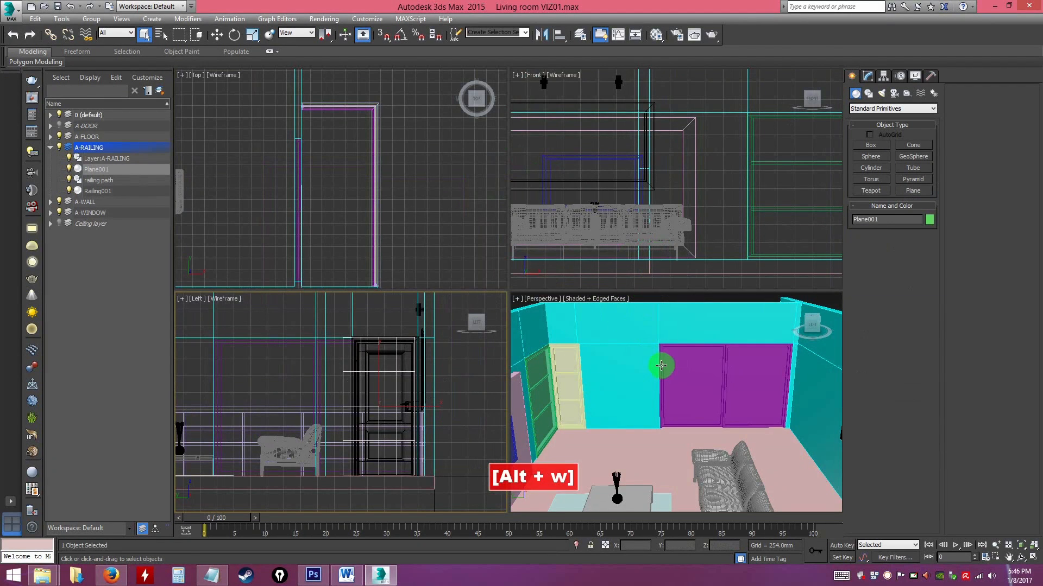
key("alt+w")
middle_click_drag(645, 371, 498, 345, "alt")
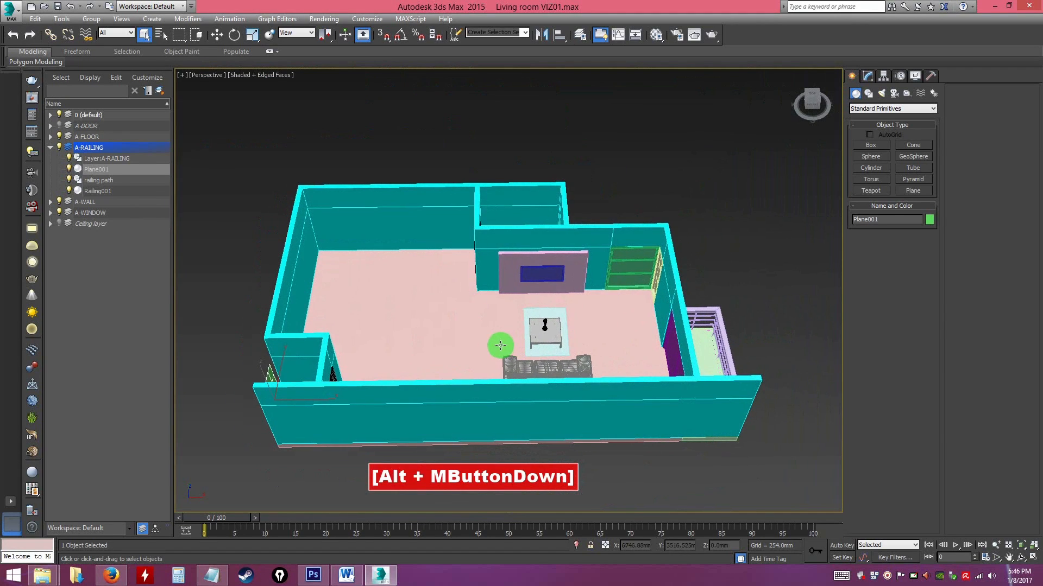
key("w")
middle_click_drag(342, 373, 342, 354, "alt")
left_click_drag(326, 365, 713, 350)
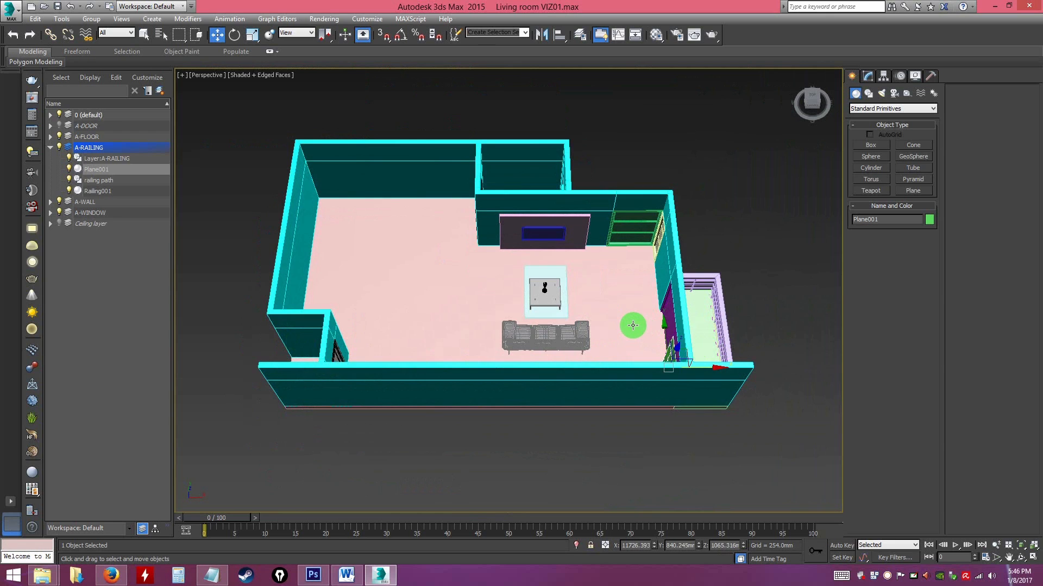
Adjust the plane's position so it stands upright close in front of the sliding door, beside the room corner.
key("z")
middle_click_drag(514, 333, 586, 296, "alt")
scroll(607, 270, "down", 3)
left_click_drag(507, 282, 527, 279)
middle_click_drag(527, 278, 529, 332, "alt")
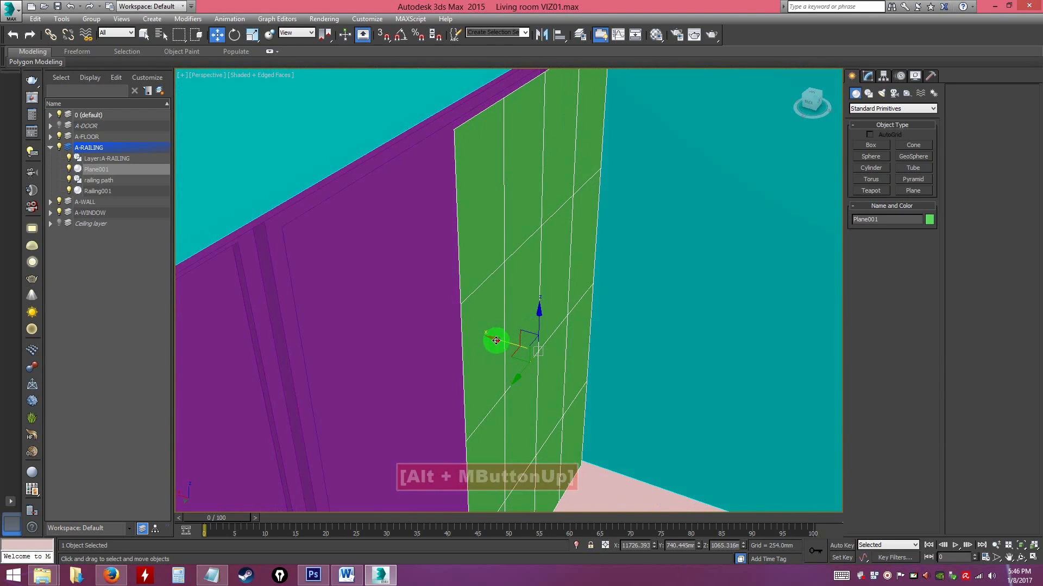
left_click_drag(496, 340, 483, 335)
middle_click_drag(539, 349, 473, 243, "alt")
middle_click_drag(484, 284, 497, 257, "alt")
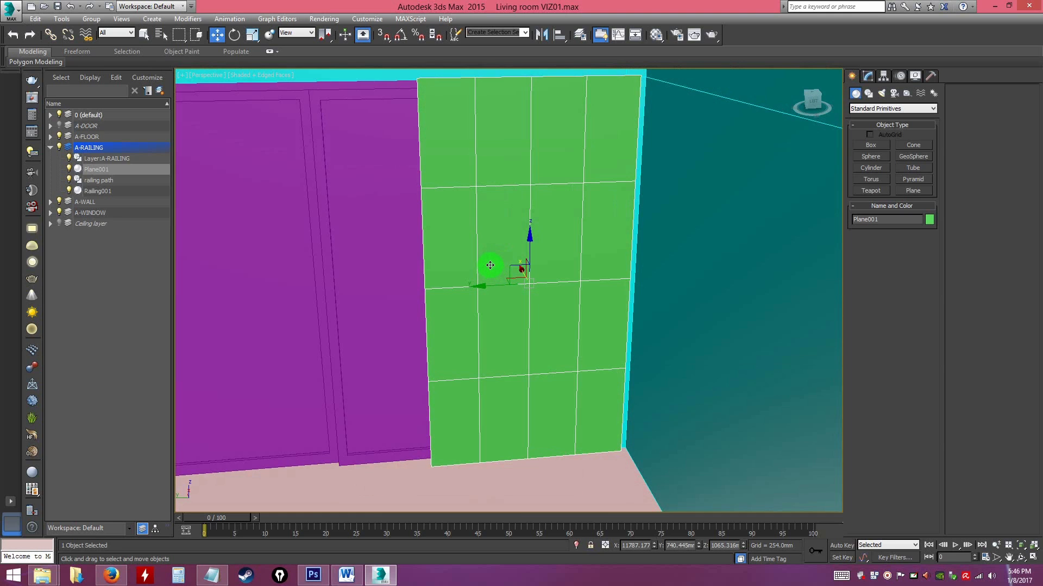
middle_click_drag(485, 263, 514, 288, "alt")
Reduce the plane's length segments to 3.
left_click(869, 76)
mouse_move(472, 221)
middle_mouse_down("alt")
mouse_move(558, 263)
mouse_move(603, 237)
mouse_move(527, 233)
mouse_move(561, 188)
mouse_move(572, 207)
mouse_move(572, 261)
mouse_move(511, 238)
mouse_move(502, 184)
mouse_move(482, 235)
middle_mouse_up("alt")
middle_click_drag(649, 248, 519, 215, "alt")
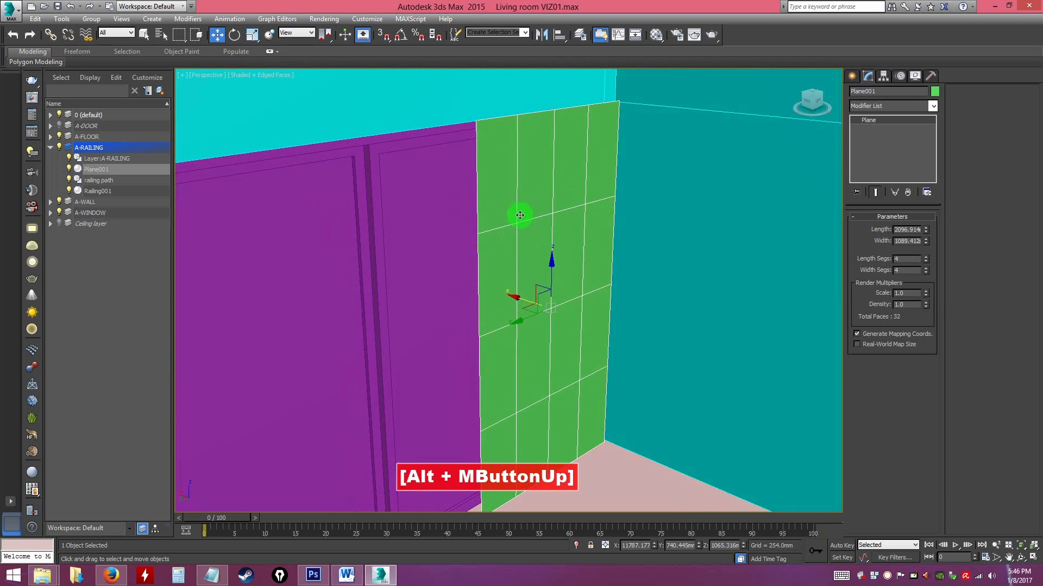
middle_click_drag(542, 335, 885, 247, "alt")
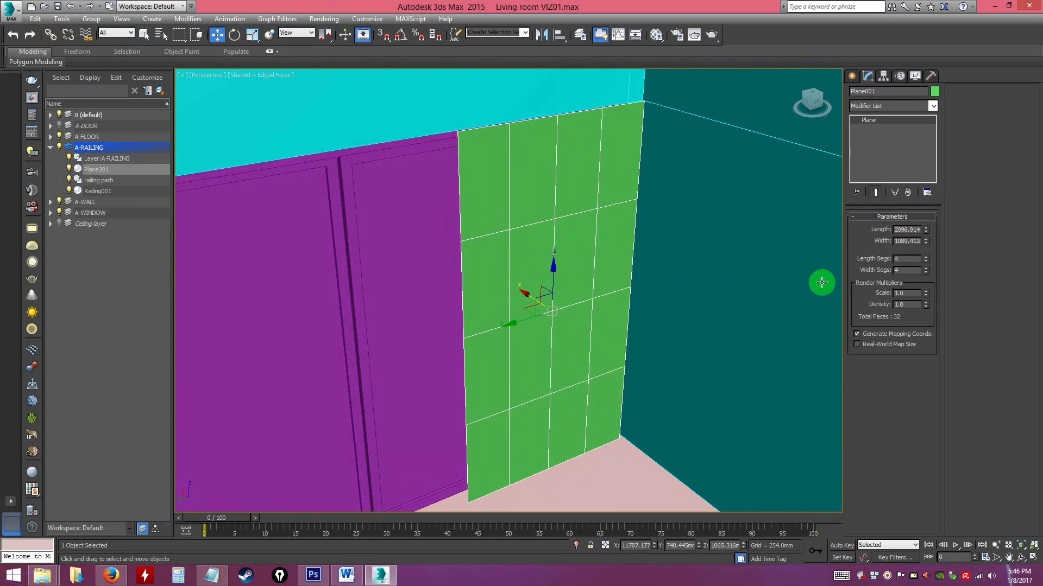
middle_click_drag(541, 245, 559, 384, "alt")
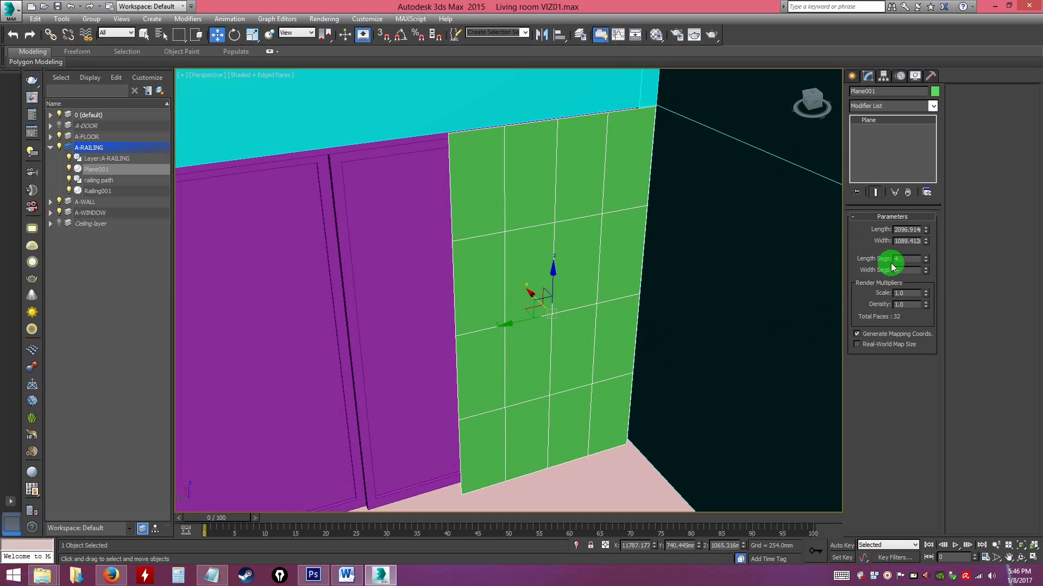
left_click_drag(927, 258, 929, 269)
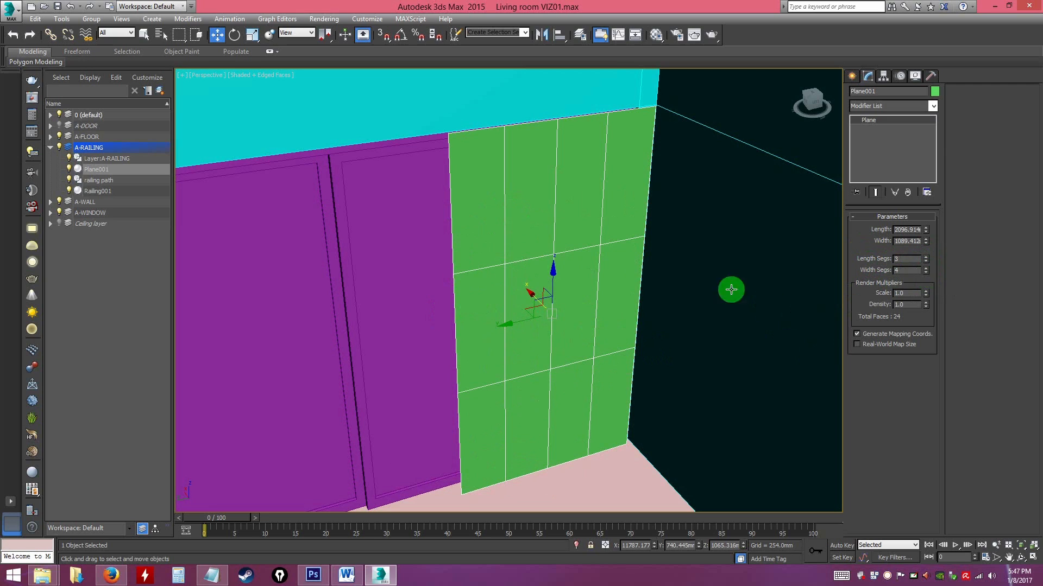
Set the plane's width segments to 8.
left_click(927, 269)
left_click(927, 268)
left_click(927, 269)
left_click(927, 268)
left_click(926, 268)
middle_click_drag(728, 276, 802, 326, "alt")
left_click(926, 272)
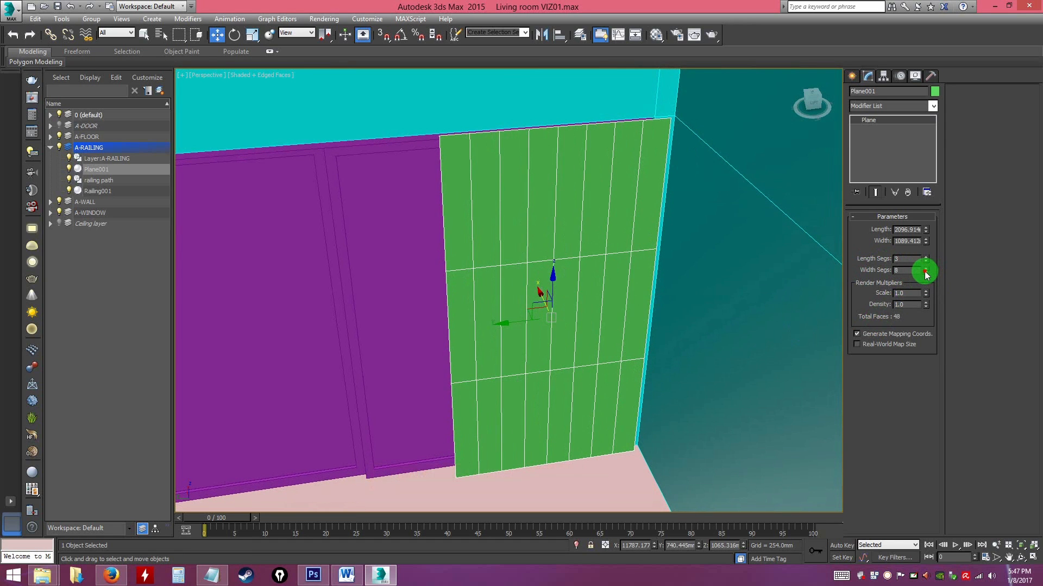
Convert the segmented plane to an Editable Poly and rename it curtain.
middle_click_drag(552, 291, 538, 214, "alt")
right_click(539, 215)
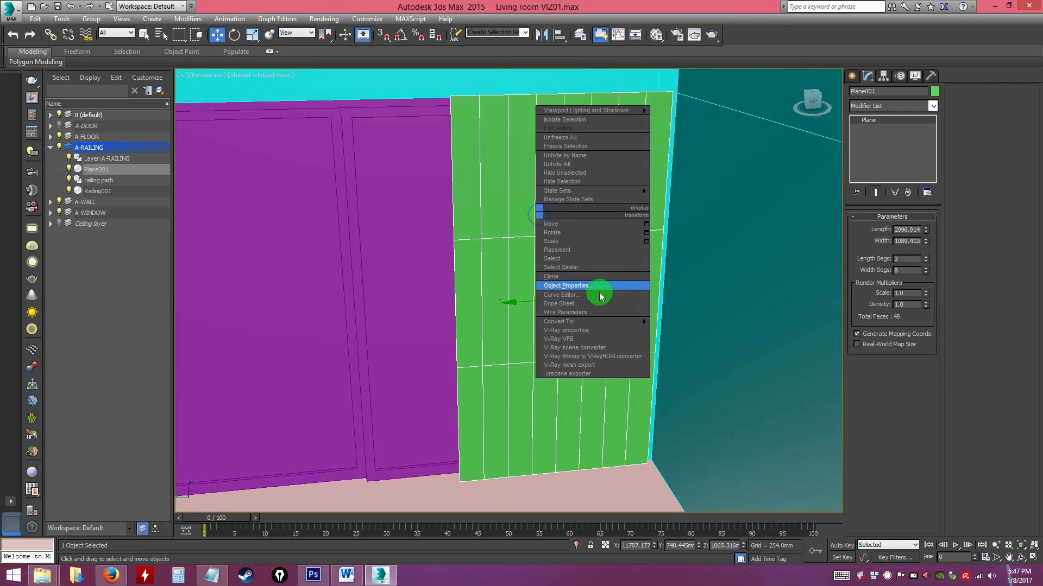
left_click(584, 322)
left_click(683, 331)
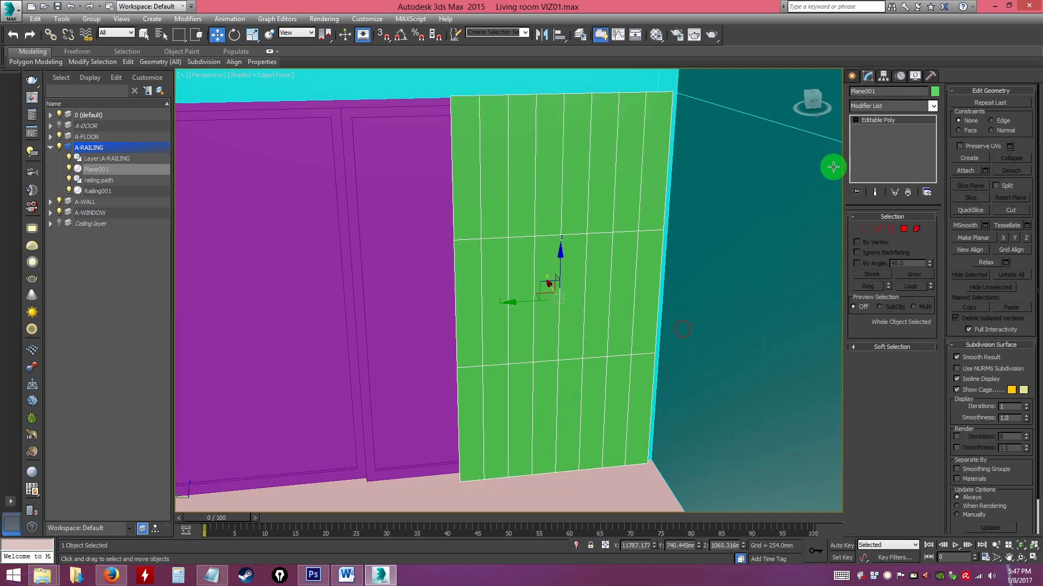
left_click_drag(885, 88, 759, 93)
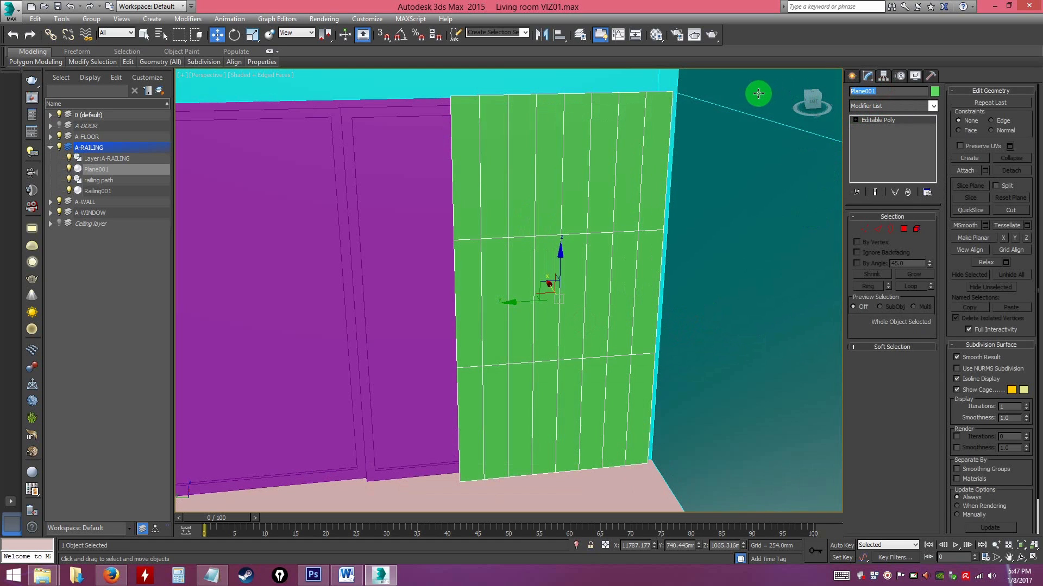
type("curtain")
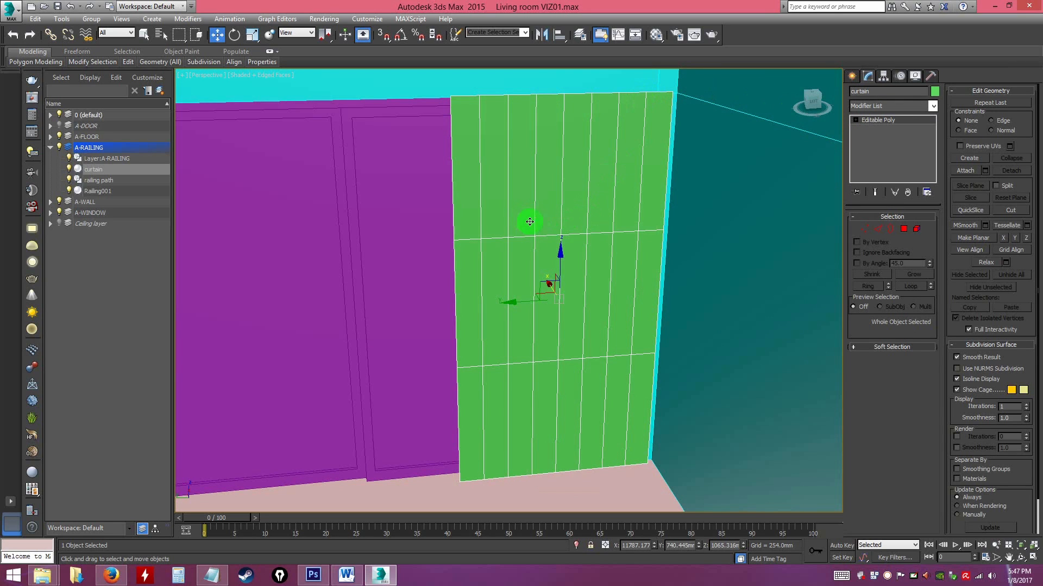
Deselect everything and create a new layer named curtain.
middle_click_drag(554, 240, 559, 244, "alt")
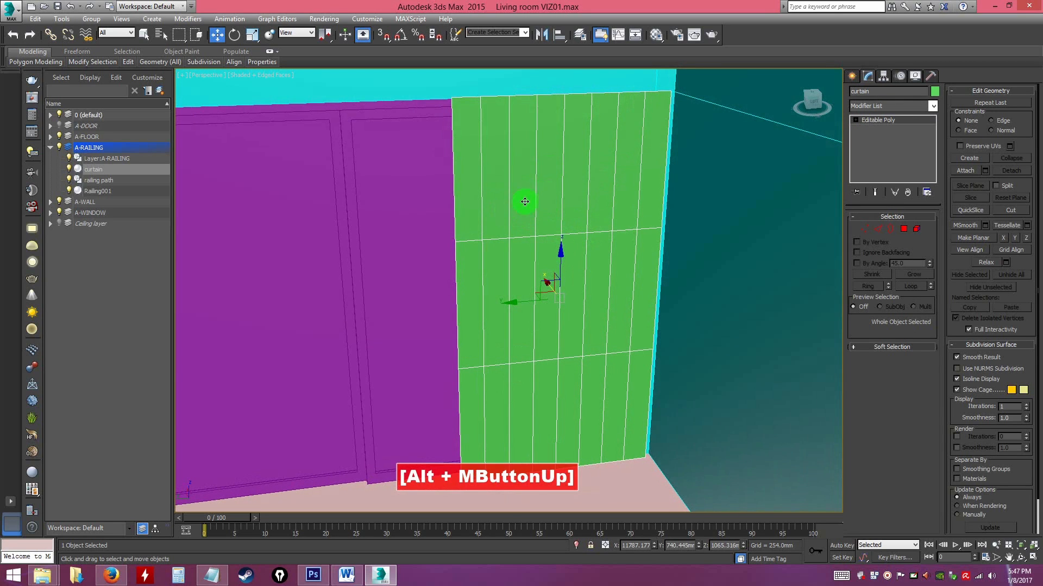
key("ctrl")
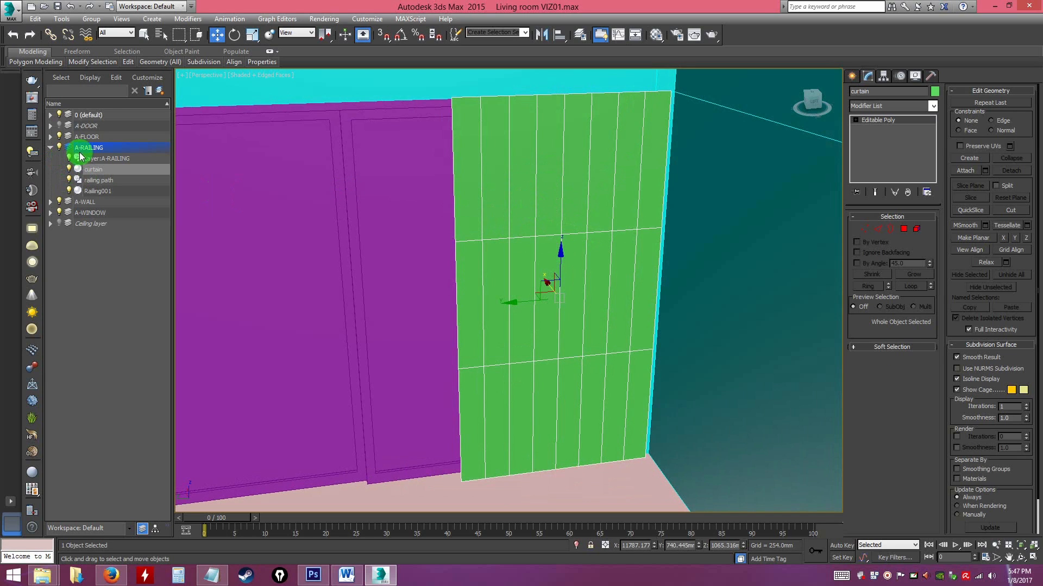
key("ctrl")
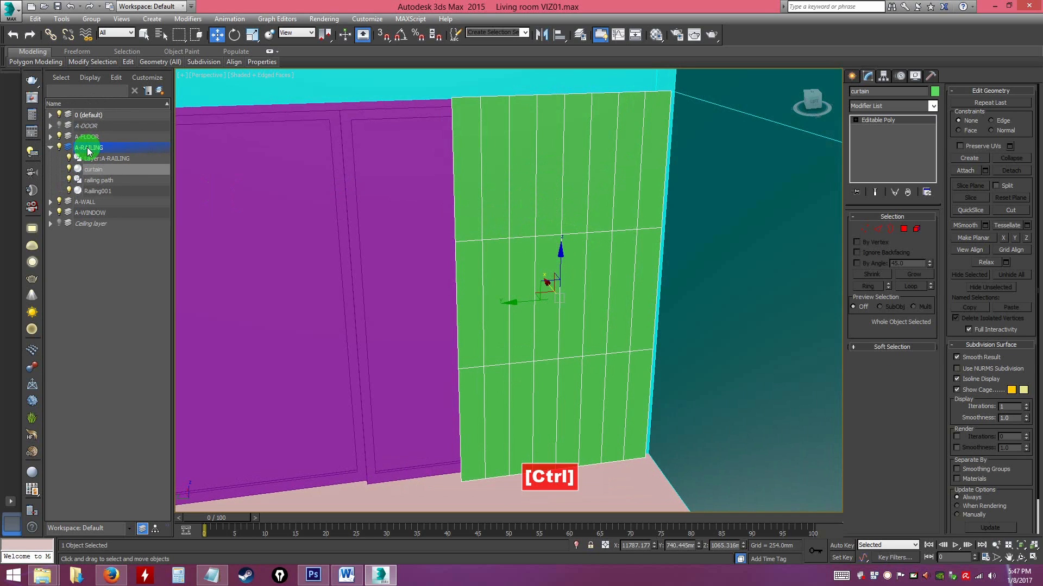
left_click(105, 293)
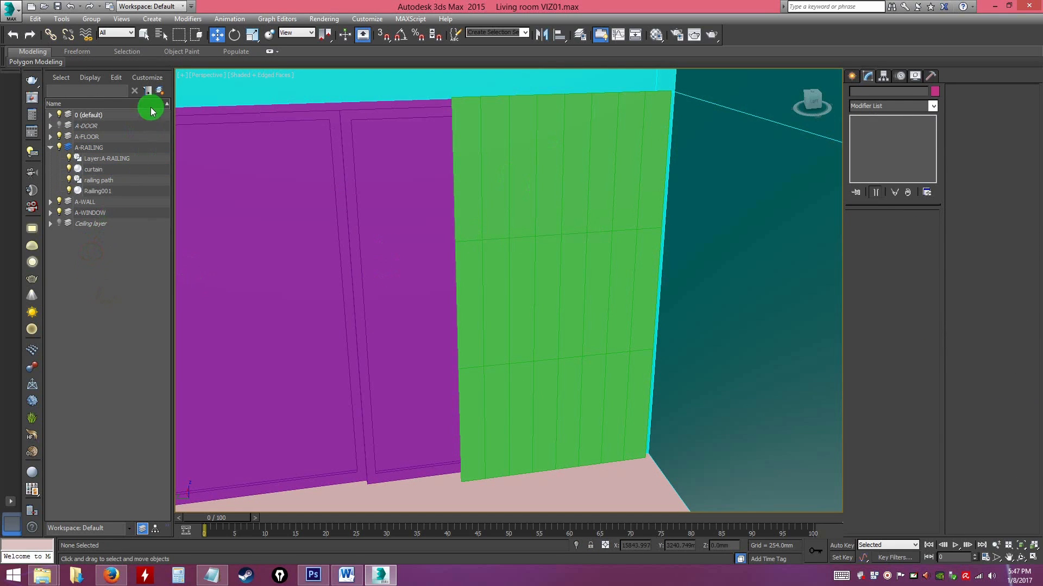
left_click(159, 90, "ctrl")
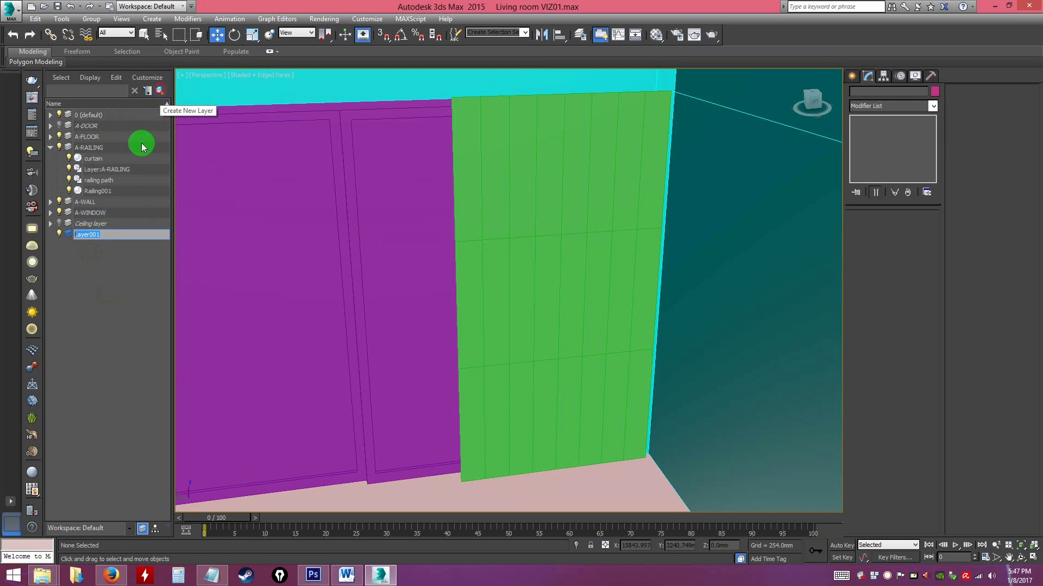
type("c")
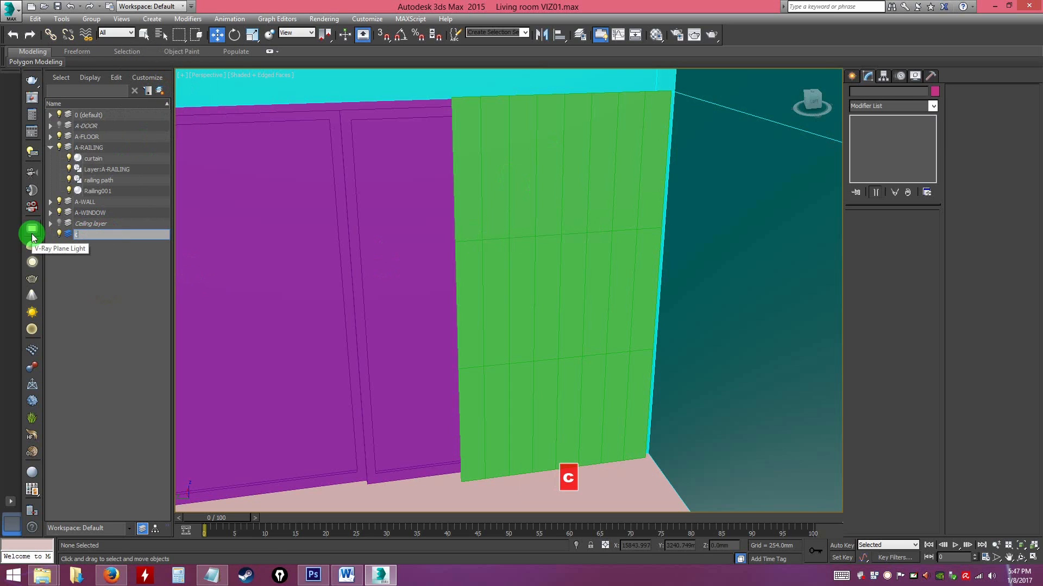
type("urtain")
key("Return")
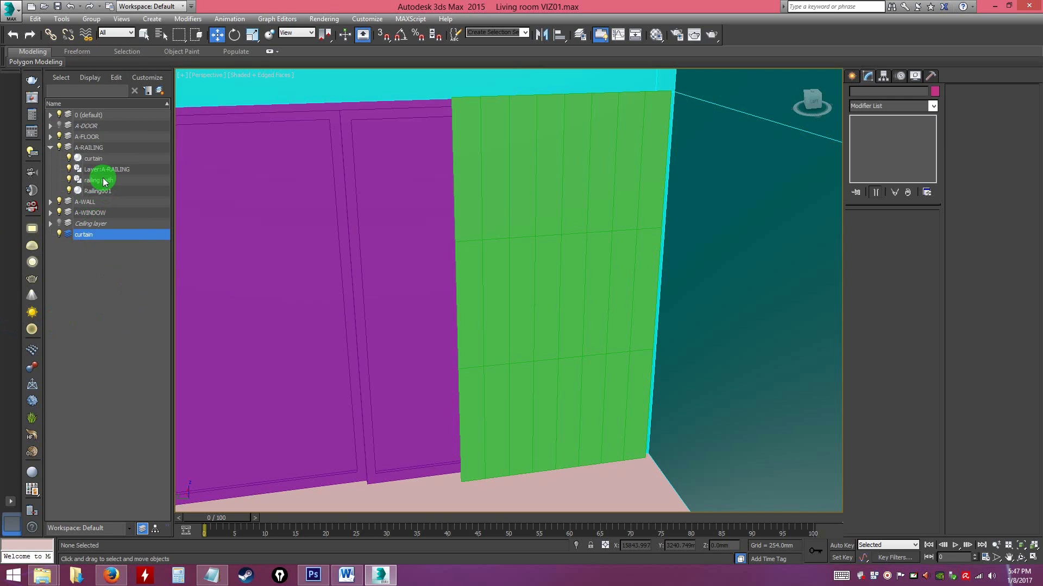
Move the curtain object from the A-RAILING layer into the curtain layer and check it by toggling that layer's visibility.
left_click(91, 158)
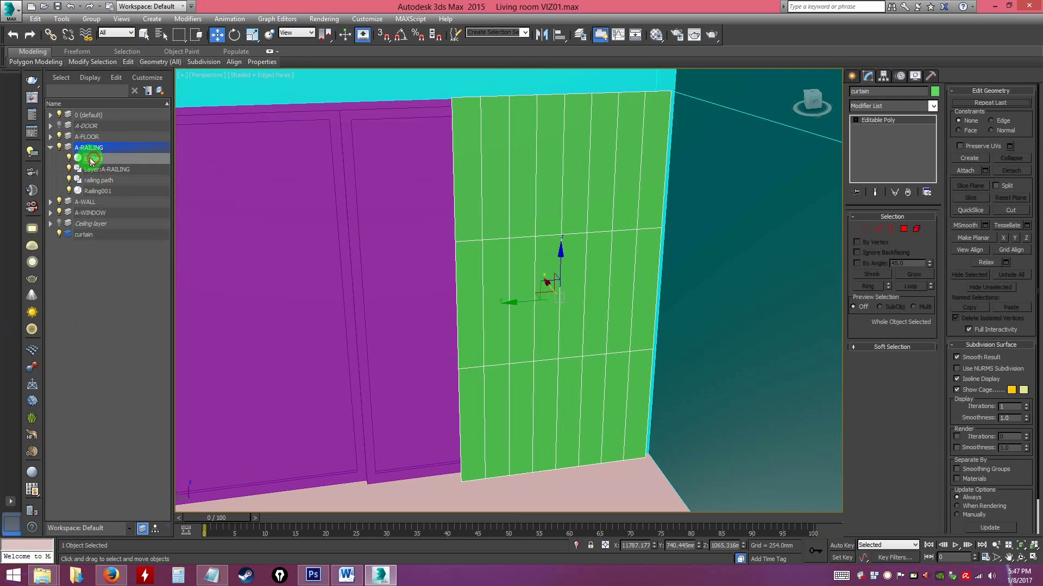
left_click_drag(91, 158, 89, 253)
left_click(88, 255)
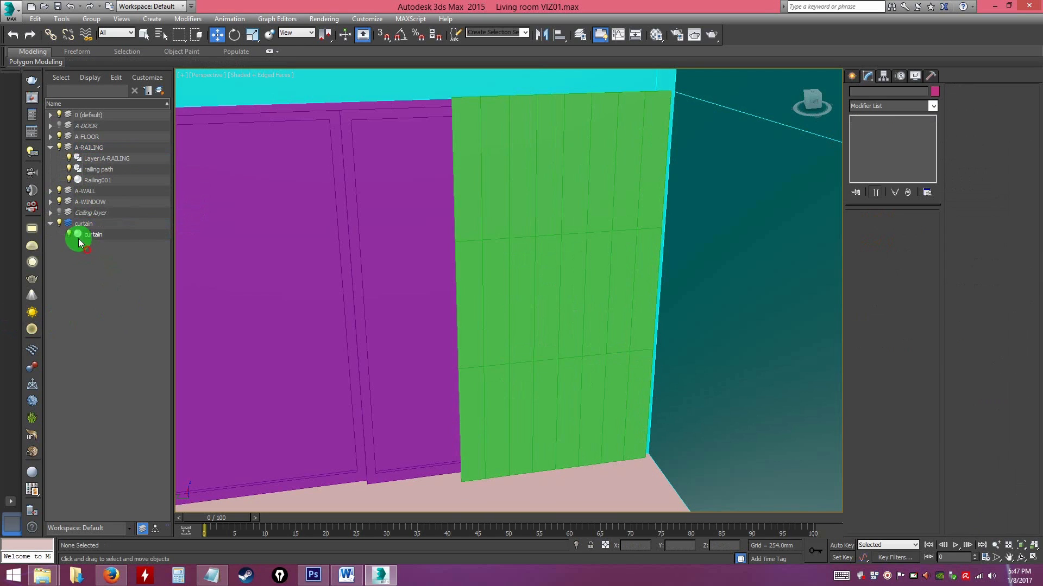
left_click(97, 234)
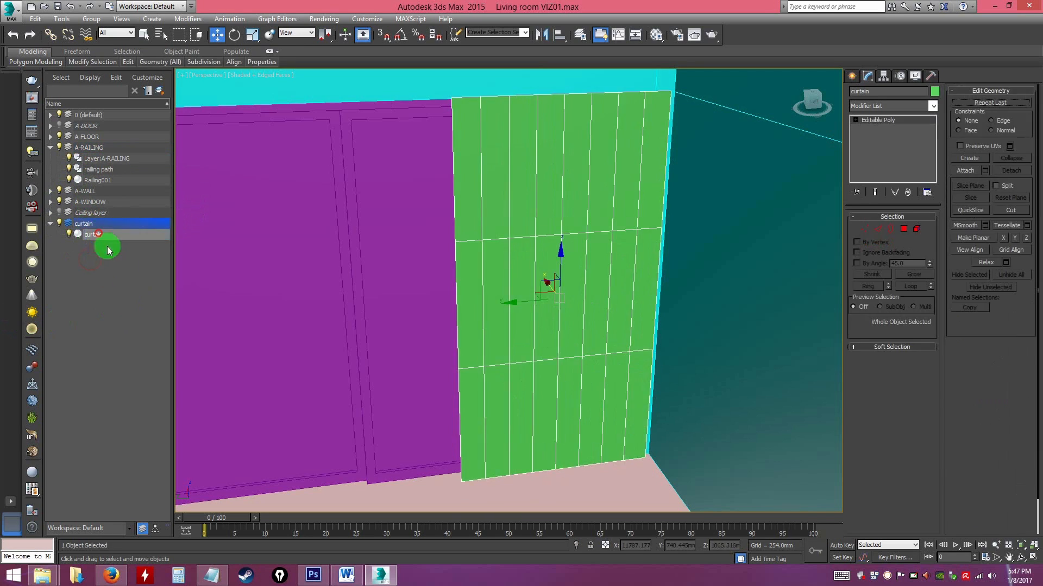
left_click(60, 223)
left_click(59, 223)
Raise the top row of the curtain's vertices along Z above the top of the sliding door.
middle_click_drag(471, 270, 548, 258, "alt")
left_click(565, 223)
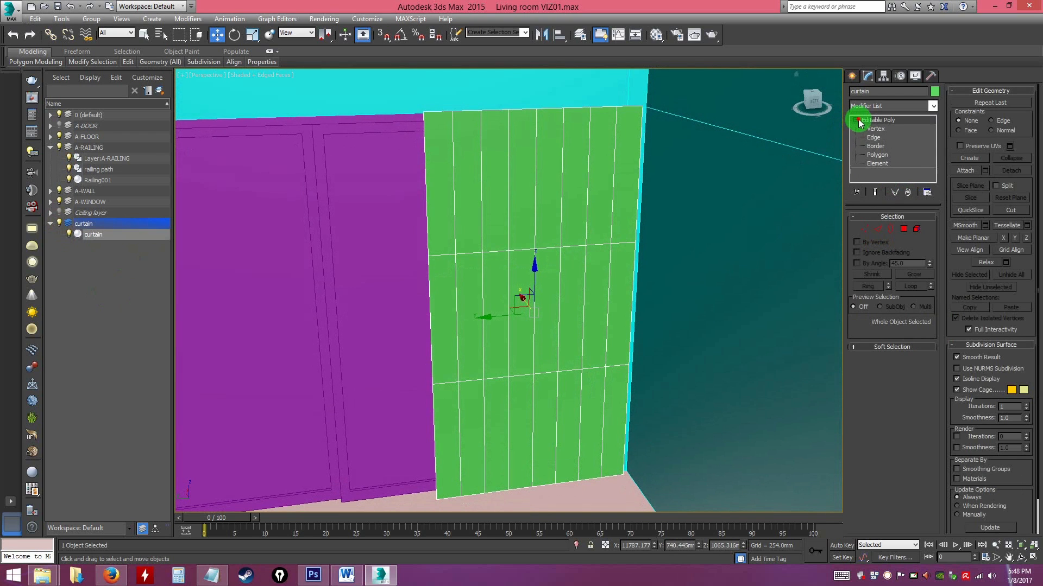
left_click(875, 130)
middle_click_drag(574, 224, 418, 149, "alt")
left_click_drag(390, 107, 698, 175)
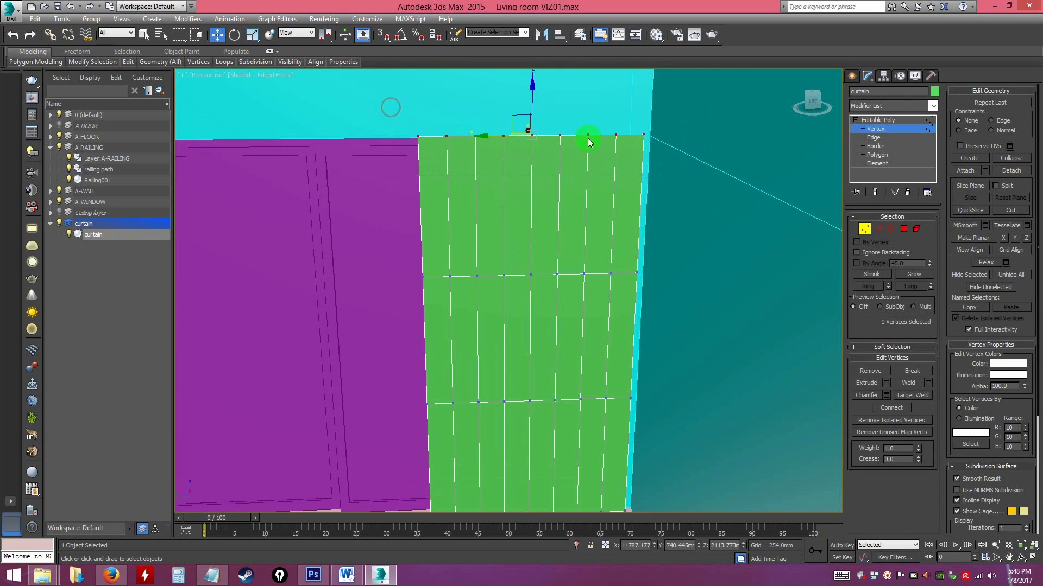
left_click_drag(531, 98, 524, 58)
Move the curtain's upper middle row of vertices up along Z to even out the segment heights.
middle_click_drag(543, 211, 427, 279, "alt")
left_click_drag(689, 335, 705, 323)
left_click_drag(534, 248, 534, 222)
Select all the curtain's vertices and scale them along Y to about 69% to narrow the curtain.
middle_click_drag(546, 250, 462, 181, "alt")
left_click_drag(702, 471, 701, 470)
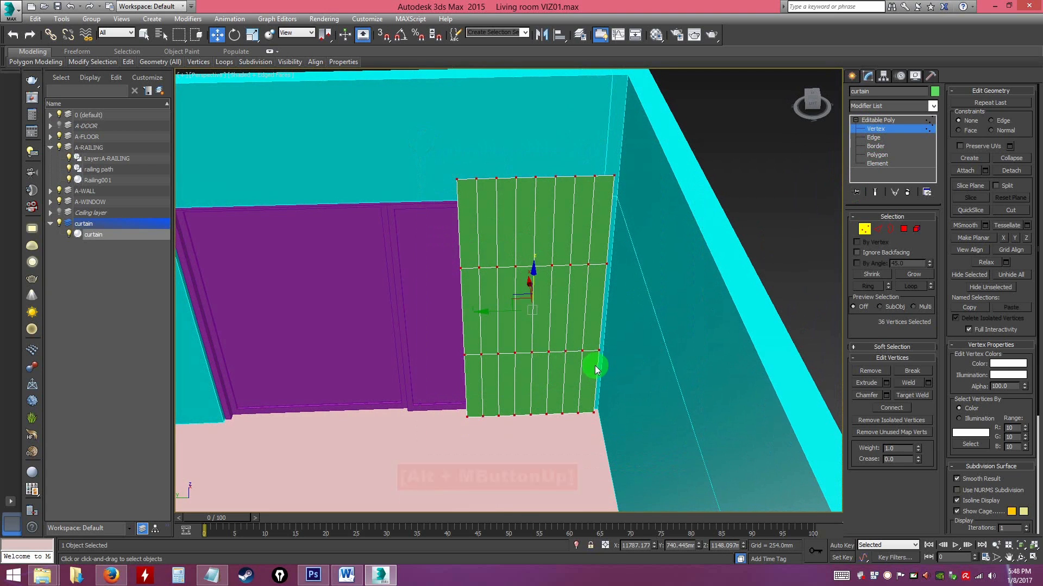
left_click(250, 34)
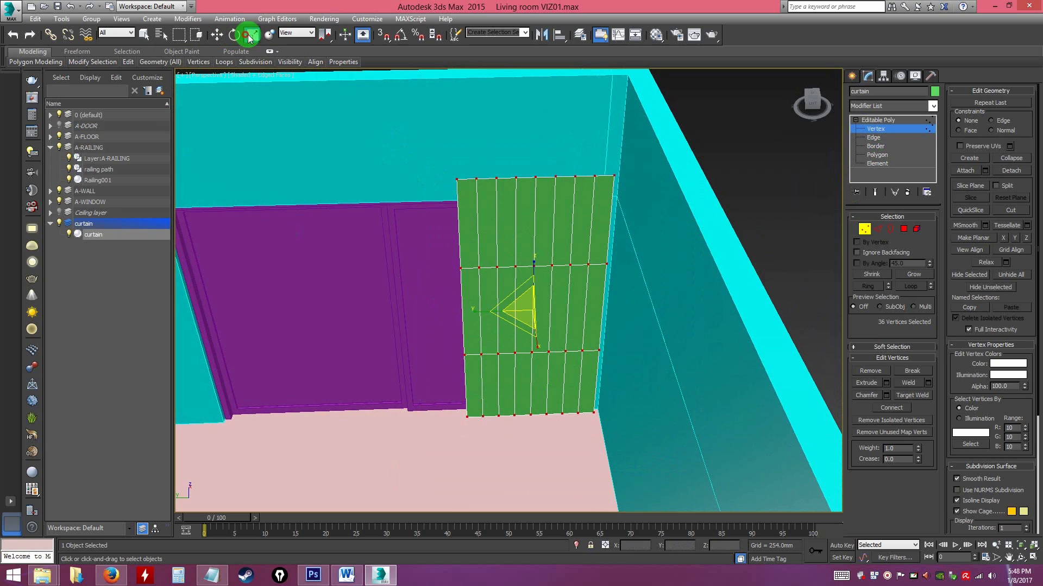
left_click_drag(474, 311, 492, 316)
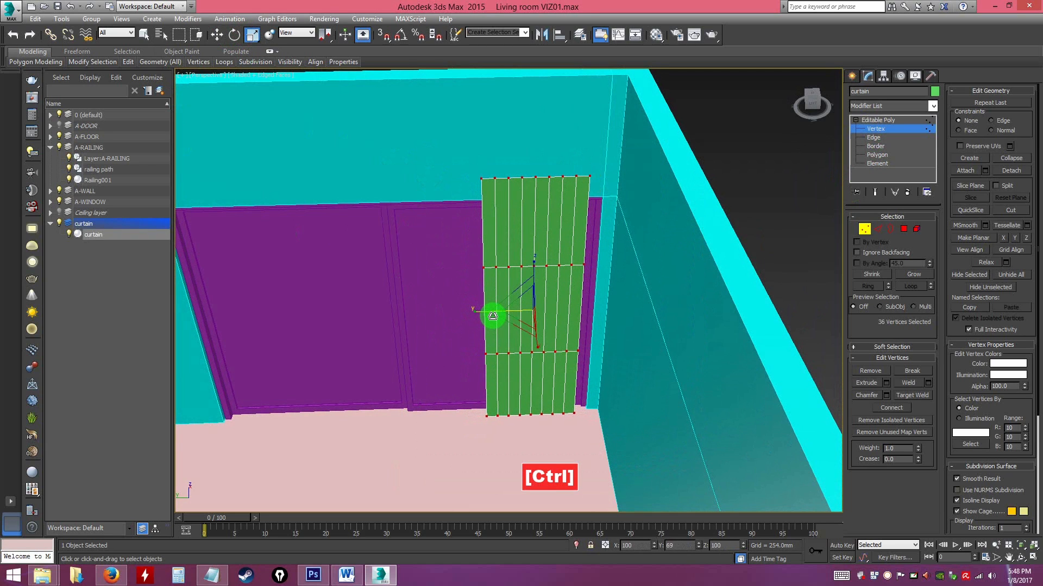
key("w")
left_click(496, 314)
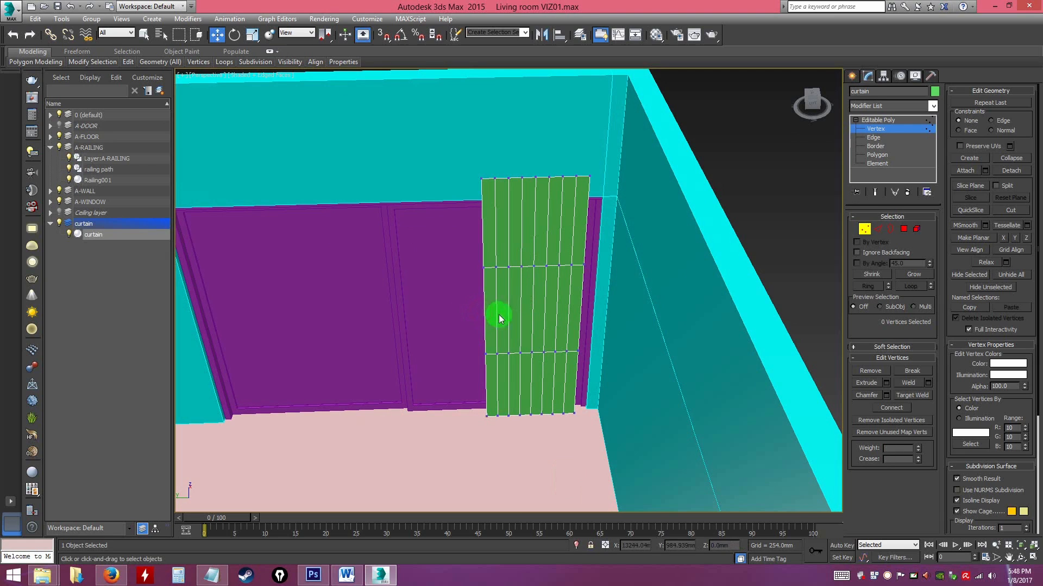
Leave vertex editing and move the whole curtain along Y towards the room corner.
left_click(880, 131)
left_click(558, 288)
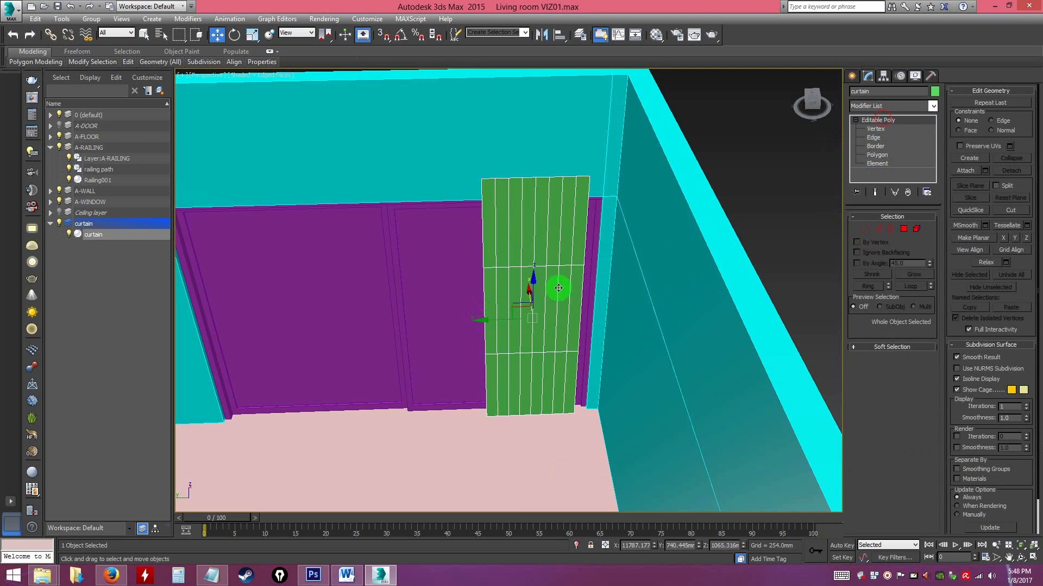
mouse_move(486, 320)
left_mouse_down()
mouse_move(500, 321)
mouse_move(477, 321)
mouse_move(503, 326)
left_mouse_up()
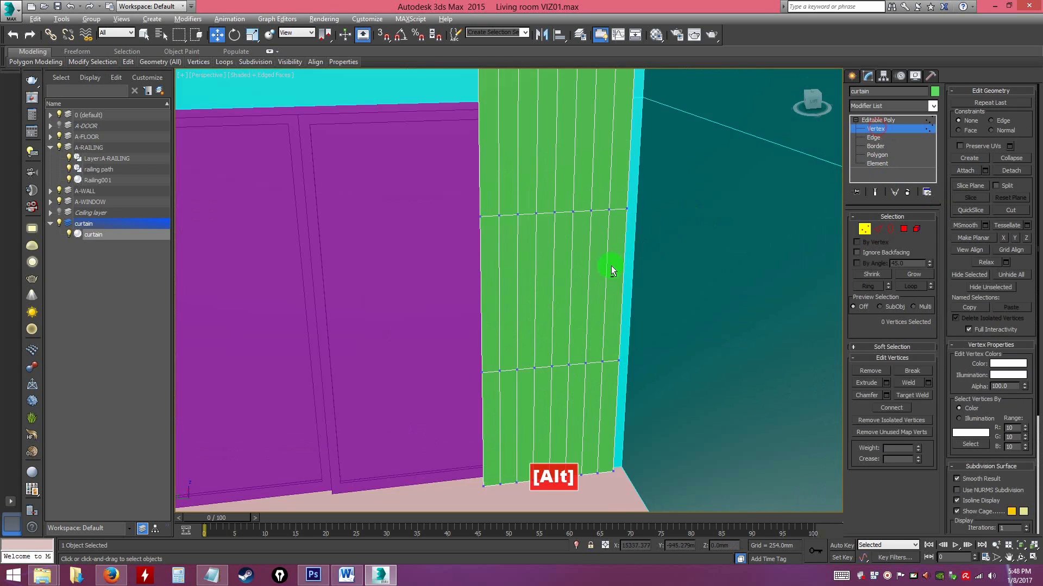
Select the four vertices of the curtain's second vertical column, counted from the edge farthest from the room corner.
middle_click_drag(611, 266, 552, 293, "alt")
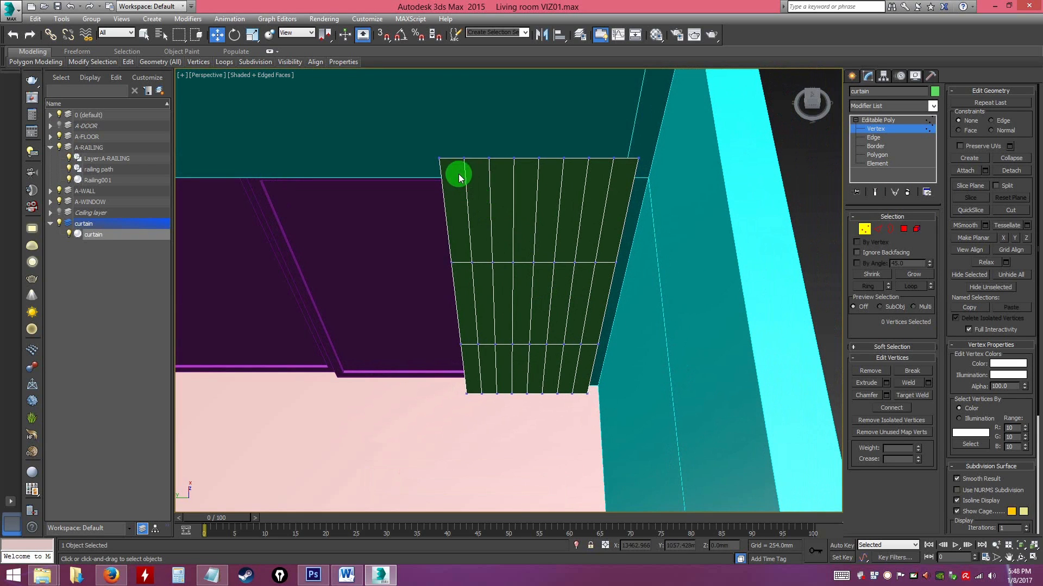
left_click_drag(475, 209, 474, 210)
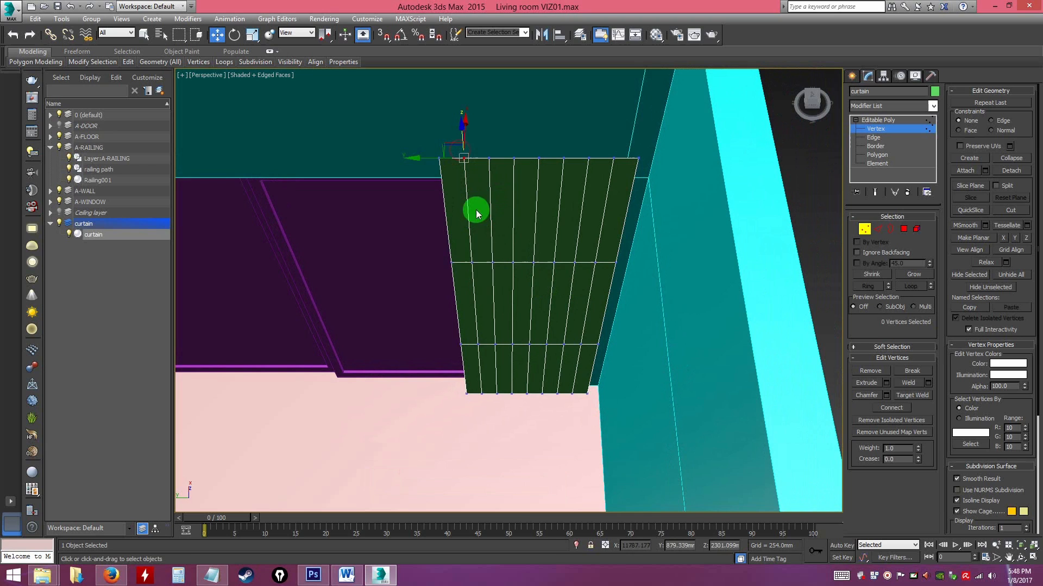
left_click(471, 261, "ctrl+shift")
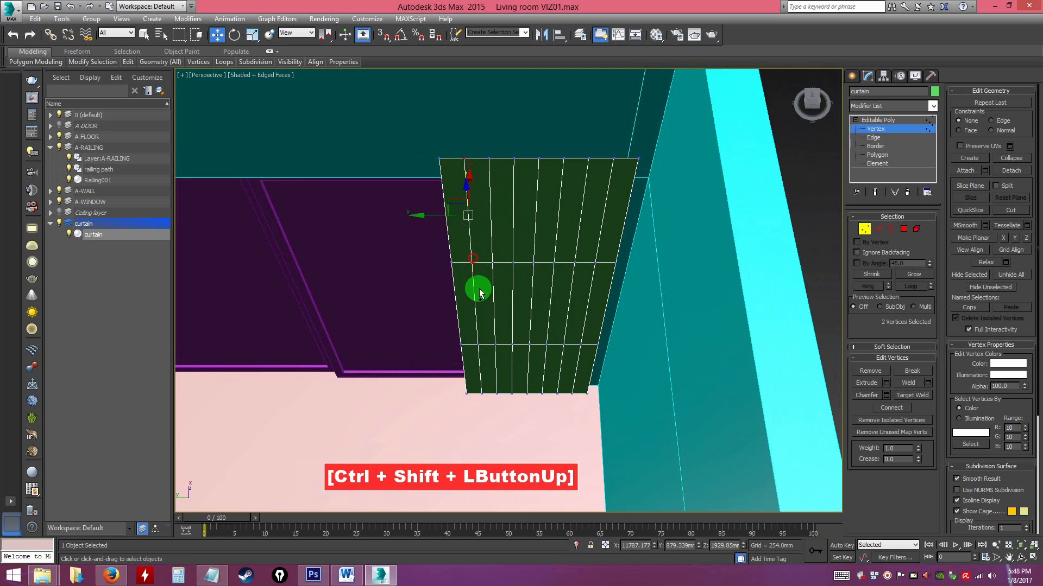
left_click(470, 256, "ctrl")
left_click(471, 261, "ctrl")
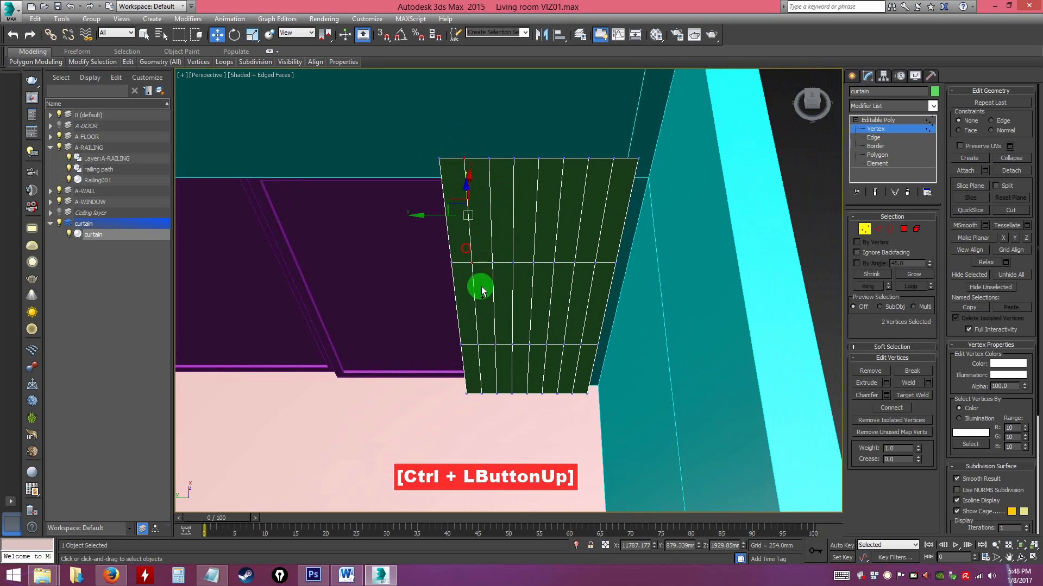
left_click(478, 342, "ctrl")
left_click(482, 392, "ctrl")
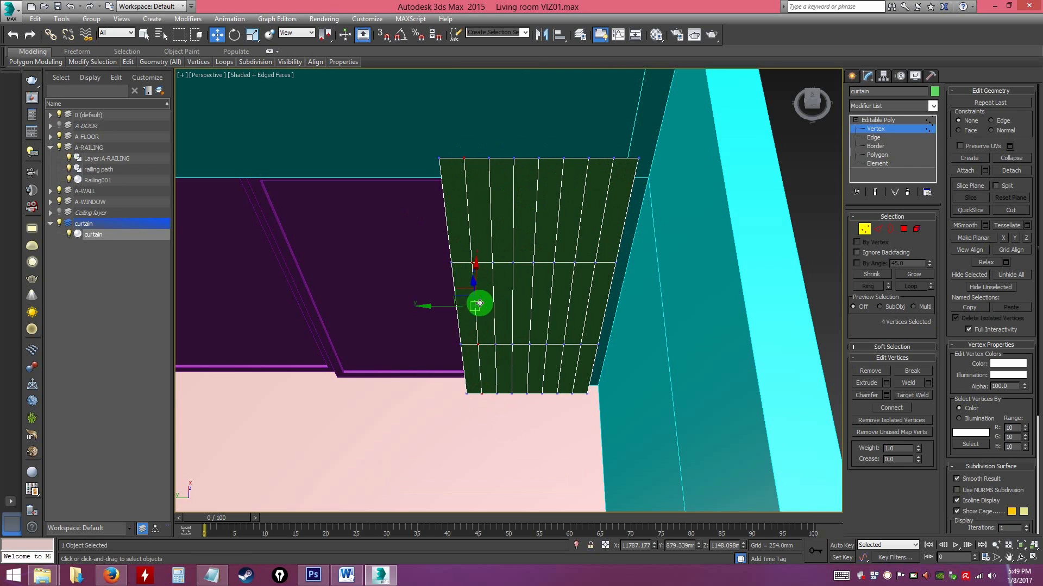
Try pulling the selected vertex column out along X and undo the move.
middle_click_drag(503, 296, 509, 305, "alt")
left_click_drag(475, 271, 475, 287)
key("ctrl+z")
Add the fourth, sixth and eighth vertical vertex columns of the curtain to the selection.
mouse_move(513, 304)
middle_mouse_down("alt")
mouse_move(508, 288)
mouse_move(516, 288)
middle_mouse_up("alt")
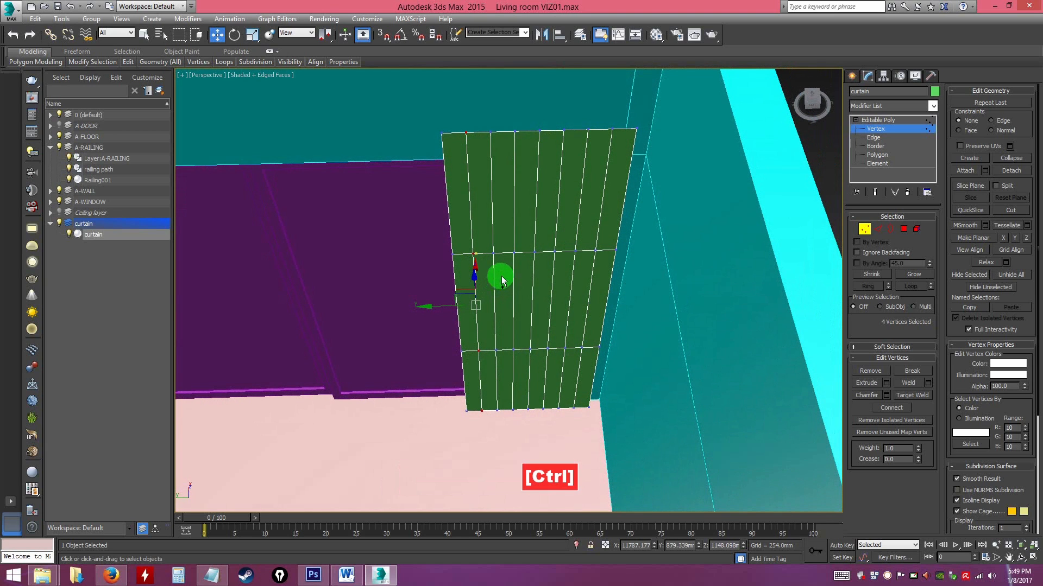
left_click_drag(507, 118, 523, 432, "ctrl")
left_click_drag(562, 126, 567, 272, "ctrl")
left_click(564, 263, "ctrl")
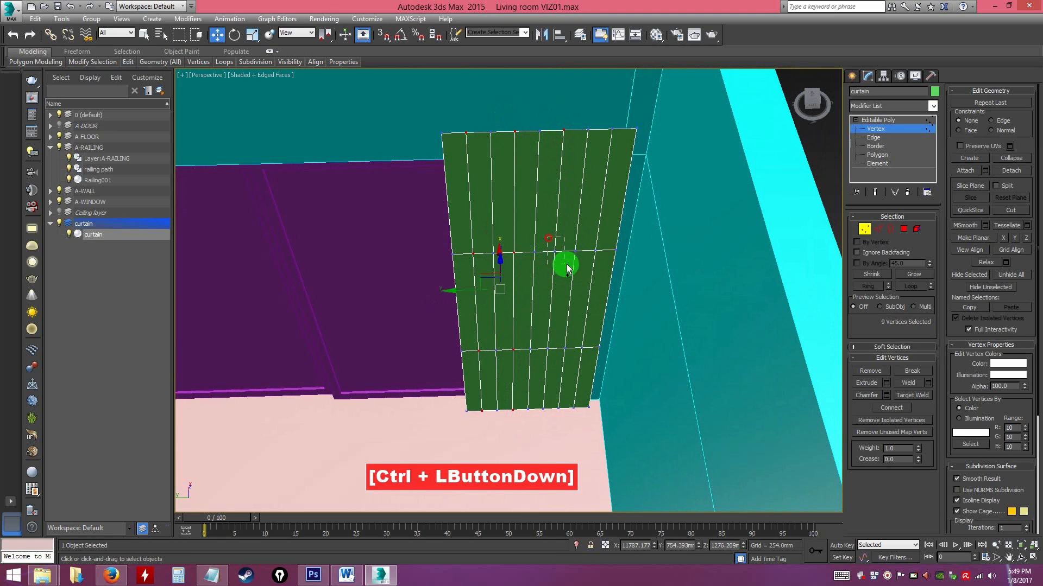
left_click_drag(542, 346, 555, 366, "ctrl")
left_click(541, 403, "ctrl")
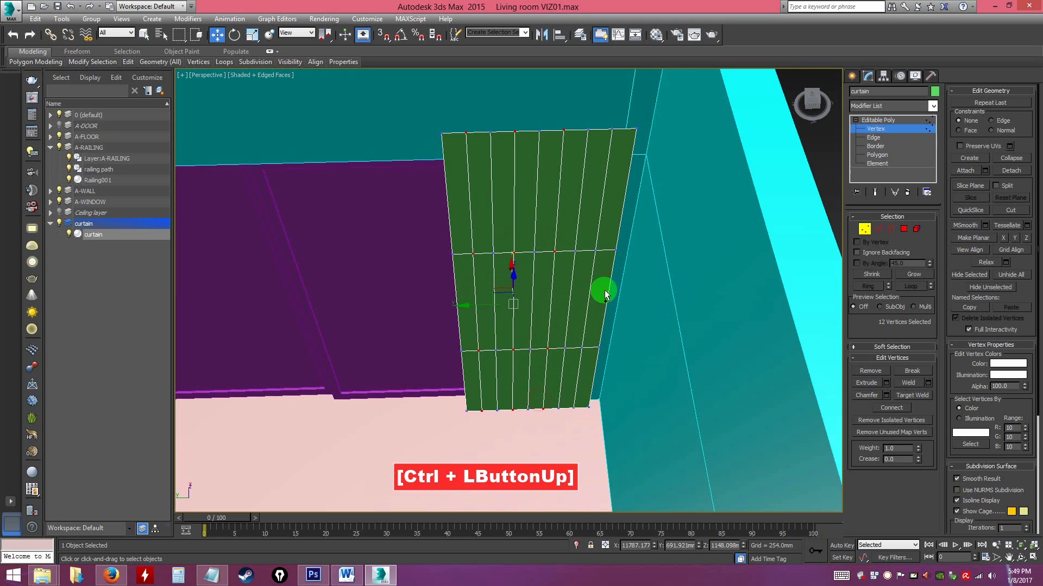
left_click_drag(601, 115, 624, 154, "ctrl")
left_click(589, 239, "ctrl")
left_click_drag(574, 335, 585, 429, "ctrl")
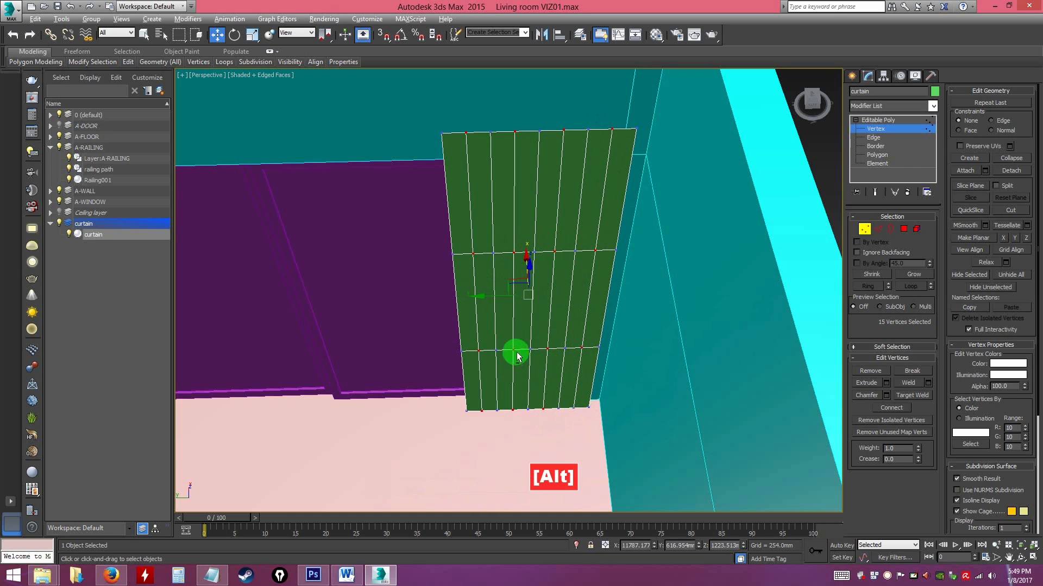
Pull the selected alternate vertex columns along X away from the door to form zigzag curtain folds.
middle_click_drag(514, 354, 537, 356, "alt")
left_click_drag(520, 258, 527, 274)
middle_click_drag(526, 274, 582, 338, "alt")
left_click(580, 458)
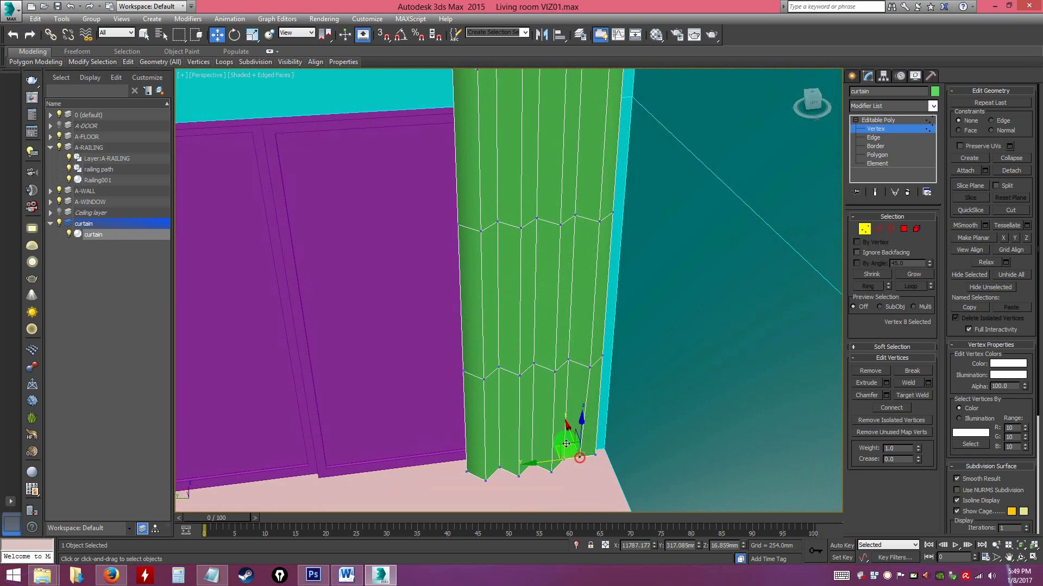
middle_click_drag(573, 426, 548, 369, "alt")
Leave vertex editing and apply a TurboSmooth modifier with 2 iterations to the whole curtain.
left_click(876, 129)
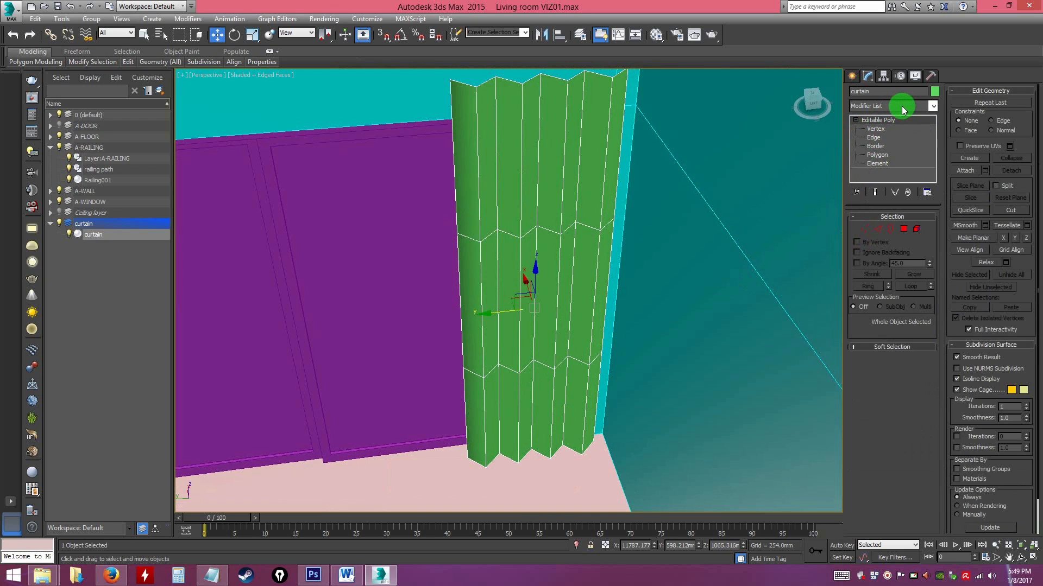
left_click(867, 121)
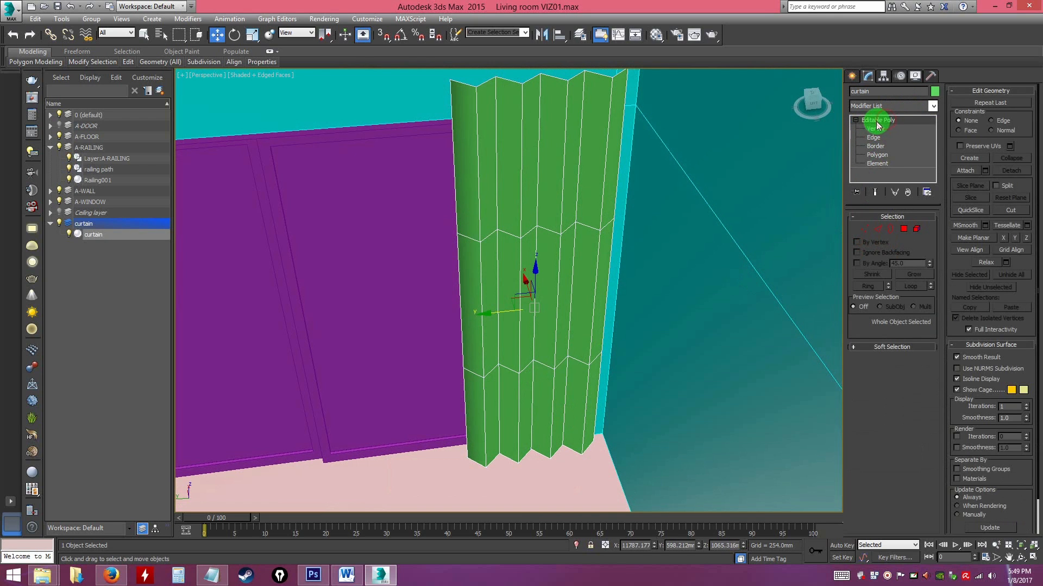
left_click(886, 122, "ctrl")
left_click(930, 106)
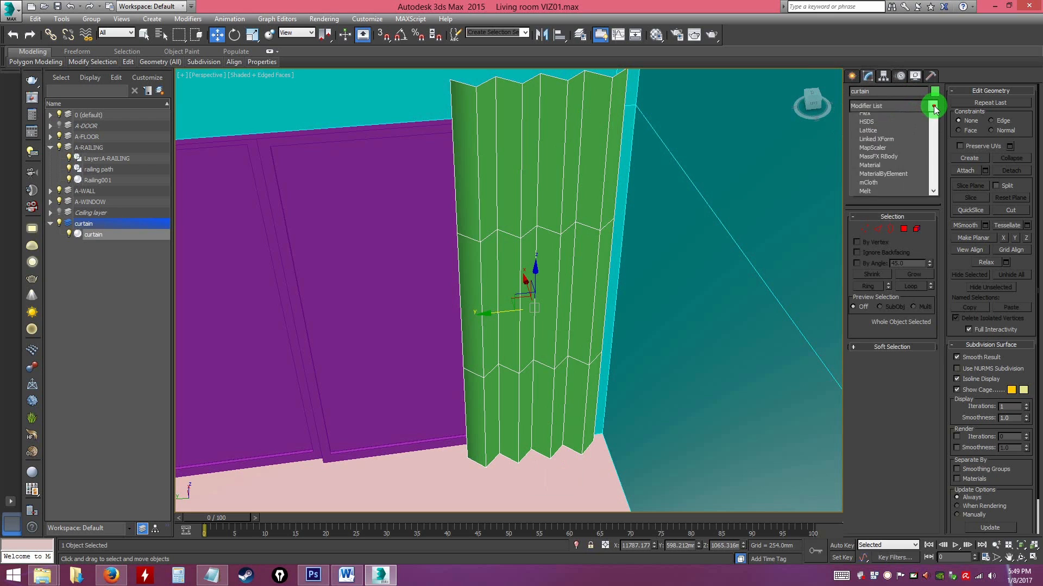
left_click_drag(932, 129, 881, 401)
left_click(881, 399)
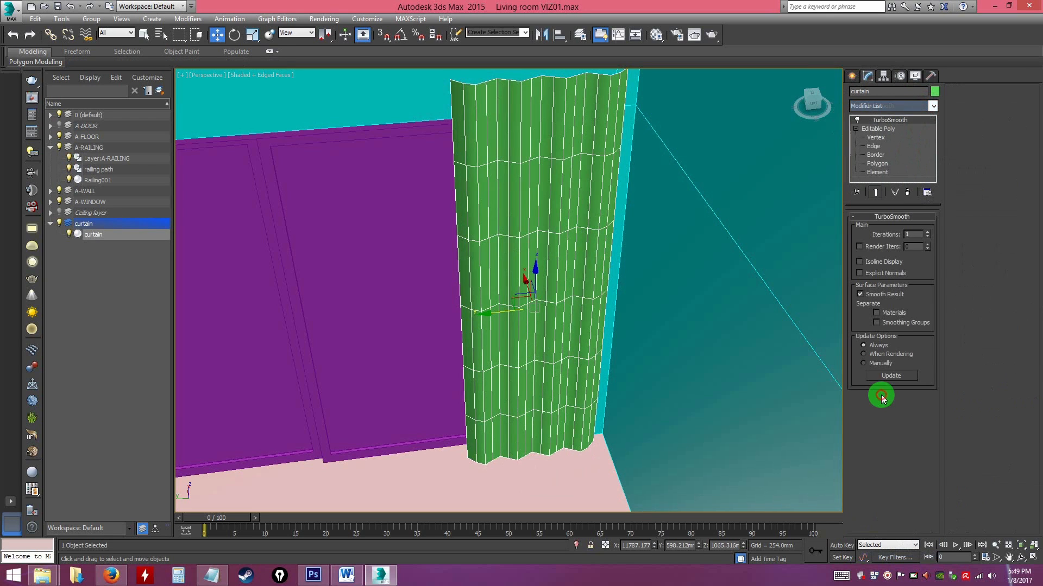
left_click(928, 233)
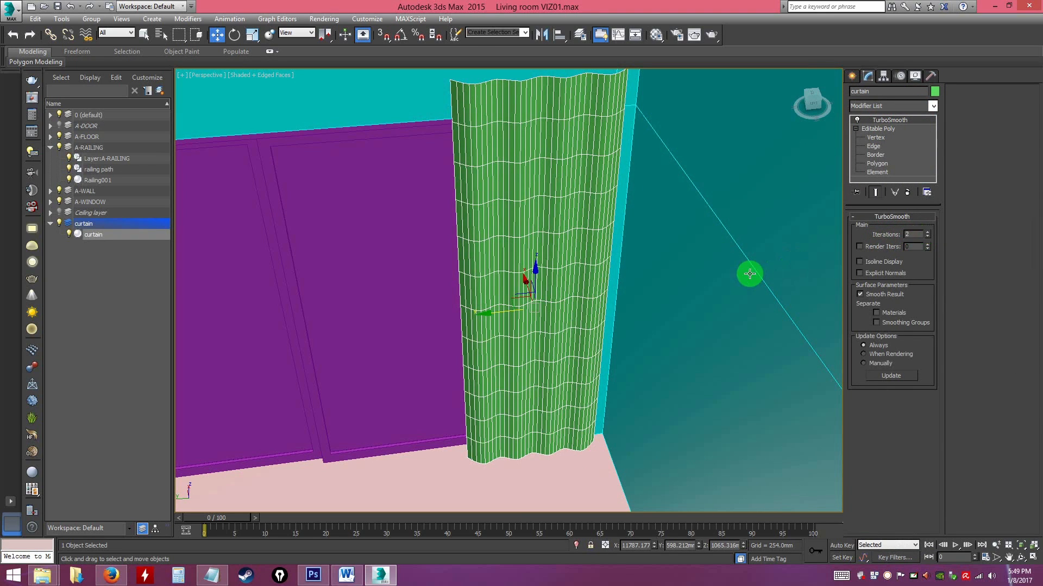
left_click(605, 310)
middle_click_drag(605, 309, 609, 260, "alt")
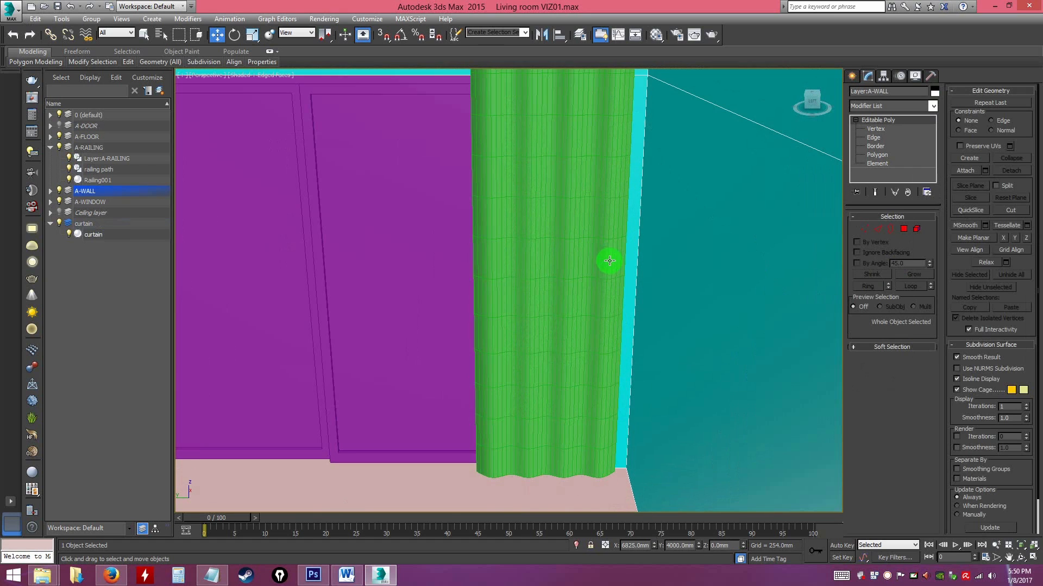
middle_click_drag(750, 186, 679, 218, "alt")
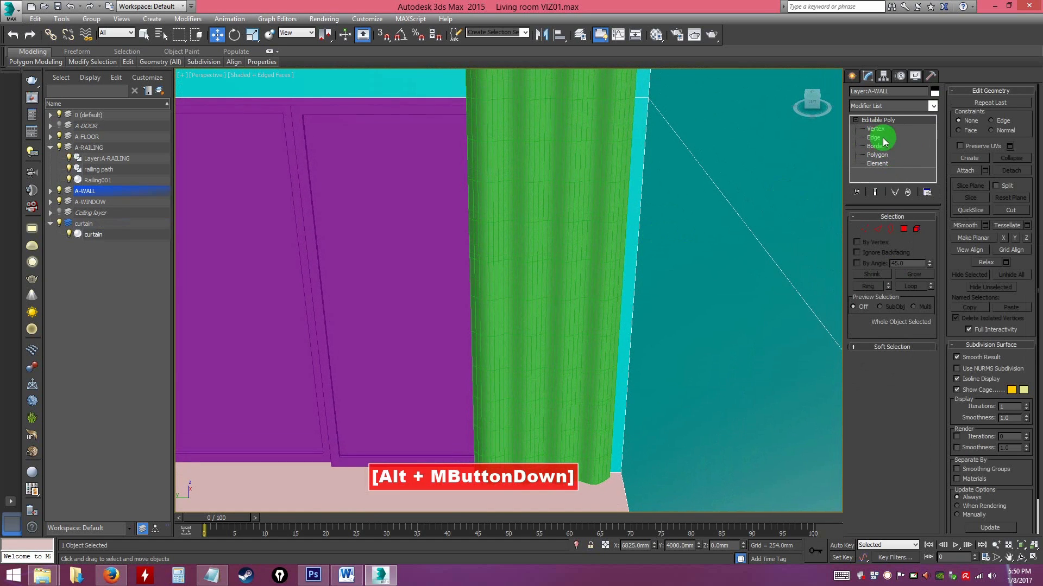
left_click(874, 128)
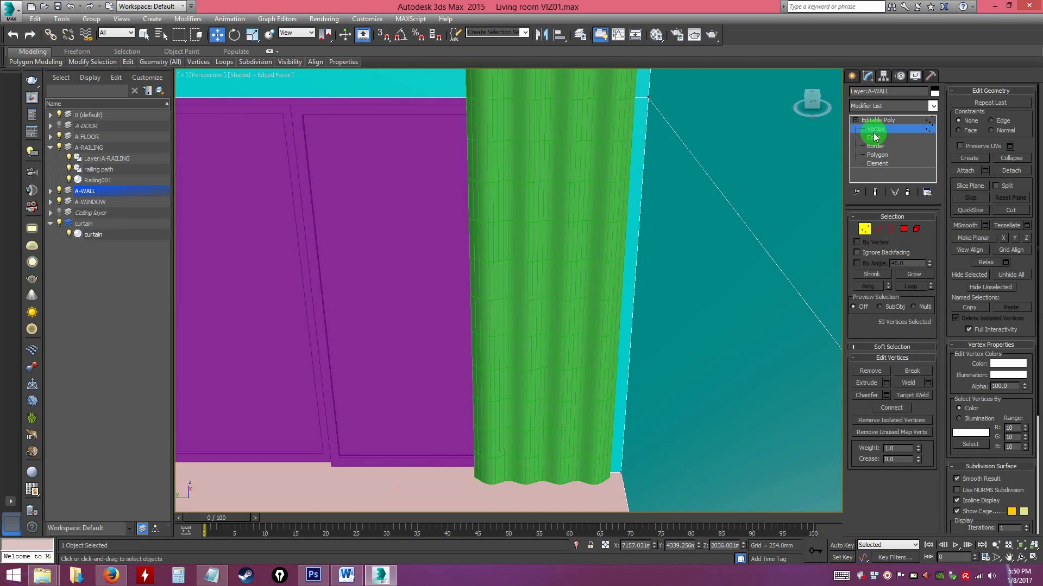
left_click(878, 128)
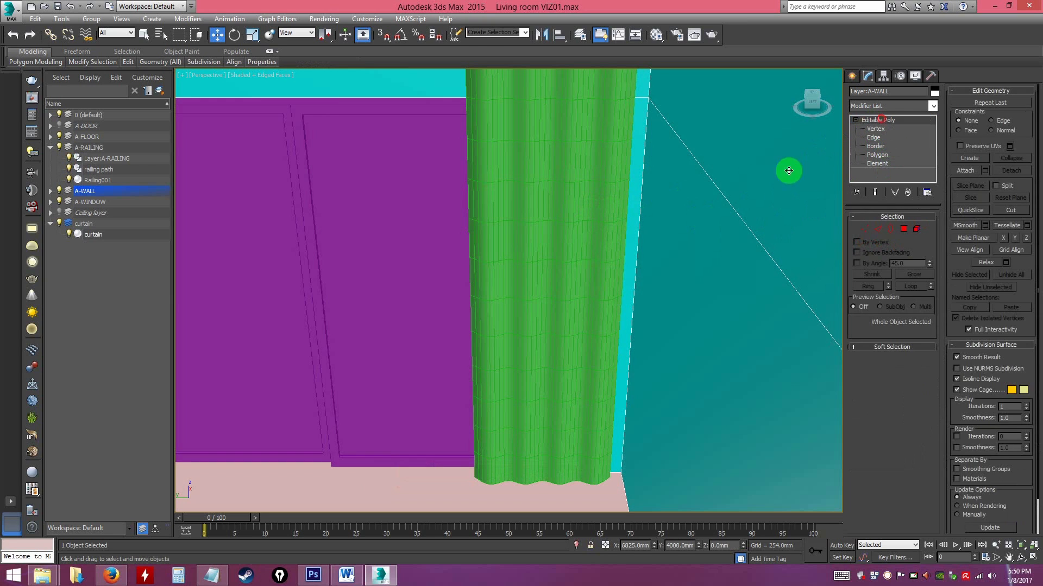
Reopen the curtain's Editable Poly vertices and pull the bottom corner vertex along Y away from the room corner, to about Y 1039 mm.
left_click(558, 183)
left_click(875, 139)
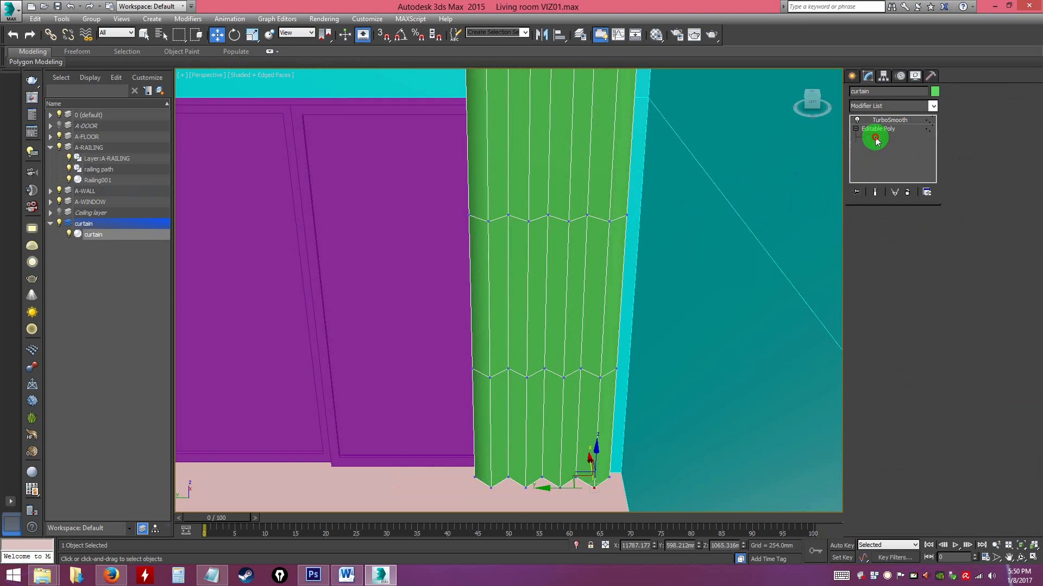
middle_click_drag(528, 304, 547, 279, "alt")
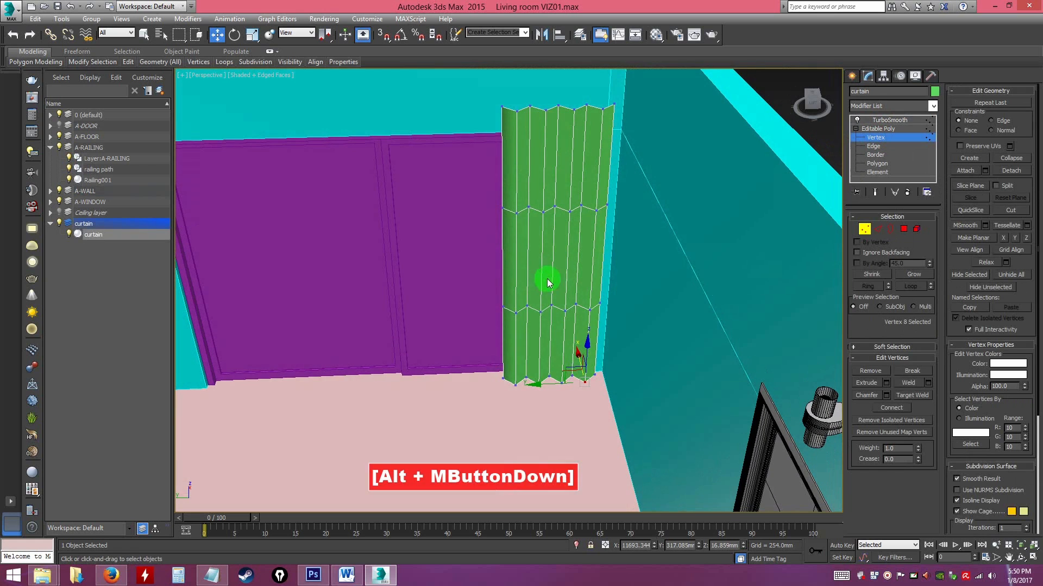
left_click(504, 375)
left_click_drag(468, 380, 456, 380)
middle_click_drag(460, 381, 529, 360, "alt")
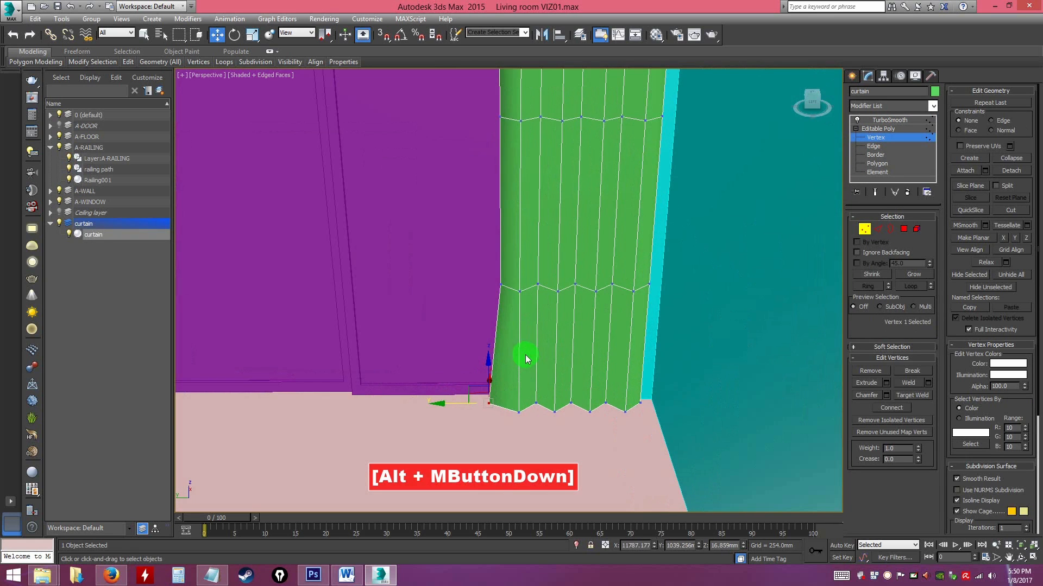
Nudge the outer vertices of the curtain's lower and upper interior rows sideways along Y.
left_click_drag(483, 255, 561, 306)
left_click_drag(487, 287, 486, 287)
middle_click_drag(584, 220, 505, 198, "alt")
left_click_drag(454, 176, 581, 223)
left_click_drag(491, 203, 496, 203)
mouse_move(559, 274)
middle_mouse_down("alt")
mouse_move(565, 263)
mouse_move(557, 296)
mouse_move(563, 251)
mouse_move(559, 309)
mouse_move(575, 276)
mouse_move(618, 281)
mouse_move(575, 285)
mouse_move(610, 282)
mouse_move(593, 328)
mouse_move(517, 220)
mouse_move(558, 288)
mouse_move(548, 285)
middle_mouse_up("alt")
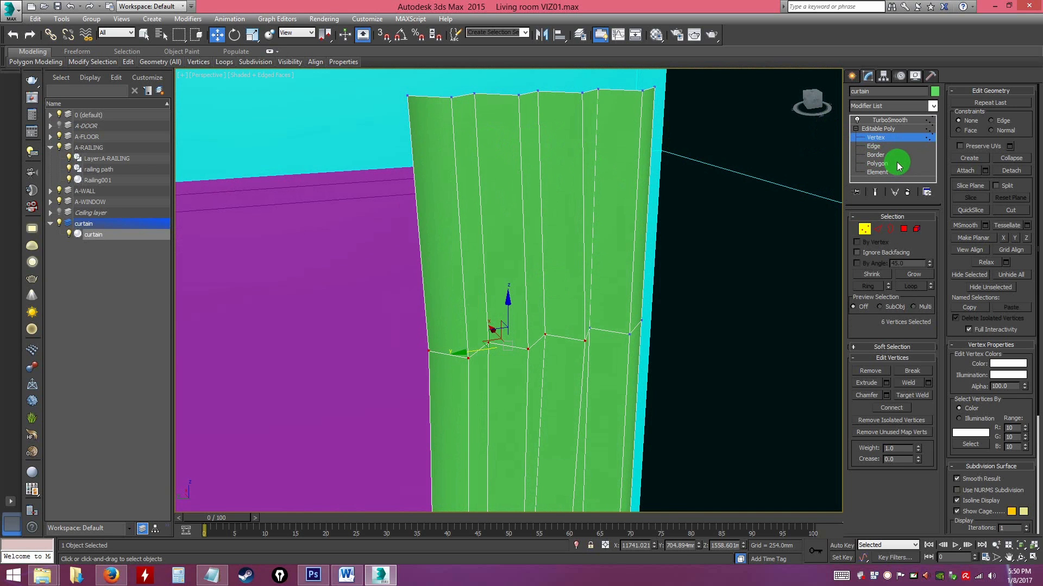
Select all polygons in the curtain's top row and activate Slice Plane on them.
mouse_move(644, 217)
middle_mouse_down("alt")
mouse_move(630, 223)
mouse_move(626, 211)
mouse_move(642, 204)
mouse_move(621, 210)
mouse_move(640, 205)
middle_mouse_up("alt")
left_click(876, 164)
left_click(372, 173)
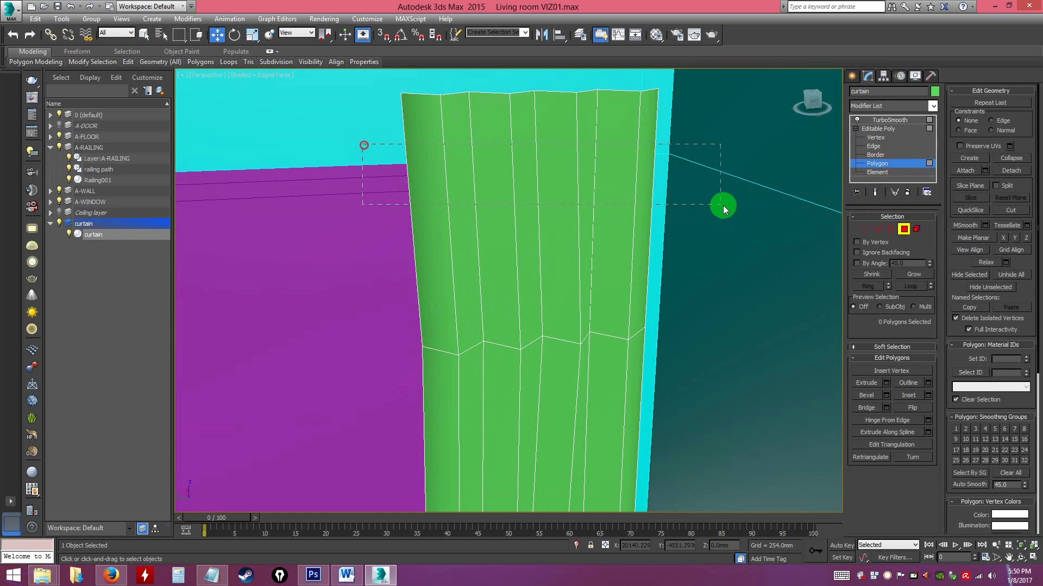
left_click_drag(722, 206, 720, 206)
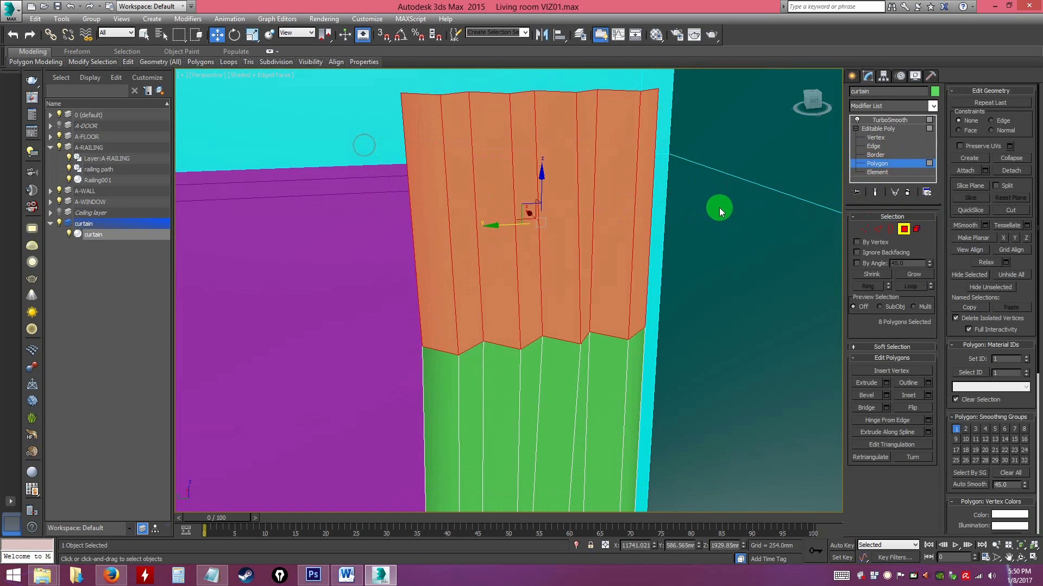
left_click(969, 186)
middle_click_drag(669, 301, 938, 234, "alt")
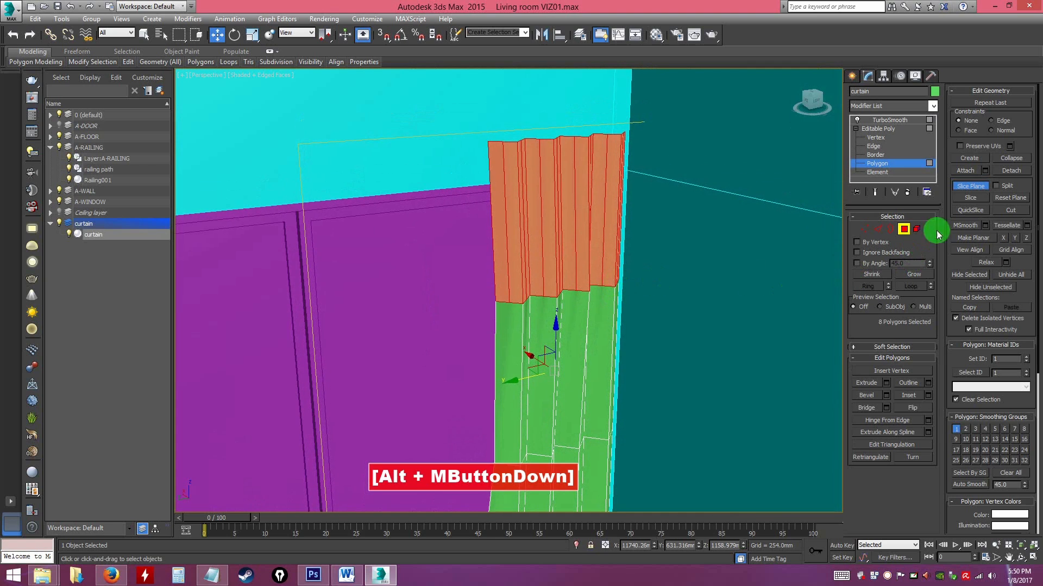
Try making the selected top polygons planar in Y and in X, and undo both changes.
left_click(1015, 238)
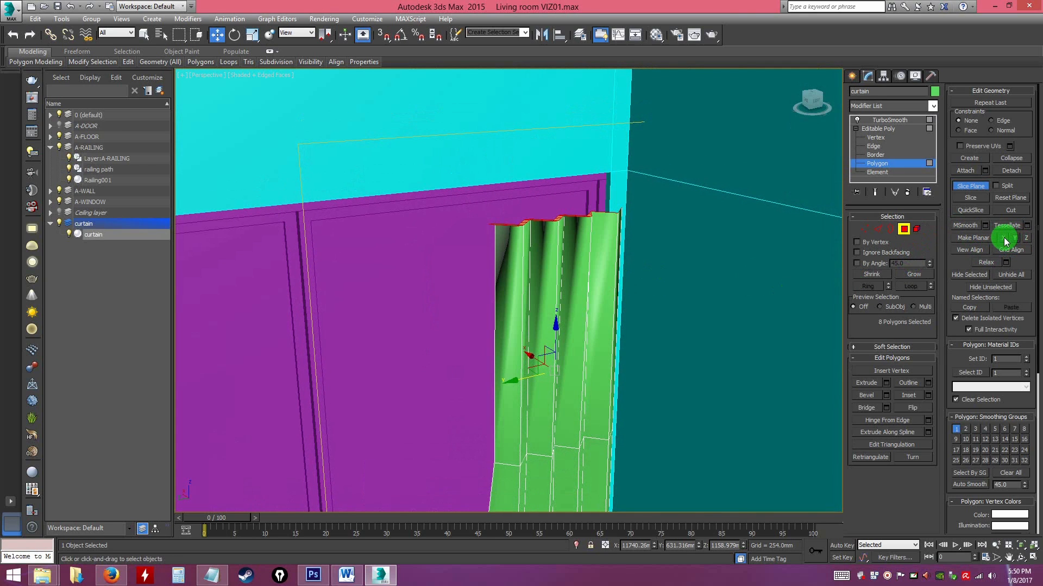
left_click(1004, 238)
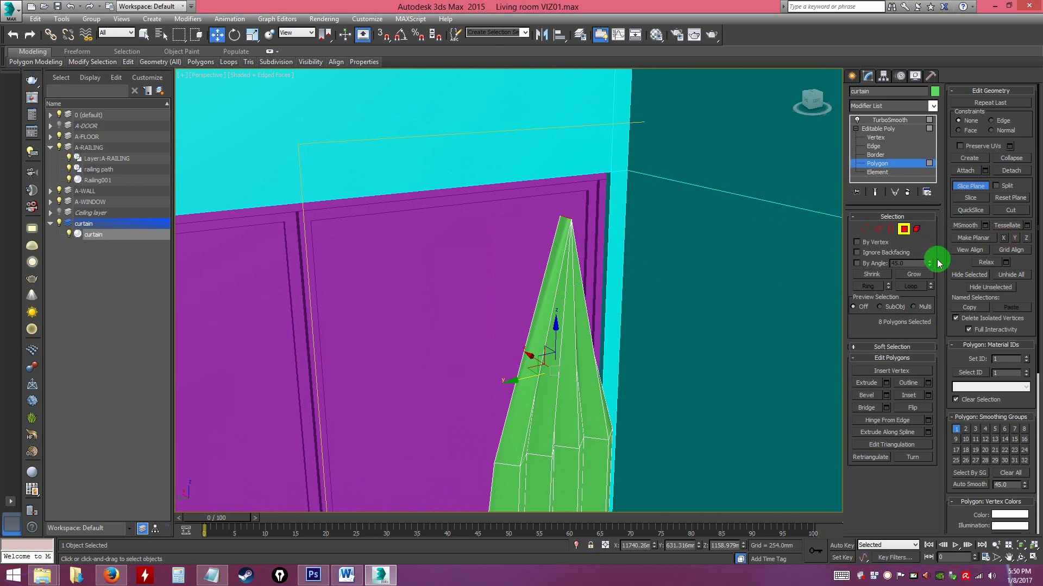
key("ctrl+z")
key("ctrl+z")
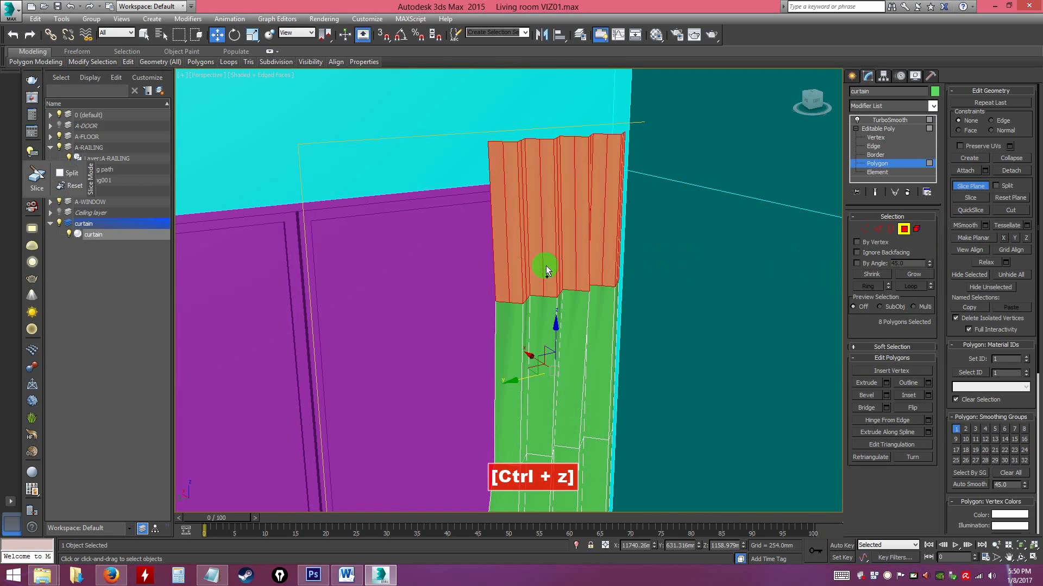
Rotate the slice plane about Y by about -87.57 degrees so that it lies nearly horizontal.
middle_click_drag(586, 273, 610, 265, "alt")
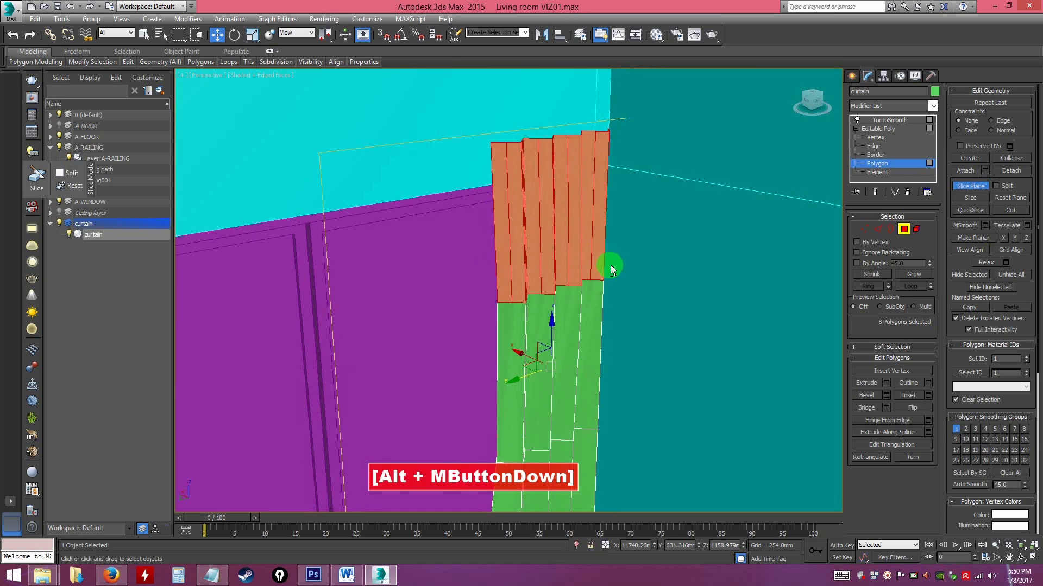
key("e")
left_click_drag(570, 355, 489, 280)
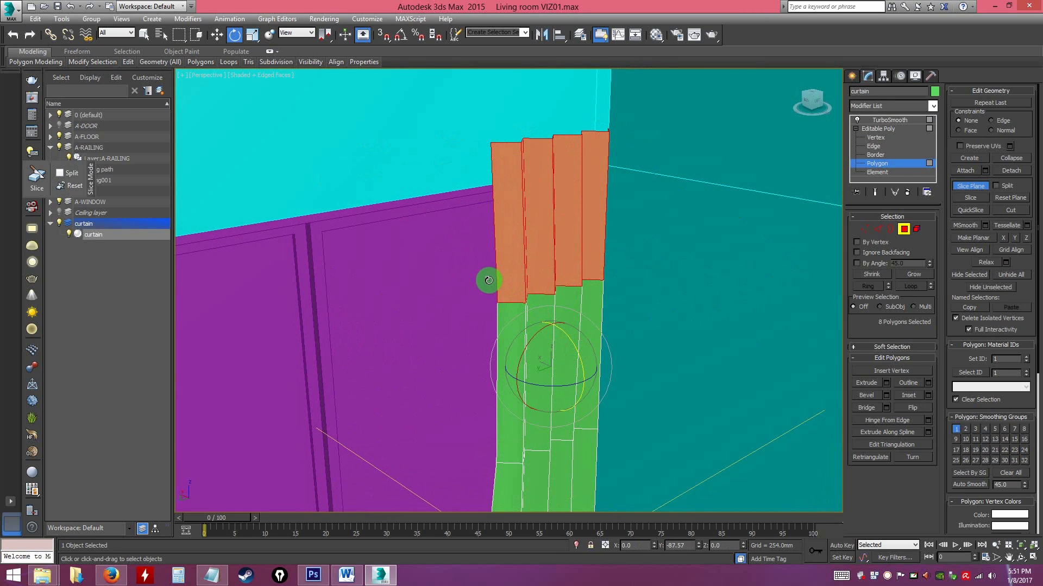
middle_click_drag(592, 337, 617, 263, "alt")
Raise the slice plane to about Z 2151 mm, just below the curtain's upper edge, and slice the selected polygons there.
key("w")
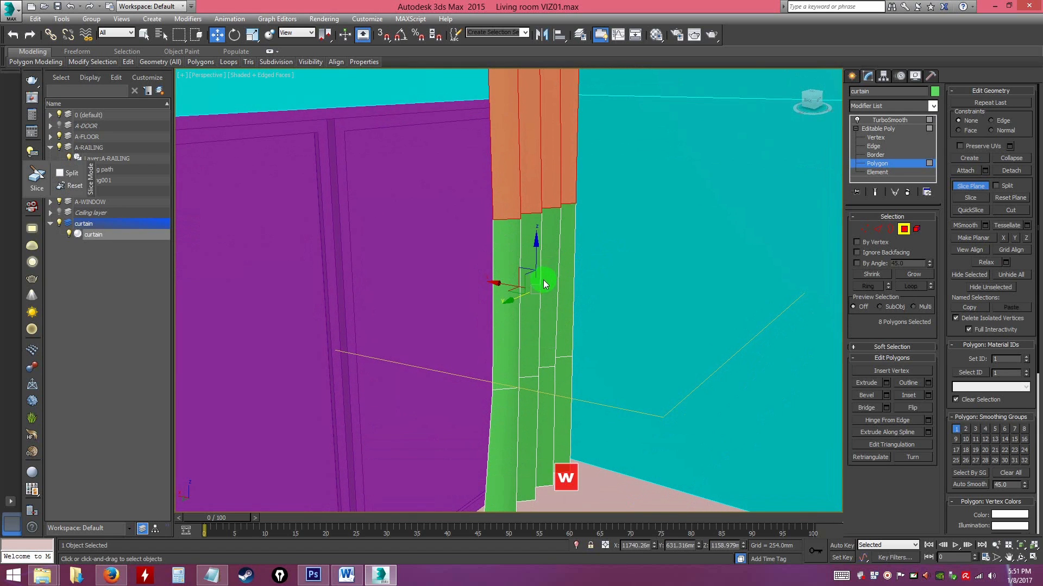
left_click_drag(535, 258, 547, 65)
middle_click_drag(547, 65, 541, 218, "alt")
left_click_drag(542, 210, 542, 200)
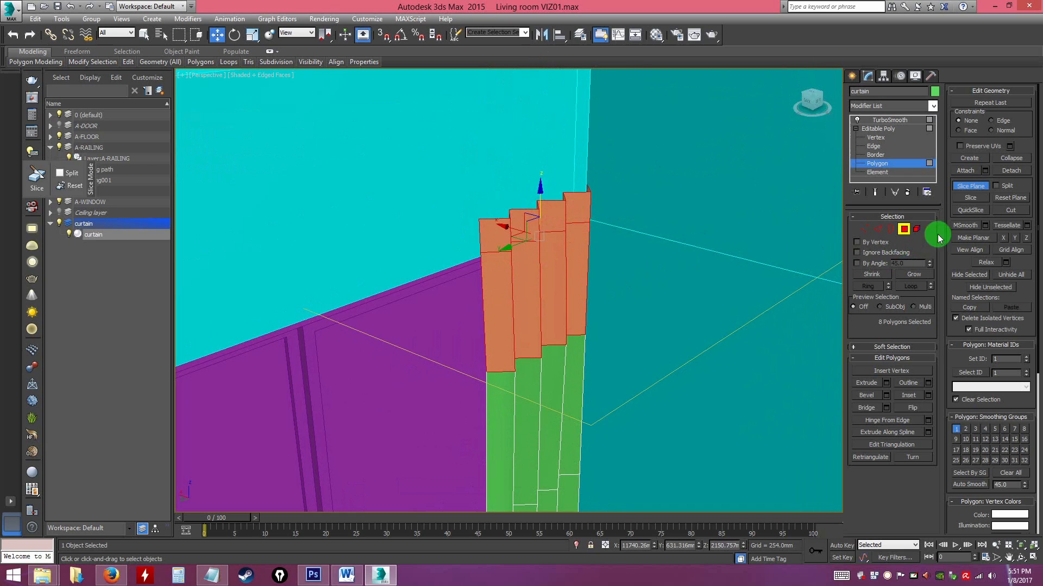
left_click(977, 187)
Select the complete horizontal edge loop cut across the curtain just below its upper edge.
middle_click_drag(545, 261, 549, 332, "alt")
left_click(580, 288)
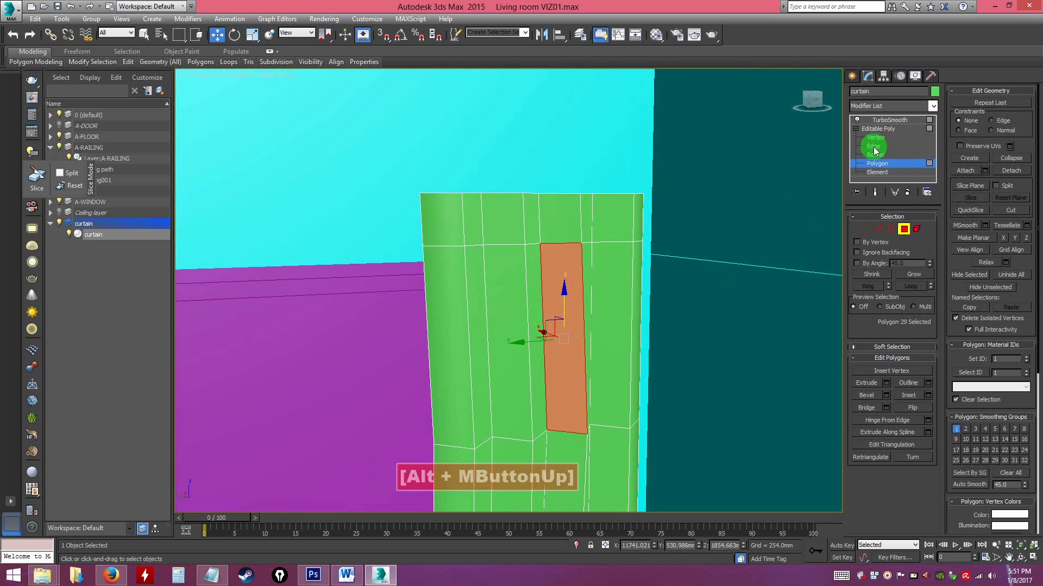
left_click(874, 147)
left_click(447, 259)
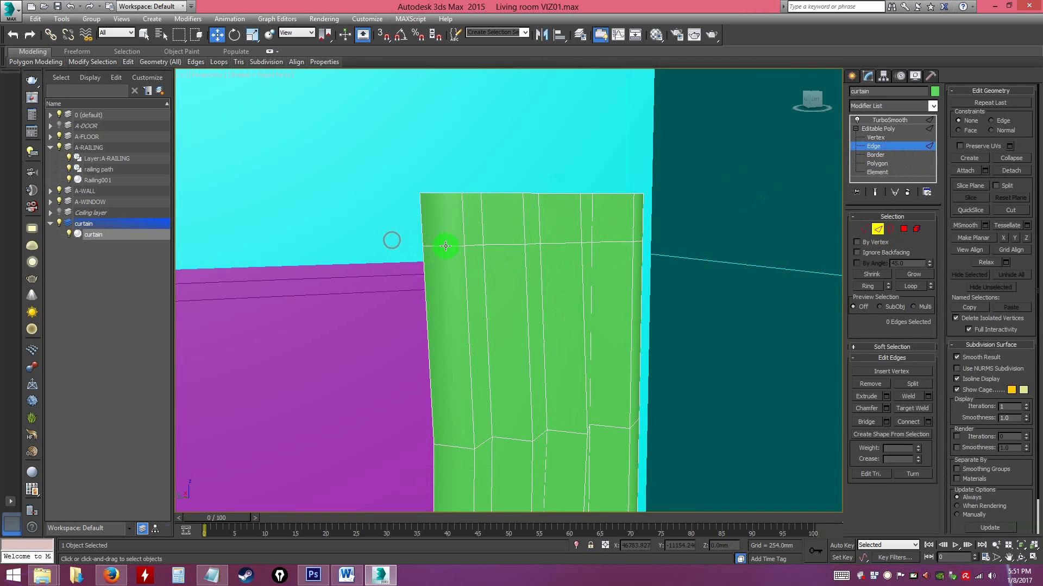
double_click(445, 246)
Chamfer the selected edge loop with 2 segments to form a narrow band near the curtain's upper edge.
mouse_move(463, 244)
middle_mouse_down("alt")
mouse_move(522, 268)
mouse_move(451, 235)
middle_mouse_up("alt")
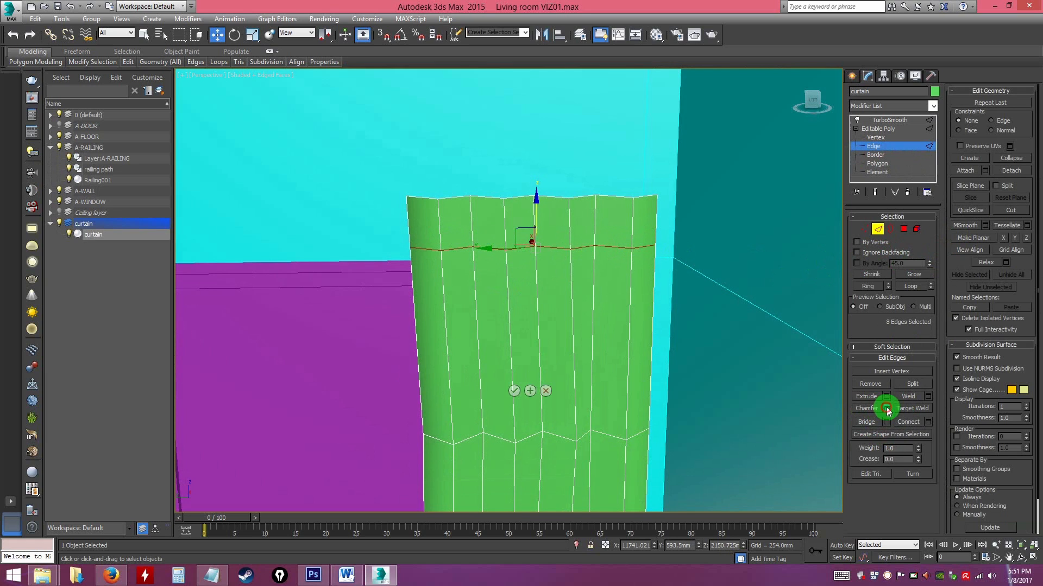
left_click_drag(517, 316, 518, 313)
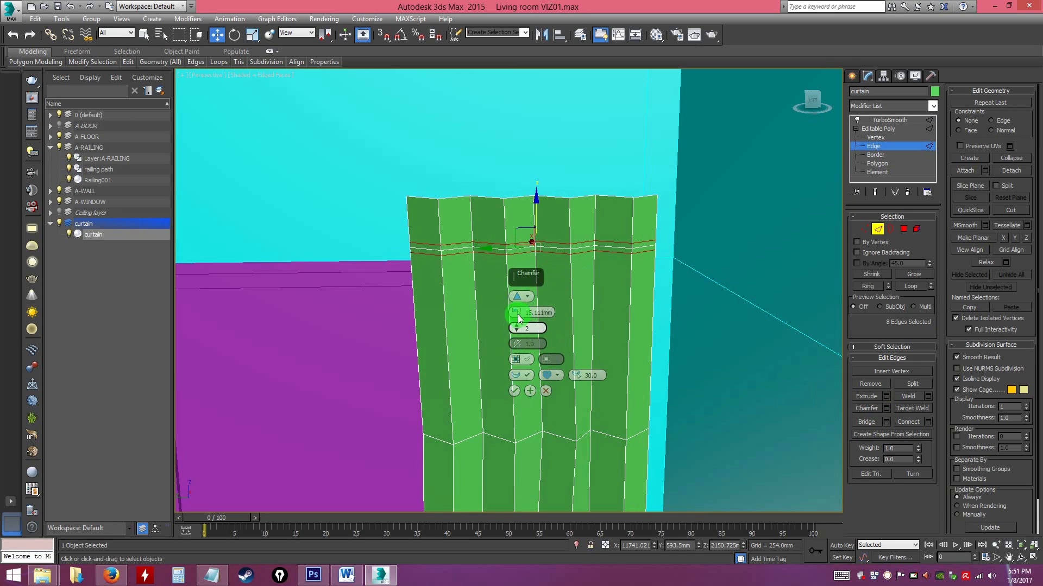
left_click(514, 392)
Switch the curtain to vertex editing and select the whole middle vertex row of the chamfered band.
middle_click_drag(512, 389, 578, 340, "alt")
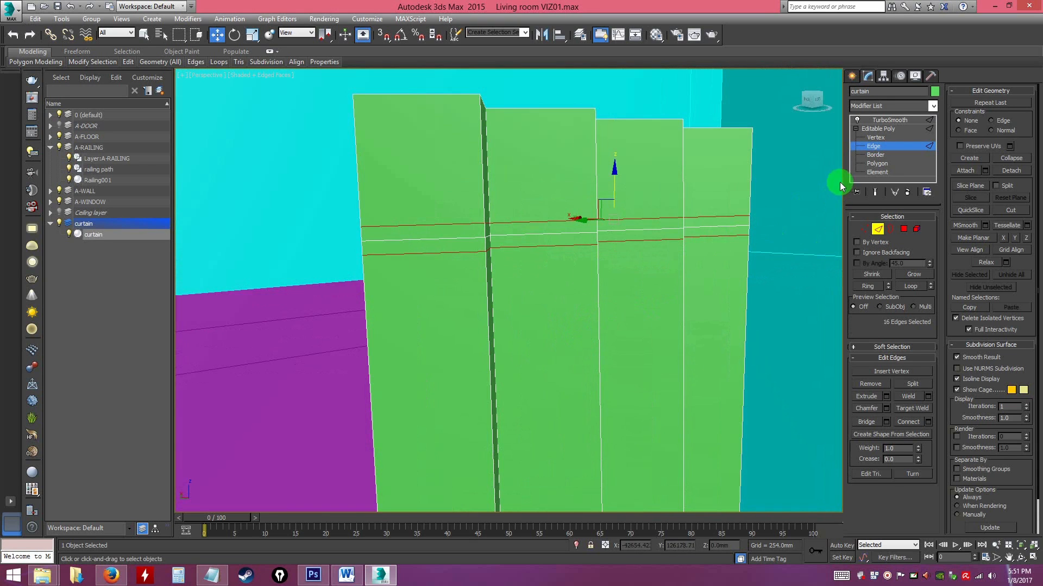
left_click(875, 138, "ctrl")
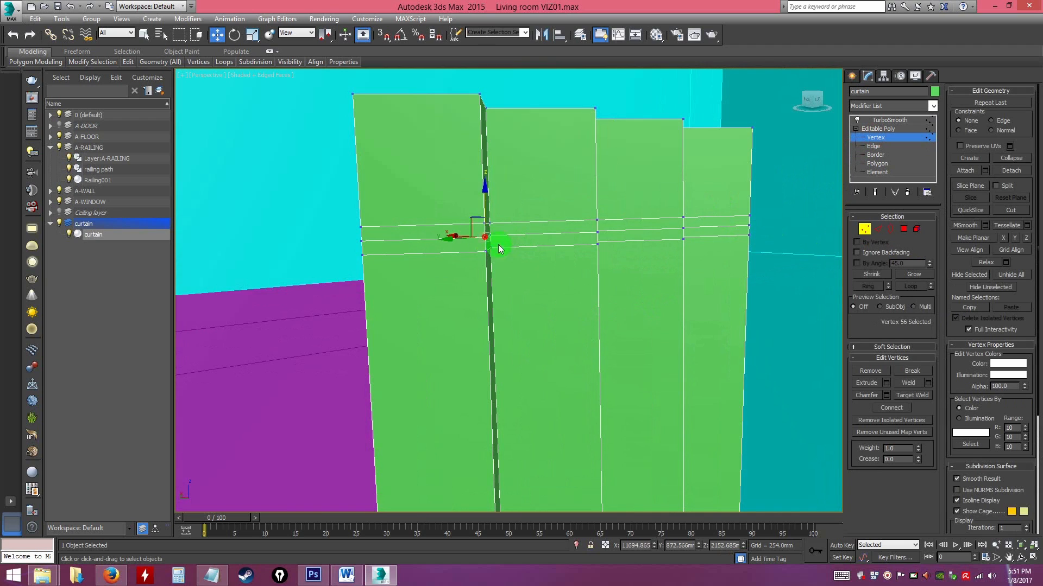
left_click(596, 232, "ctrl+shift")
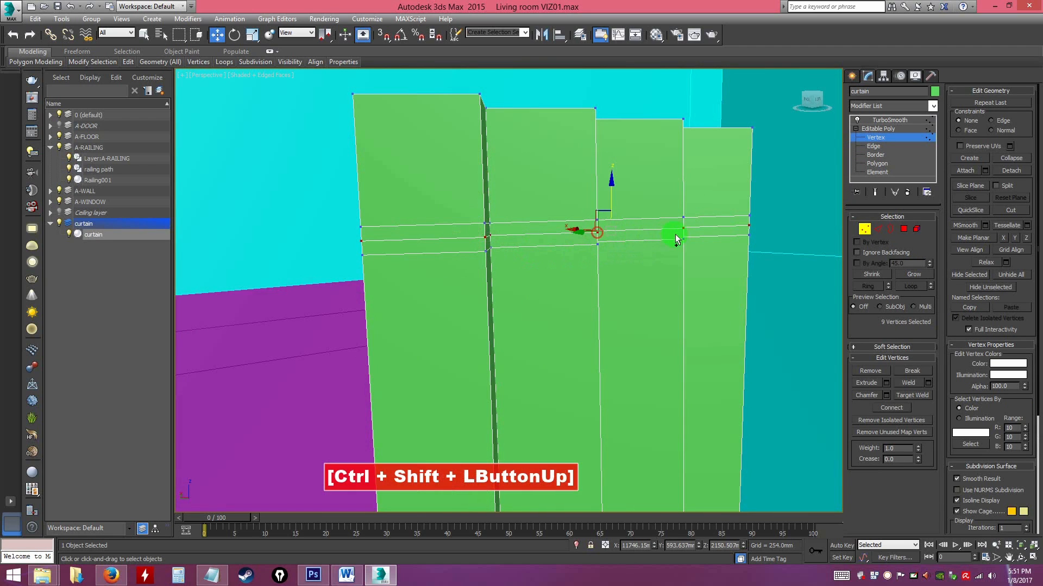
left_click(684, 228, "ctrl")
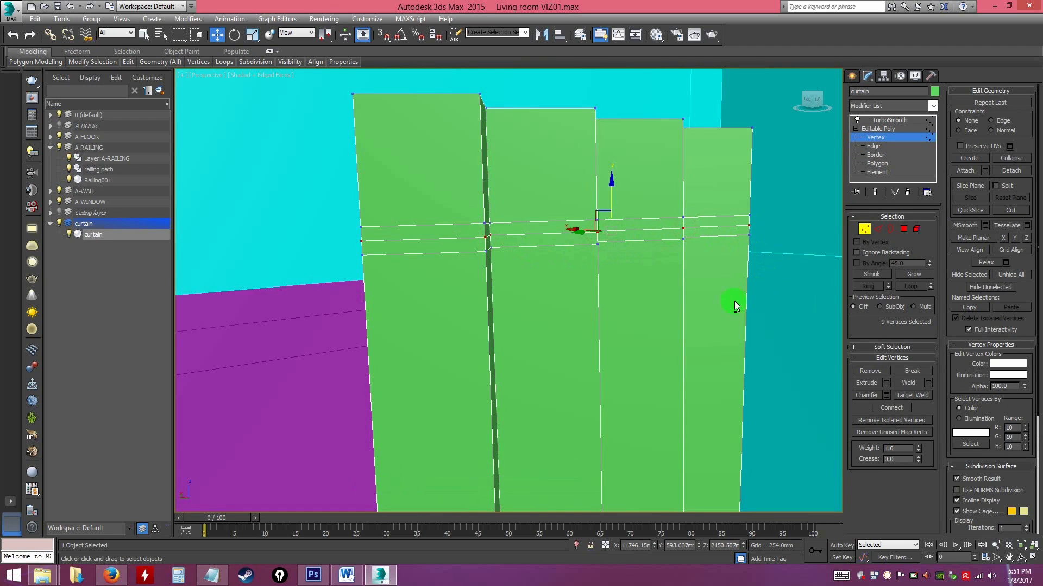
middle_click_drag(735, 301, 482, 304, "alt")
left_click(338, 242)
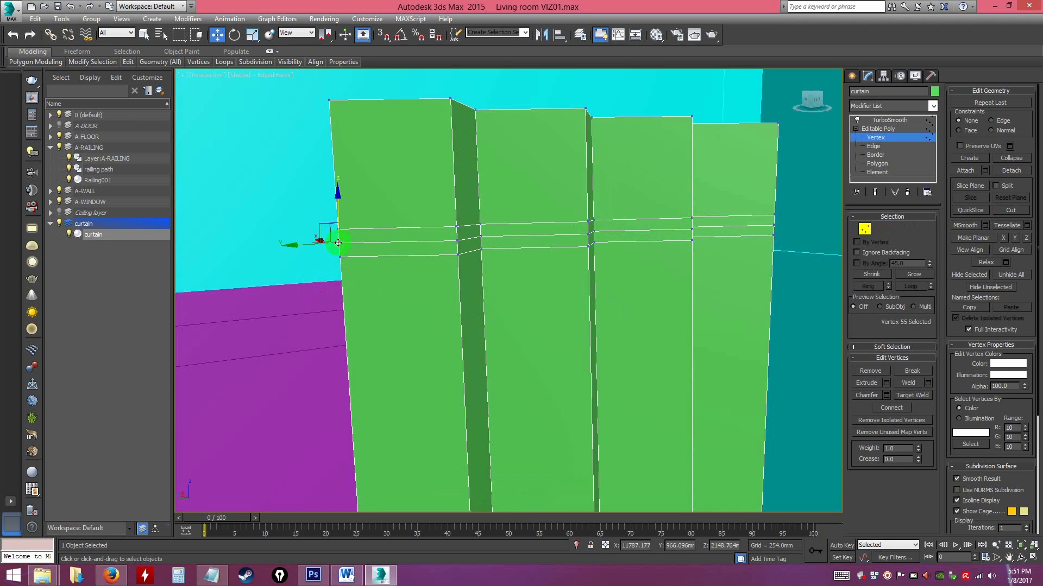
left_click(453, 241, "ctrl")
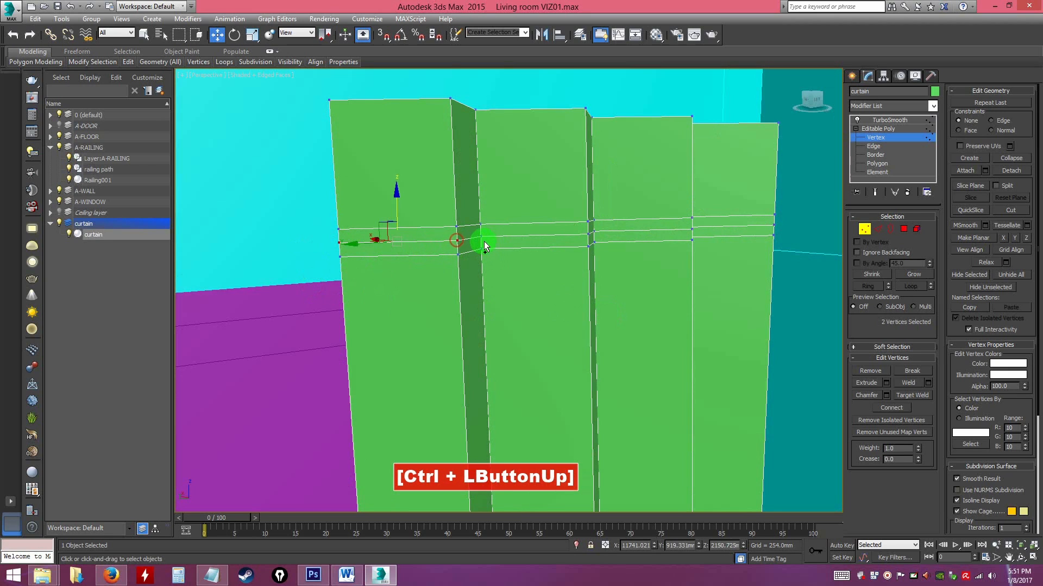
left_click(480, 236, "ctrl")
key("ctrl+z")
key("ctrl+z")
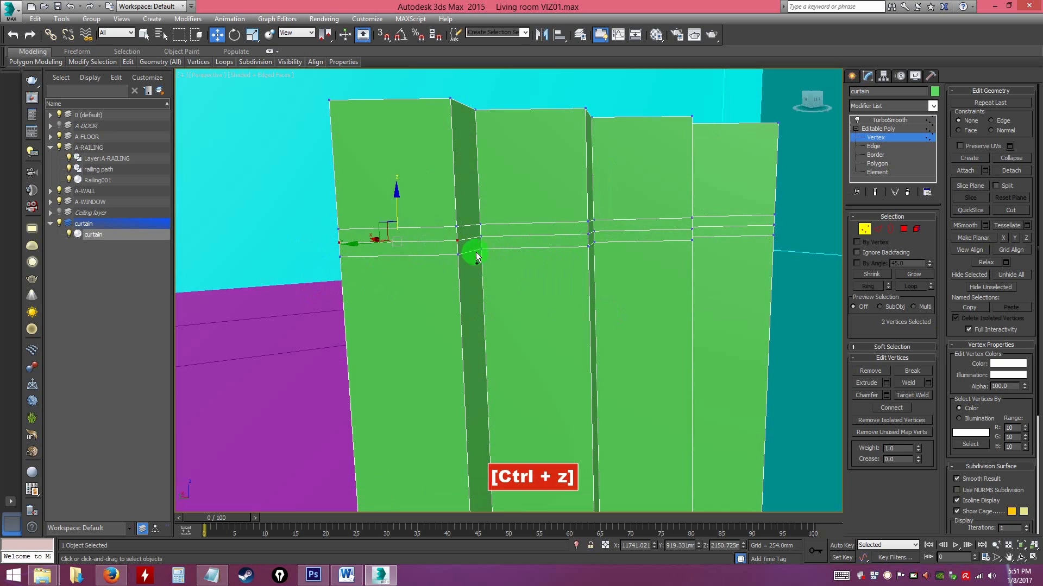
Select the four front-fold vertices in the band's middle row and push them along X toward the balcony wall to pinch the band.
left_click(459, 242)
middle_click_drag(459, 241, 534, 240, "alt")
left_click(551, 218, "ctrl")
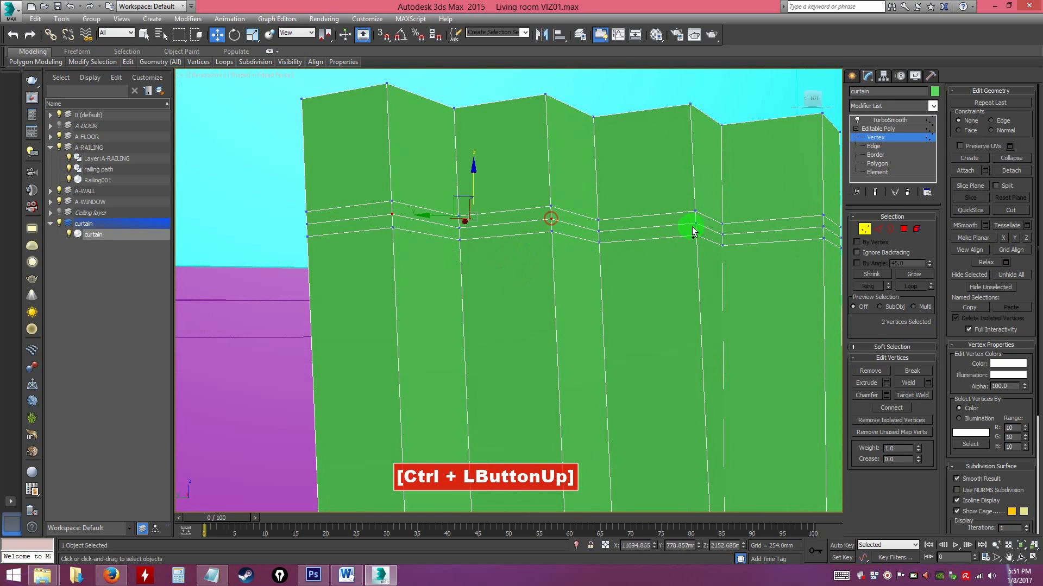
left_click(820, 226, "ctrl")
middle_click_drag(658, 275, 689, 296, "alt")
left_click_drag(613, 228, 582, 226)
middle_click_drag(651, 232, 619, 326, "alt")
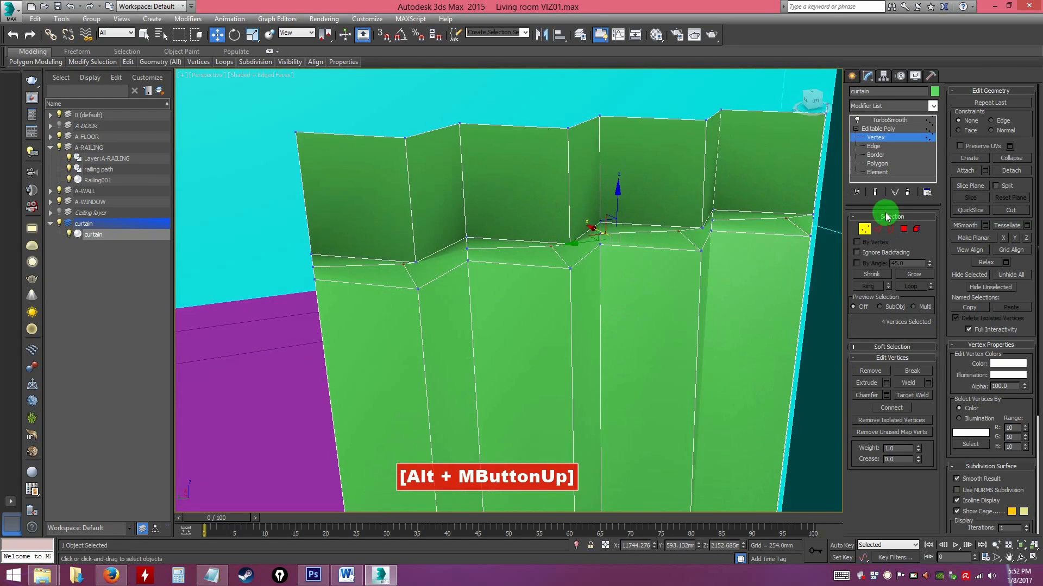
Leave vertex editing, return to the curtain's TurboSmooth level and clear the selection to show the smoothed band.
left_click(879, 129)
left_click(889, 120)
mouse_move(601, 275)
middle_mouse_down("alt")
mouse_move(582, 263)
mouse_move(594, 268)
middle_mouse_up("alt")
scroll(594, 267, "down", 8, "alt")
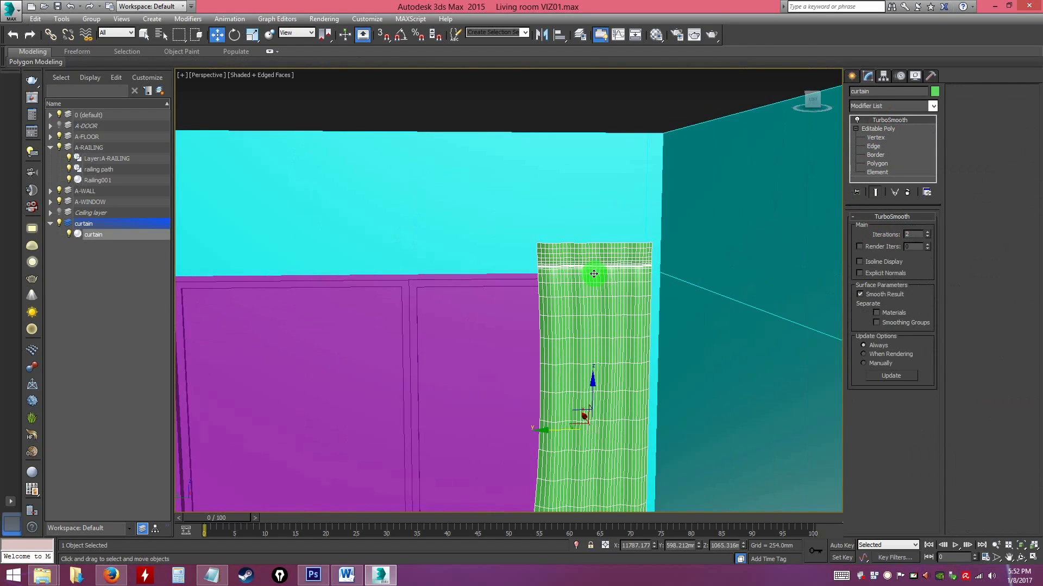
left_click(575, 124)
middle_click_drag(582, 310, 547, 214, "alt")
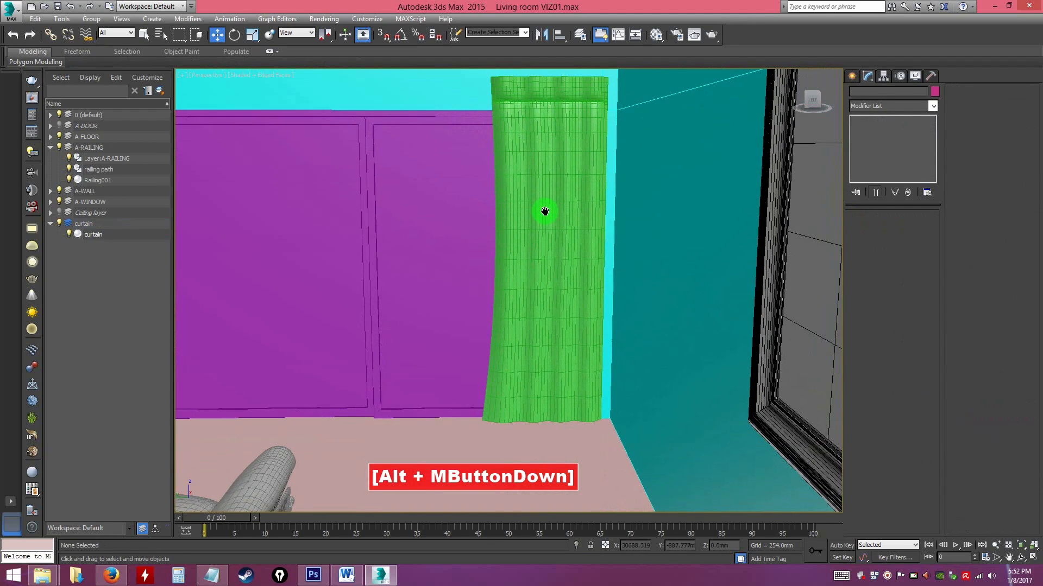
Edit the curtain's vertices again, shifting the lower ones on the side-wall edge along Y toward the wall and adjusting the nearby hem vertices.
left_click(547, 257)
middle_click_drag(568, 323, 573, 302, "alt")
scroll(573, 303, "up", 5)
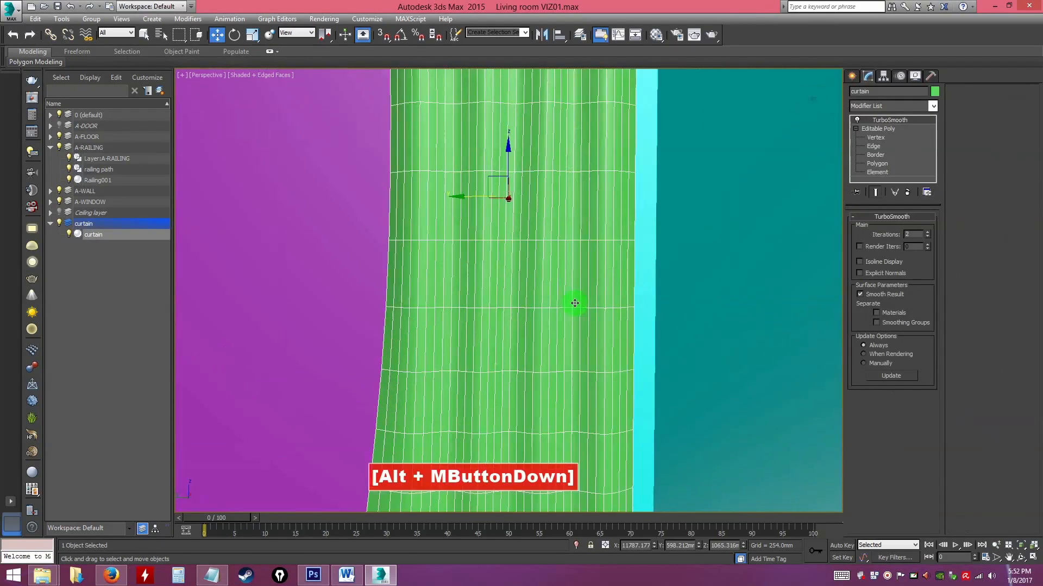
left_click(879, 137)
middle_click_drag(662, 360, 609, 238)
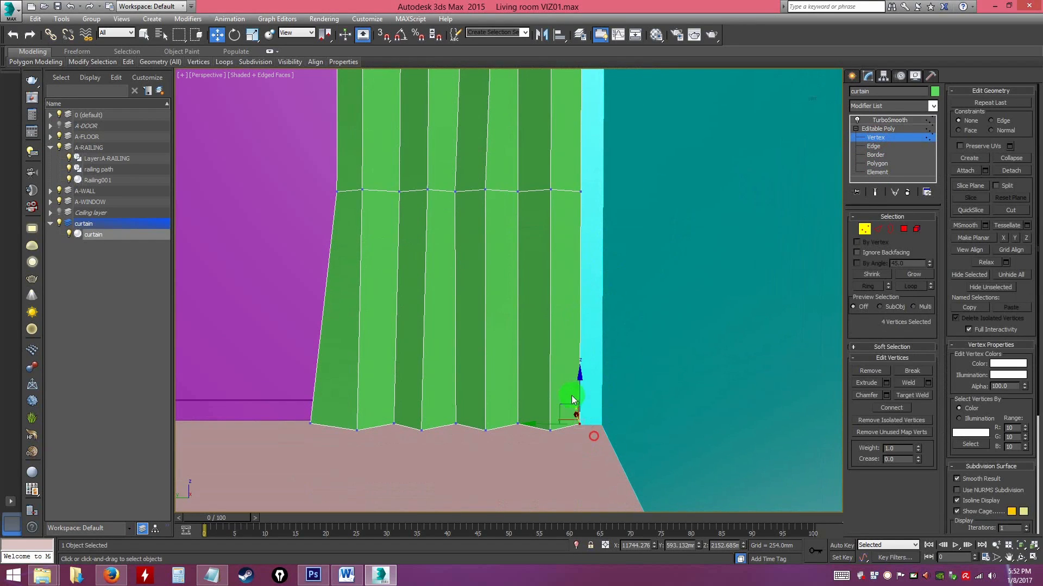
left_click_drag(546, 422, 554, 190)
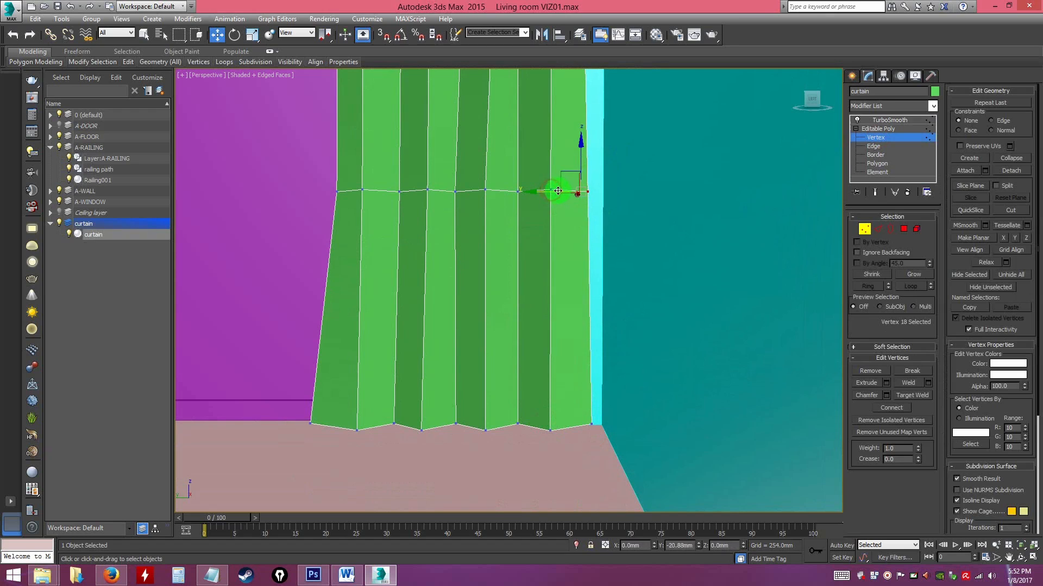
left_click(563, 442)
left_click_drag(518, 431, 536, 442)
left_click_drag(456, 397, 474, 427)
middle_click_drag(517, 295, 565, 293, "alt")
Return the curtain to its TurboSmooth level, deselect it and turn off the edged-faces display.
left_click(874, 130)
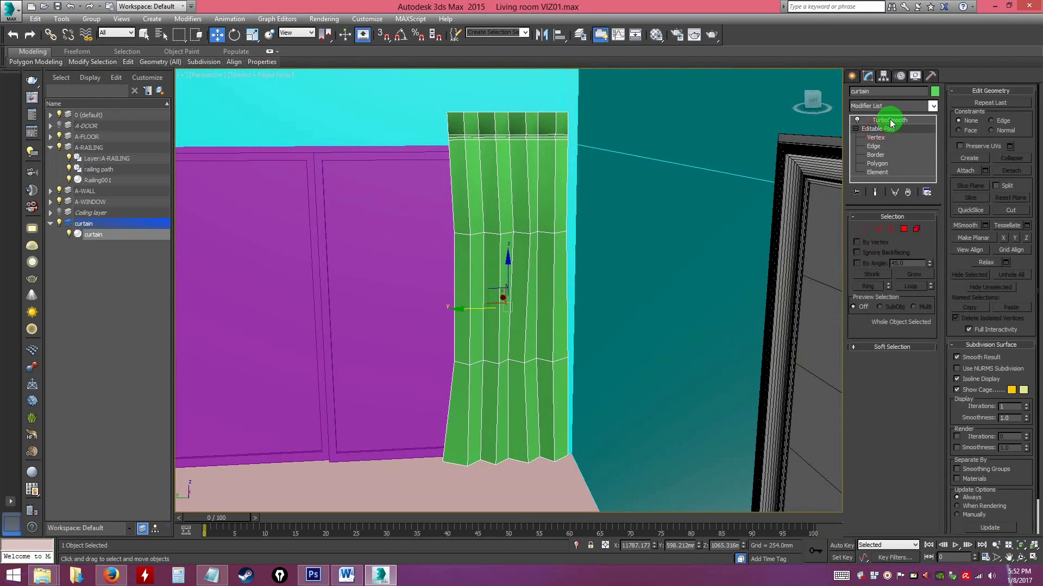
left_click(890, 122)
middle_click_drag(547, 202, 535, 221, "alt")
scroll(535, 221, "down", 6)
left_click(466, 132)
mouse_move(475, 147)
middle_mouse_down("alt")
mouse_move(572, 272)
mouse_move(532, 274)
mouse_move(554, 276)
mouse_move(579, 321)
mouse_move(532, 288)
mouse_move(601, 328)
mouse_move(579, 337)
mouse_move(594, 338)
mouse_move(585, 318)
mouse_move(612, 313)
middle_mouse_up("alt")
key("F4")
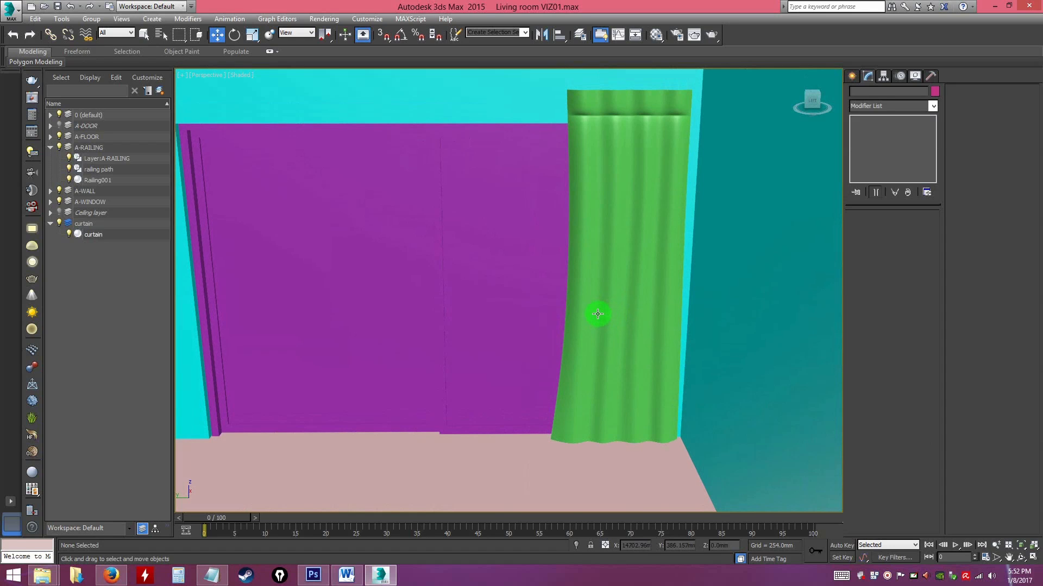
middle_click_drag(558, 133, 679, 151, "alt")
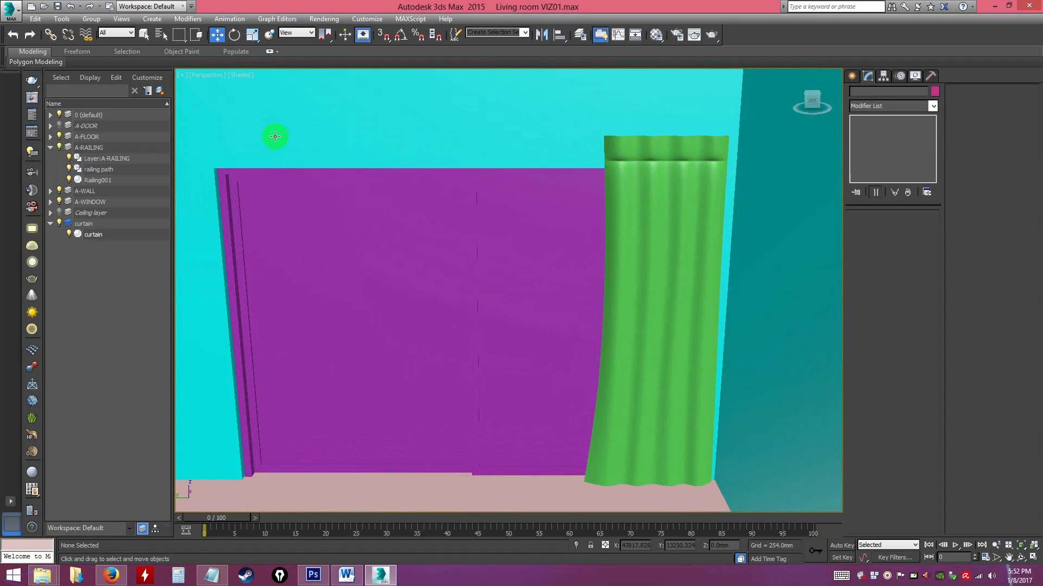
middle_click_drag(642, 186, 643, 156, "alt")
left_click(650, 169)
middle_click_drag(651, 191, 758, 226, "alt")
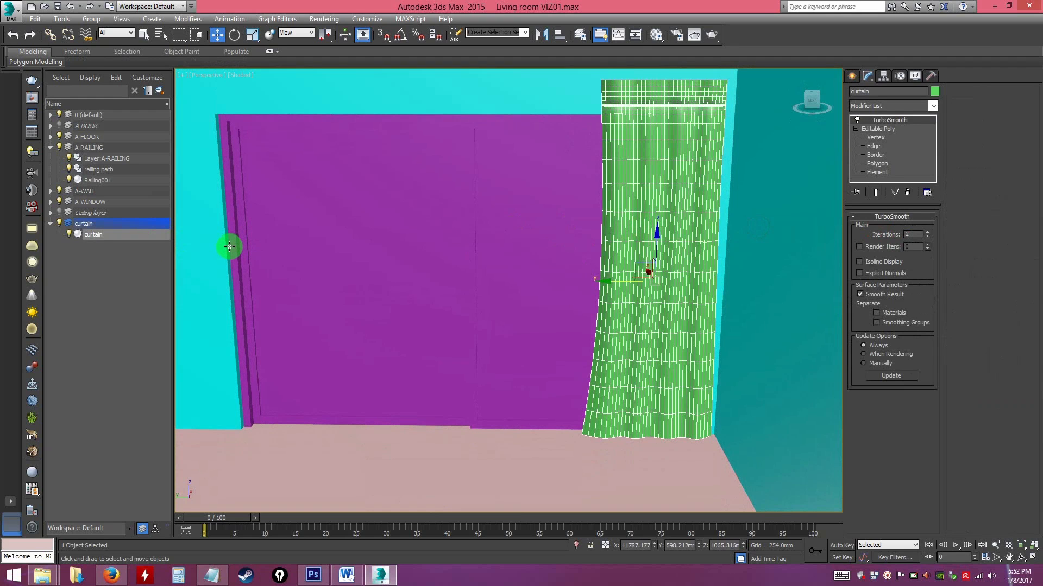
middle_click_drag(285, 256, 370, 276, "alt")
mouse_move(602, 279)
left_mouse_down("shift")
mouse_move(246, 274)
mouse_move(265, 360)
left_mouse_up("shift")
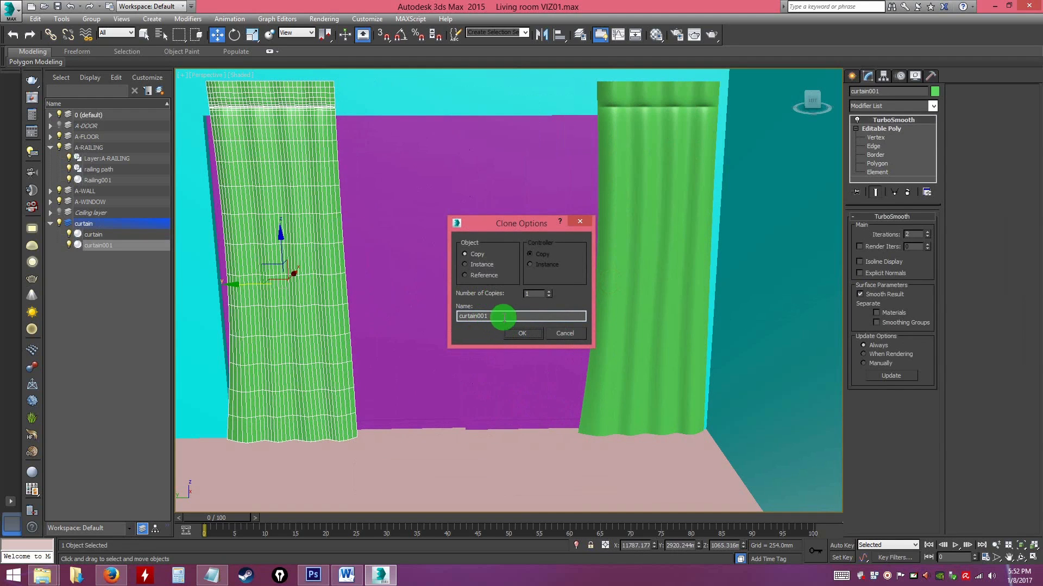
left_click(567, 333)
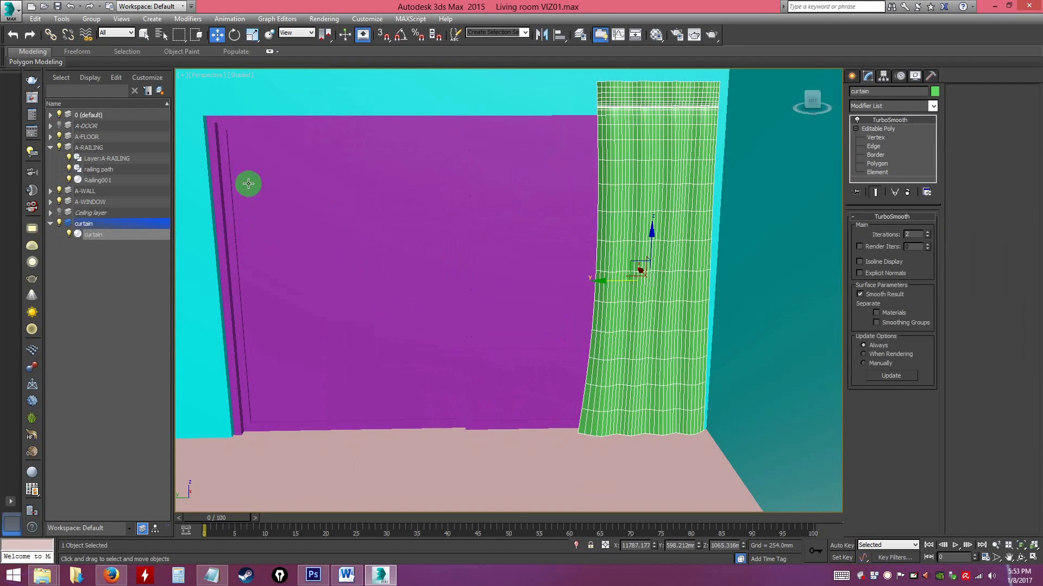
Mirror the curtain across the Y axis as a Copy with a 0 mm offset.
middle_click_drag(357, 332, 392, 359, "alt")
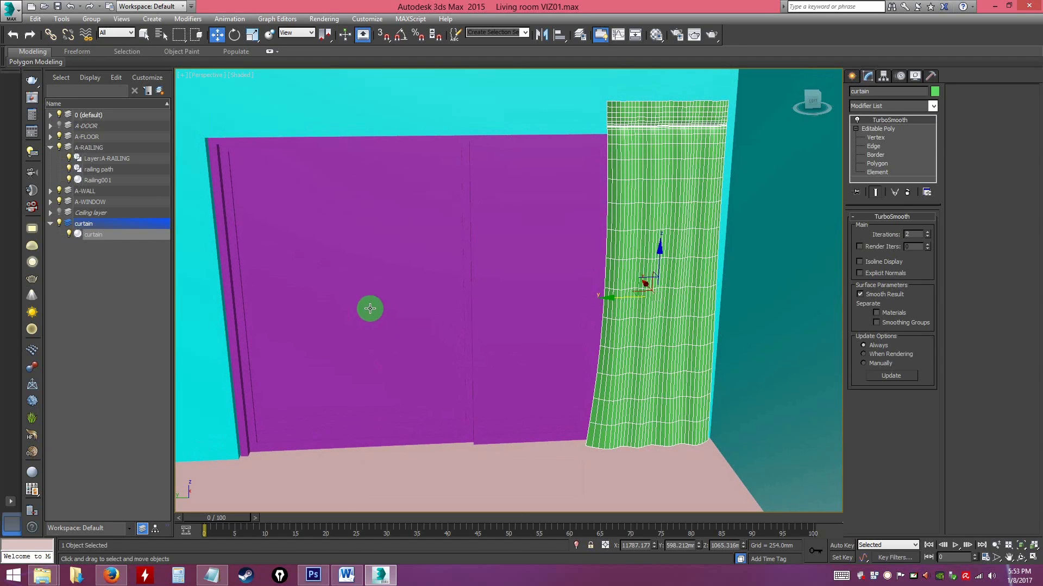
left_click(520, 264)
left_click(644, 242)
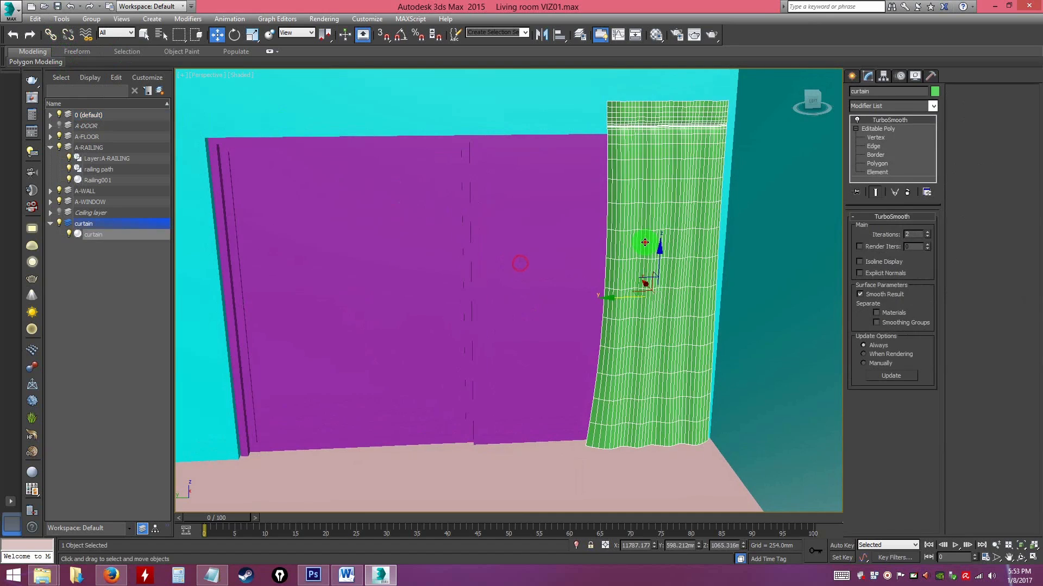
left_click(62, 20)
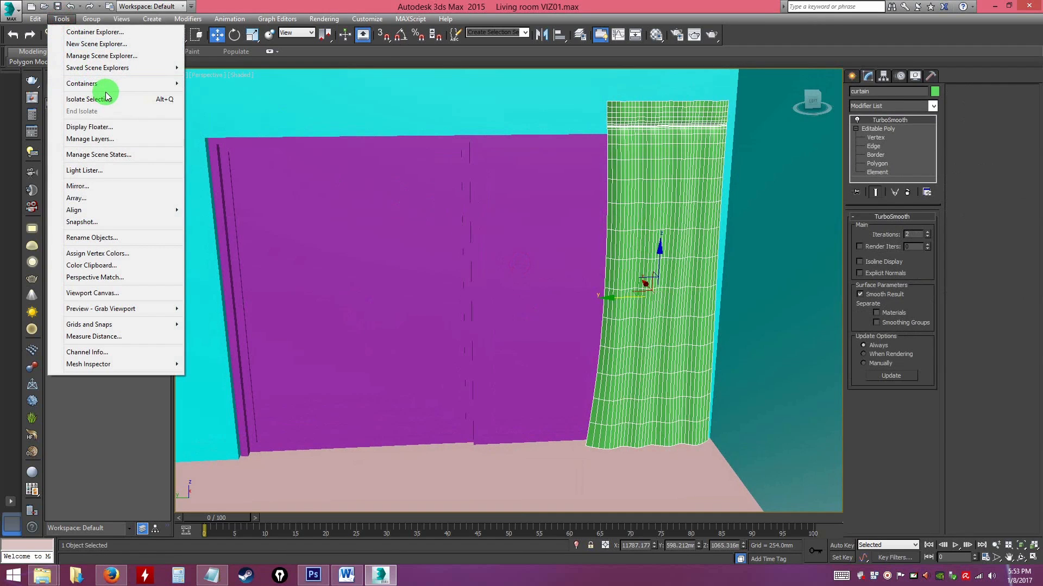
left_click(90, 185)
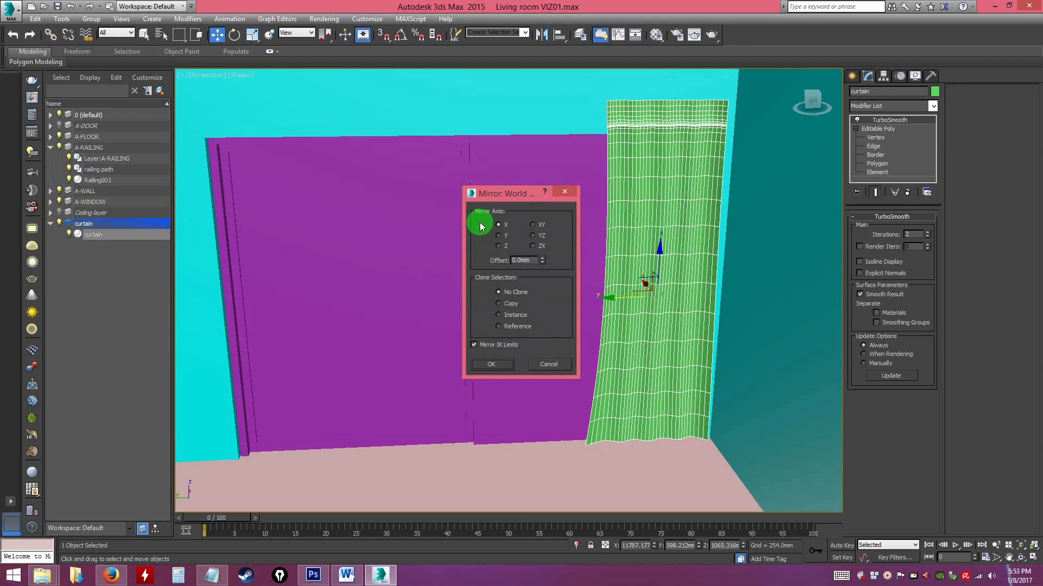
left_click(498, 304)
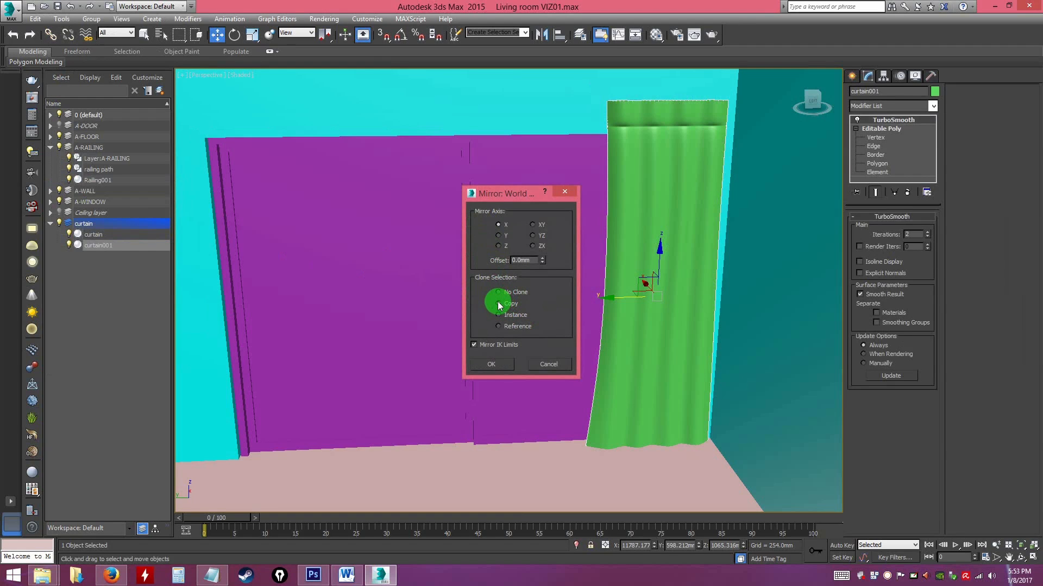
left_click(500, 240)
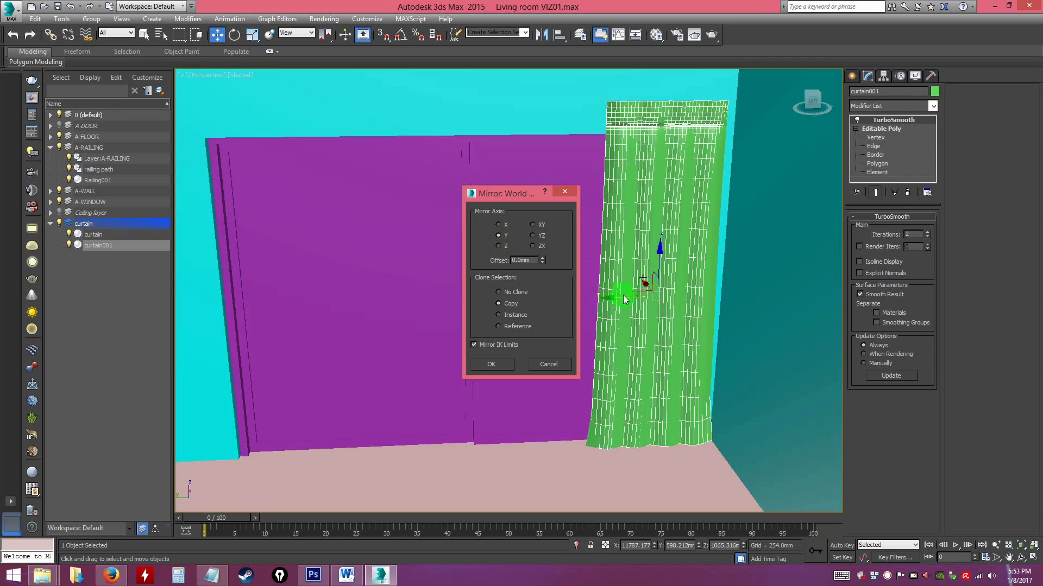
left_click(492, 365)
Move the mirrored curtain along Y to the opposite side of the balcony door, at about Y 3118 mm, and deselect it.
left_click_drag(618, 298, 216, 297)
middle_click_drag(461, 288, 468, 298, "alt")
scroll(468, 298, "down", 5)
left_click(398, 143)
middle_click_drag(457, 256, 622, 268, "alt")
scroll(527, 281, "up", 3, "alt")
scroll(526, 281, "up", 3, "alt")
middle_click_drag(449, 235, 505, 270, "alt")
Draw a curtain-rod box in the Left view across both curtains' gathered bands, about 3238 mm wide, 32 mm long and 49 mm high.
left_click(853, 77)
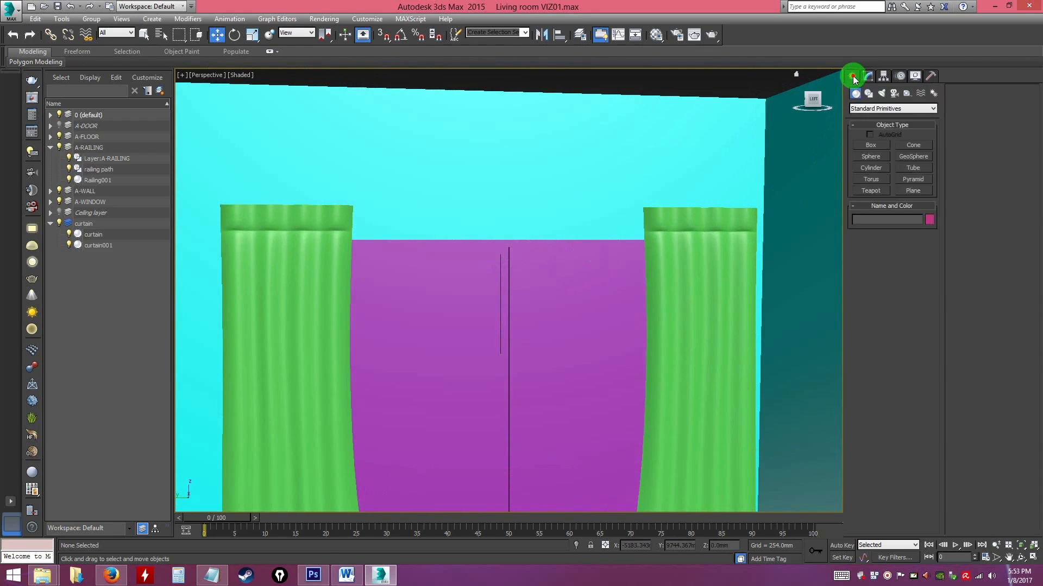
left_click(869, 147)
middle_click_drag(602, 244, 596, 248, "alt")
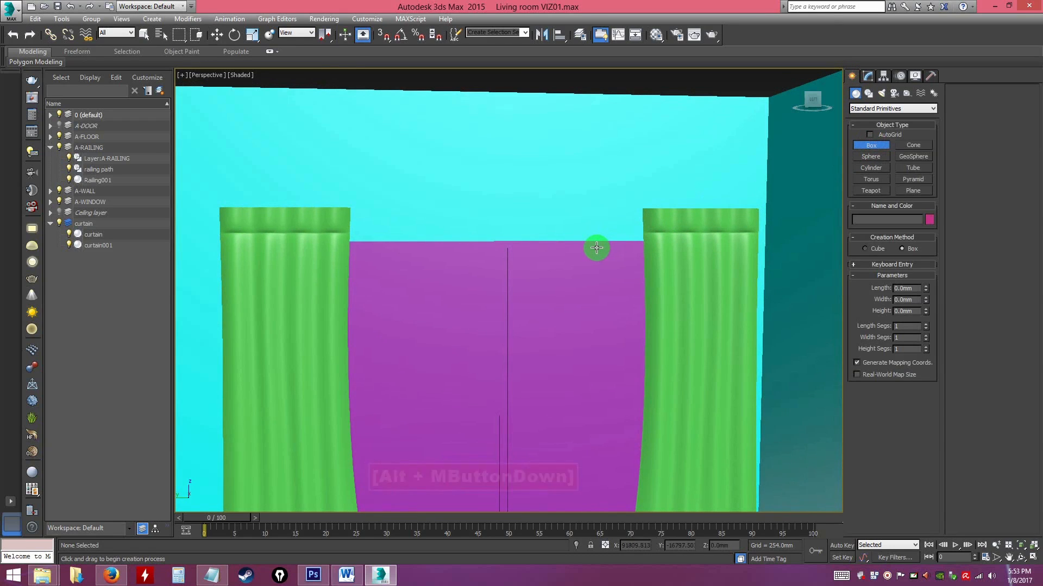
key("alt+w")
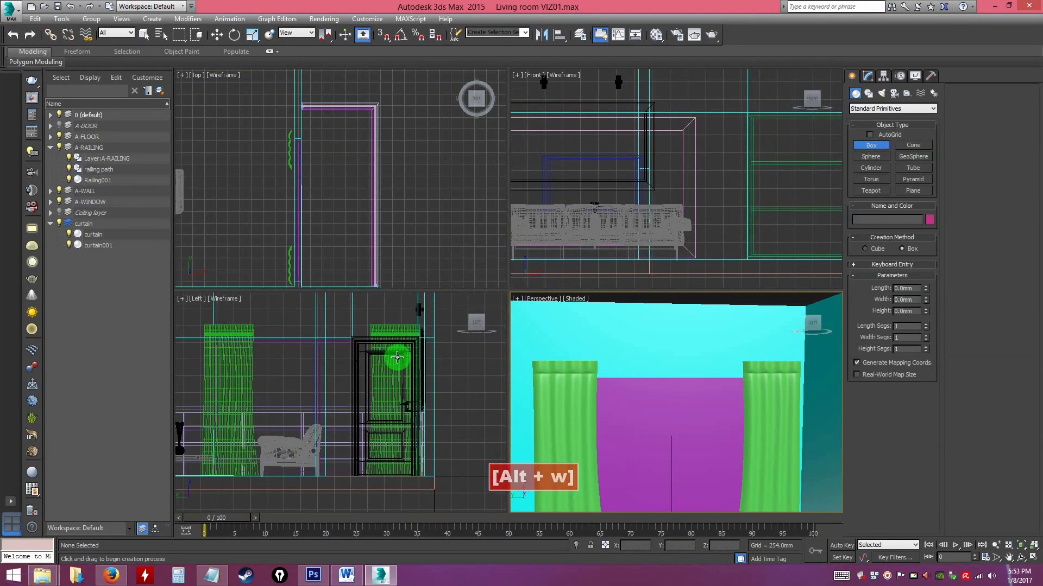
middle_click_drag(426, 354, 444, 409)
scroll(444, 410, "down", 2)
middle_click_drag(370, 409, 384, 374)
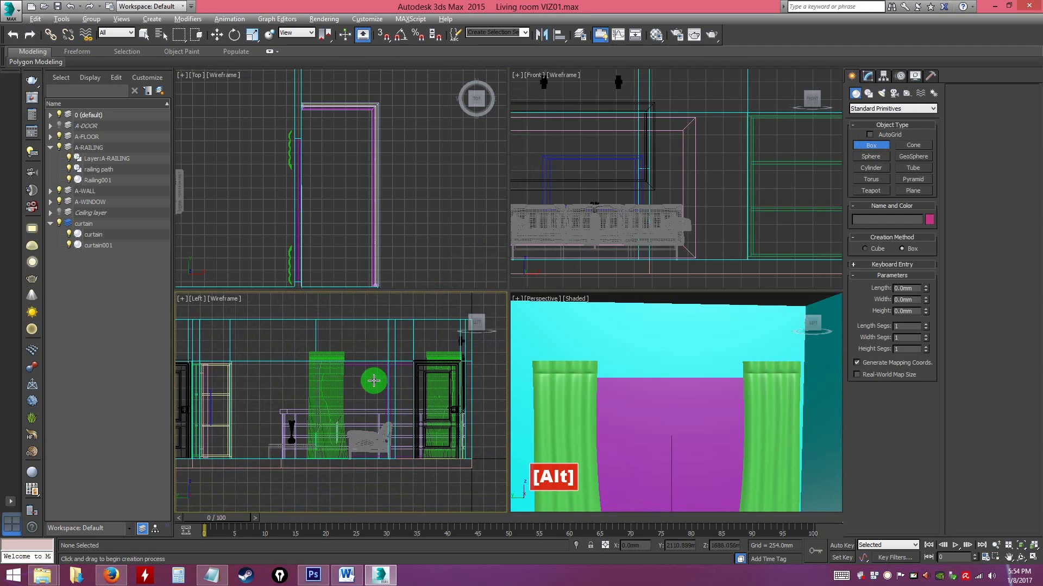
key("alt+w")
scroll(461, 372, "up", 3)
middle_click_drag(461, 372, 363, 371)
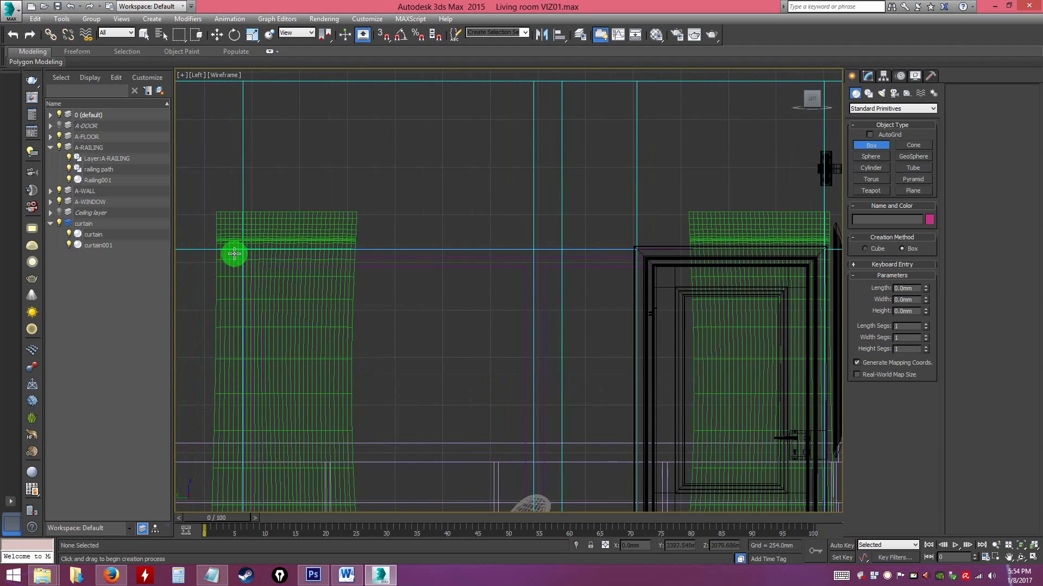
left_click_drag(221, 236, 821, 243)
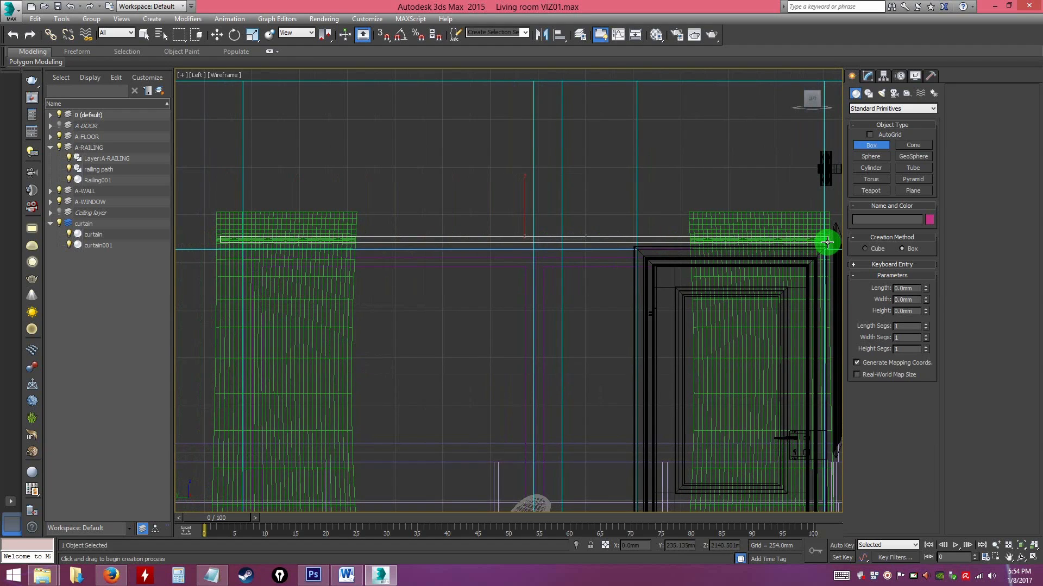
left_click(827, 242)
right_click(815, 233)
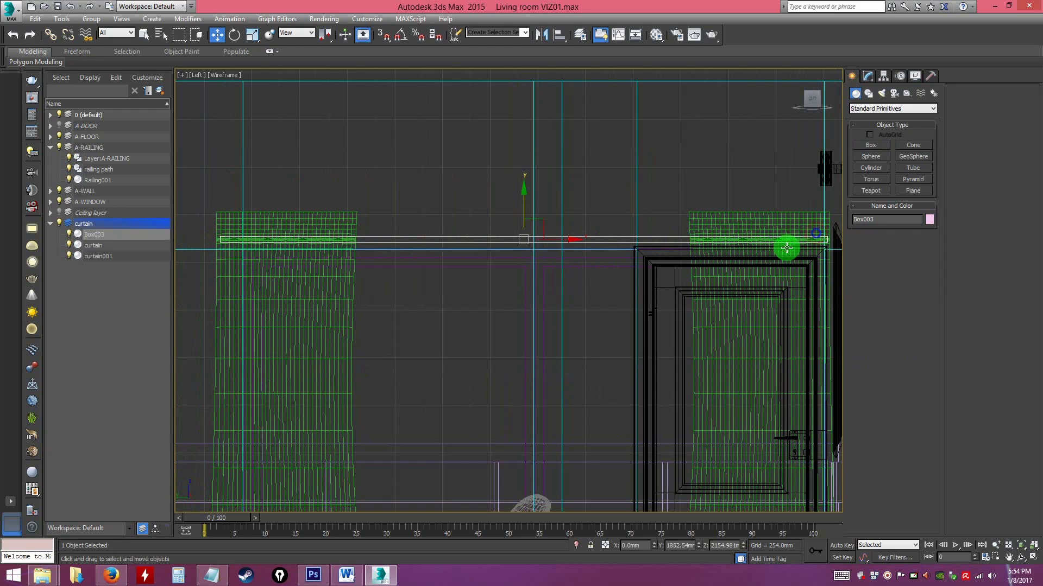
Move the rod box along X in the Perspective view to the balcony wall, just behind the two curtains.
key("alt+w")
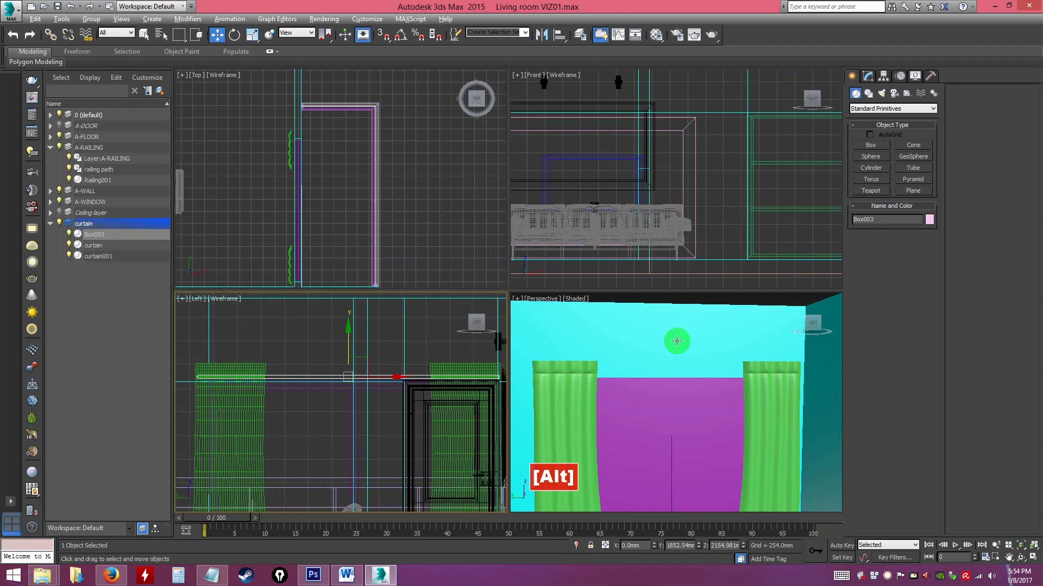
key("alt+w")
middle_click_drag(584, 354, 311, 360, "alt")
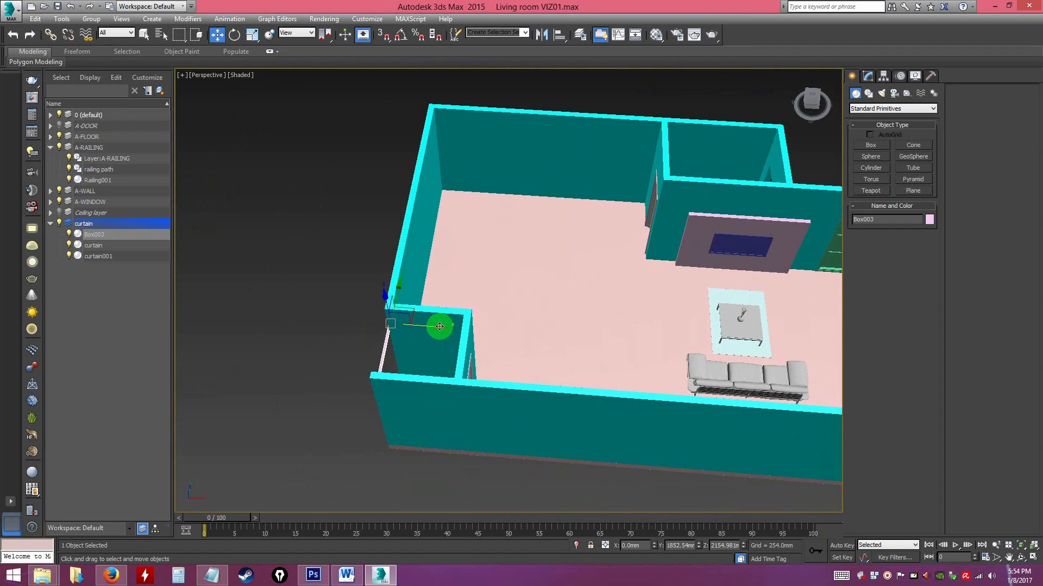
middle_click_drag(787, 371, 463, 339, "alt")
left_click_drag(463, 339, 681, 279)
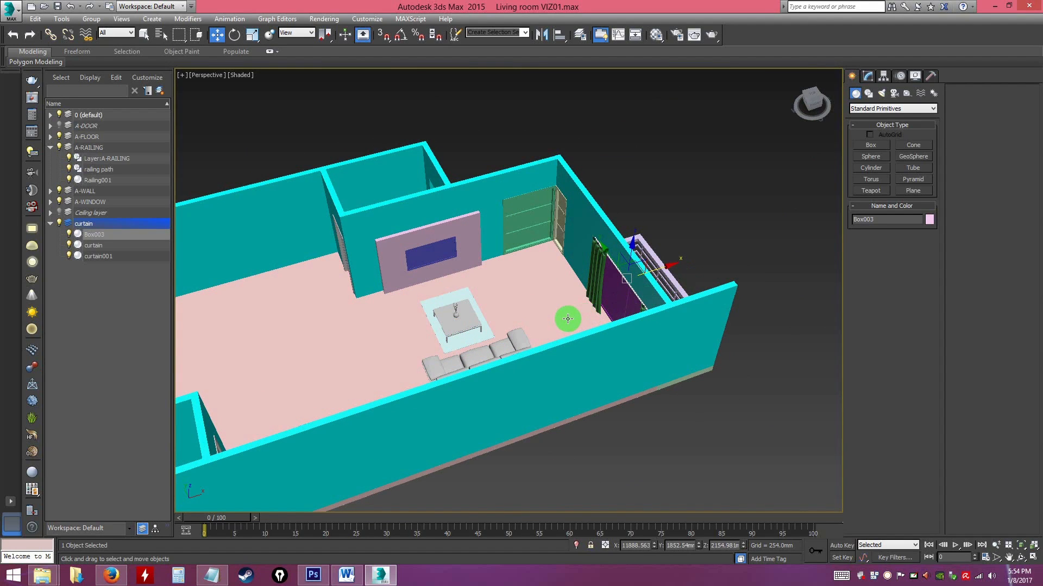
key("z")
middle_click_drag(466, 353, 514, 197, "alt")
scroll(679, 296, "up", 5, "alt")
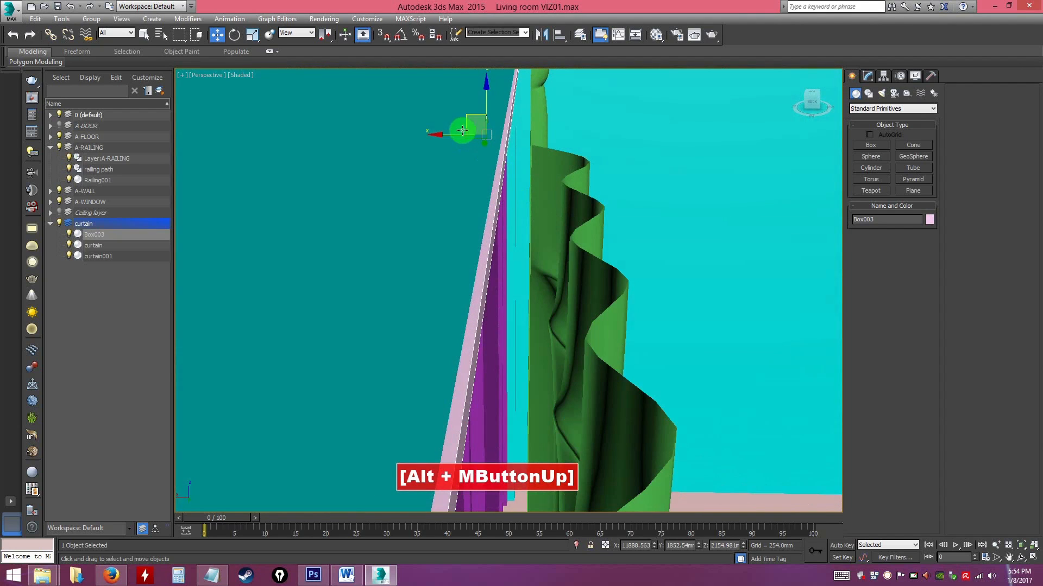
left_click_drag(449, 133, 474, 142)
Scale the rod box along X to about 37% to make it thinner.
left_click(871, 78)
middle_click_drag(597, 200, 585, 168, "alt")
key("r")
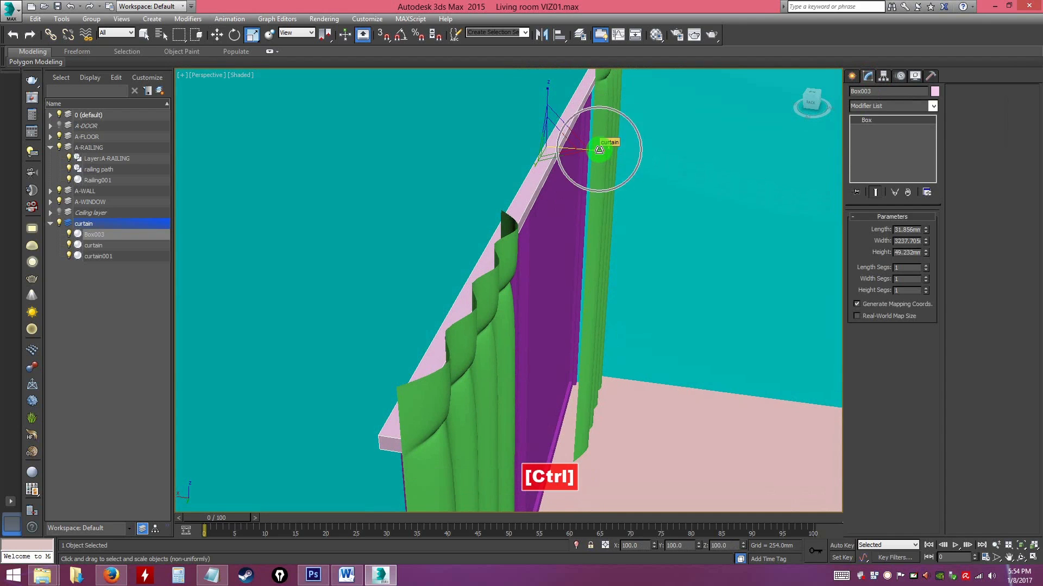
left_click_drag(591, 150, 578, 151)
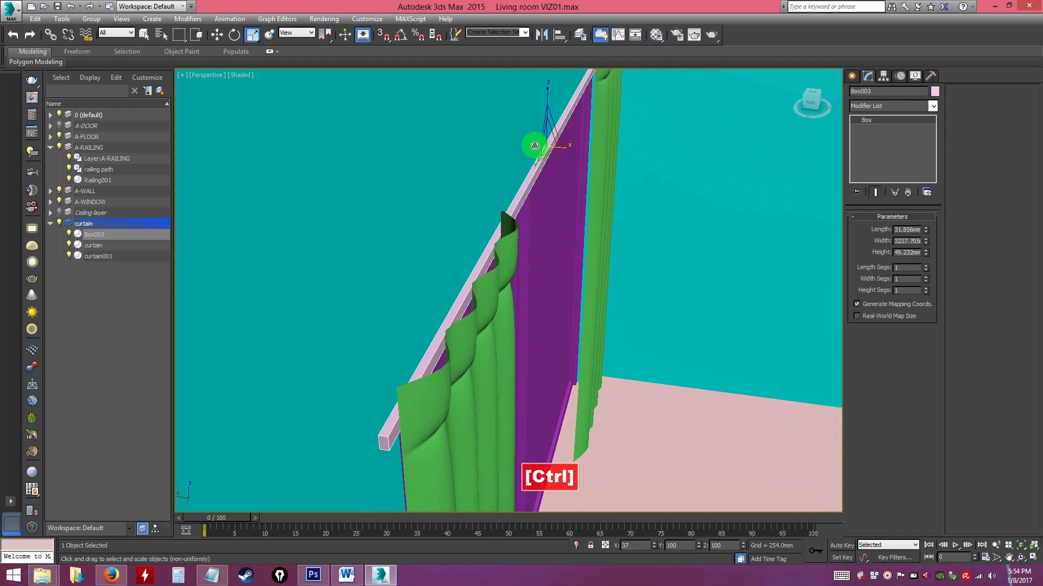
Select both curtains and move them about 12 mm along X toward the rod.
middle_click_drag(516, 143, 535, 261, "alt")
key("w")
left_click(537, 258)
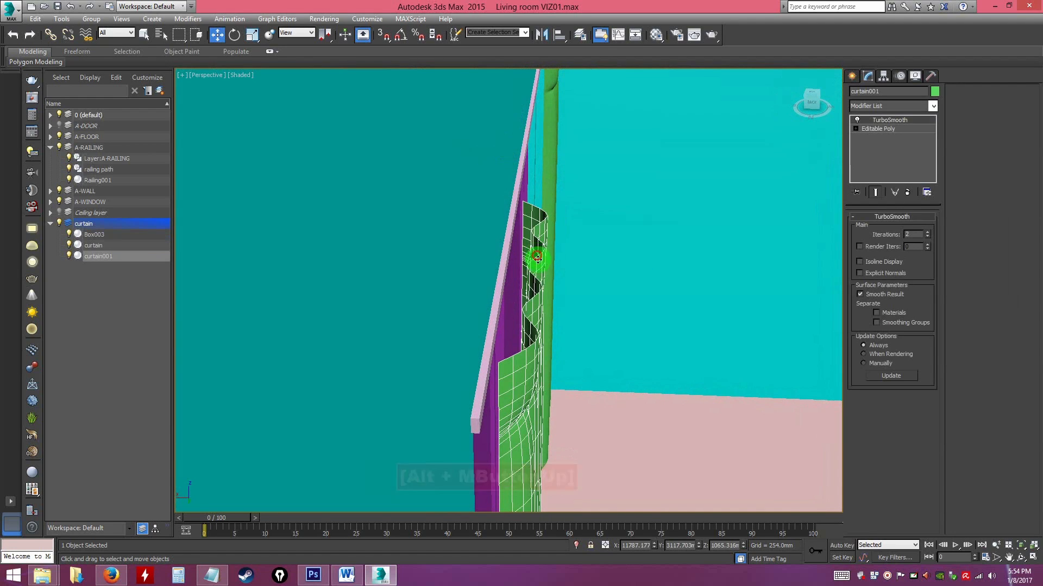
key("ctrl+shift")
left_click(552, 126, "ctrl")
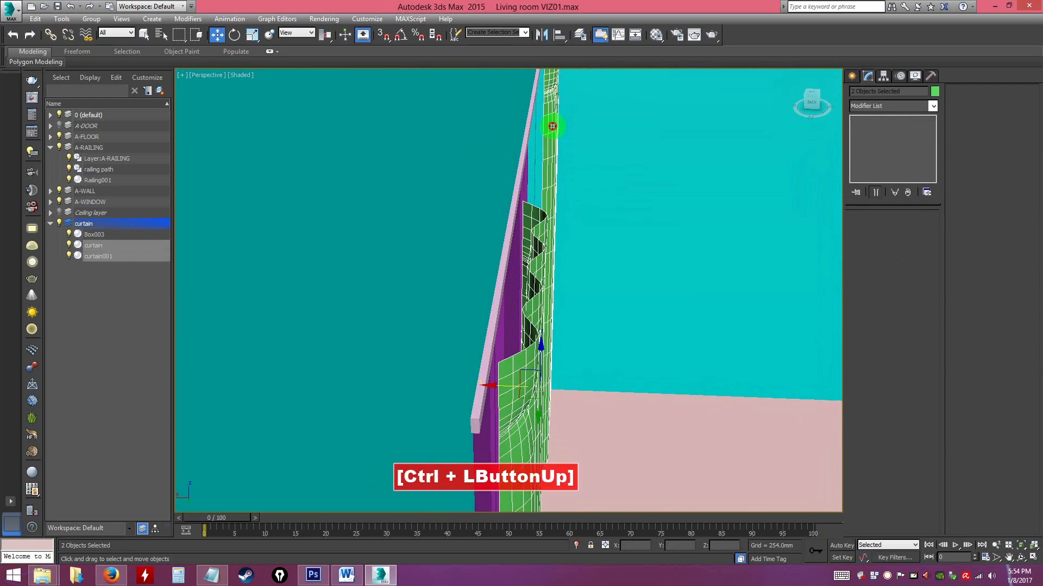
key("alt")
left_click_drag(498, 385, 496, 385)
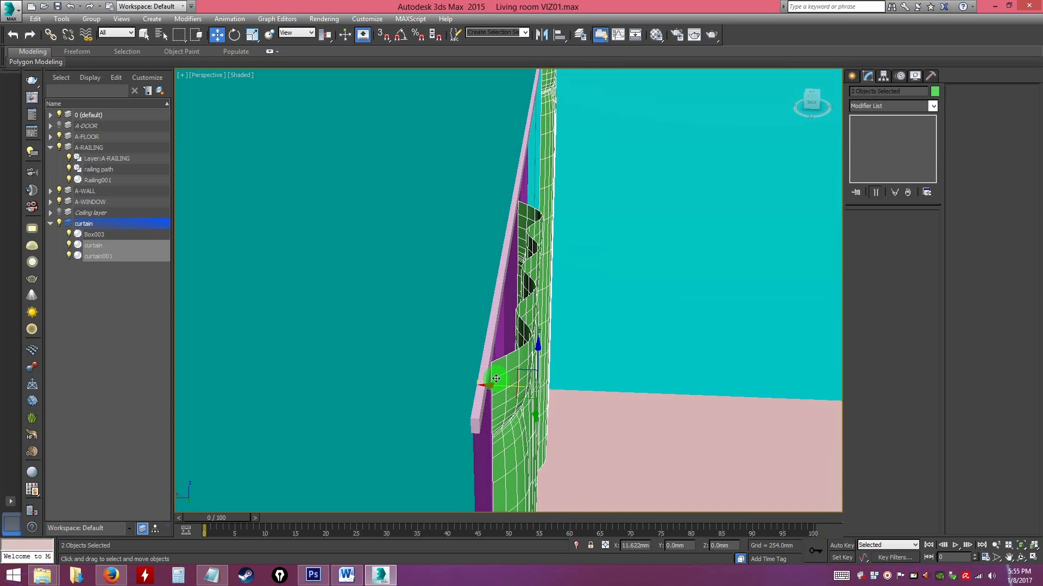
Clear the selection and save the scene.
middle_click_drag(495, 378, 565, 383, "alt")
left_click(449, 176)
key("ctrl+s")
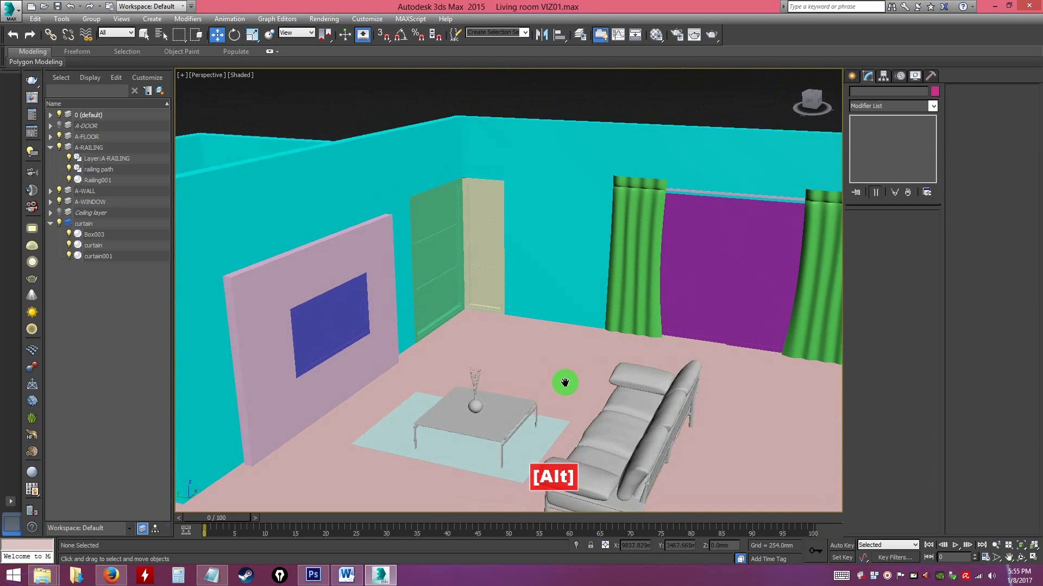